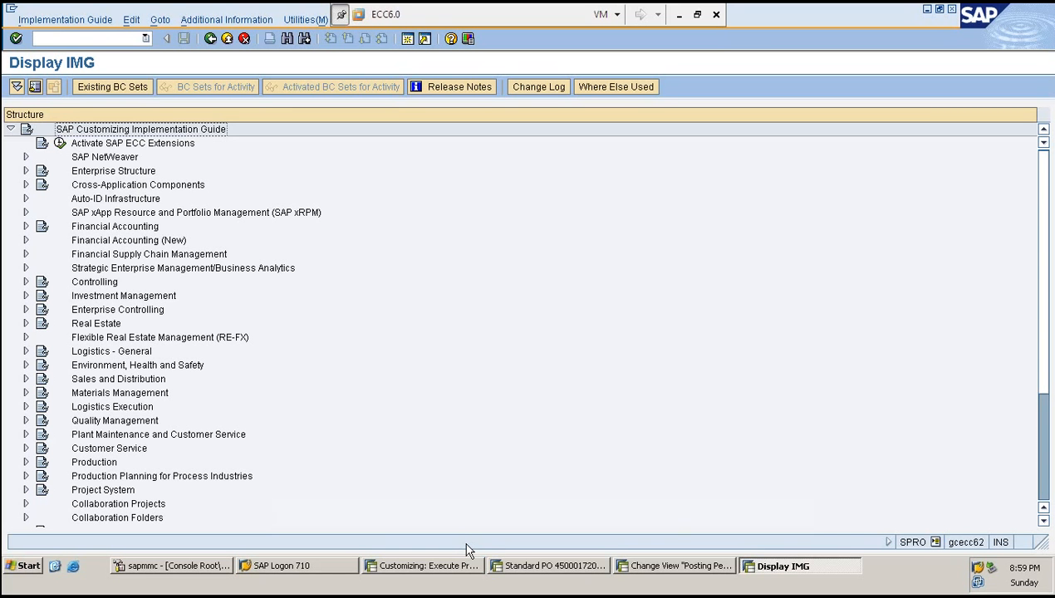
- Switch to the Customizing: Execute Project session and enter /N in the command field
click(422, 566)
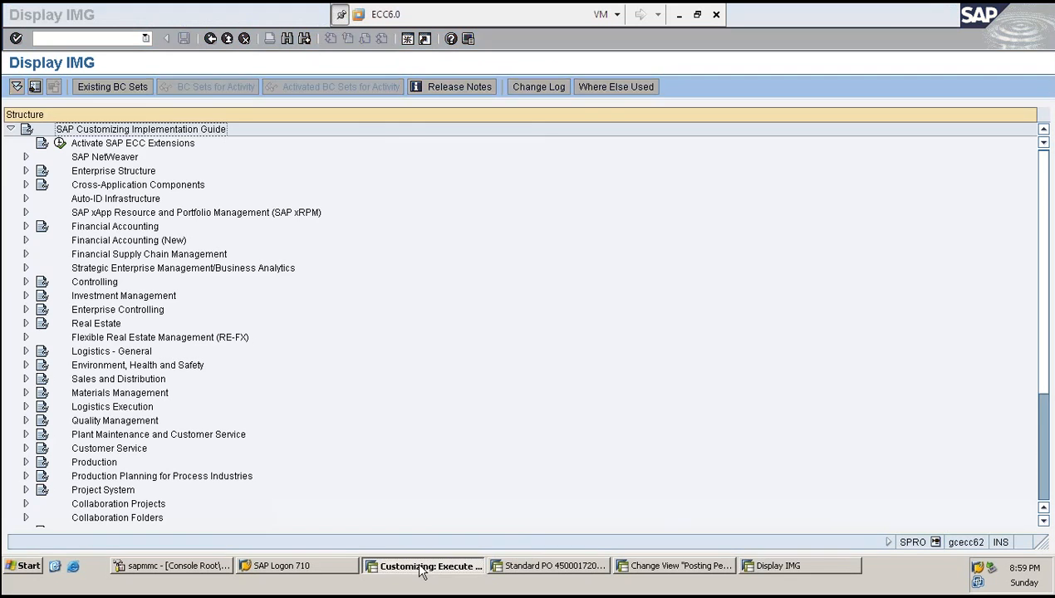
click(81, 38)
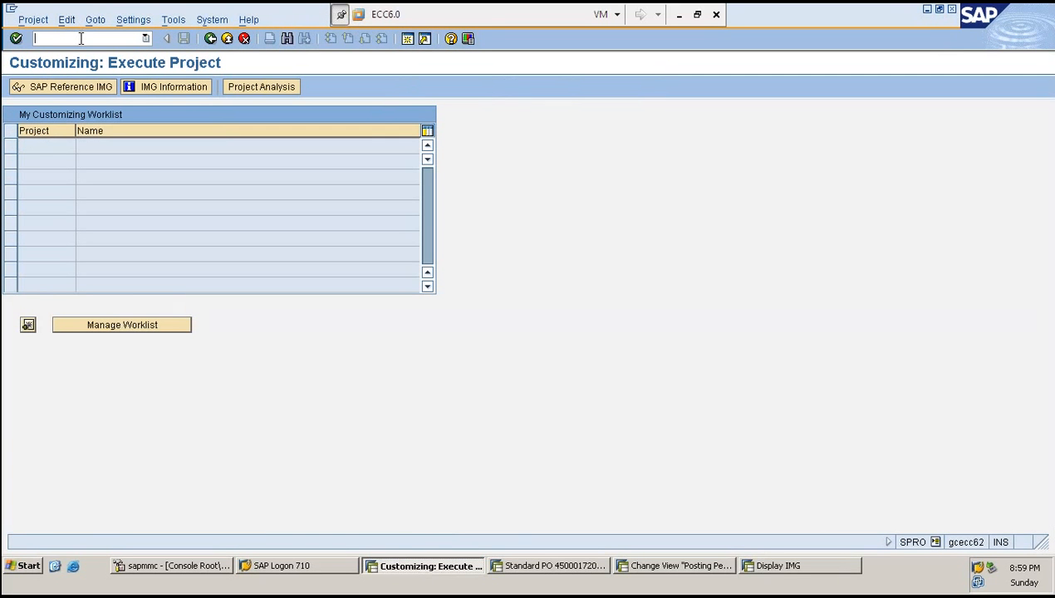
text(/N)
- Minimize the virtual machine, open the SK1 workbook from the desktop and select the cell below BACKEND SETTINGS
click(679, 17)
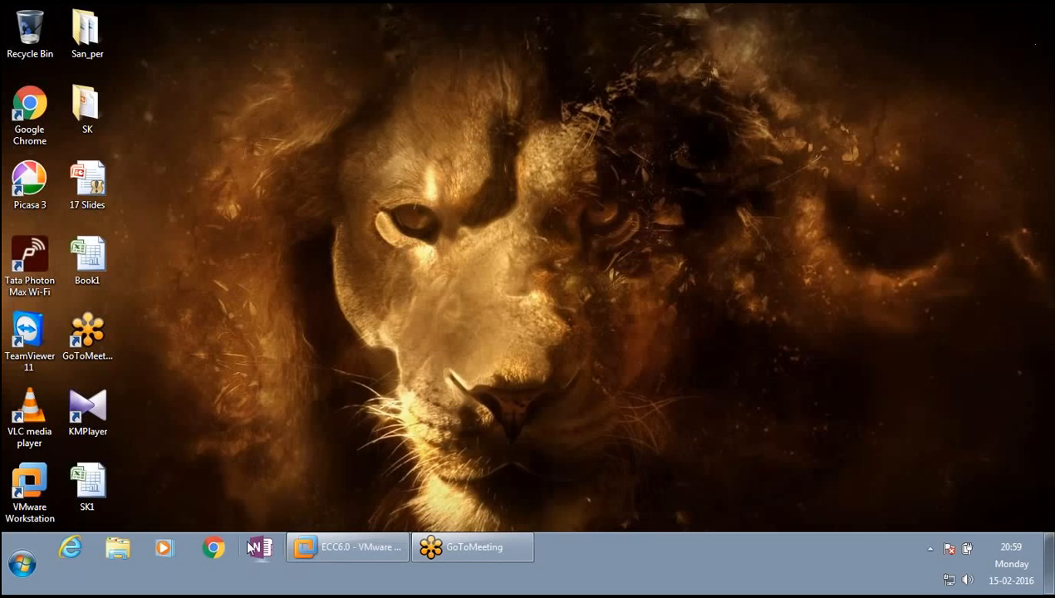
click(98, 484)
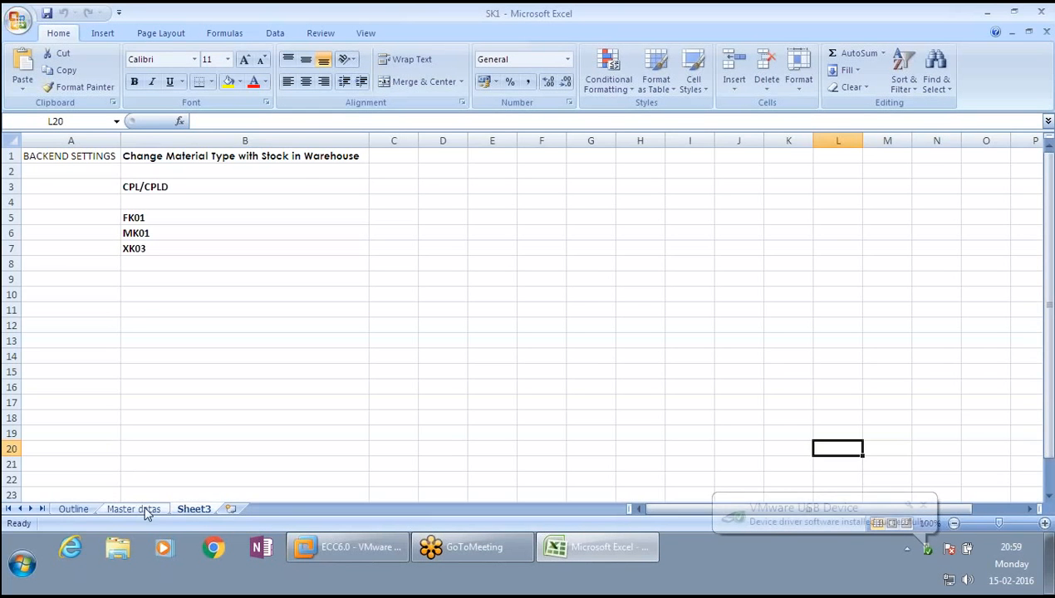
click(132, 509)
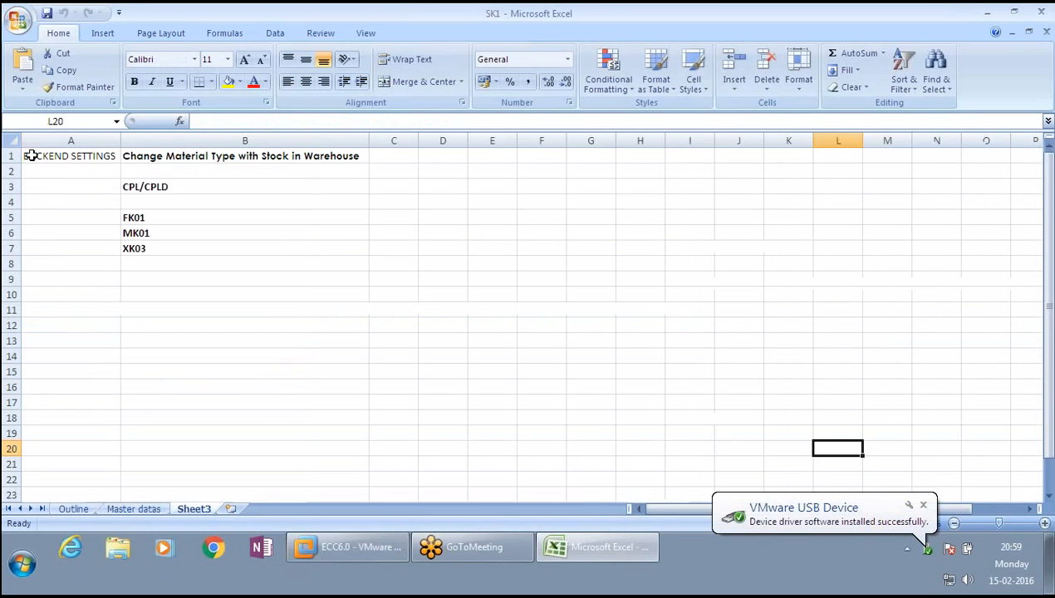
click(30, 156)
click(48, 168)
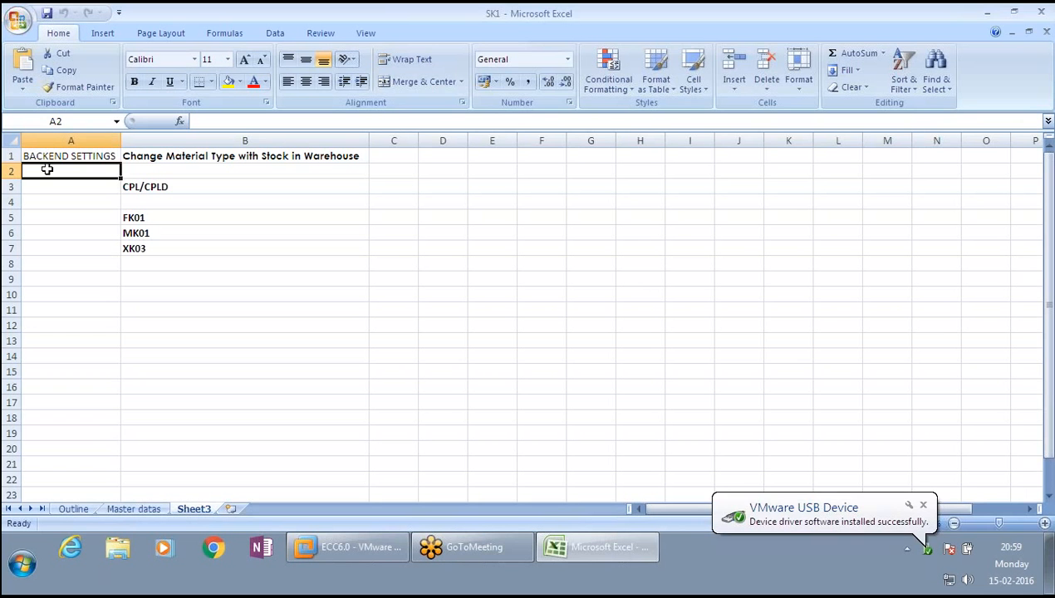
- List the transaction codes XK01 through XK07 down column A beneath BACKEND SETTINGS
text(XK01)
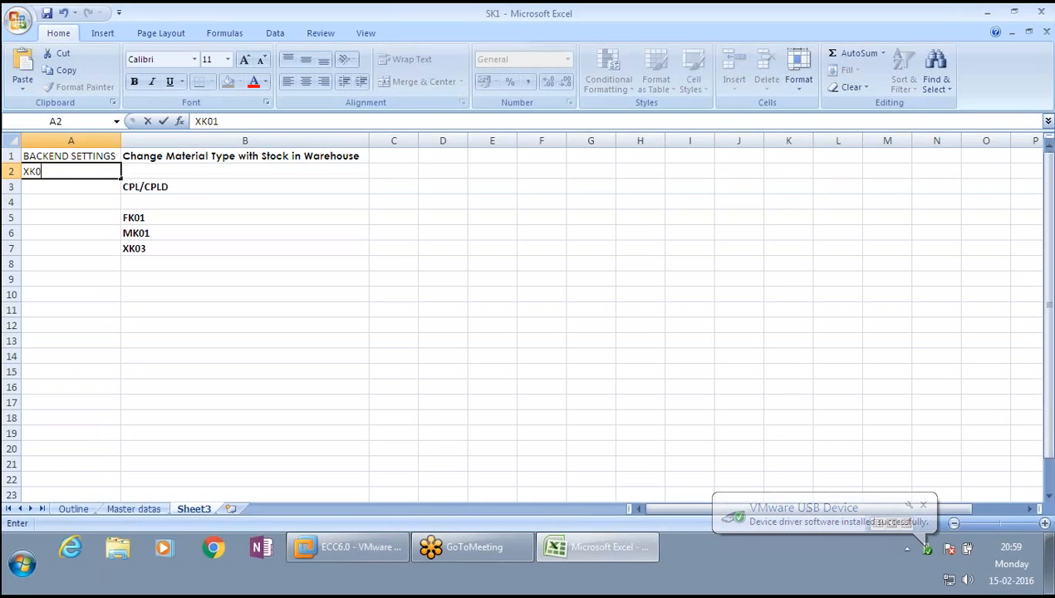
key(Return)
text(XK02)
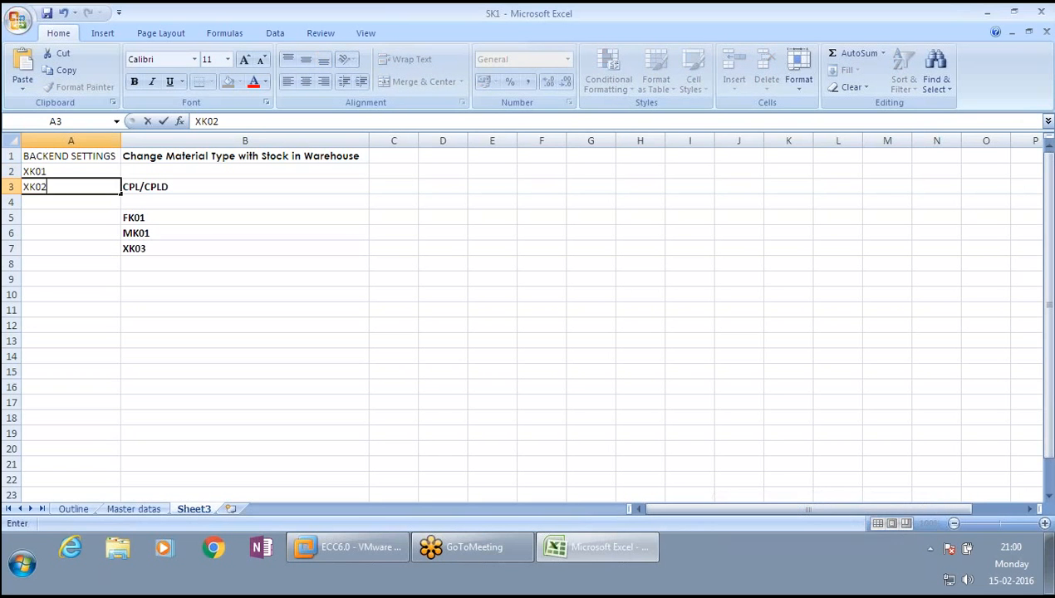
key(Return)
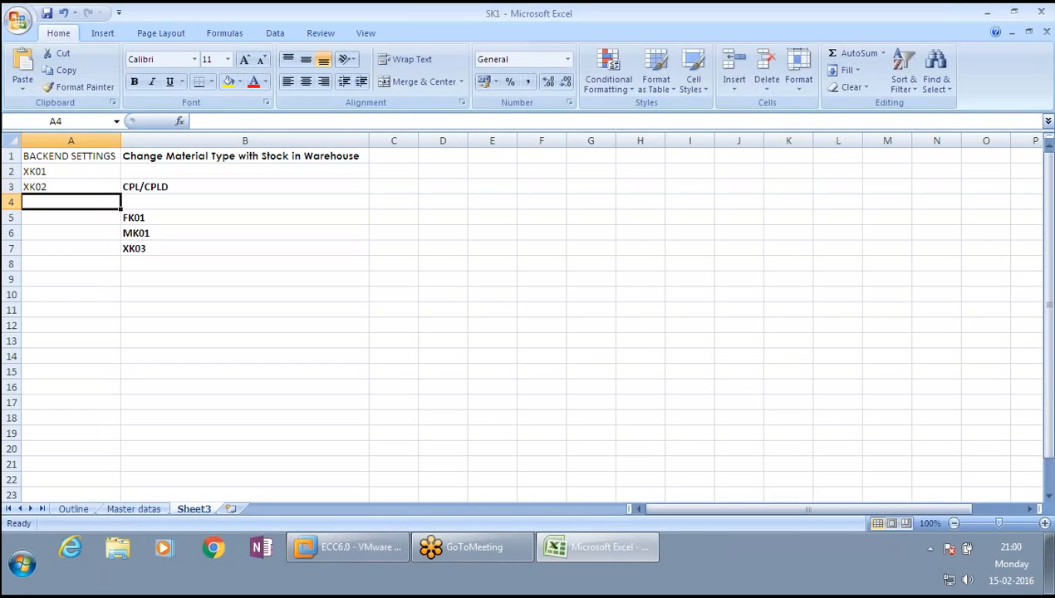
text(XK03)
key(Return)
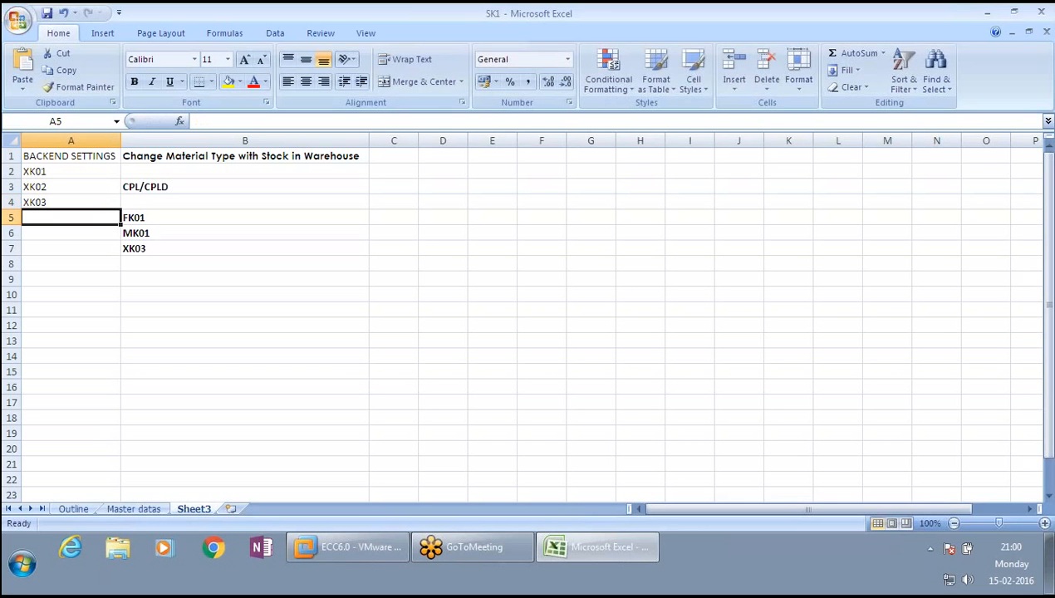
text(XK04)
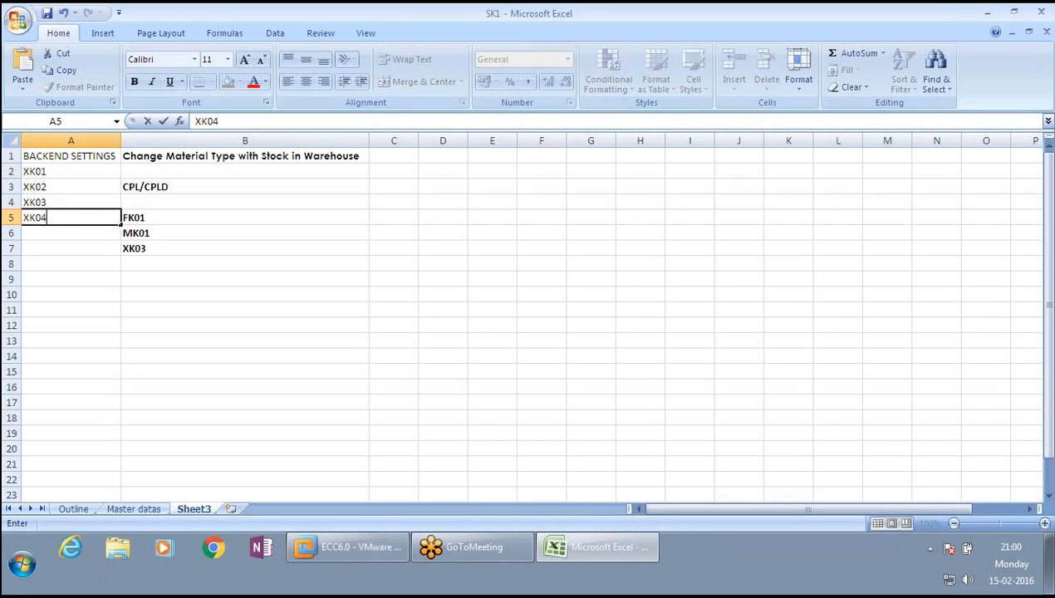
key(Return)
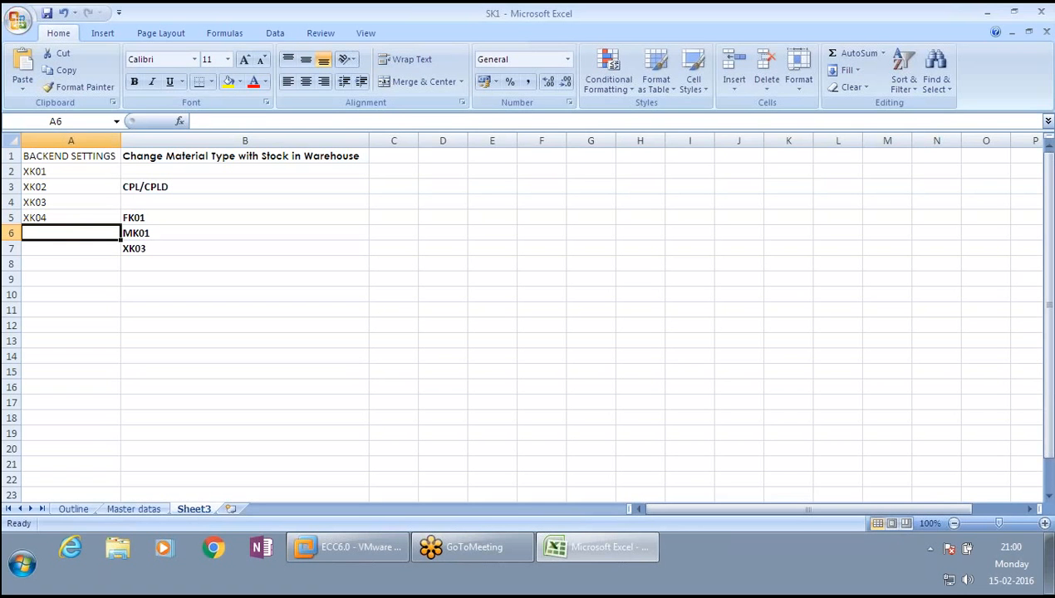
text(XK05)
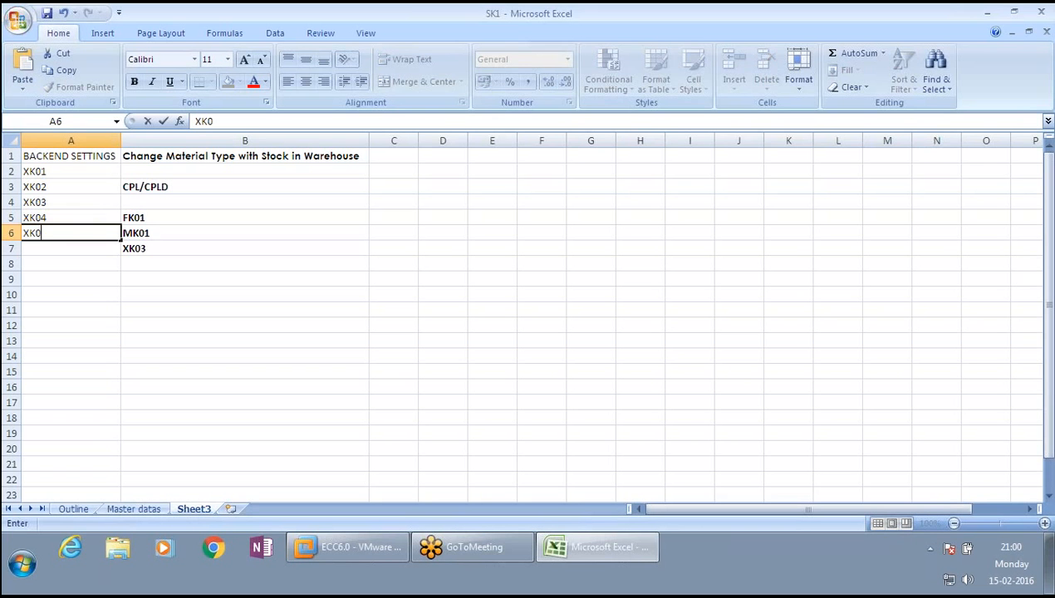
key(Return)
text(XK0)
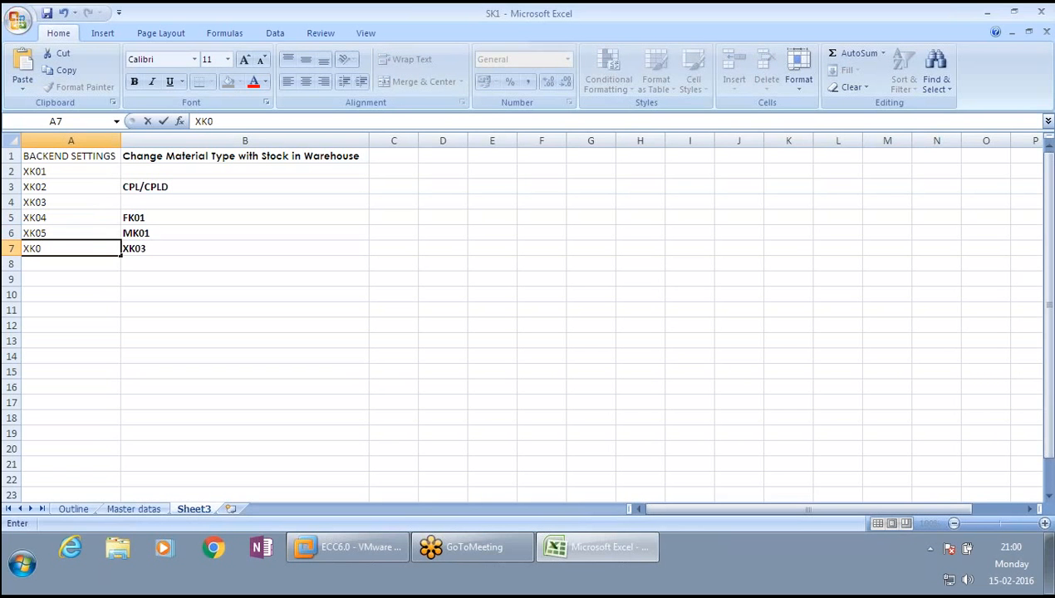
text(6)
key(Return)
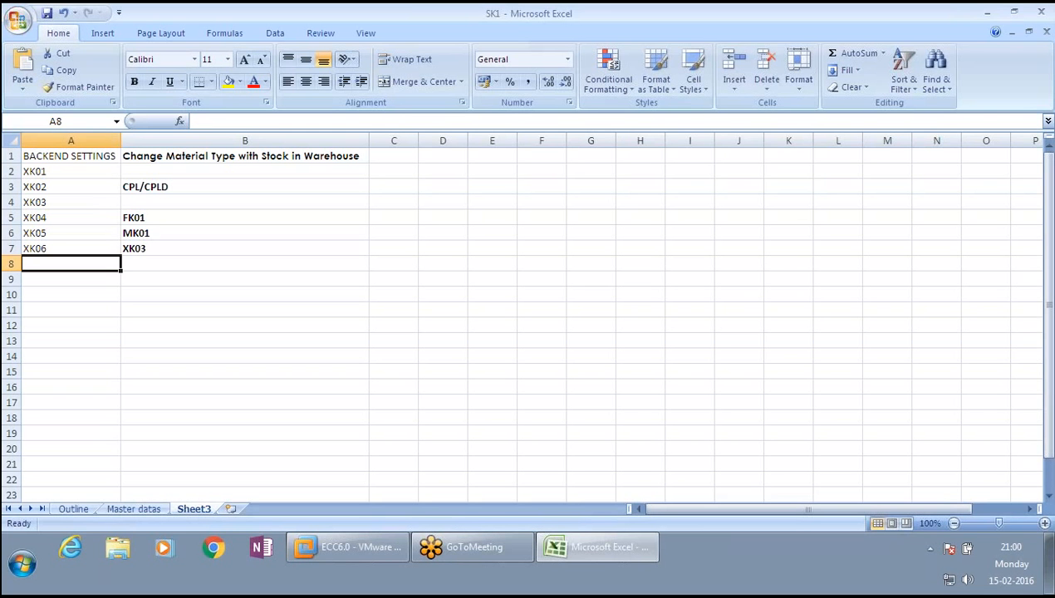
text(XK07)
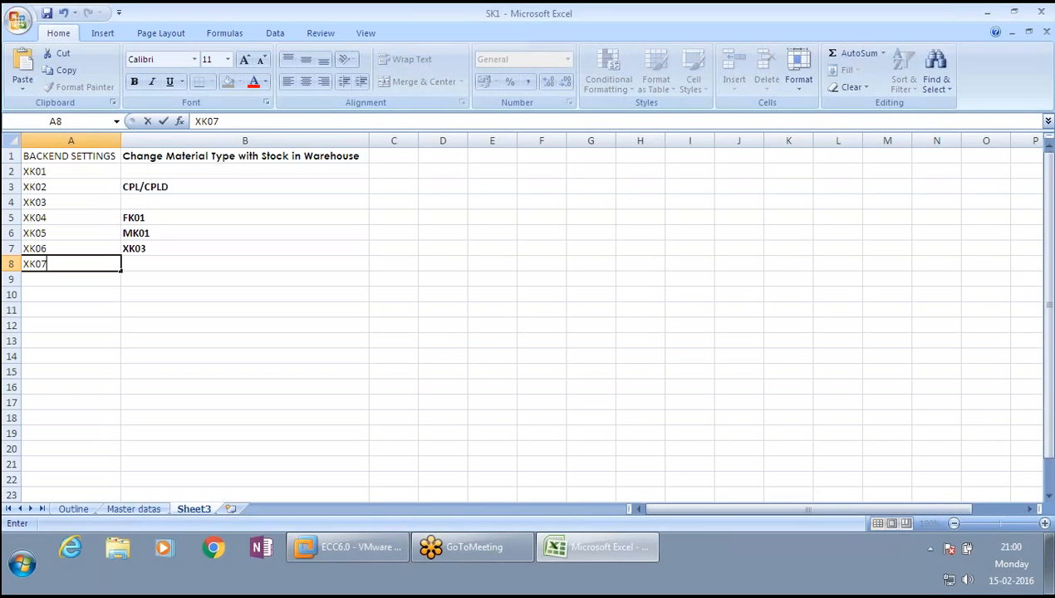
key(Return)
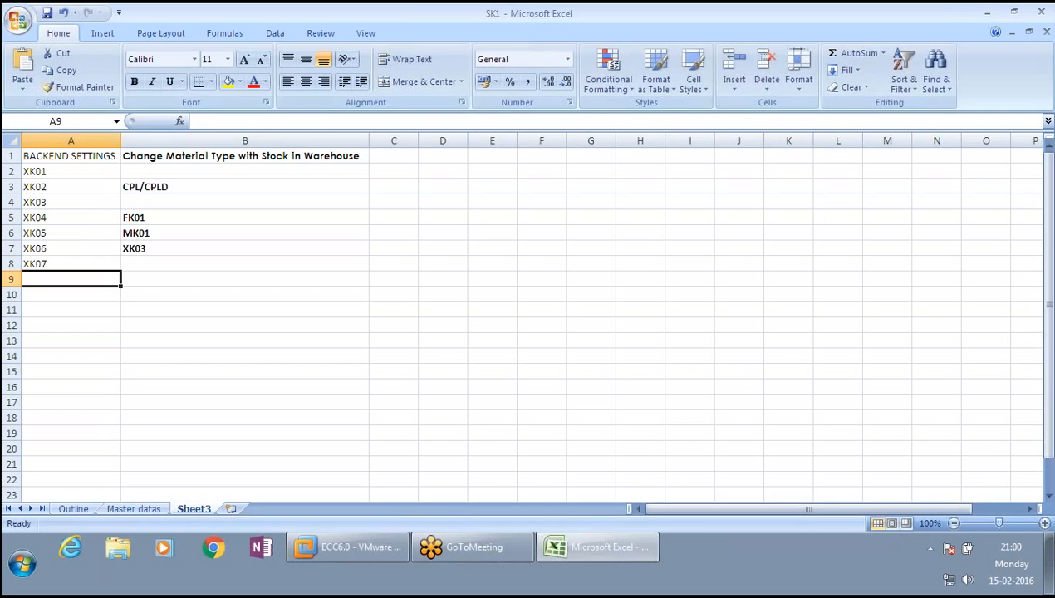
click(71, 263)
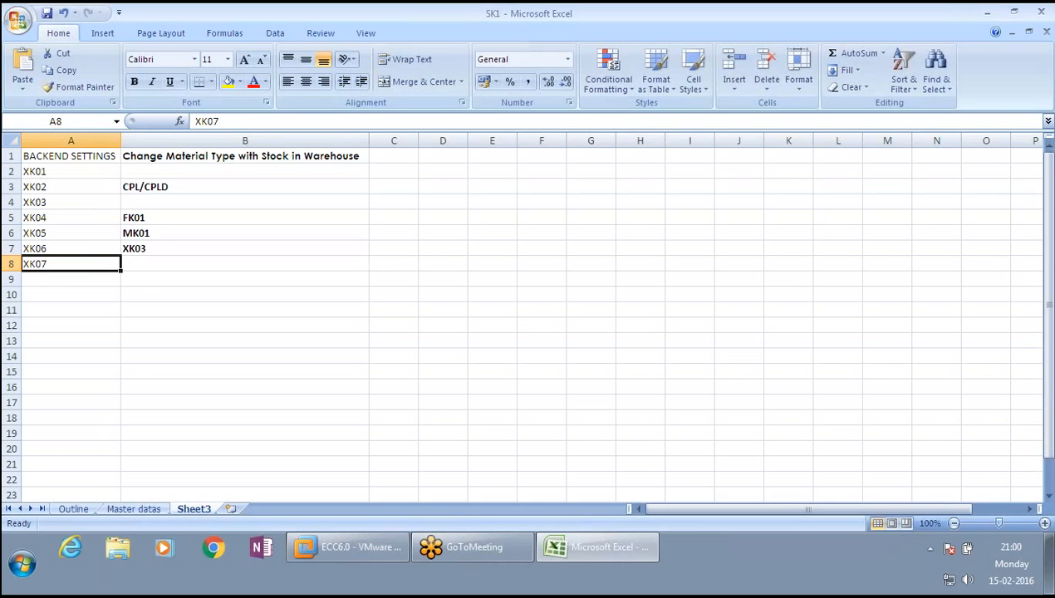
click(70, 279)
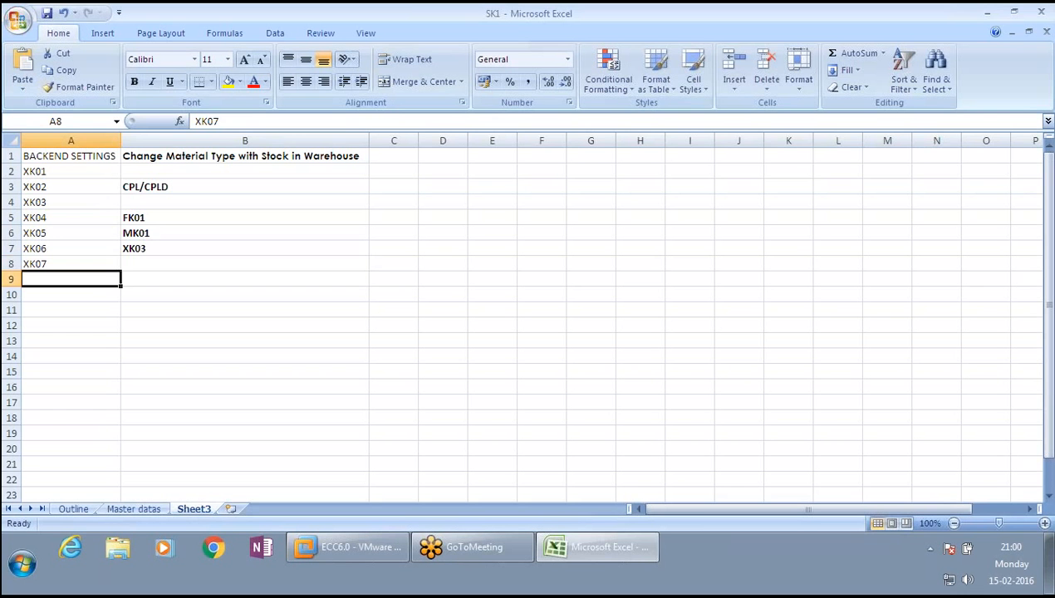
click(71, 264)
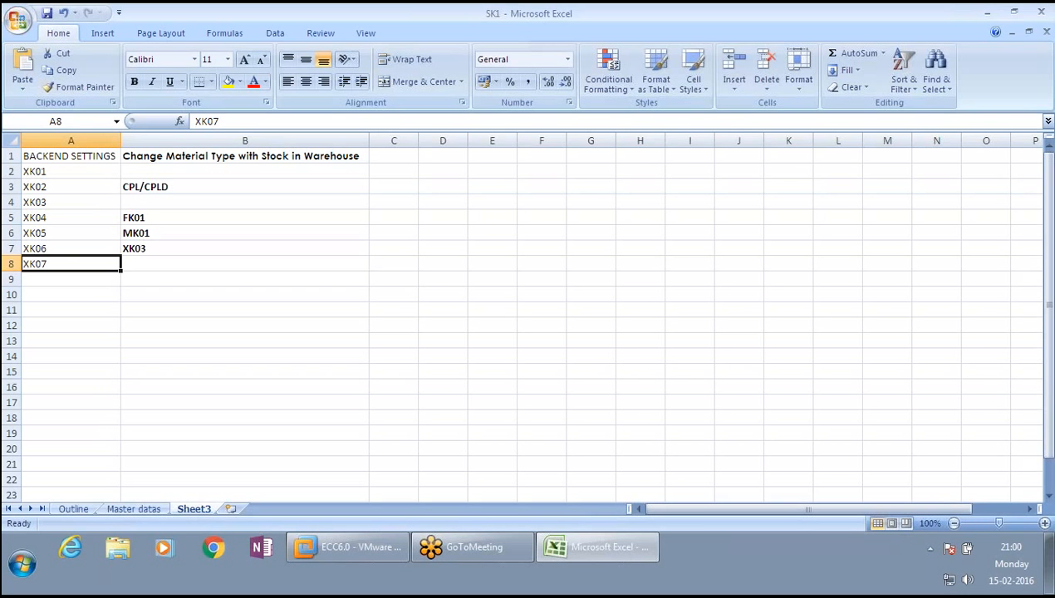
click(244, 263)
click(70, 263)
click(71, 279)
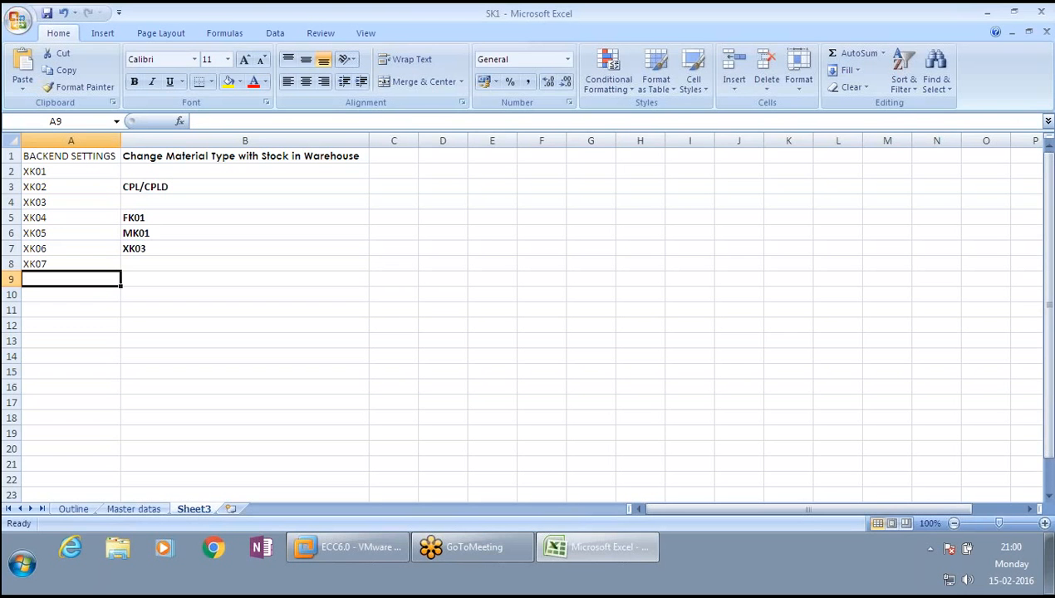
- Add the transaction code MKVZ in cell A9 below XK07
text(MK)
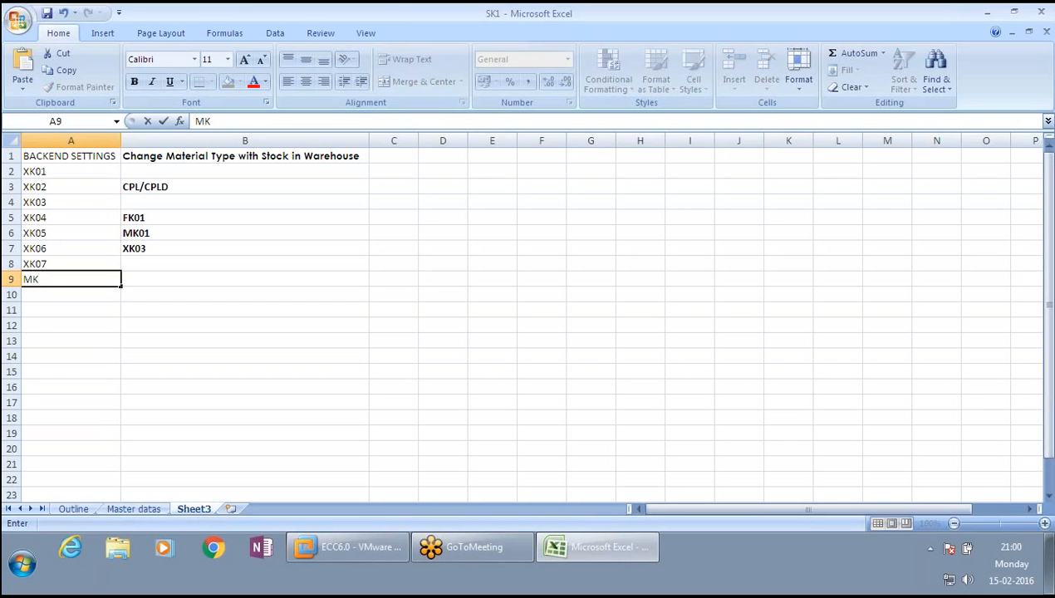
text(VZ)
key(ctrl+Return)
click(245, 279)
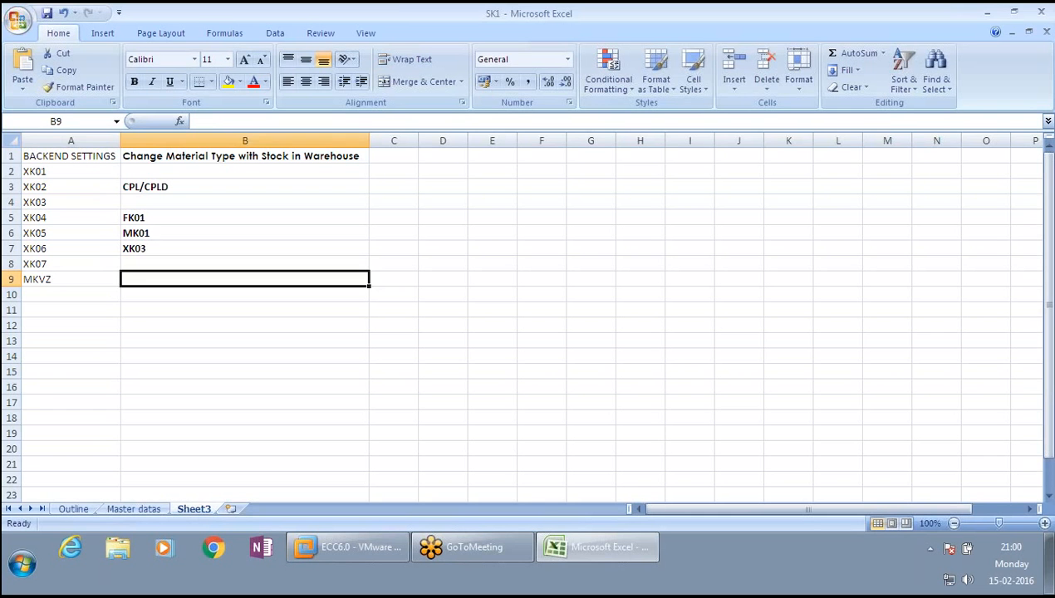
click(71, 279)
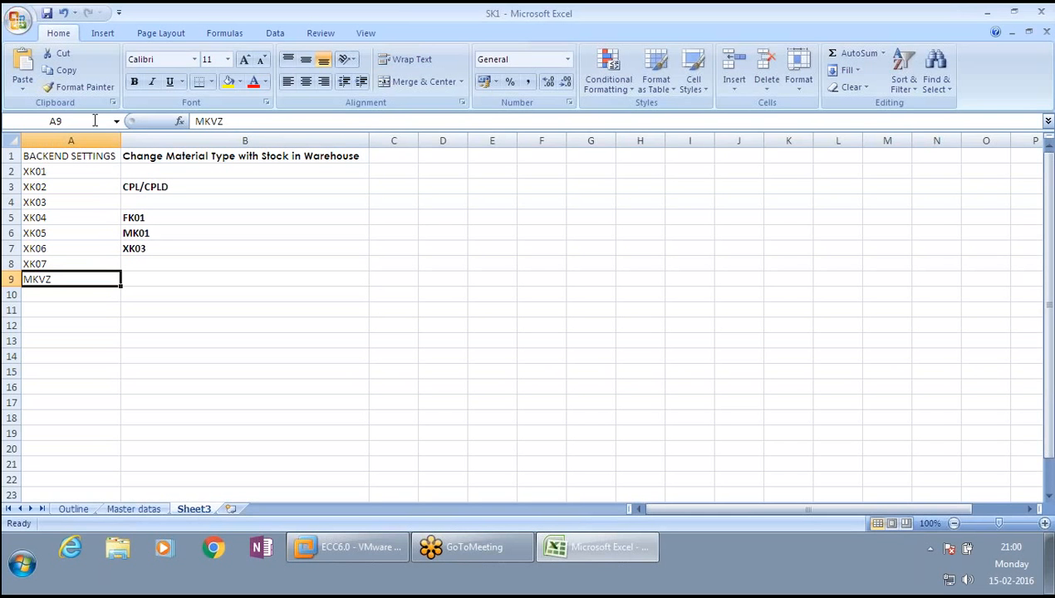
- Change the code XK03 in cell B7 to XK01
click(233, 156)
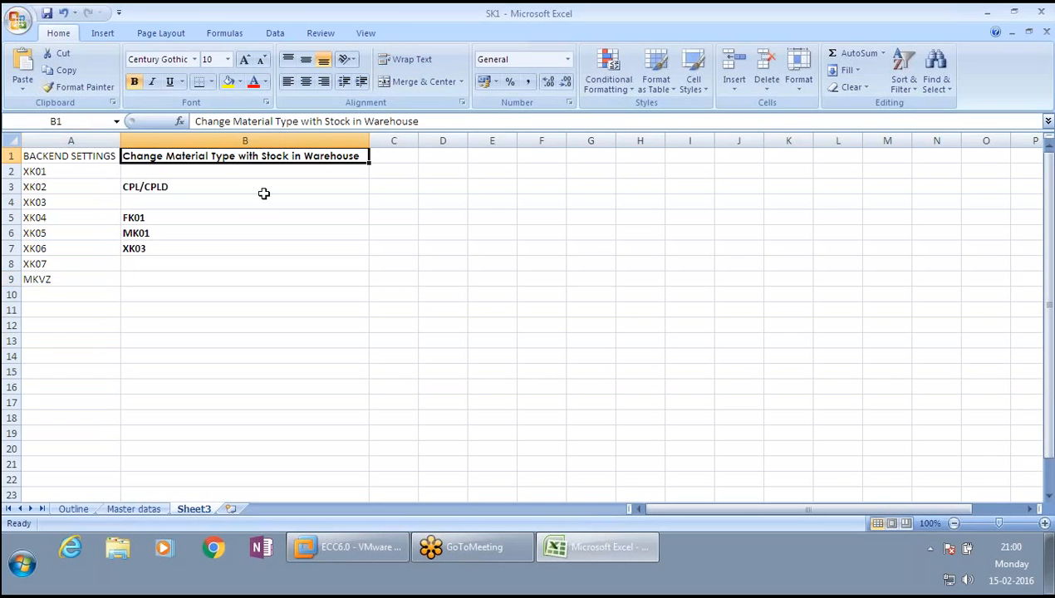
click(146, 186)
drag(164, 248, 155, 217)
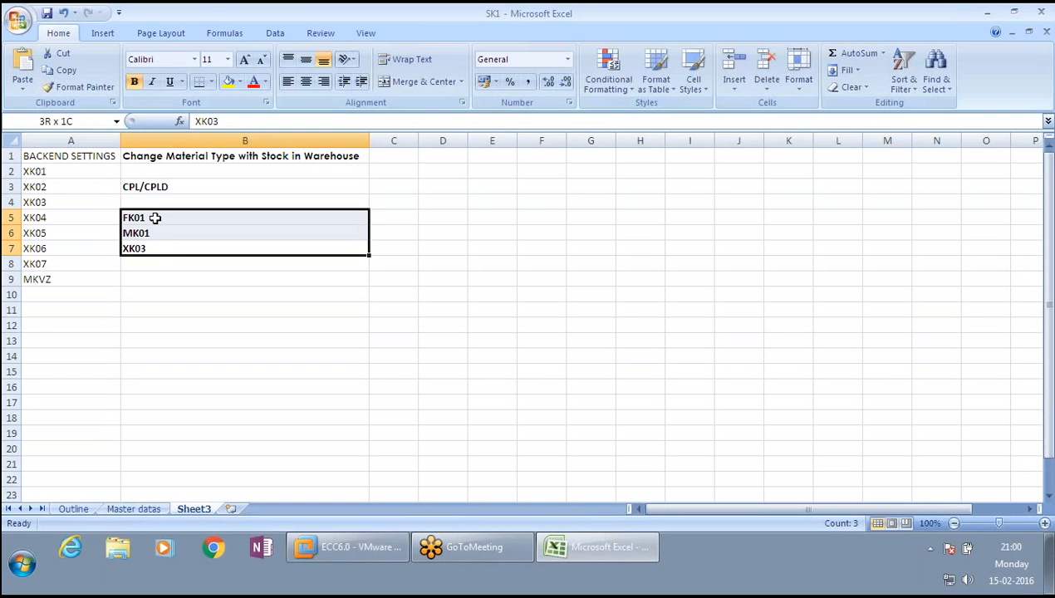
click(170, 248)
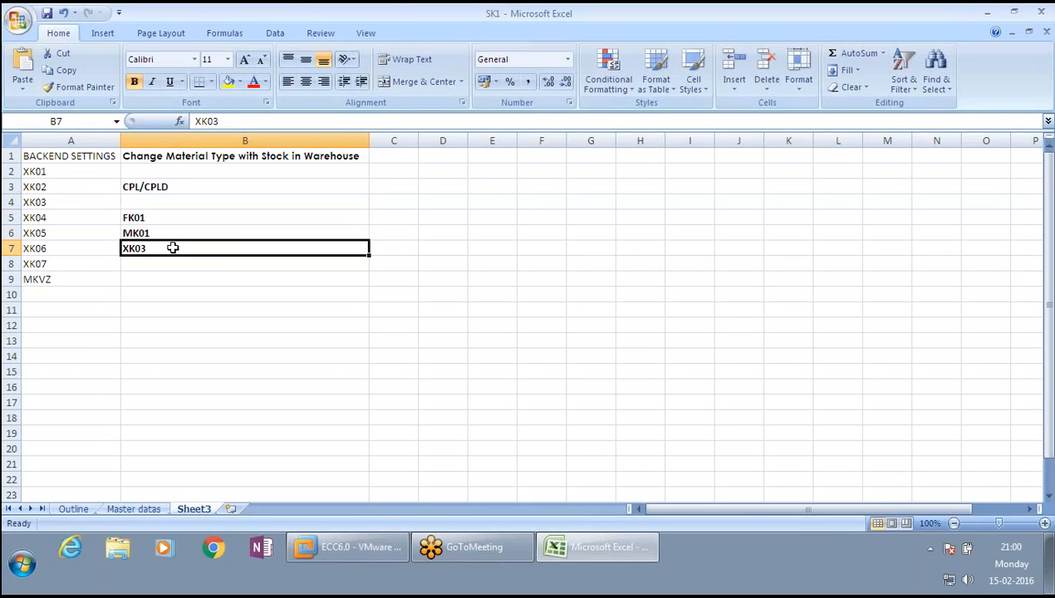
double_click(173, 248)
key(BackSpace)
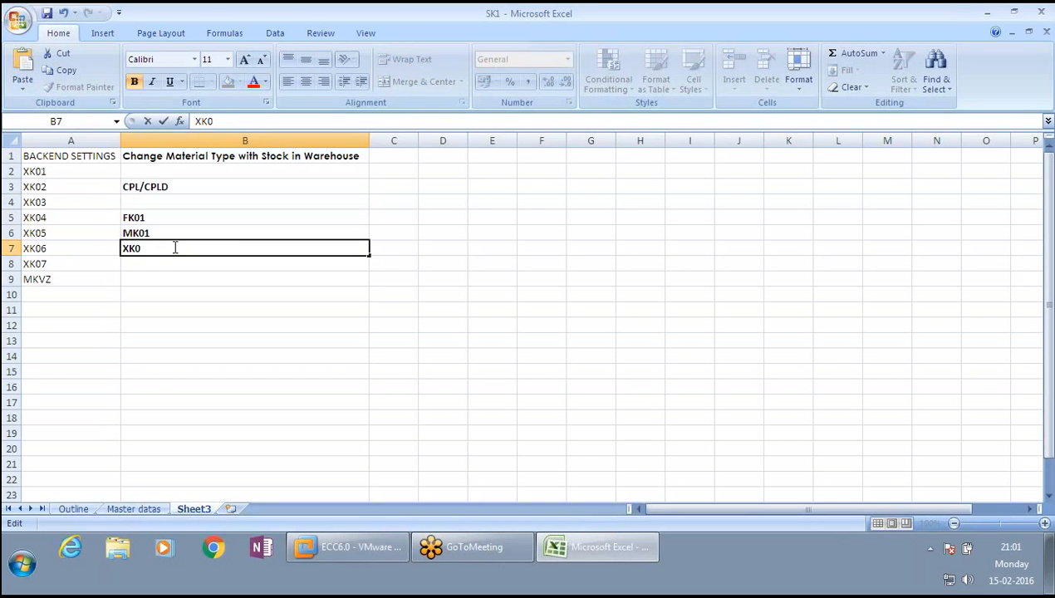
key(Tab)
key(Left)
key(F2)
text(1)
key(Return)
click(175, 215)
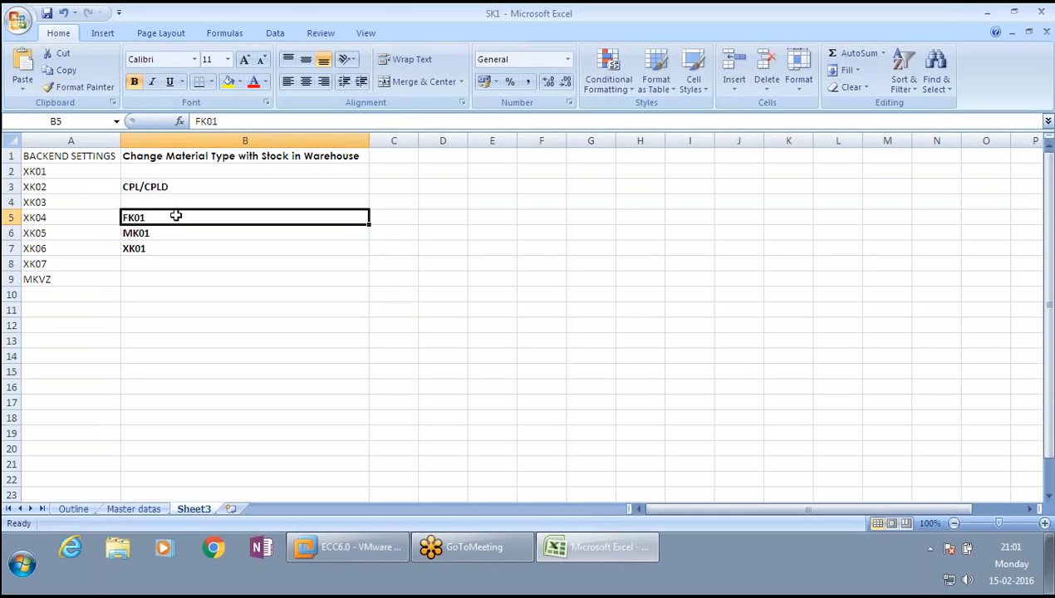
- Switch back to the SAP session and run transaction FK01 from the command field
click(342, 546)
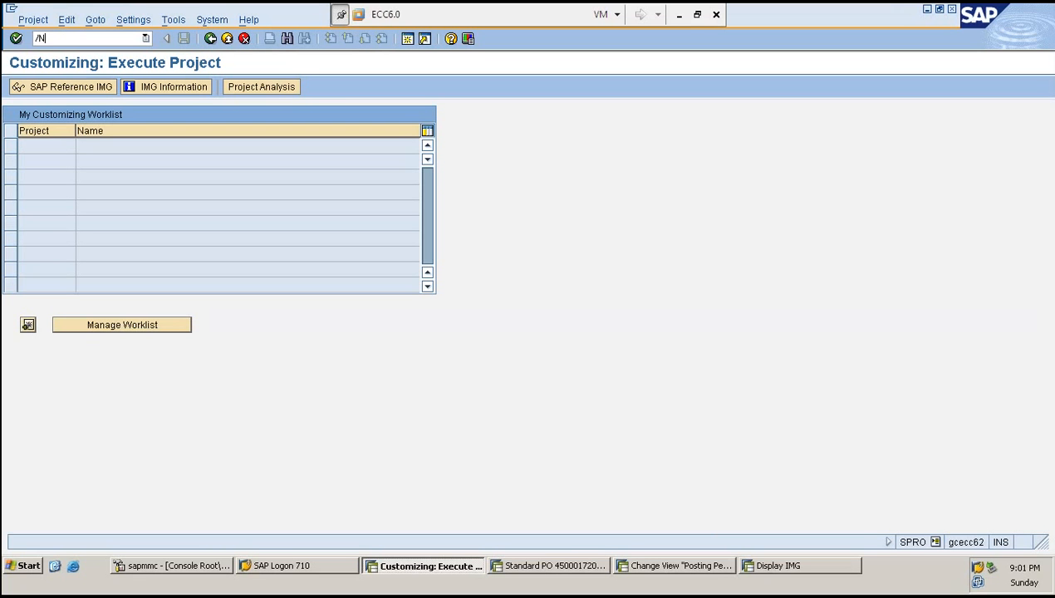
text(FK01)
key(Return)
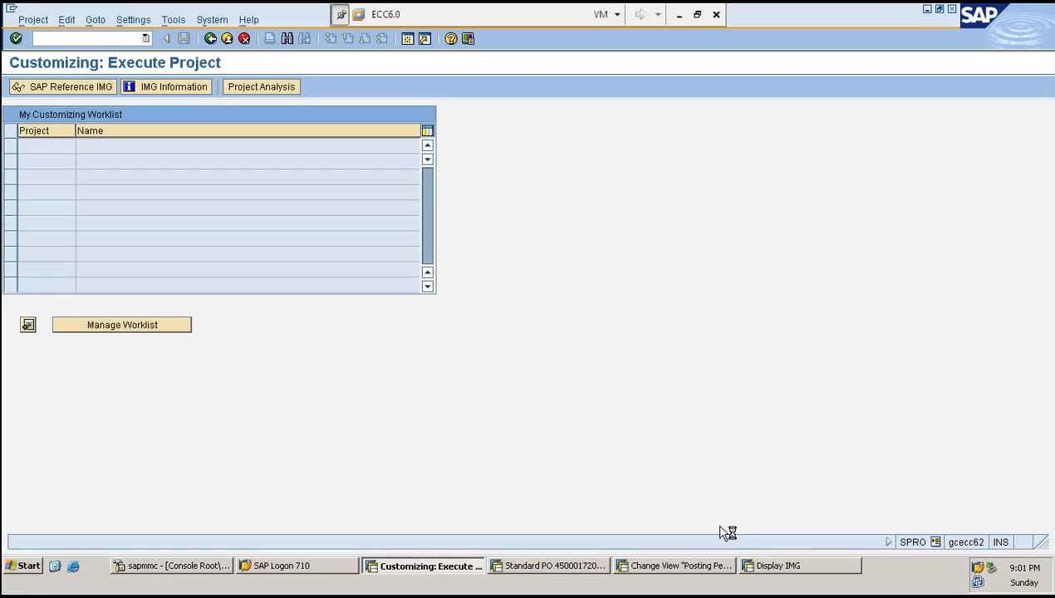
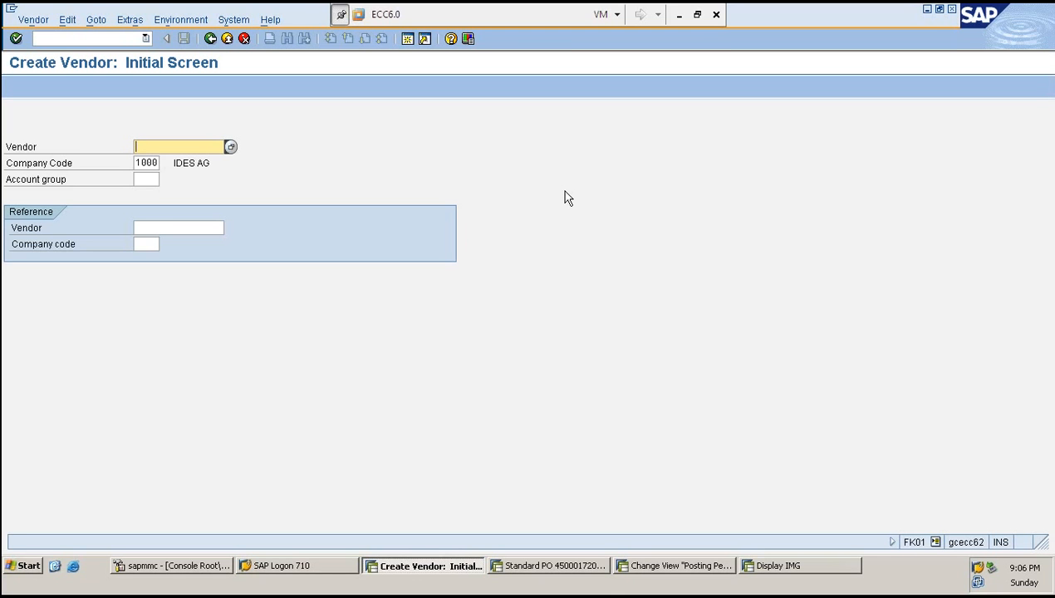
- Restart transaction FK01 in the current SAP session from the command field
click(65, 37)
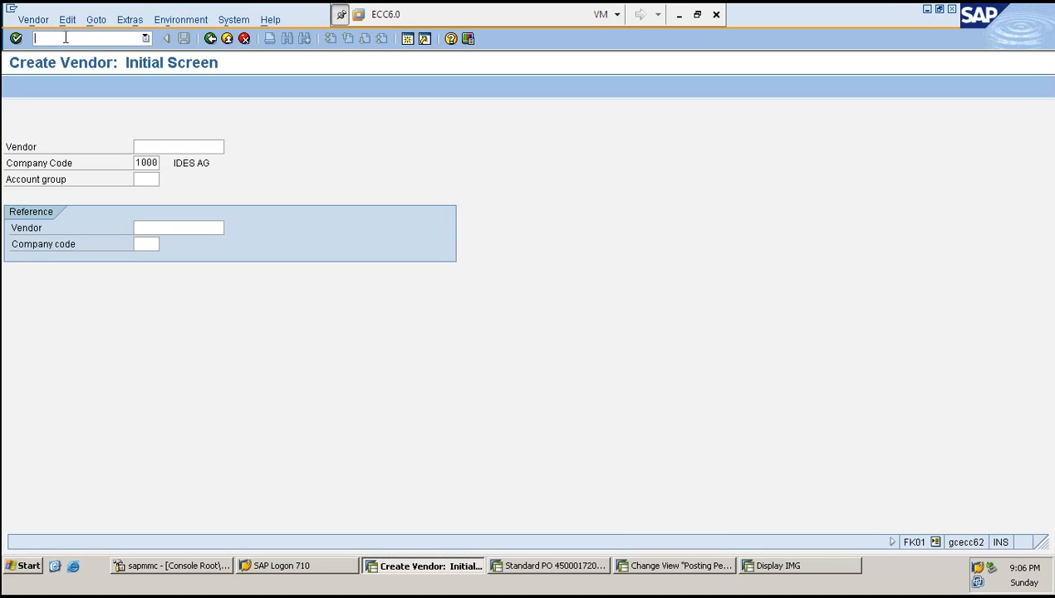
text(/NFK01)
key(Return)
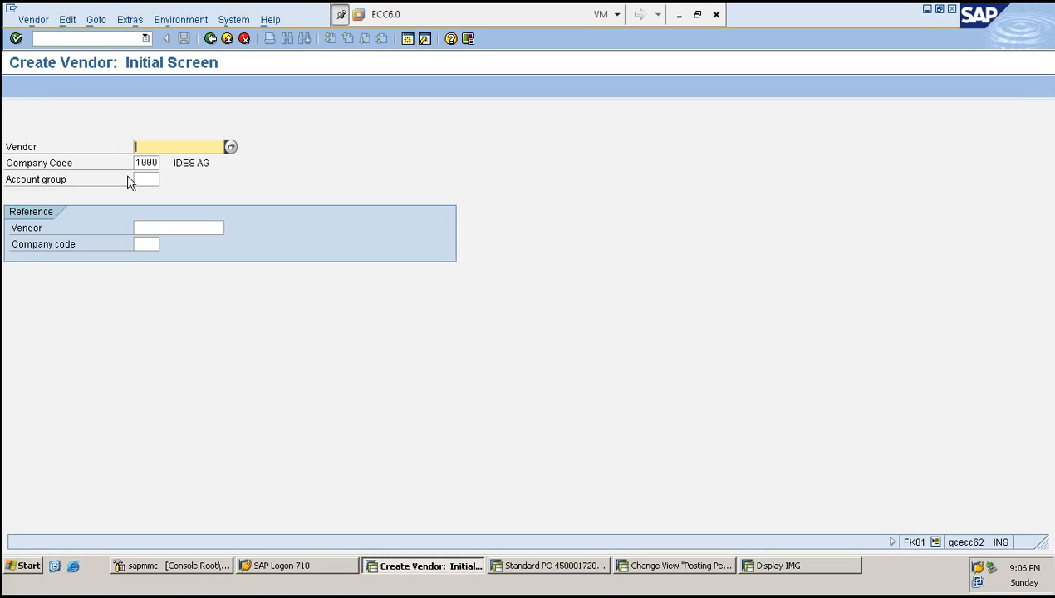
click(69, 40)
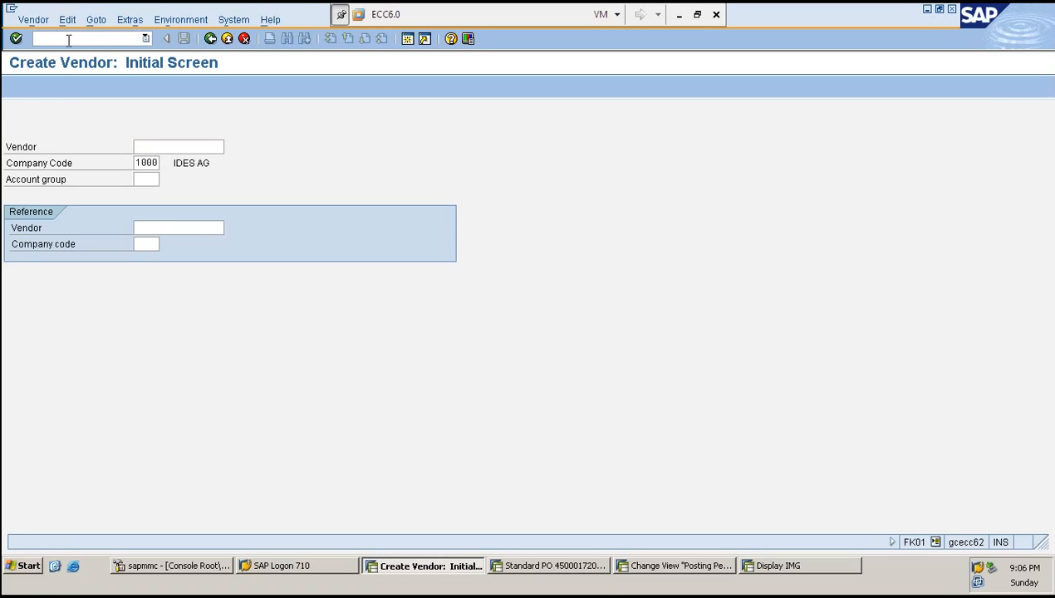
- Switch to the purchase order session and start transaction MK01 there
click(575, 572)
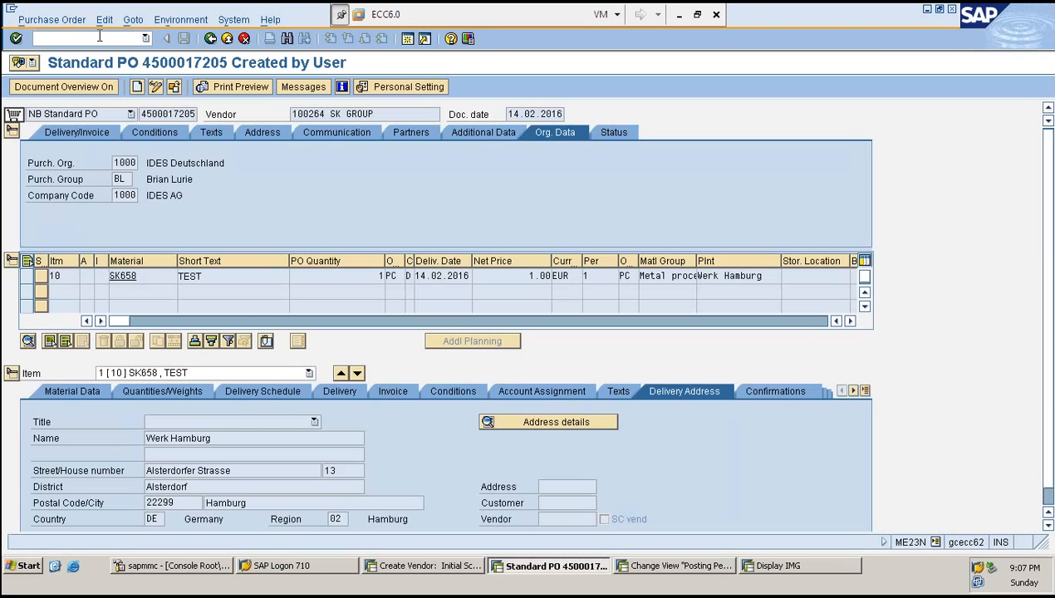
text(/N)
text(F-47)
key(Return)
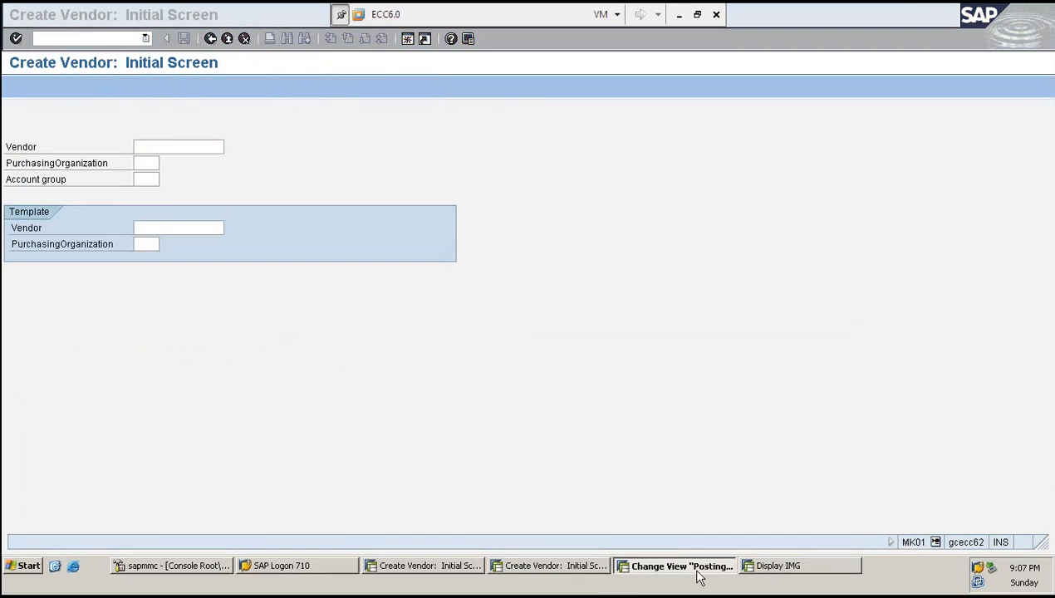
- Switch to the posting periods session and start transaction XK01 there
click(696, 569)
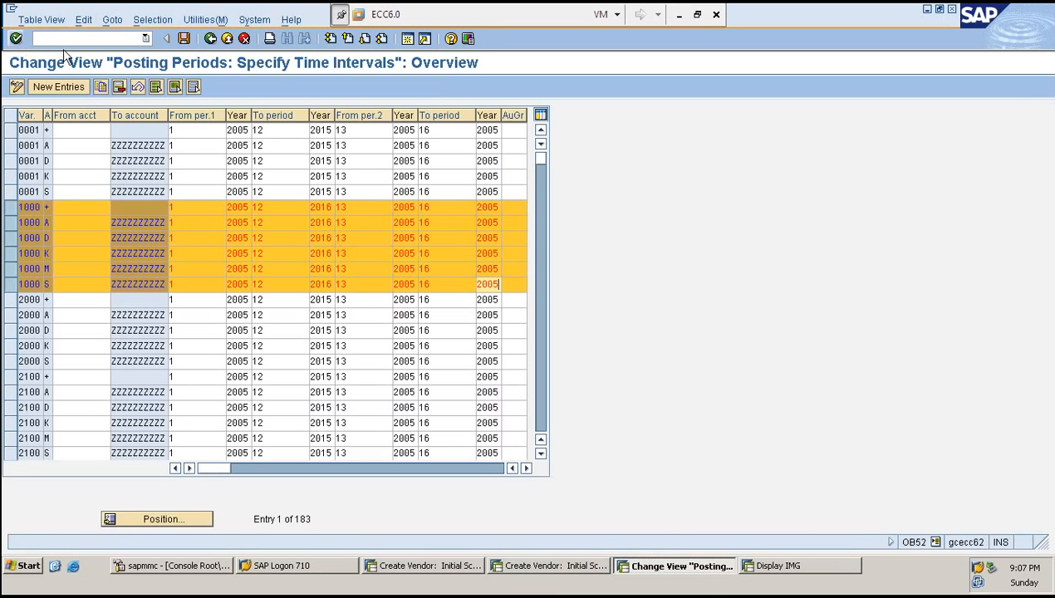
click(73, 35)
text(/N)
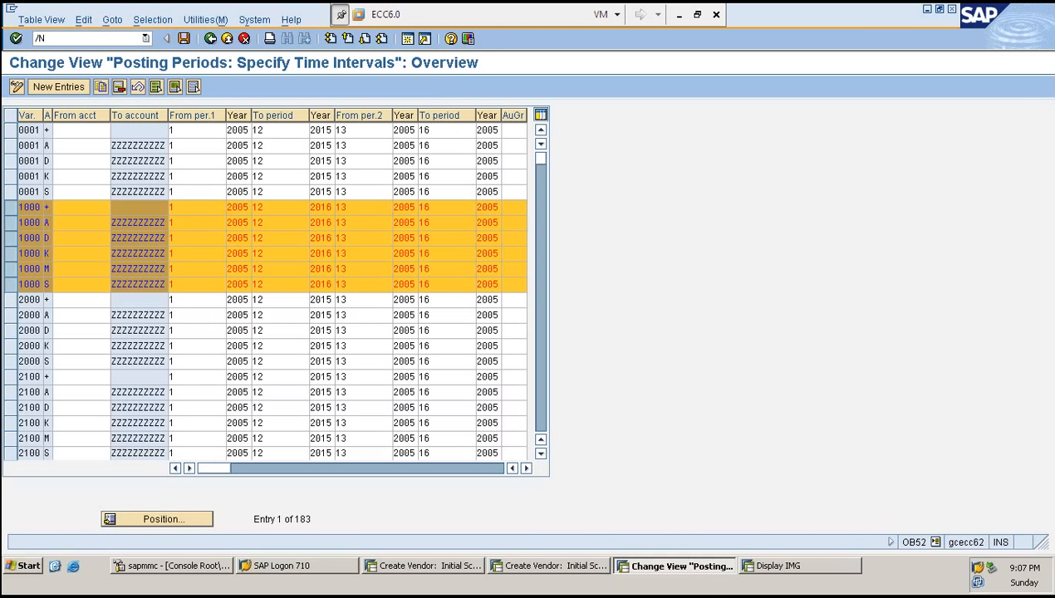
text(XK01)
key(Return)
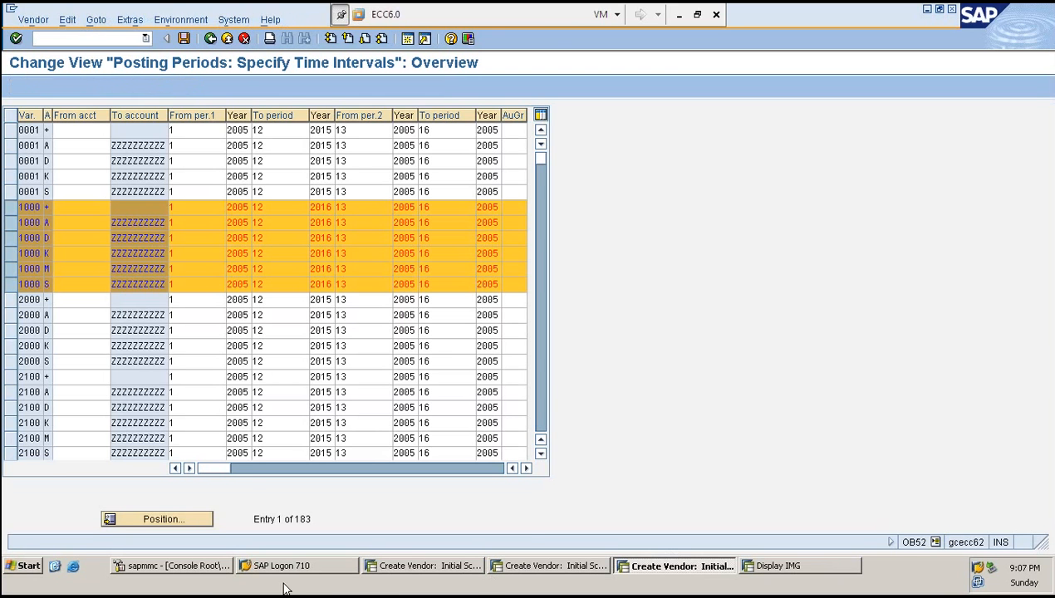
- Examine the ABAP work process table in the SAP MMC console and refresh it
click(178, 565)
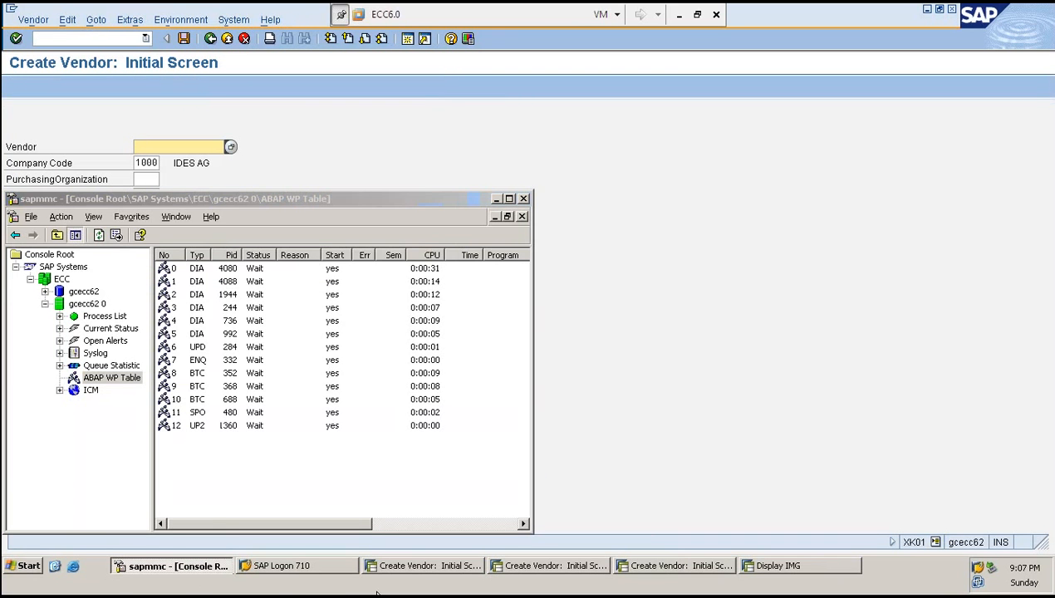
click(423, 568)
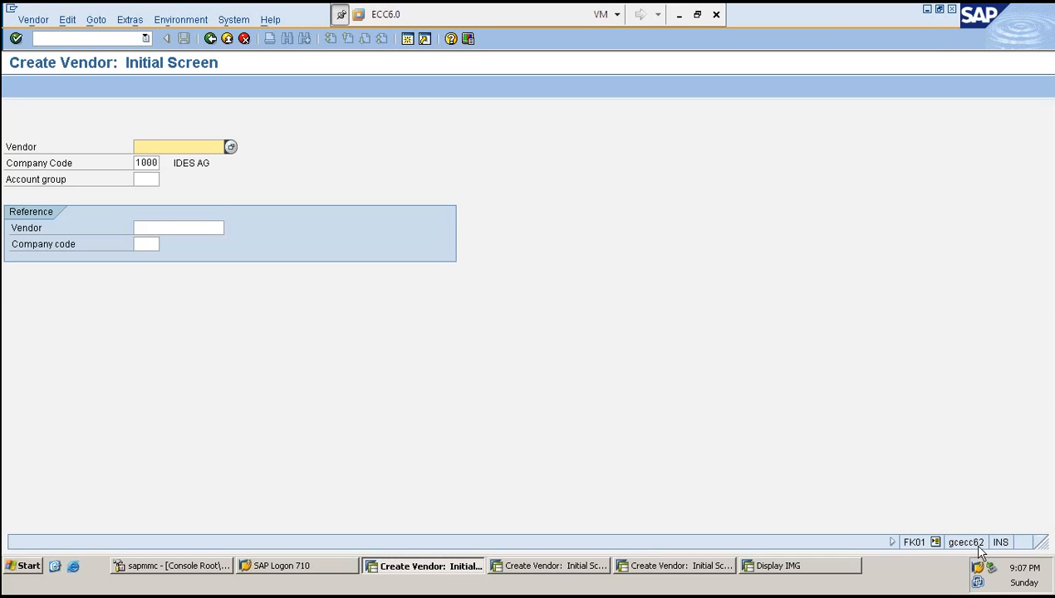
click(566, 565)
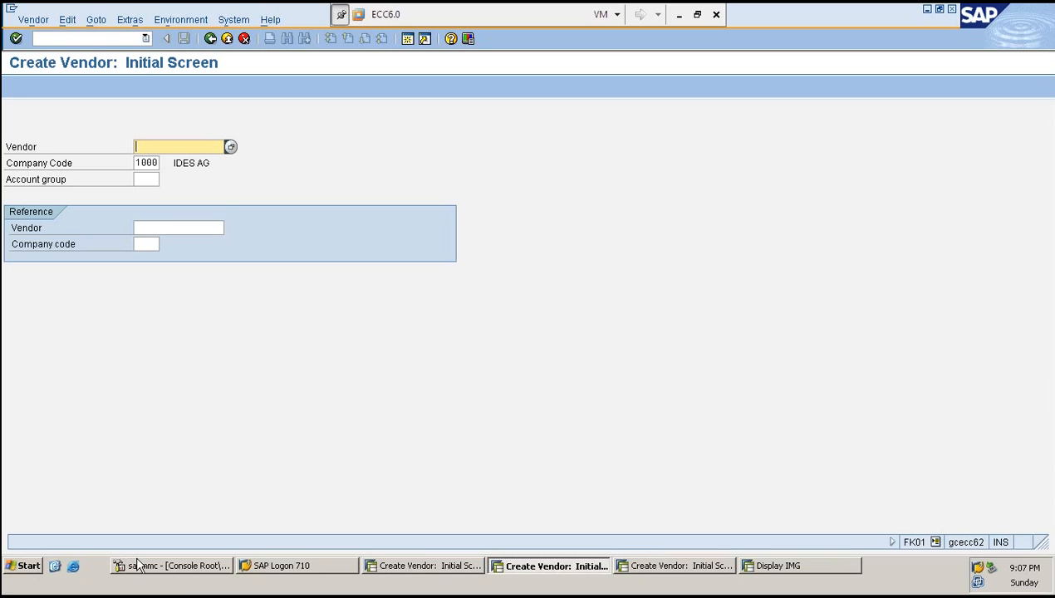
click(185, 571)
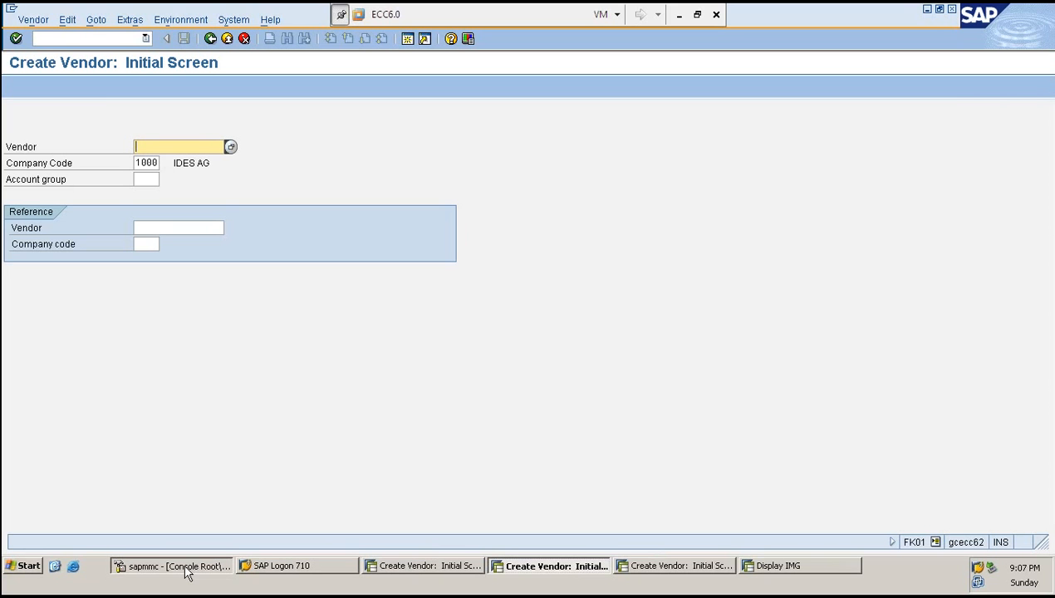
click(177, 572)
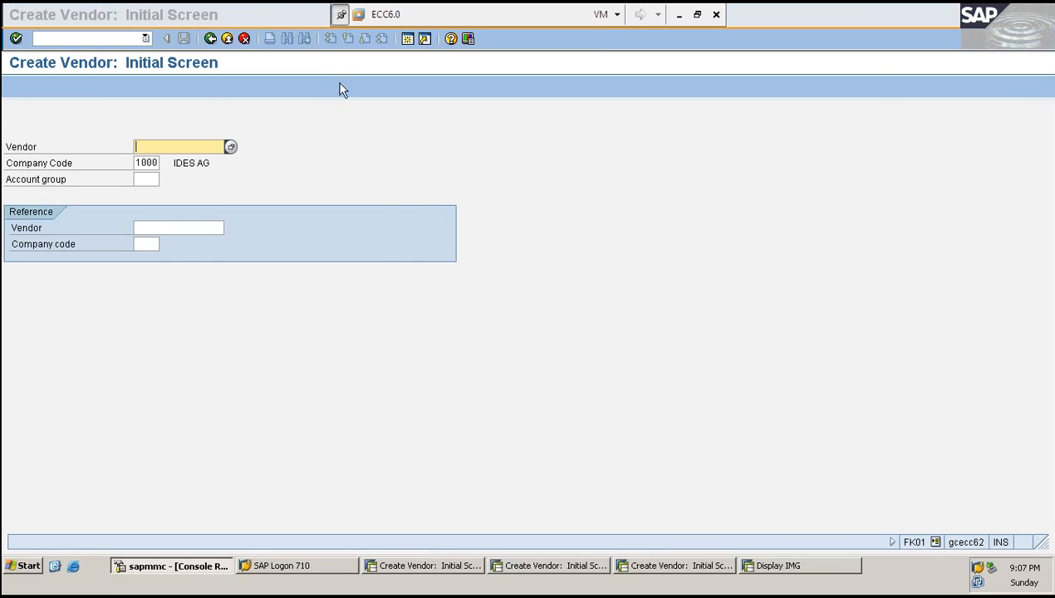
click(272, 334)
click(166, 567)
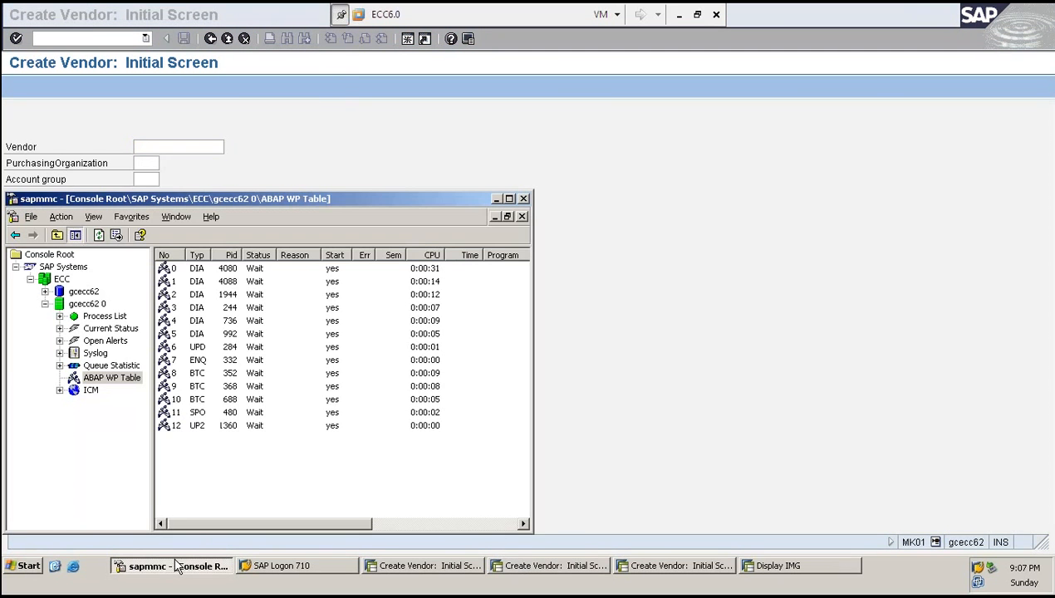
click(253, 387)
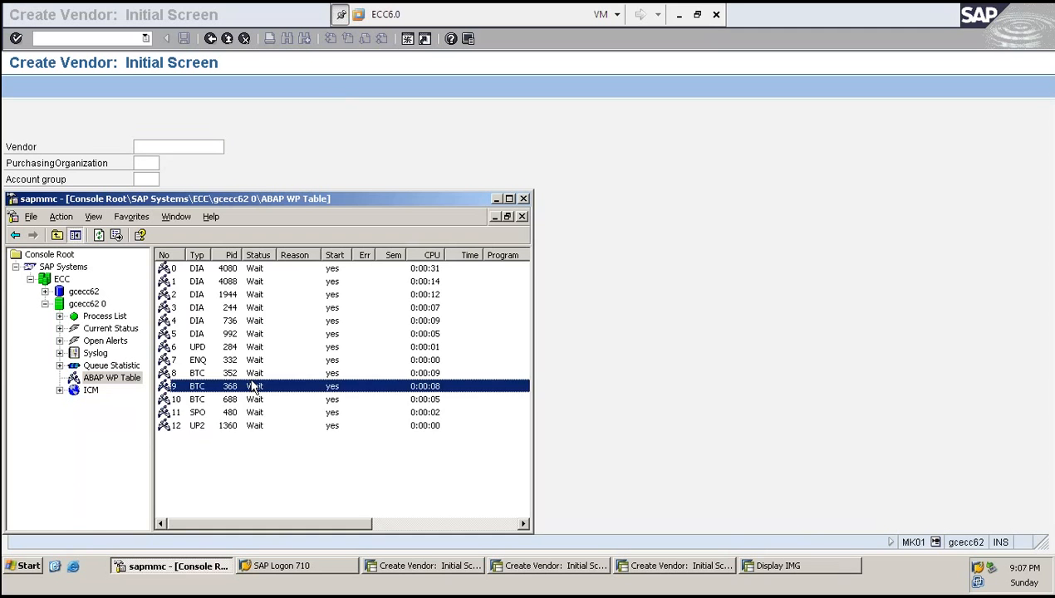
key(F5)
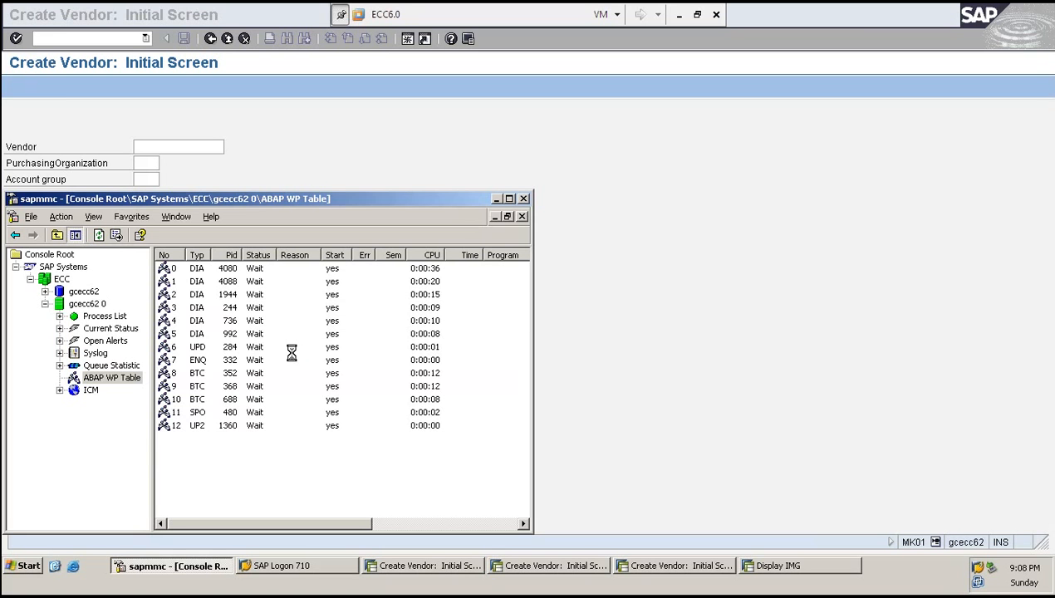
click(895, 350)
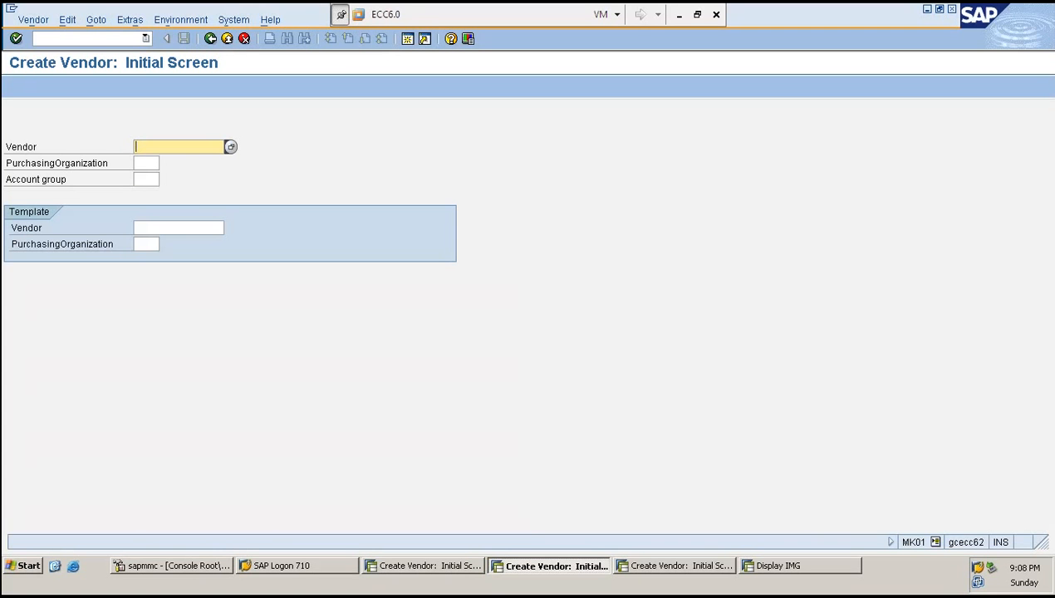
- Compare the initial screen fields of the MK01, XK01 and FK01 vendor creation sessions
key(Tab)
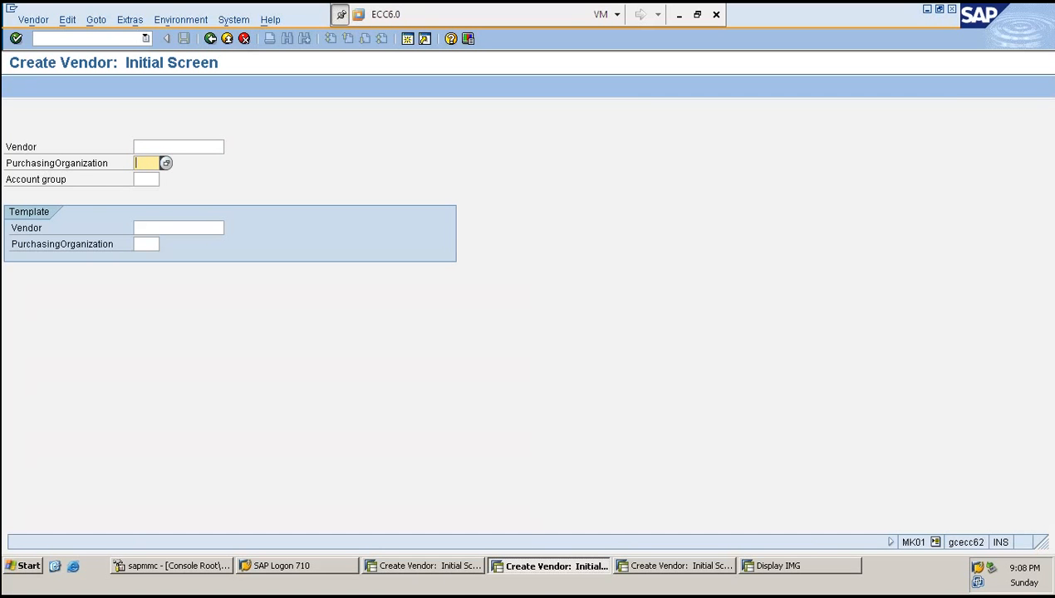
click(459, 568)
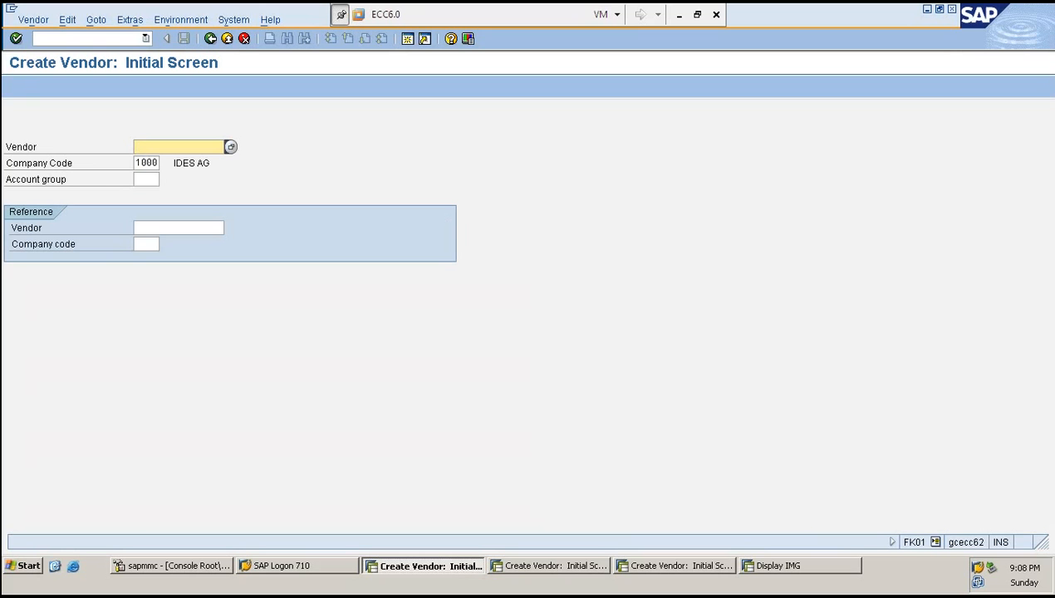
click(697, 570)
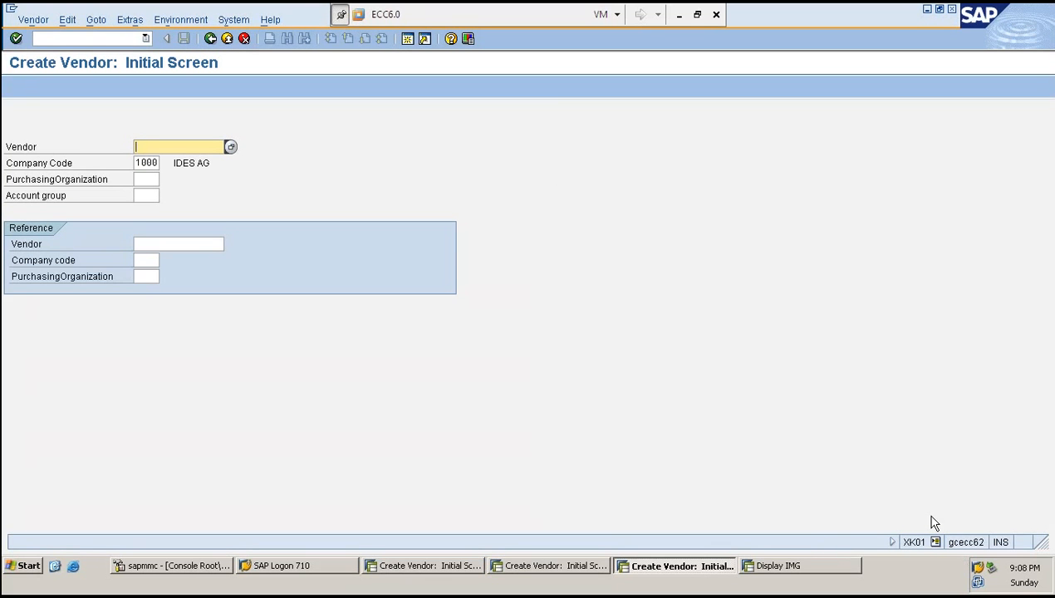
click(46, 166)
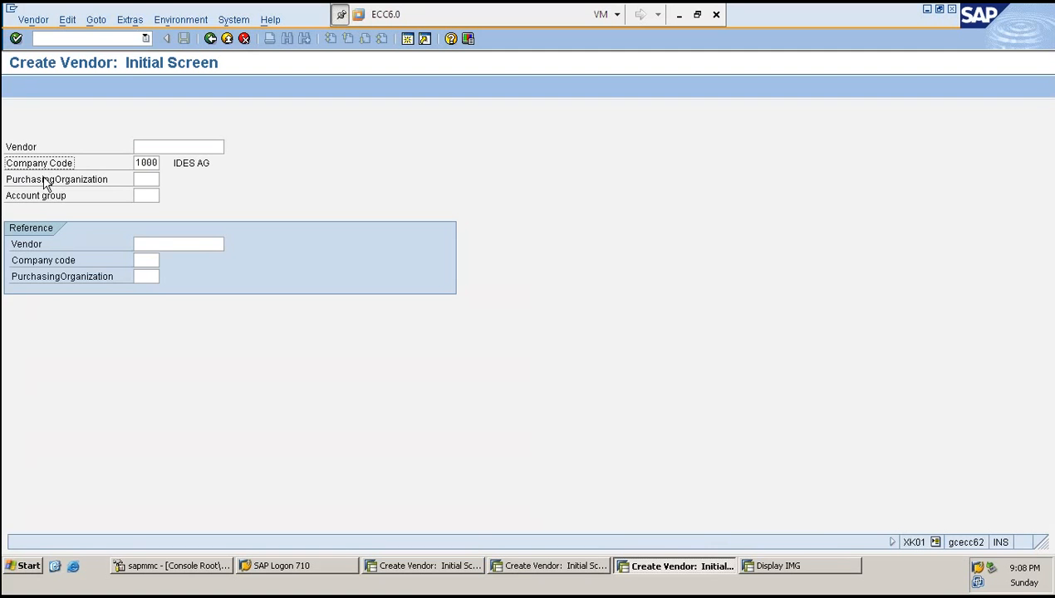
click(45, 181)
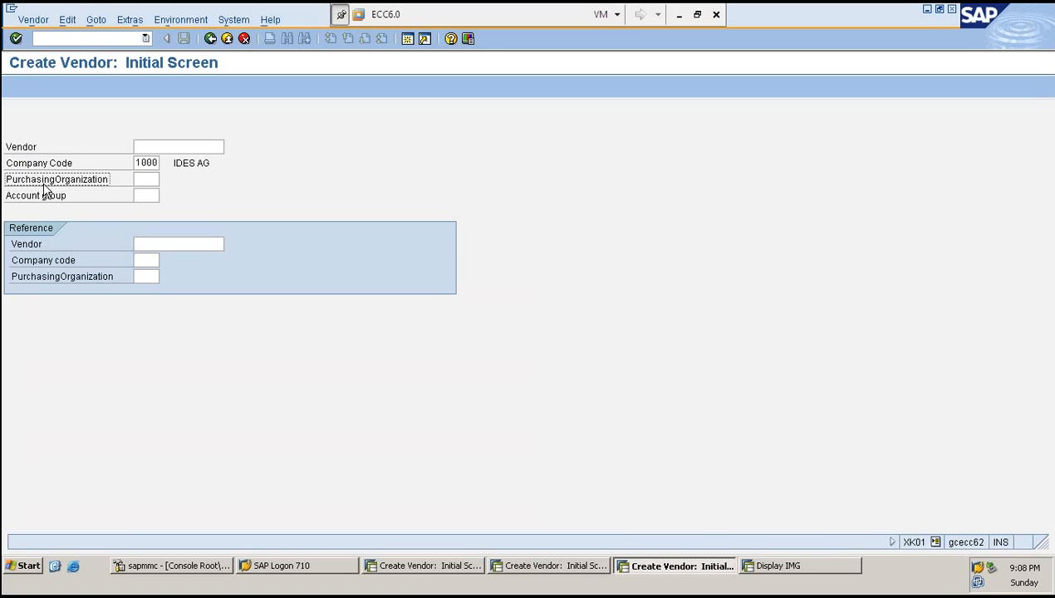
click(139, 178)
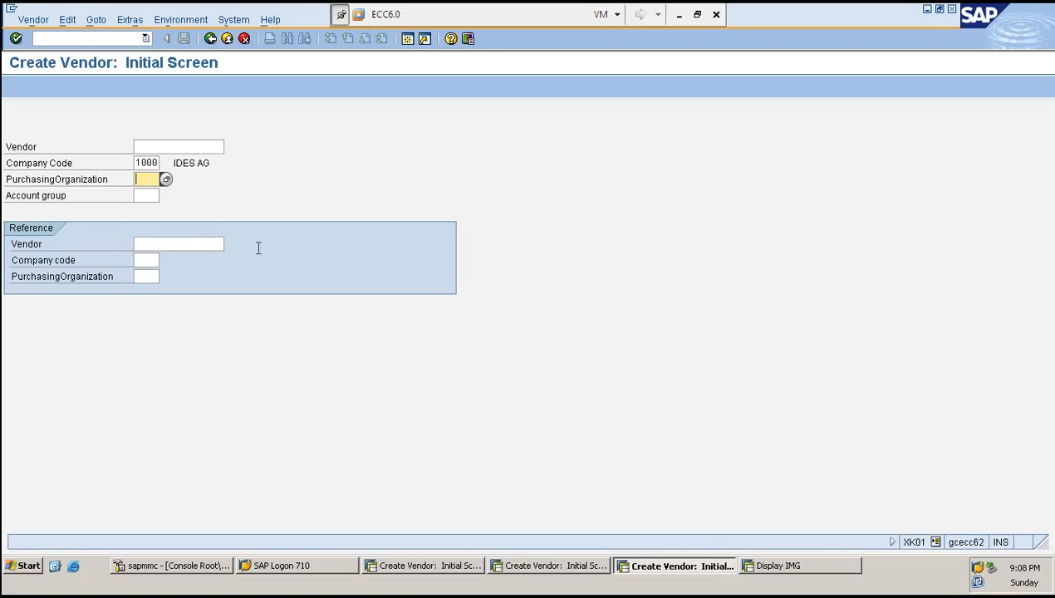
click(411, 567)
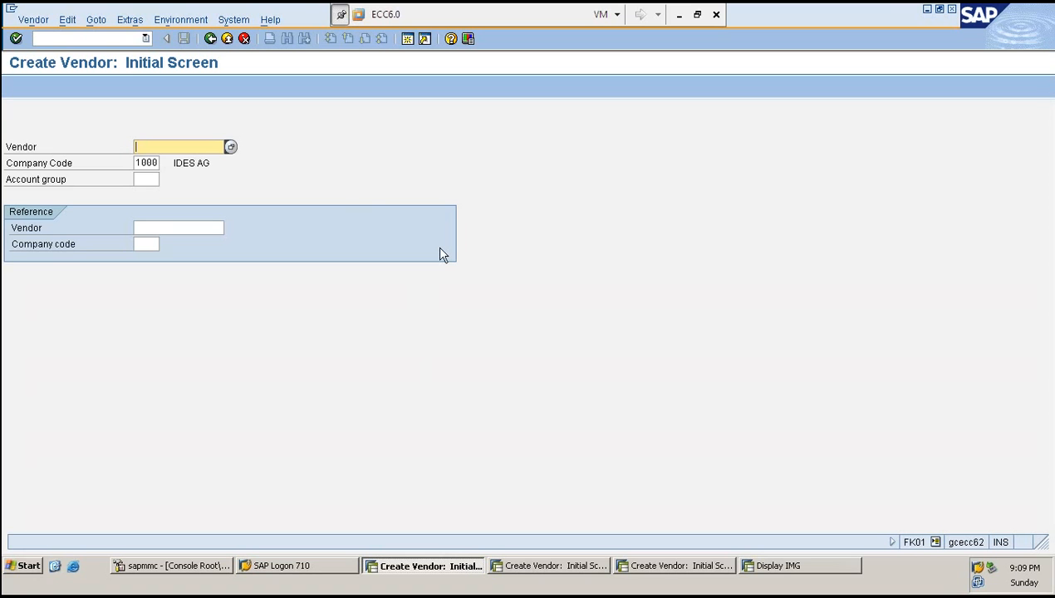
- Enter account group KRED on the FK01 initial screen and continue to the address screen
key(Tab)
key(Tab)
text(KRED)
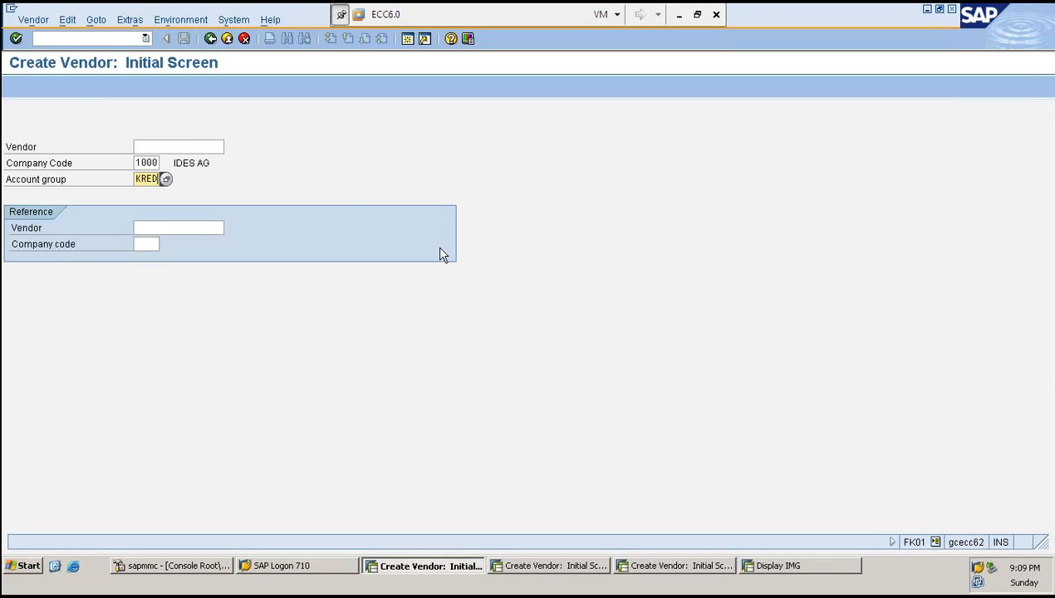
key(Return)
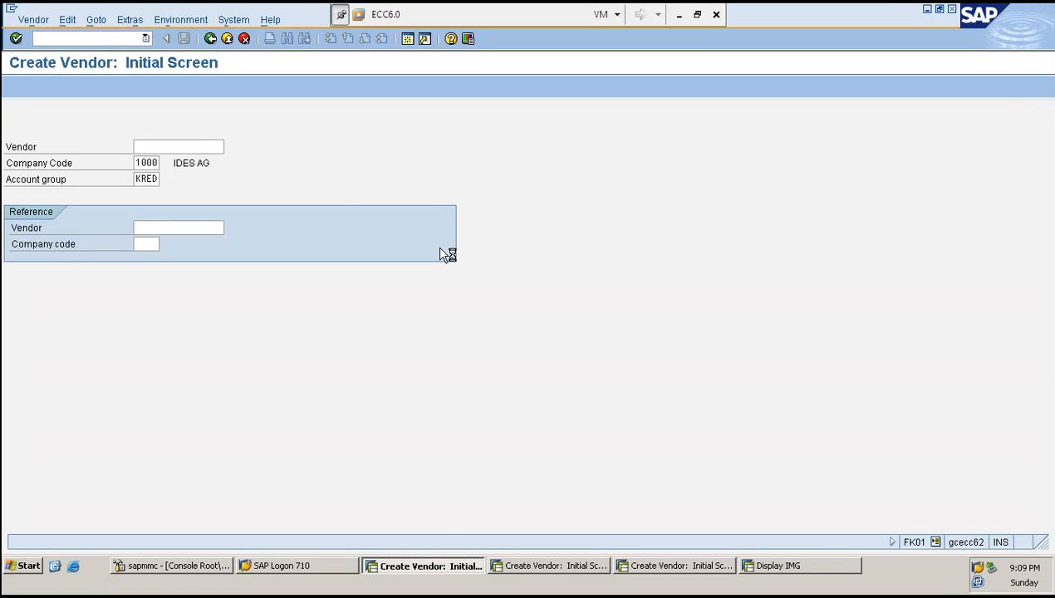
click(187, 567)
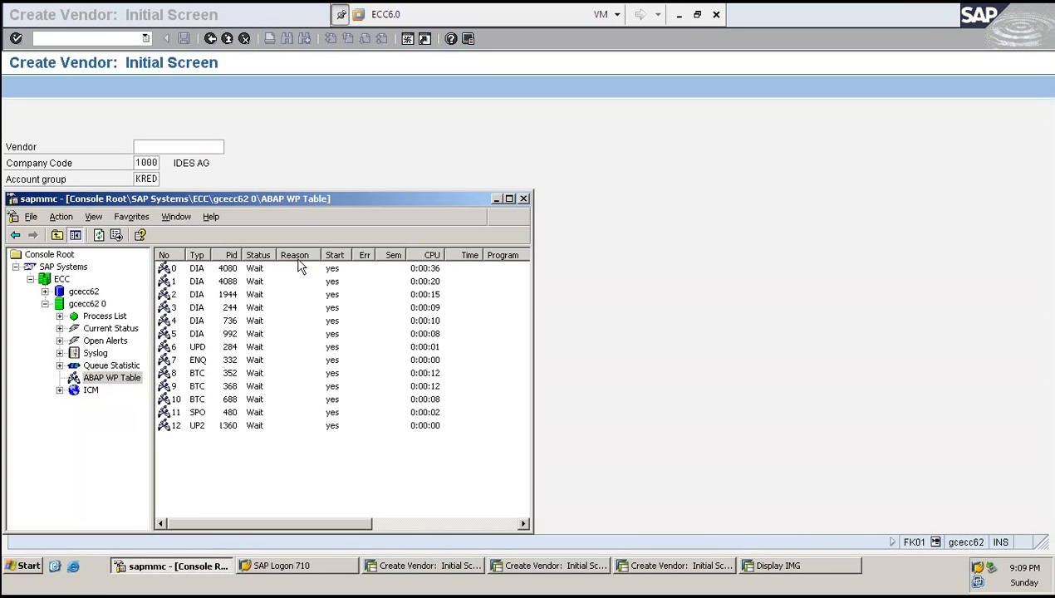
click(286, 324)
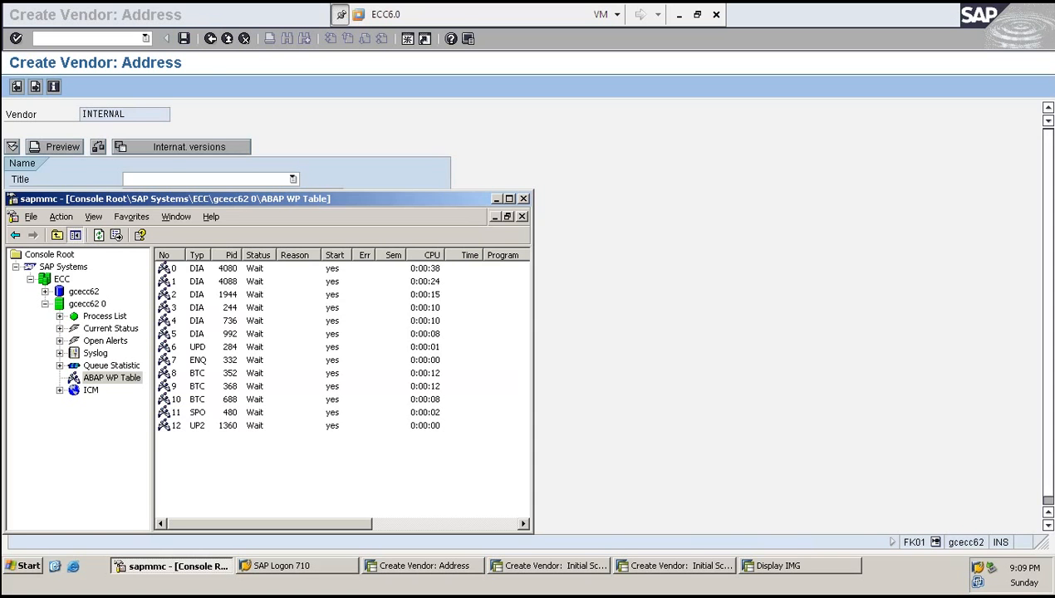
click(686, 566)
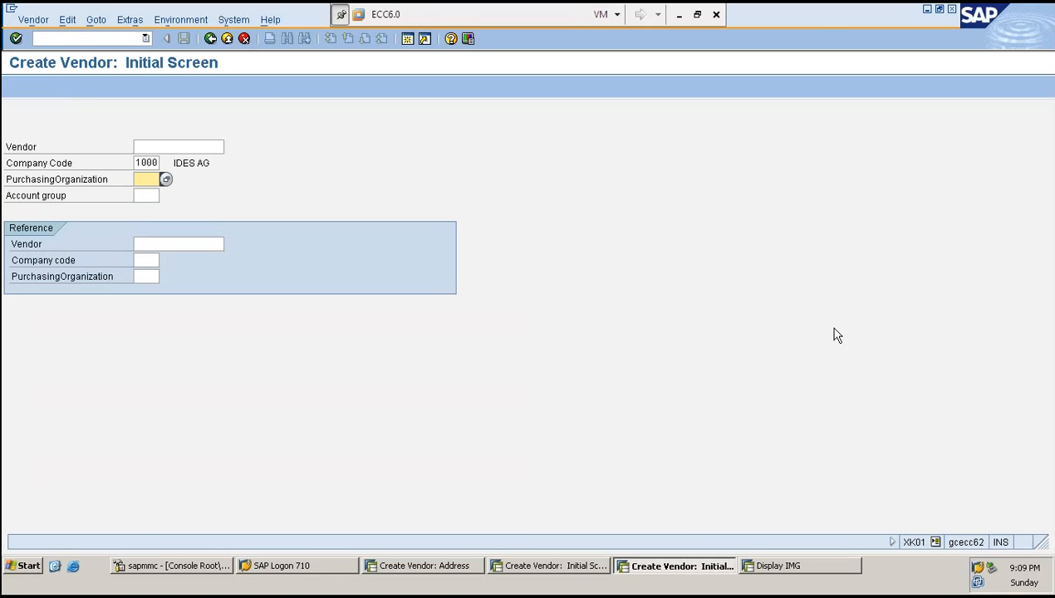
click(438, 566)
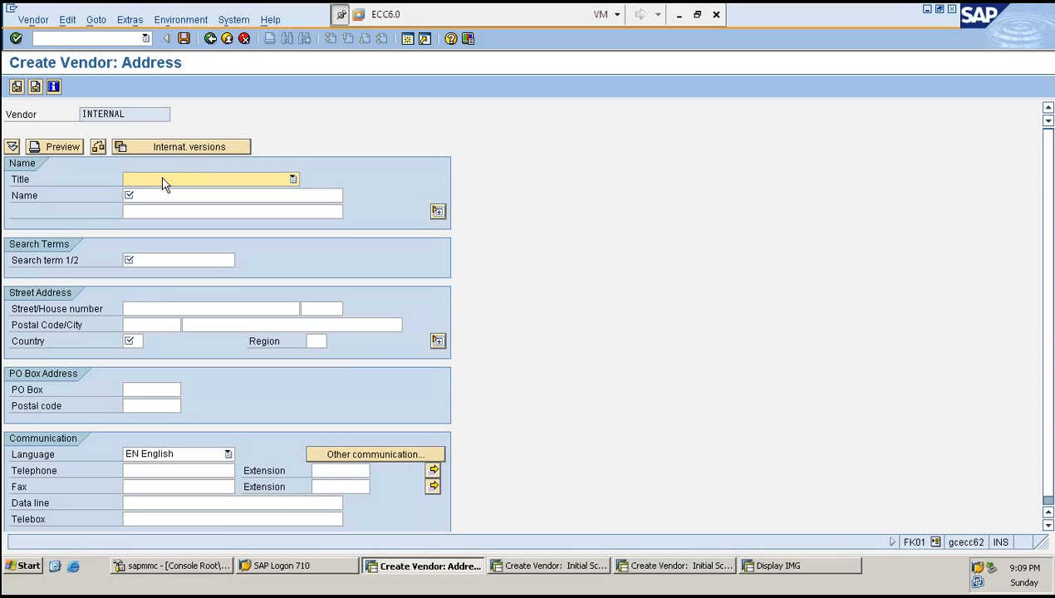
- Set the vendor's title to Company and its name to HARRY GROUP
text(Company)
key(Tab)
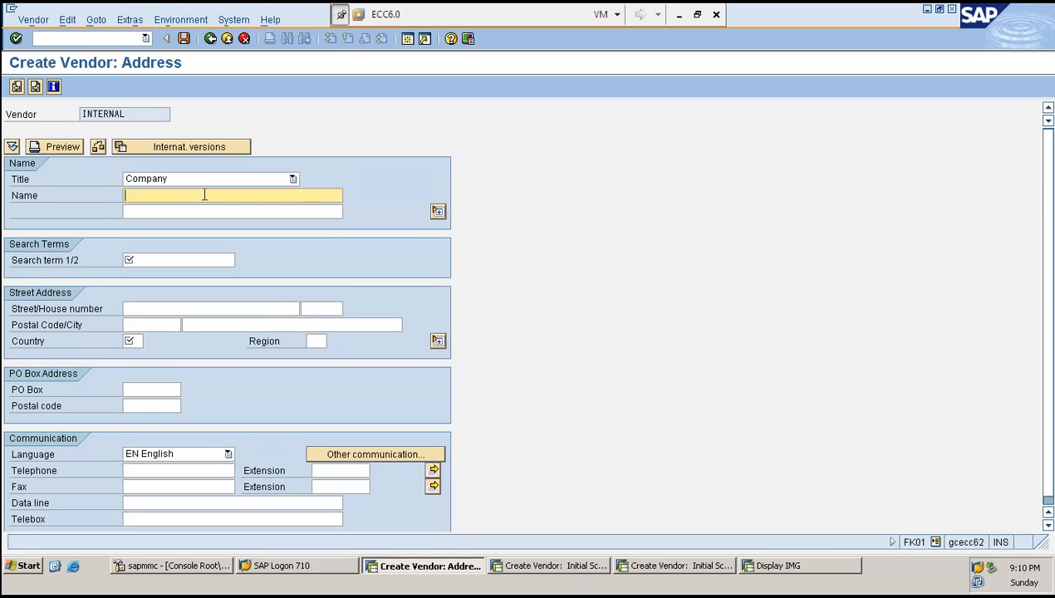
text(HARRY)
key(Tab)
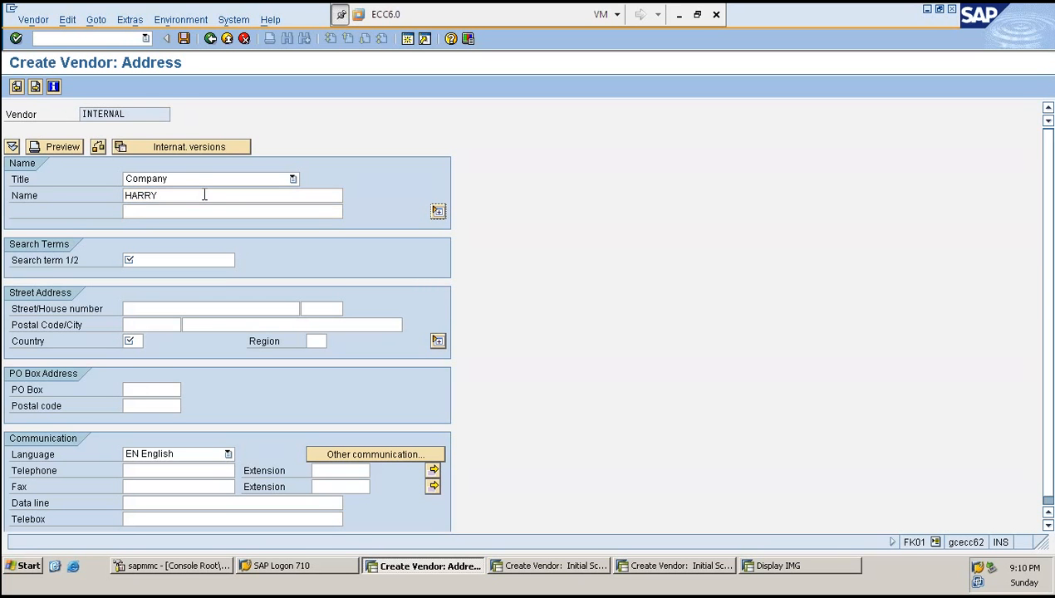
double_click(204, 195)
click(204, 195)
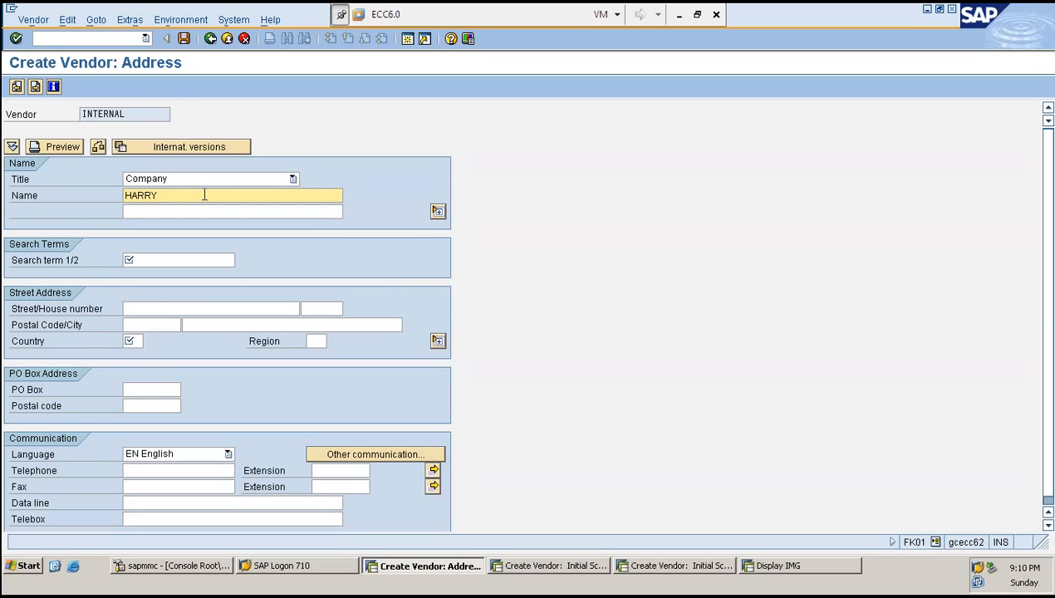
text(GROUP)
key(Tab)
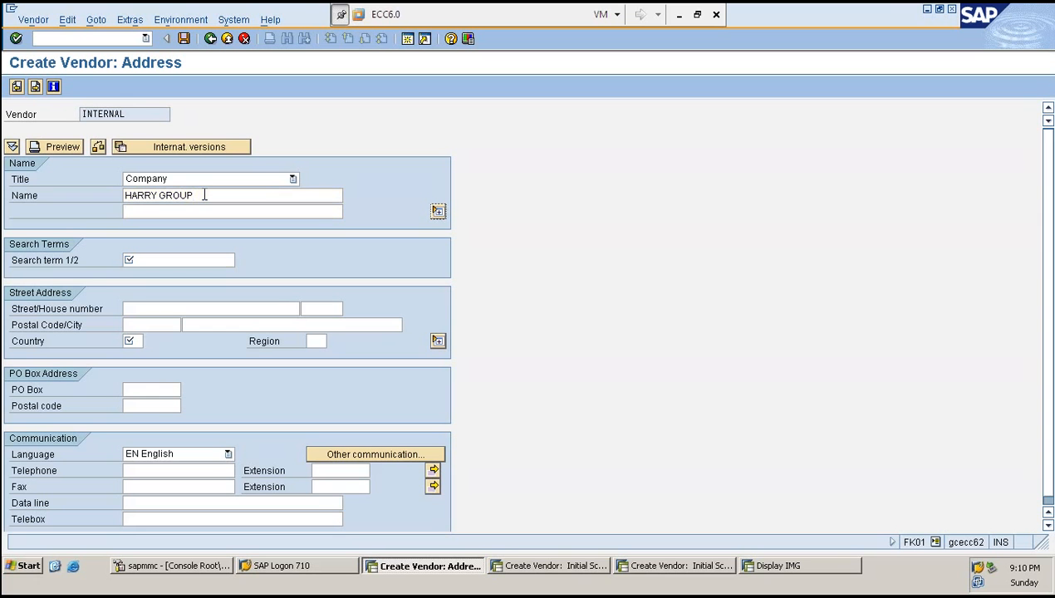
- Enter H as the vendor's search term and move on to the city field
key(Tab)
text(H)
key(Tab)
key(Tab)
- Set the vendor's country to IN and continue past the address screen
key(Tab)
key(Tab)
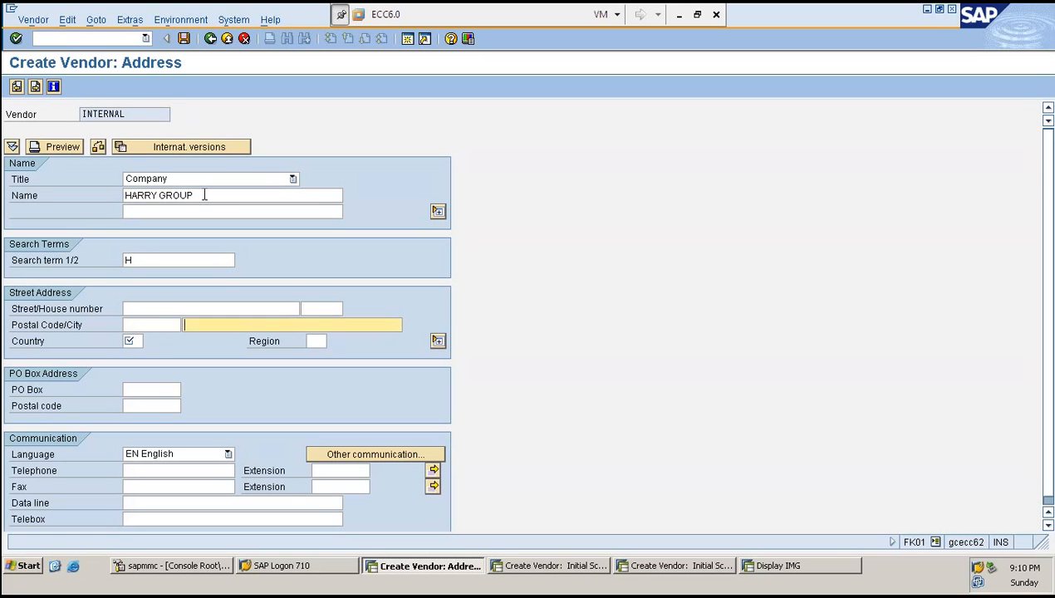
key(Tab)
text(IN)
key(Tab)
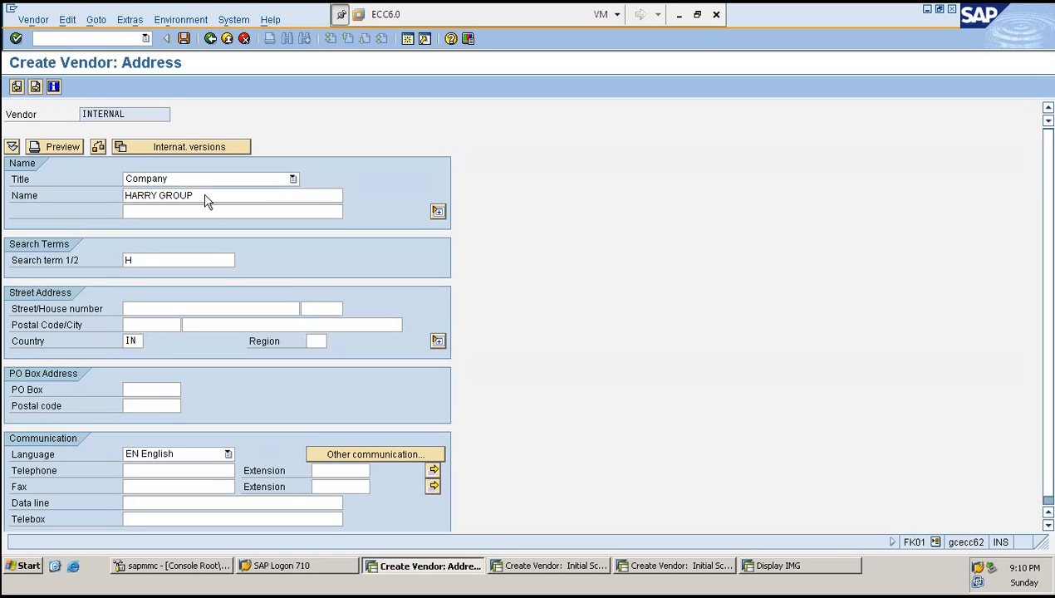
key(Return)
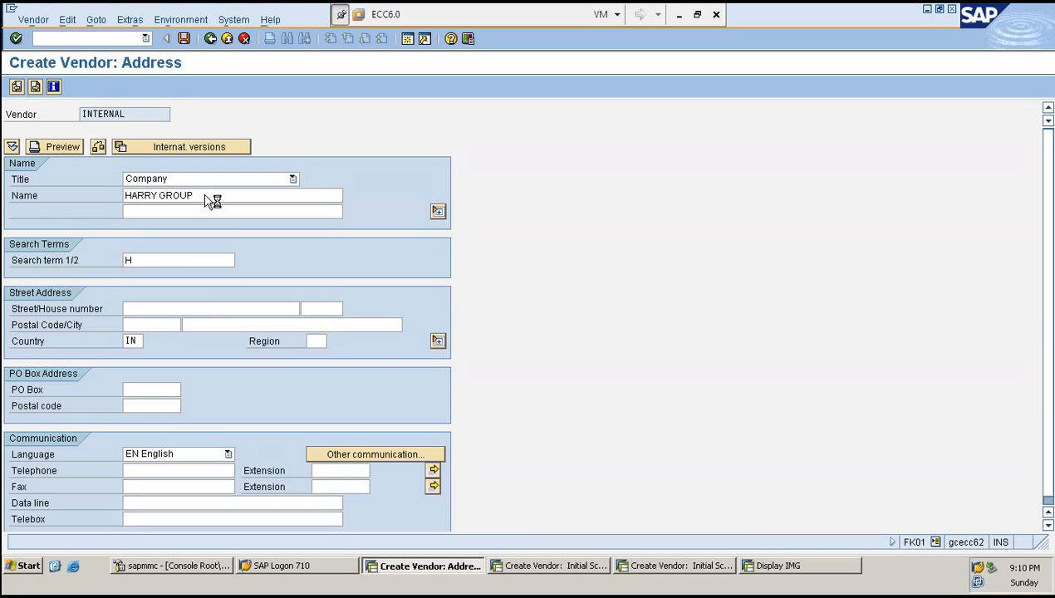
- Check the ABAP work process table in the SAP Management Console and return to the vendor screen
click(209, 566)
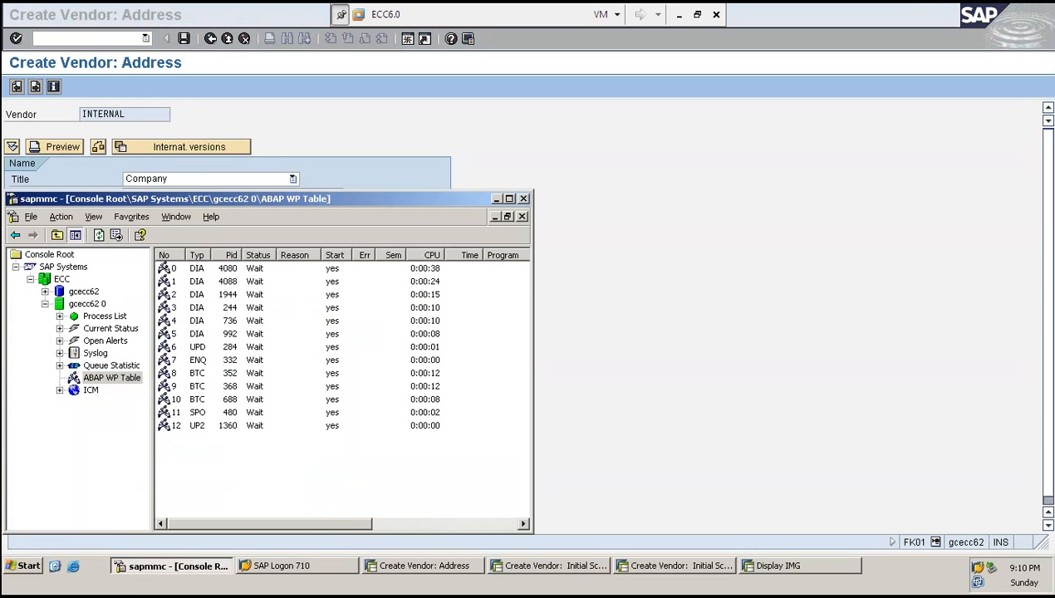
click(221, 307)
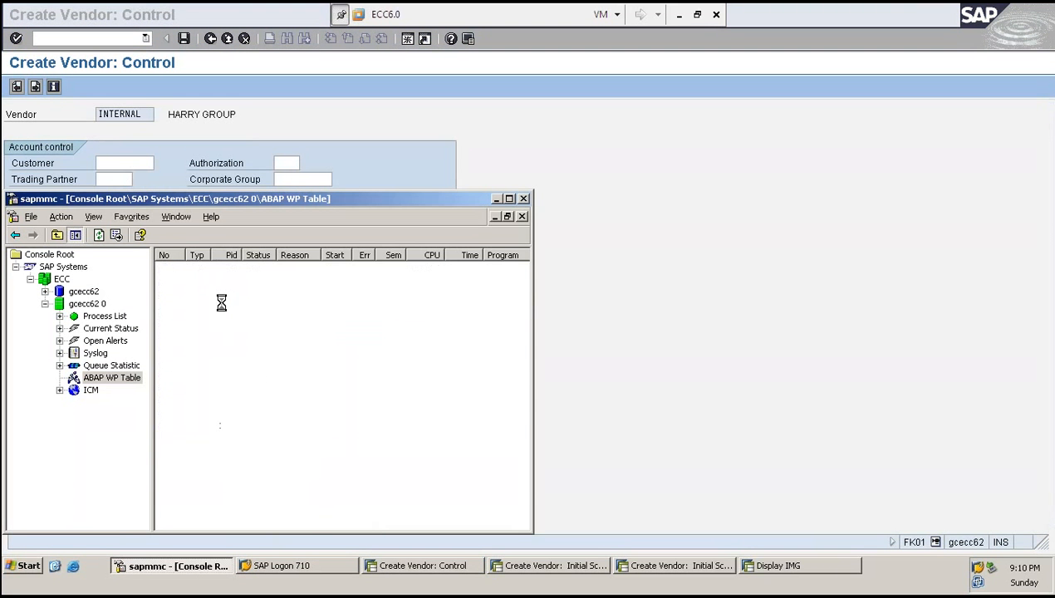
click(723, 233)
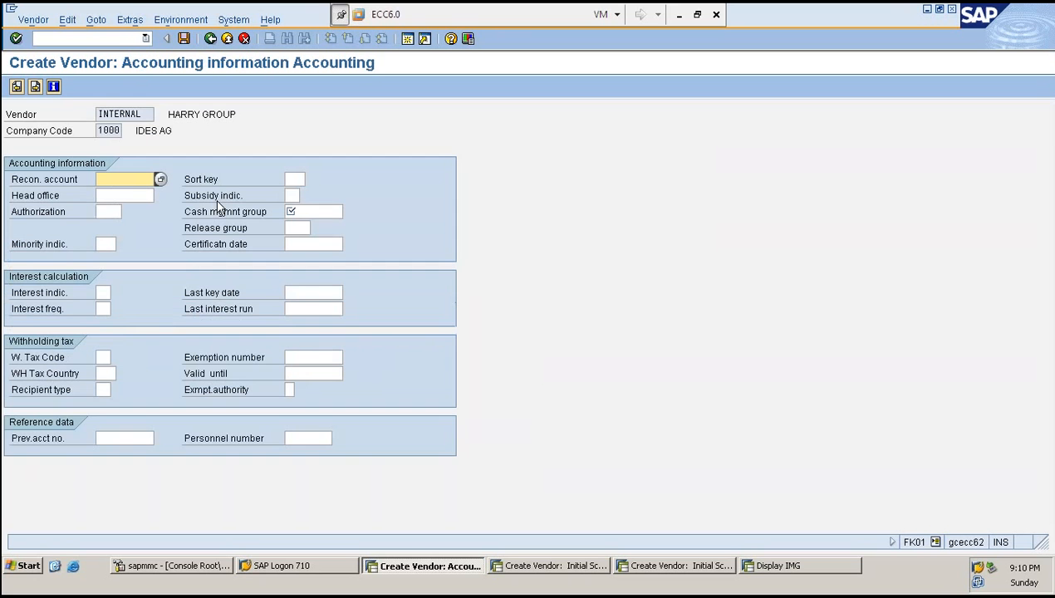
- Enter reconciliation account 160000 and cash management group A1, then continue
text(160000)
key(Tab)
key(Tab)
key(Tab)
key(Tab)
key(Tab)
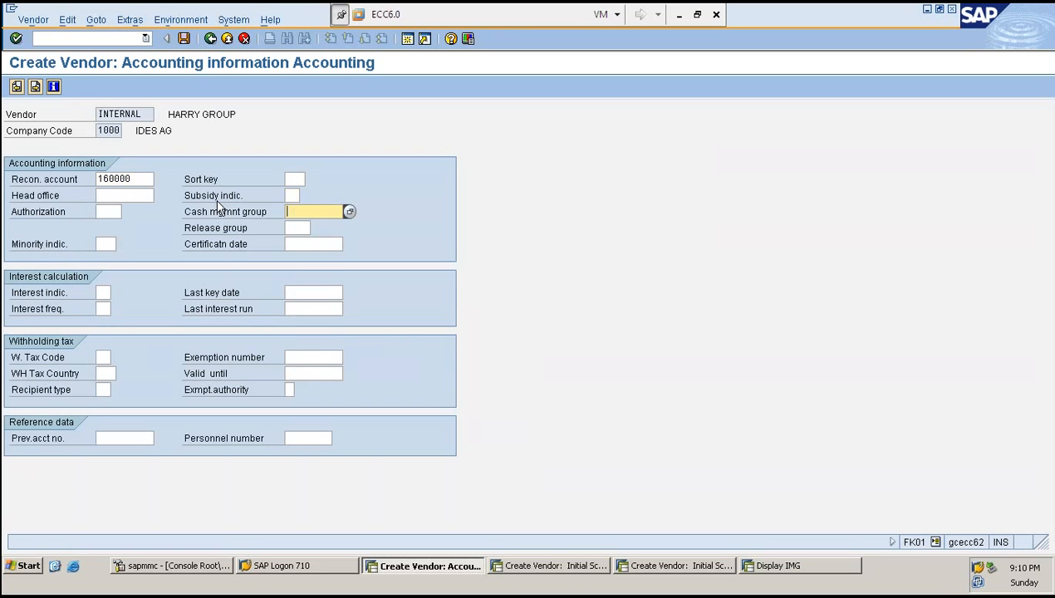
text(A1)
key(Return)
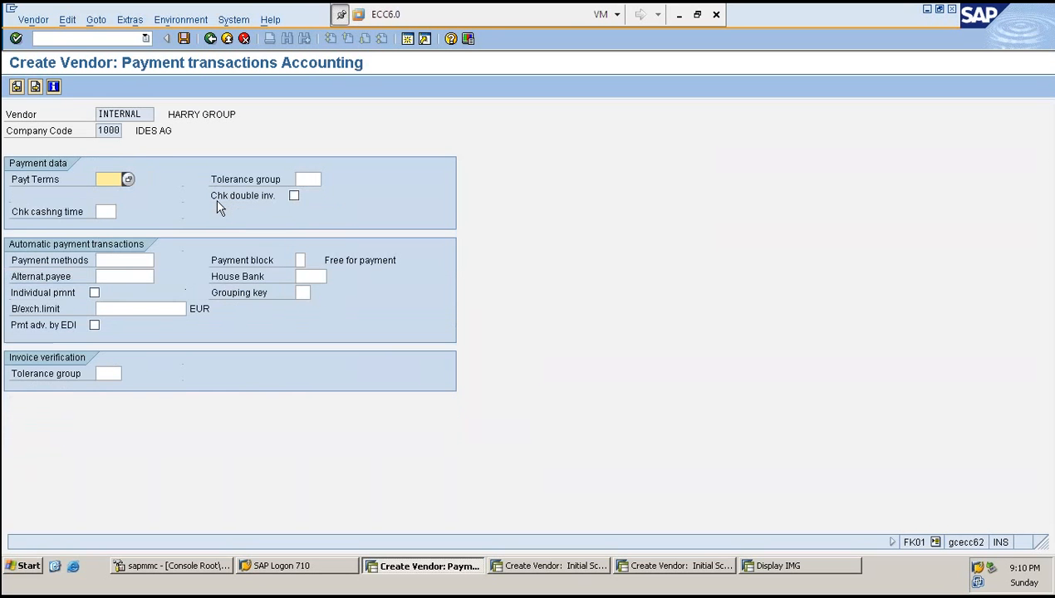
- Advance through the payment and correspondence screens and save the new vendor
key(Return)
key(Return)
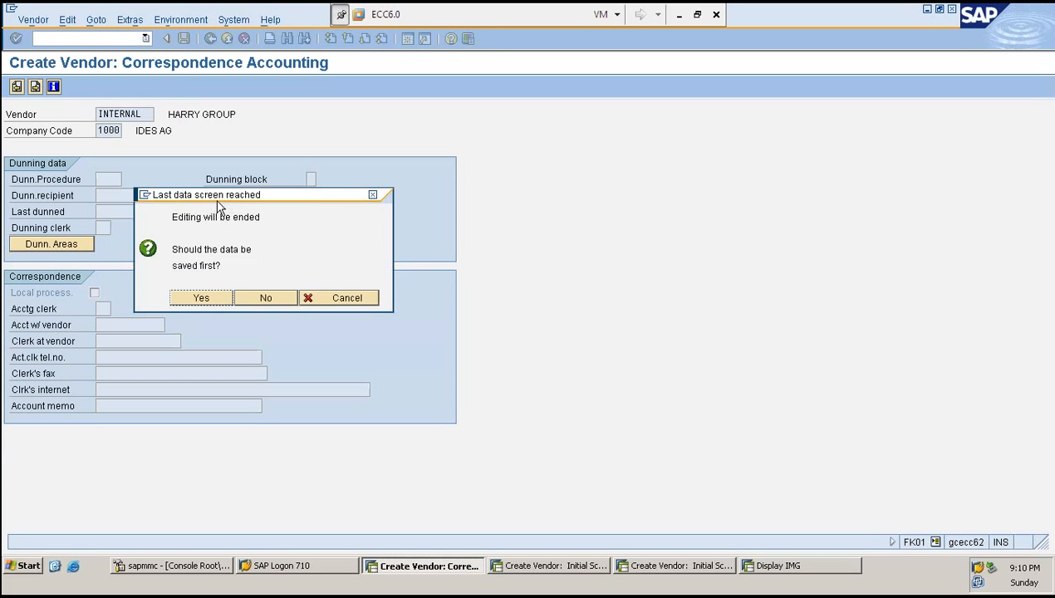
click(210, 306)
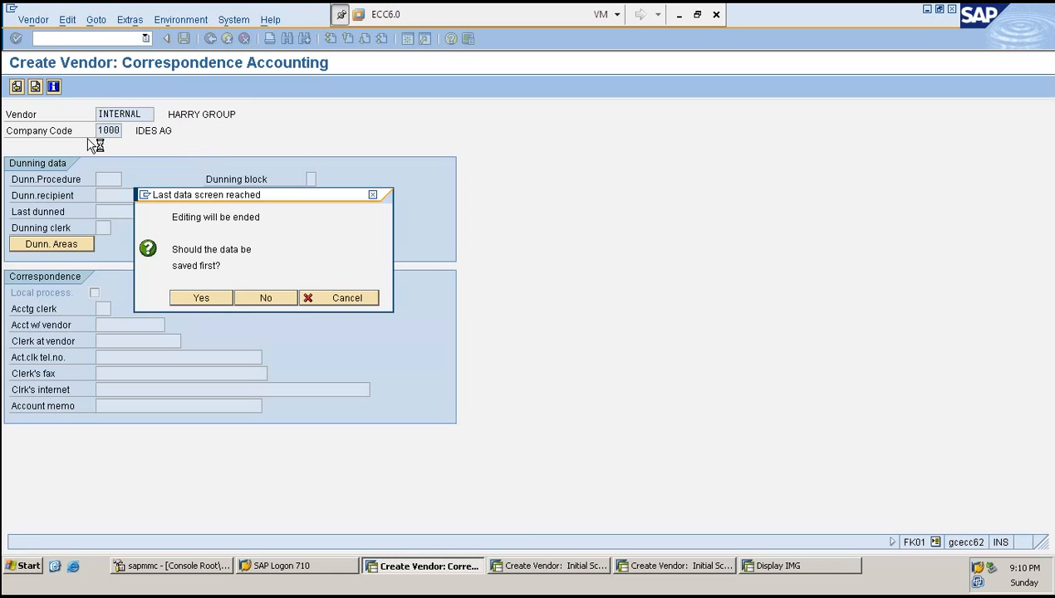
key(alt+Tab)
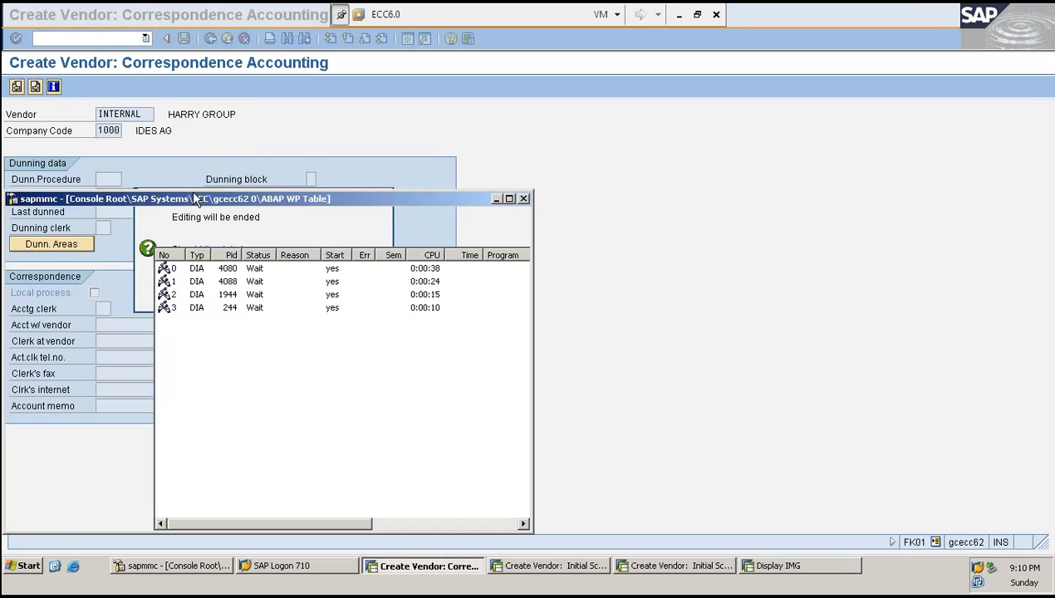
click(233, 297)
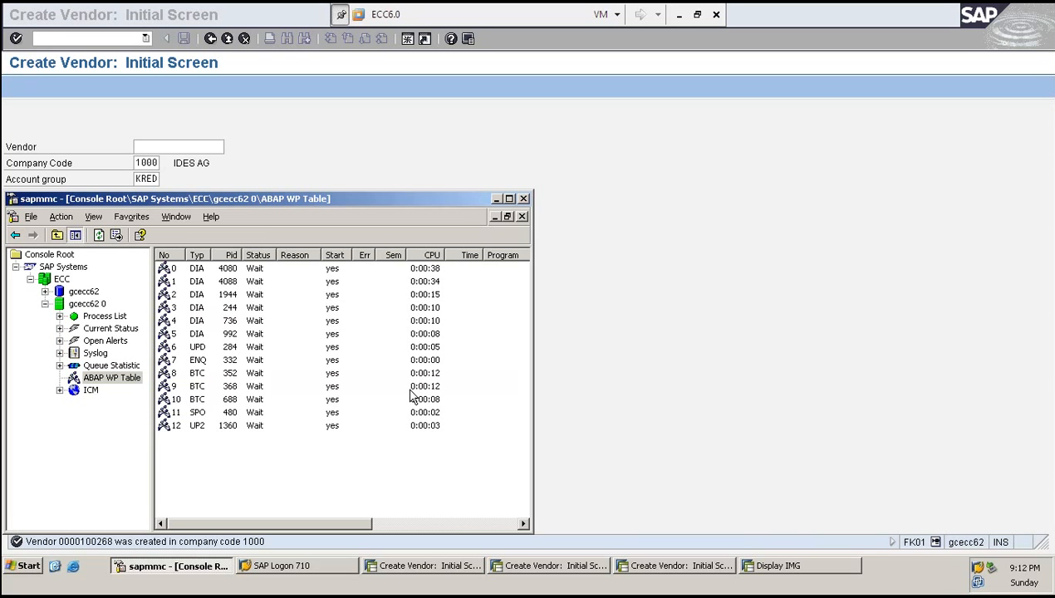
- Enter the new vendor's number on the FK01 initial screen and select it for copying
click(795, 231)
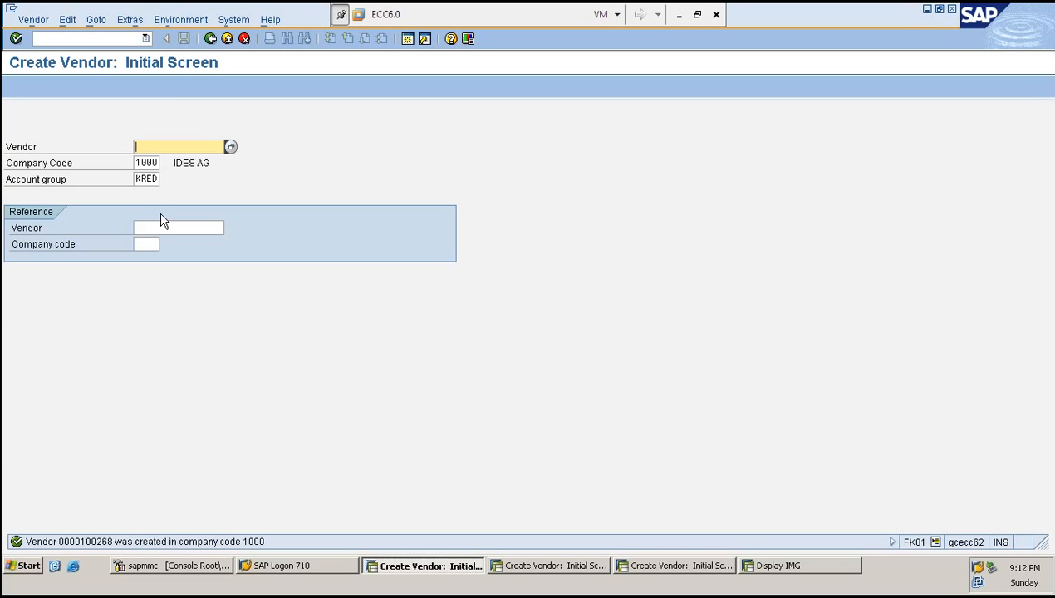
text(100268)
key(shift+Home)
key(ctrl+c)
key(End)
- Switch to the MK01 session and paste the new vendor's number into the Vendor field
click(573, 566)
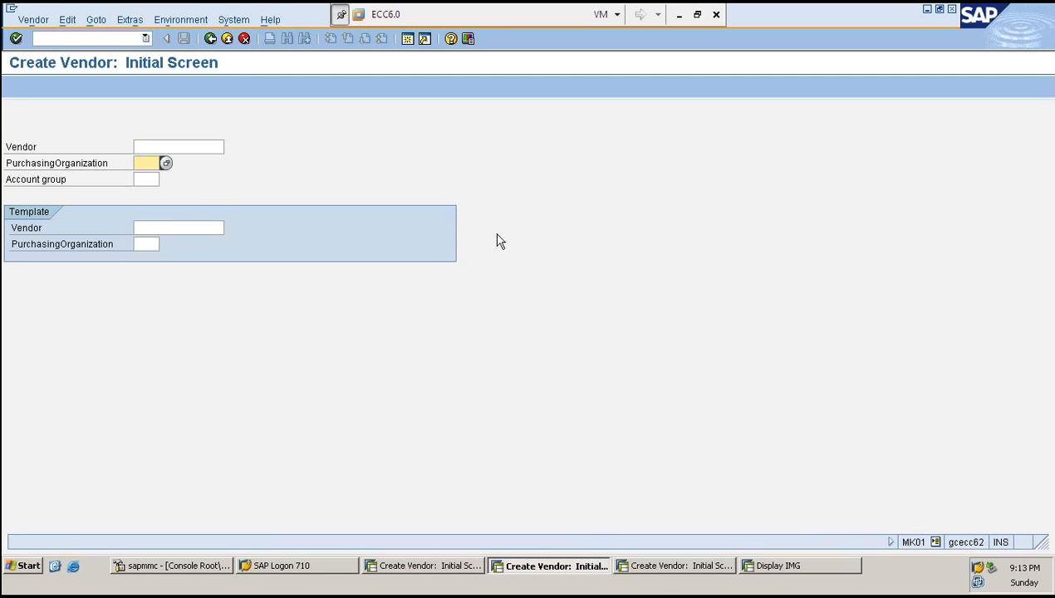
click(671, 566)
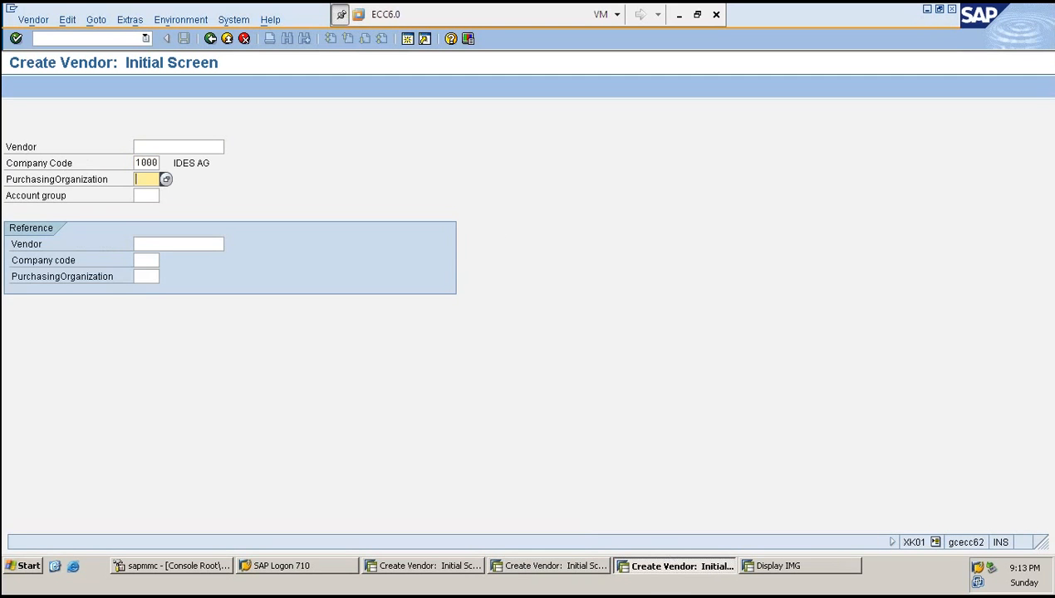
click(537, 567)
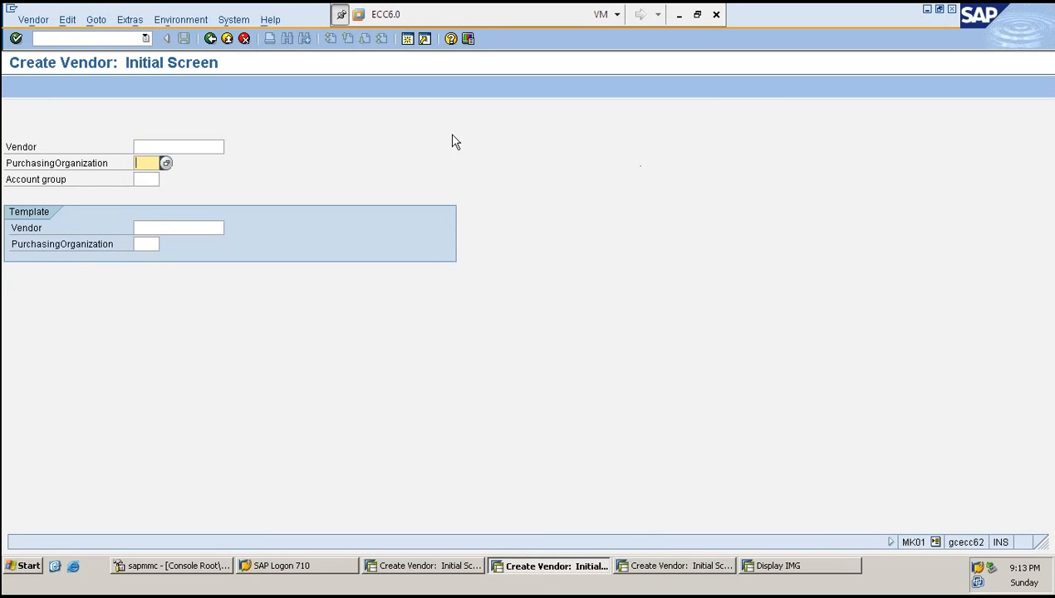
click(193, 145)
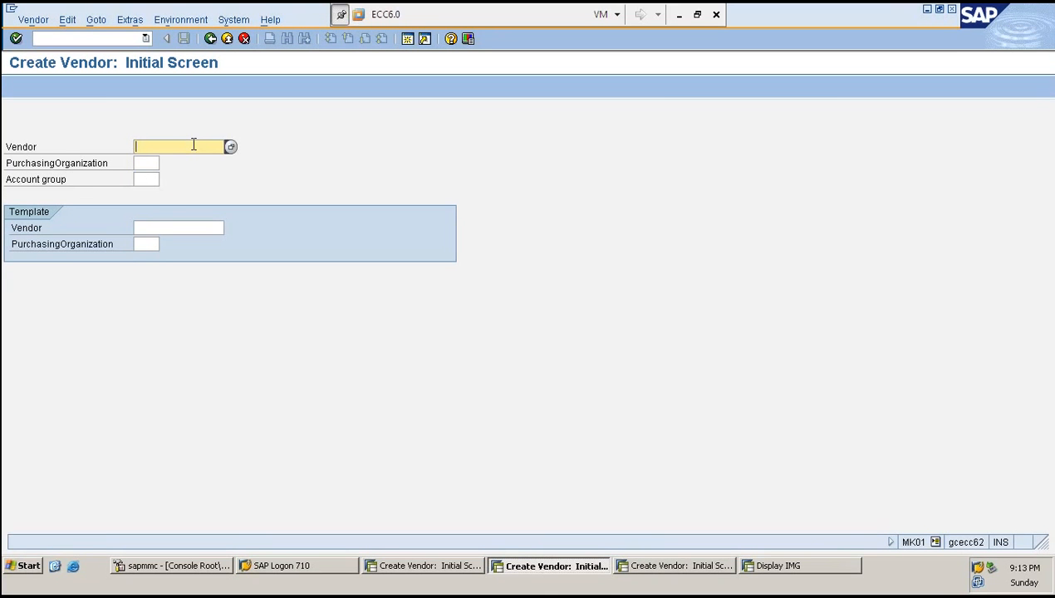
key(ctrl+v)
- Set purchasing organization 1000 and account group KRED in MK01 and continue
click(431, 569)
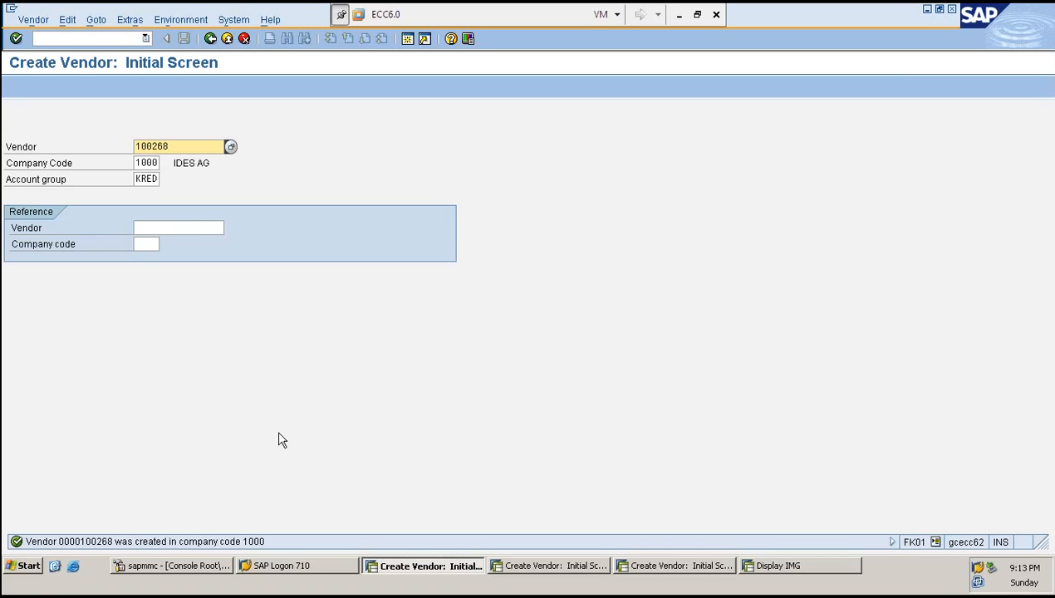
key(alt+Tab)
key(Tab)
text(1000)
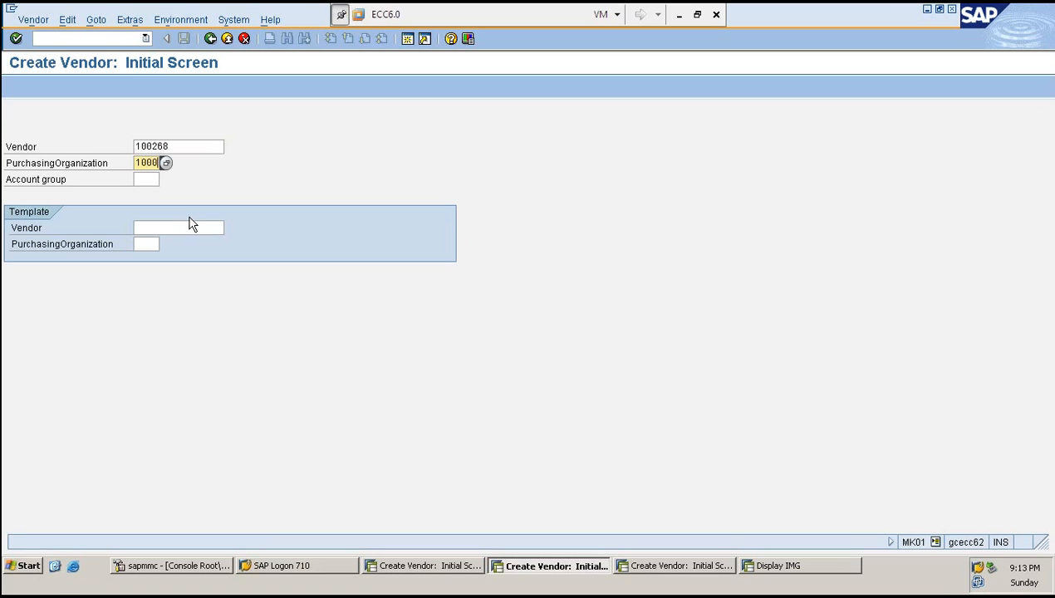
key(Tab)
text(KRED)
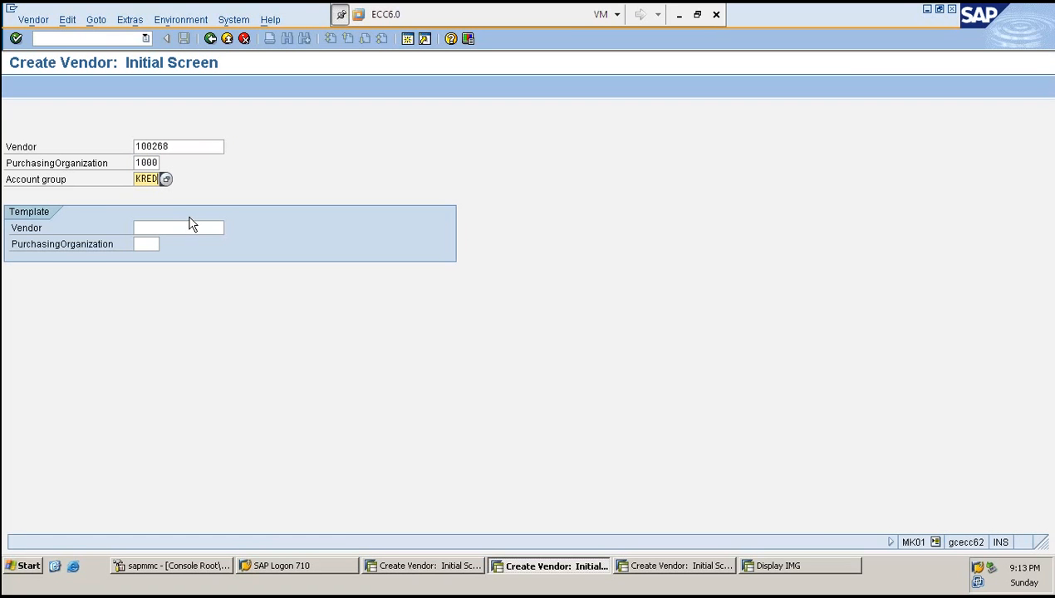
key(Return)
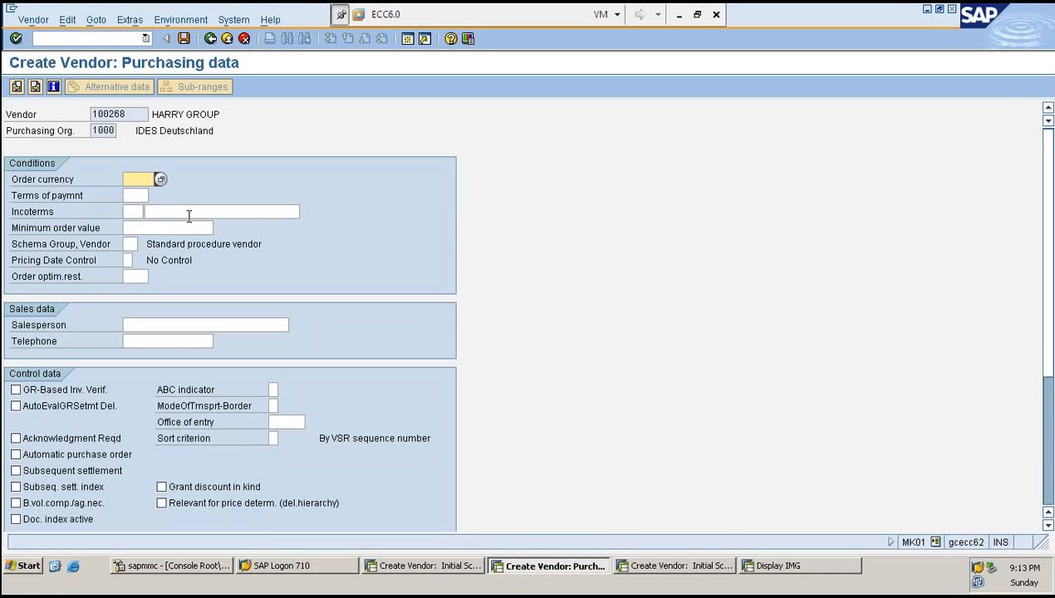
- Set the order currency to EUR and save the vendor's purchasing data
text(EUR)
key(Return)
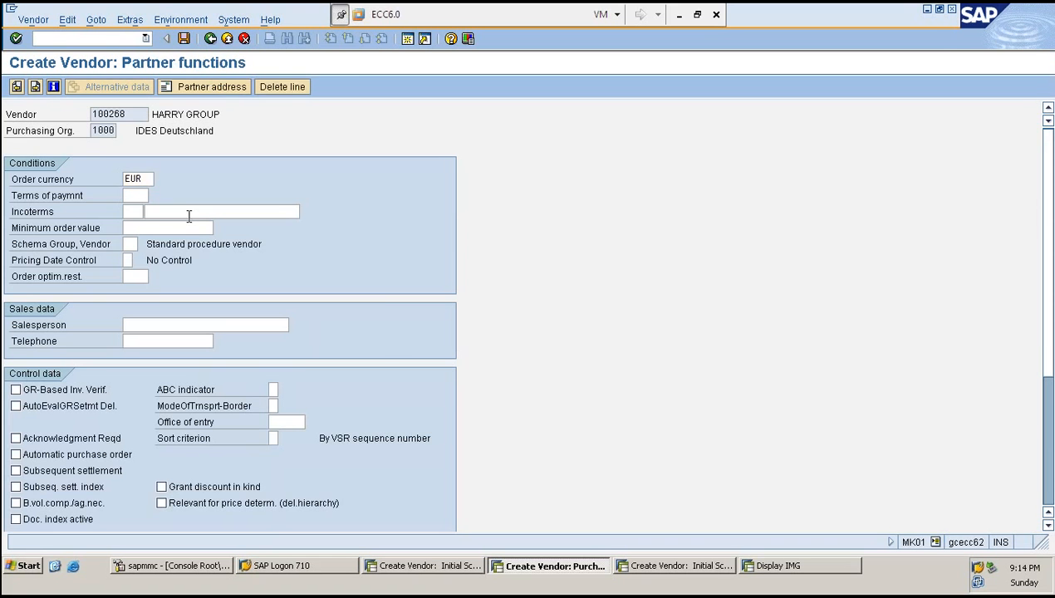
key(Return)
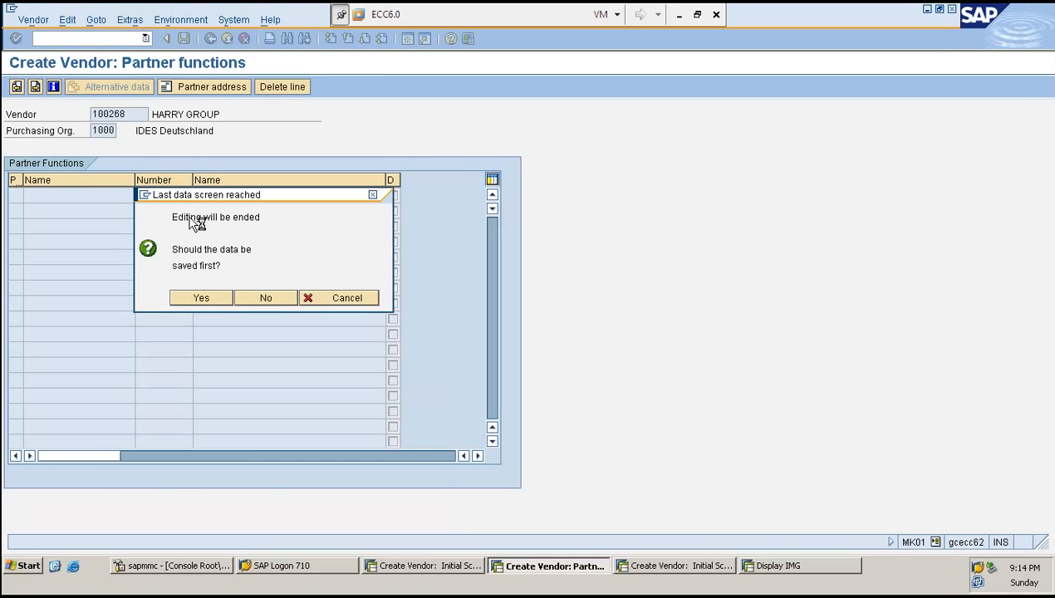
key(Return)
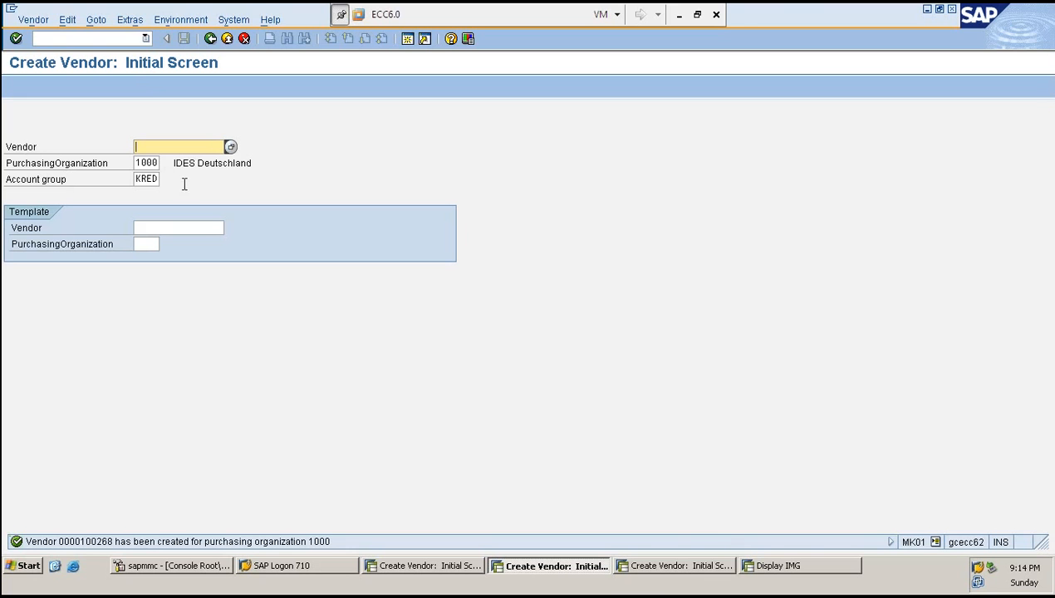
- Switch to the XK01 session and start transaction XK02
click(677, 565)
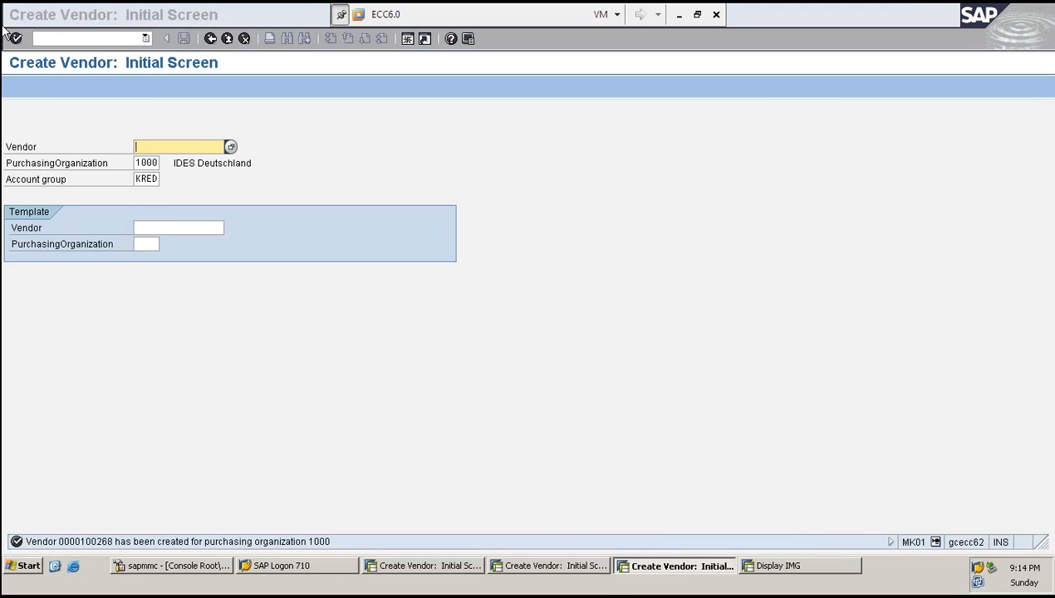
click(73, 37)
text(/N)
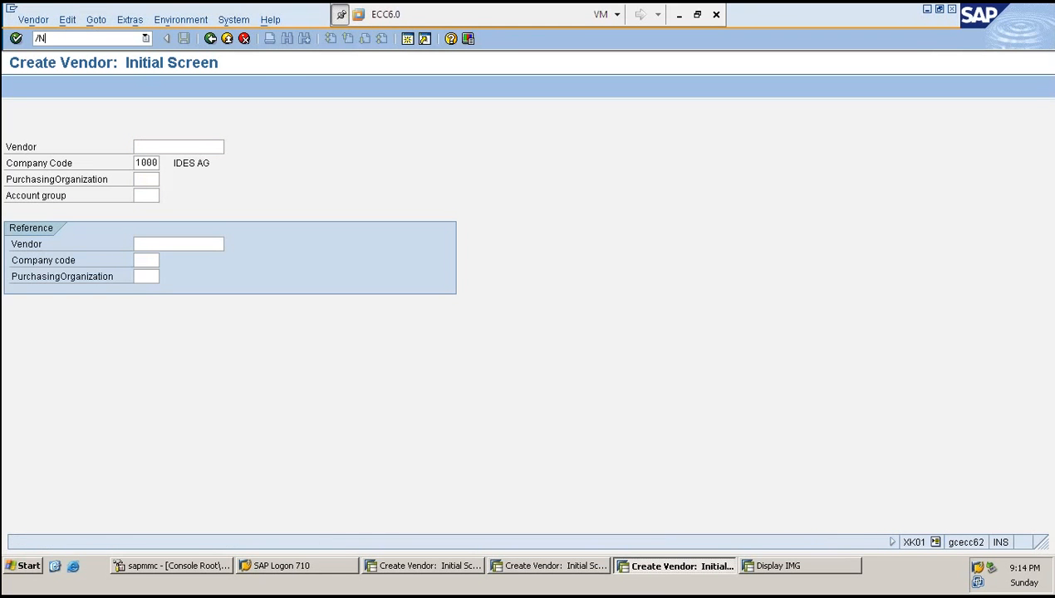
text(XK02)
key(Return)
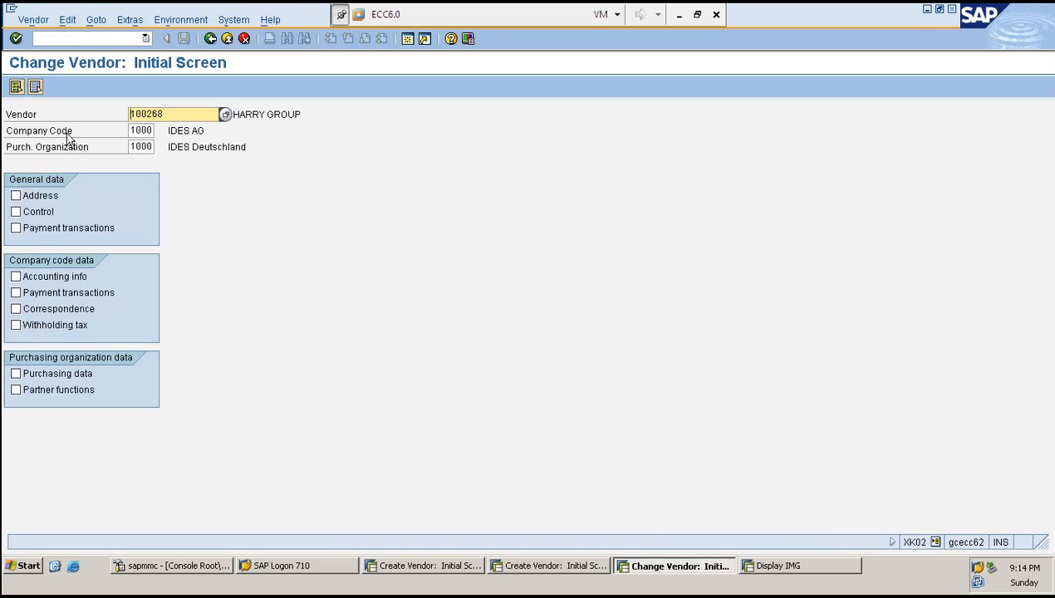
click(21, 133)
drag(20, 135, 320, 149)
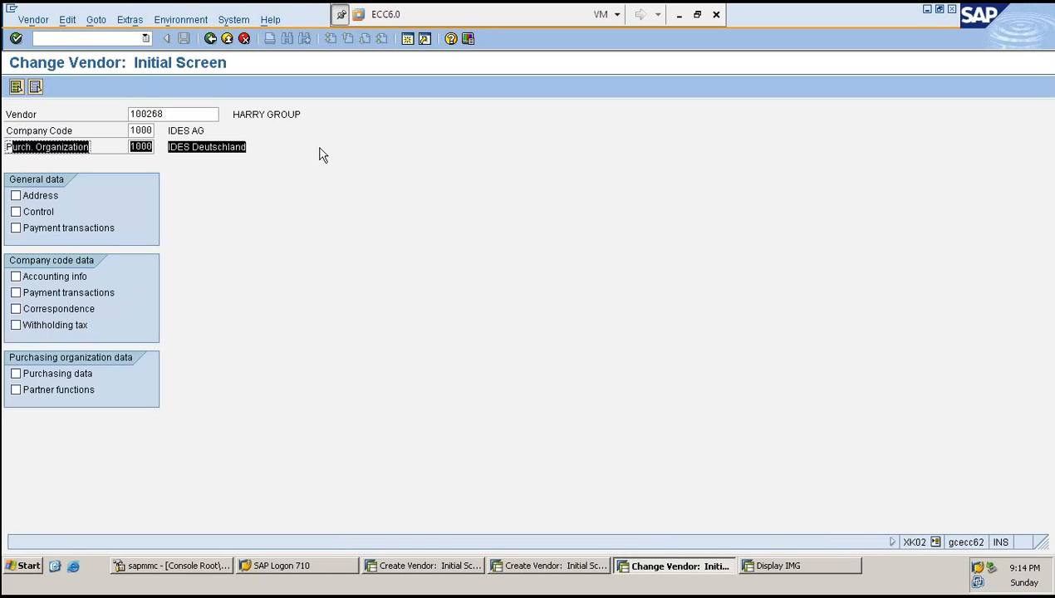
click(325, 155)
- Select all general, company code and purchasing organization data views for the vendor and continue
click(35, 198)
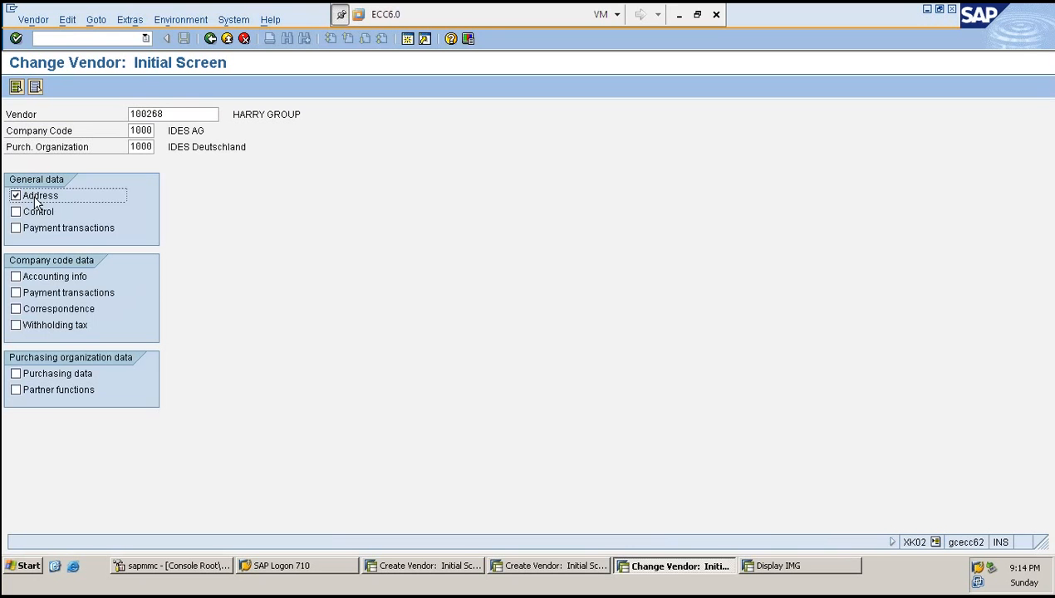
click(36, 212)
click(39, 228)
click(39, 276)
click(40, 293)
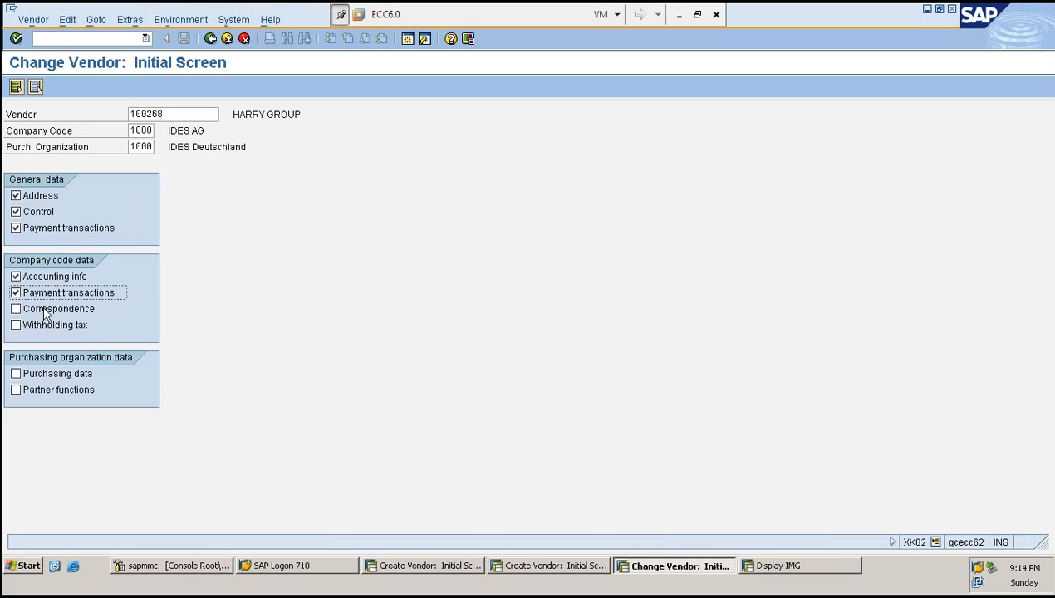
click(45, 312)
click(39, 327)
click(37, 375)
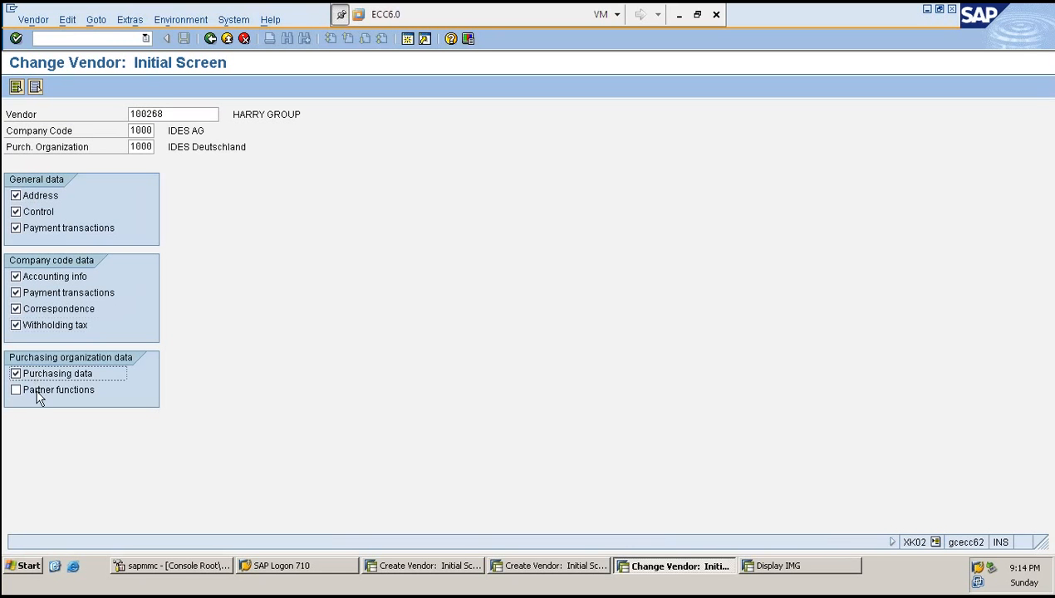
click(40, 391)
key(Return)
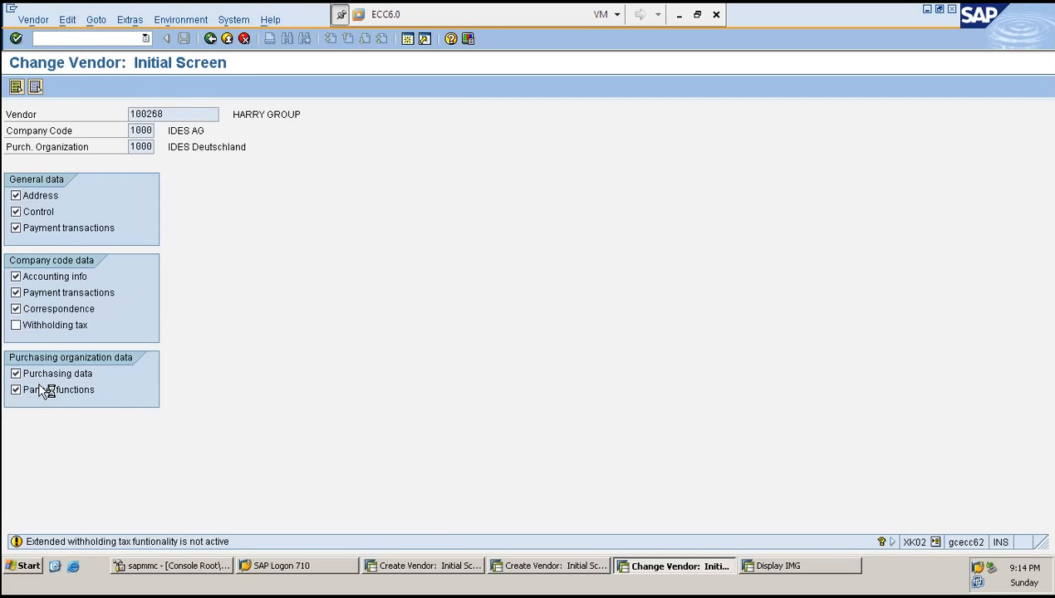
- Page through the vendor's control, payment, correspondence and partner function screens without changes
key(Return)
key(Return)
key(Return)
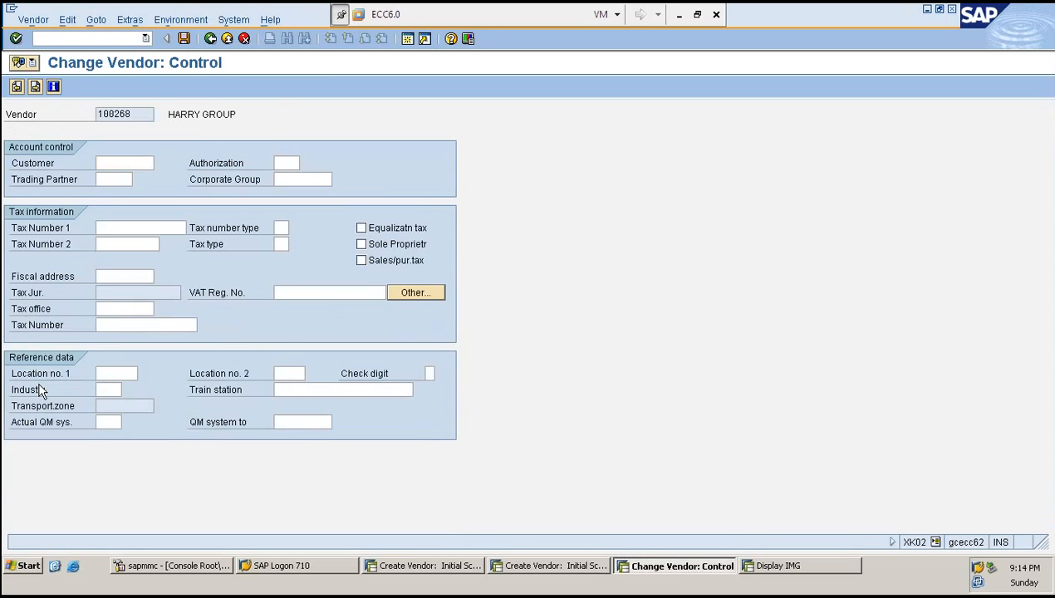
key(Return)
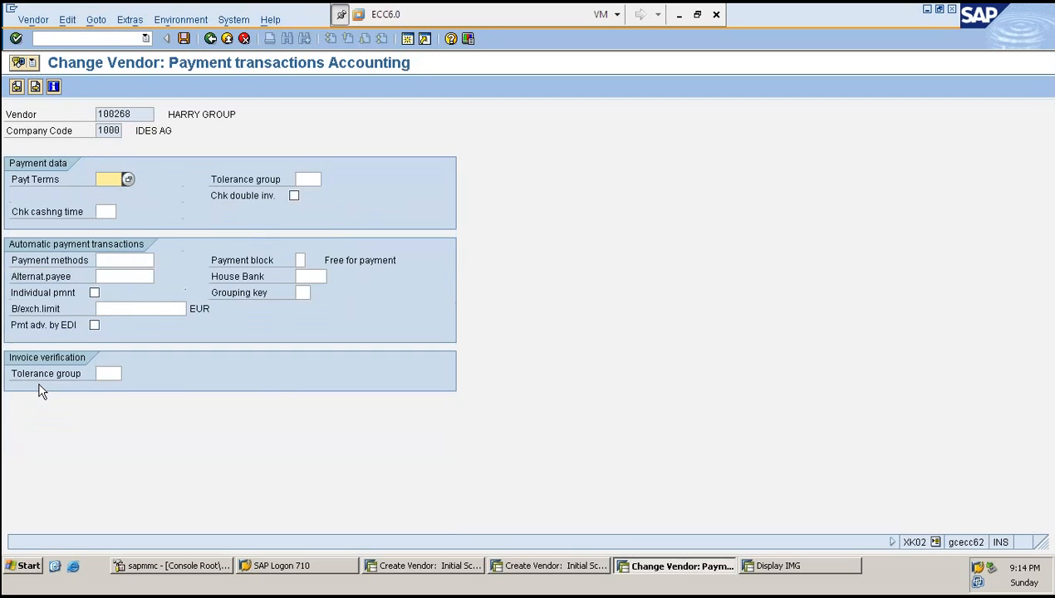
key(Return)
key(Return)
key(Return)
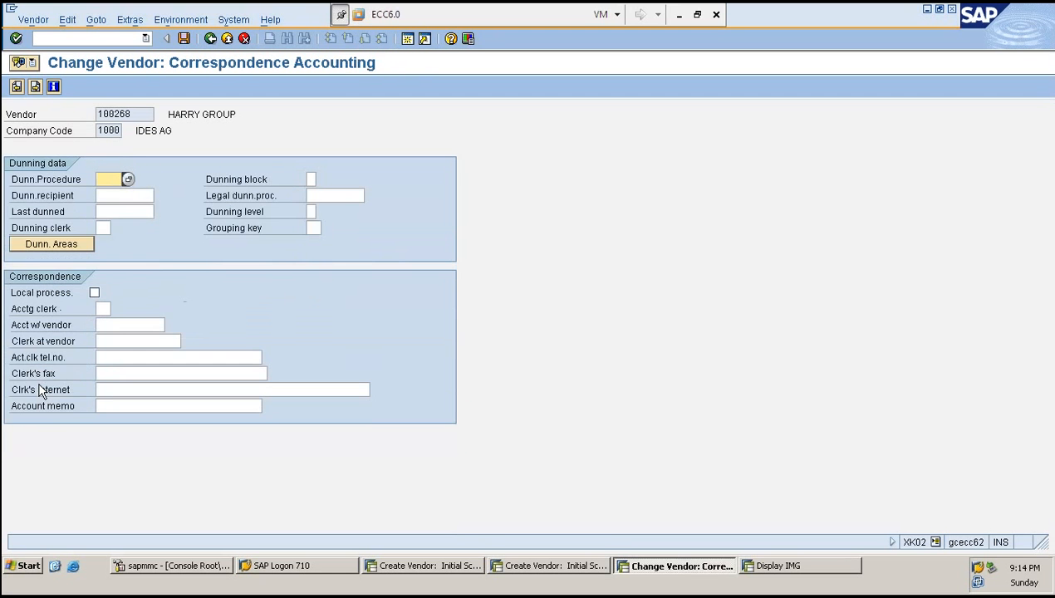
key(Return)
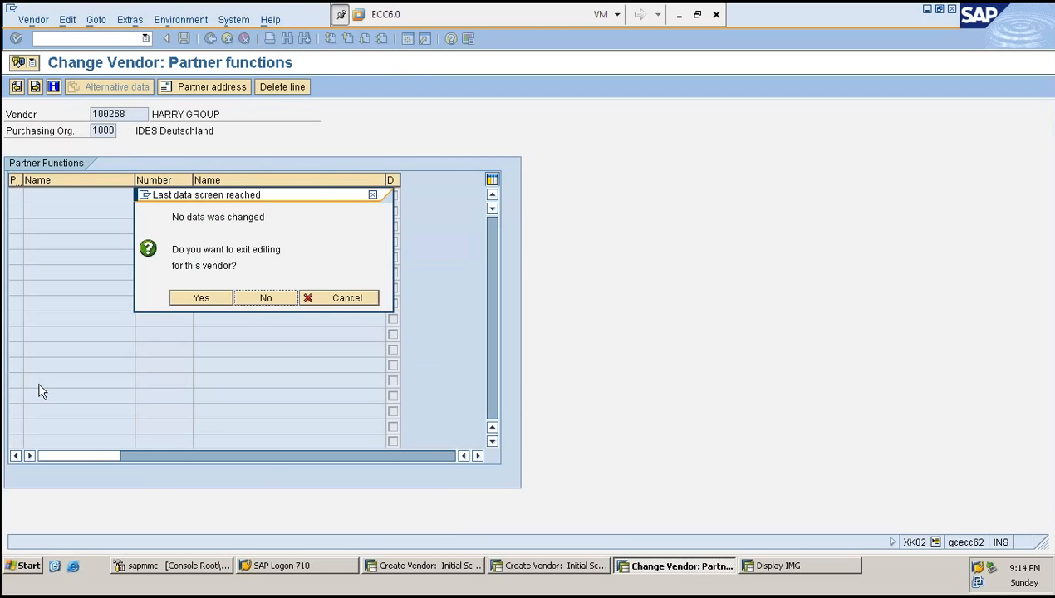
- Exit editing vendor 100268 and return to the Change Vendor initial screen
key(Escape)
key(Return)
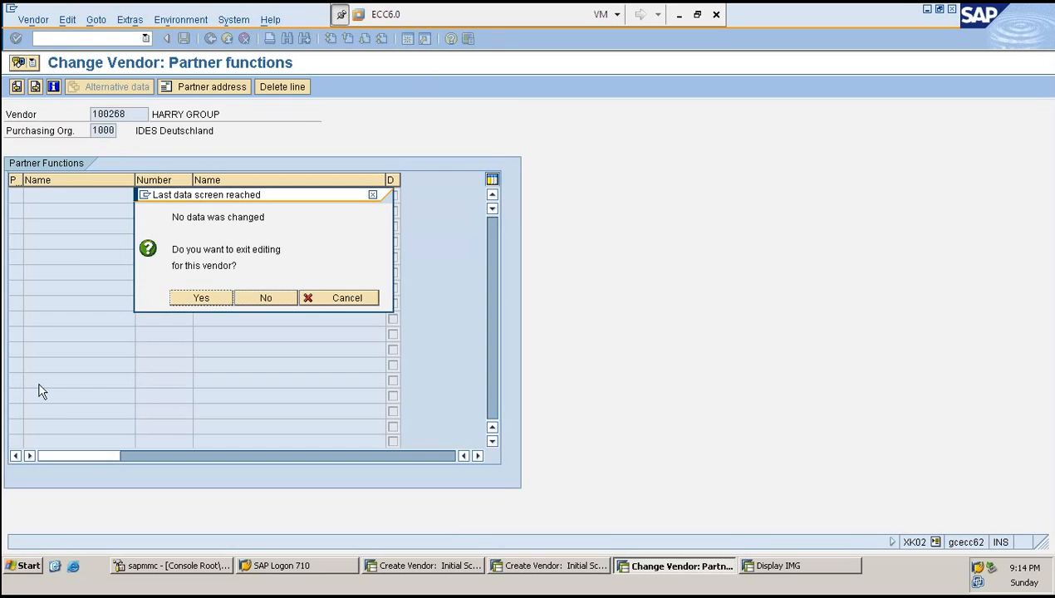
key(Return)
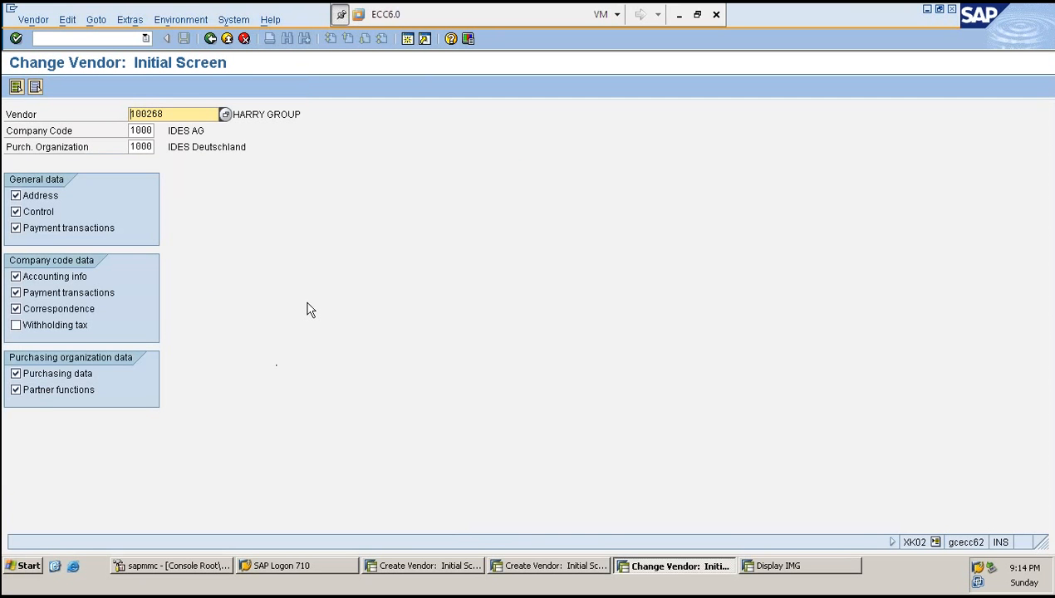
- Open the SAP management console and refresh the ABAP work process table
click(204, 567)
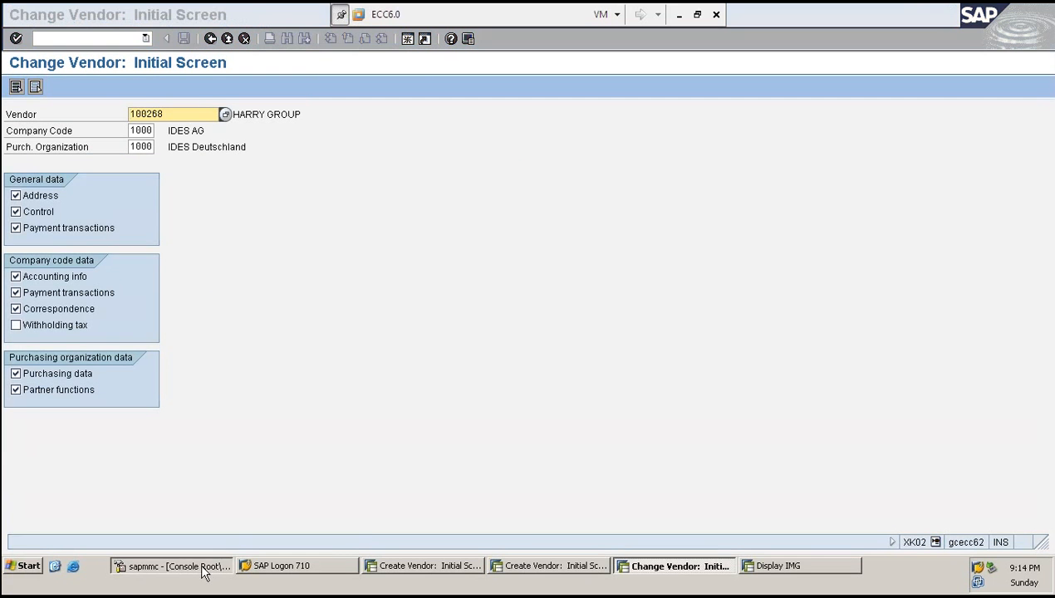
click(98, 238)
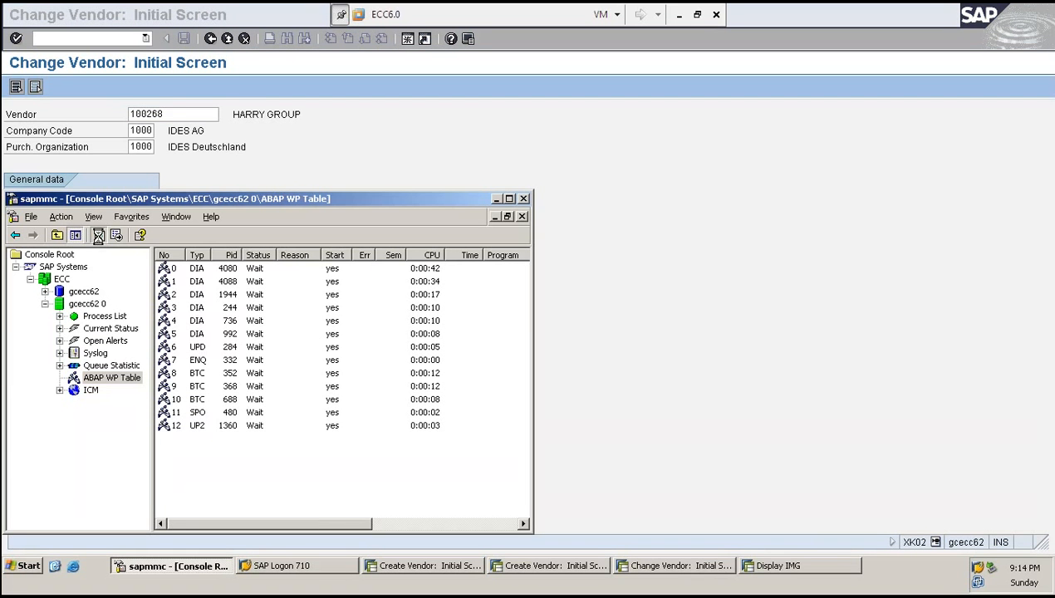
click(99, 237)
click(99, 237)
click(98, 237)
- Try to open vendor 100267 in change mode
click(171, 116)
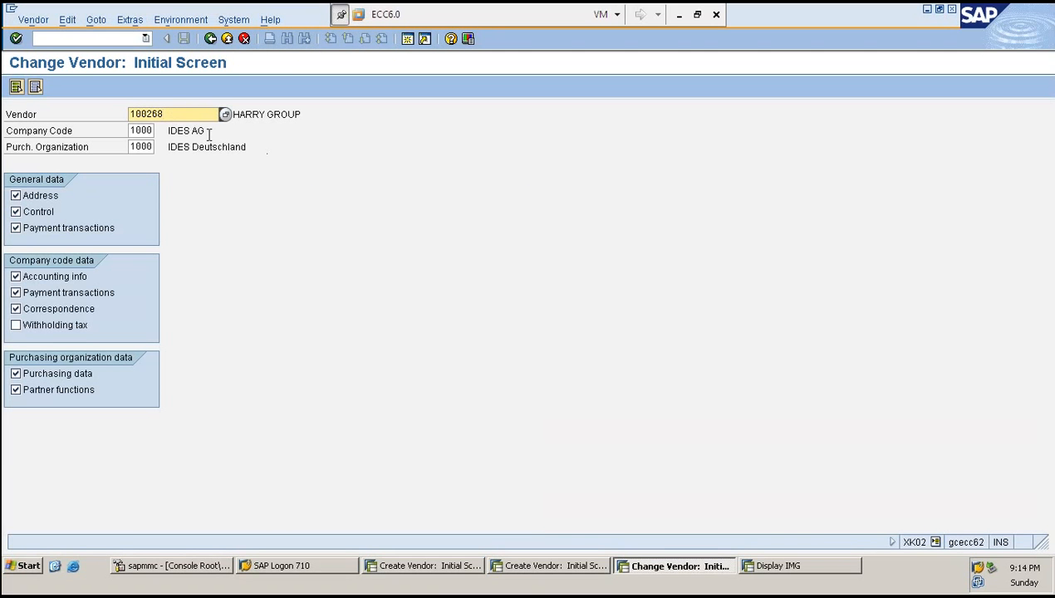
key(BackSpace)
key(Return)
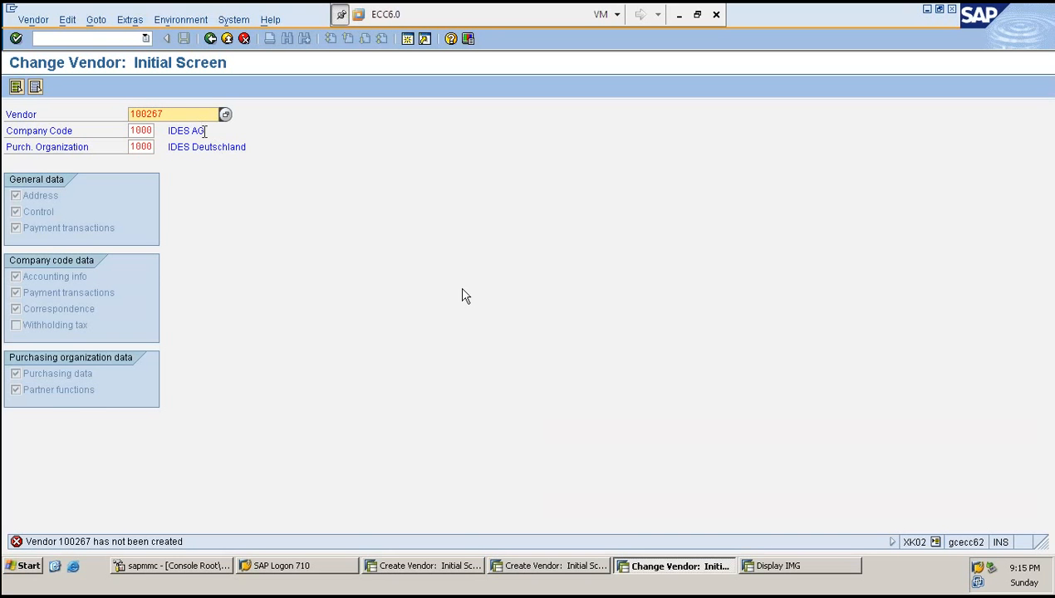
- Open vendor 100223 in change mode at its address screen
click(179, 114)
key(BackSpace)
key(BackSpace)
text(33)
key(Return)
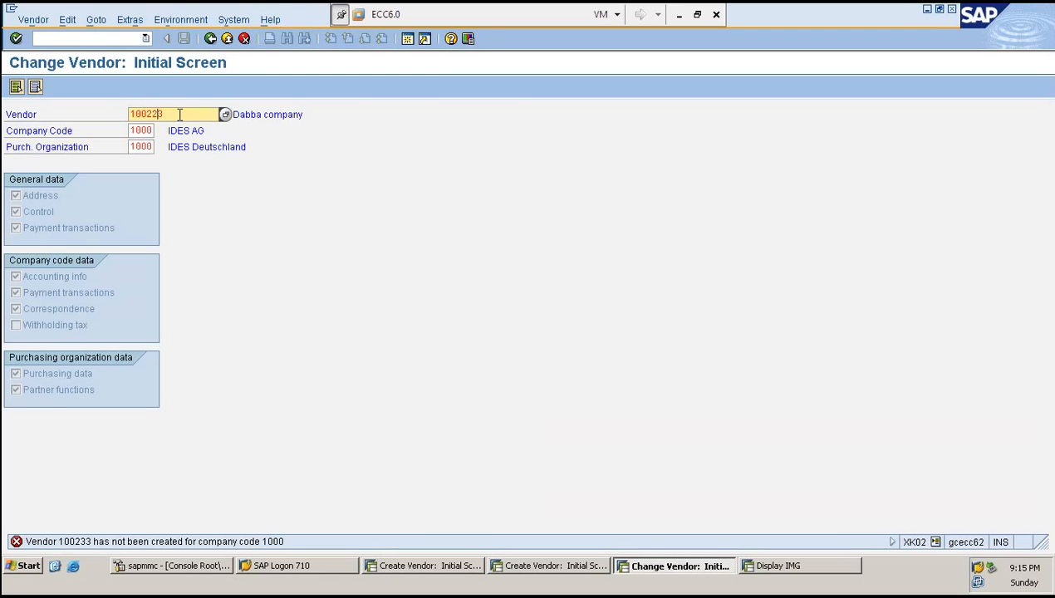
key(Return)
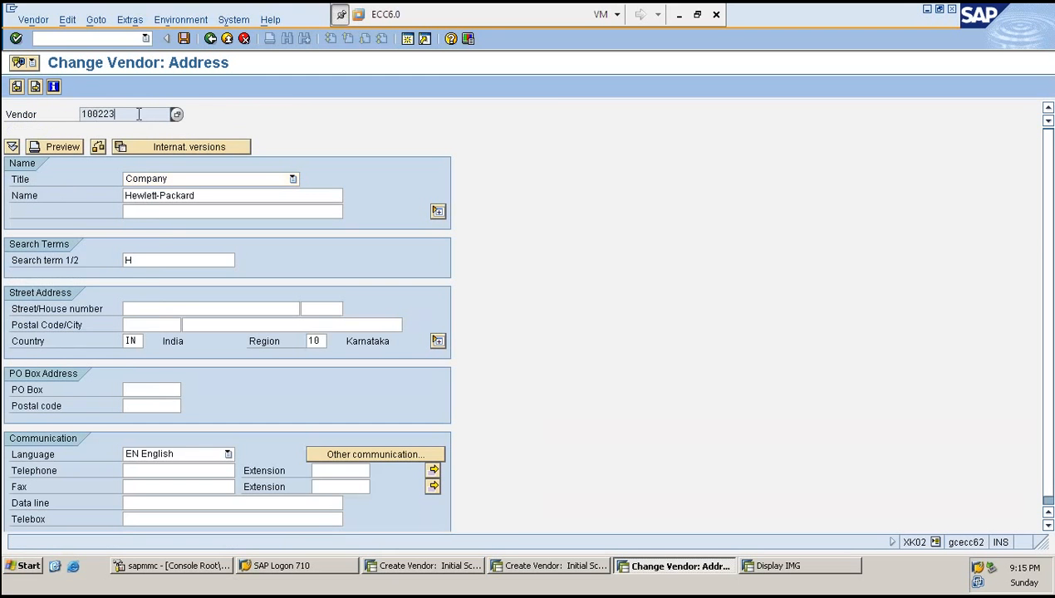
- Select the vendor number and go back to the Change Vendor initial screen
drag(139, 114, 84, 118)
click(84, 118)
key(F3)
- Switch to the FK01 session and start transaction FK03 for vendor 100223
click(441, 568)
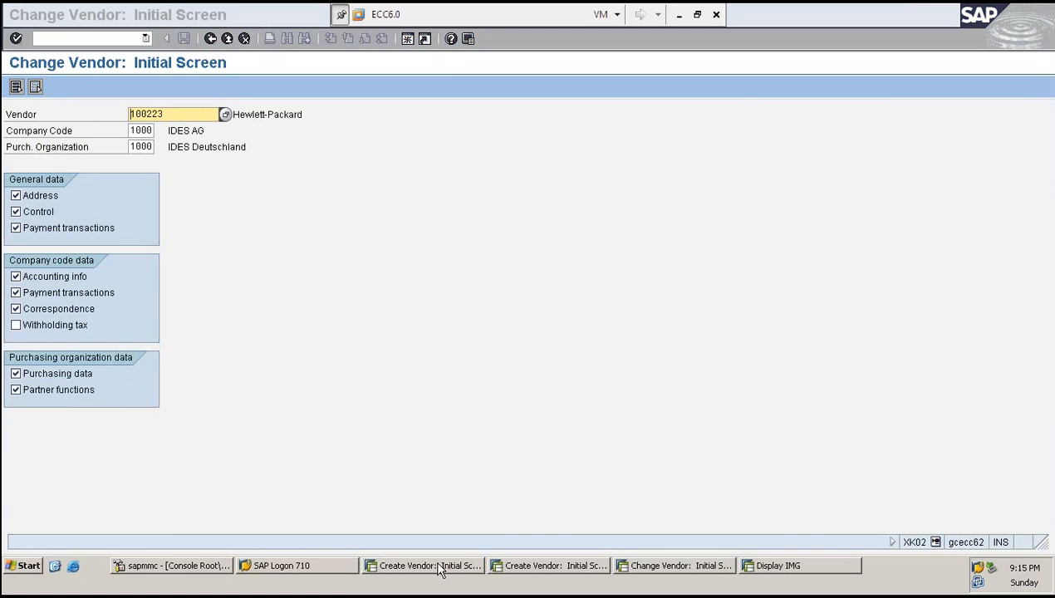
click(69, 39)
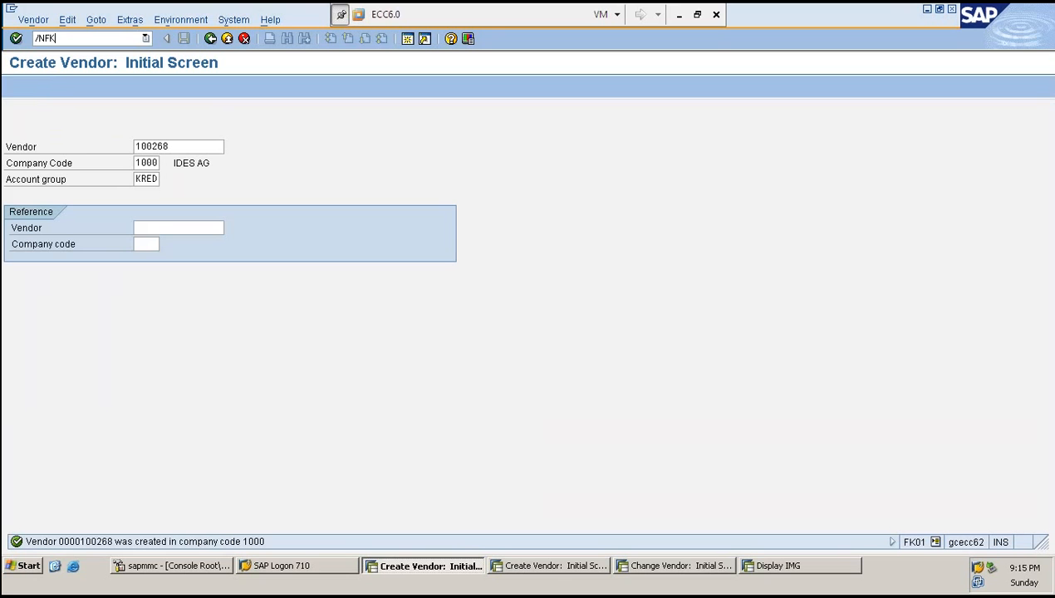
text(/NFK03)
key(Return)
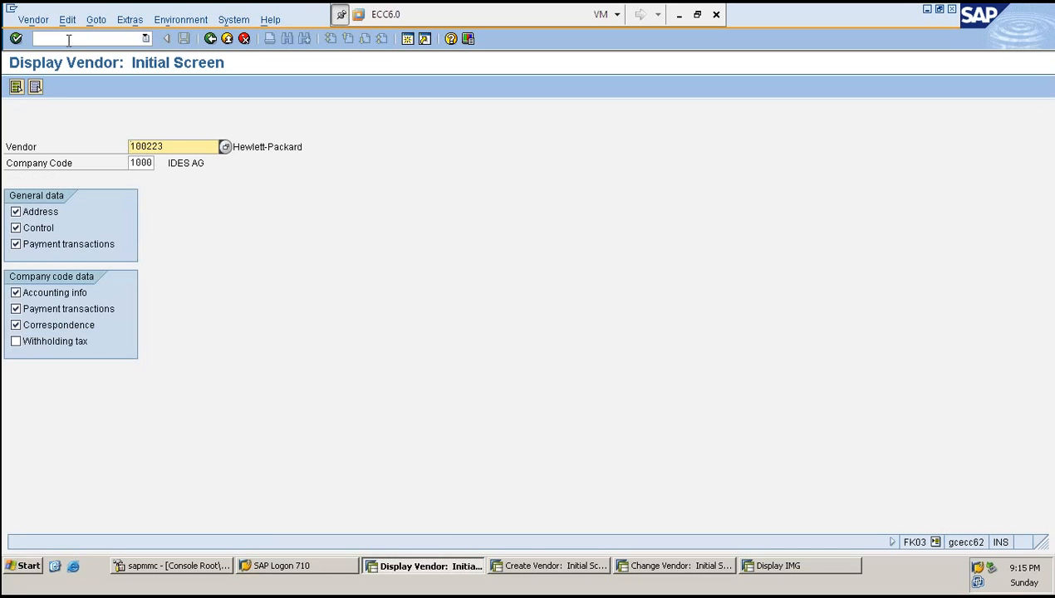
- Page through vendor 100223's display screens in FK03 and exit the display
key(Return)
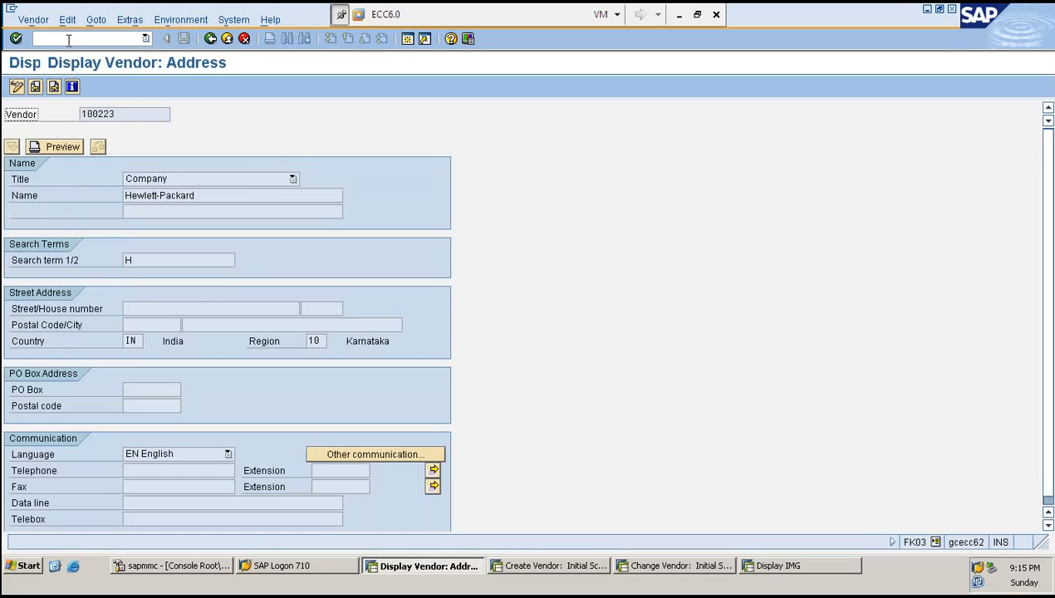
key(Return)
key(Return)
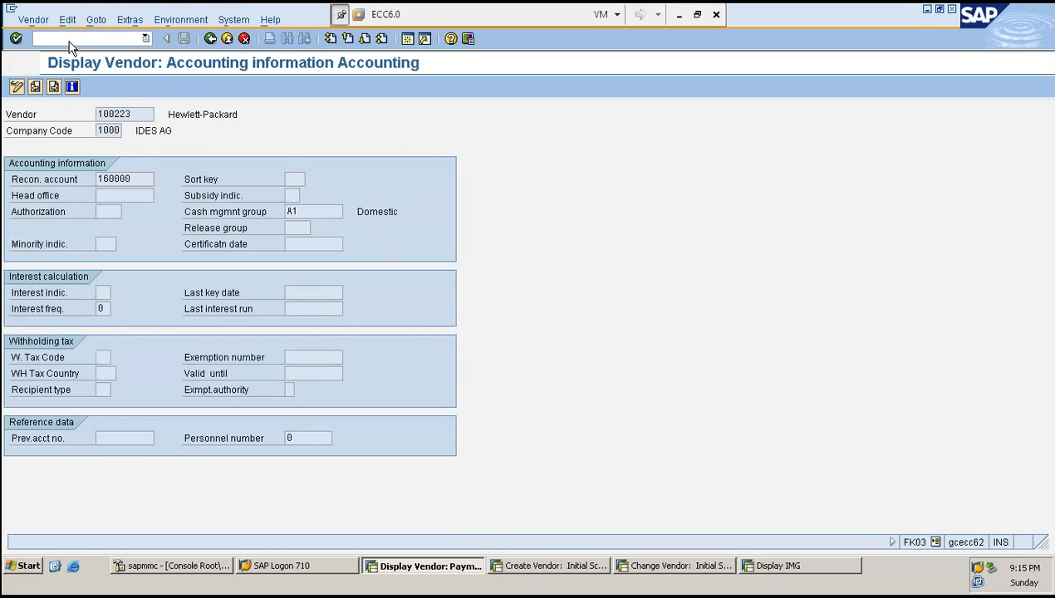
key(Return)
key(Return)
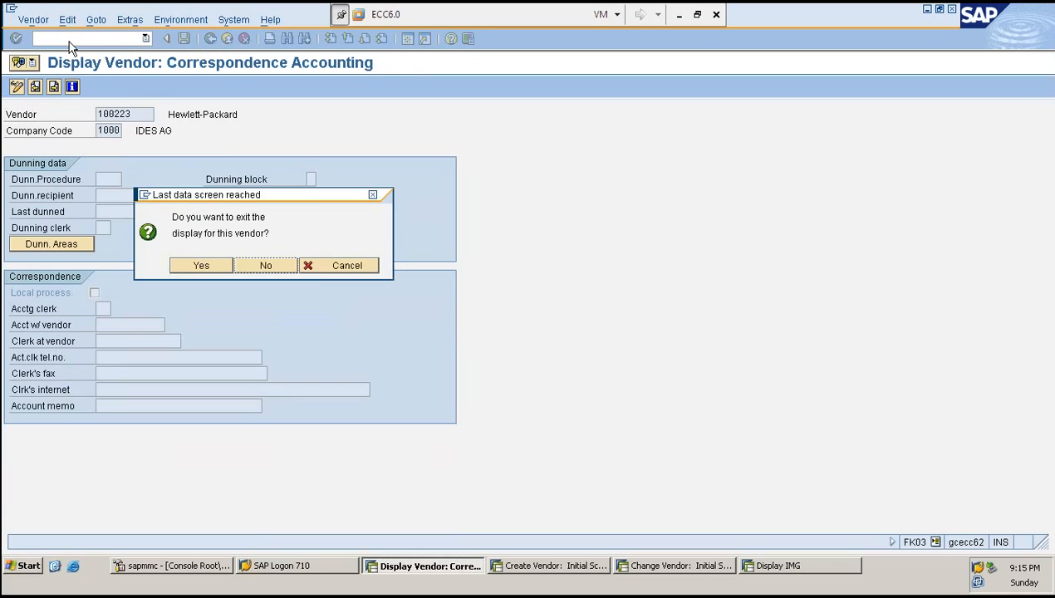
key(Return)
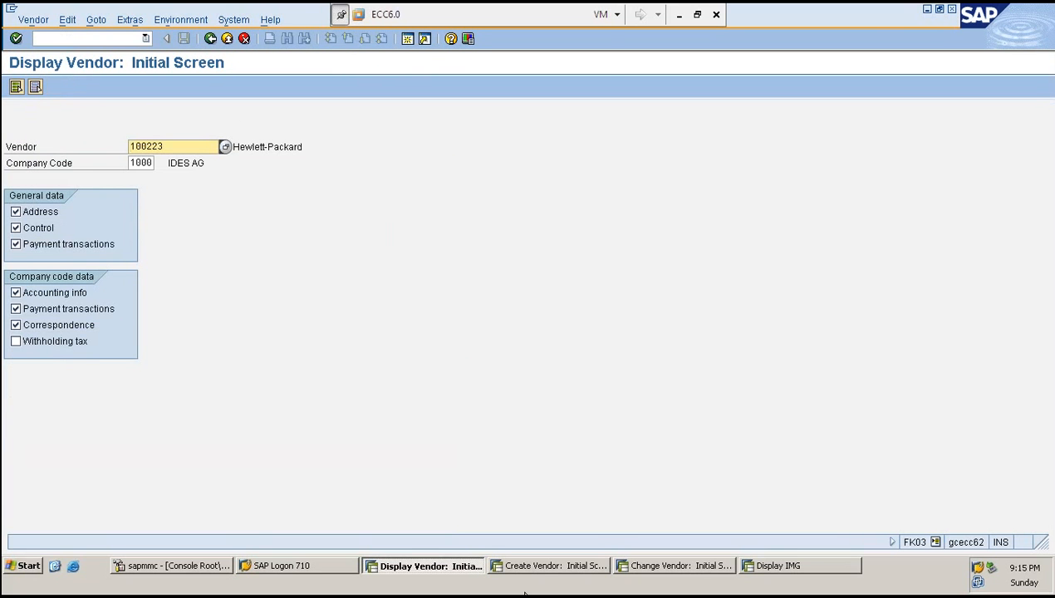
- Switch to the MK01 session, enter vendor 100223 and start transaction MK03
click(548, 566)
text(10022)
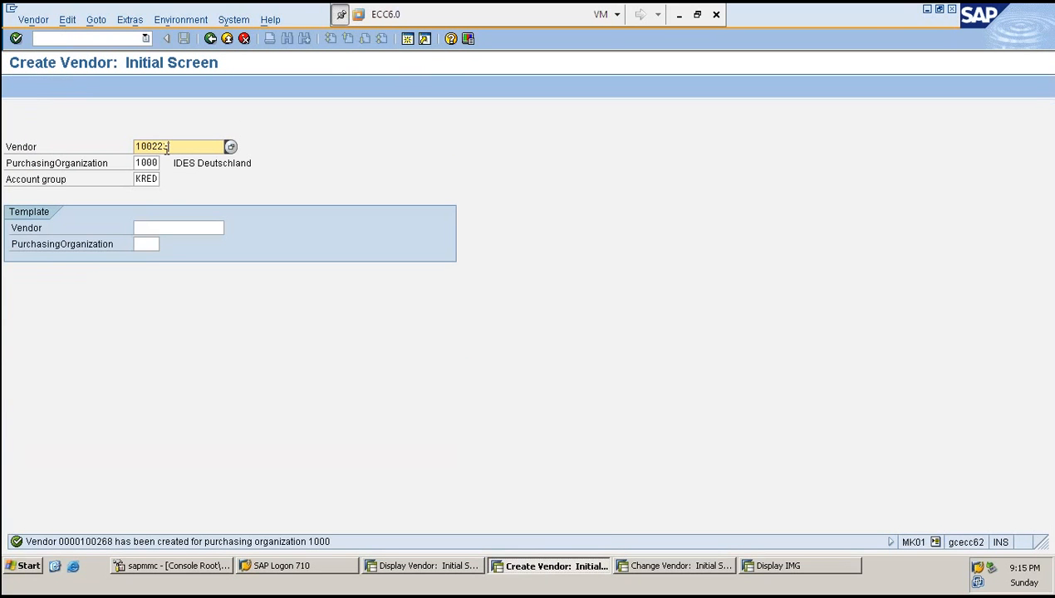
text(3)
click(86, 37)
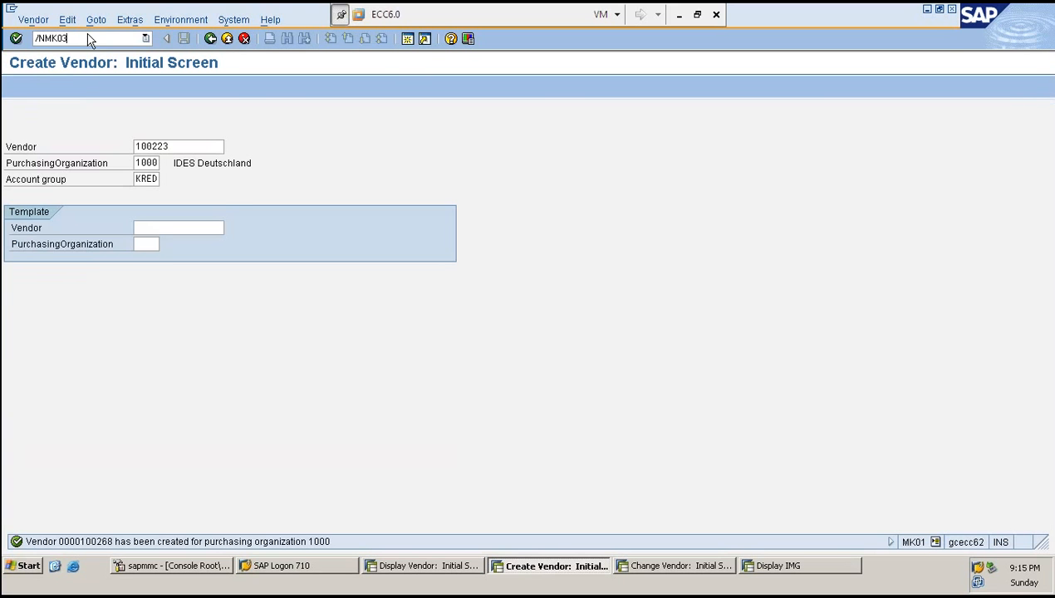
key(Return)
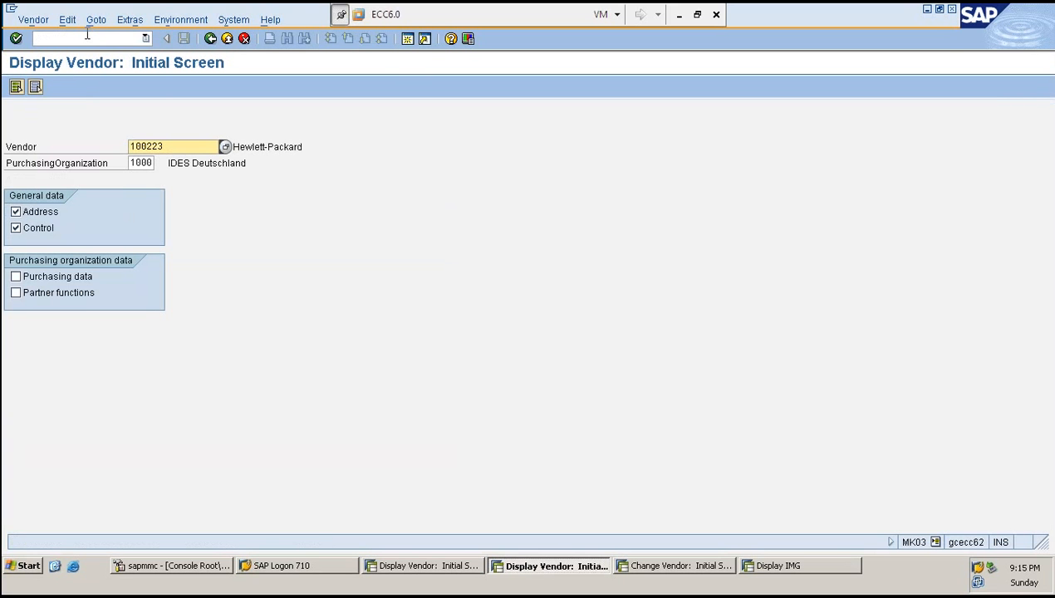
- Select the Purchasing data and Partner functions views in MK03, and the Withholding tax view in FK03
click(71, 277)
click(58, 294)
click(402, 570)
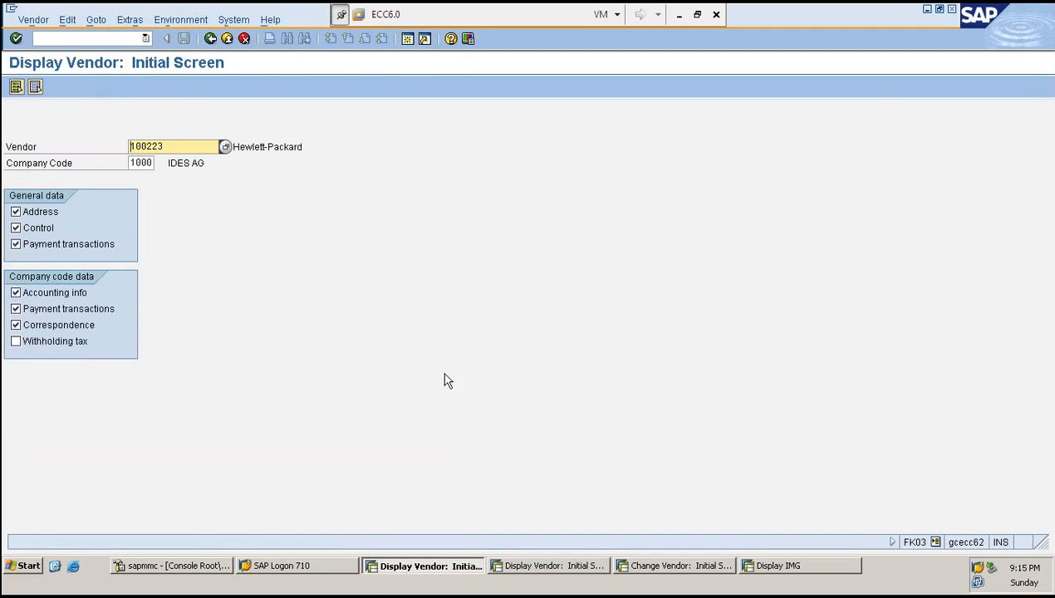
click(55, 339)
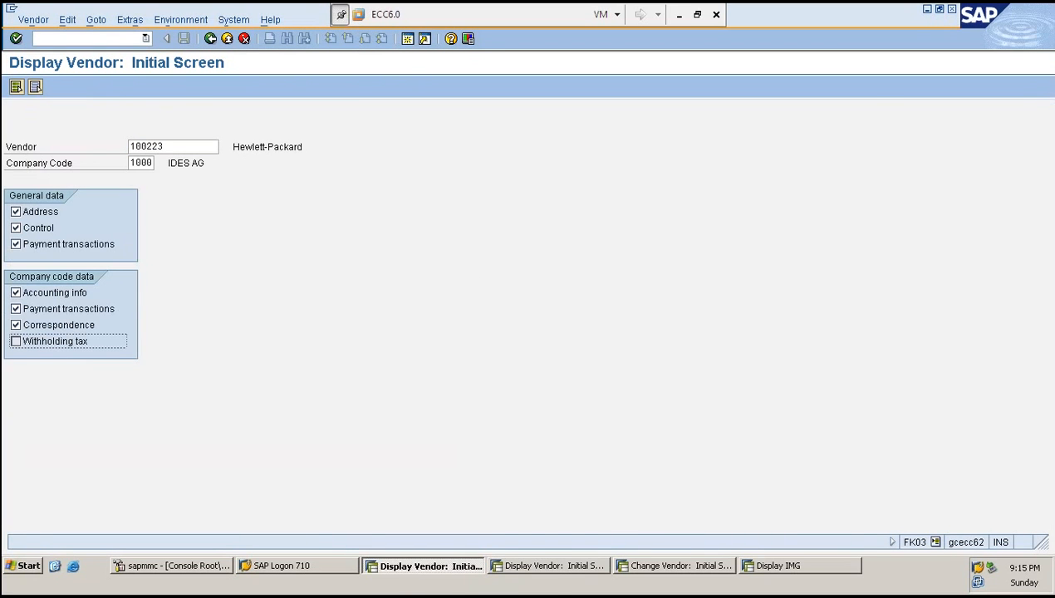
- Switch through the open sessions to the Excel notes worksheet
click(555, 573)
click(677, 569)
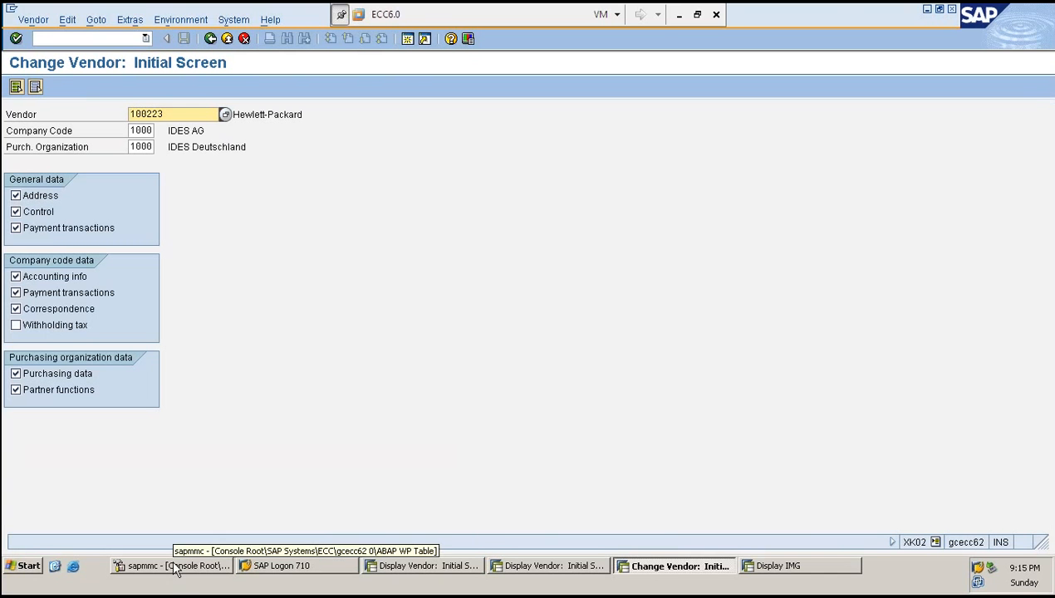
click(679, 15)
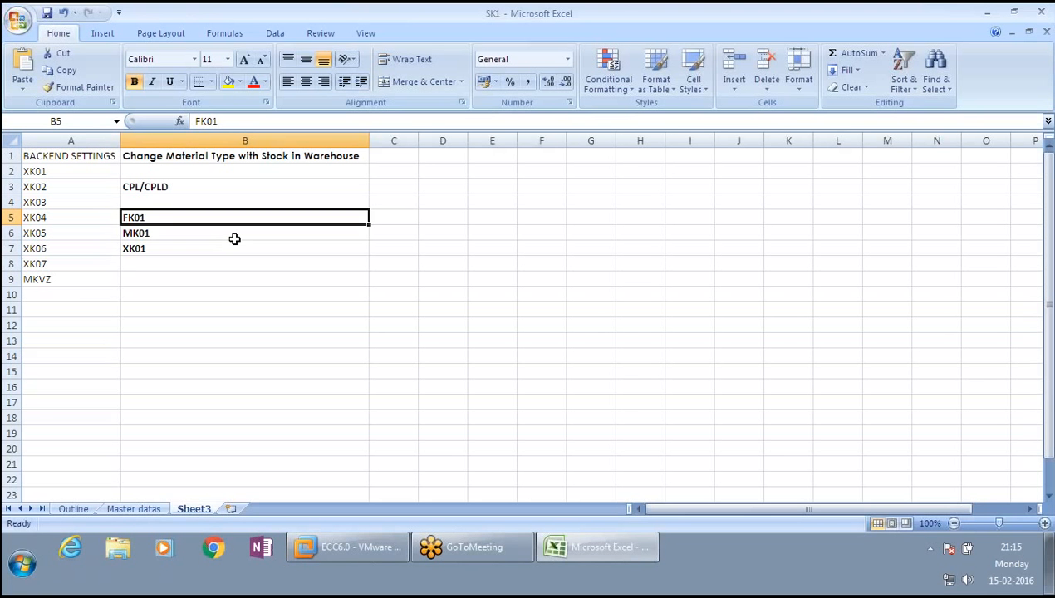
- Move the FK01, MK01 and XK01 entries from B5:B7 to A10:A12
drag(234, 239, 175, 253)
key(ctrl+x)
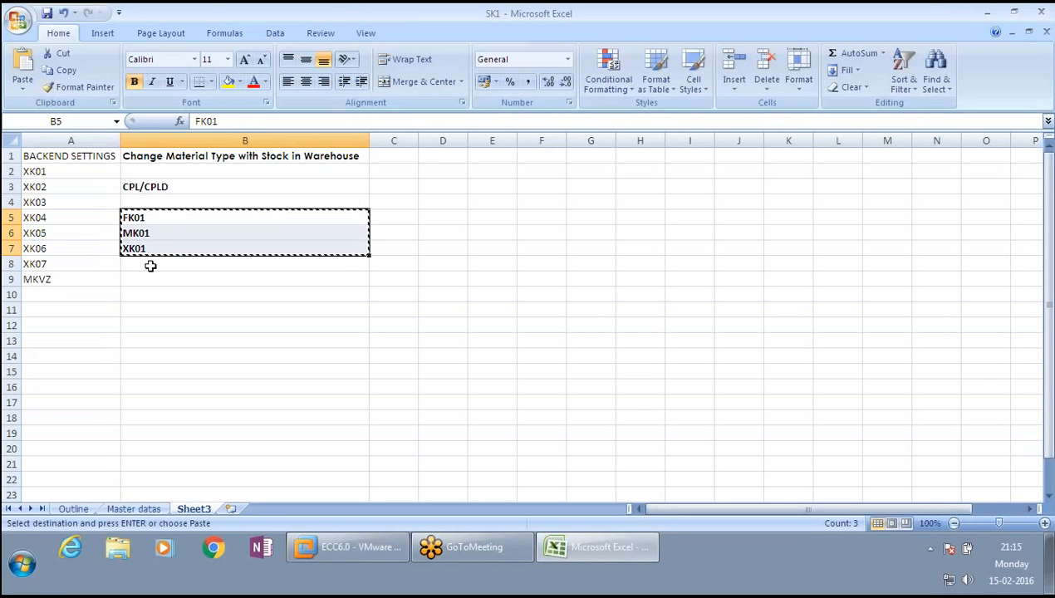
click(73, 293)
key(ctrl+v)
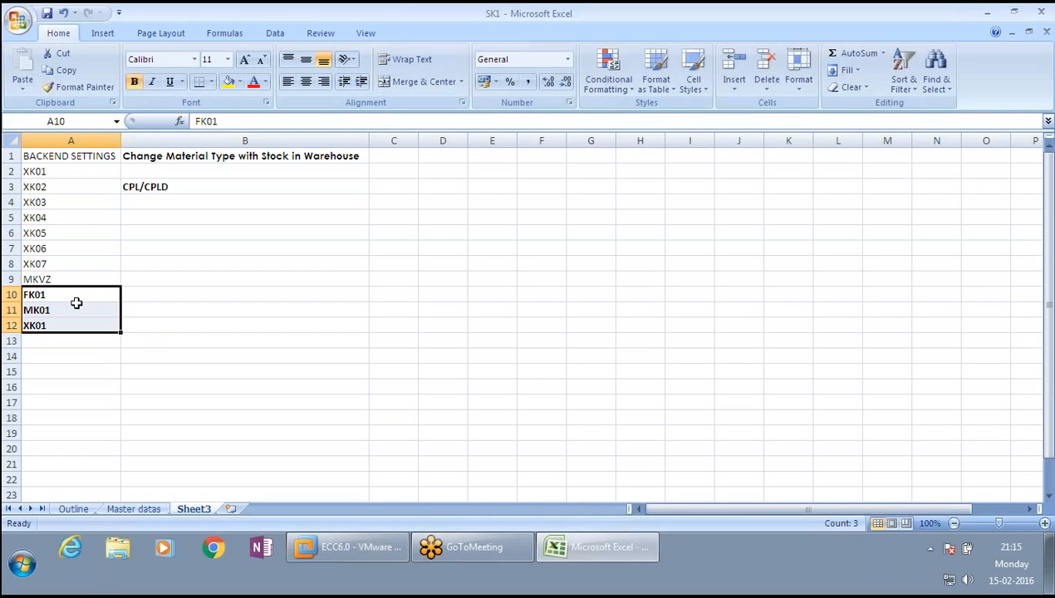
- Return to the SAP system window
click(77, 295)
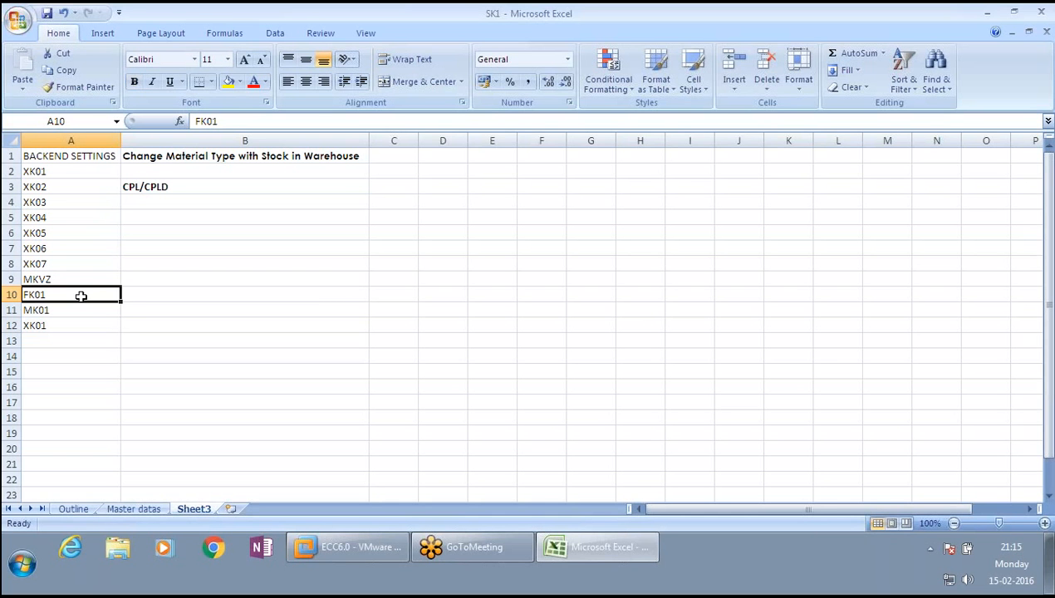
click(174, 187)
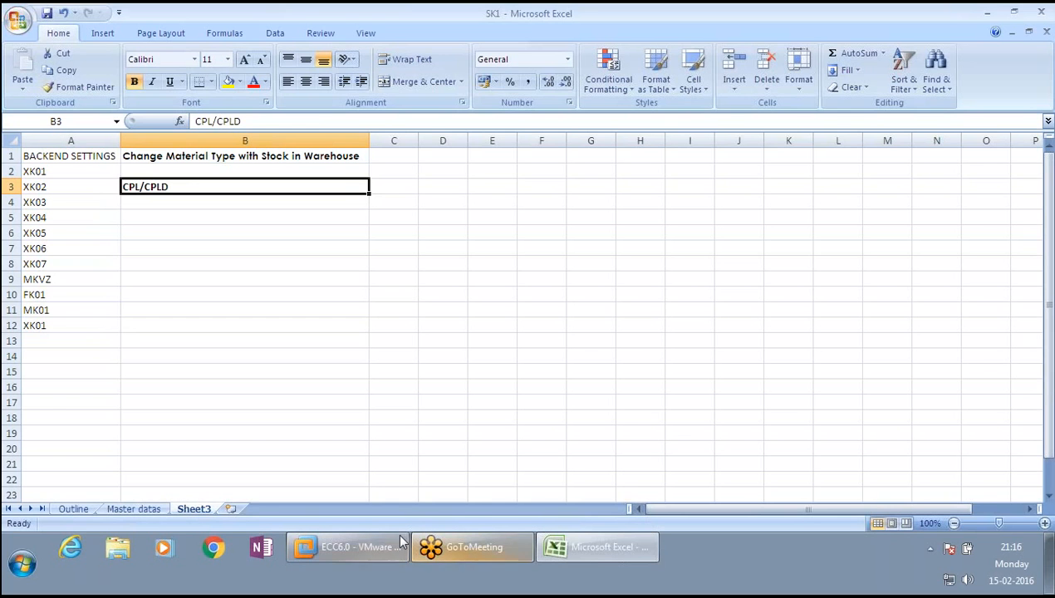
click(353, 548)
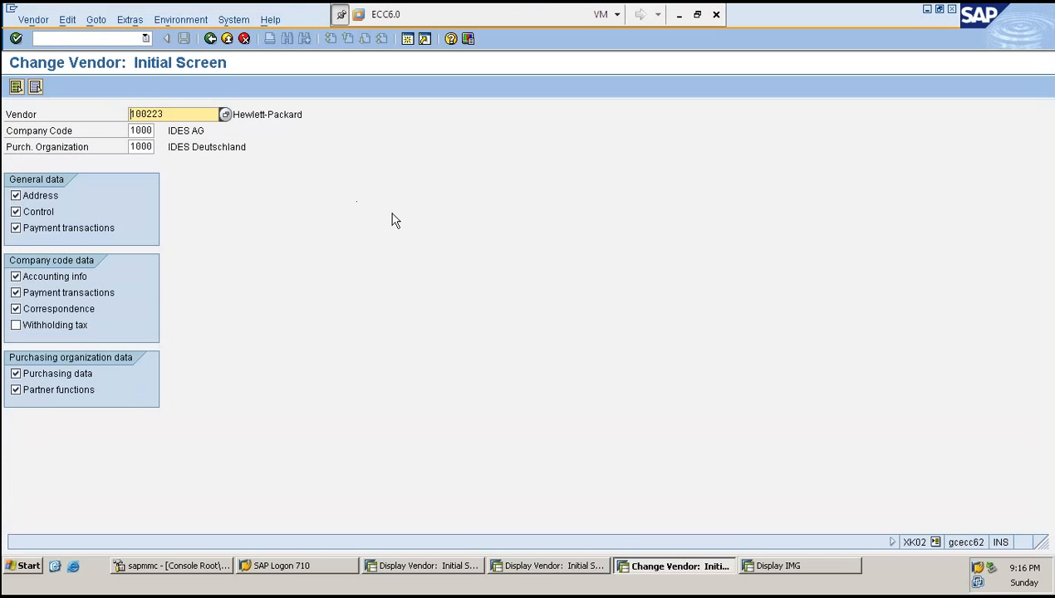
- Start transaction XK01 in the XK02 session
click(99, 38)
text(/)
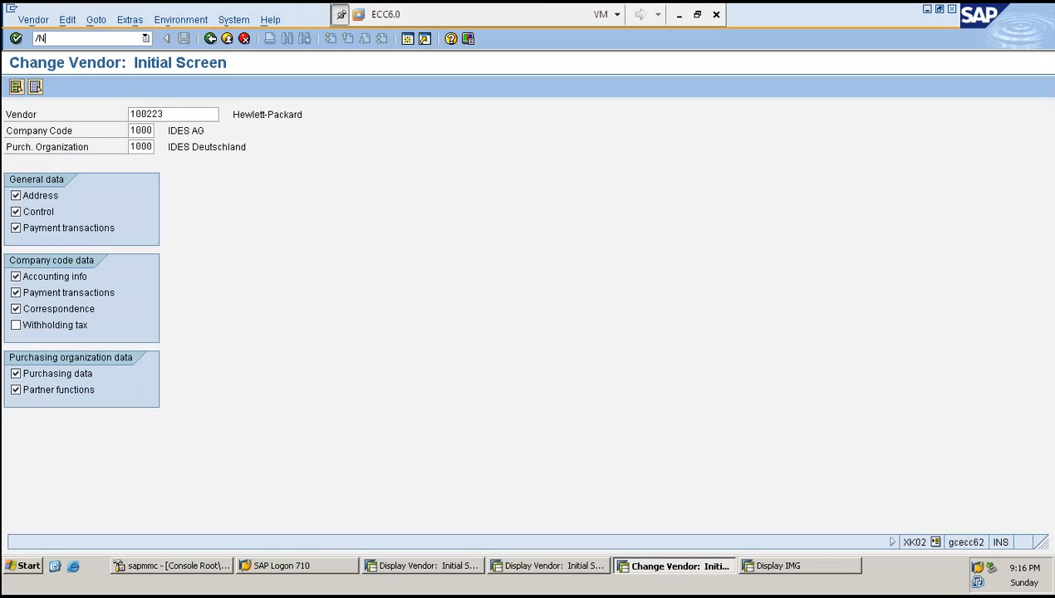
text(NXK01)
key(Return)
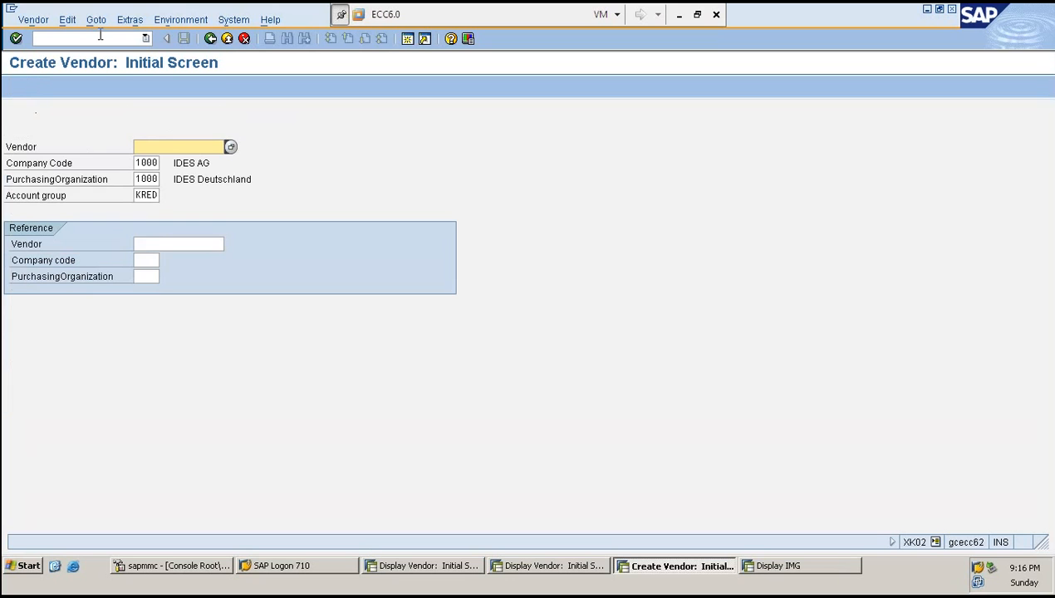
- Close the FK03 session
click(423, 566)
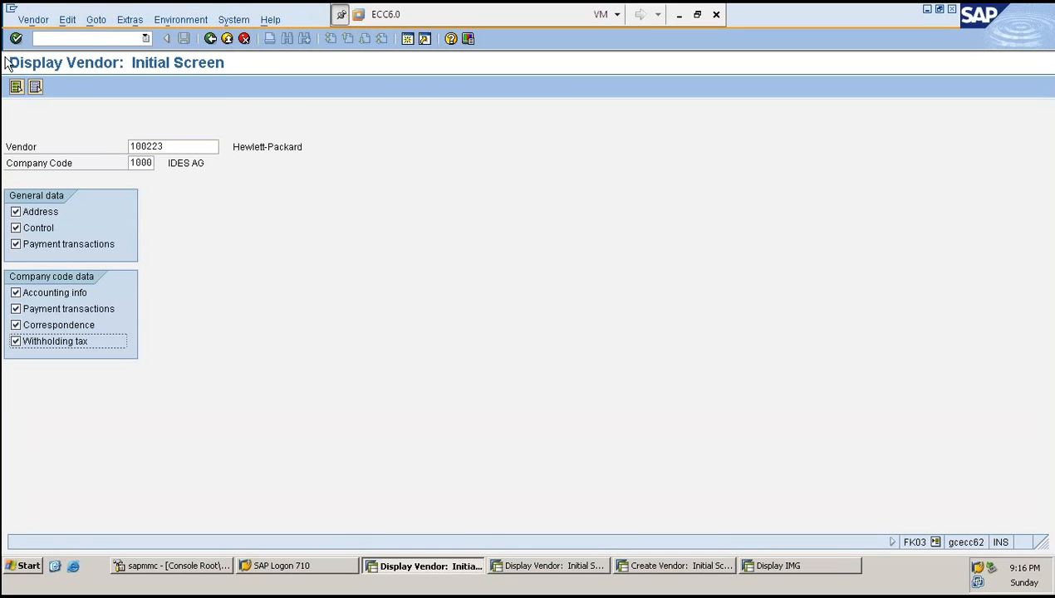
click(84, 37)
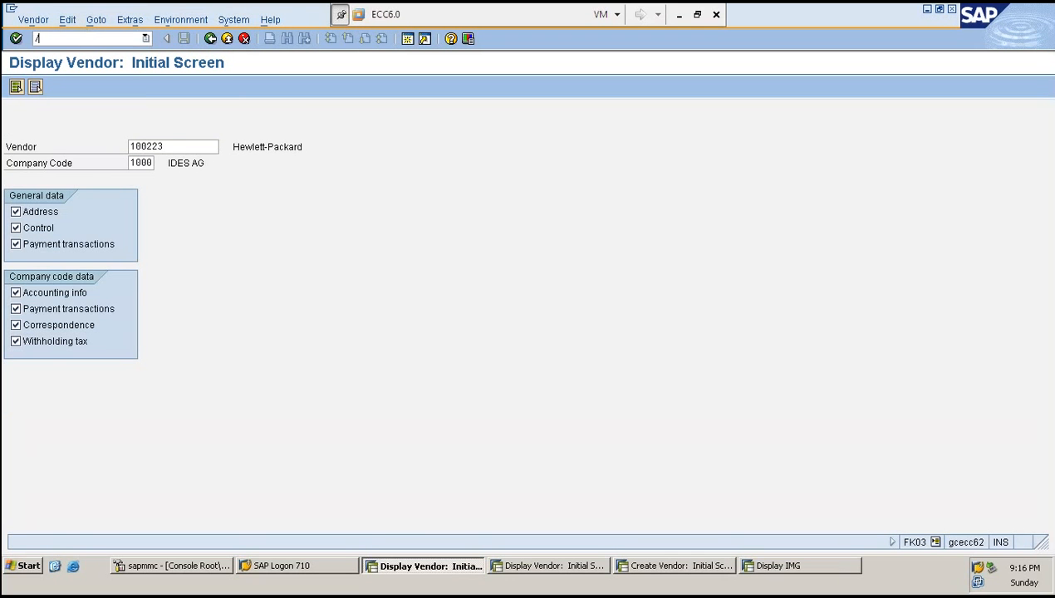
text(/i)
key(Return)
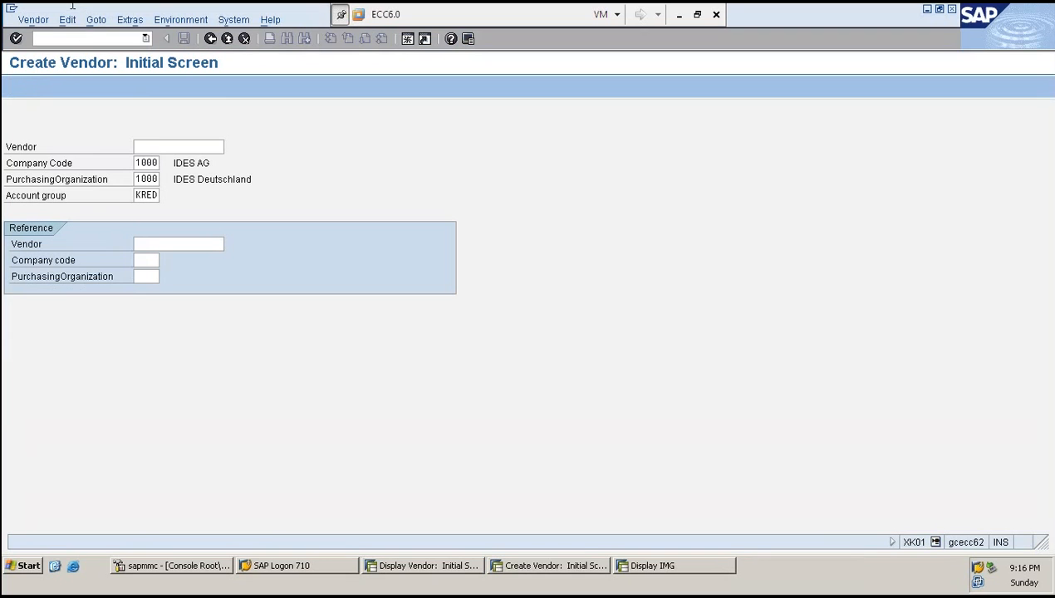
- Close the XK01 session
click(58, 37)
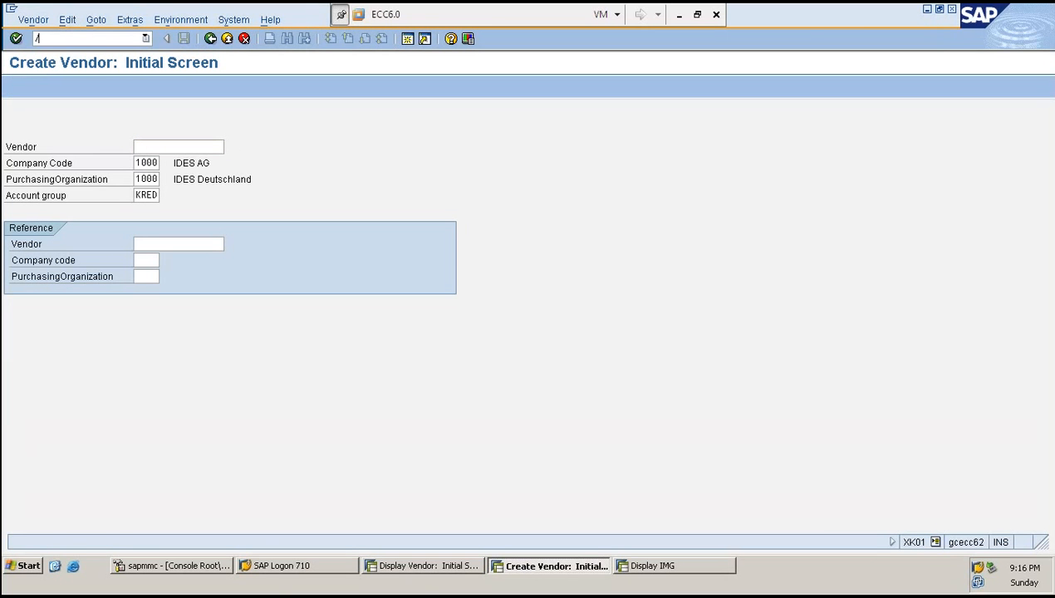
text(/i)
key(Return)
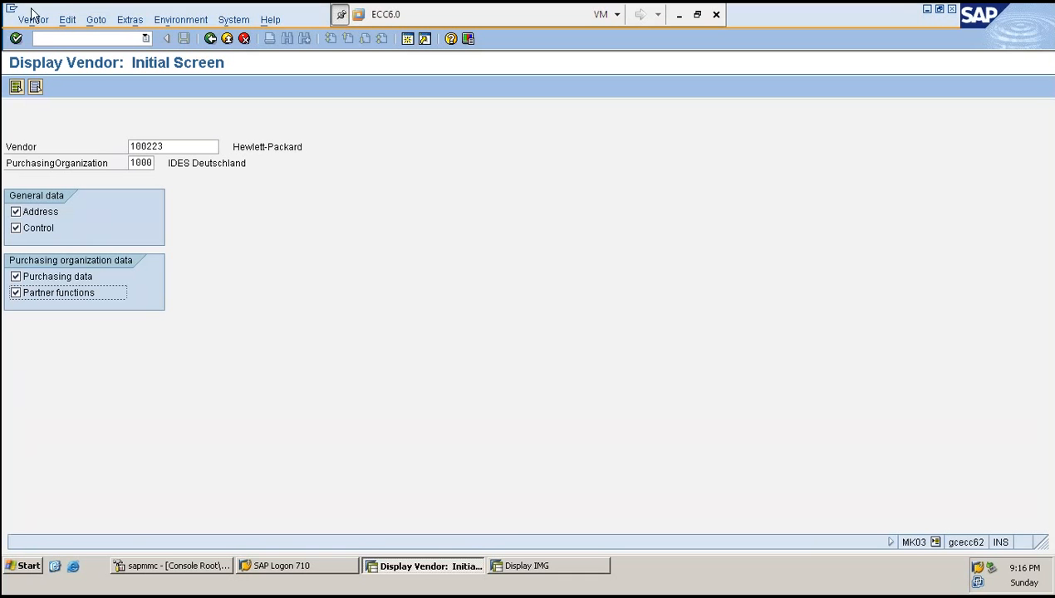
- Switch the vendor display session to transaction XK01 to create a vendor
click(48, 40)
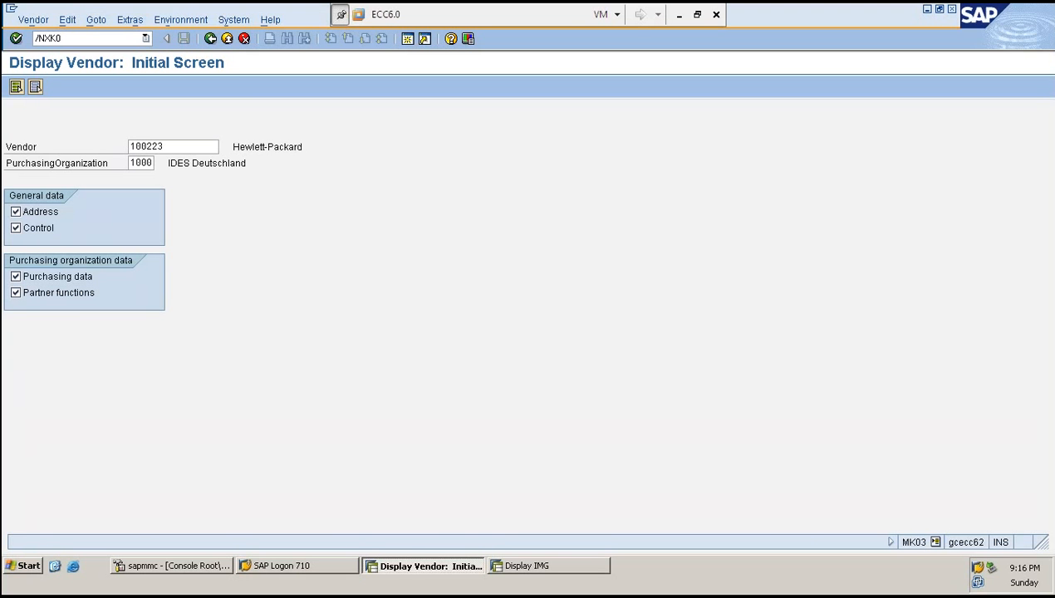
text(/NXK01)
key(Return)
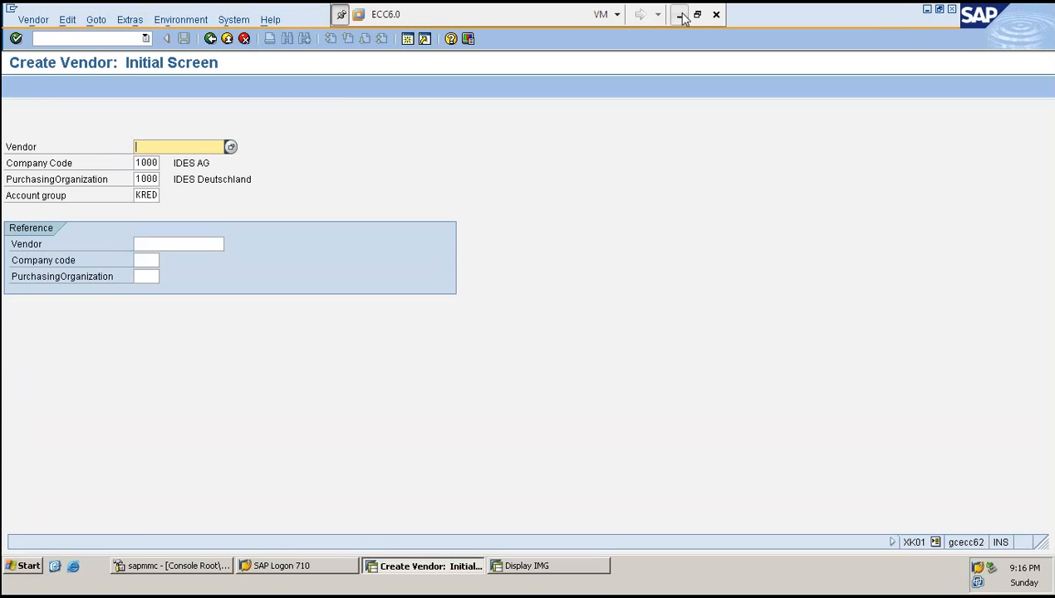
click(681, 15)
click(250, 160)
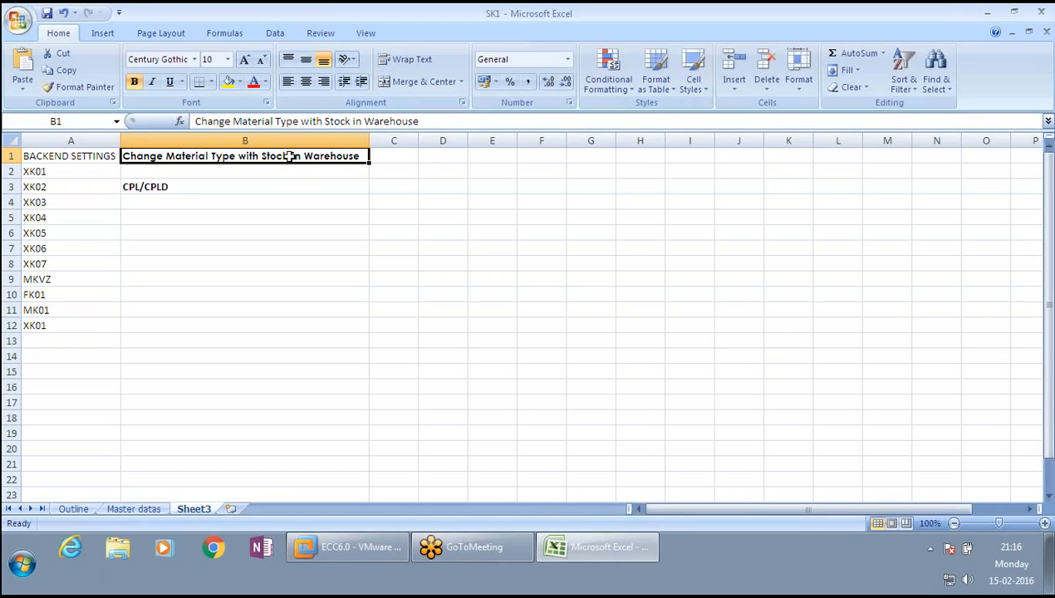
click(353, 552)
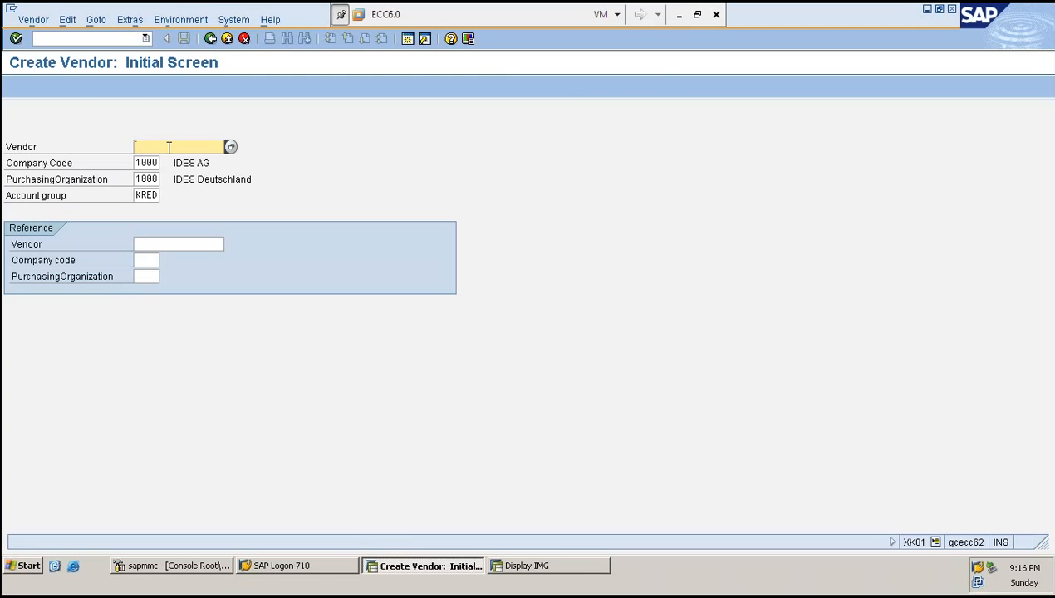
- In the IMG window, expand Logistics - General, Business Partner, Vendors and Control
click(574, 568)
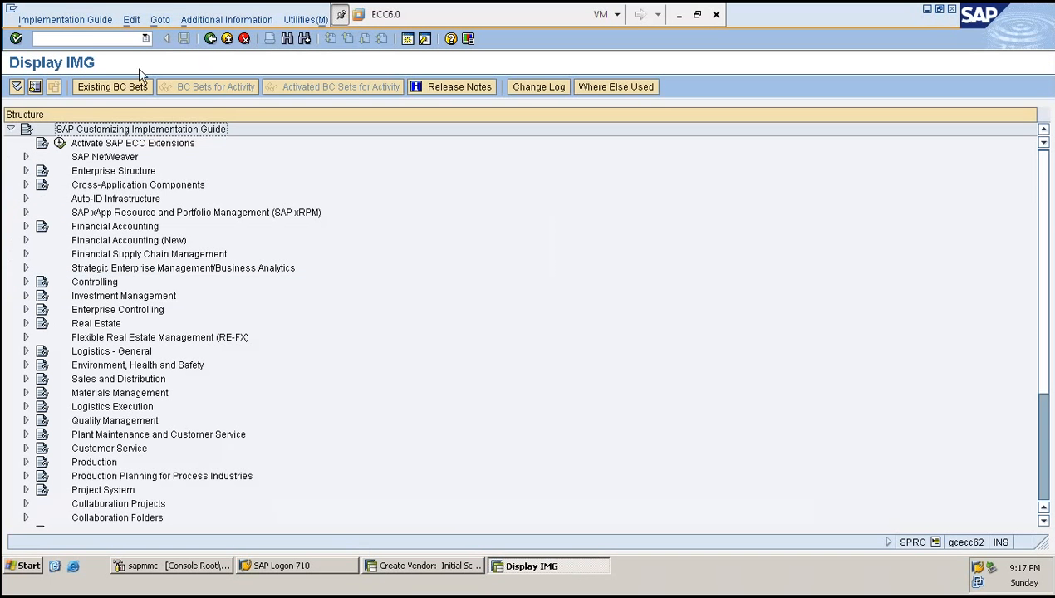
click(84, 39)
click(26, 350)
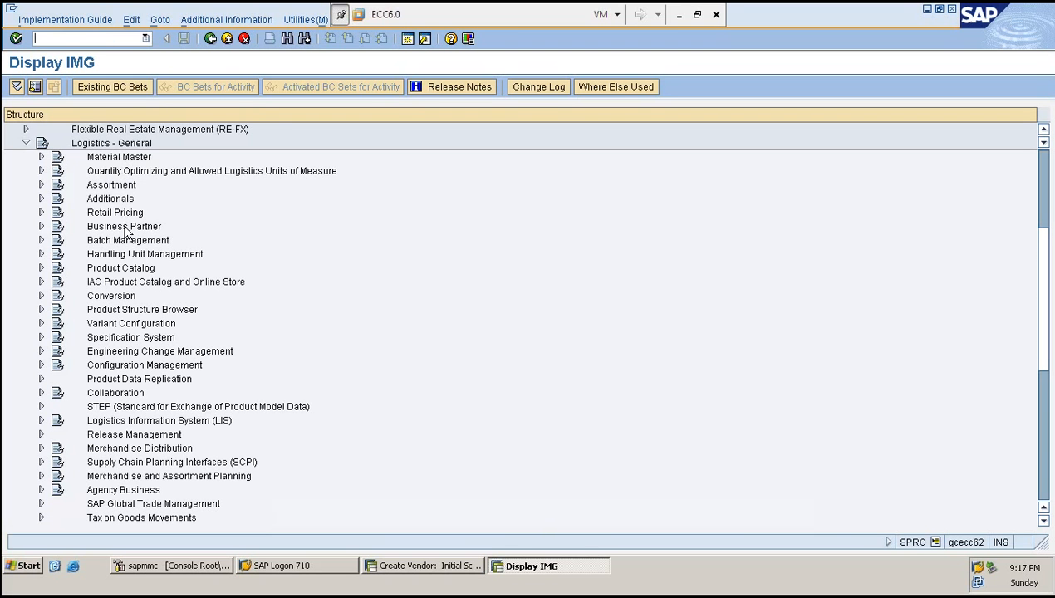
drag(116, 227, 39, 227)
click(41, 224)
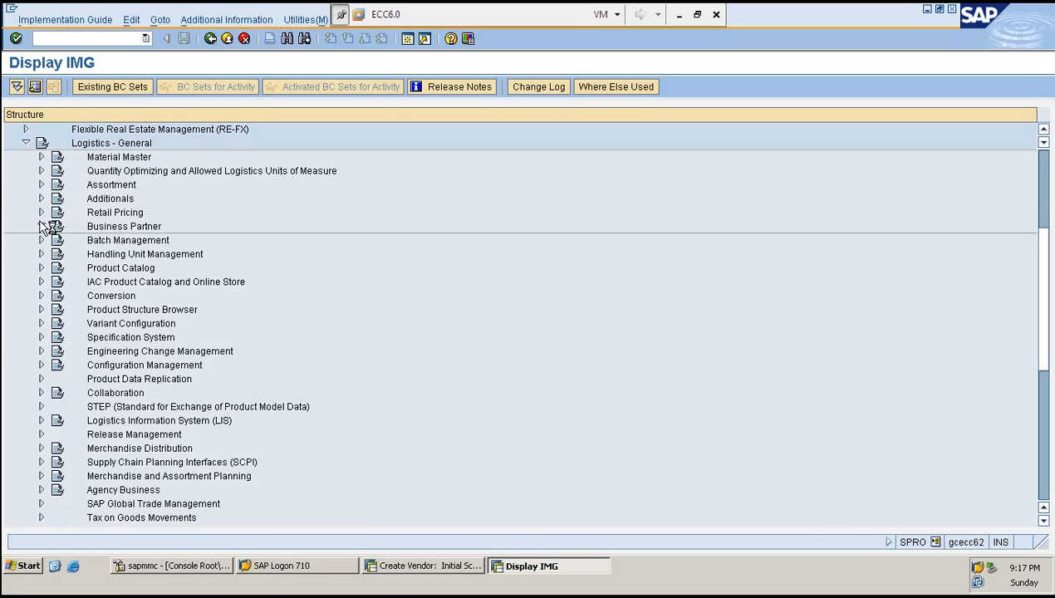
key(alt+Tab)
click(98, 236)
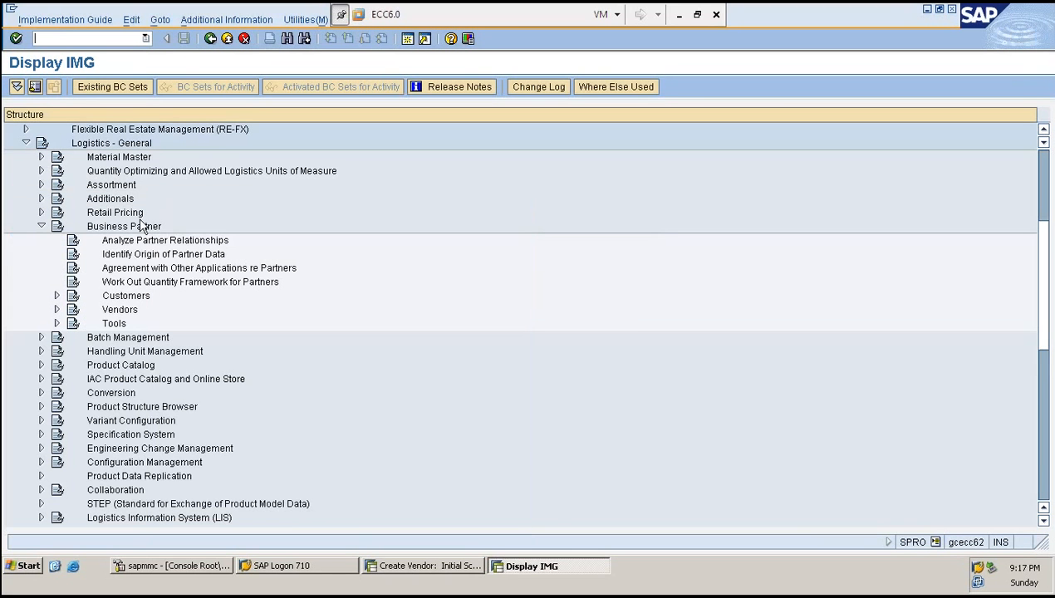
click(57, 309)
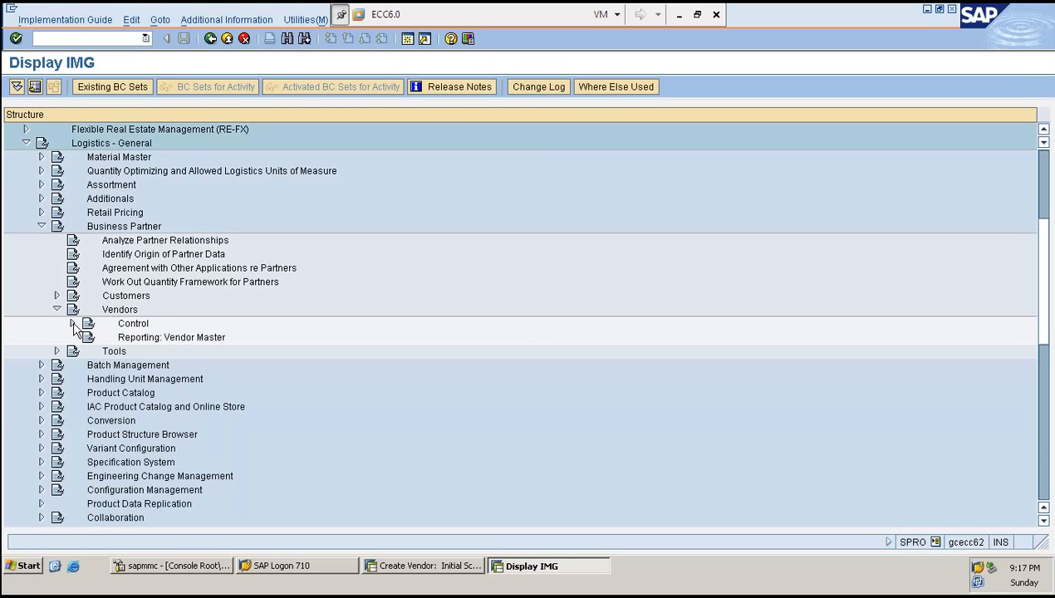
click(73, 324)
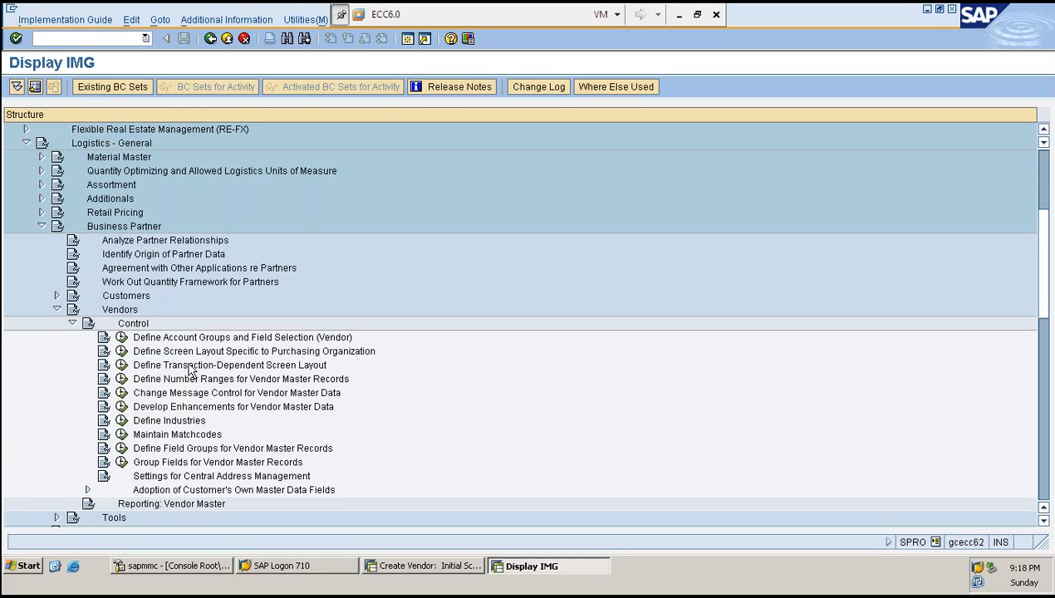
- Open the activity Define Account Groups and Field Selection (Vendor)
scroll(306, 387, up, 3)
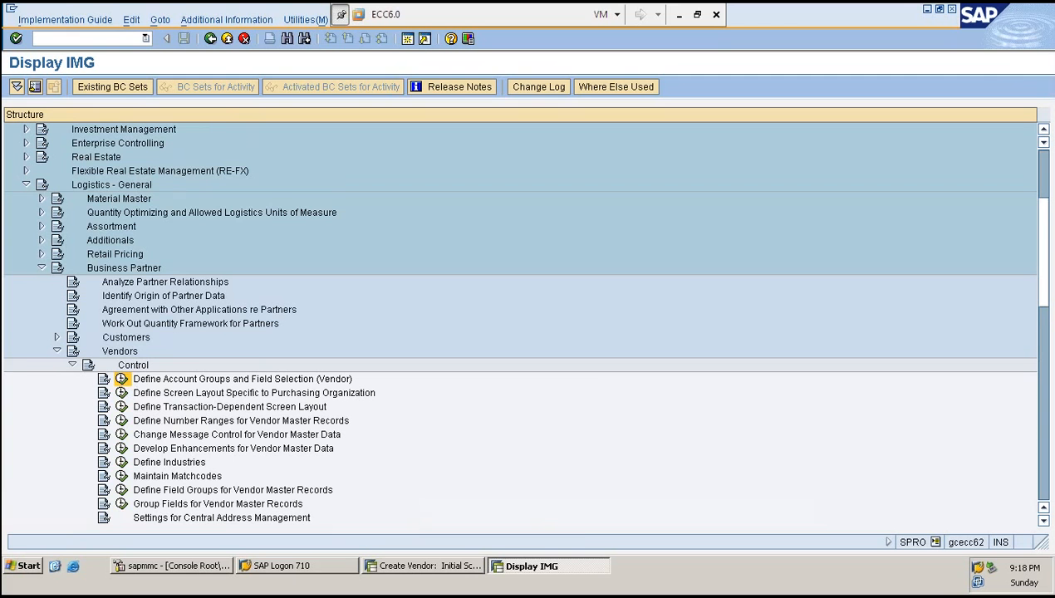
click(190, 569)
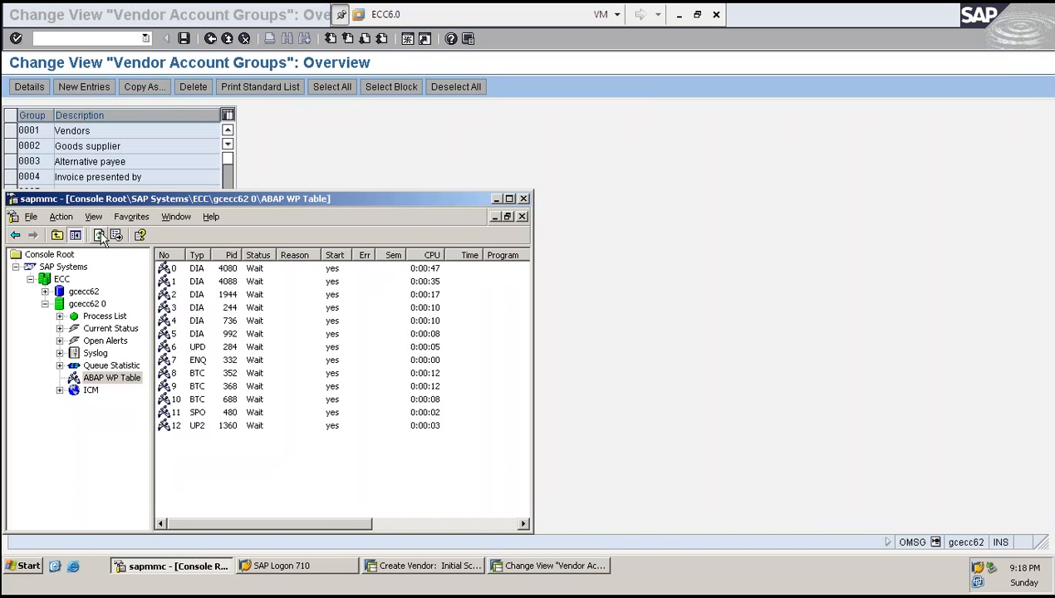
click(101, 237)
click(304, 145)
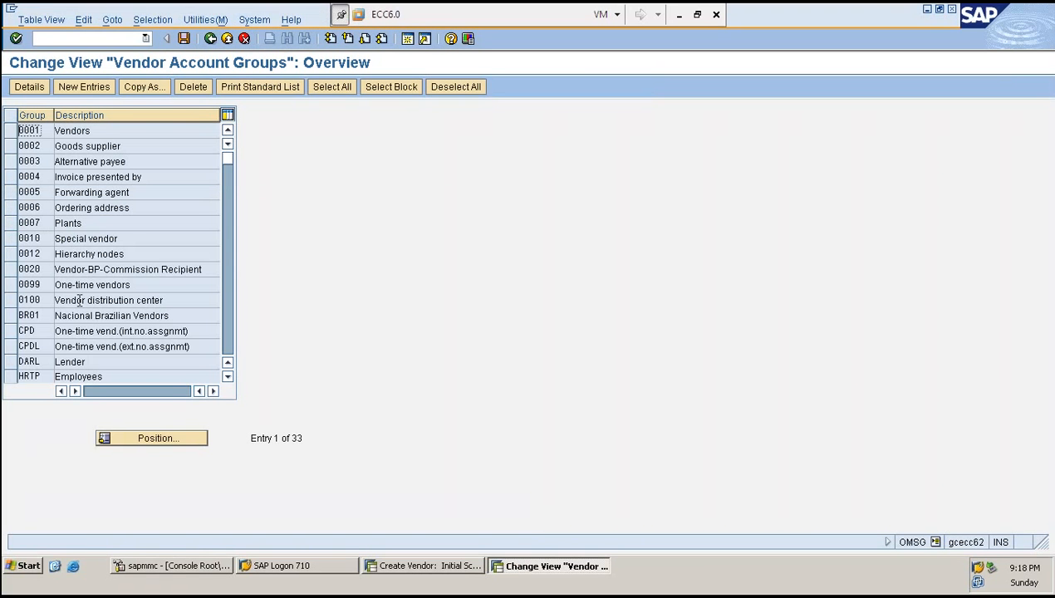
scroll(79, 300, down, 1)
click(11, 347)
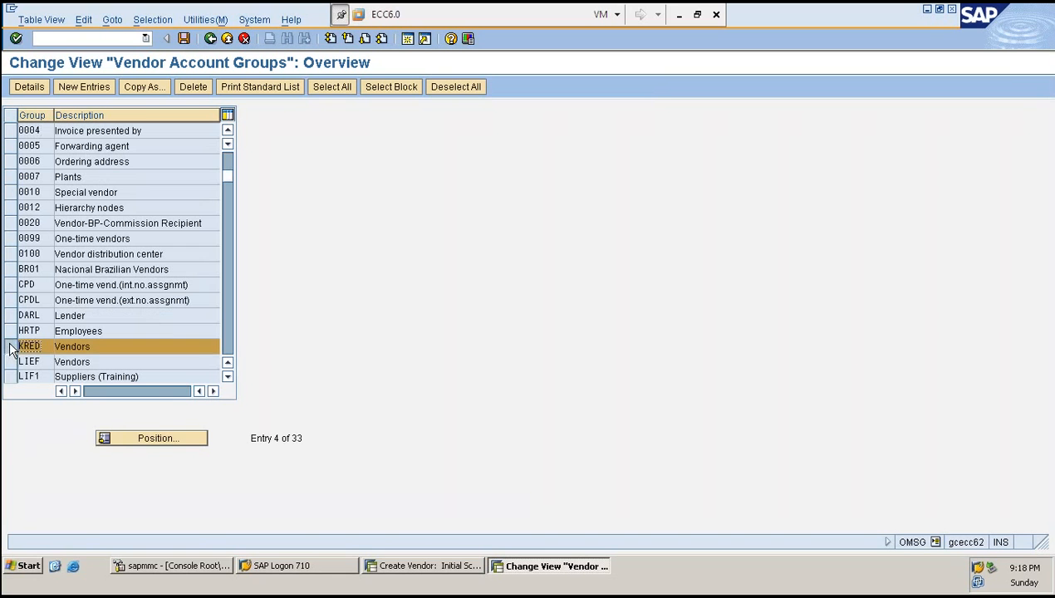
click(145, 87)
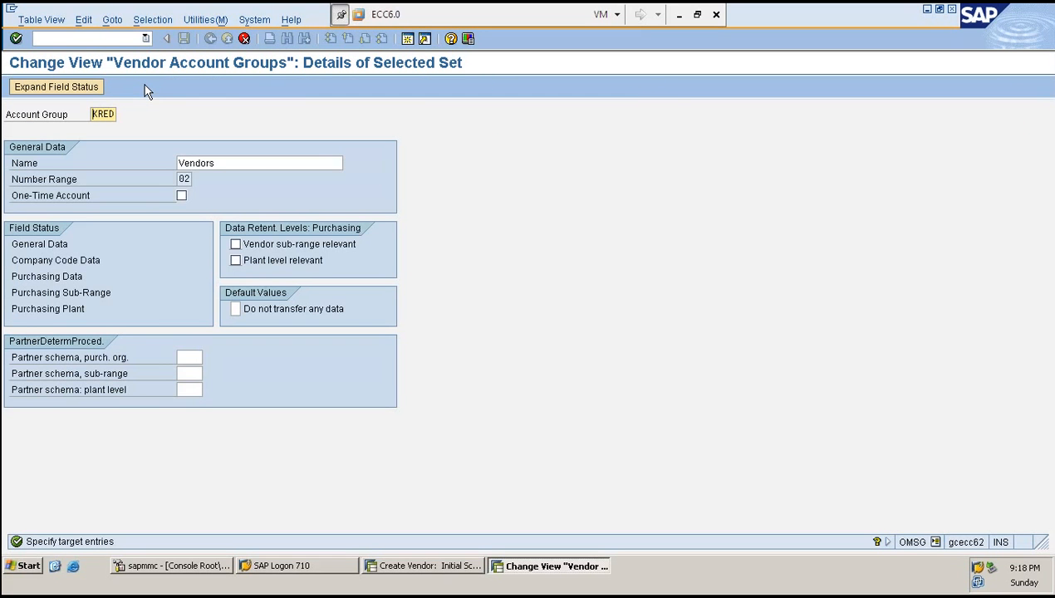
key(F3)
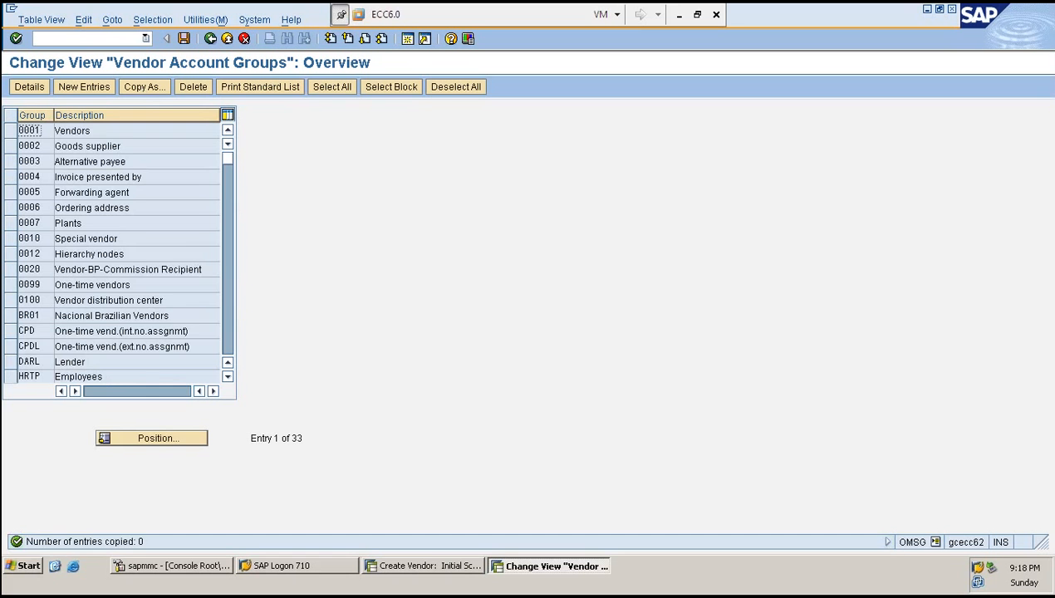
- Delete the existing ZRED vendor account group and save the change
scroll(117, 266, down, 1)
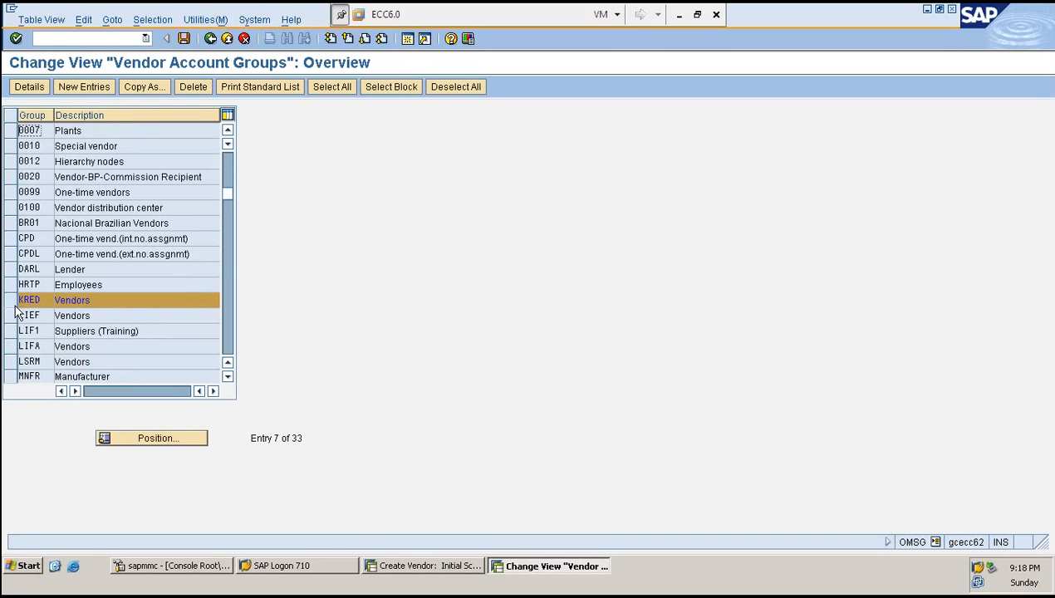
click(14, 299)
scroll(58, 292, down, 4)
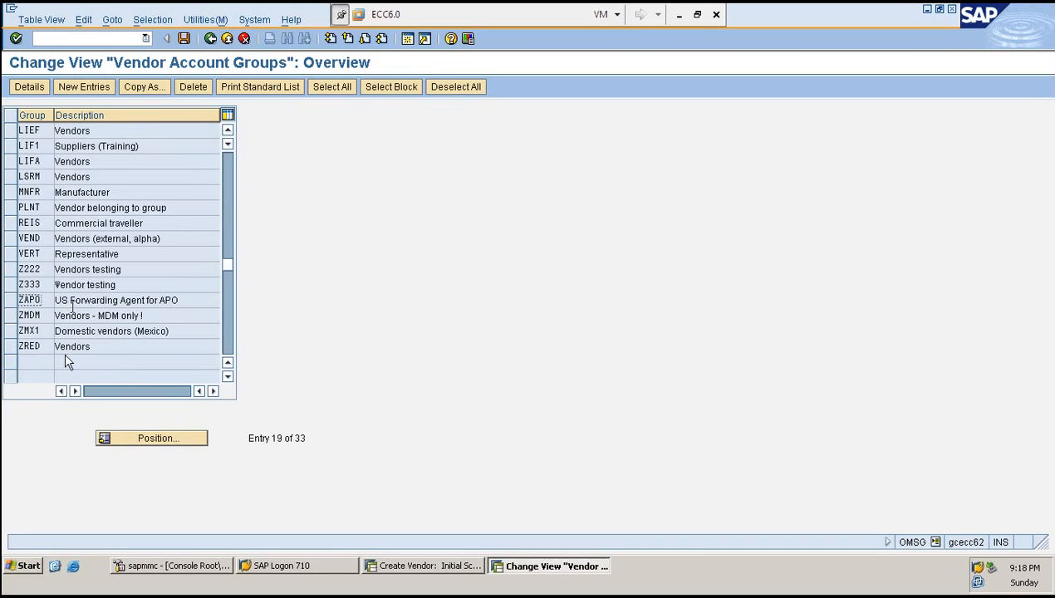
click(10, 346)
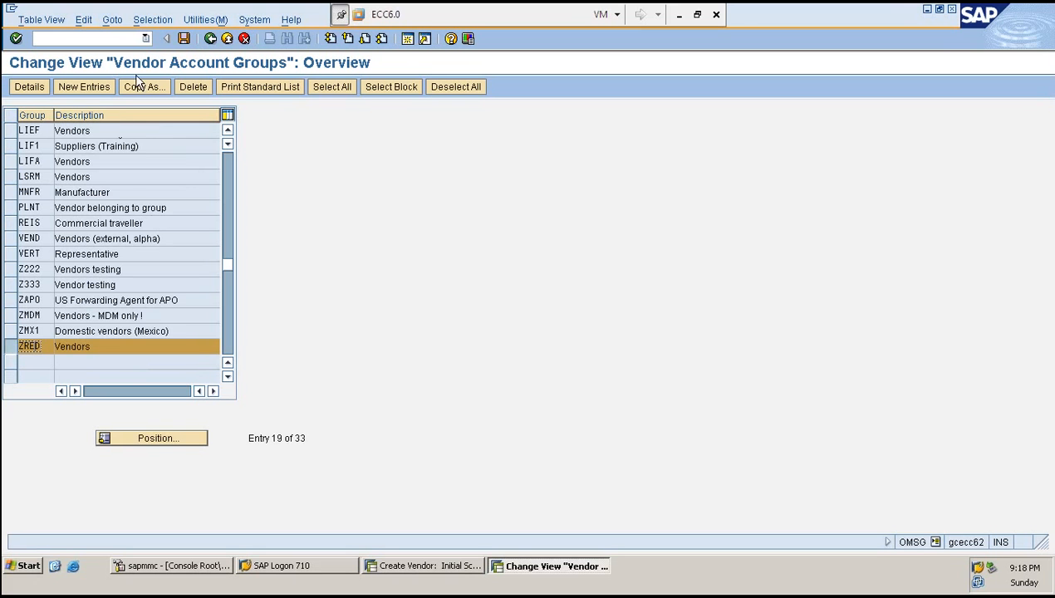
click(199, 86)
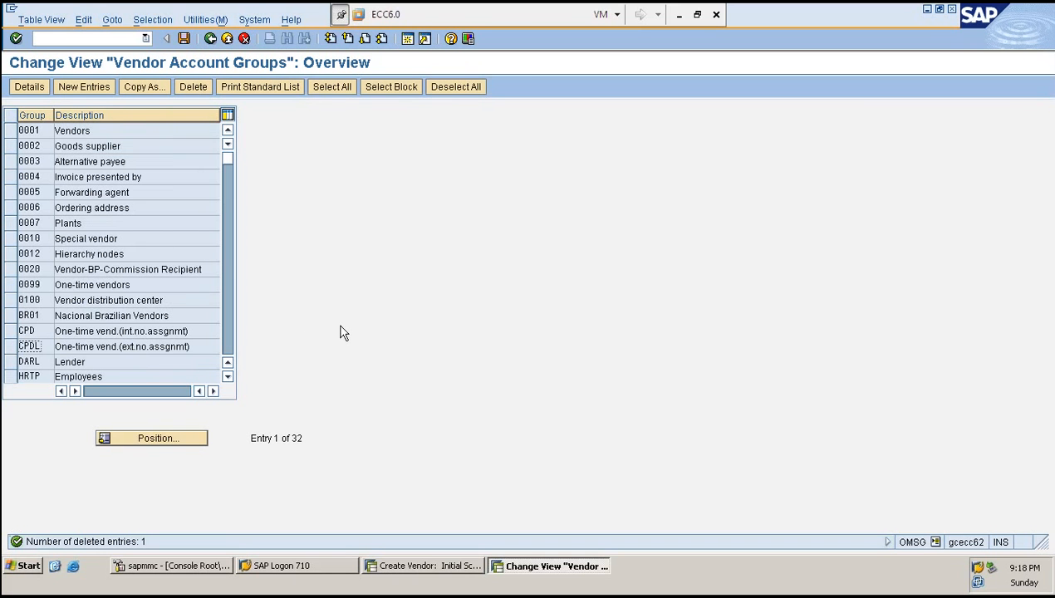
key(ctrl+s)
- Copy the KRED account group as a new group ZRED and save it
scroll(66, 333, down, 4)
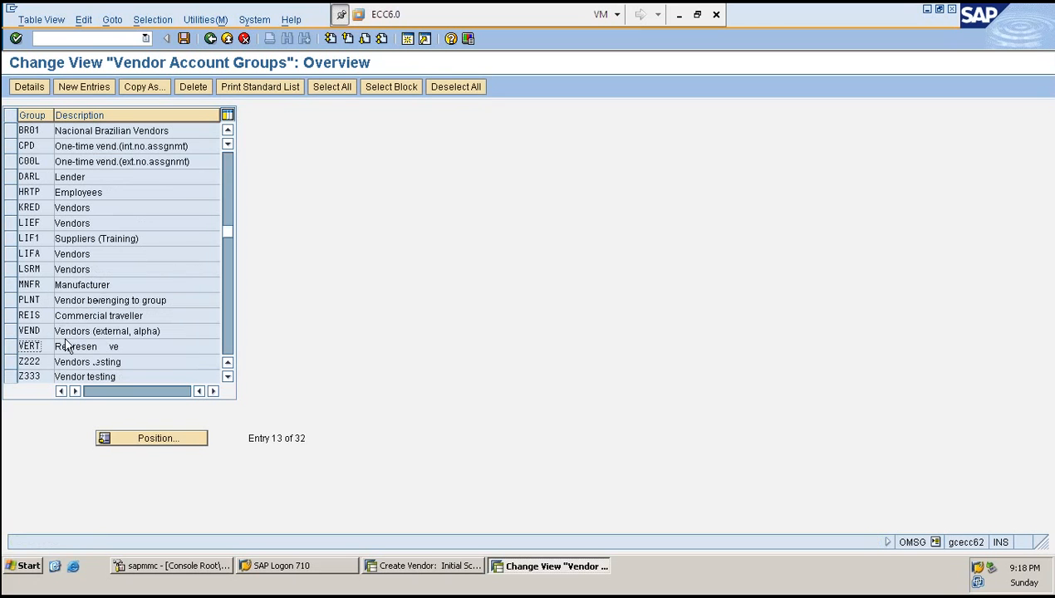
click(12, 208)
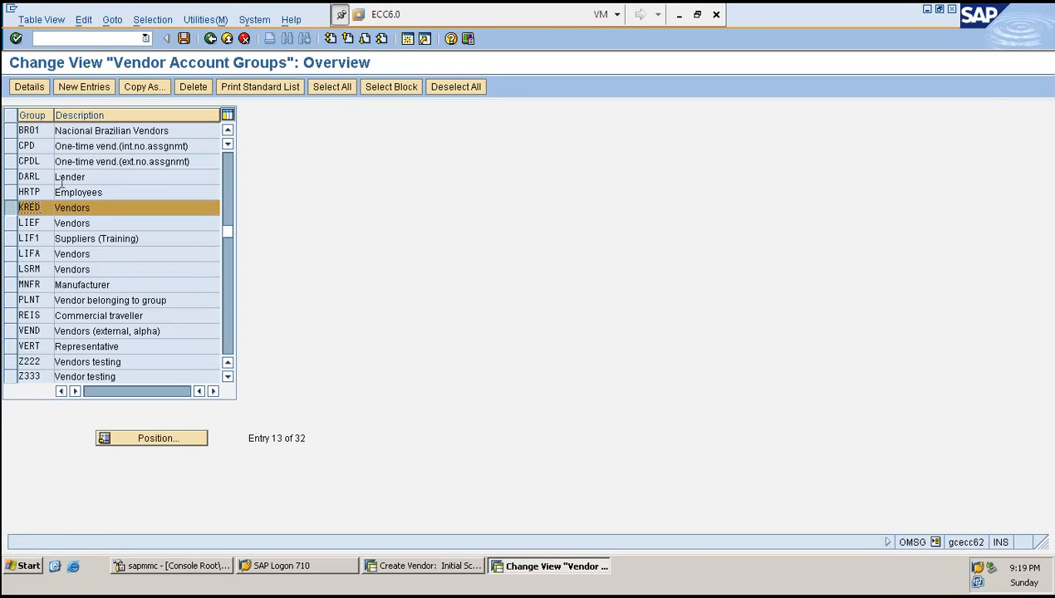
click(150, 84)
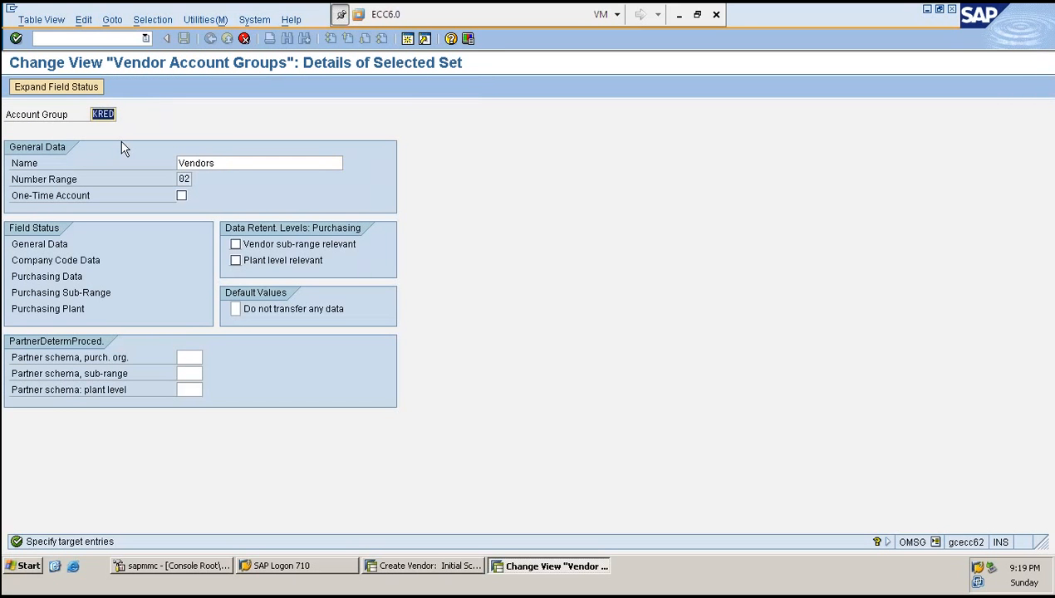
text(ZRED)
key(Tab)
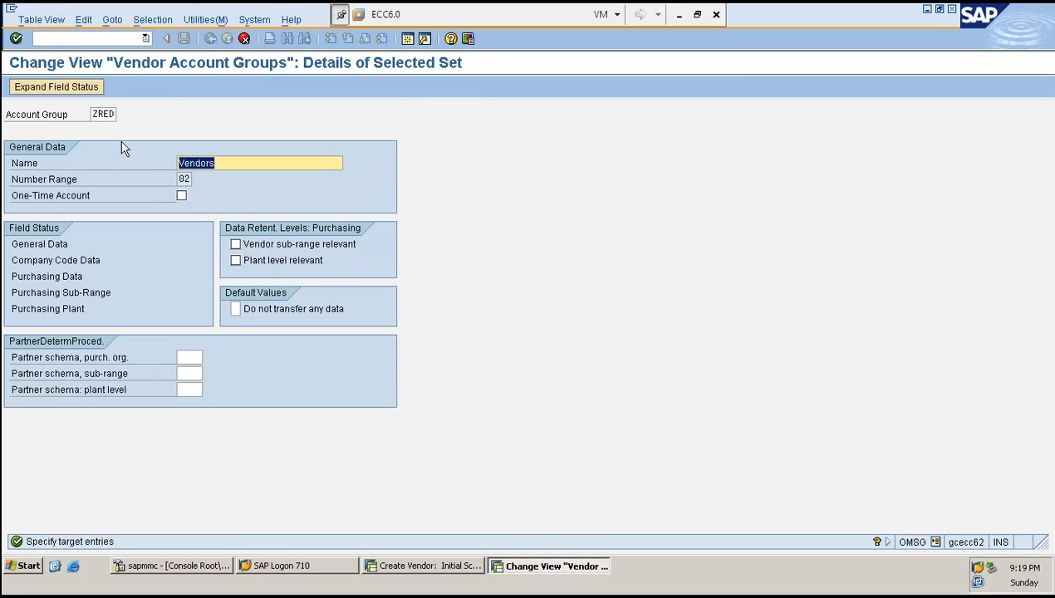
key(Return)
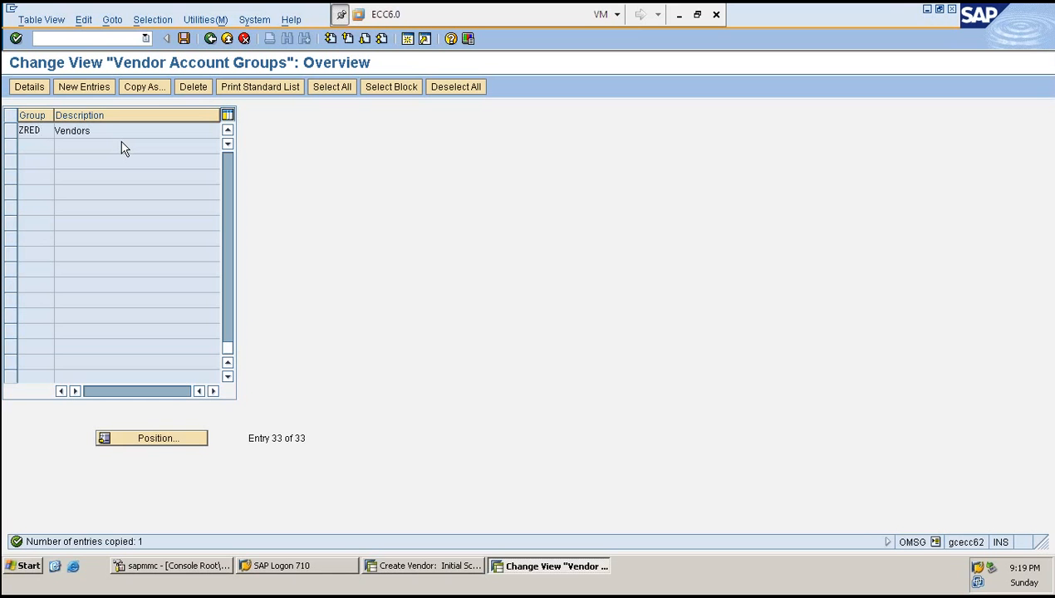
key(ctrl+s)
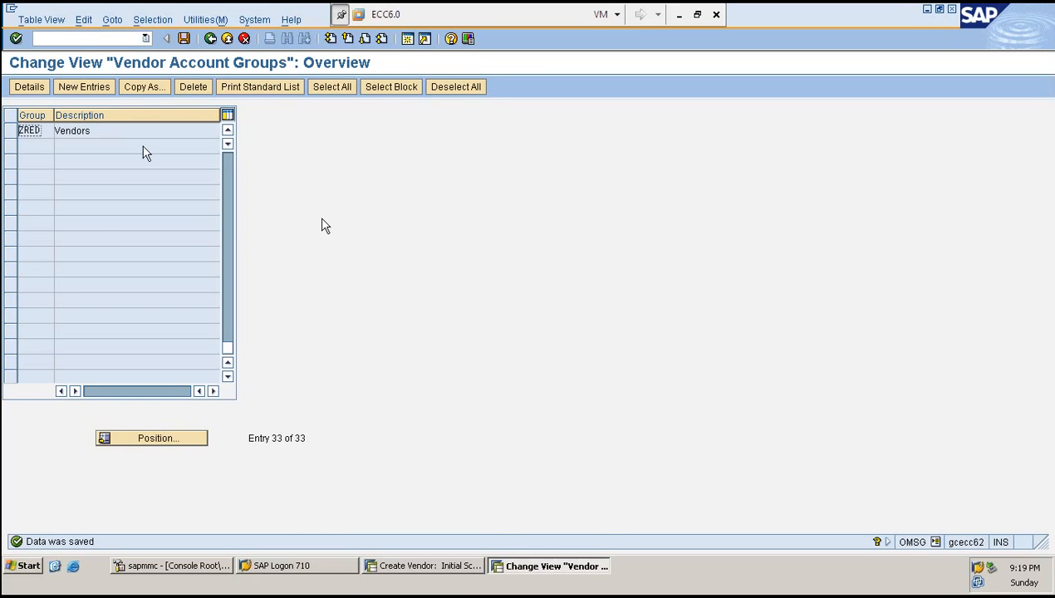
- Restart XK01 in the Create Vendor session and start a vendor with account group ZRED
click(423, 566)
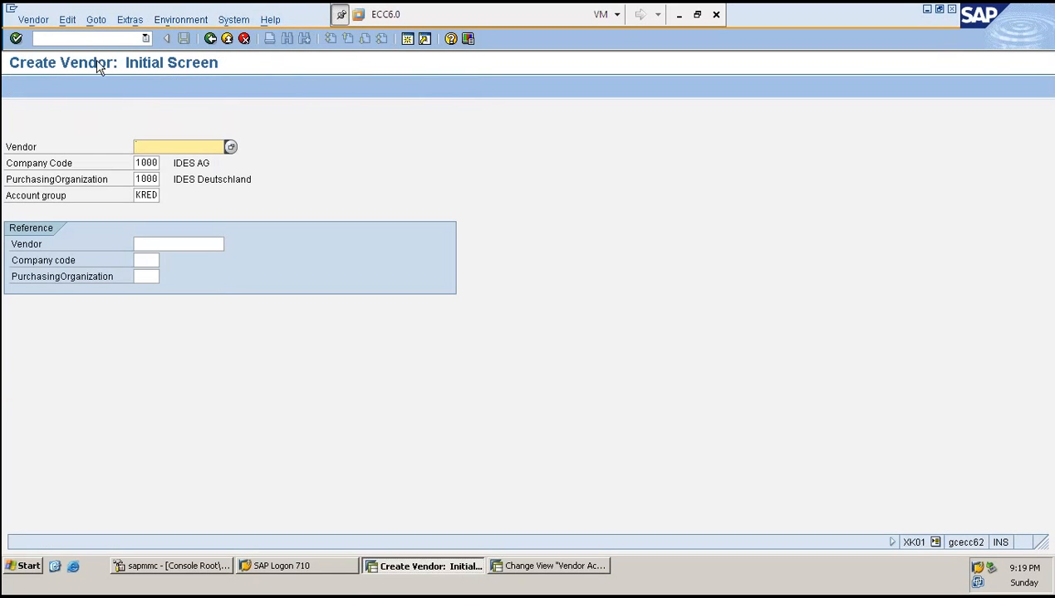
click(103, 37)
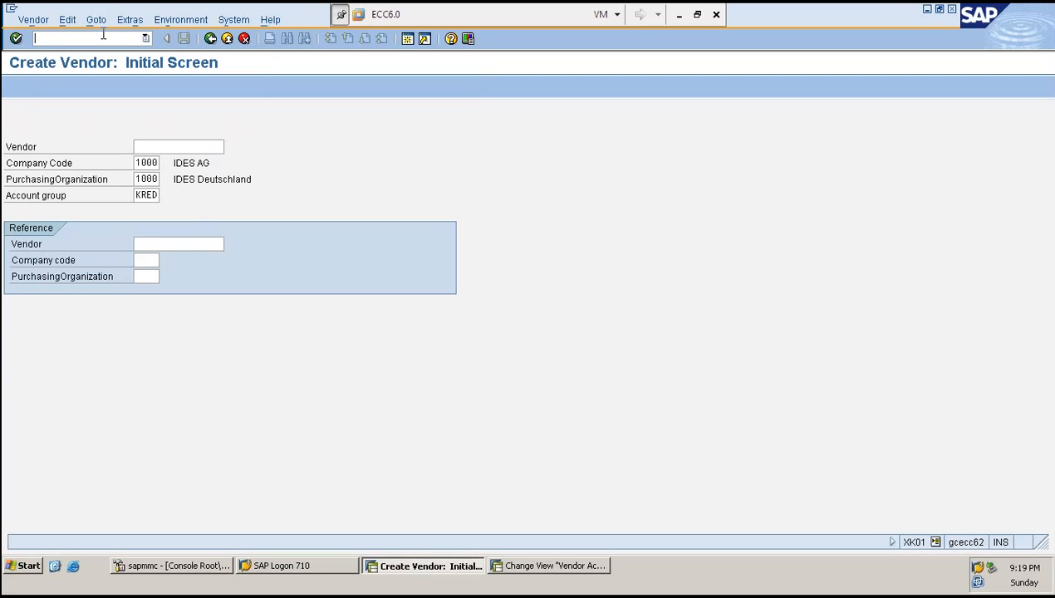
text(/NXK01)
key(Return)
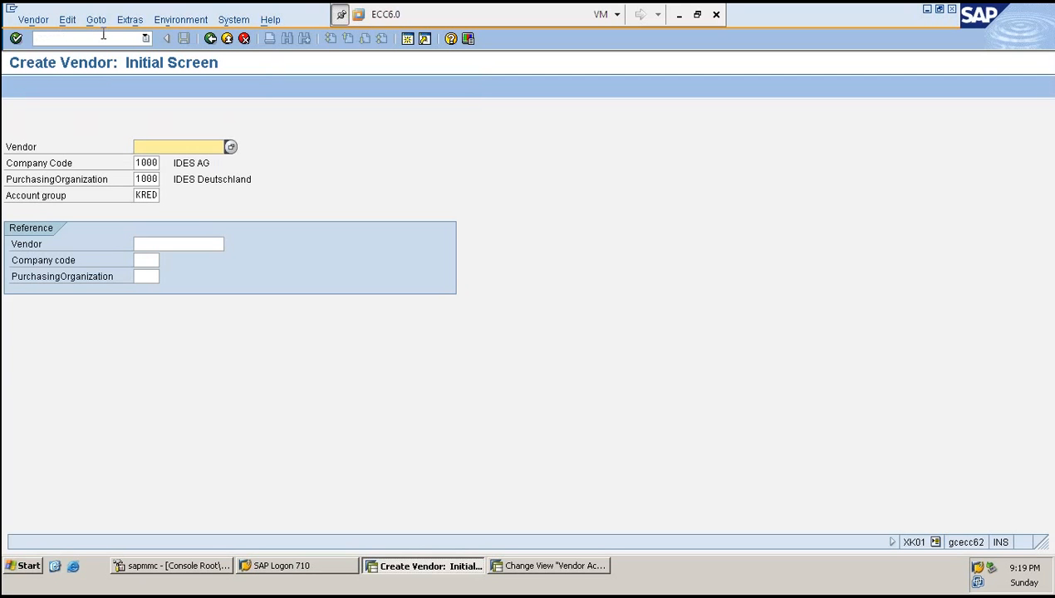
key(Tab)
key(Tab)
key(Tab)
text(ZR)
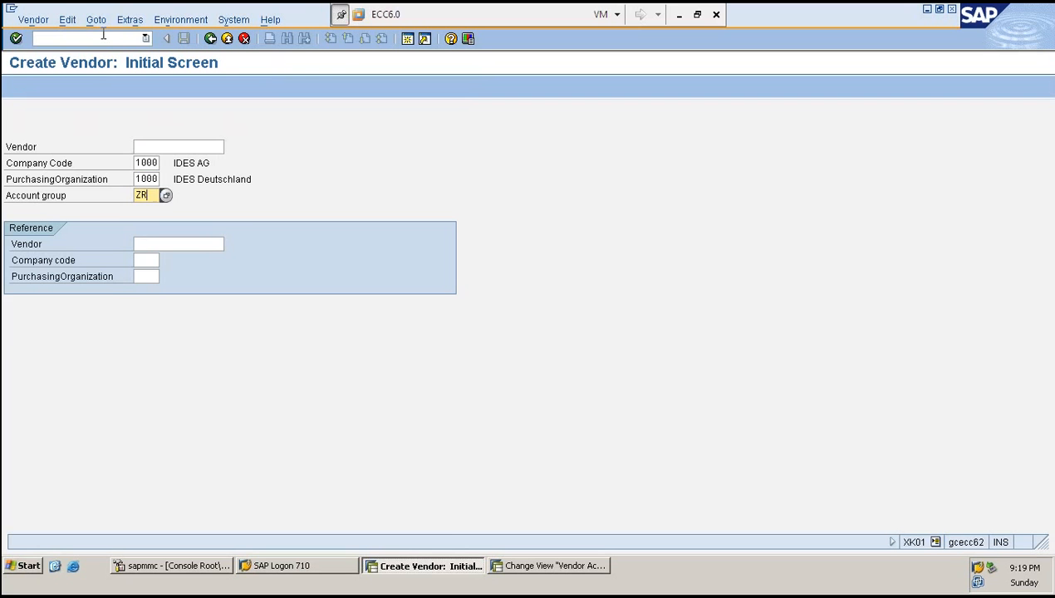
text(EG)
key(Return)
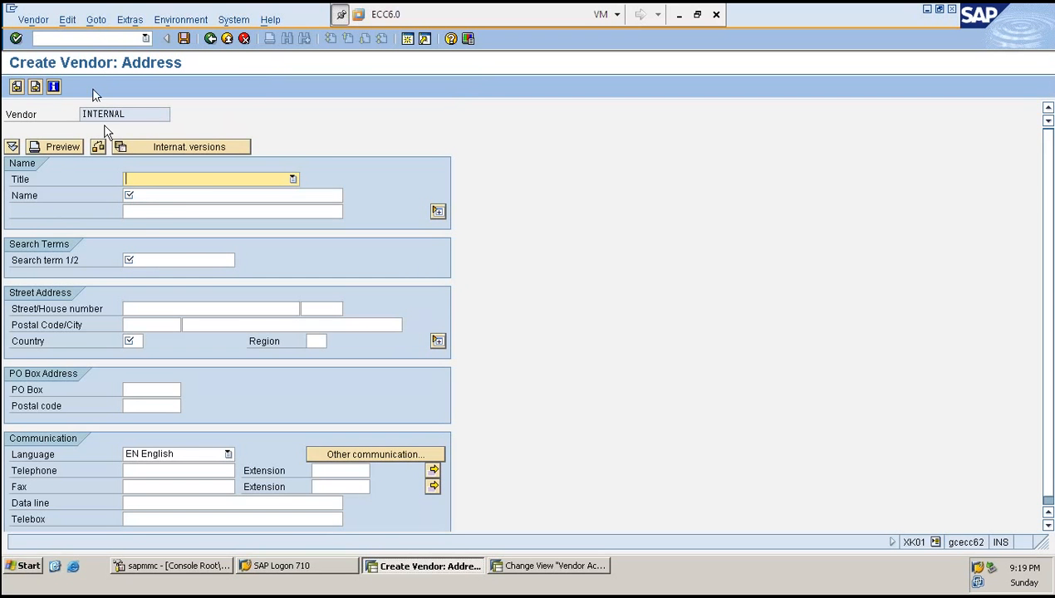
- Set the vendor's title to Company and its name to SK
click(147, 114)
click(208, 178)
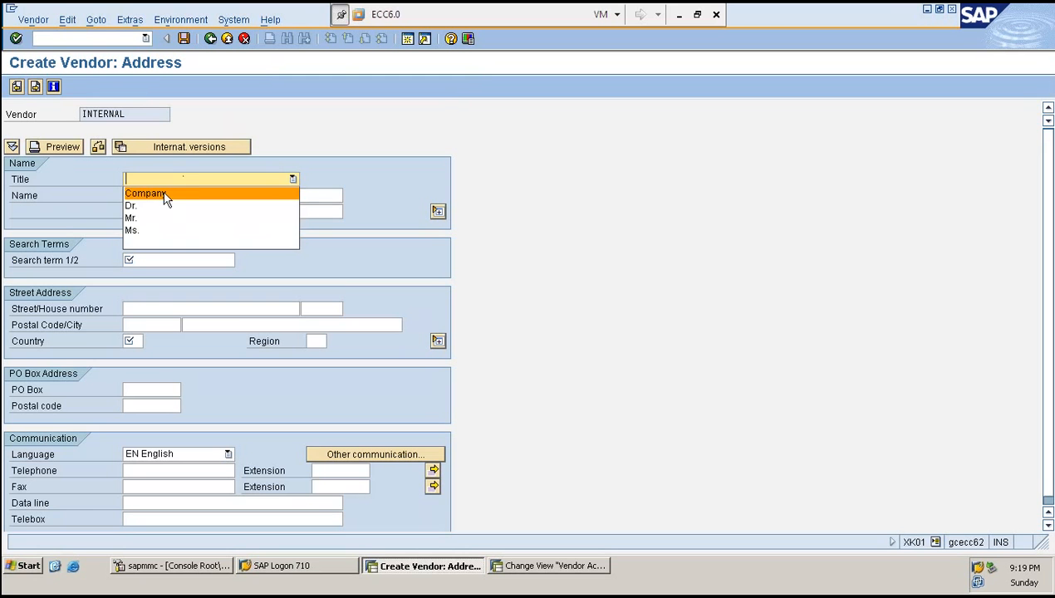
click(159, 193)
click(150, 196)
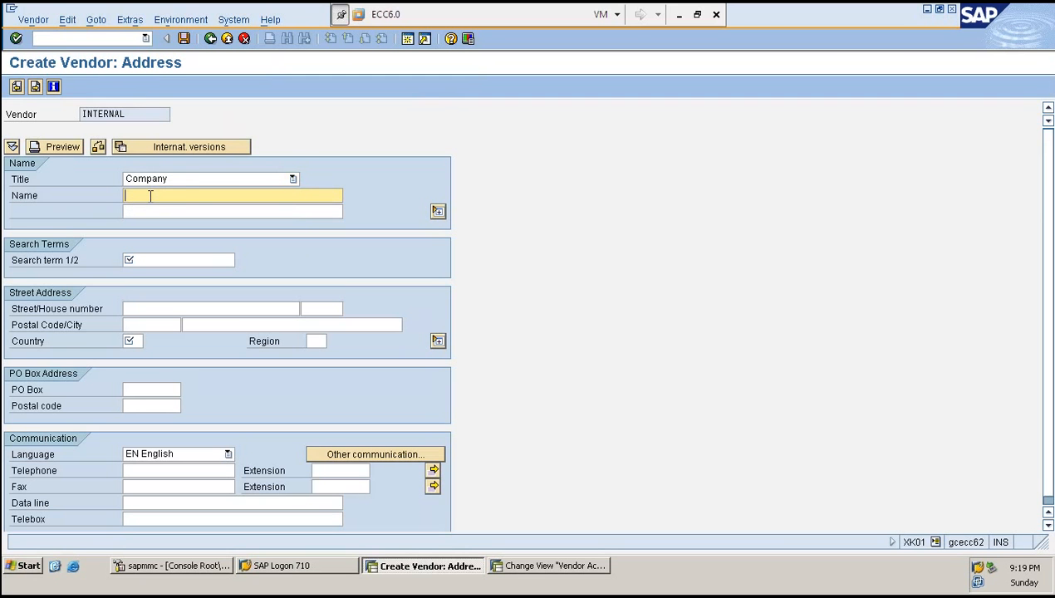
text(SK)
key(Return)
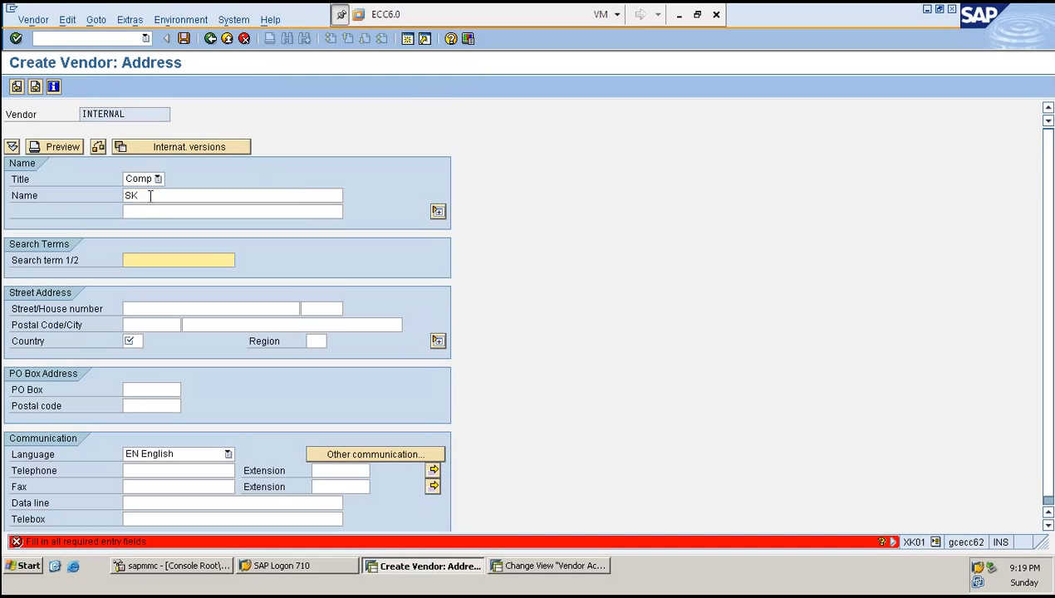
- Enter search term S and country IN for the vendor, then continue to the accounting screen
text(S)
key(Return)
text(IN)
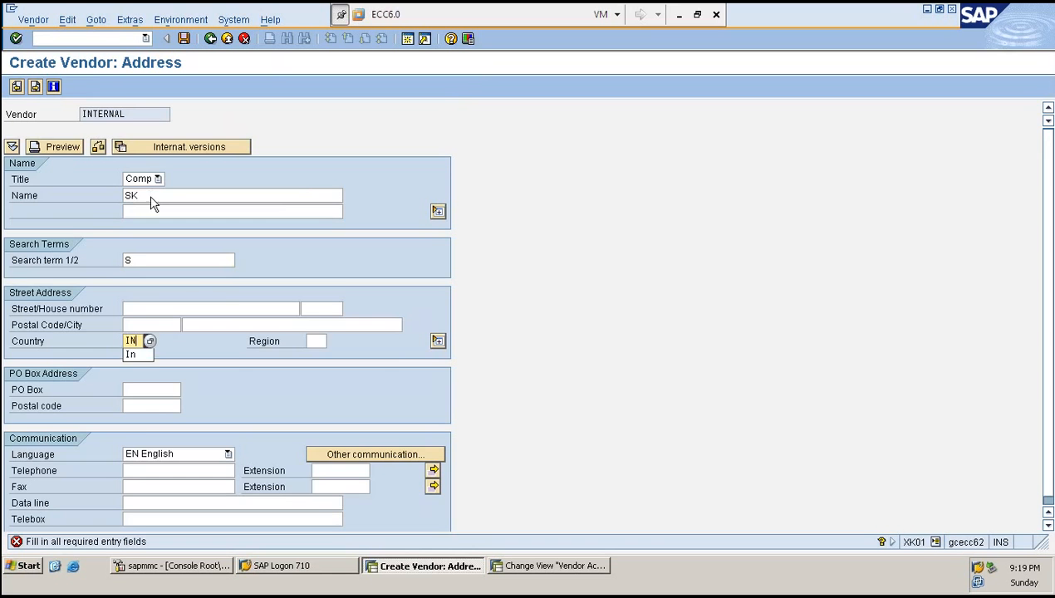
key(Return)
key(Return)
key(Return)
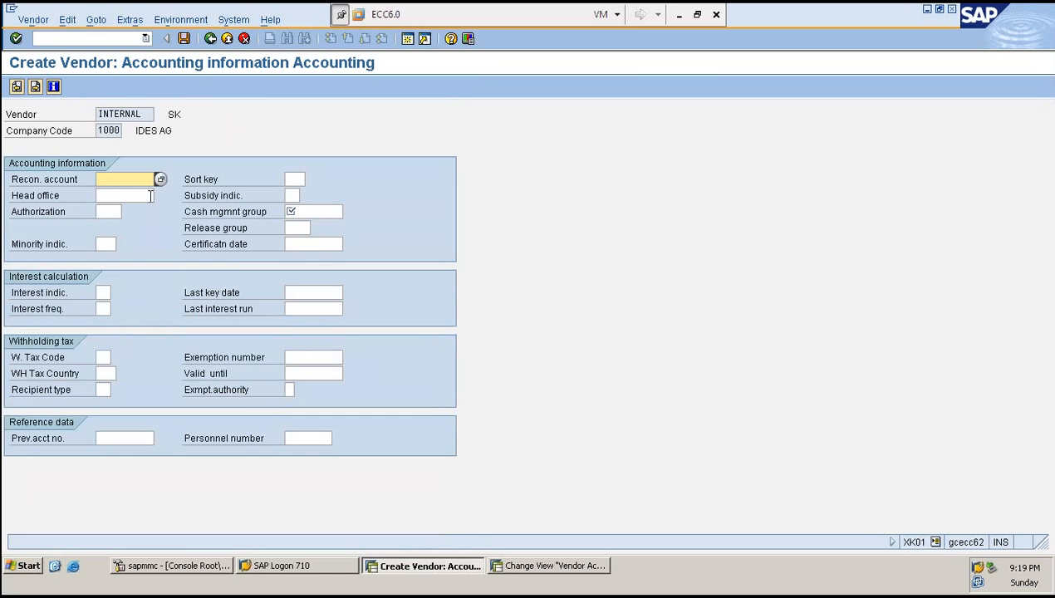
- Set the reconciliation account to 160000, choose a cash management group, and continue to payment data
text(1)
click(149, 194)
key(Return)
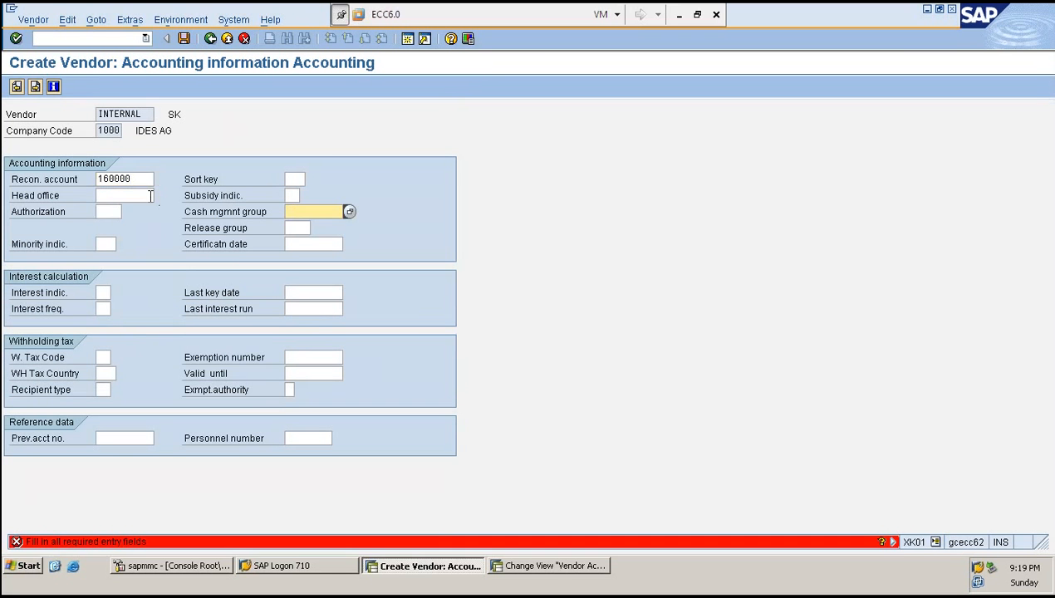
text(A)
key(Down)
key(Return)
key(Return)
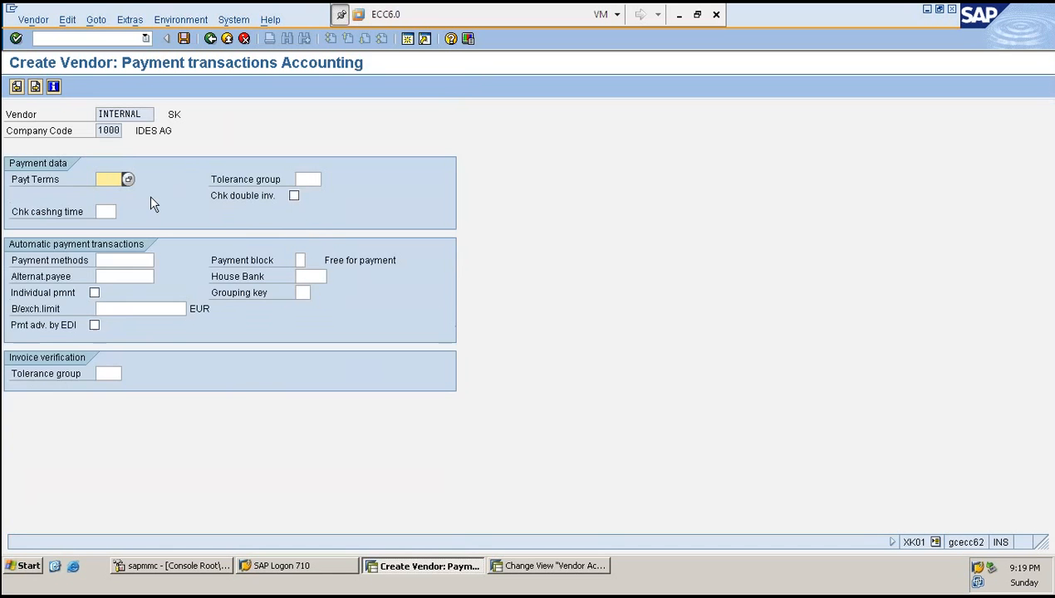
- Set the order currency to EUR, skip through the remaining screens, and save the new vendor
key(Return)
text(E)
key(Down)
key(Return)
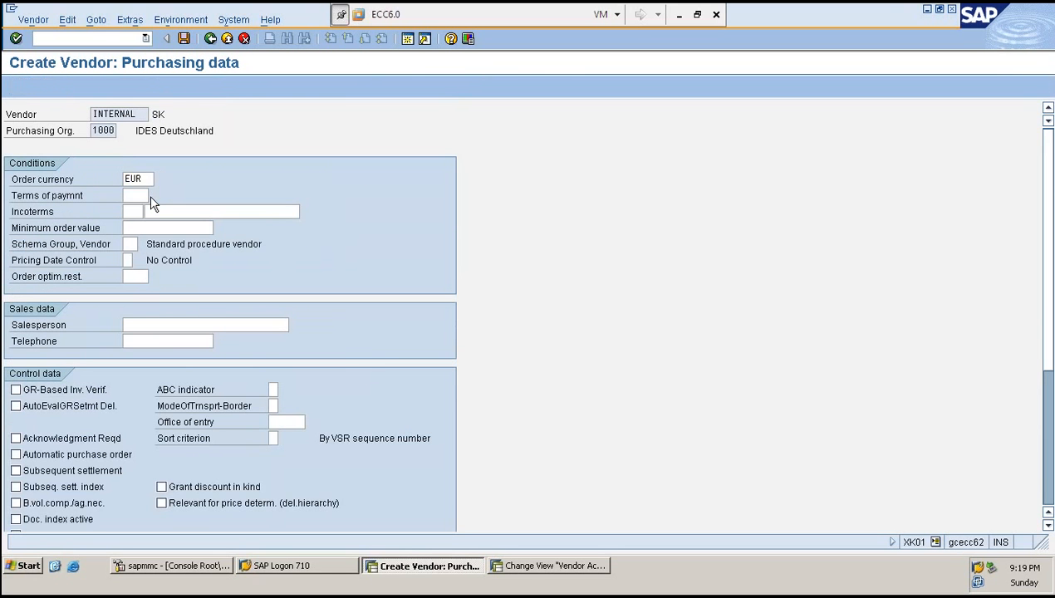
key(Return)
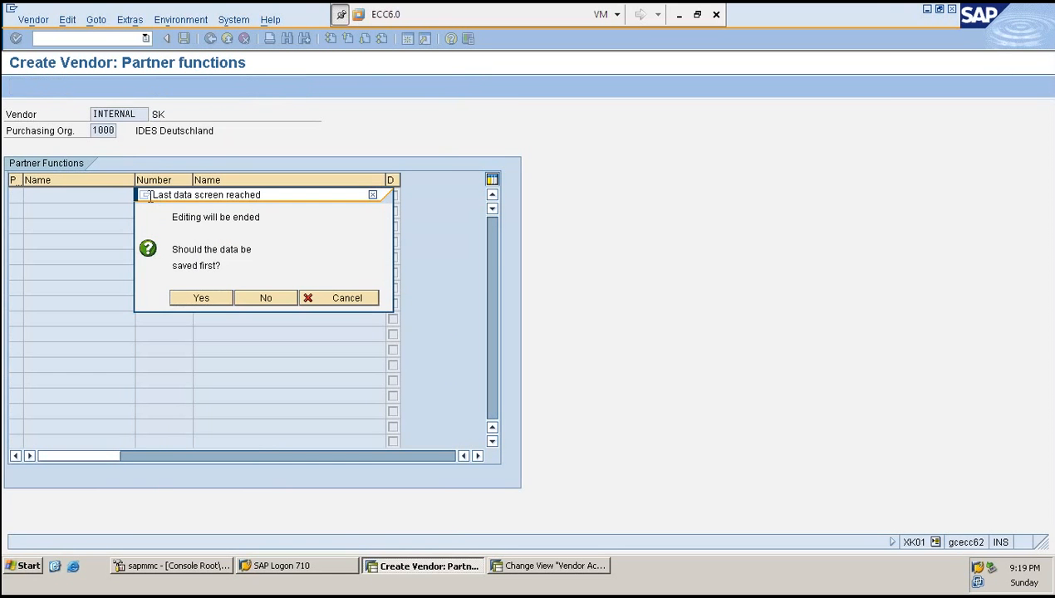
key(Return)
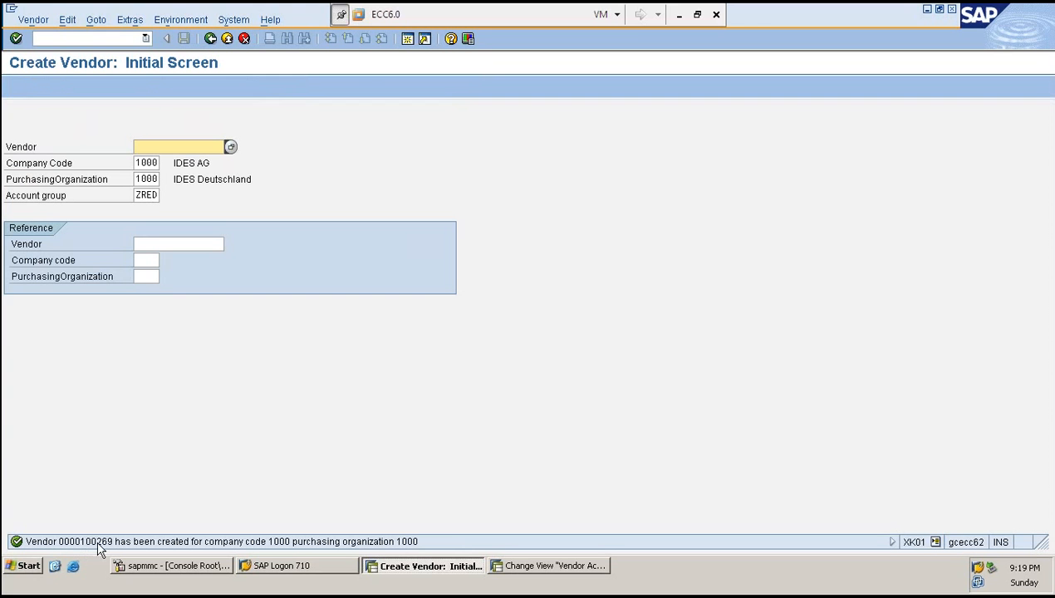
- Return to the account group configuration and open Define Number Ranges for Vendor Master Records
click(137, 196)
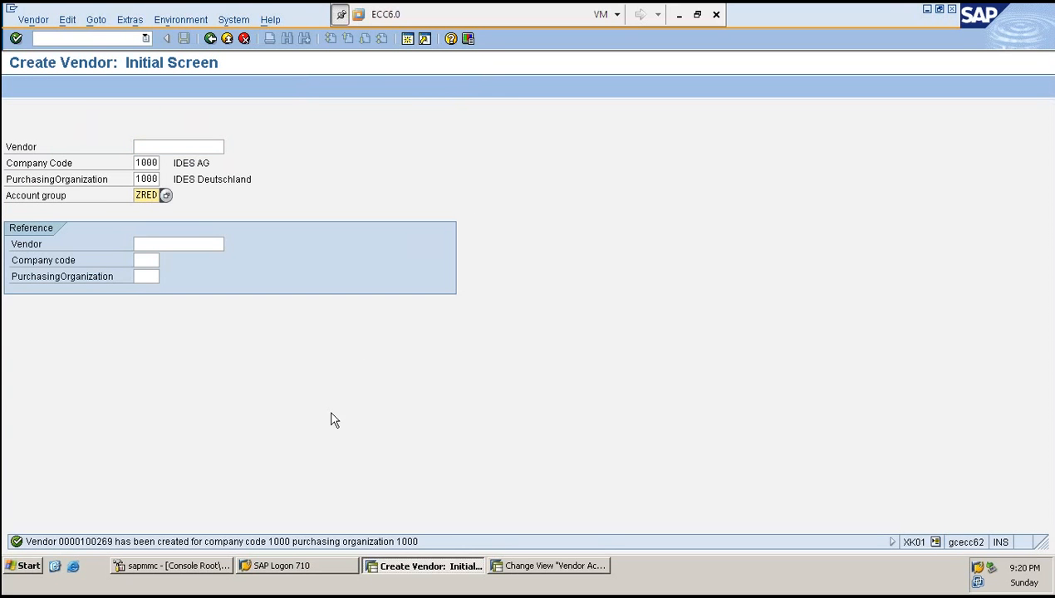
key(alt+Tab)
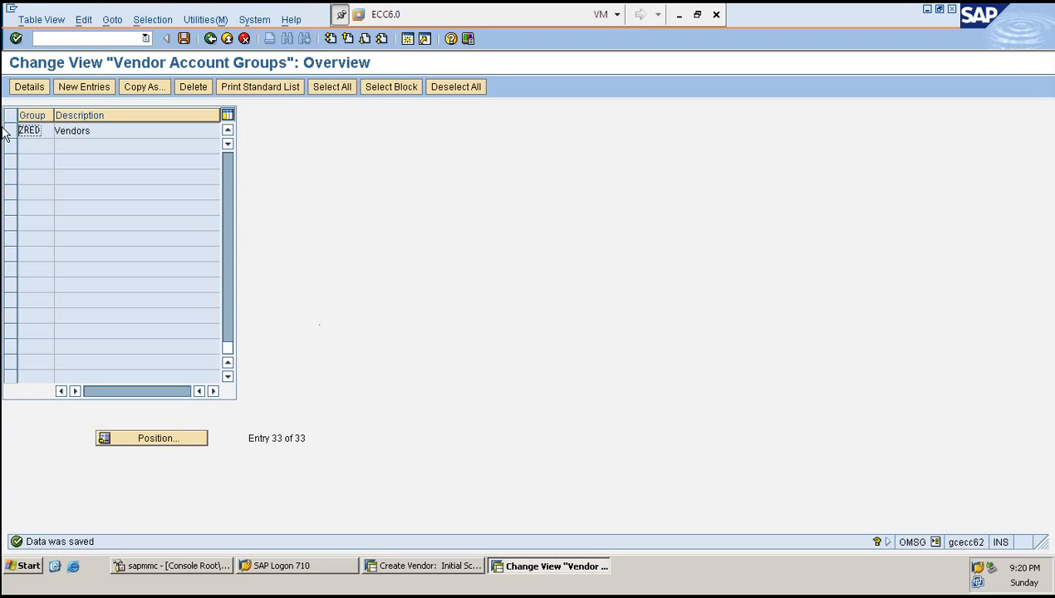
click(7, 131)
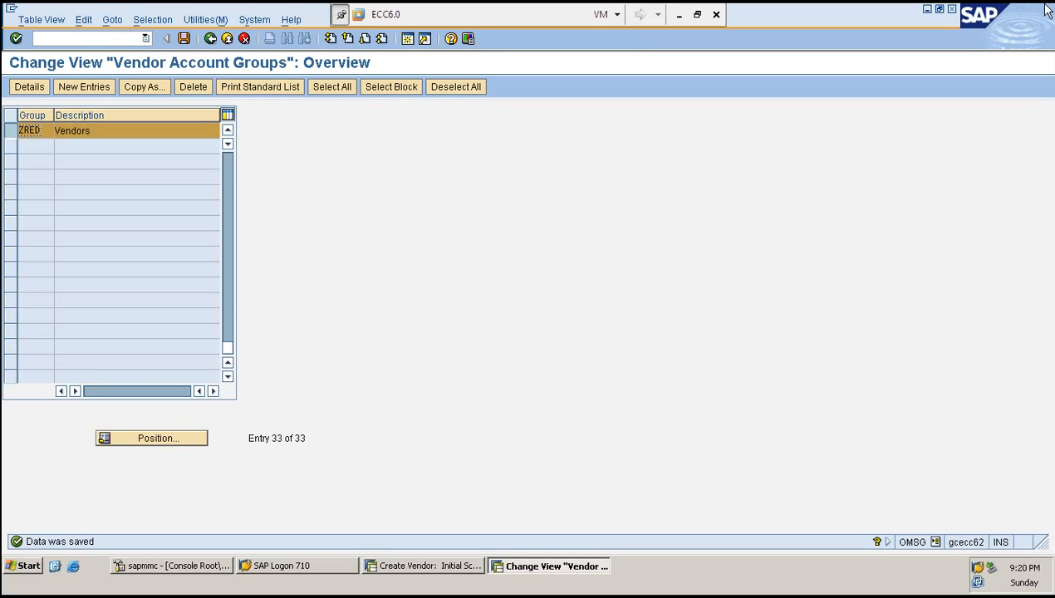
key(F3)
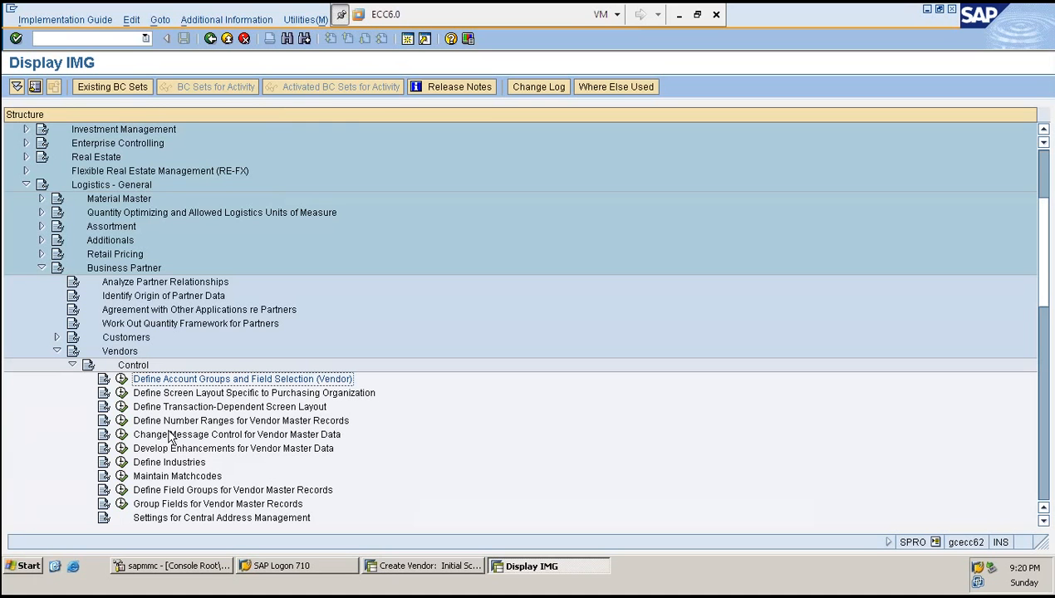
click(121, 421)
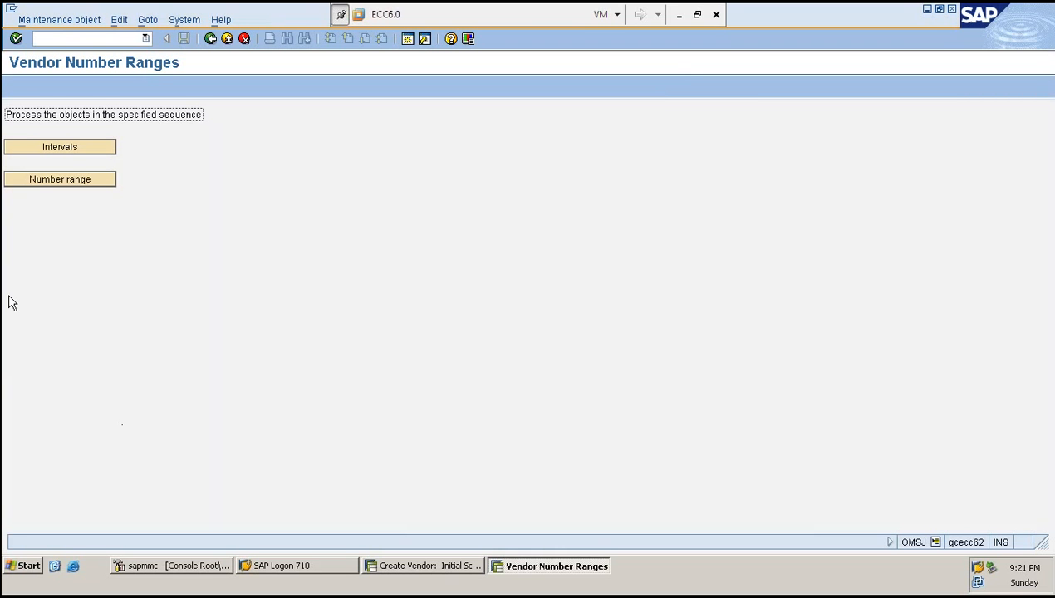
- Review the vendor number range intervals and the account group to number range assignments
click(93, 148)
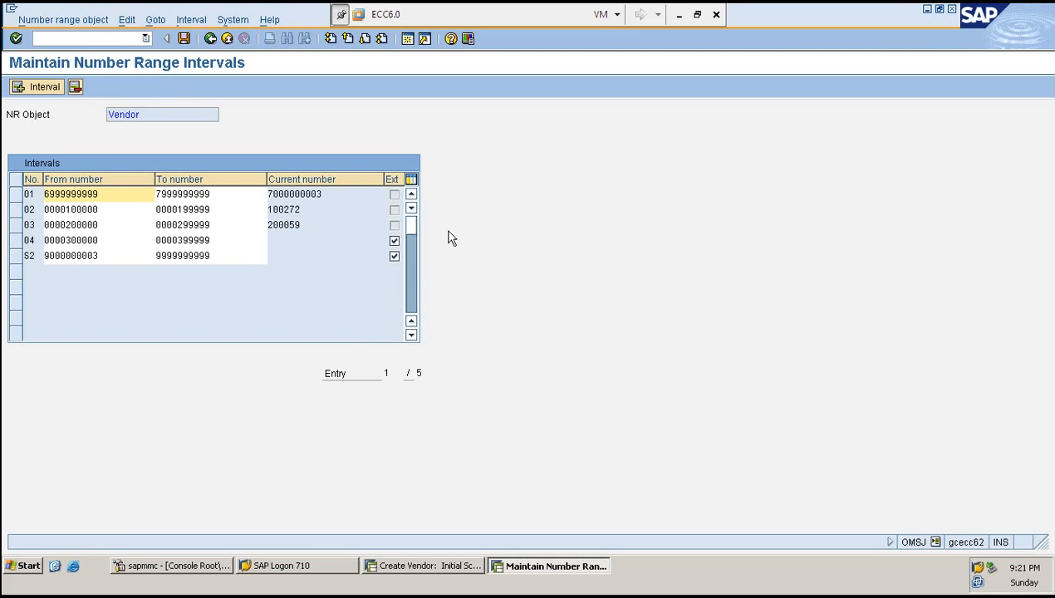
key(F3)
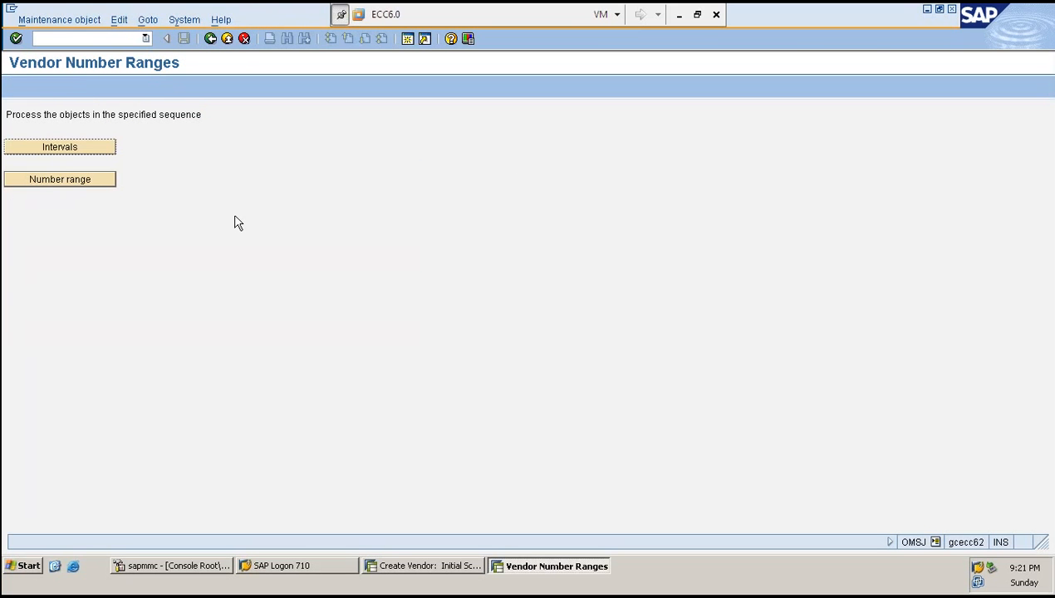
click(63, 181)
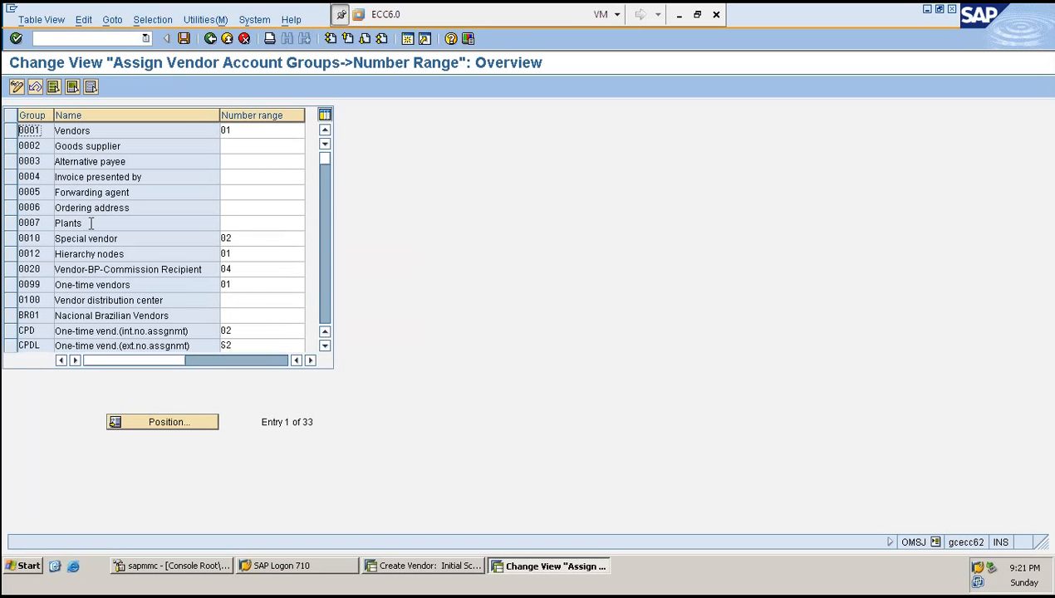
scroll(86, 222, down, 1)
scroll(583, 322, up, 1)
key(F3)
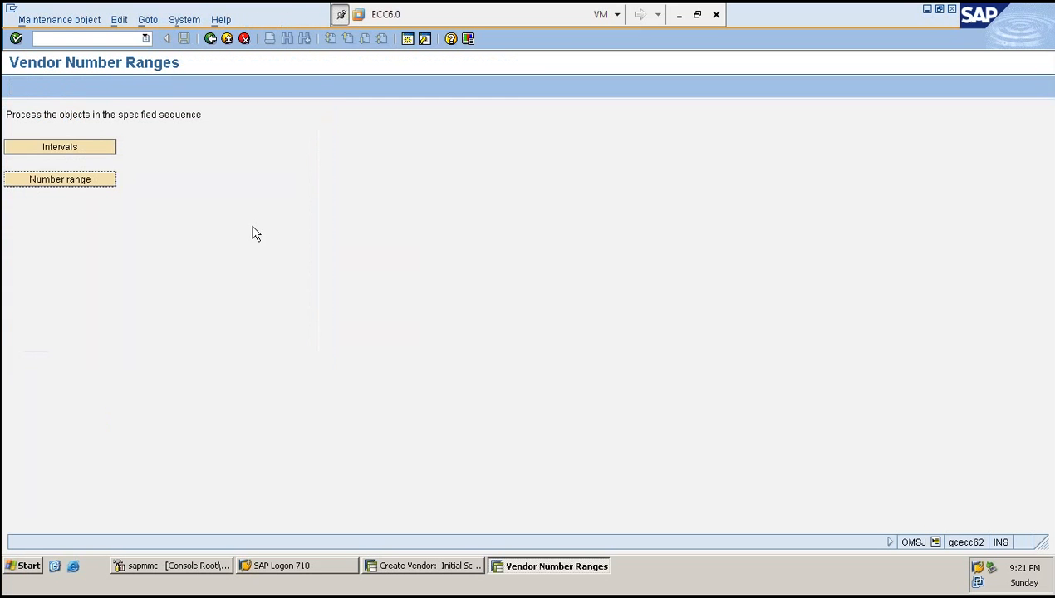
- Start inserting a new vendor number range interval numbered SK
click(67, 154)
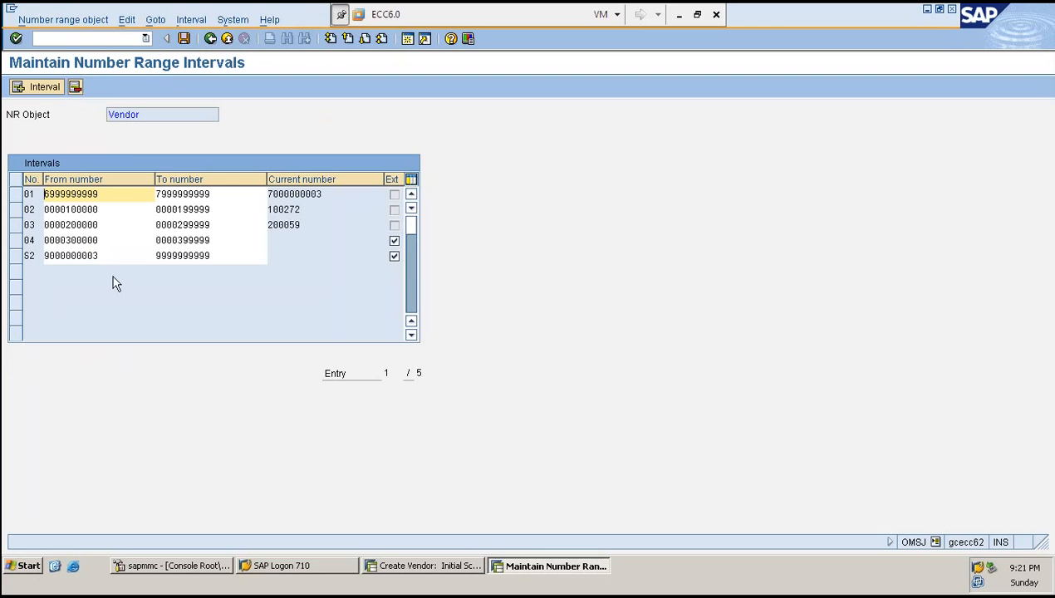
click(31, 89)
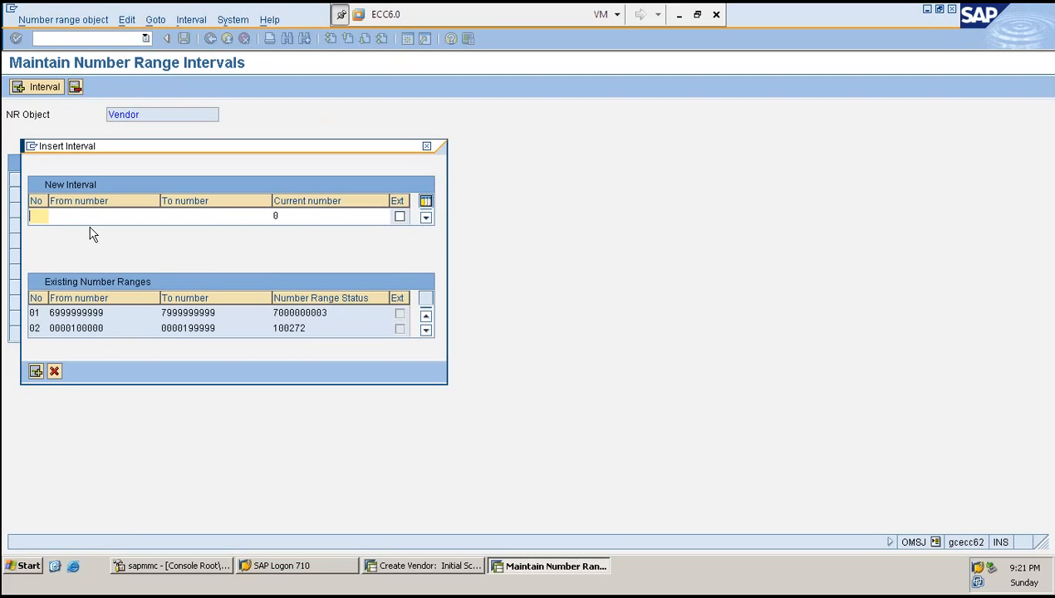
text(SK)
key(BackSpace)
key(BackSpace)
scroll(80, 320, down, 2)
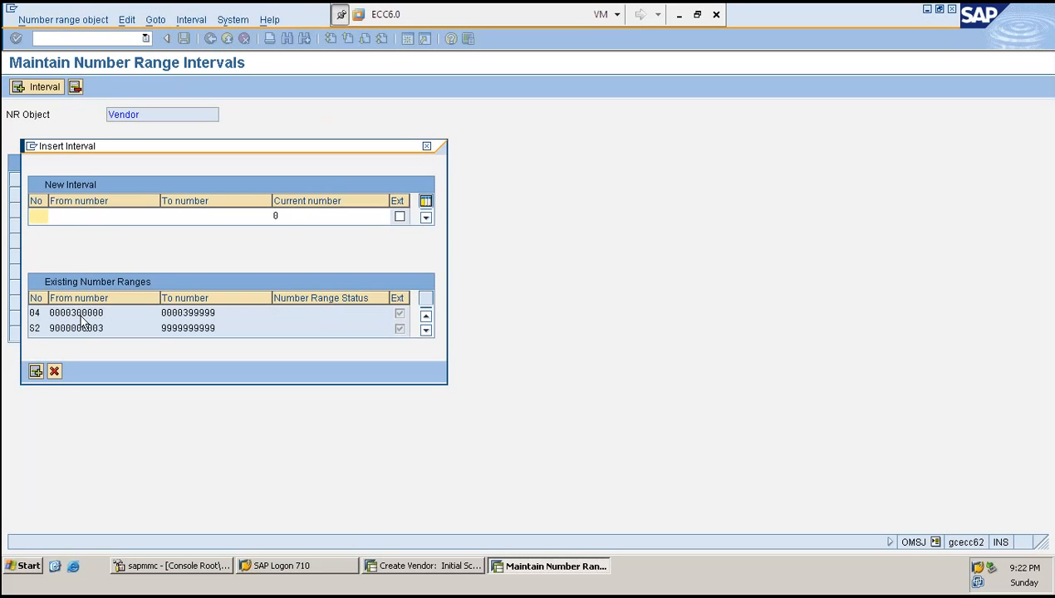
scroll(81, 318, down, 1)
scroll(81, 318, up, 1)
scroll(82, 318, down, 1)
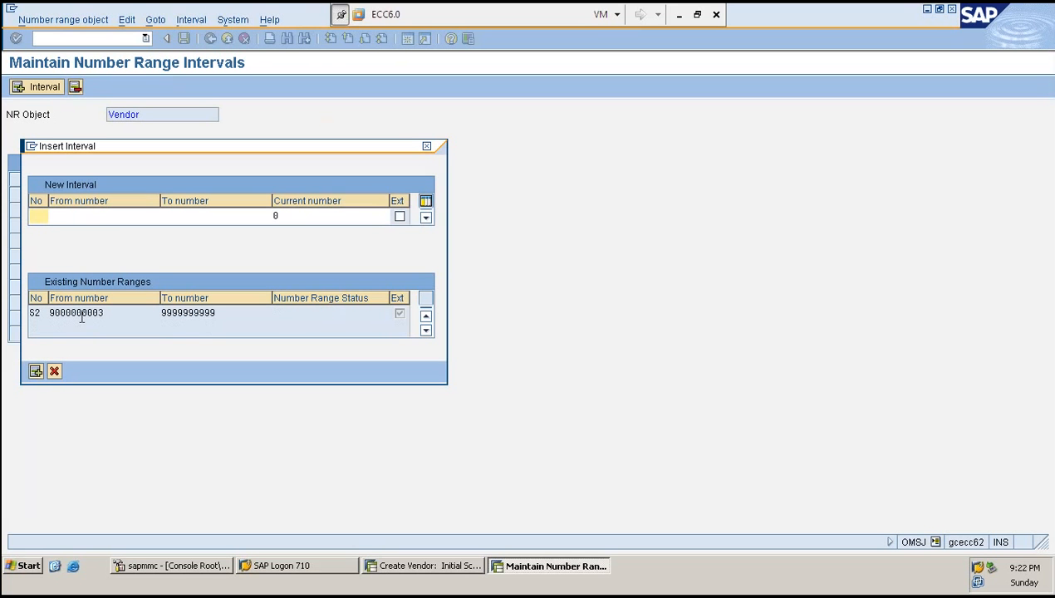
click(249, 315)
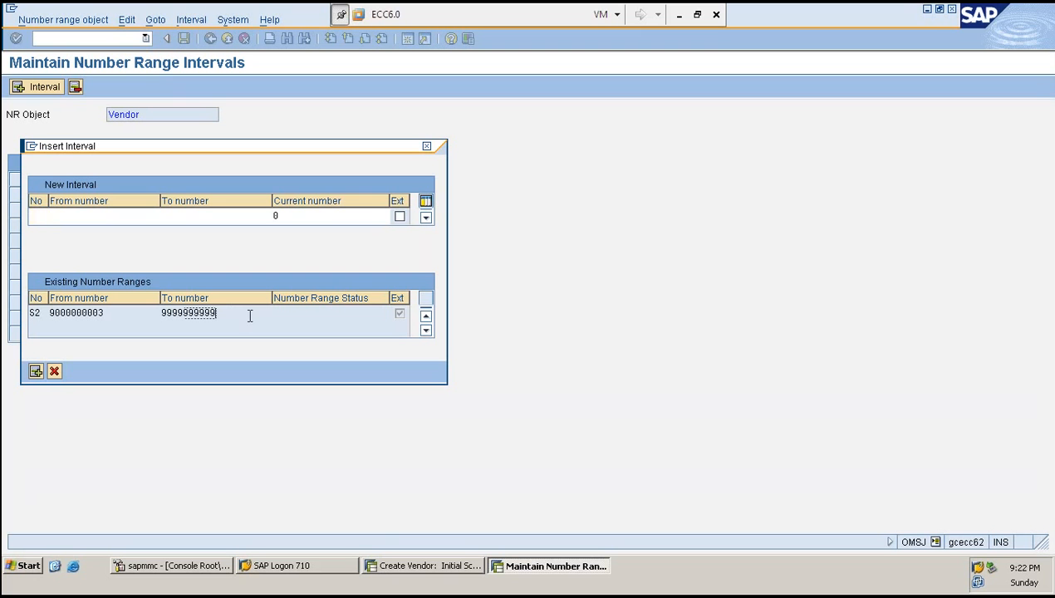
click(34, 216)
text(SK)
key(Tab)
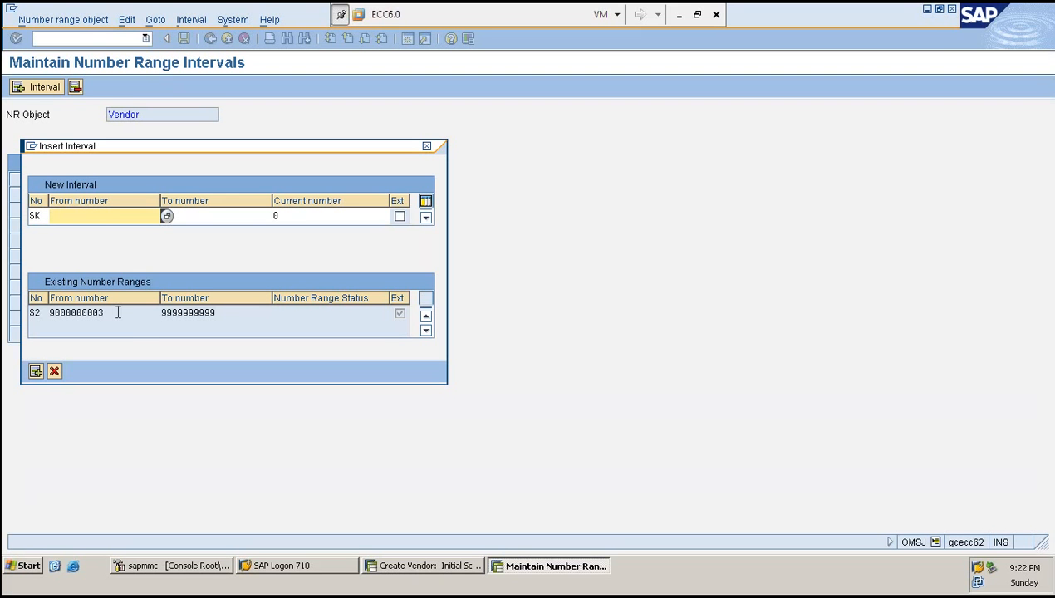
drag(127, 313, 43, 313)
key(ctrl+c)
click(79, 214)
key(ctrl+v)
key(Return)
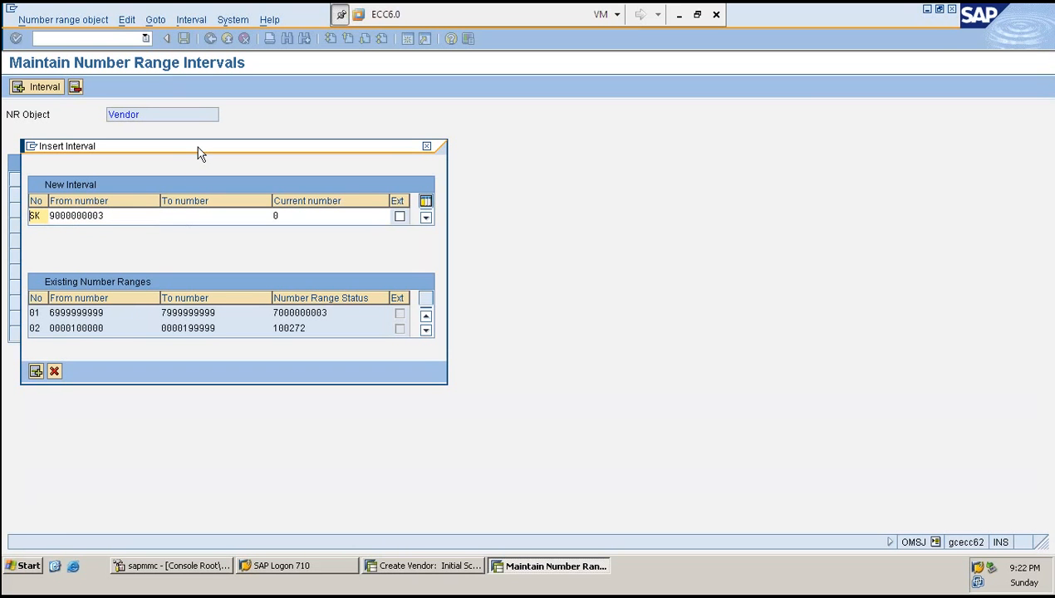
- Compare the new interval with the existing number ranges and widen the interval number column
click(119, 330)
scroll(118, 330, down, 2)
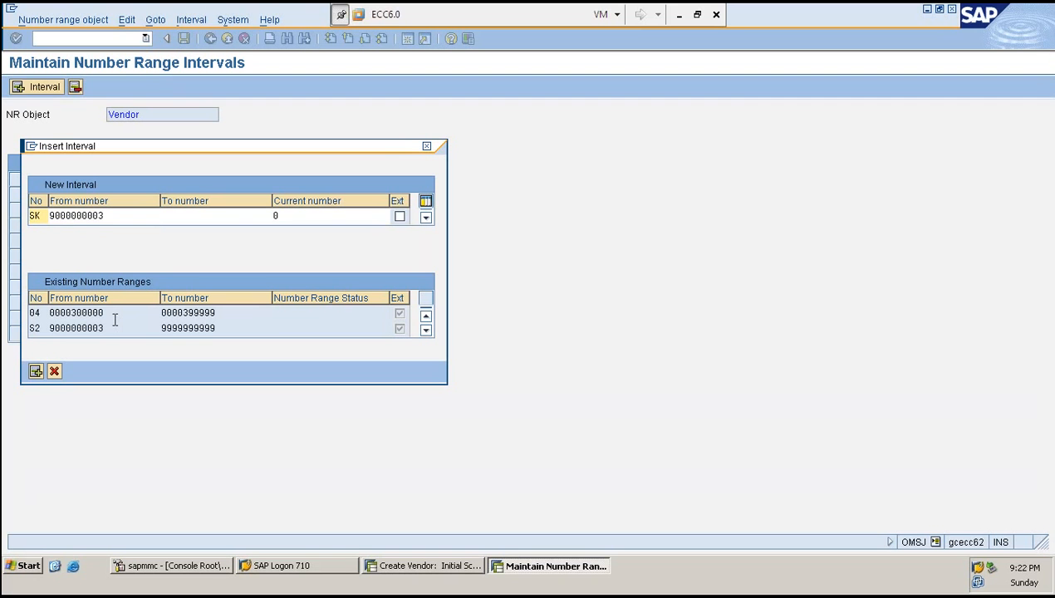
click(116, 311)
scroll(116, 310, up, 2)
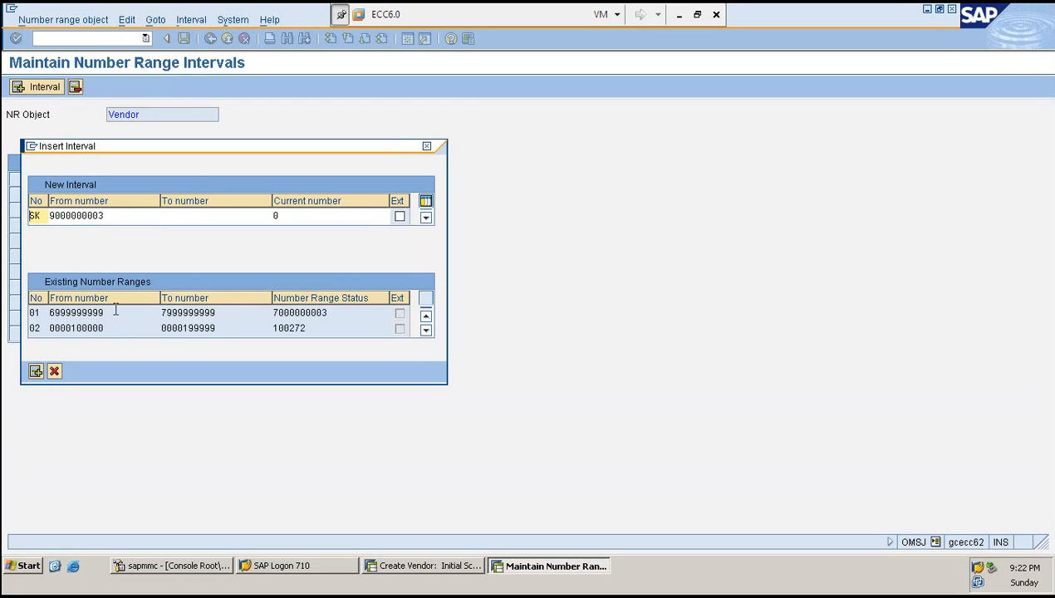
click(120, 215)
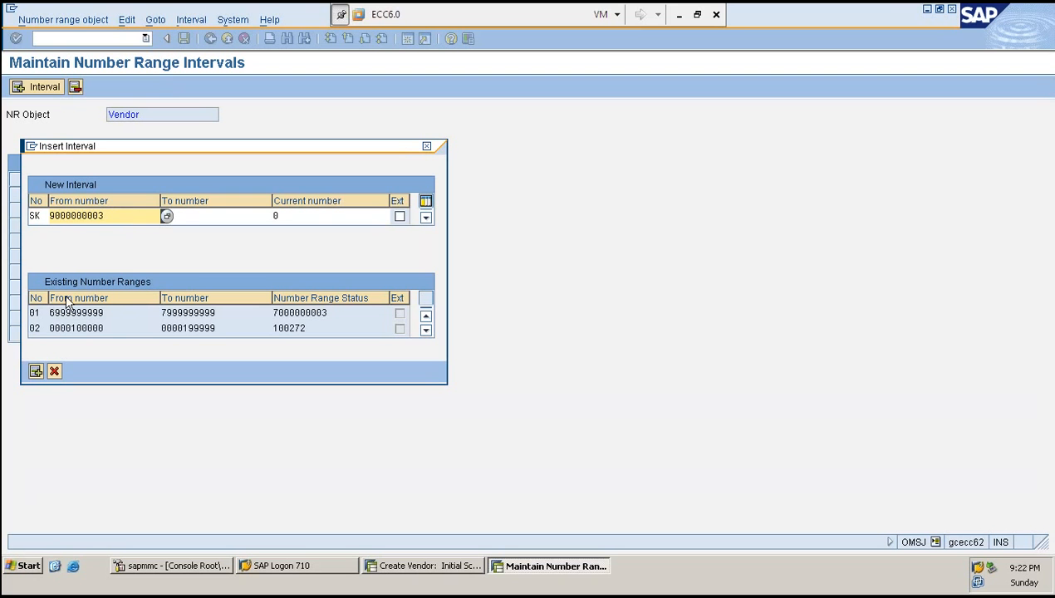
scroll(35, 326, down, 3)
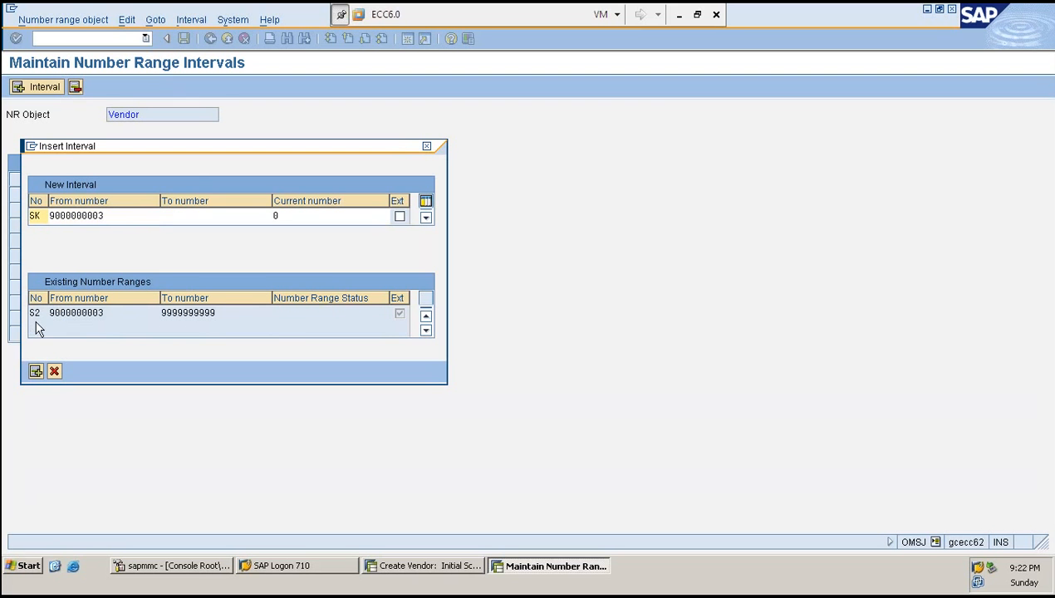
click(109, 216)
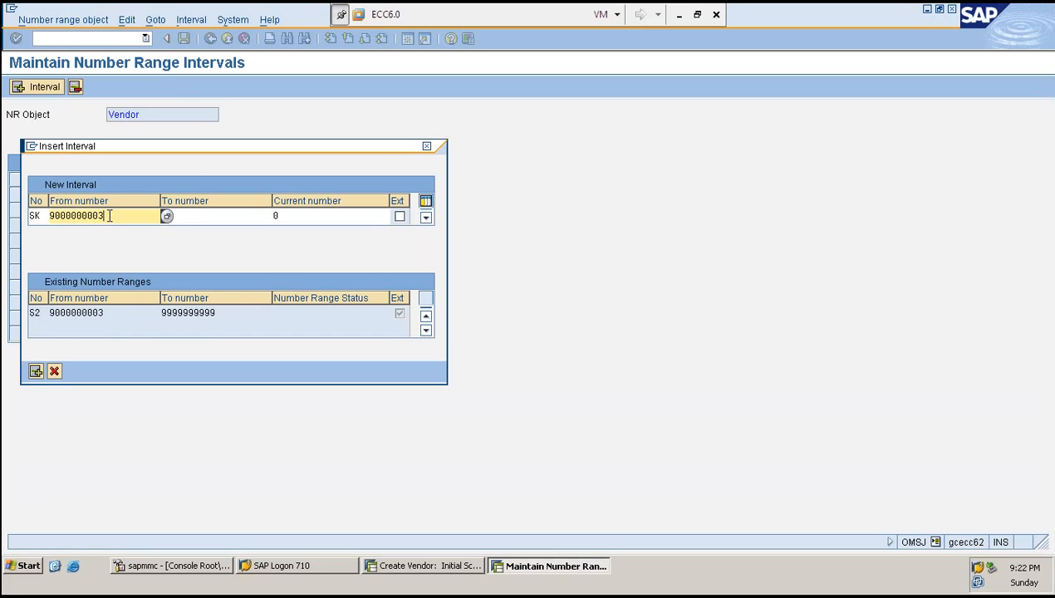
click(42, 214)
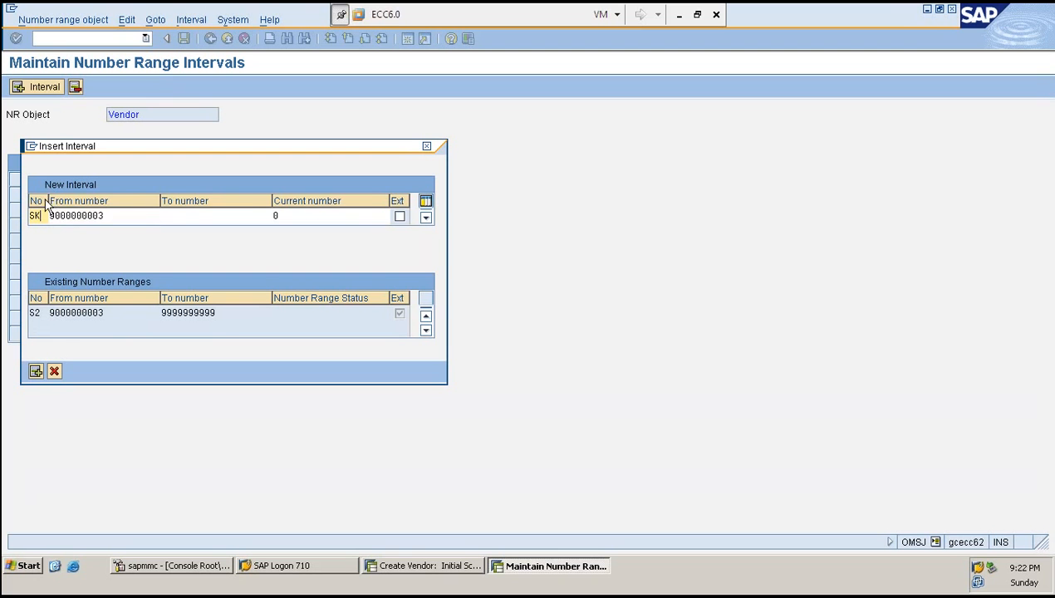
drag(47, 202, 97, 205)
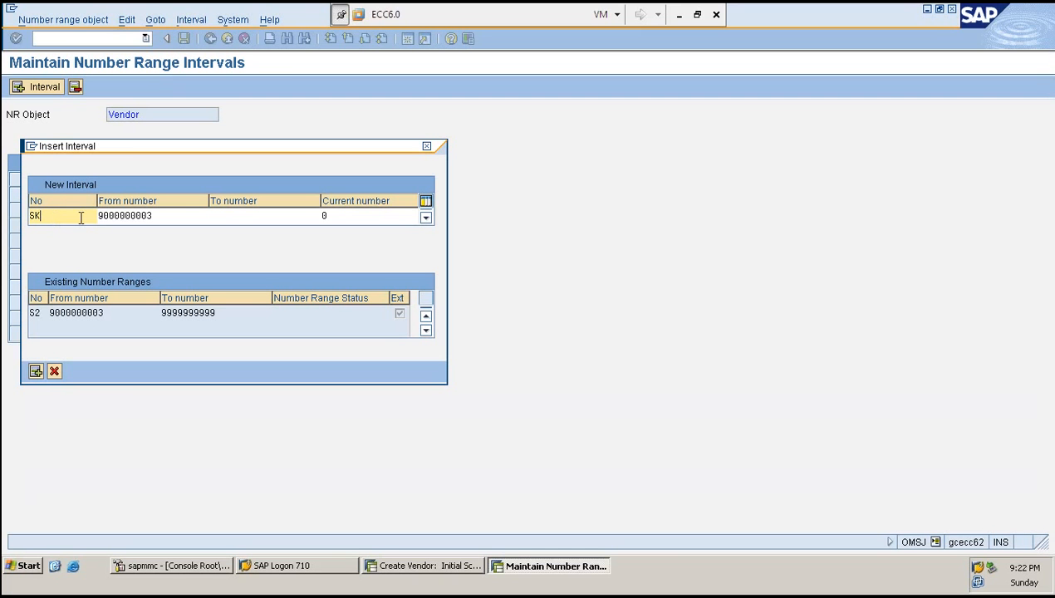
click(160, 214)
click(296, 215)
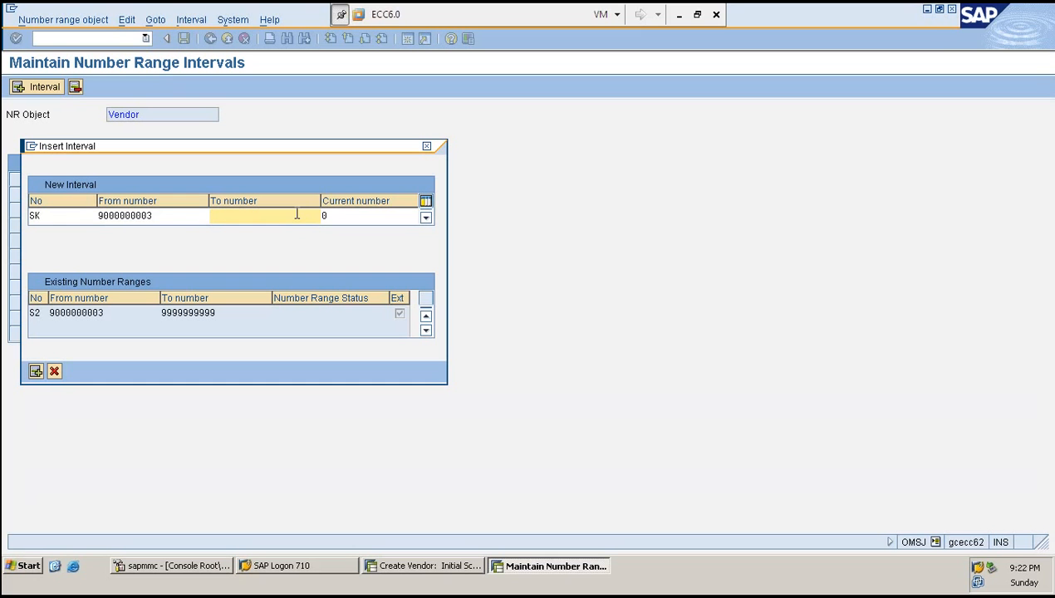
click(51, 215)
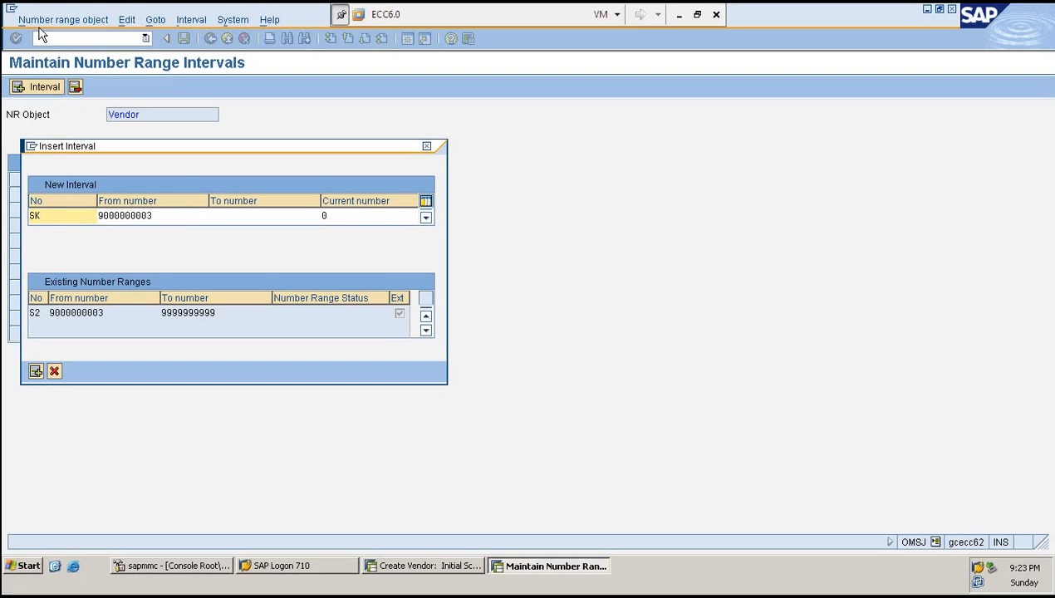
click(169, 215)
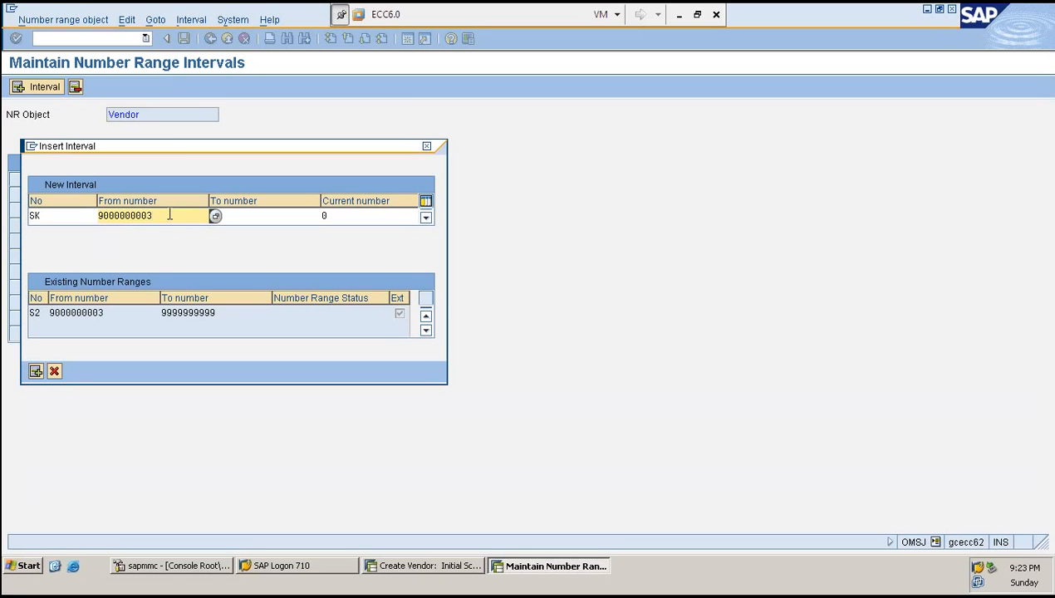
double_click(169, 215)
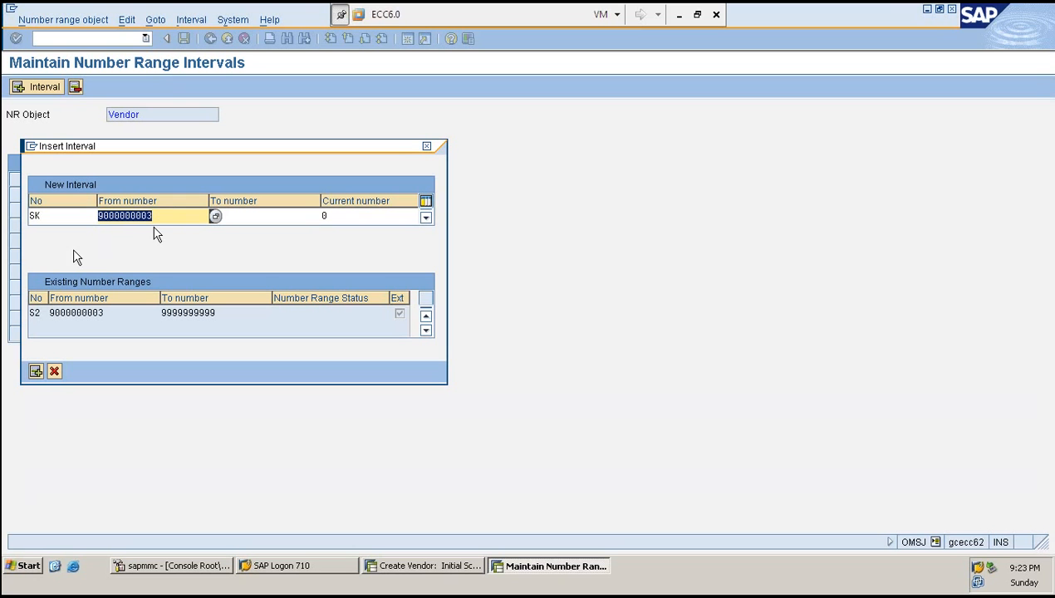
click(101, 215)
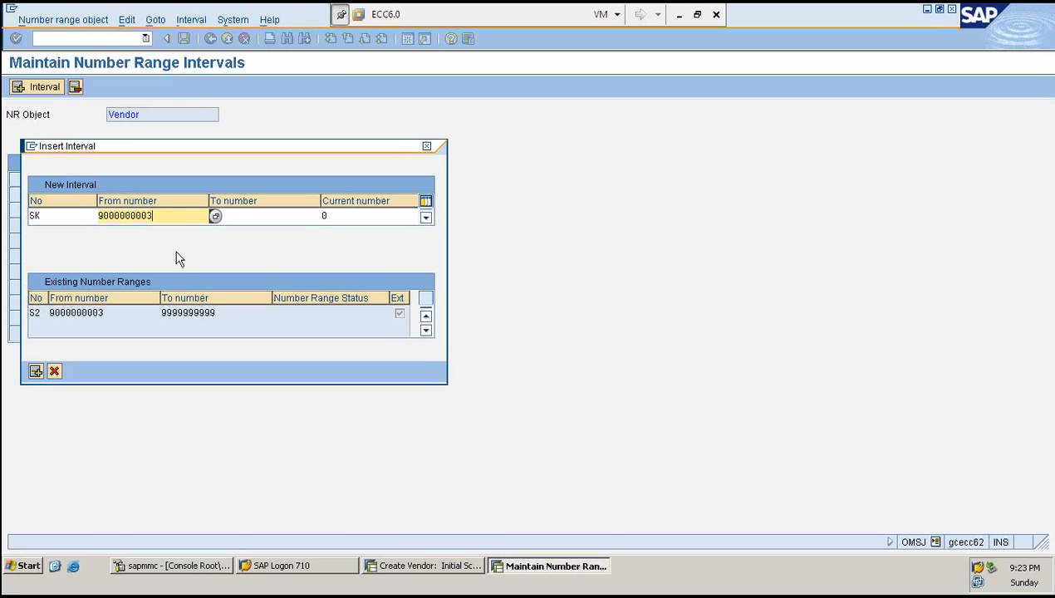
key(BackSpace)
text(1)
key(Delete)
text(0)
key(BackSpace)
text(5)
drag(175, 214, 77, 212)
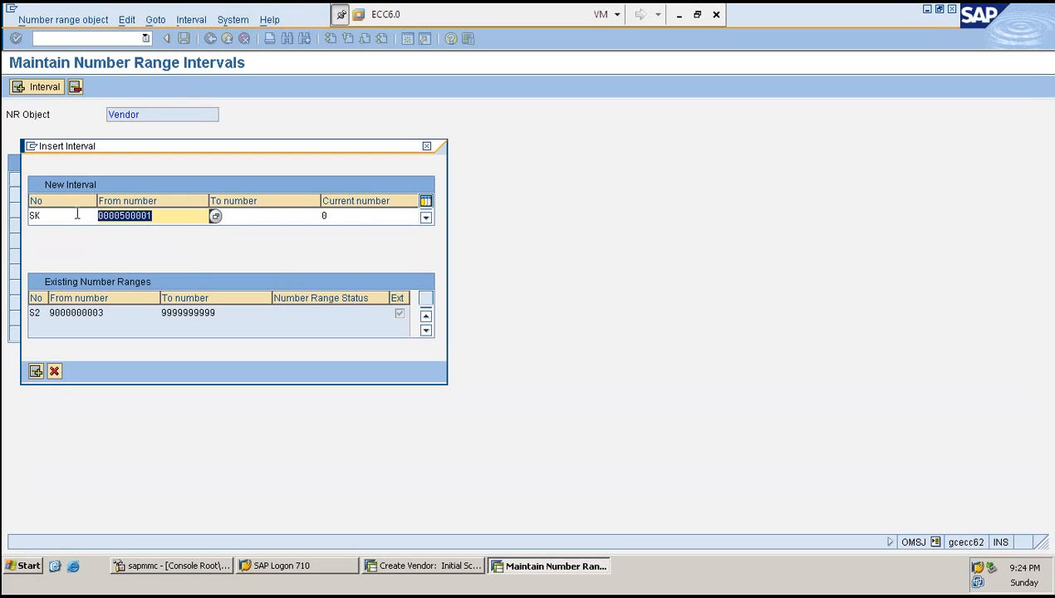
key(ctrl+c)
click(269, 215)
key(ctrl+v)
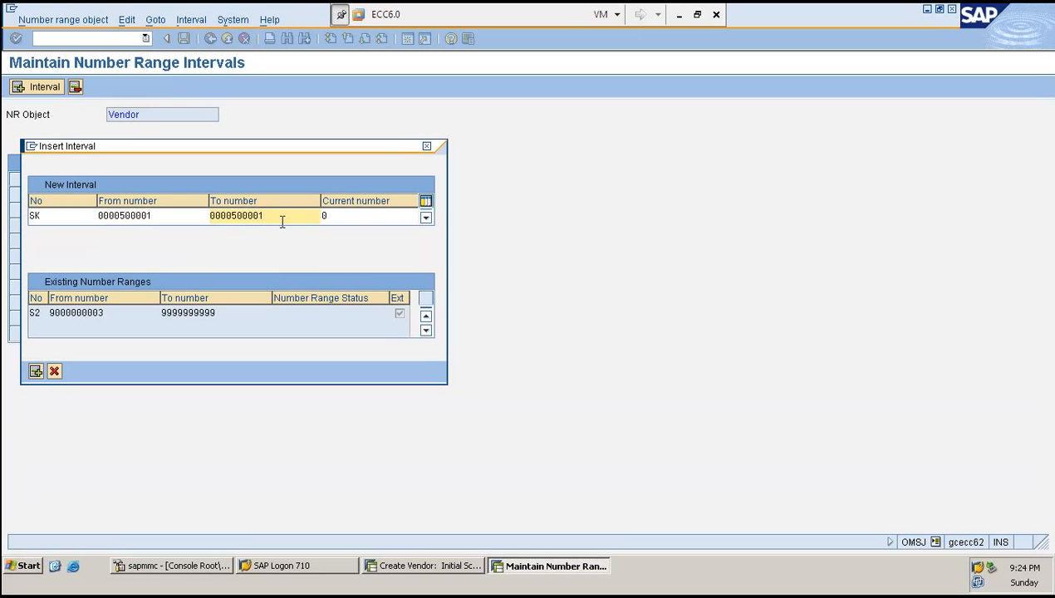
key(BackSpace)
key(BackSpace)
key(BackSpace)
text(999)
- Insert the SK interval into the vendor number range intervals
click(375, 216)
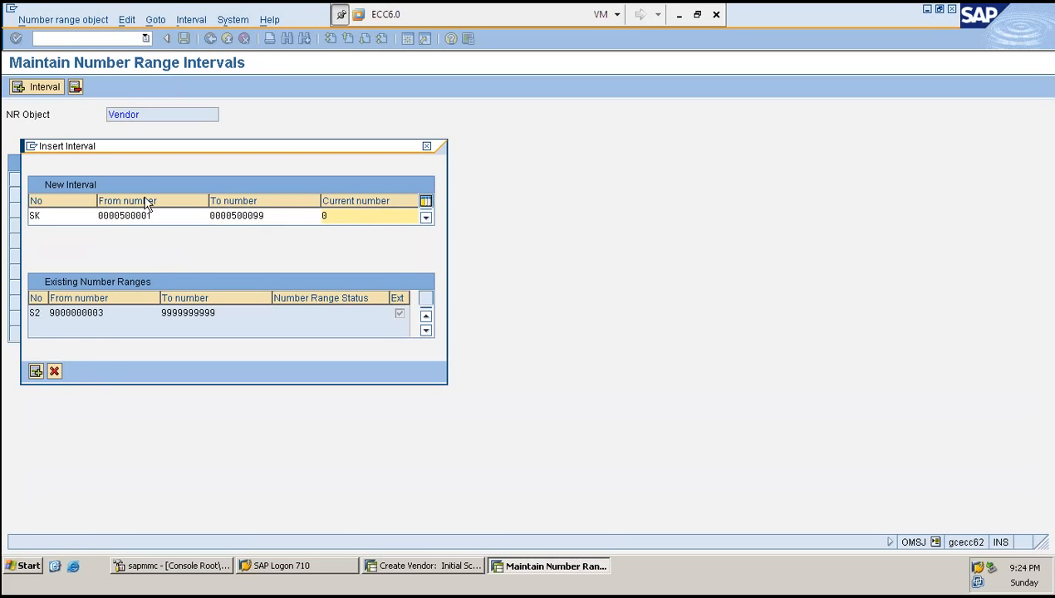
click(133, 277)
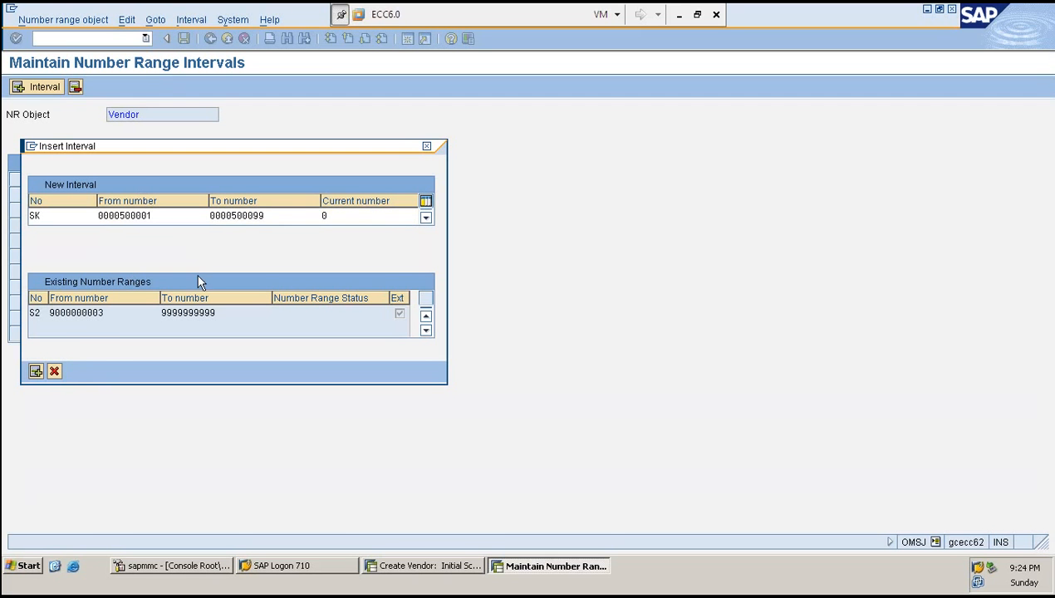
click(164, 218)
key(Return)
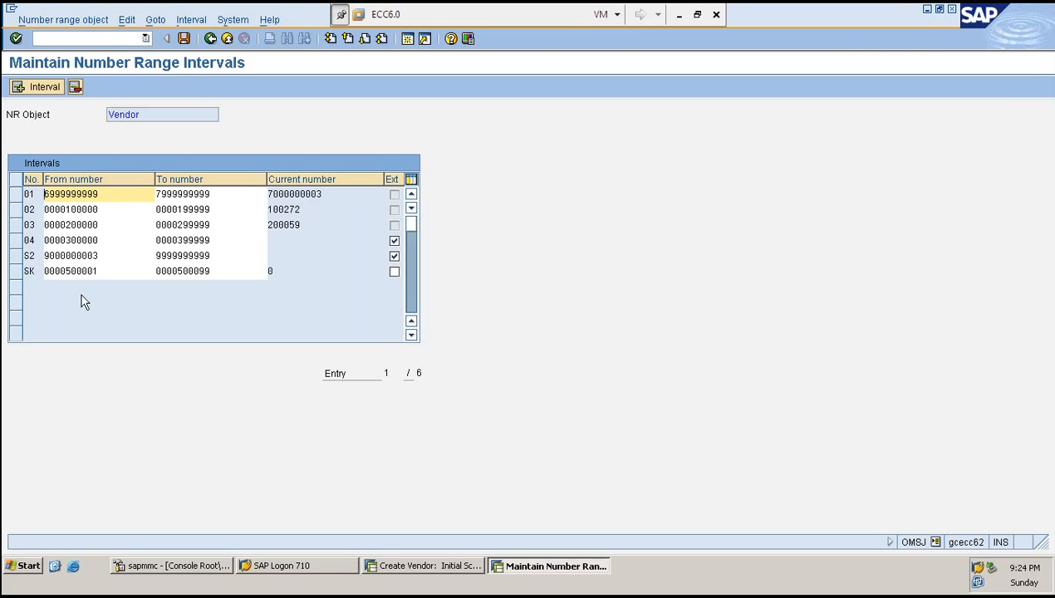
- Save the vendor number range intervals and acknowledge the transport notice
click(18, 271)
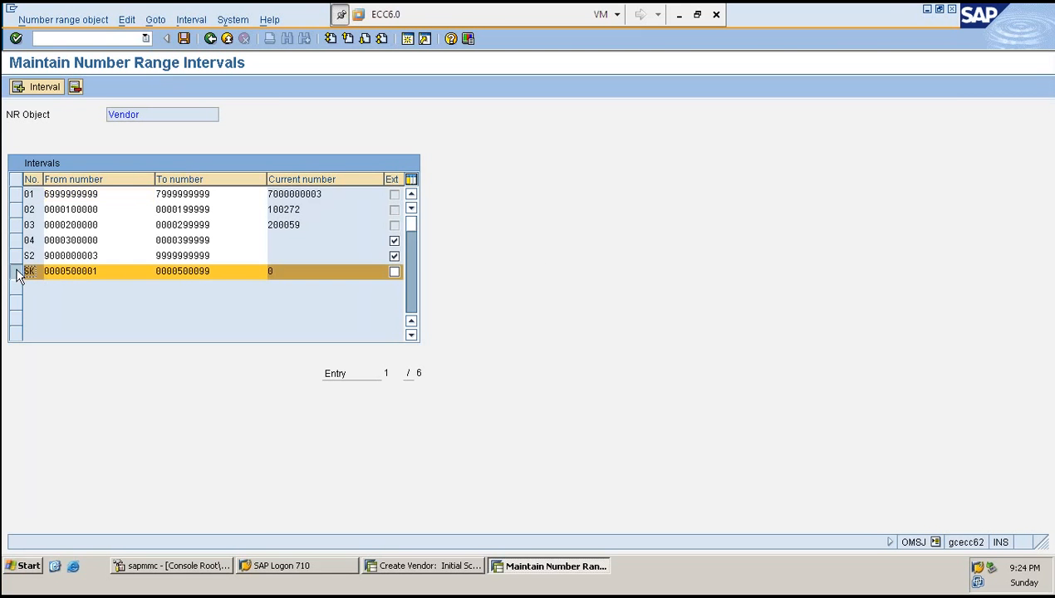
drag(43, 180, 71, 180)
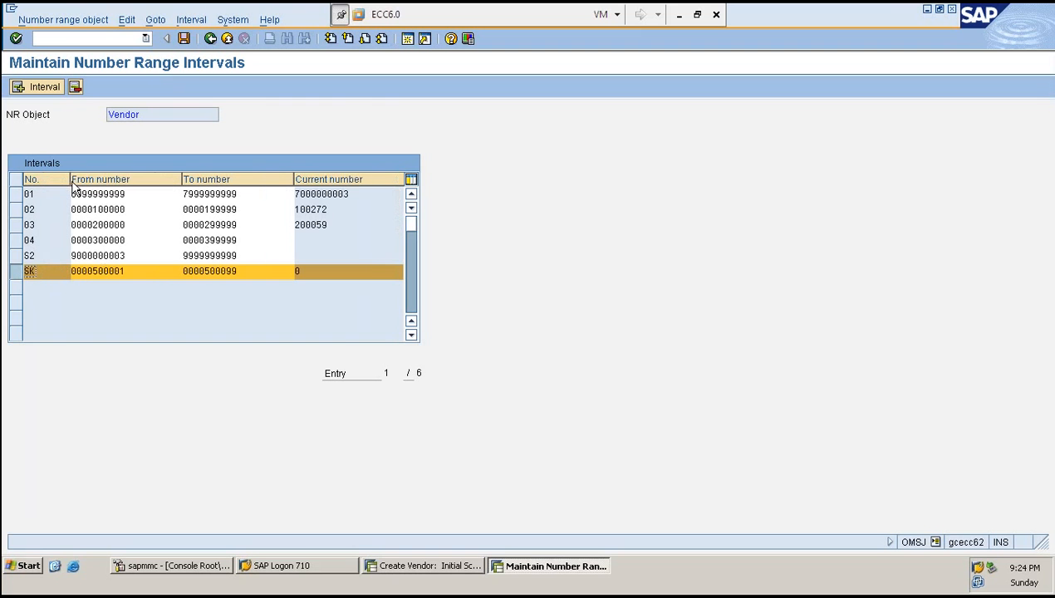
click(134, 271)
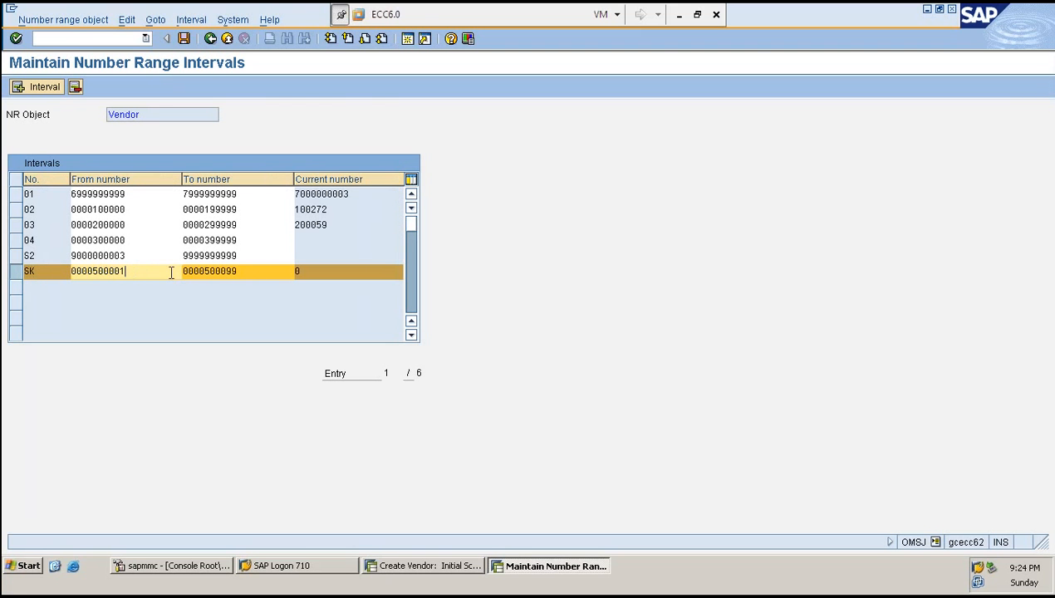
click(245, 274)
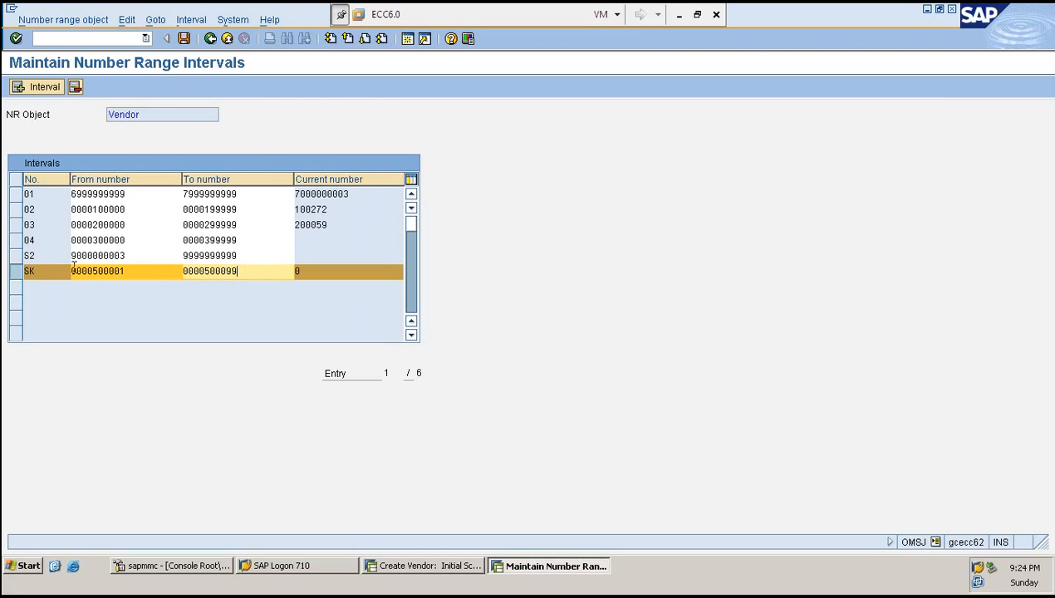
click(53, 268)
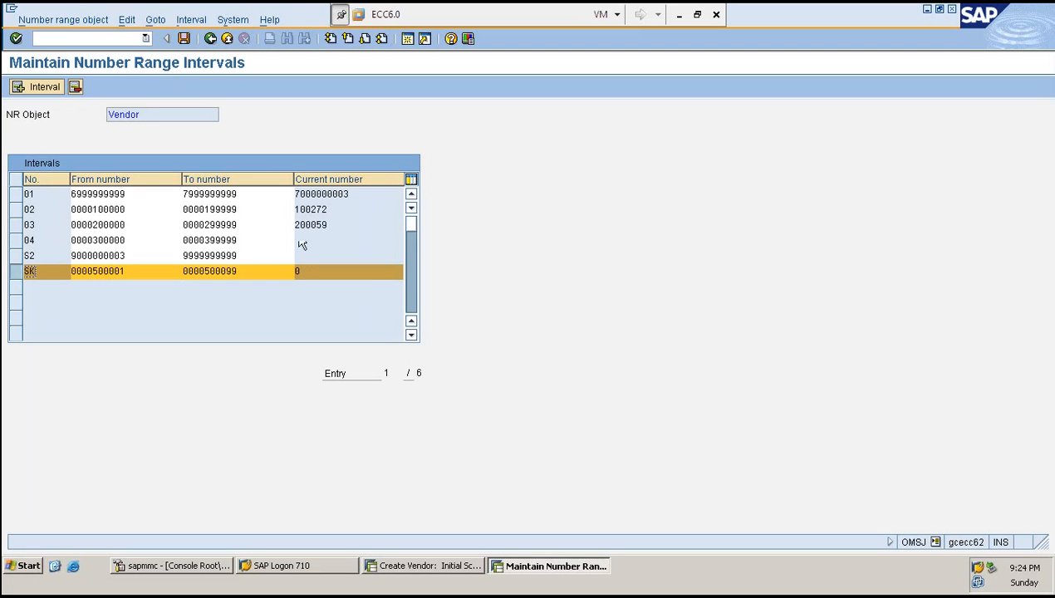
drag(69, 178, 41, 184)
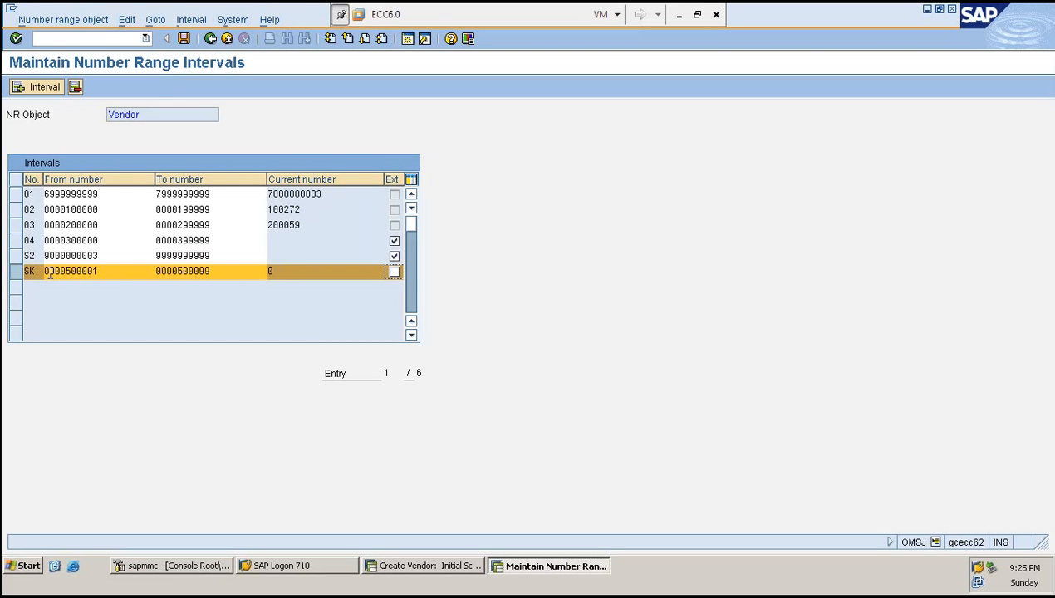
drag(50, 272, 113, 271)
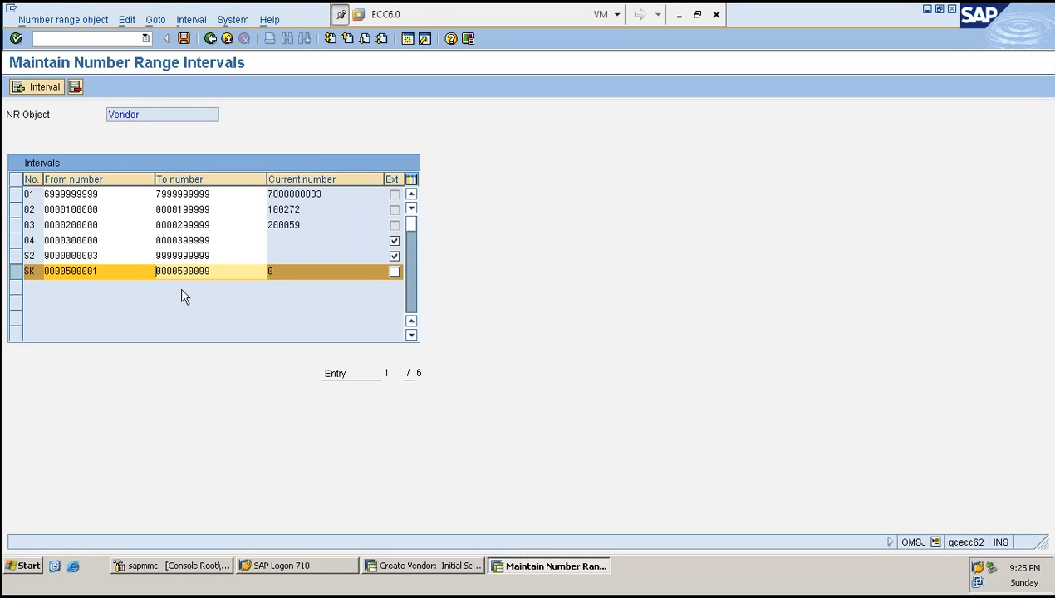
key(Return)
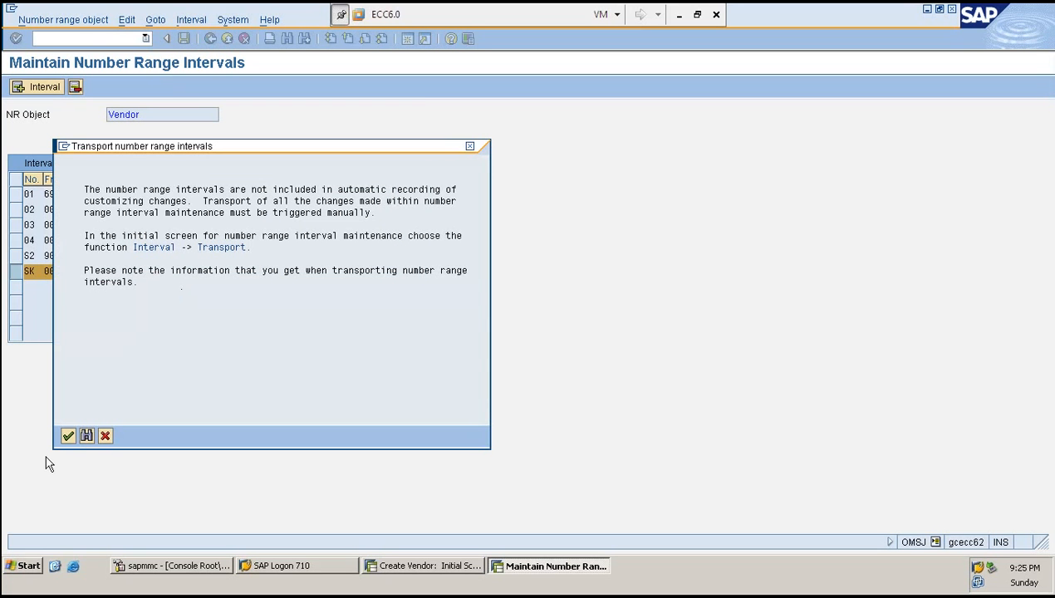
click(68, 435)
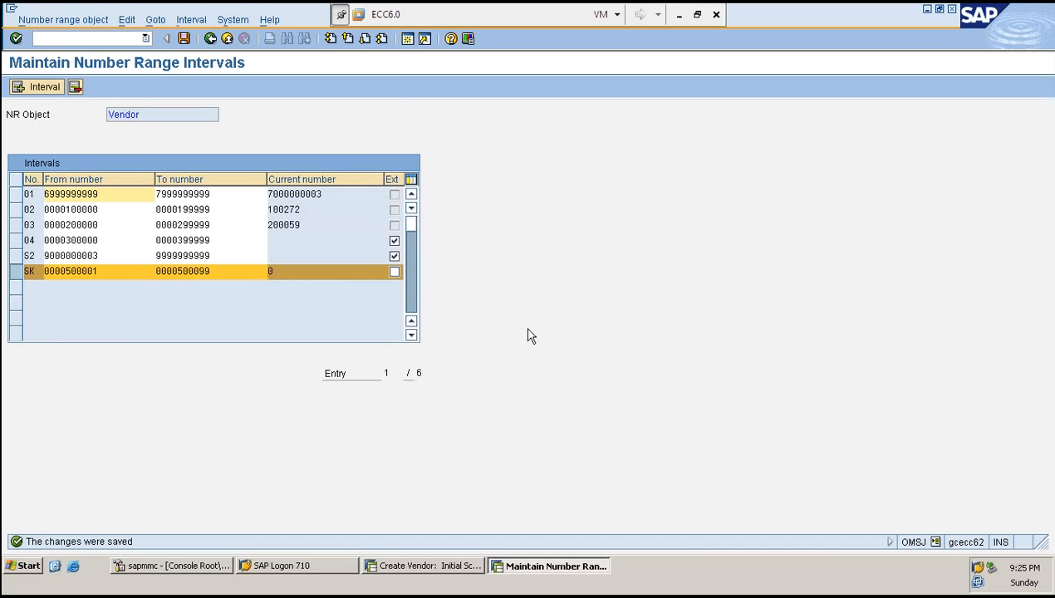
- Return to the account group to number range assignments and check the number range assigned to ZRED
key(F3)
click(70, 180)
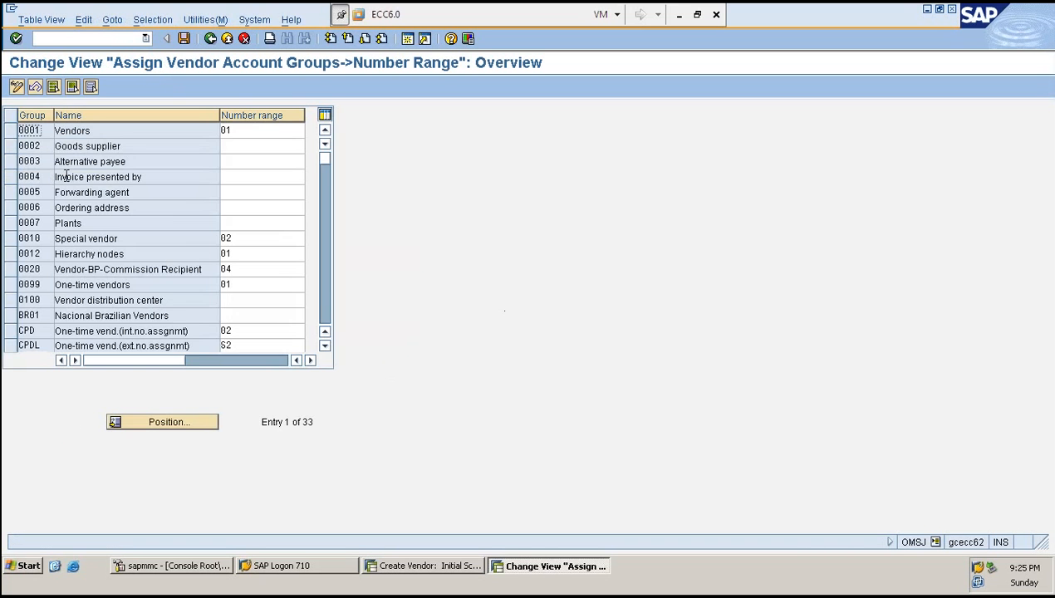
scroll(129, 306, down, 1)
scroll(129, 306, down, 8)
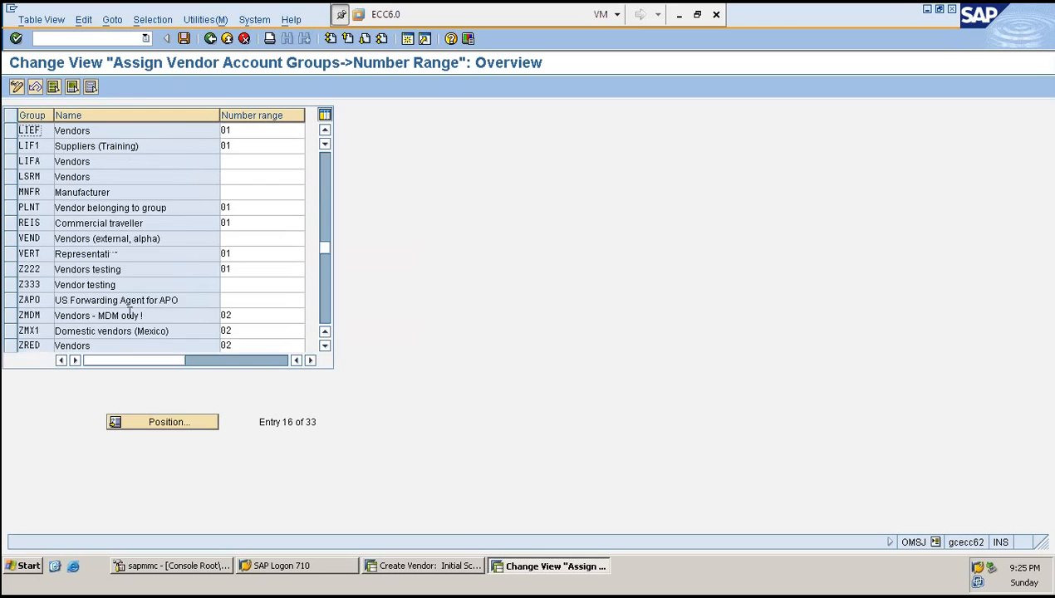
click(37, 253)
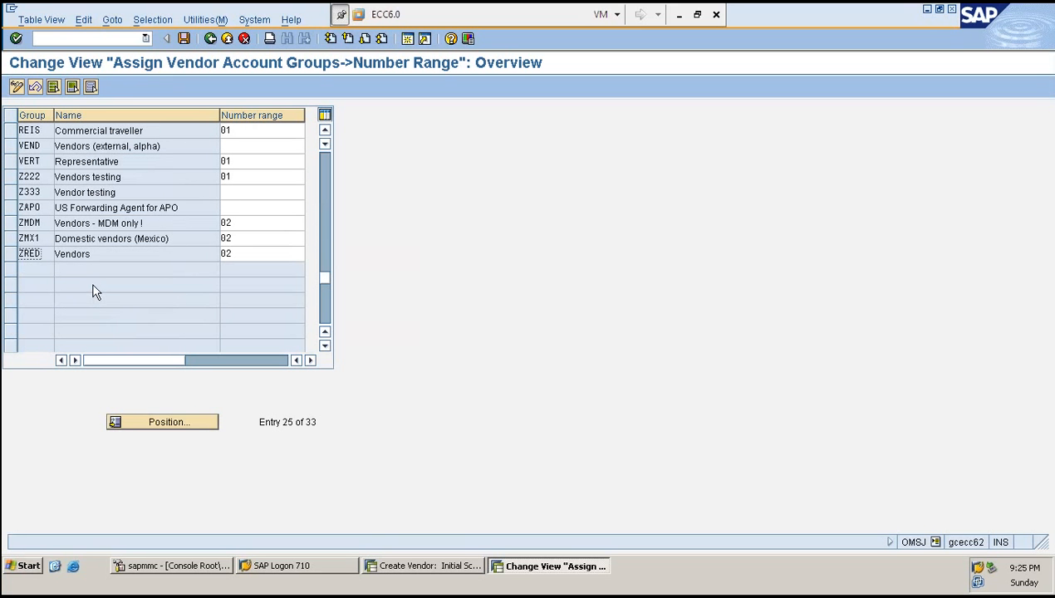
key(Tab)
key(Tab)
key(shift+Tab)
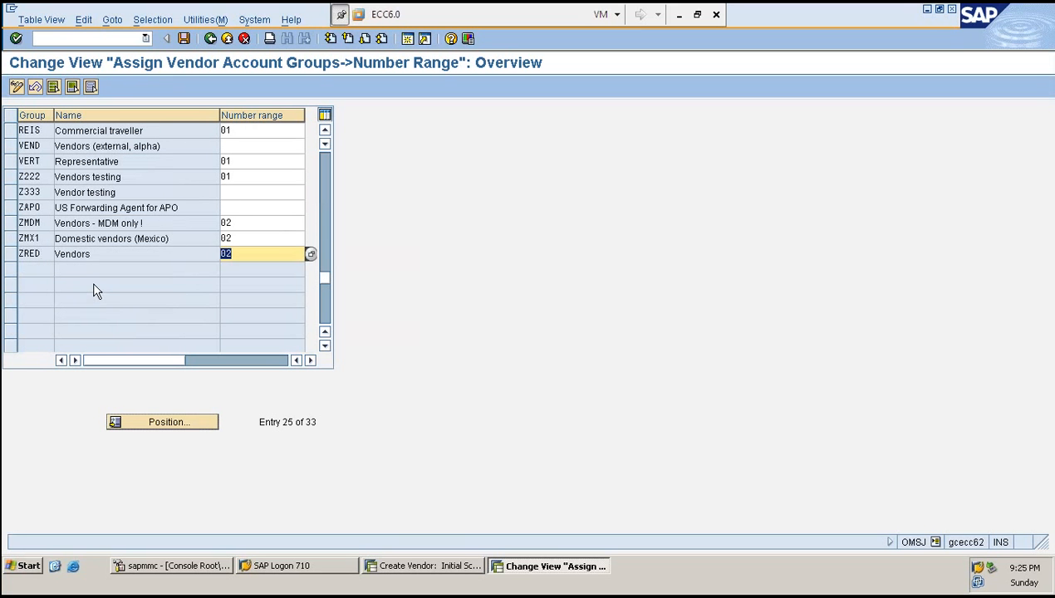
click(238, 251)
key(F3)
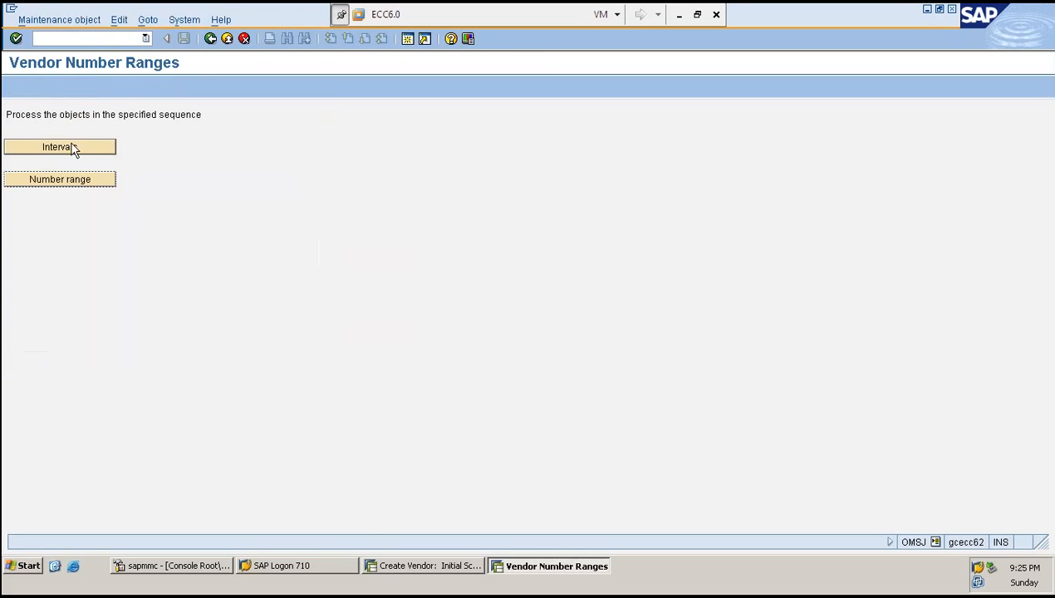
- Open the vendor intervals and compare interval 02 with the vendor just created in the Create Vendor window
click(73, 148)
click(17, 210)
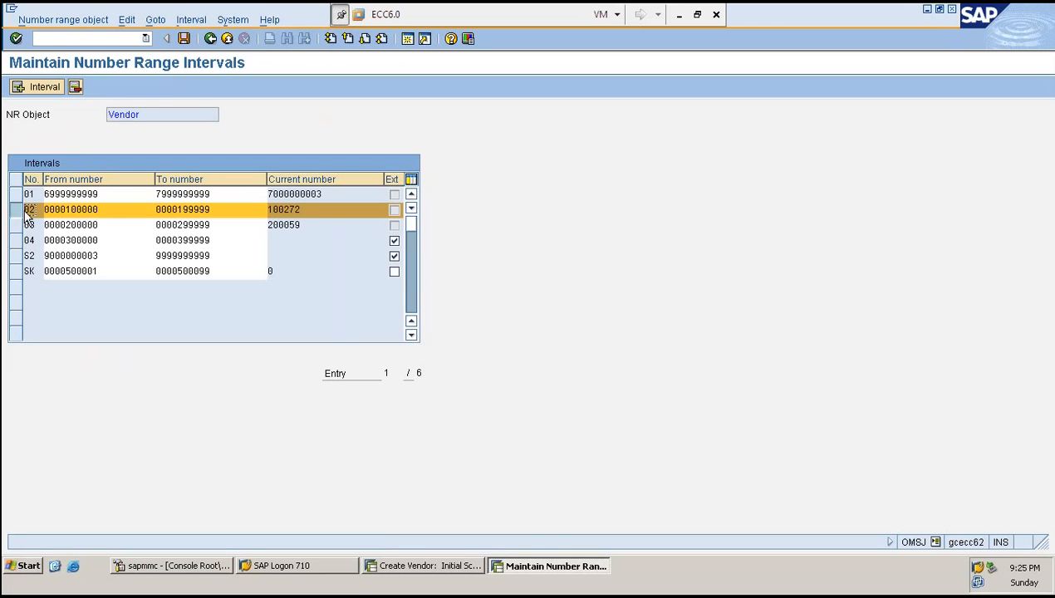
click(420, 566)
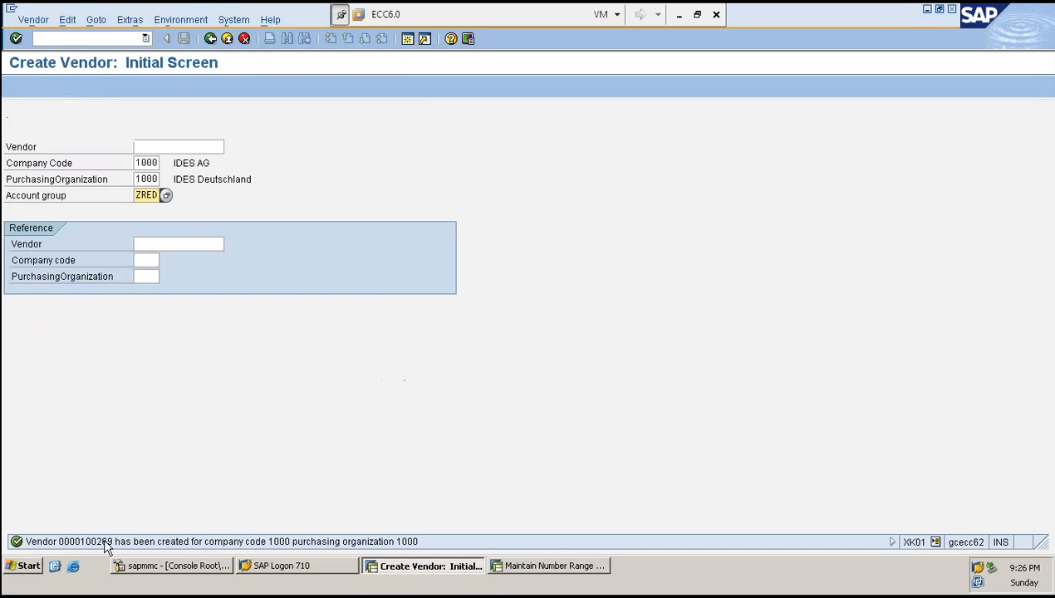
key(alt+Tab)
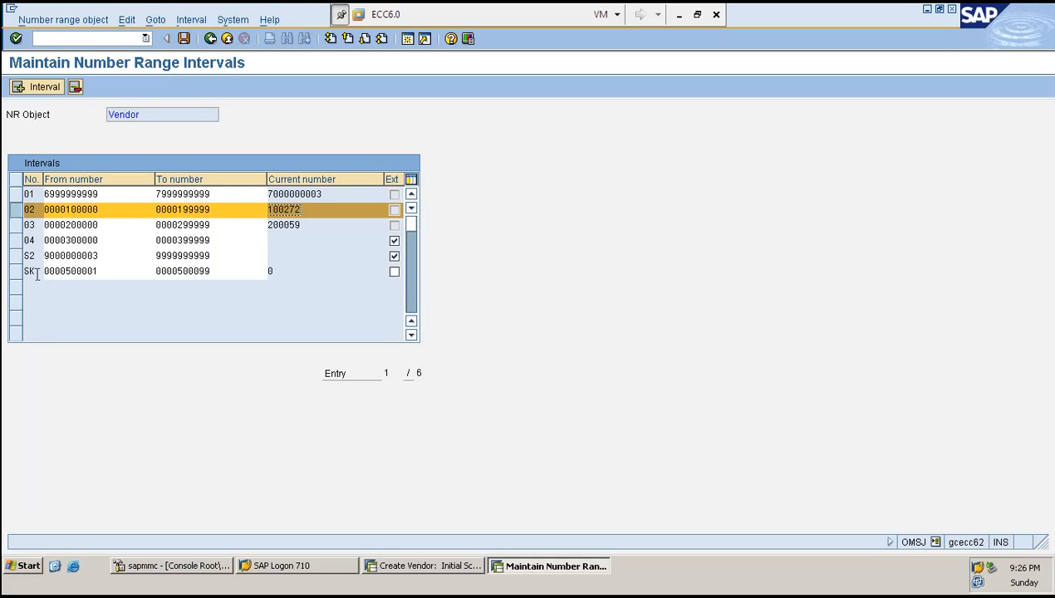
- Assign number range SK to vendor account group ZRED in the account group assignments and save
key(F3)
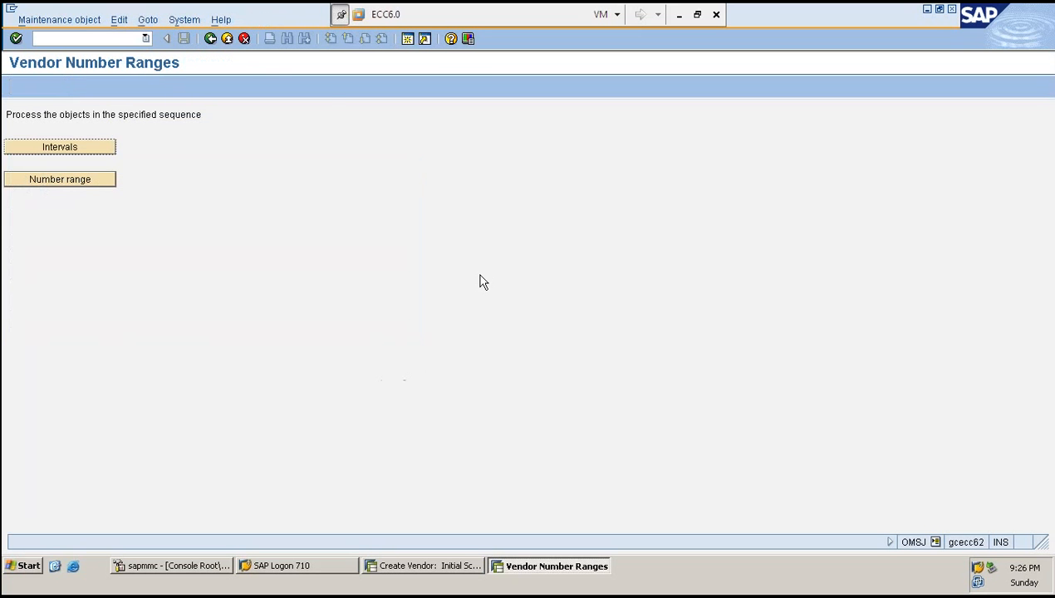
click(83, 182)
scroll(155, 345, down, 2)
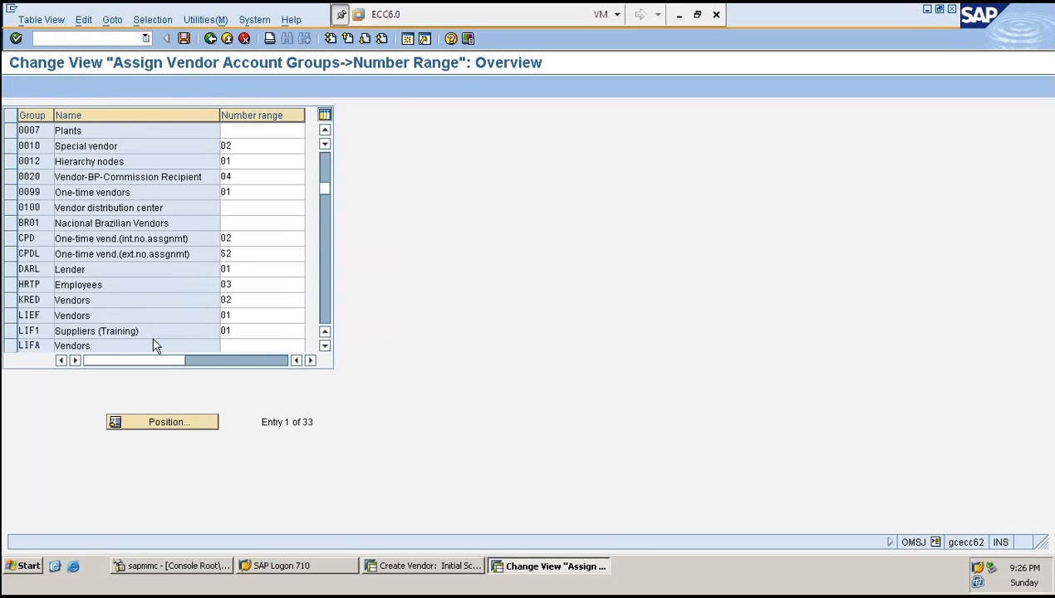
scroll(154, 345, down, 5)
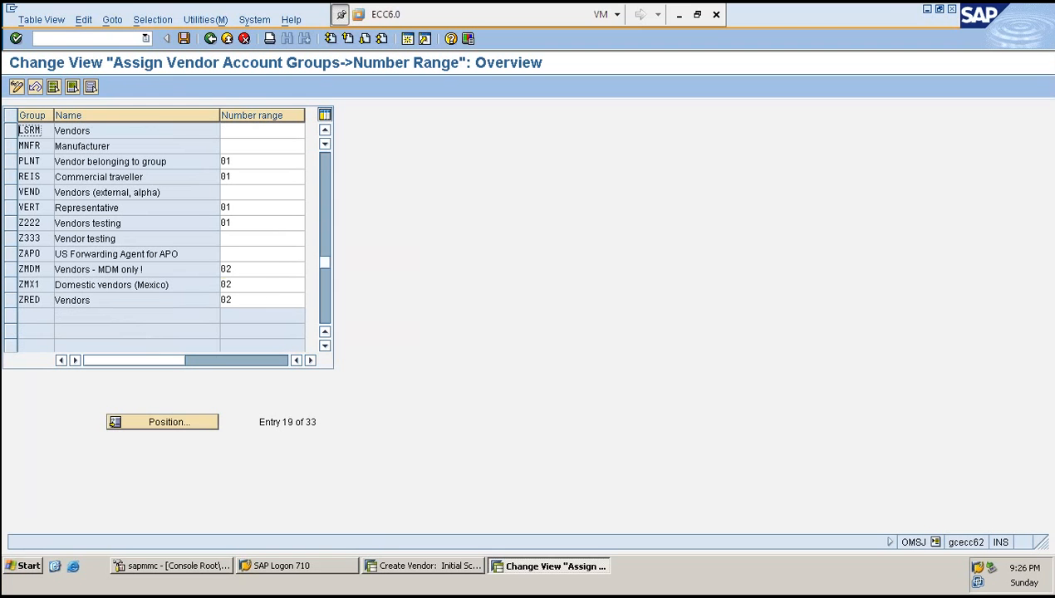
click(235, 297)
double_click(239, 297)
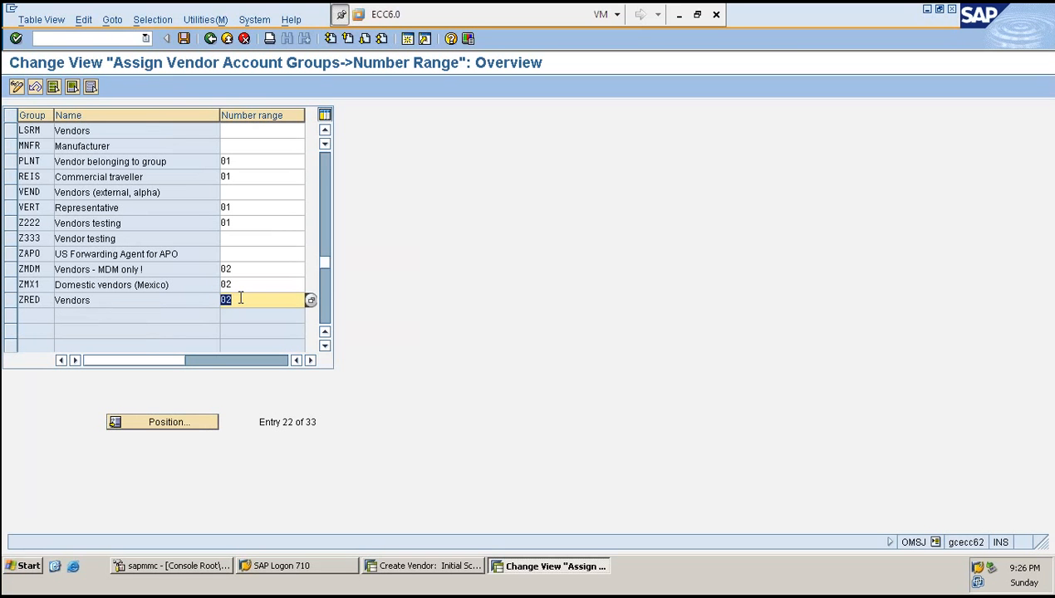
key(Delete)
text(SK)
key(ctrl+s)
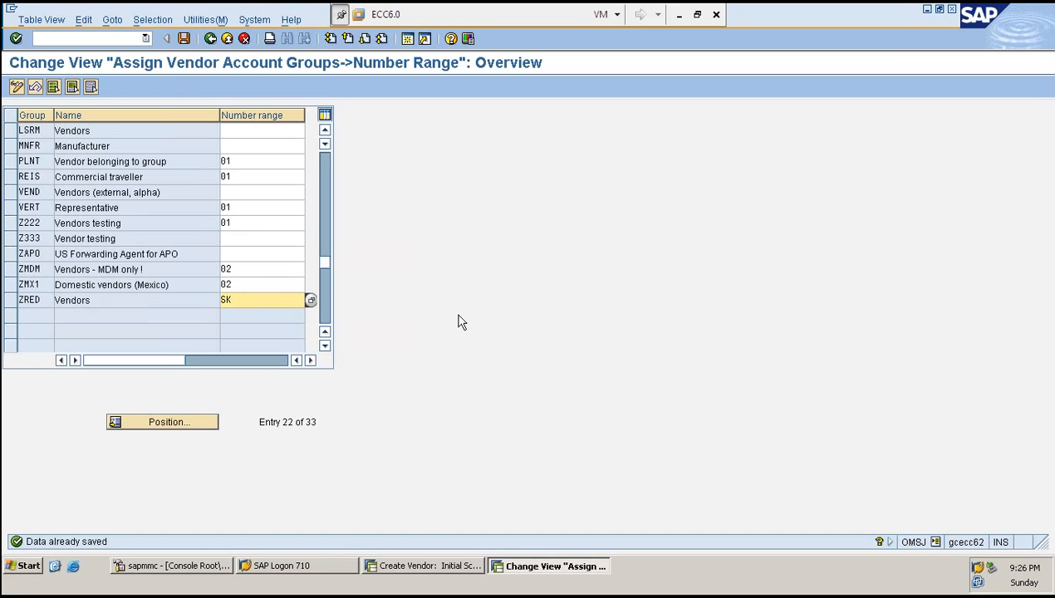
- Start a new ZRED vendor and enter address data: title Company, name HARRY GROUP OF INDUSTRIES, search term H, country IN
key(F3)
click(419, 566)
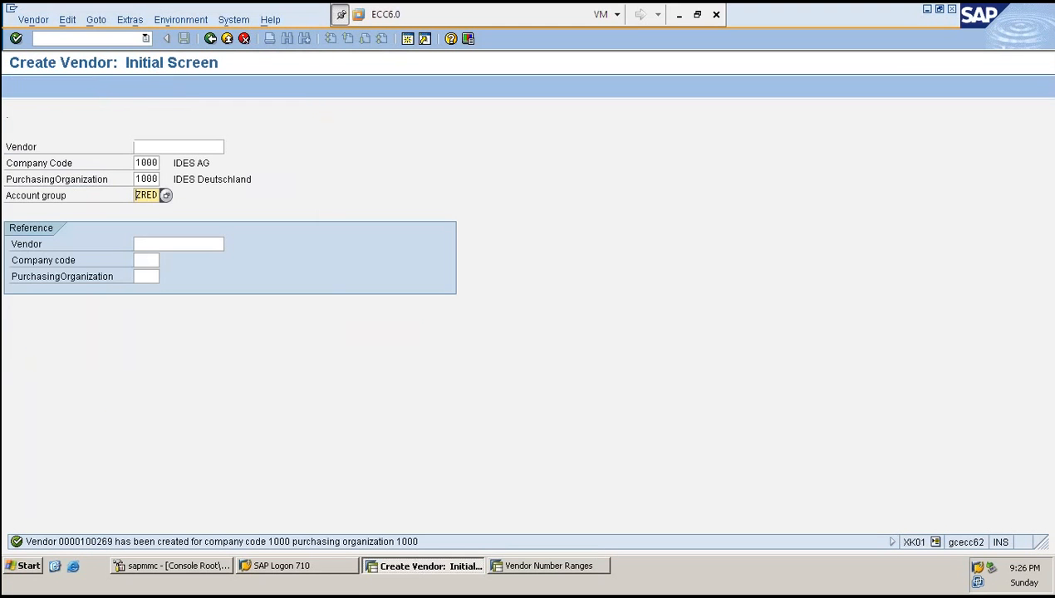
click(83, 35)
text(/NXK01)
key(Return)
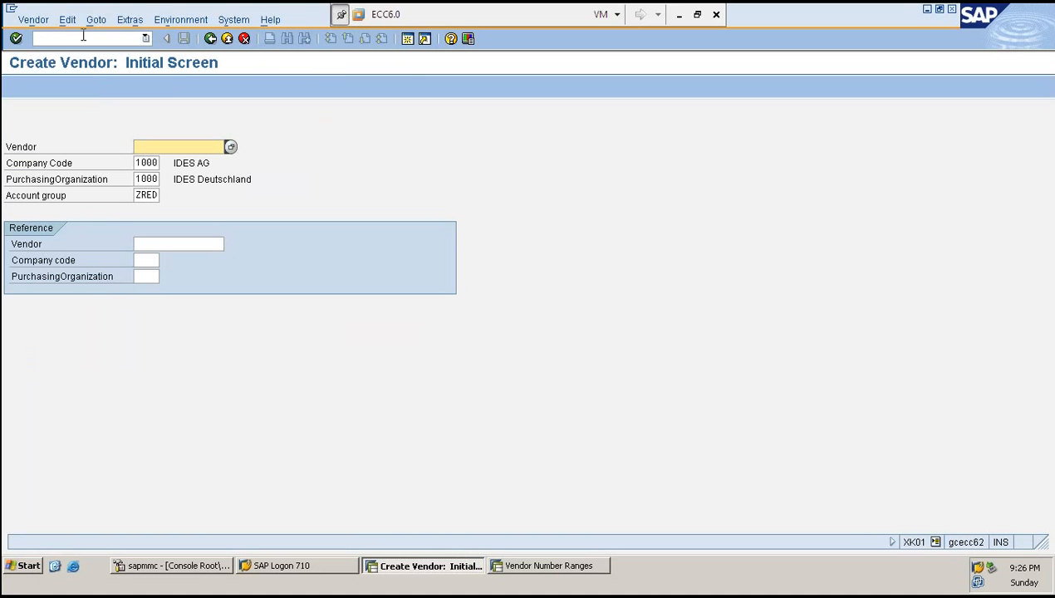
key(Return)
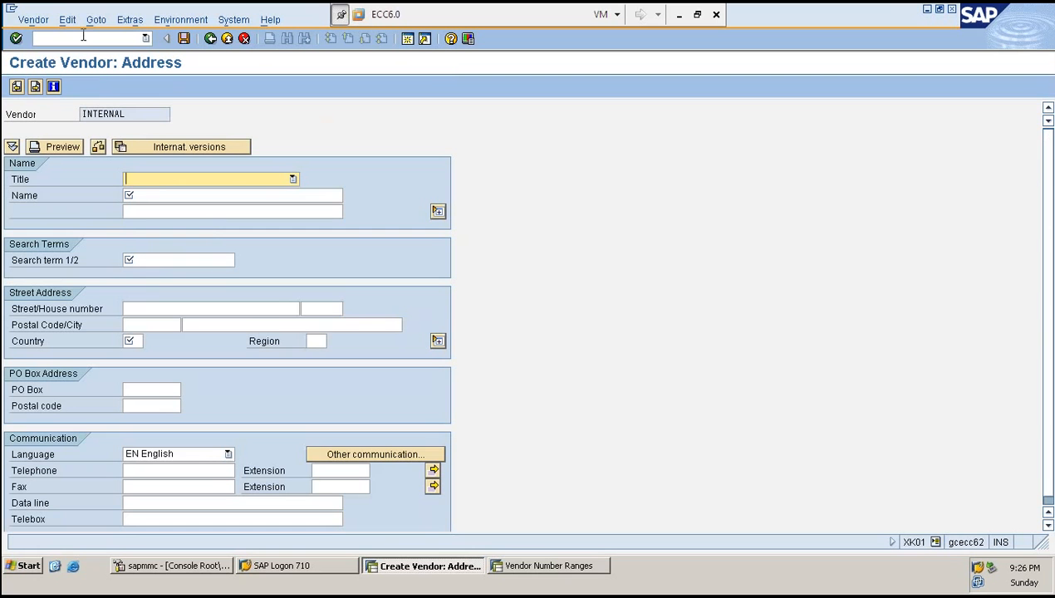
key(Down)
key(Tab)
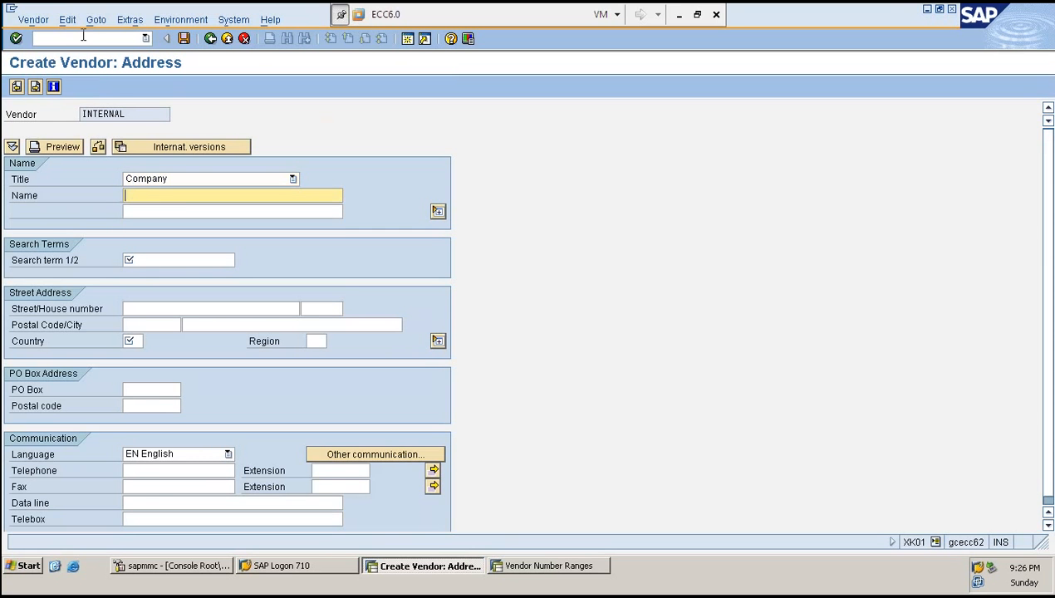
text(HARRY GR)
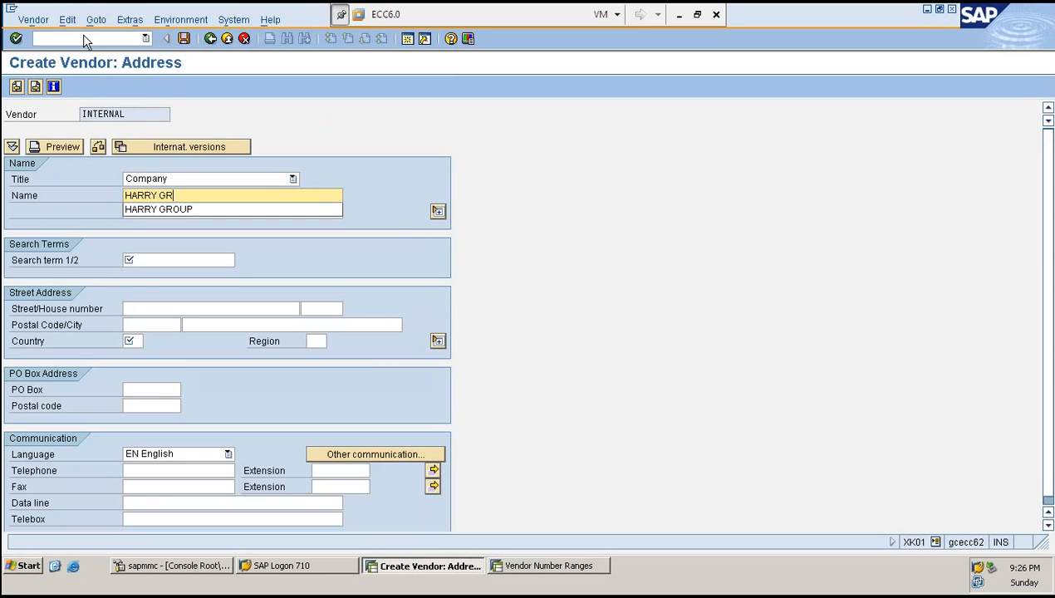
text(OUP OF IN)
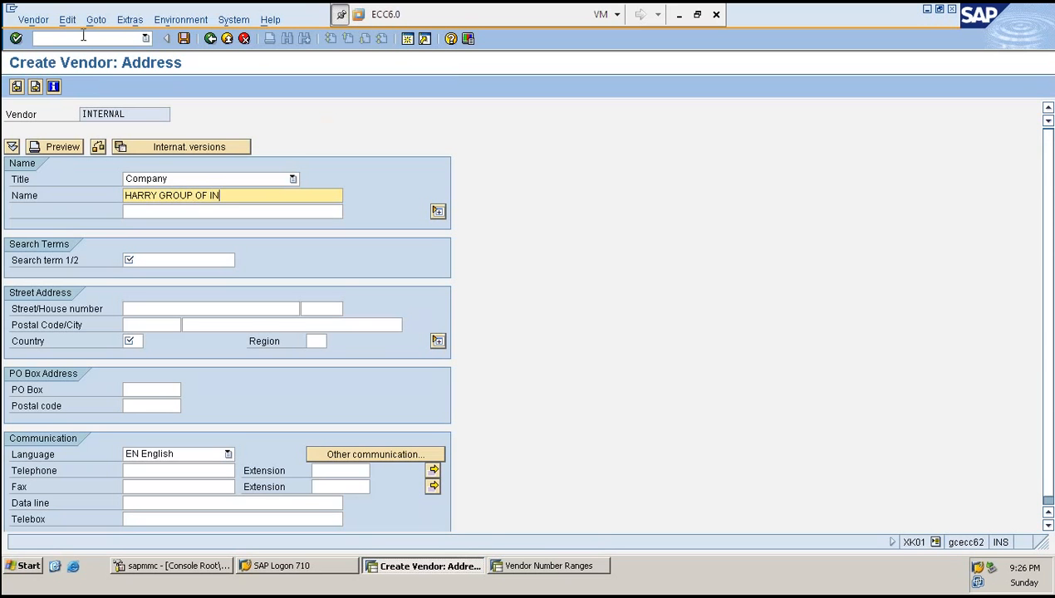
text(DUSTRIES)
key(Return)
text(H)
key(Return)
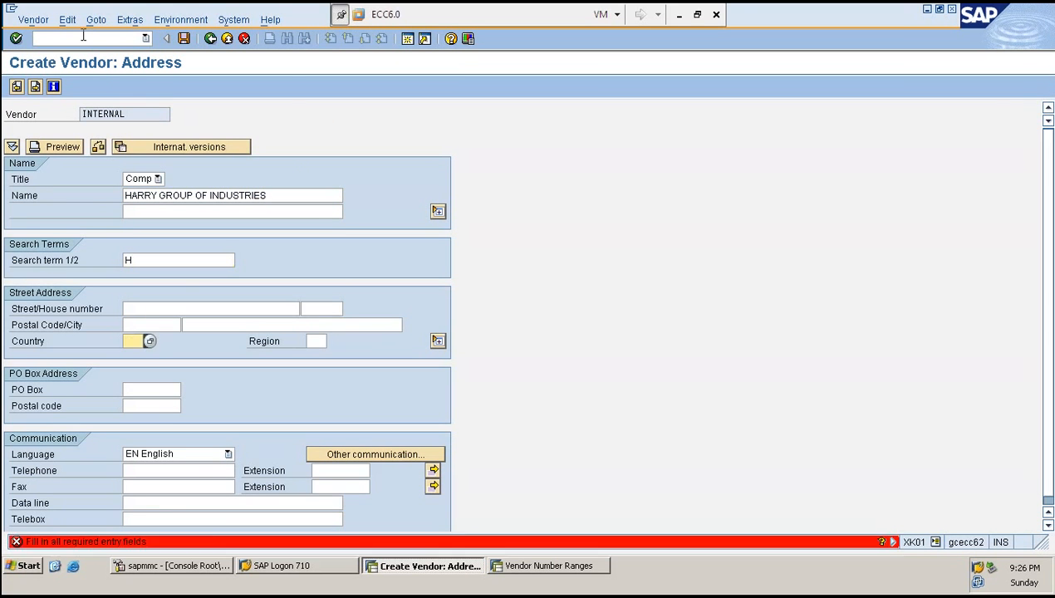
text(IN)
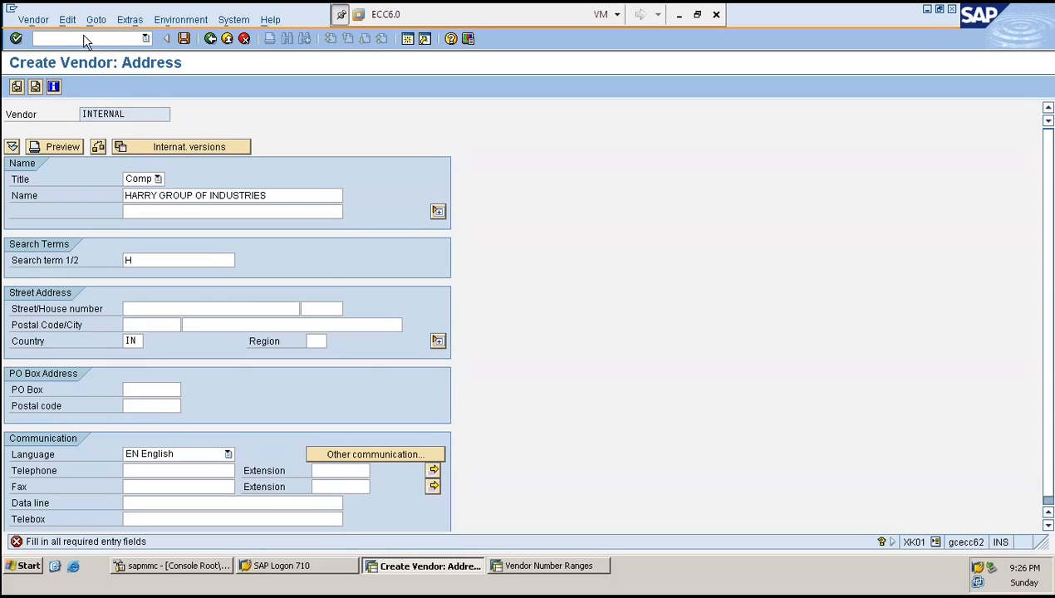
key(Return)
key(Return)
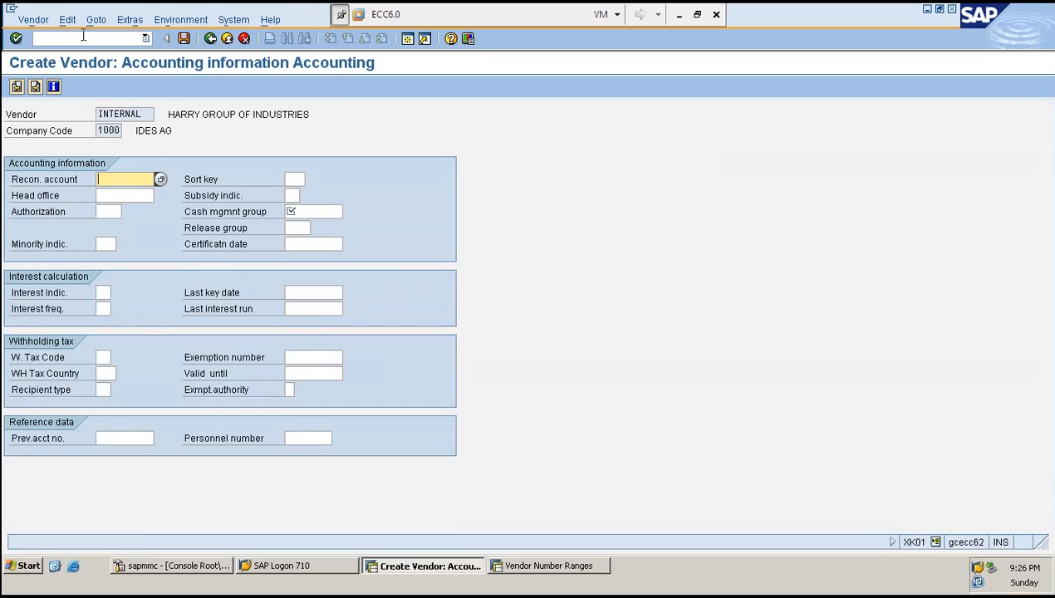
- Enter reconciliation account 160000 and cash management group A1, then continue past the correspondence screen
text(160000)
key(Tab)
key(Tab)
key(Tab)
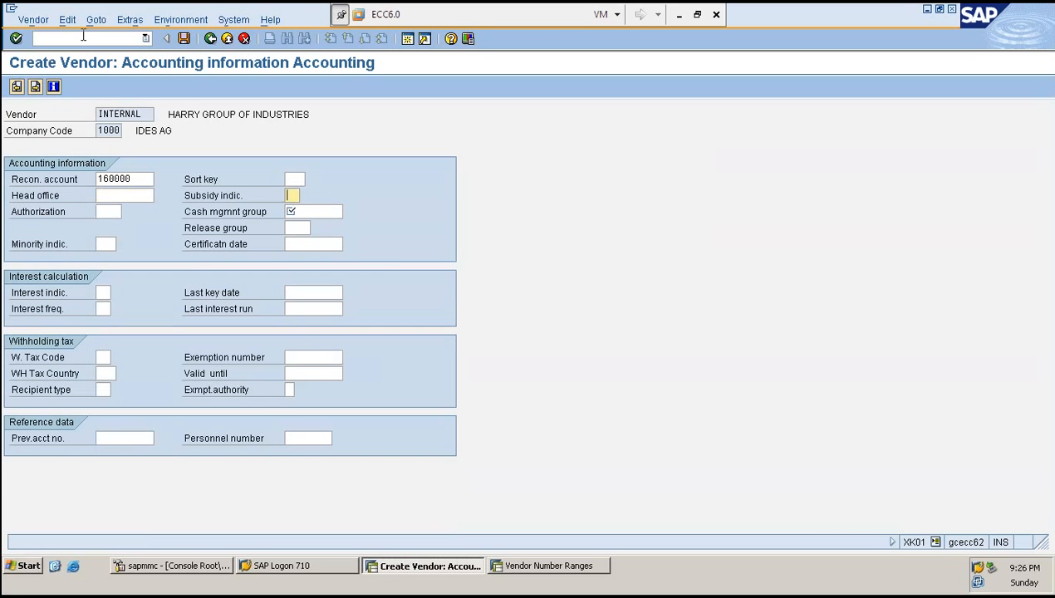
key(Tab)
text(A1)
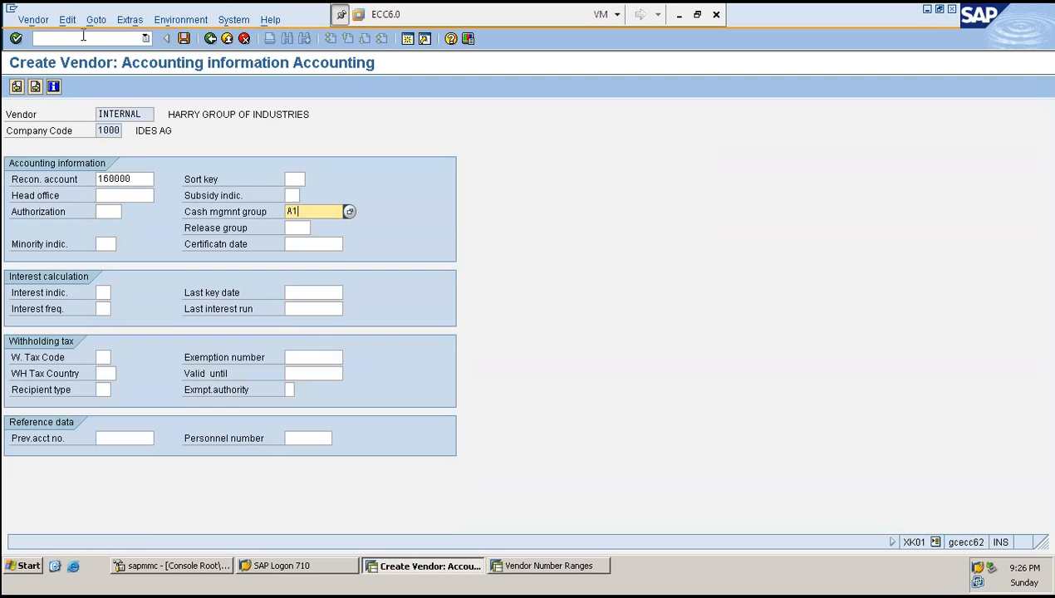
key(Return)
key(Return)
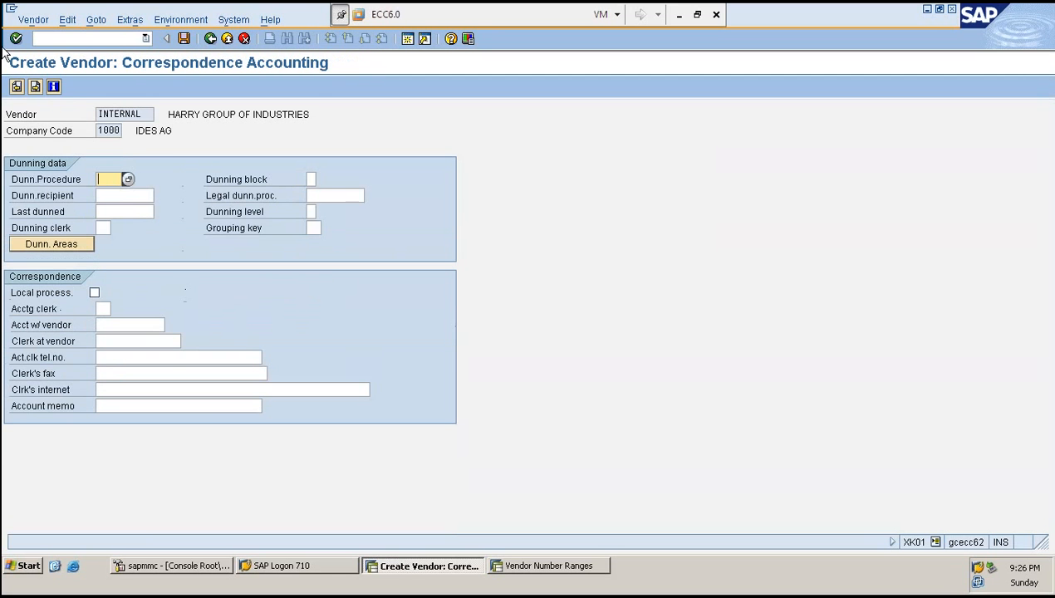
key(Return)
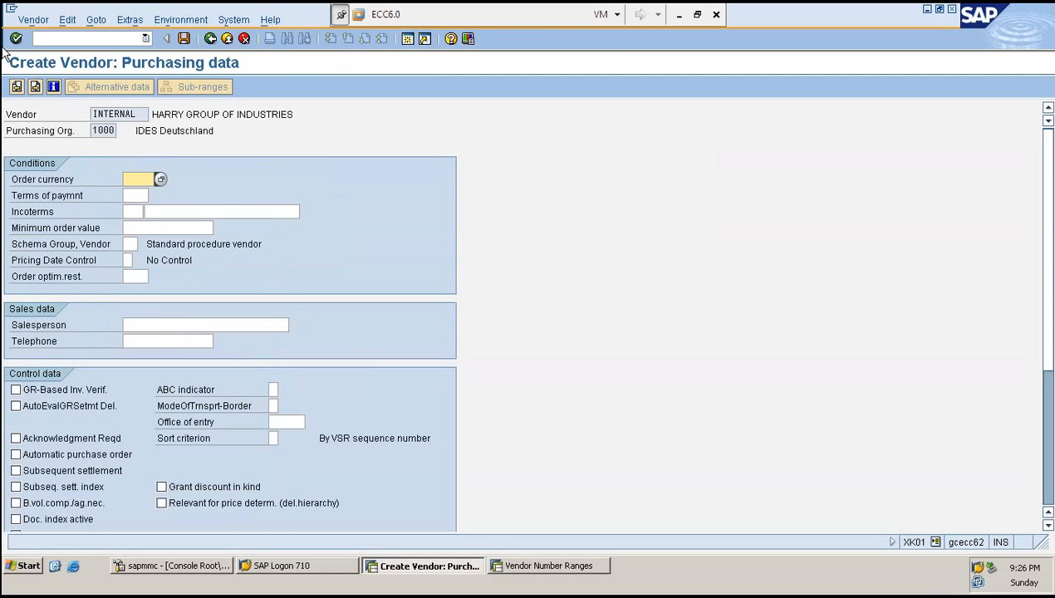
- Set the order currency to EUR and save the new vendor
text(EUR)
key(Return)
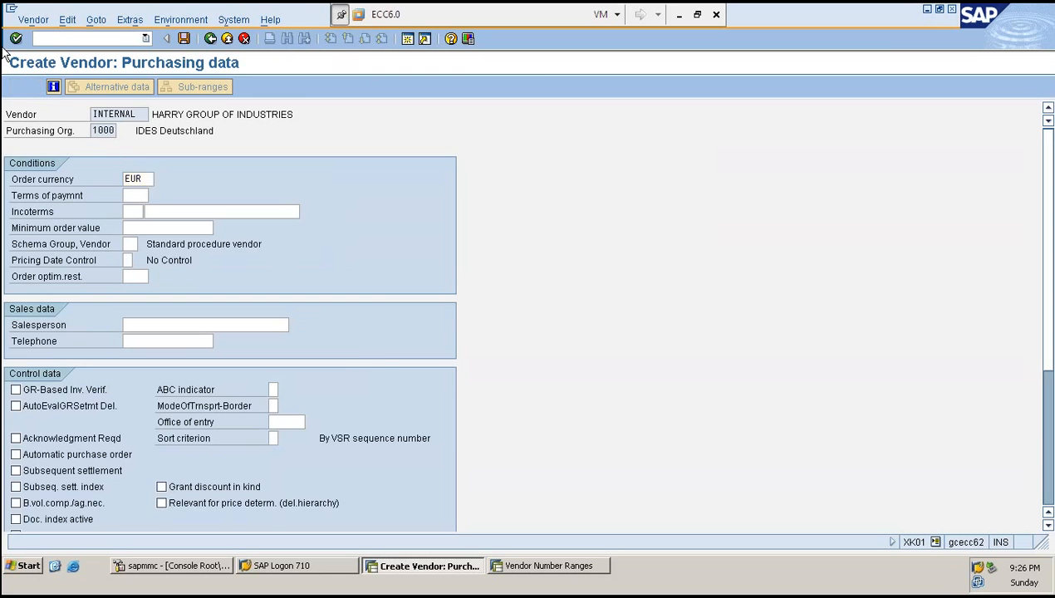
key(Return)
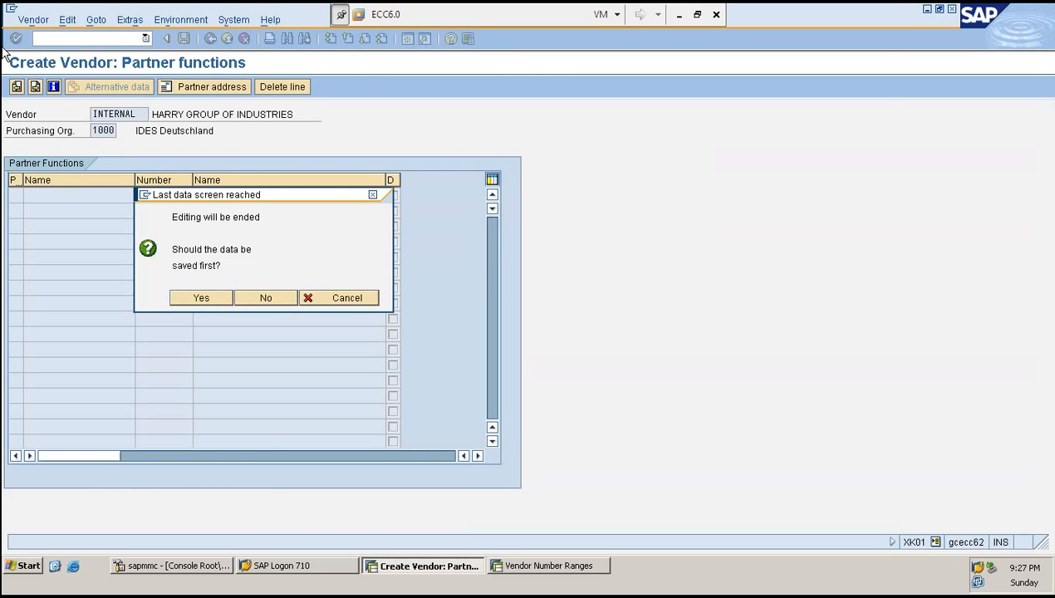
key(Return)
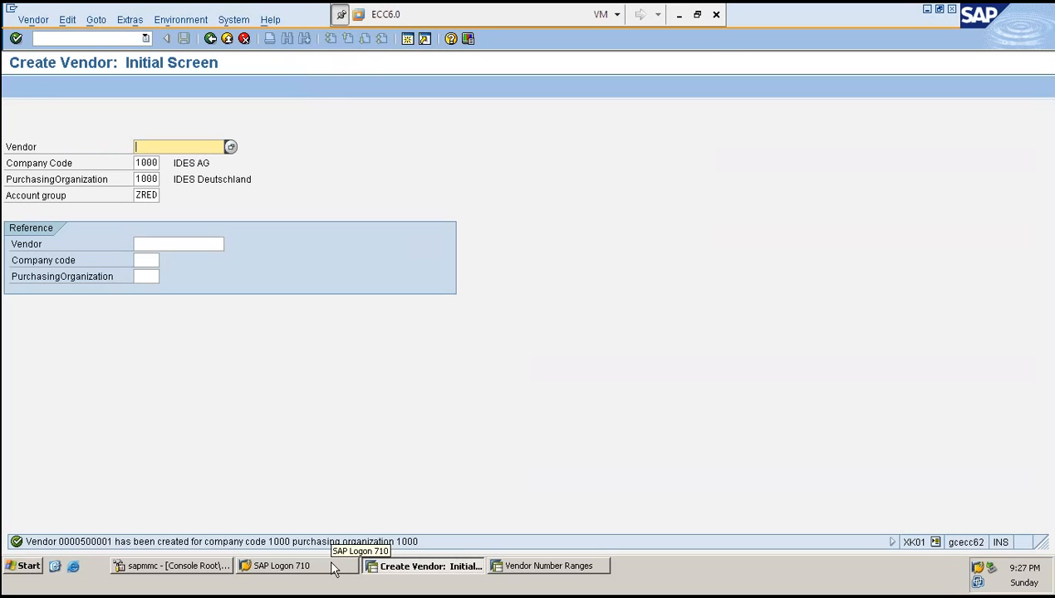
- Open the vendor number range intervals and inspect the SK interval's current number
click(540, 570)
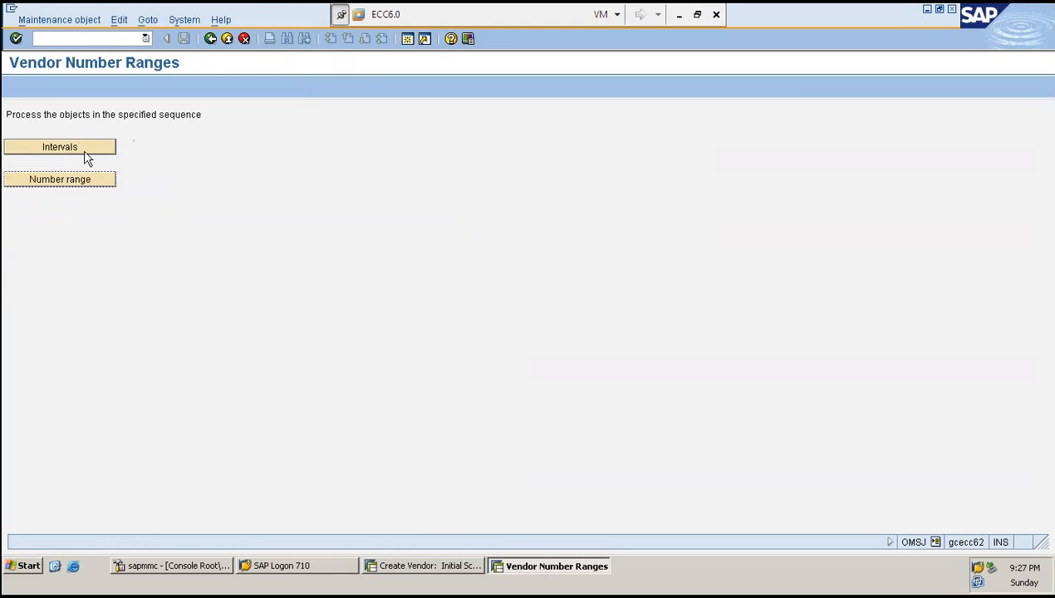
click(59, 151)
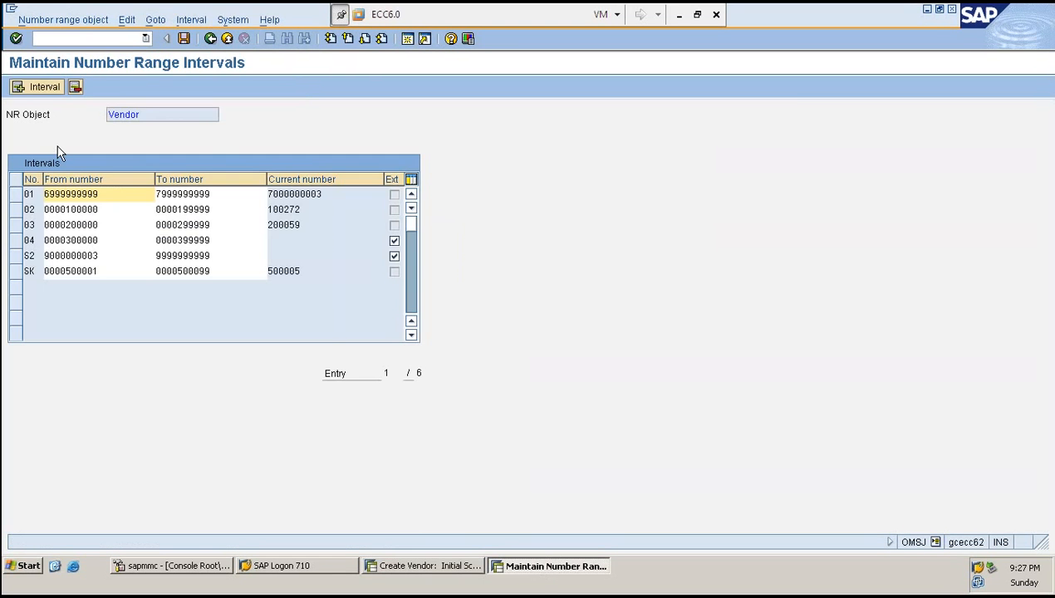
click(16, 272)
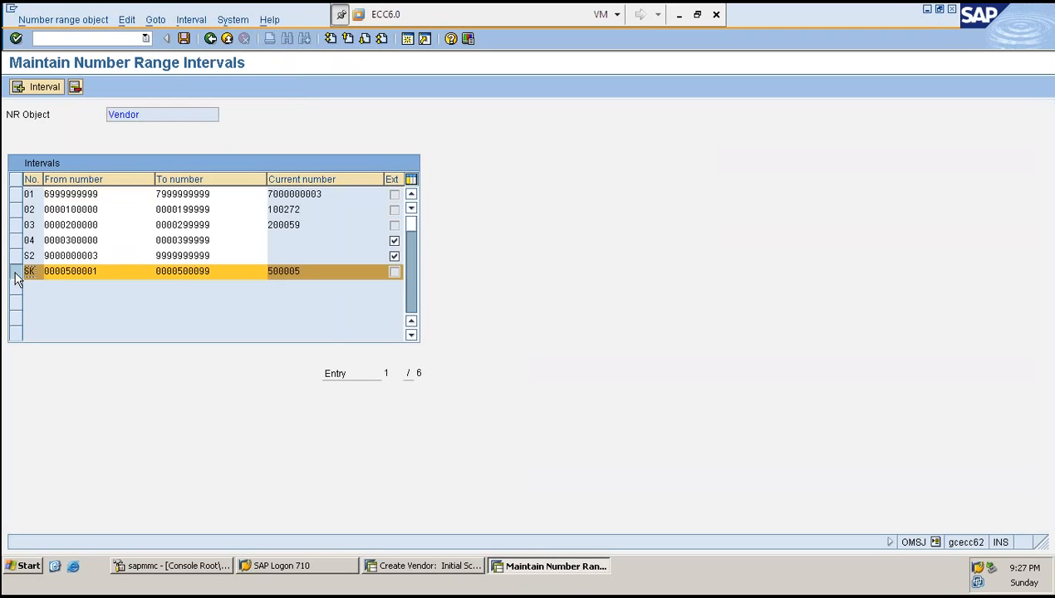
click(109, 273)
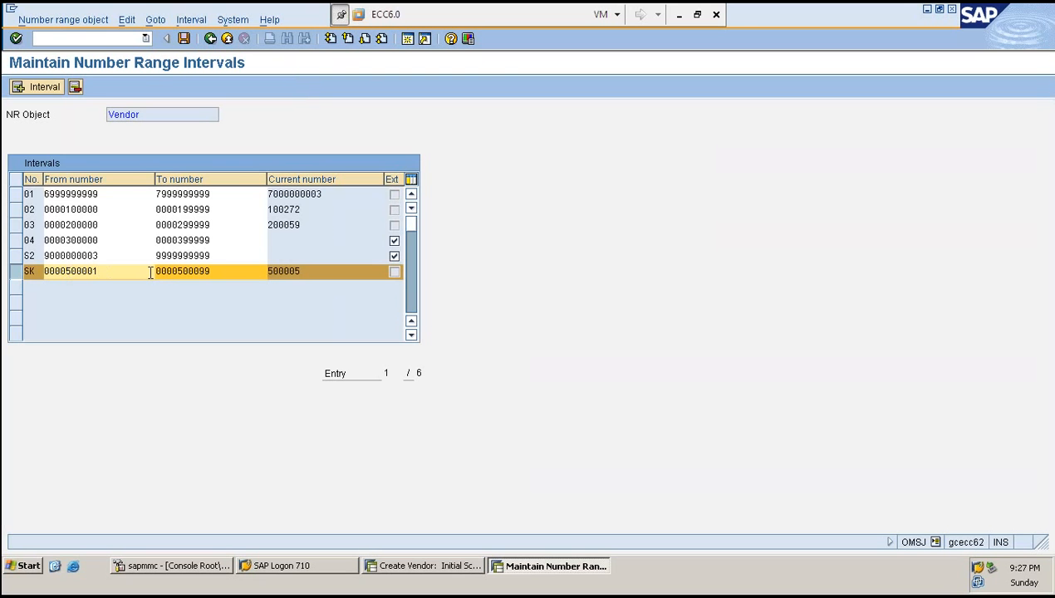
key(F3)
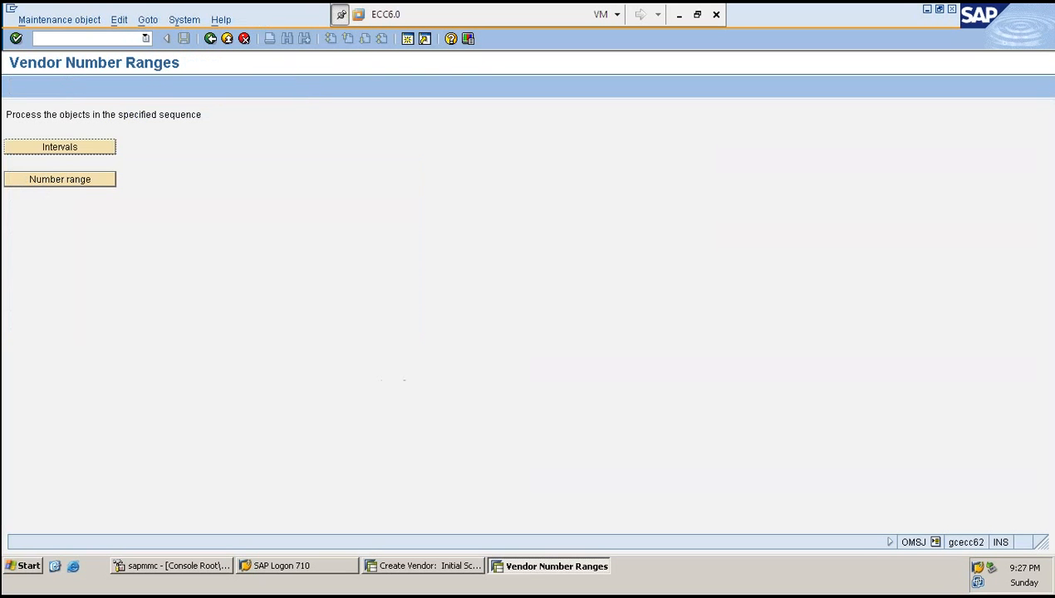
- Remove the number range assignment from account group ZRED and save
click(60, 179)
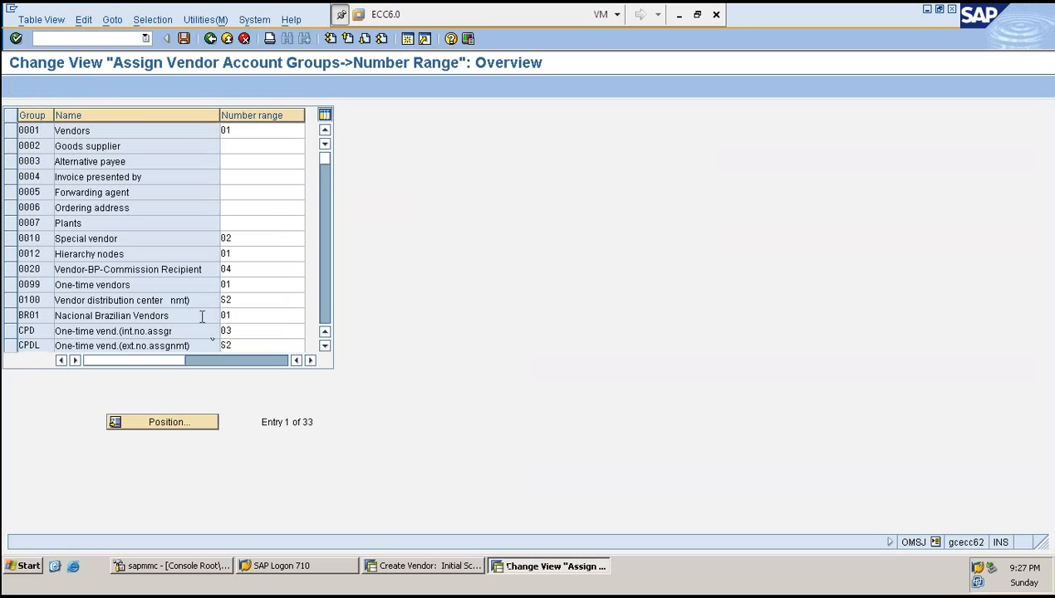
scroll(202, 317, down, 3)
scroll(202, 315, down, 6)
click(124, 209)
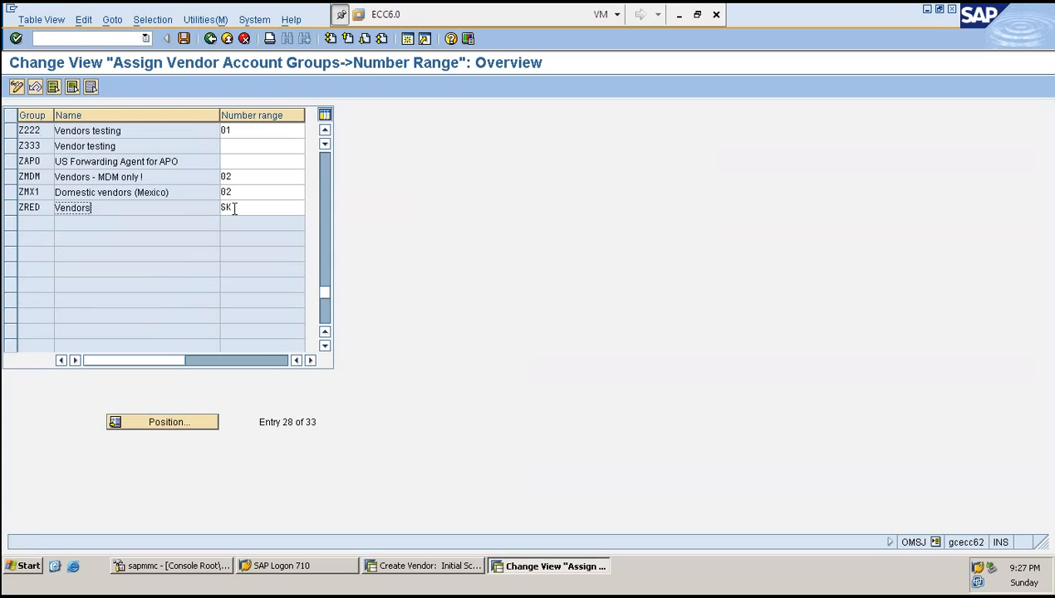
click(234, 209)
click(137, 211)
click(257, 211)
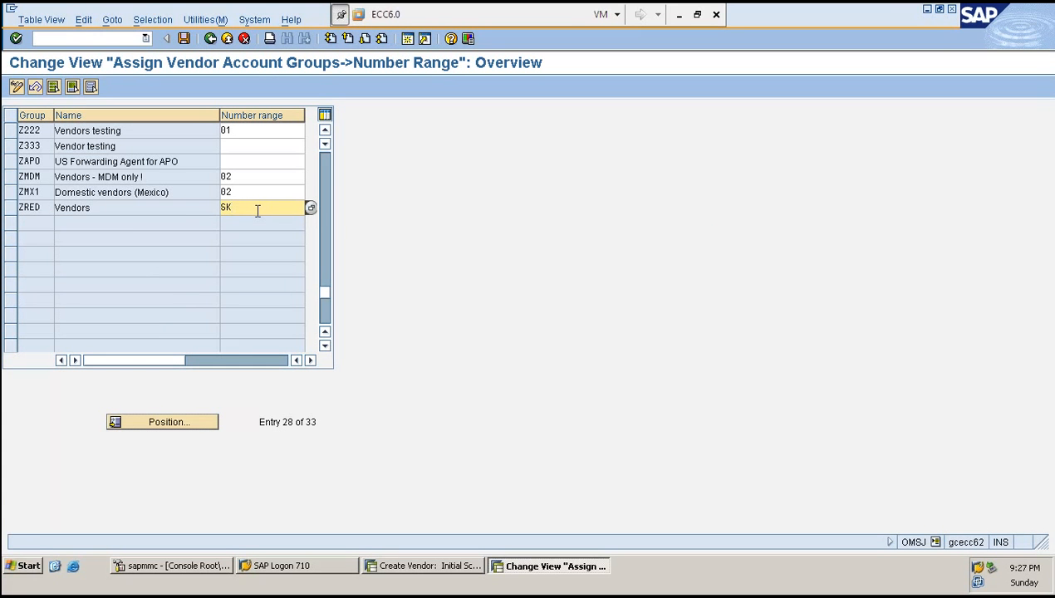
double_click(257, 211)
key(Delete)
key(ctrl+s)
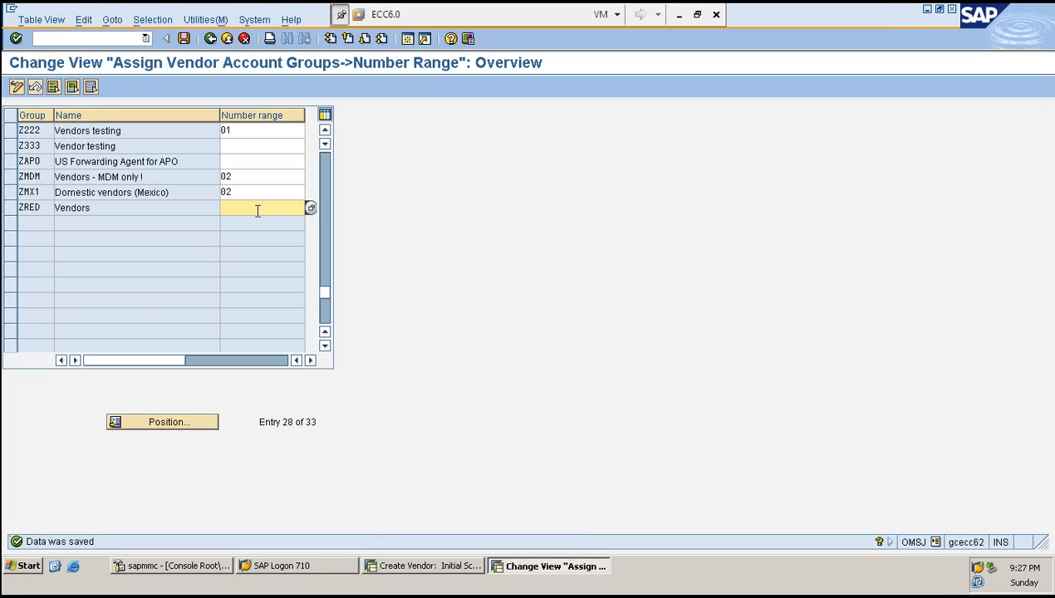
- Try to create another ZRED vendor by restarting XK01
click(461, 566)
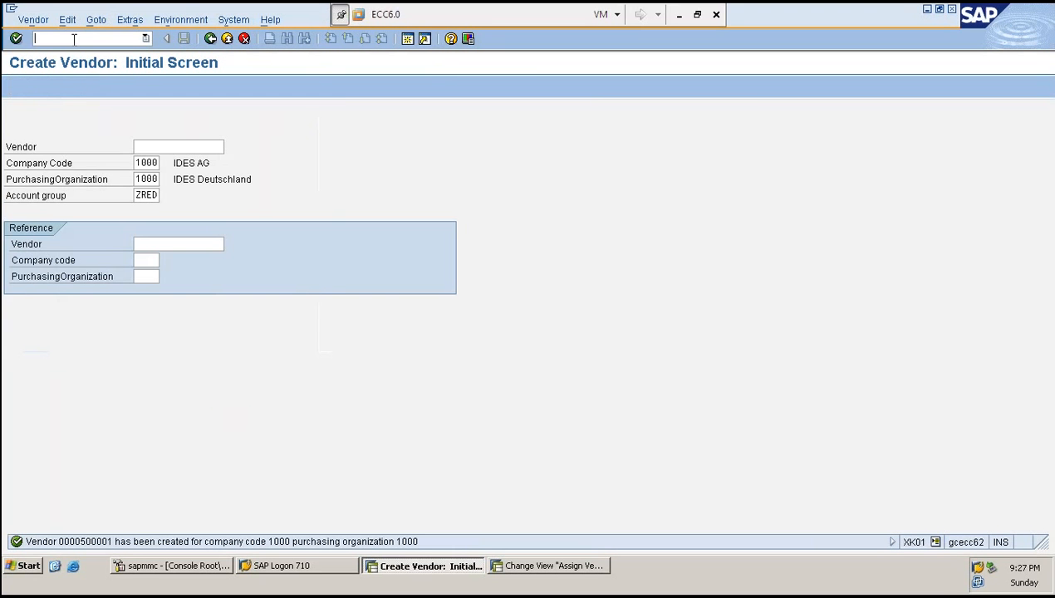
text(/NXK01)
key(Return)
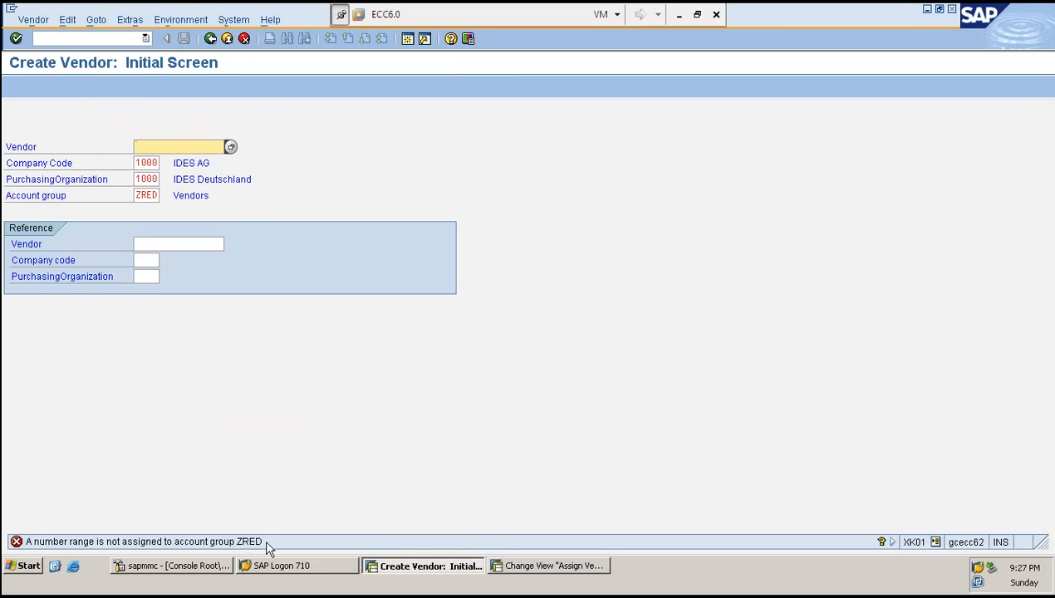
key(alt+Tab)
click(252, 207)
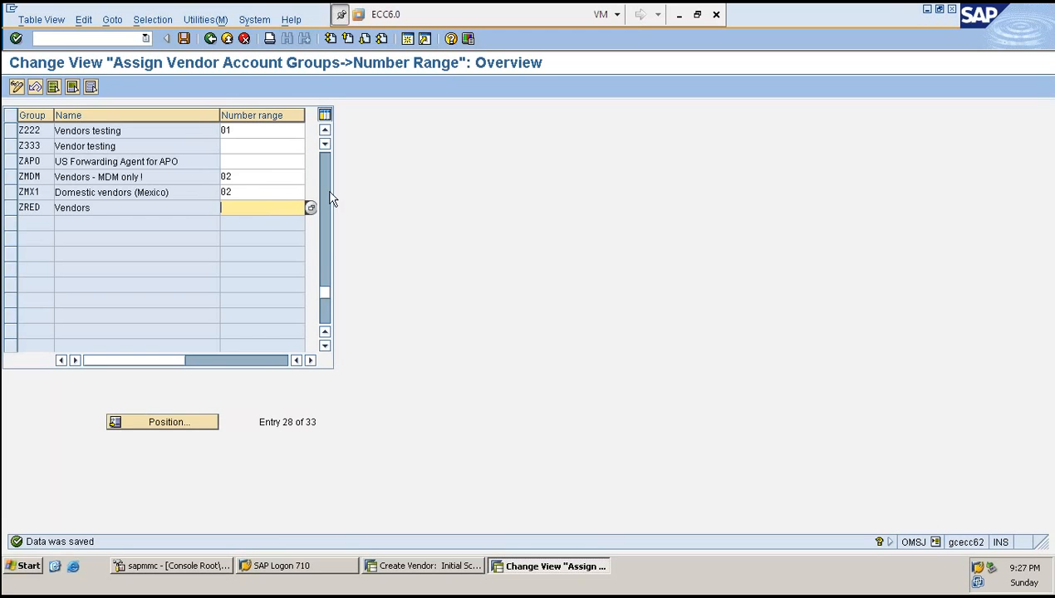
key(F3)
click(71, 146)
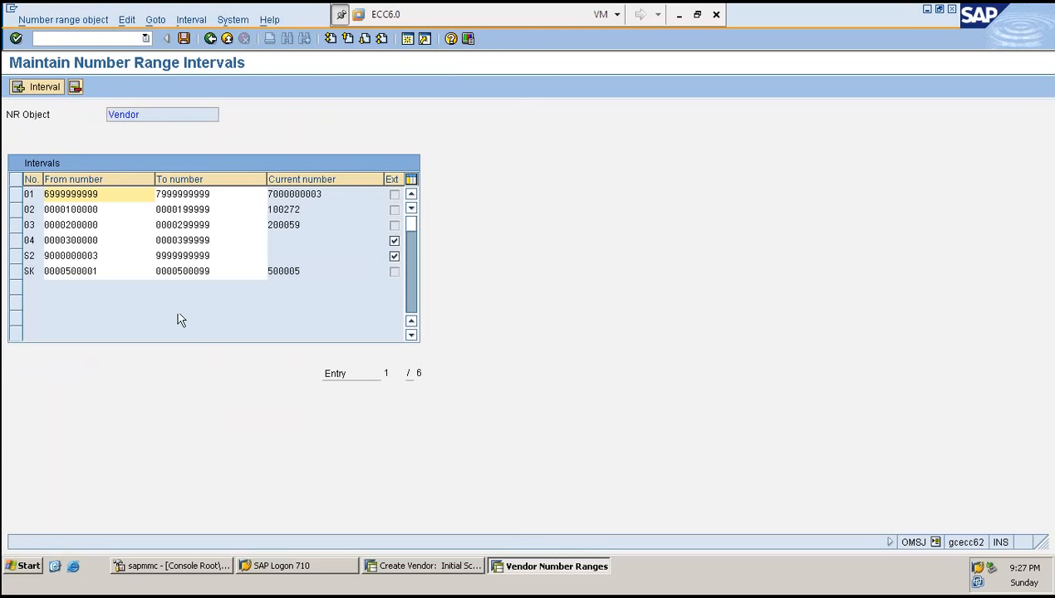
drag(120, 269, 32, 273)
key(ctrl+c)
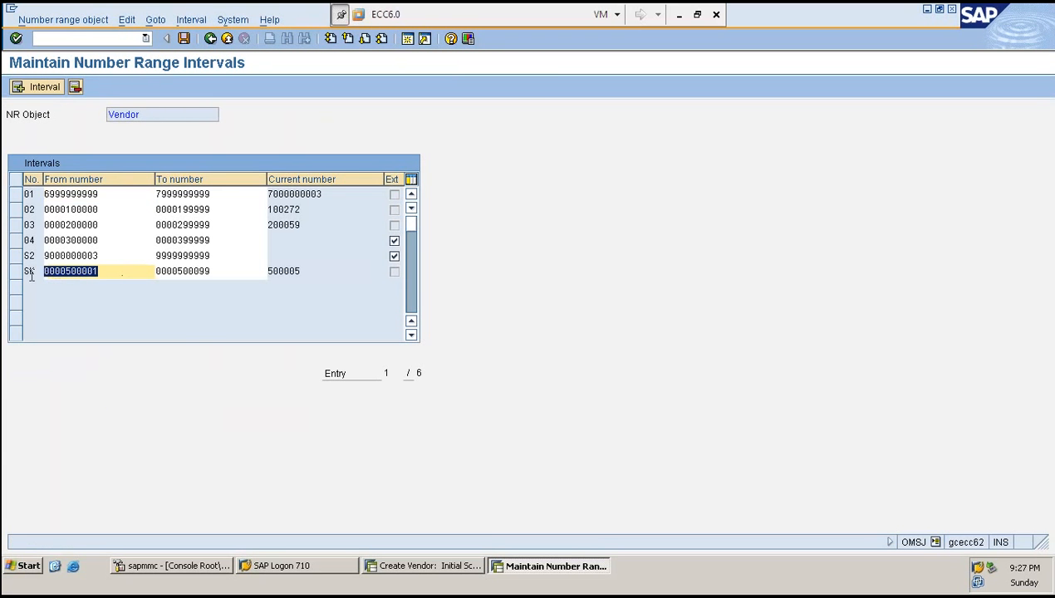
click(28, 272)
click(50, 88)
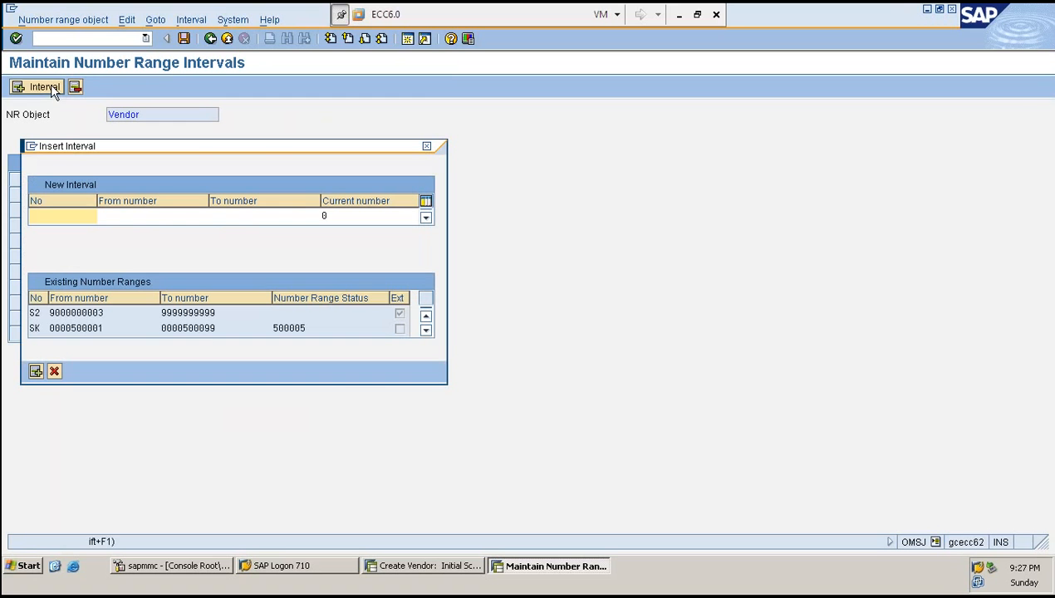
text(00)
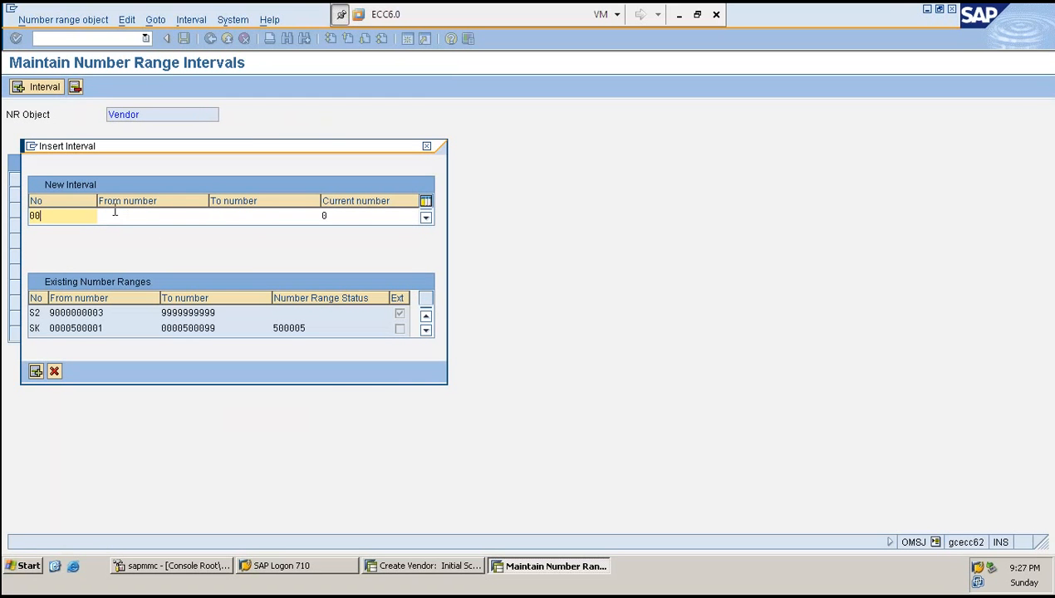
click(113, 215)
key(ctrl+v)
click(230, 215)
key(ctrl+v)
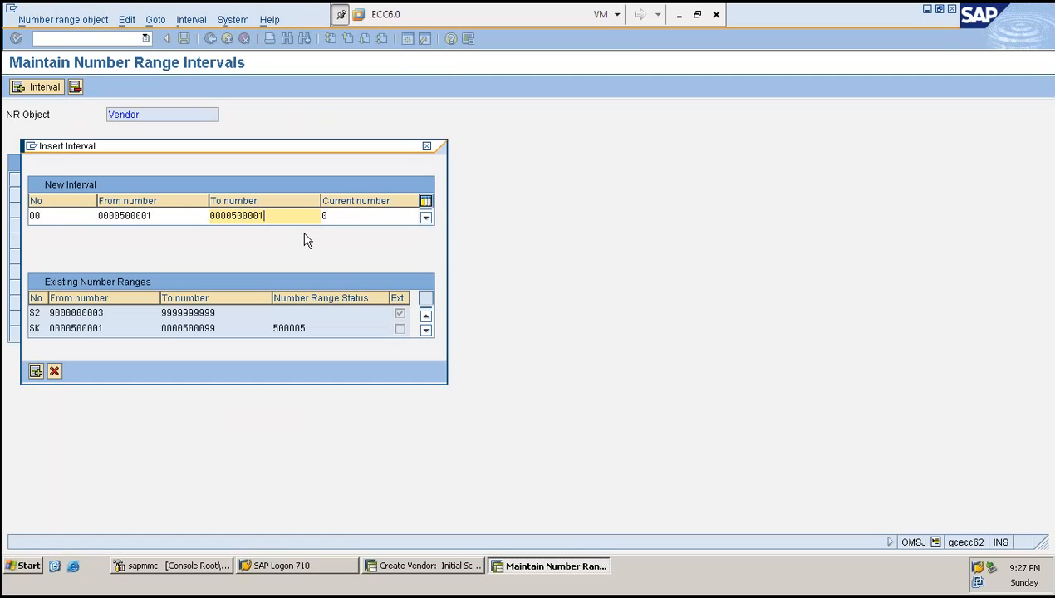
key(shift+Tab)
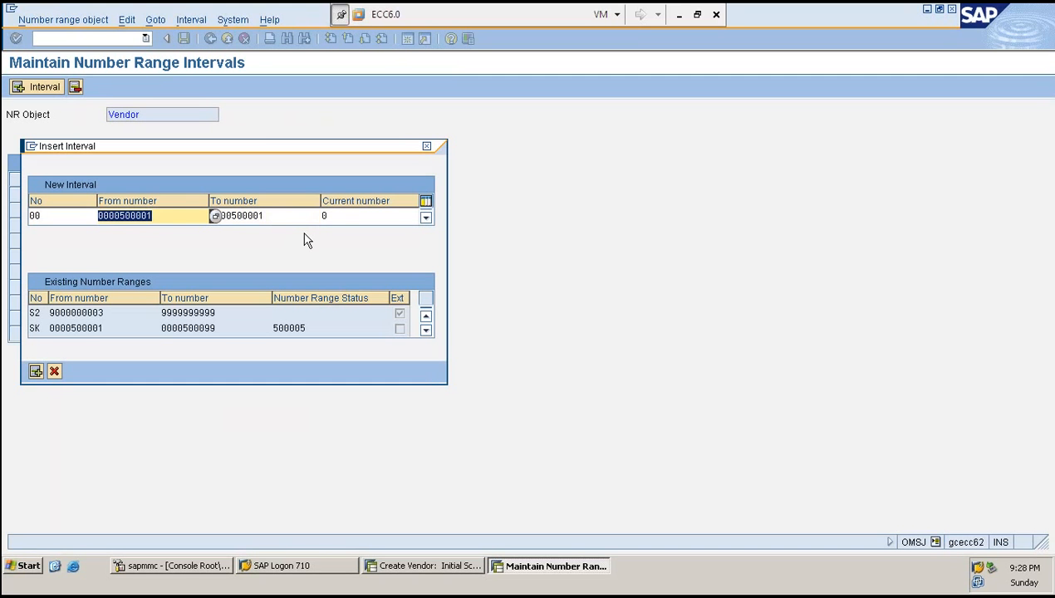
key(End)
key(BackSpace)
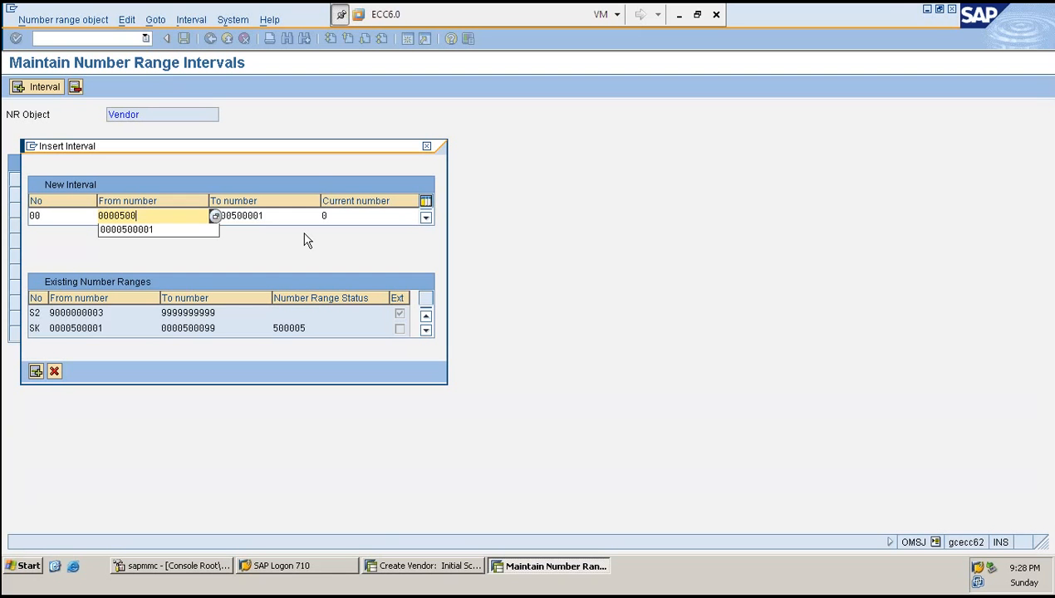
text(100)
key(Tab)
key(ctrl+c)
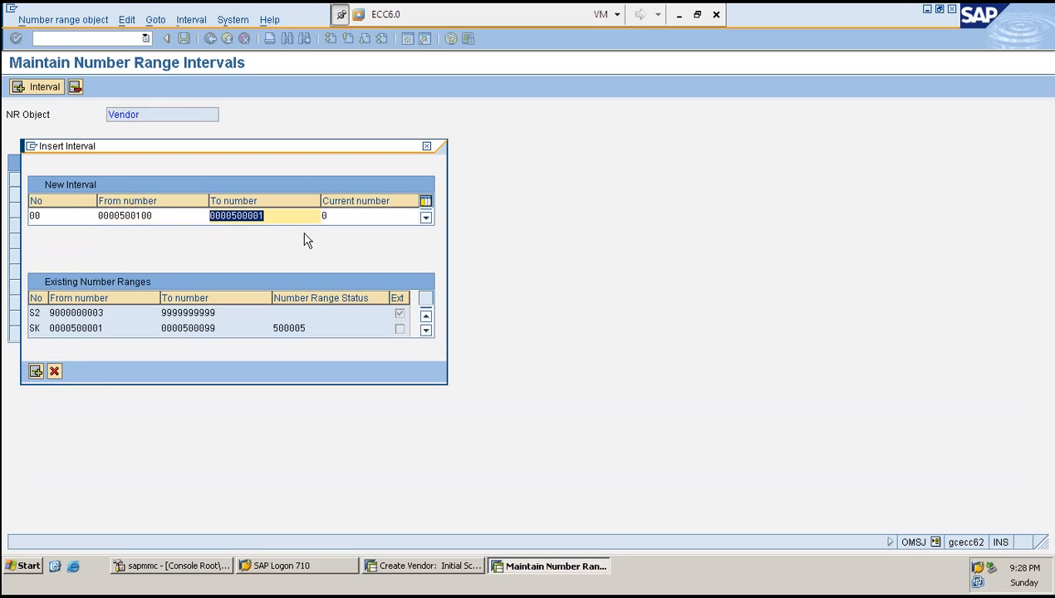
key(End)
key(BackSpace)
key(BackSpace)
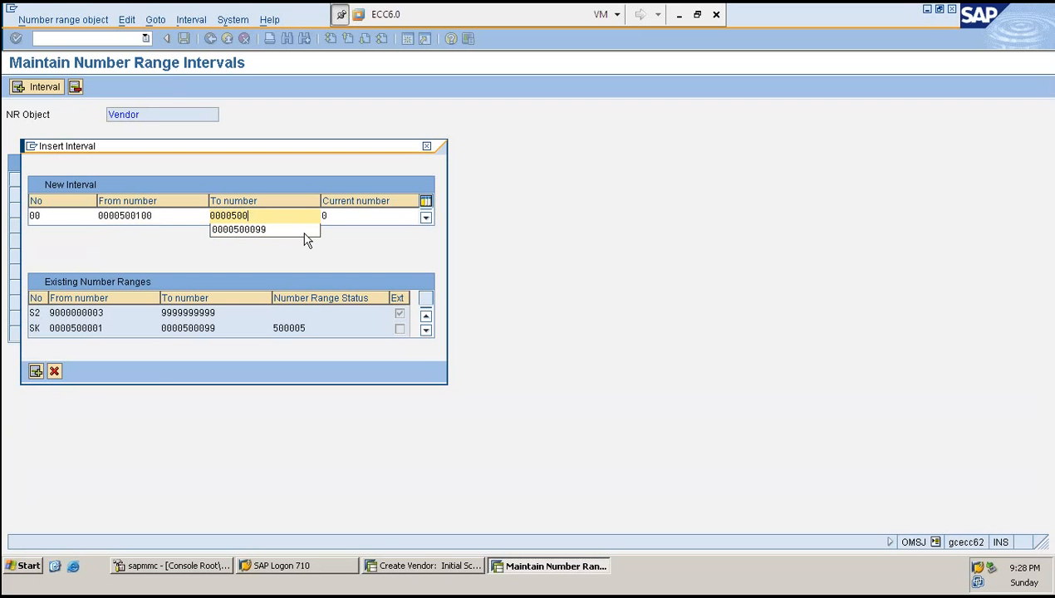
text(199)
key(shift+Tab)
key(shift+Tab)
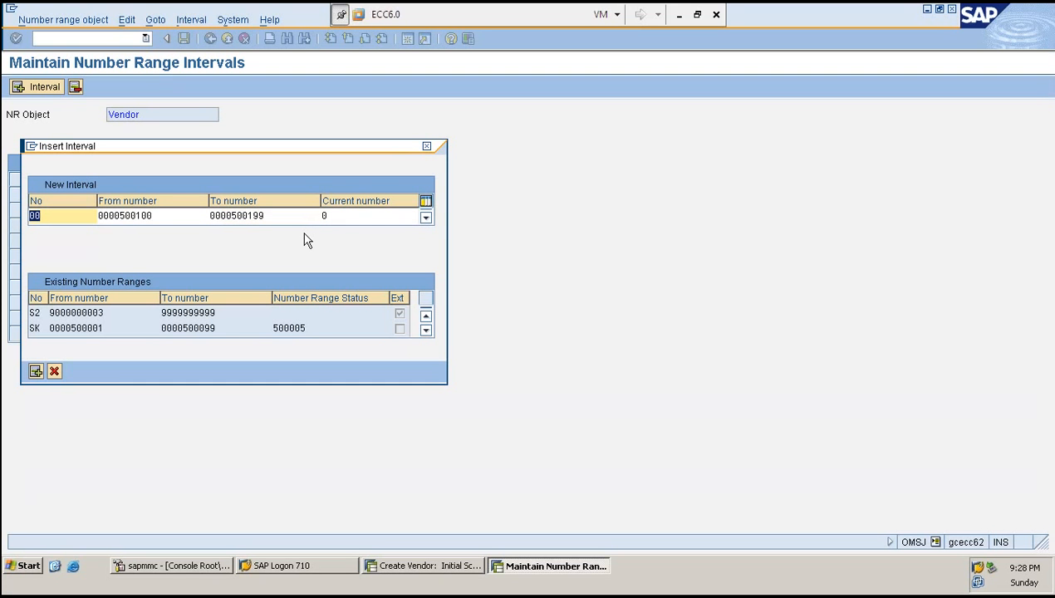
text(KS)
key(Return)
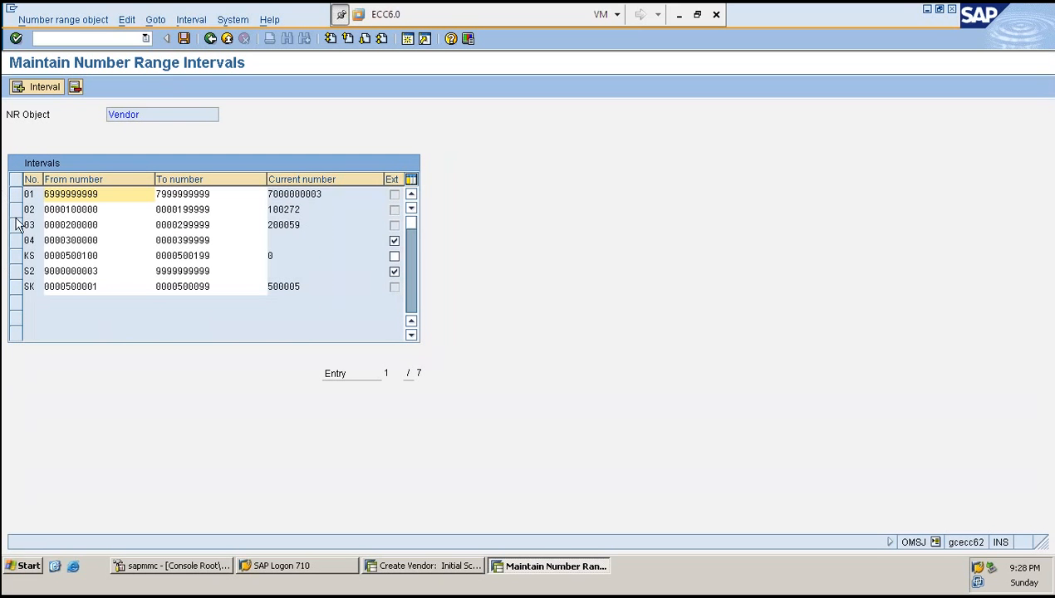
- Mark the KS interval as an external number range and save the intervals
click(18, 258)
click(121, 257)
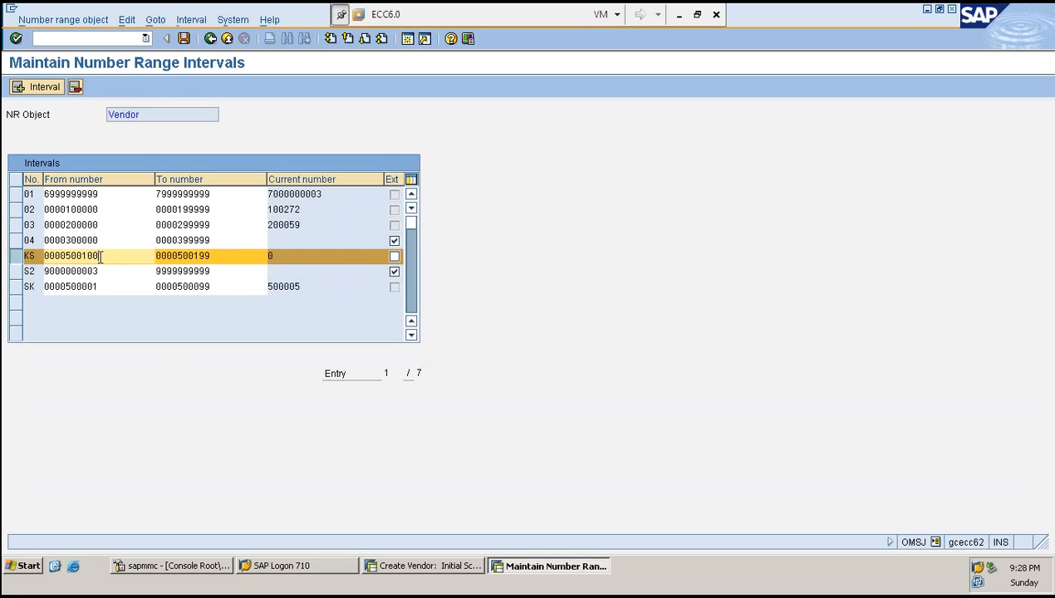
click(235, 258)
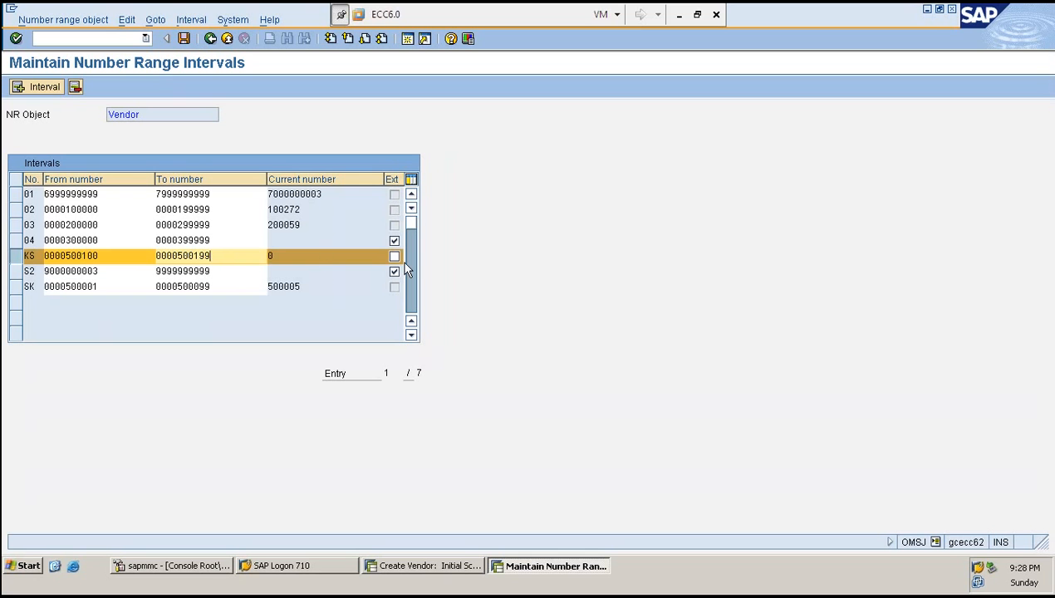
click(396, 257)
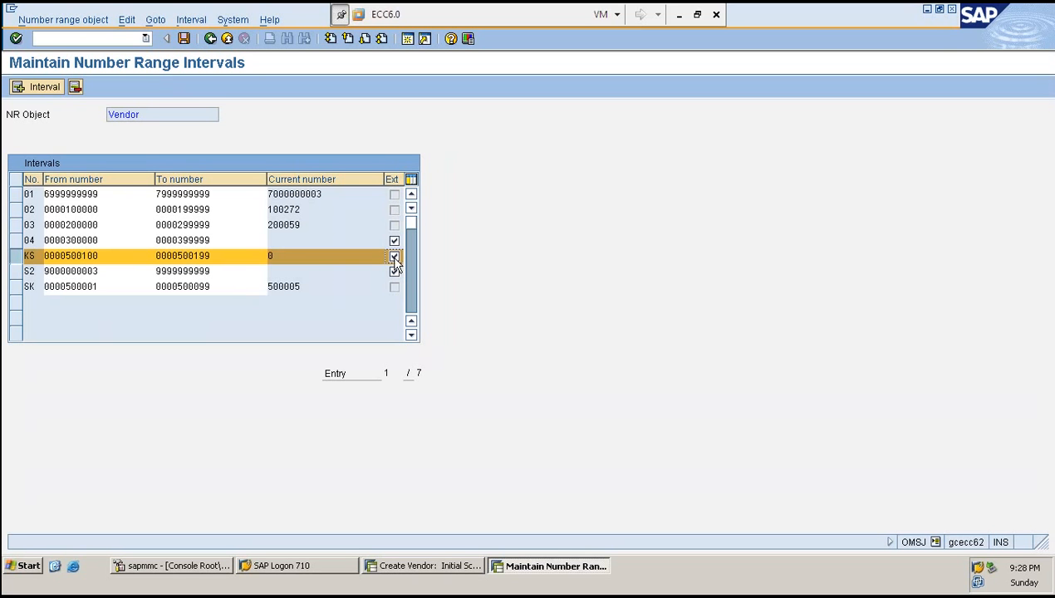
click(394, 257)
key(ctrl+s)
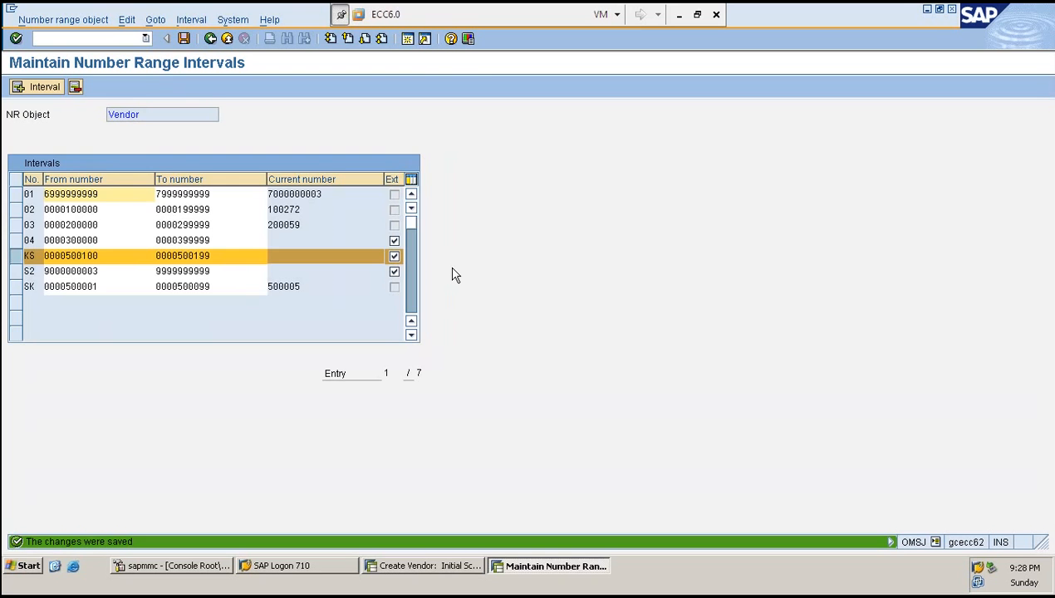
- Assign number range KS to account group ZRED and save the assignment
key(F3)
click(54, 179)
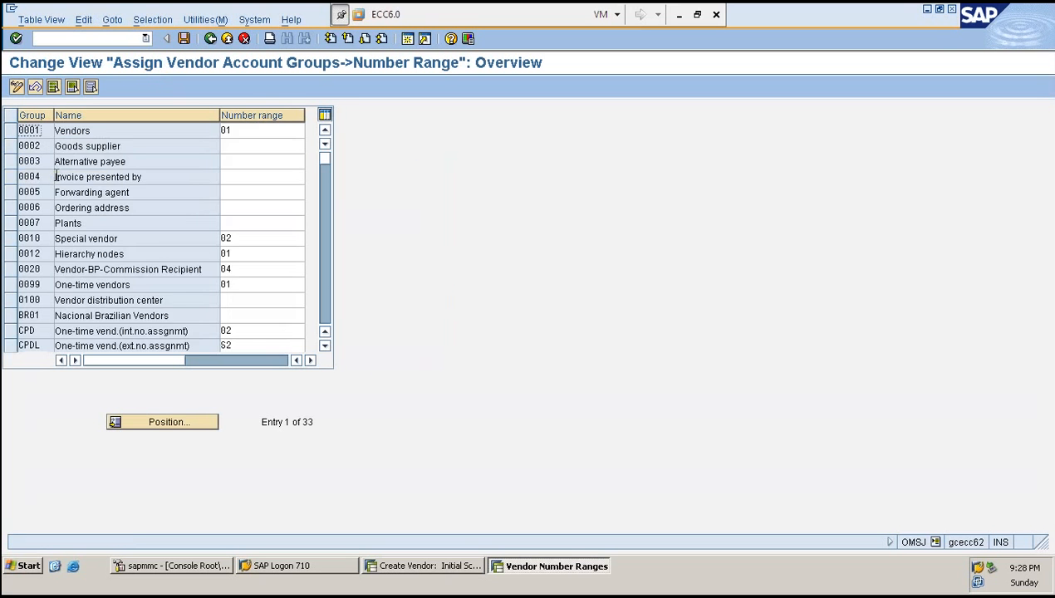
scroll(131, 299, down, 1)
scroll(131, 300, down, 8)
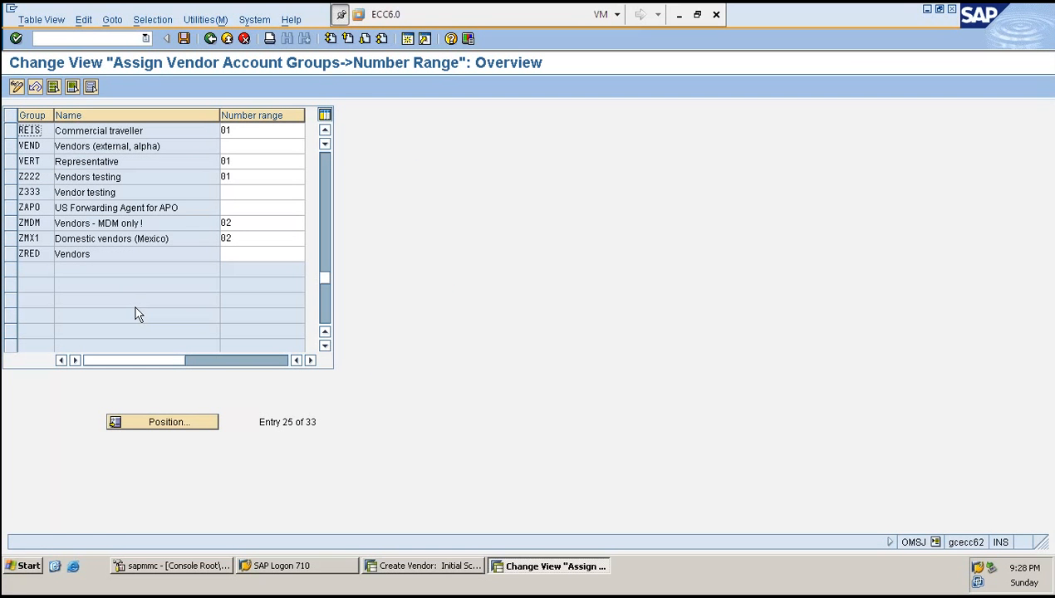
click(243, 254)
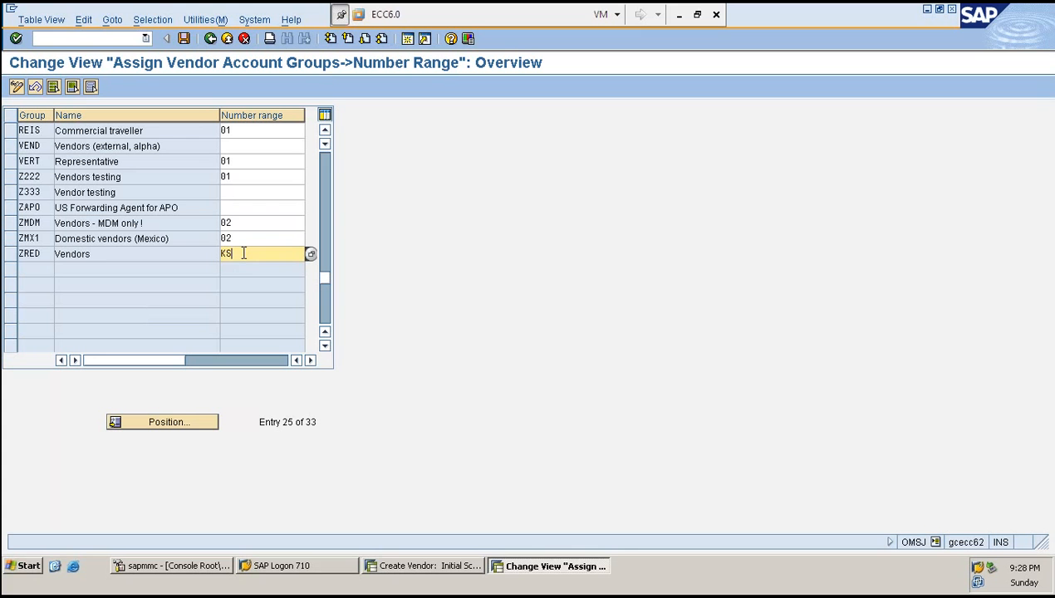
text(KS)
key(ctrl+s)
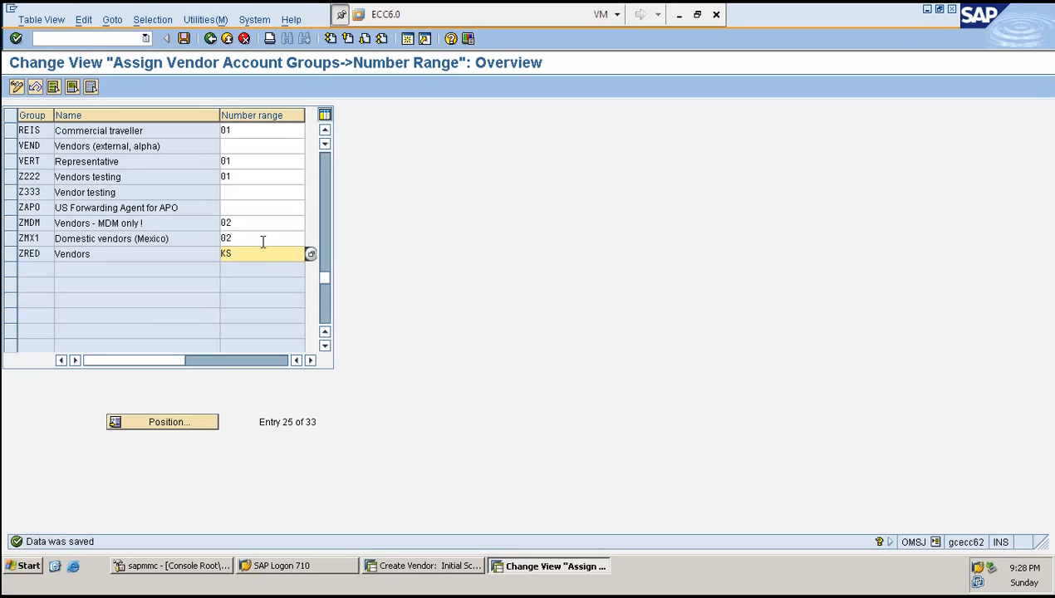
- Switch to the vendor creation session and restart transaction XK01
click(415, 575)
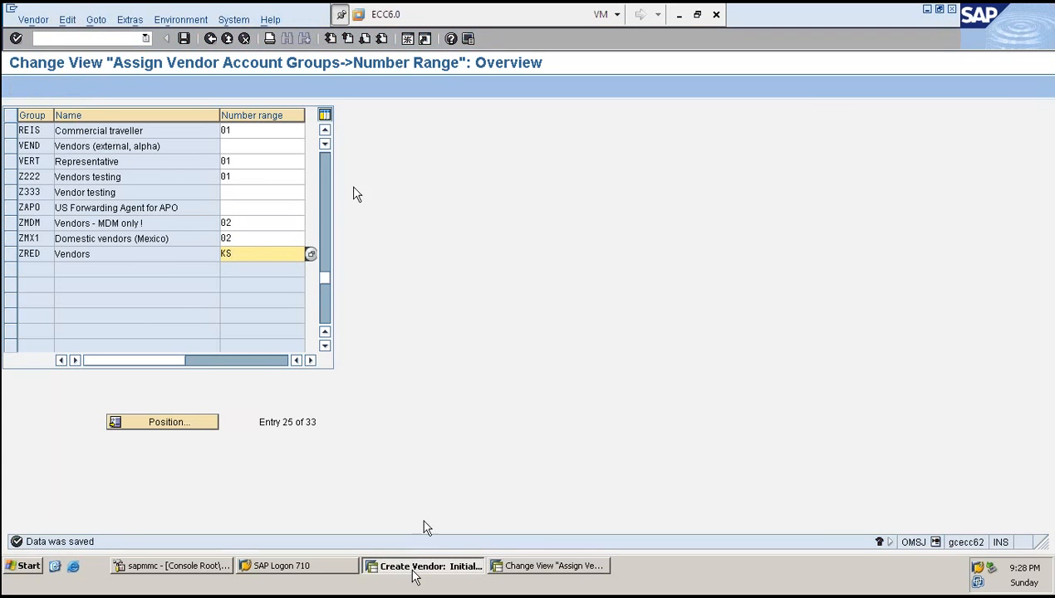
click(84, 39)
text(/N)
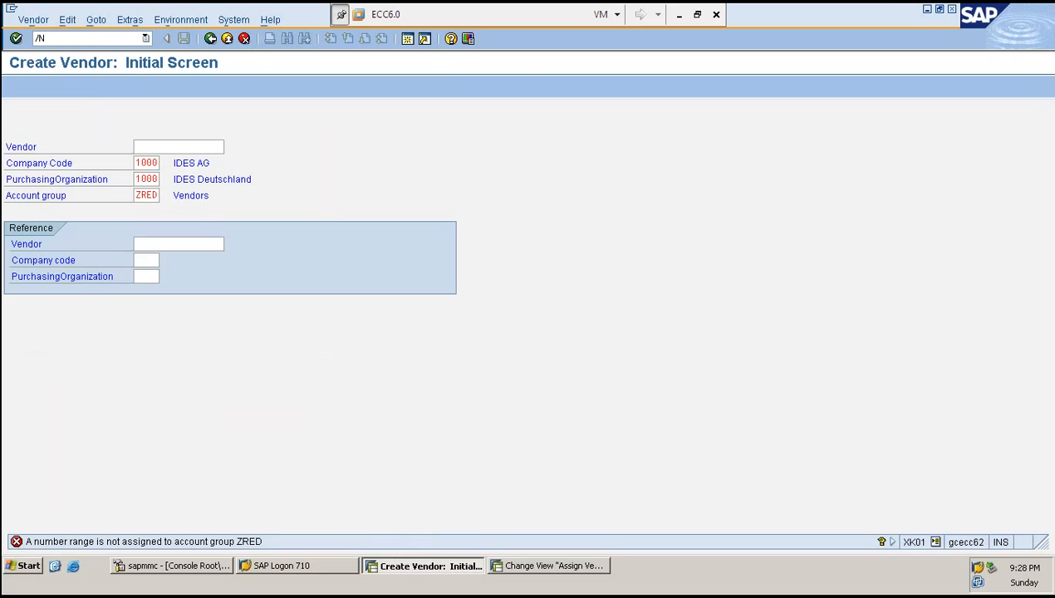
text(XK01)
key(Return)
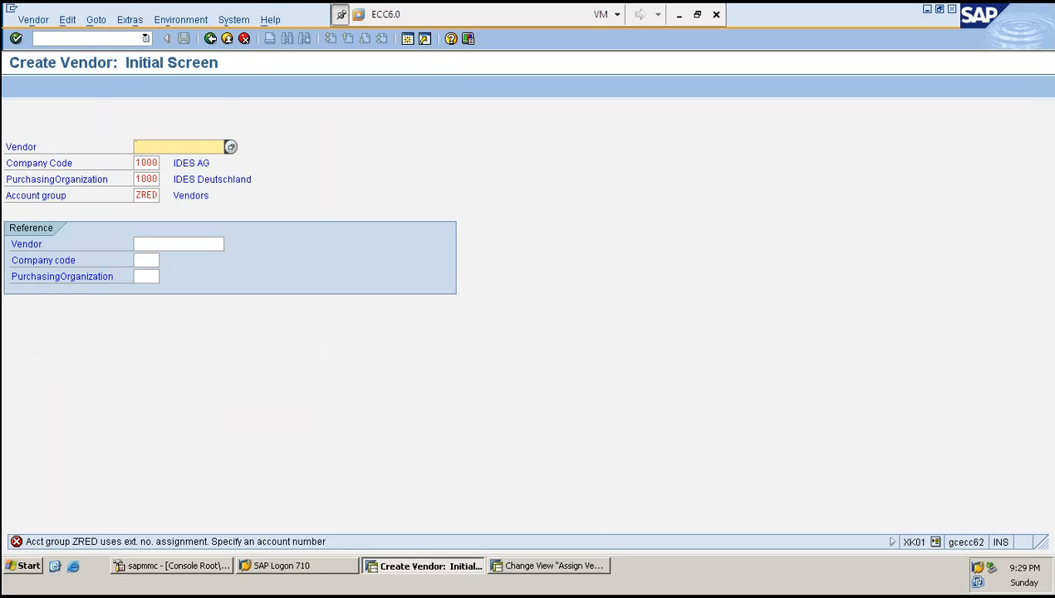
key(ctrl+v)
key(BackSpace)
key(BackSpace)
key(BackSpace)
text(100)
key(Return)
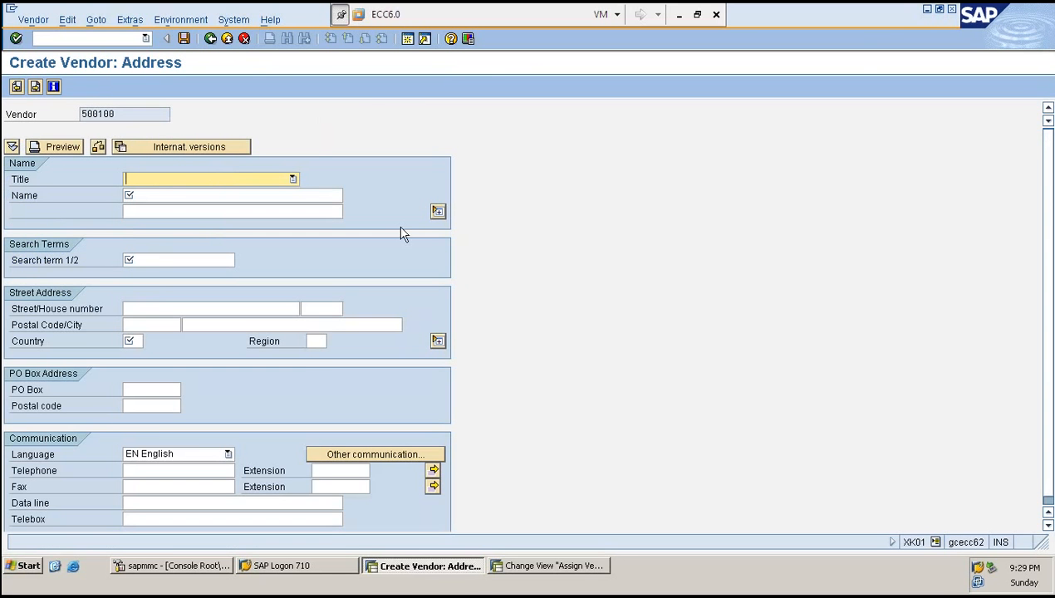
- Return to the vendor number range intervals and examine the KS interval's bounds and settings
click(581, 566)
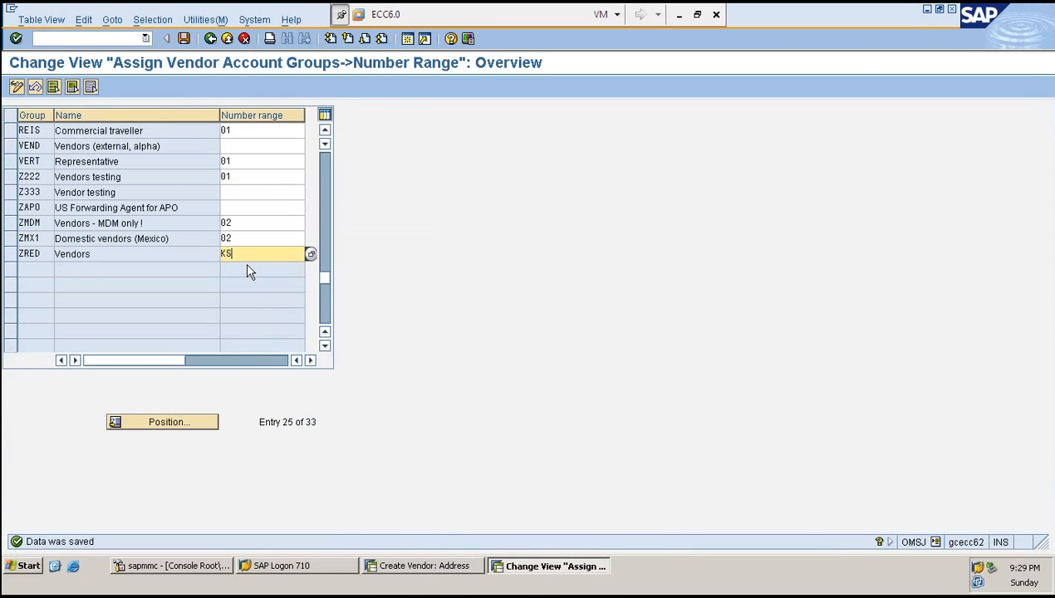
click(158, 253)
click(11, 256)
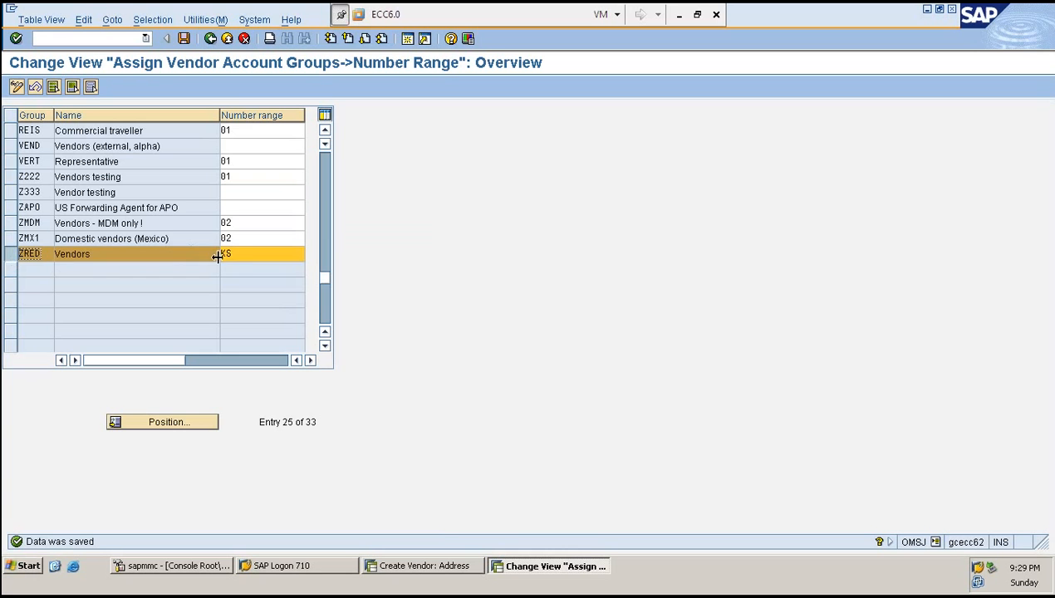
click(252, 259)
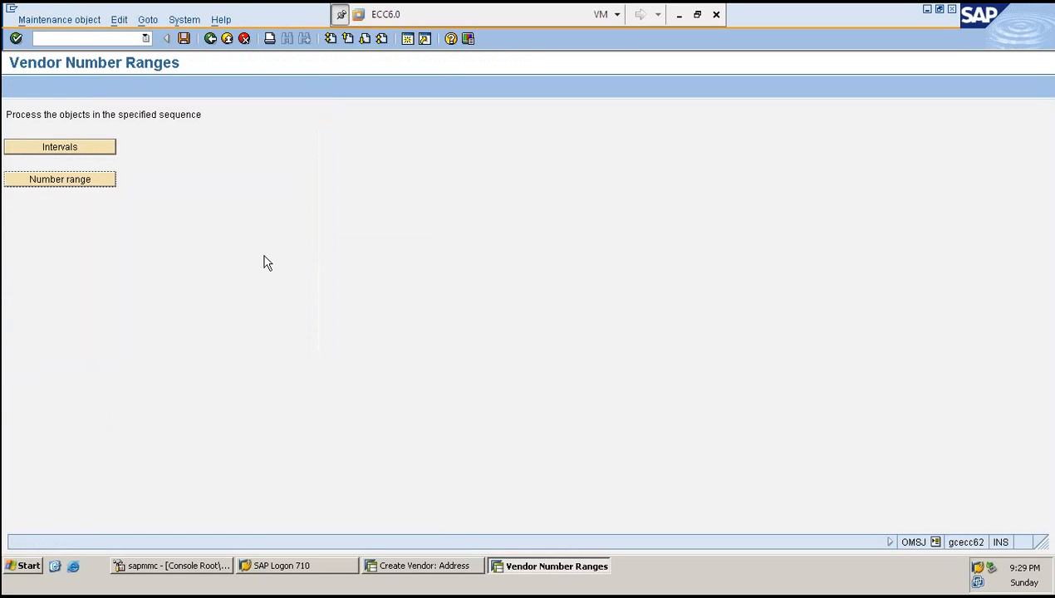
click(70, 149)
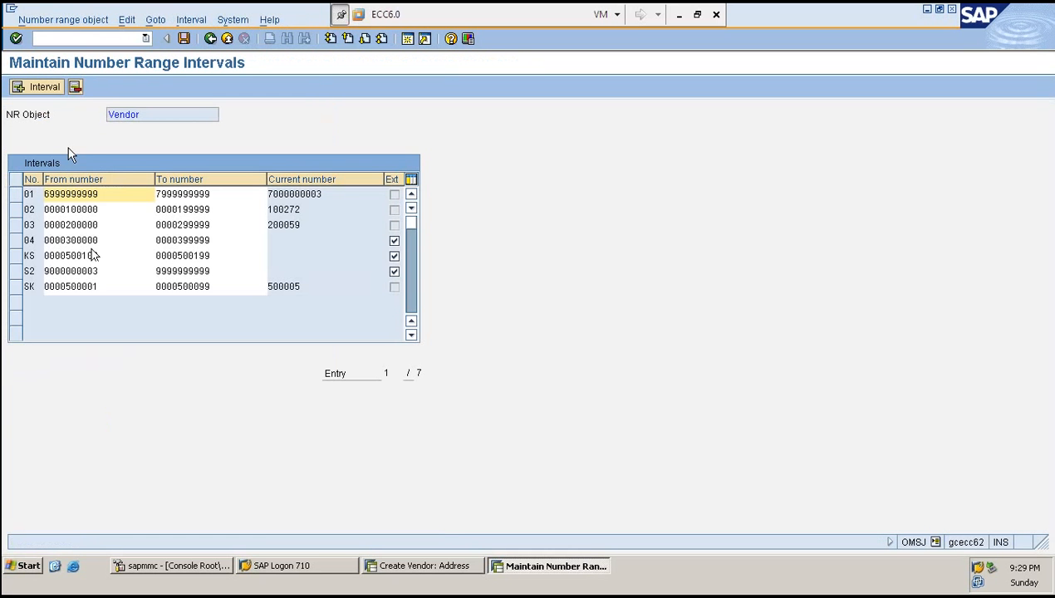
click(16, 256)
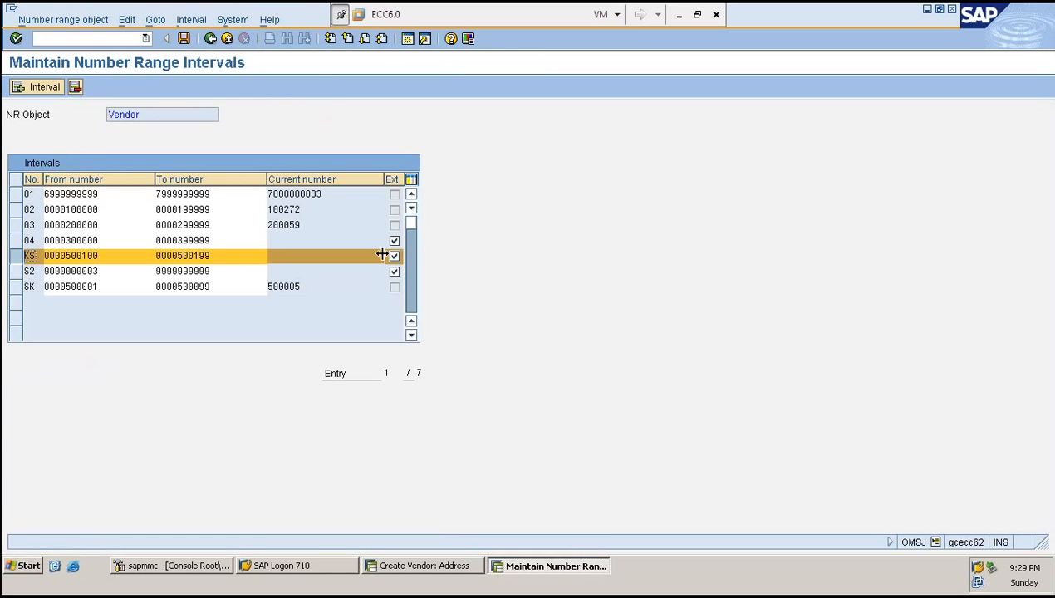
click(114, 260)
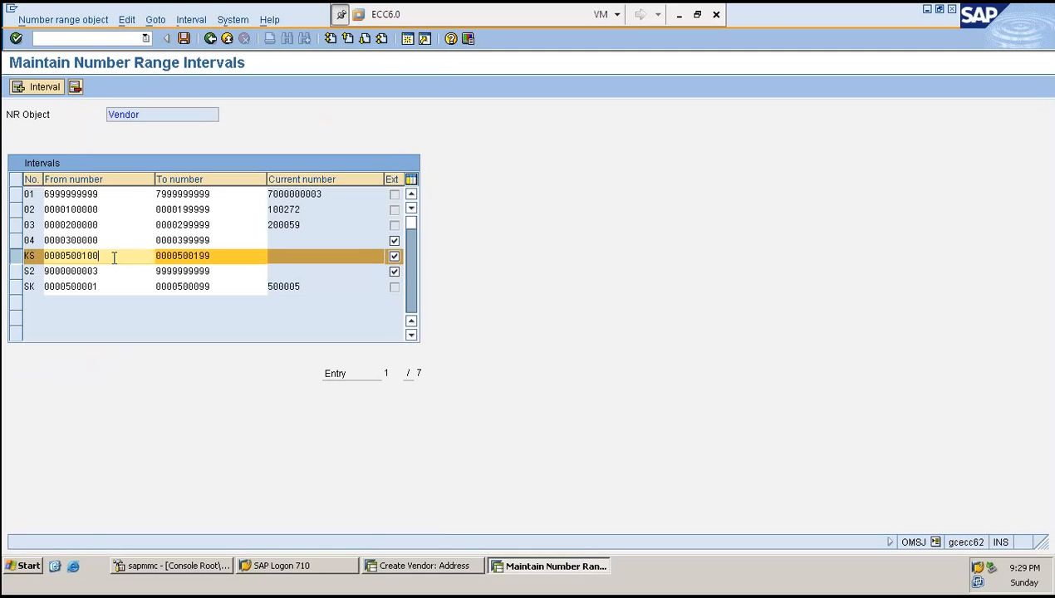
click(235, 259)
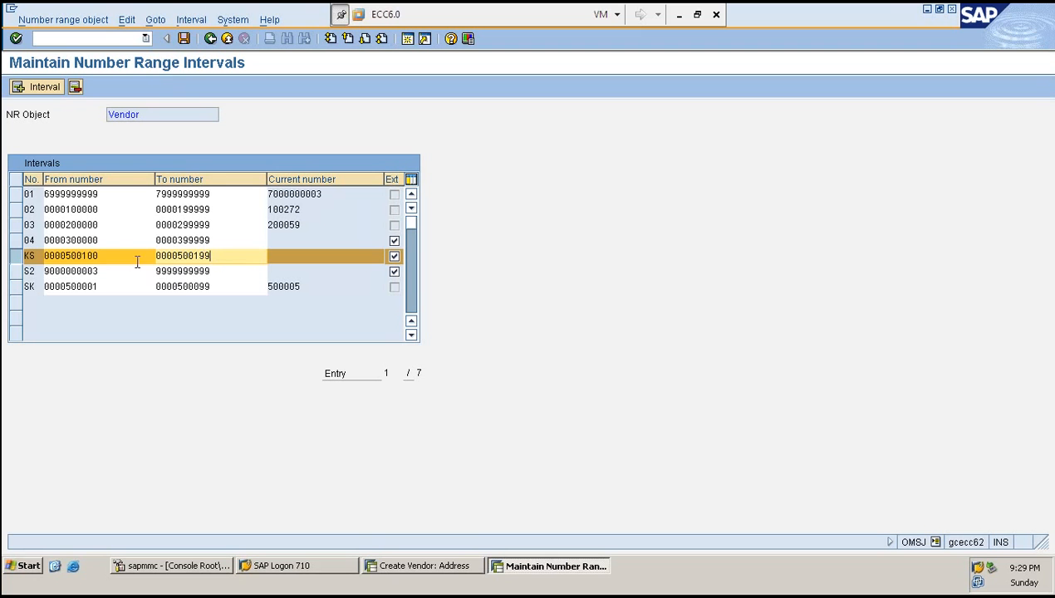
drag(137, 262, 32, 259)
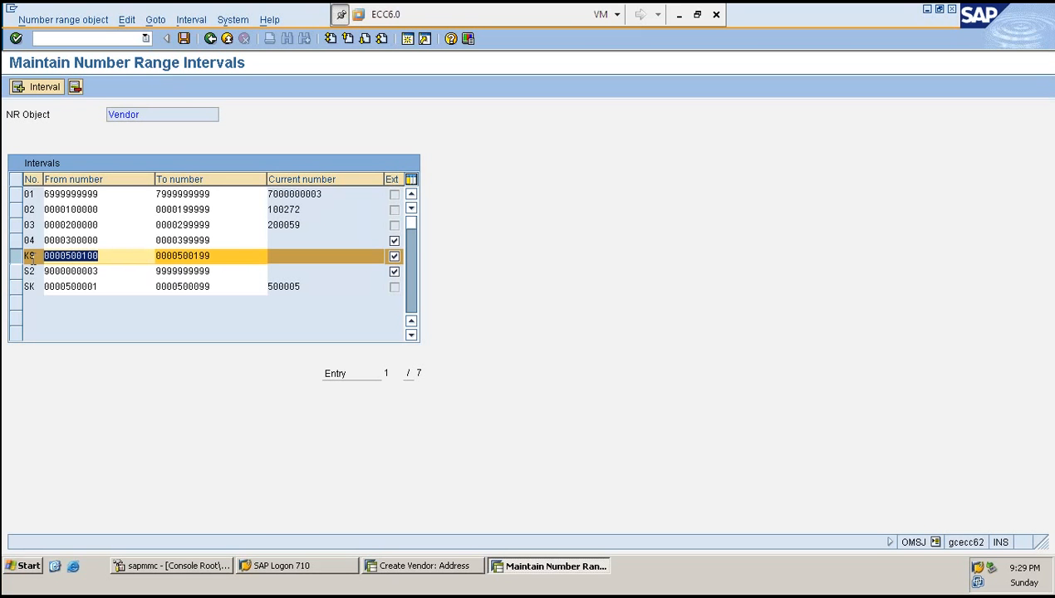
click(31, 259)
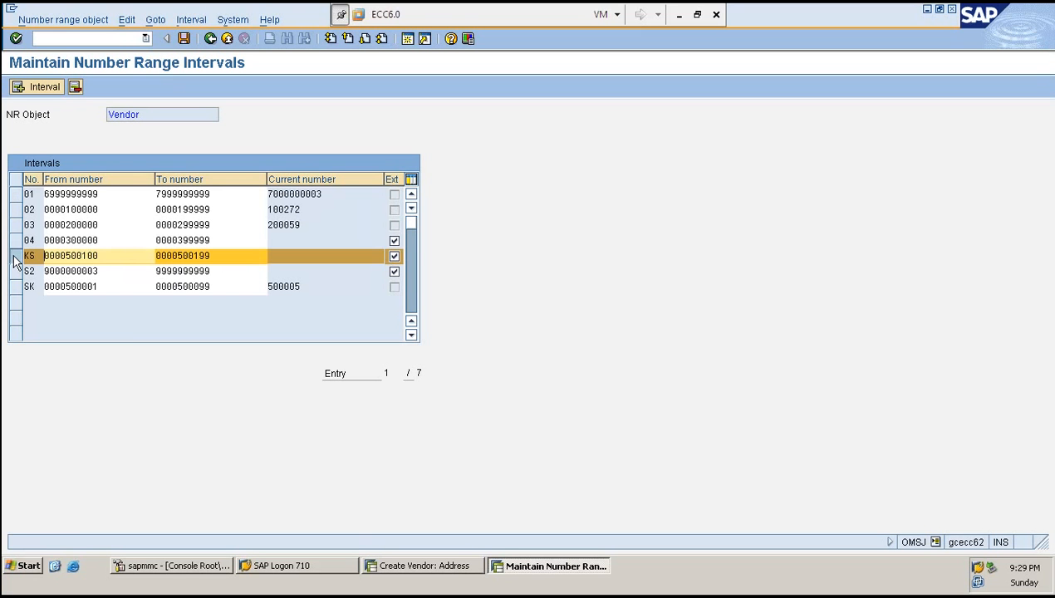
click(118, 194)
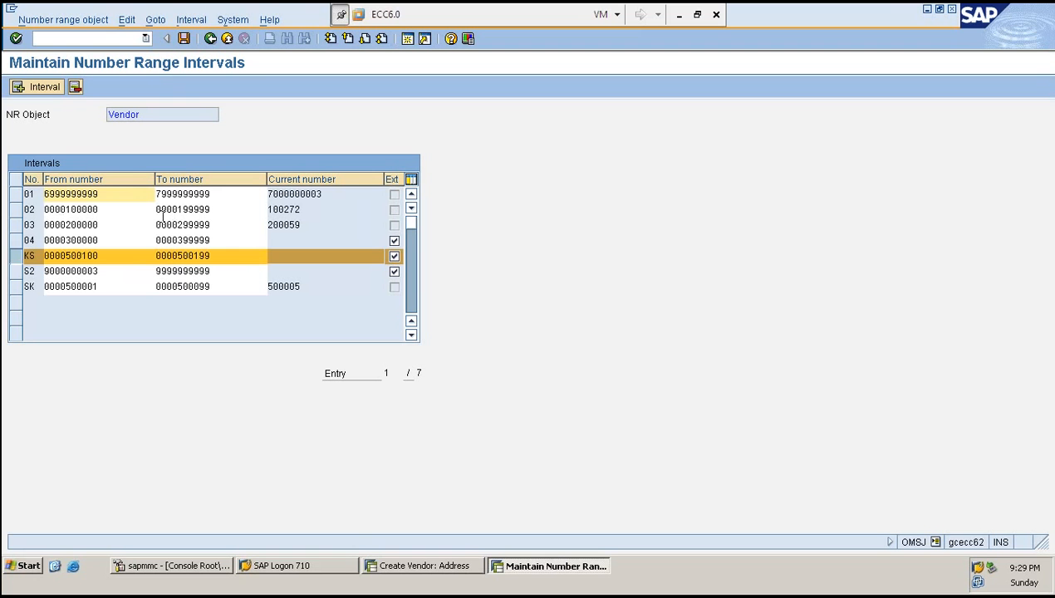
click(77, 261)
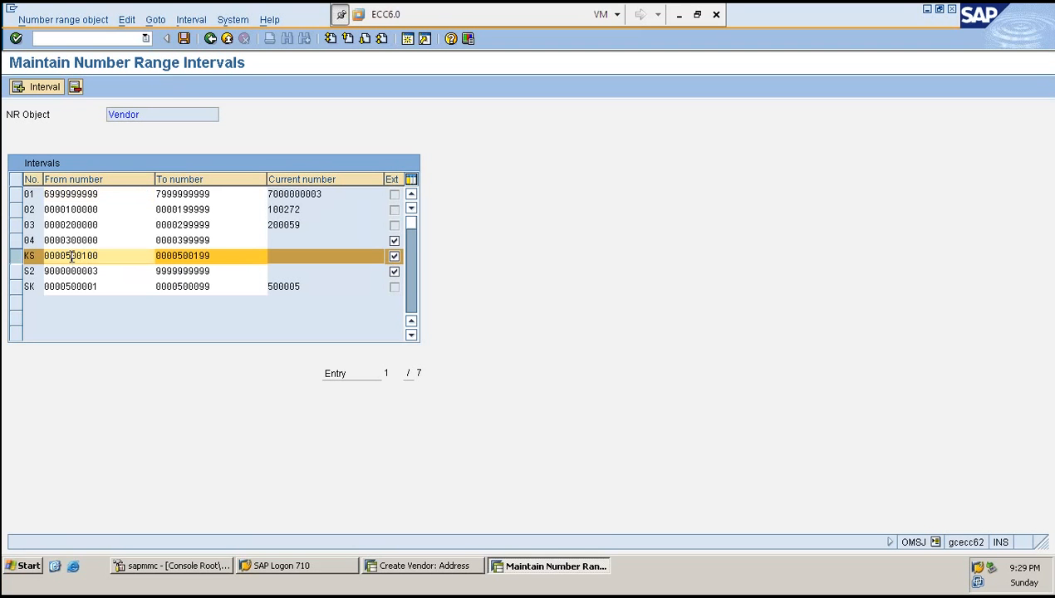
text(100)
key(Return)
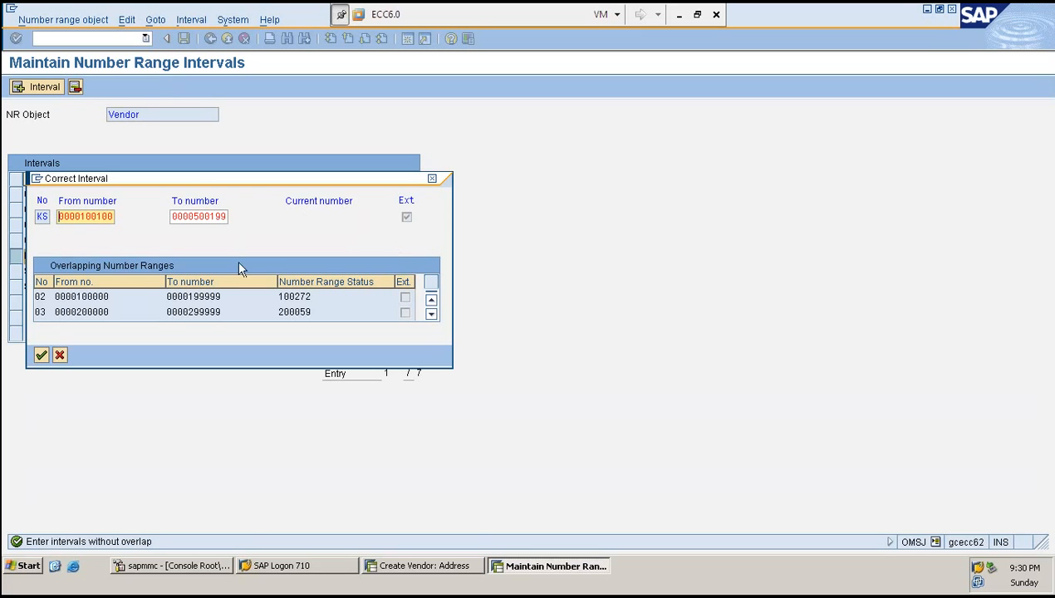
click(60, 355)
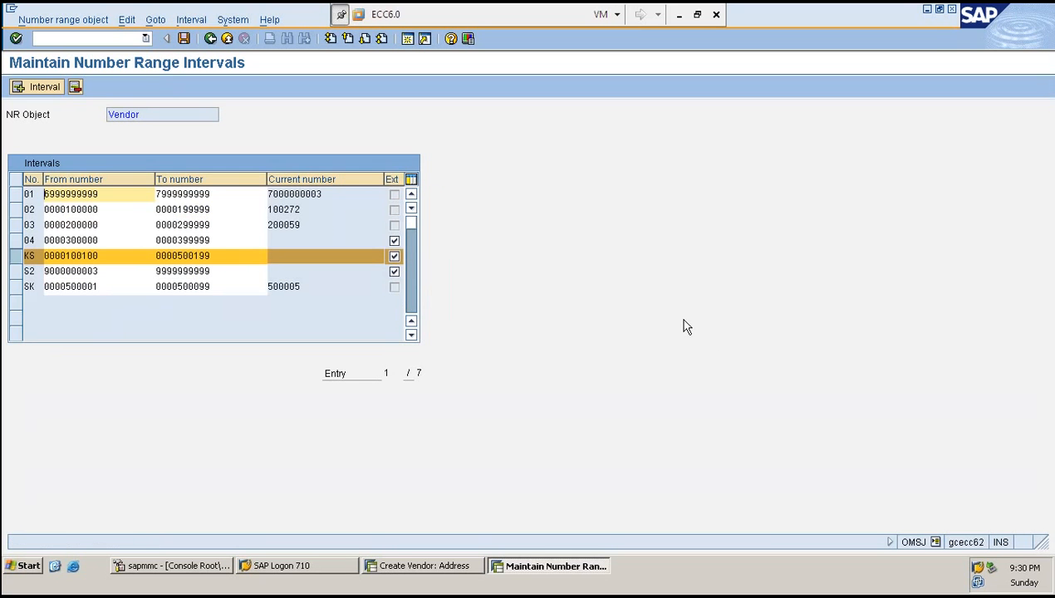
key(Return)
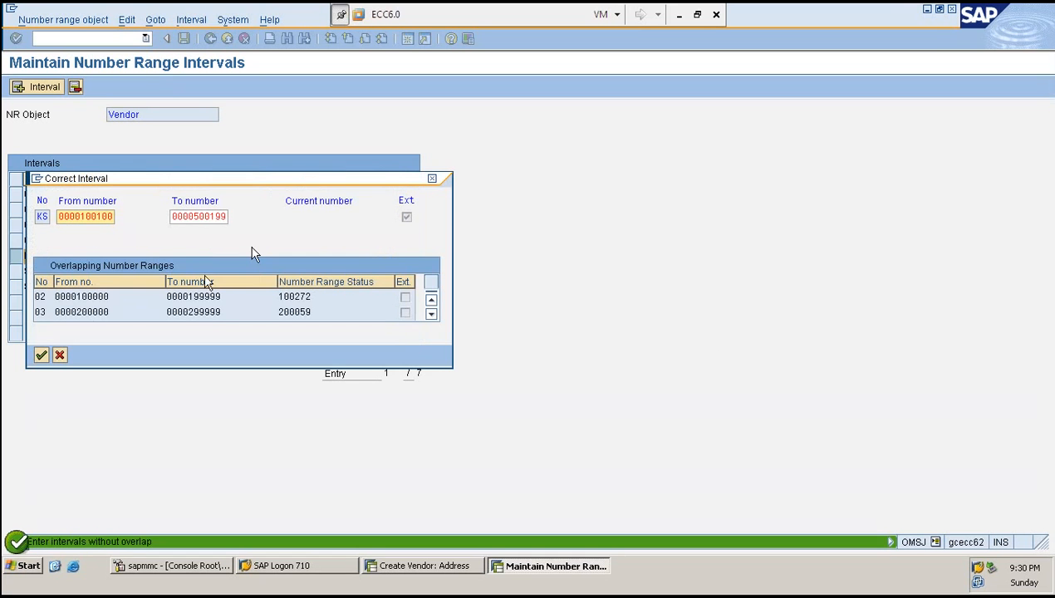
click(60, 356)
key(F3)
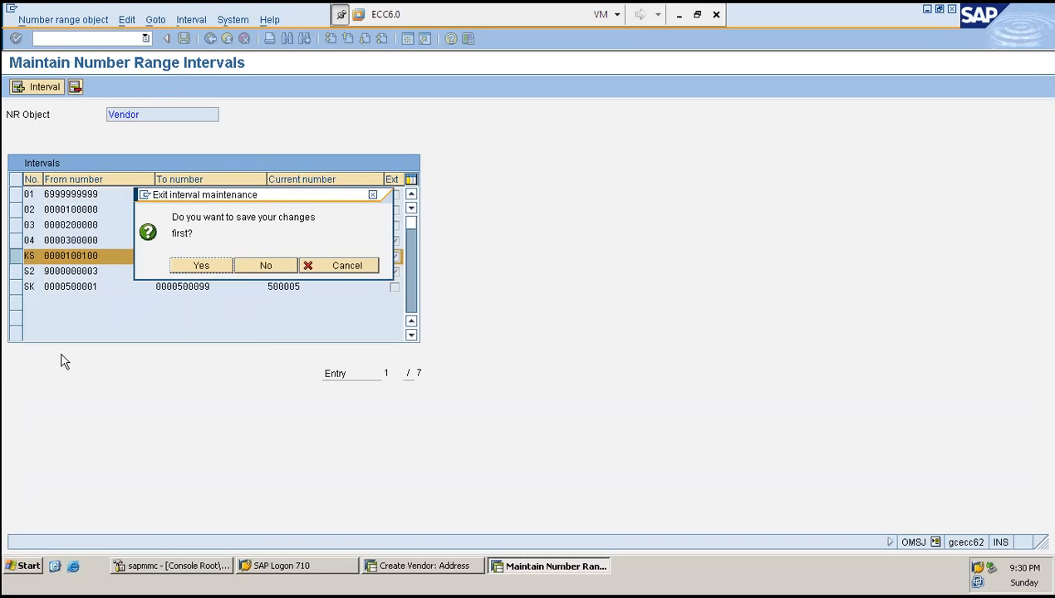
click(264, 265)
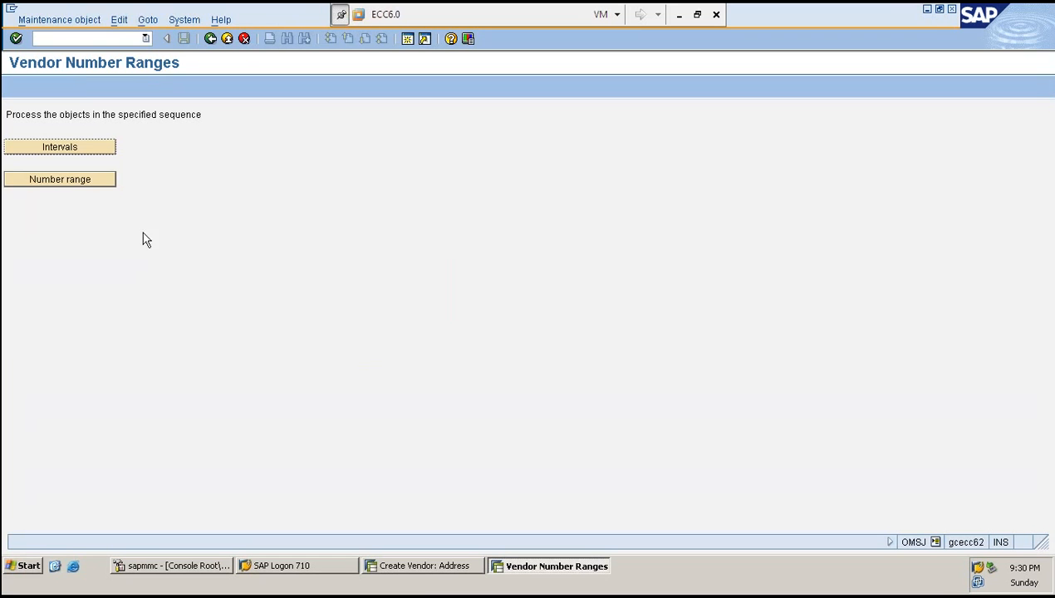
- Switch to the vendor session, restart XK01 and then open transaction XK02 to change a vendor
click(422, 568)
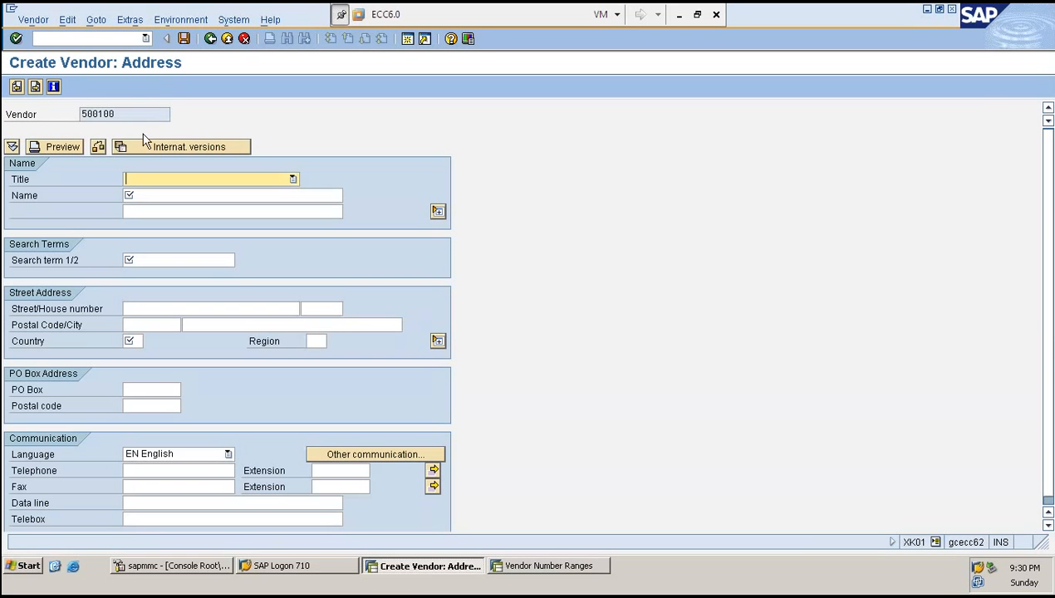
click(134, 116)
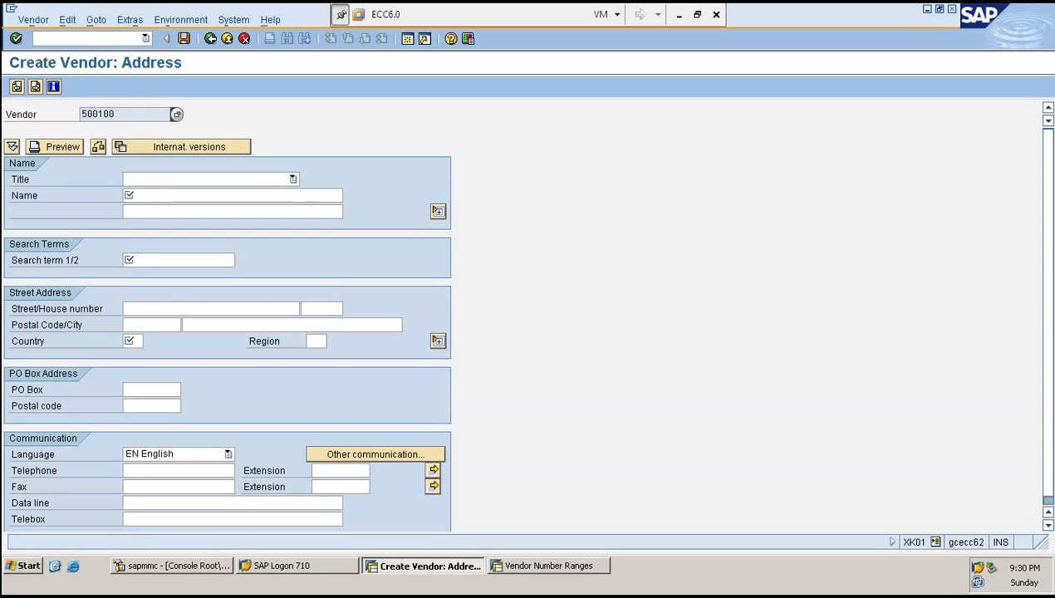
click(92, 39)
text(/NXK01)
key(Return)
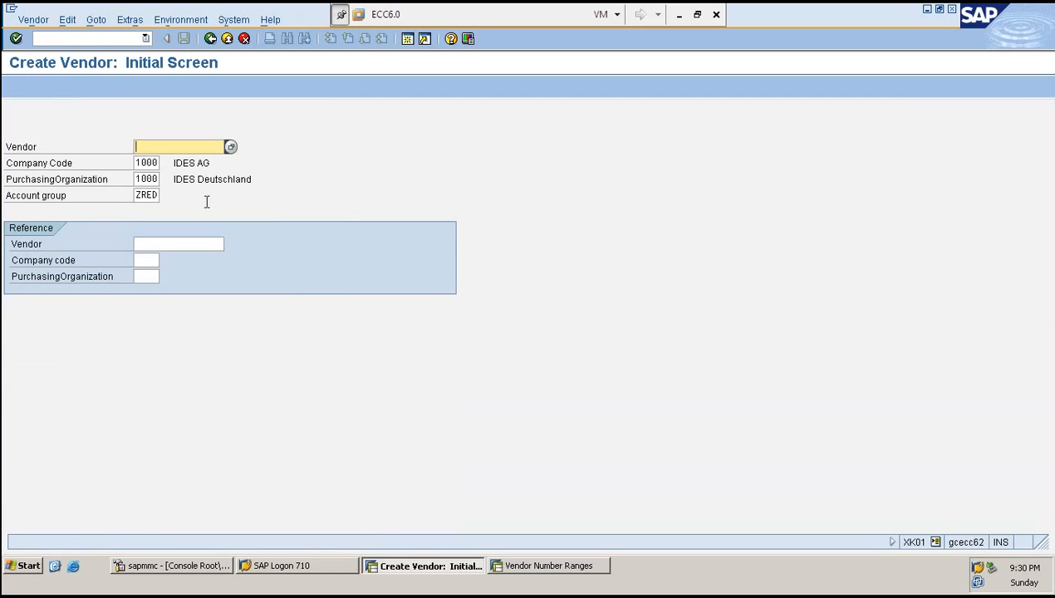
click(95, 38)
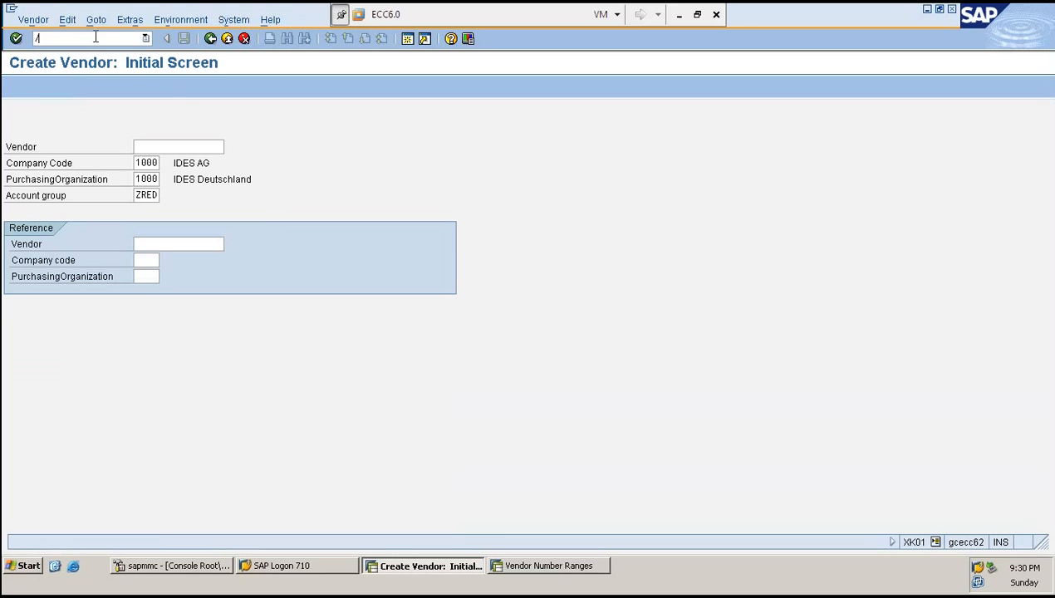
text(/NXK02)
key(Return)
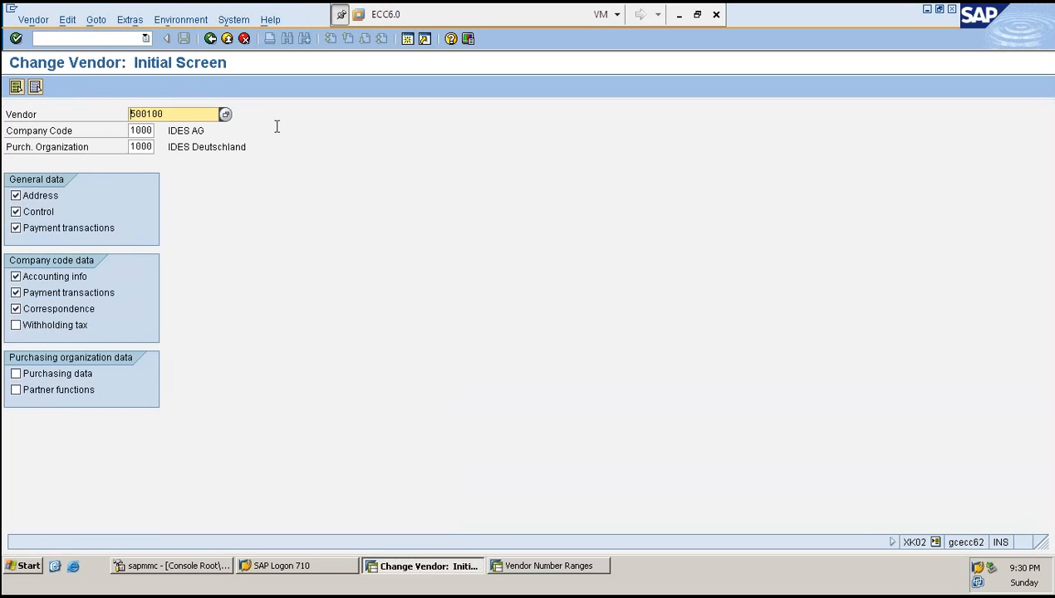
- Open vendor 500001 for change, including its purchasing data and partner functions views
click(194, 114)
key(BackSpace)
key(BackSpace)
text(001)
click(47, 375)
click(47, 392)
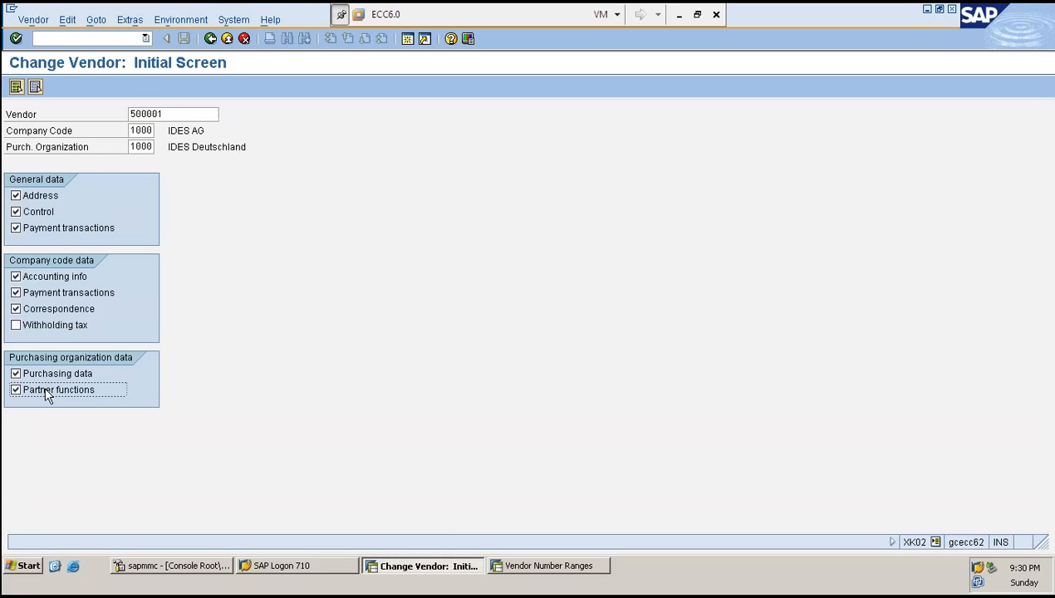
key(Return)
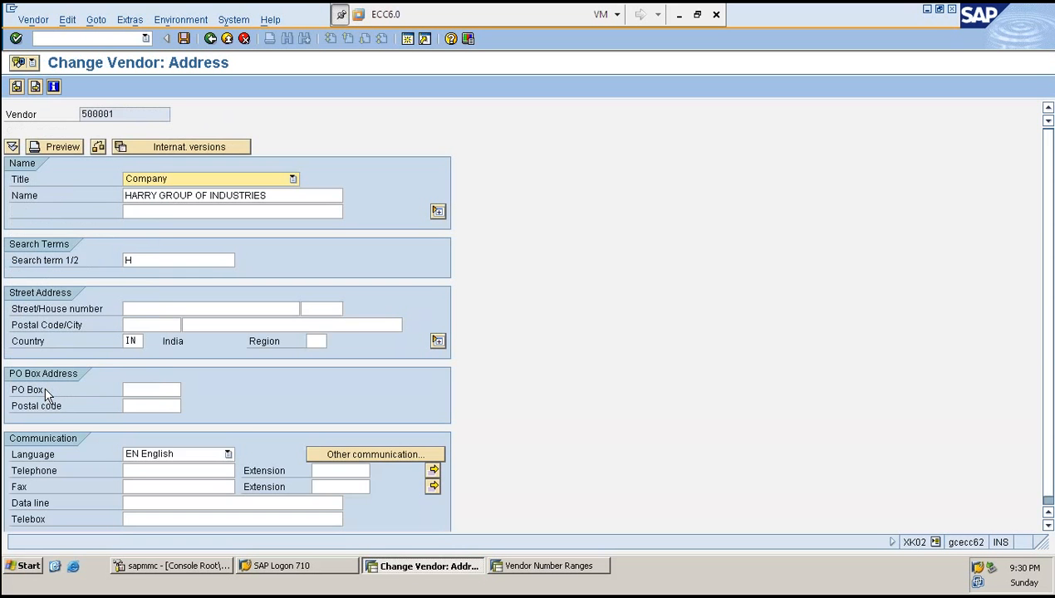
- Page through vendor 500001's data screens up to its purchasing data
key(Return)
key(Return)
key(Return)
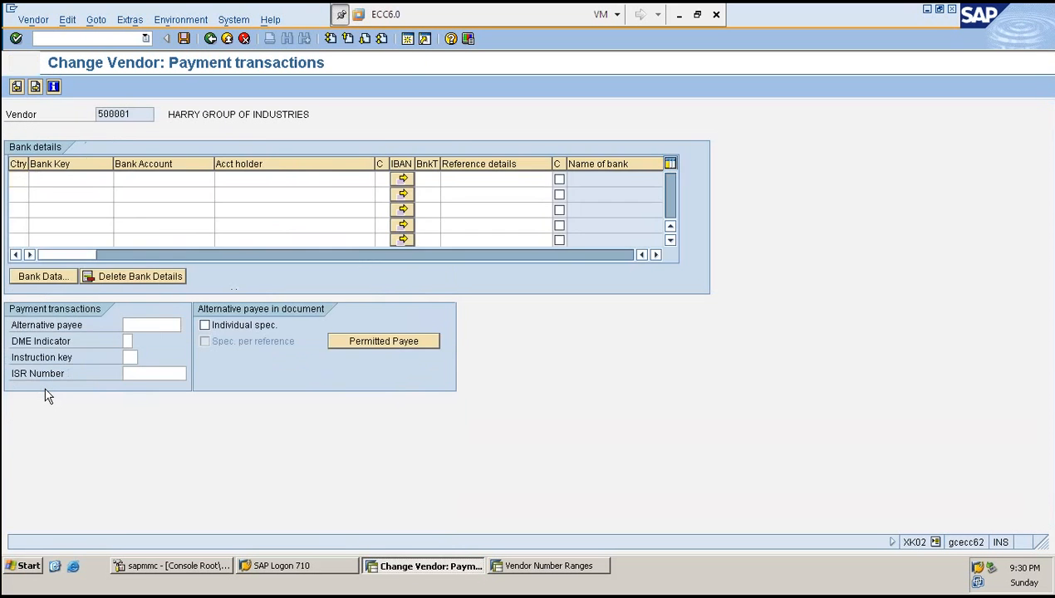
key(Return)
key(Return)
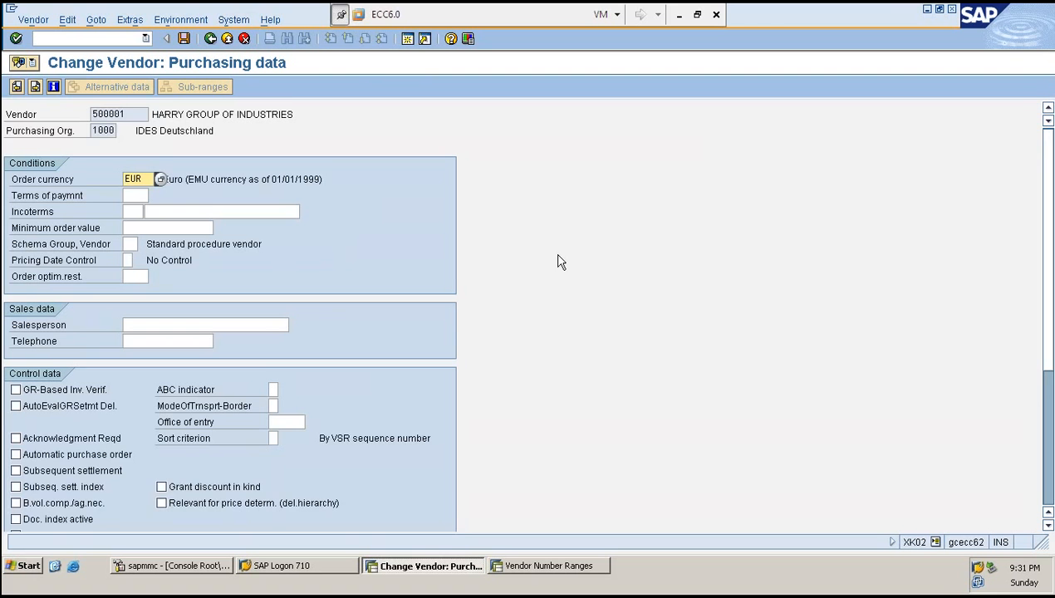
scroll(558, 261, down, 1)
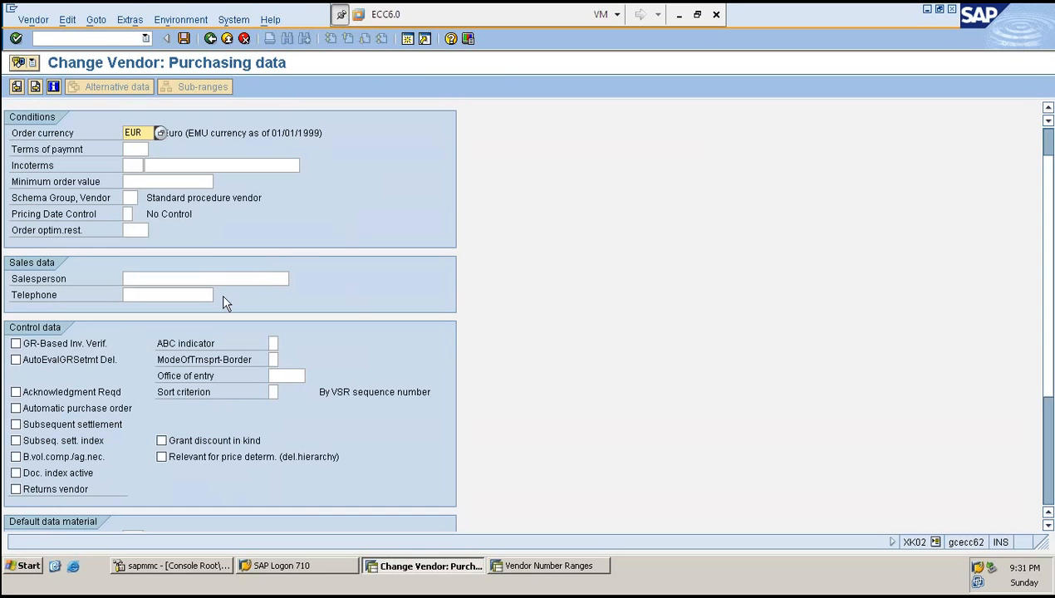
key(Tab)
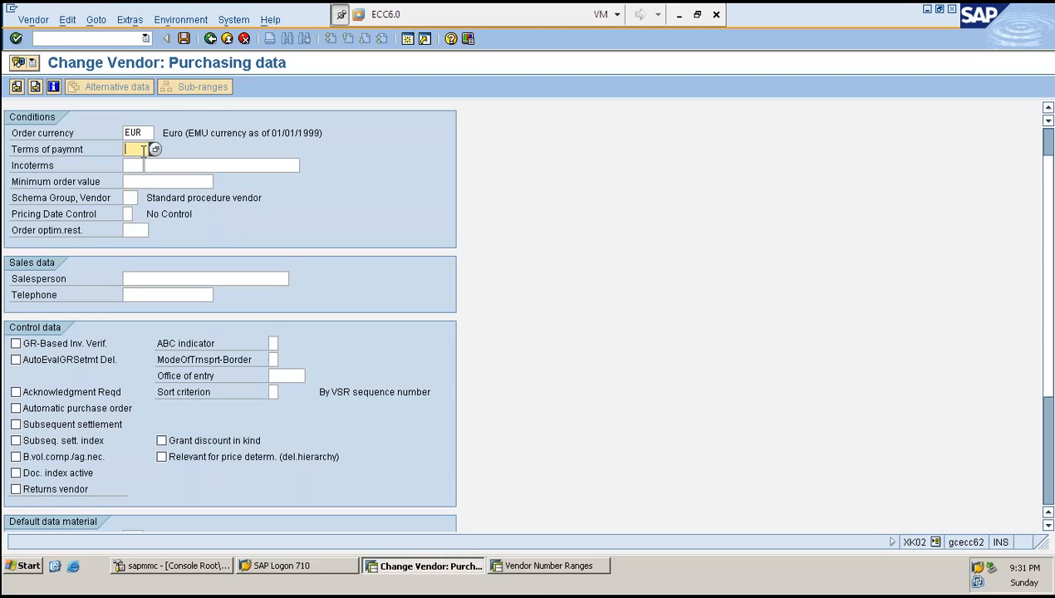
- Go back to the IMG and open account group ZRED under Define Account Groups and Field Selection (Vendor)
click(542, 571)
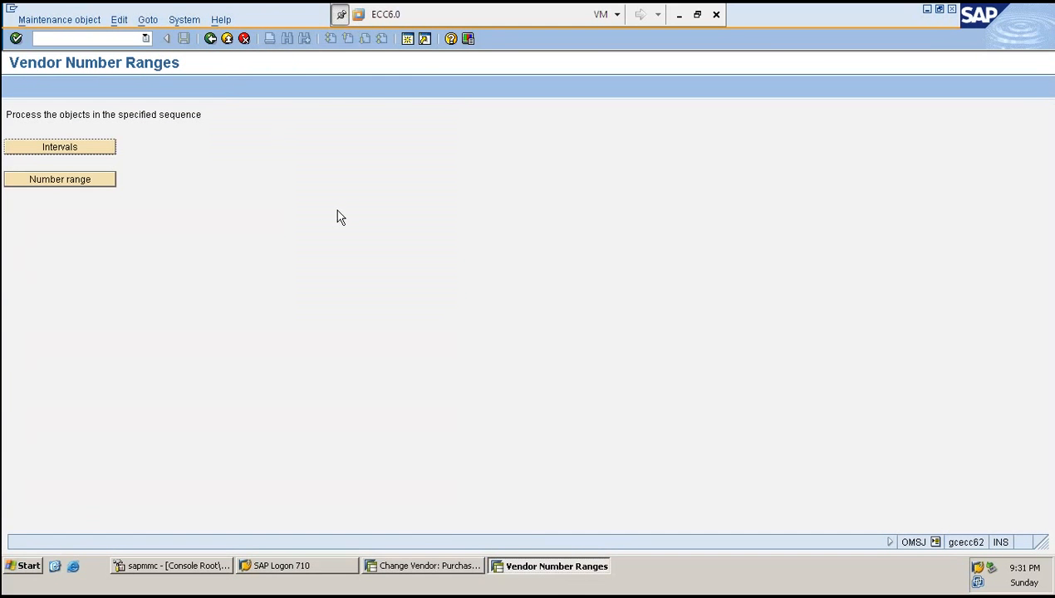
key(F3)
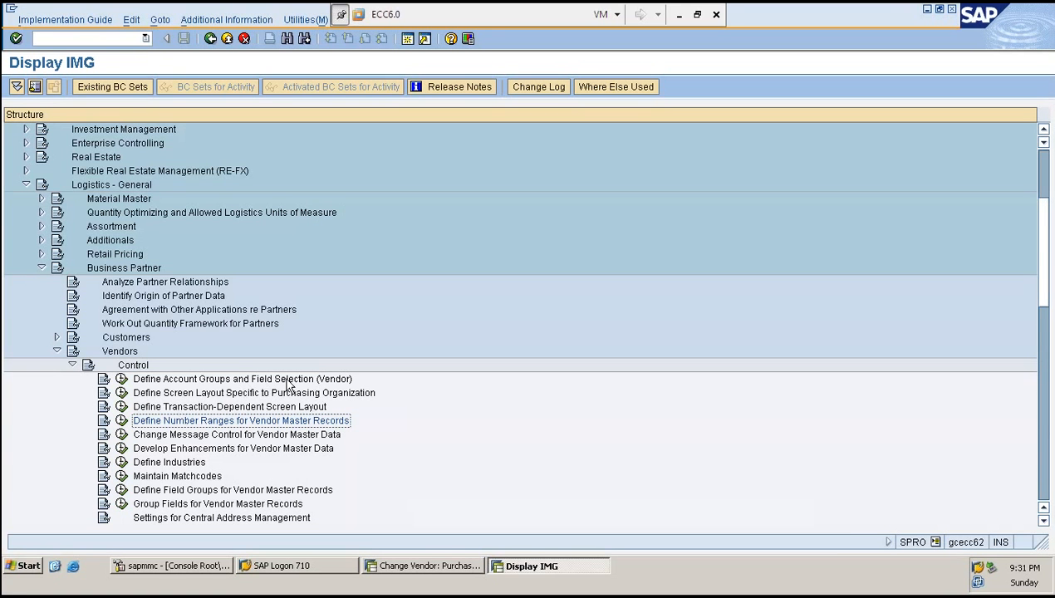
click(122, 380)
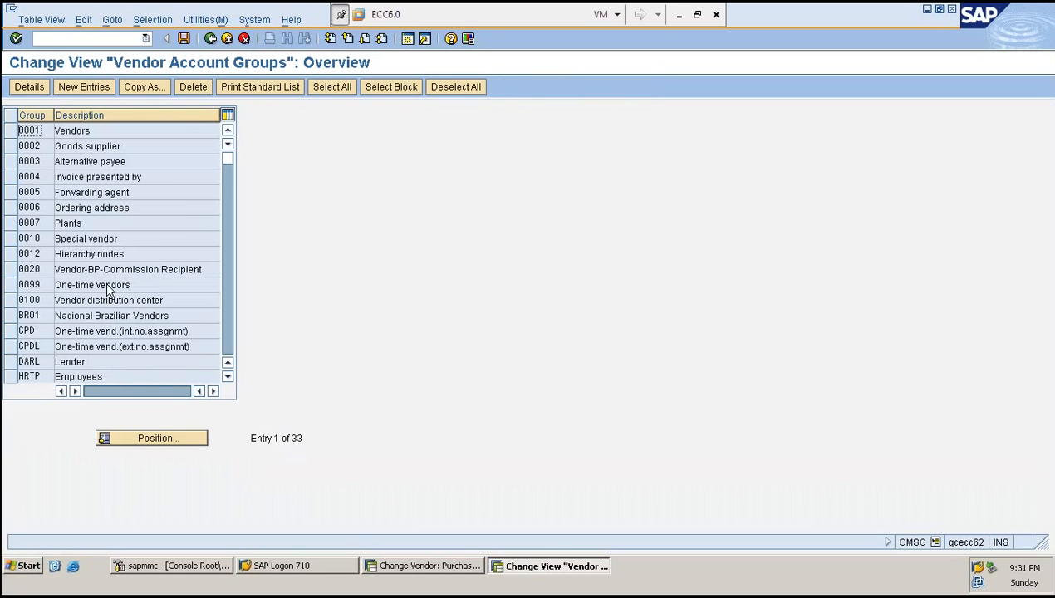
scroll(106, 287, down, 7)
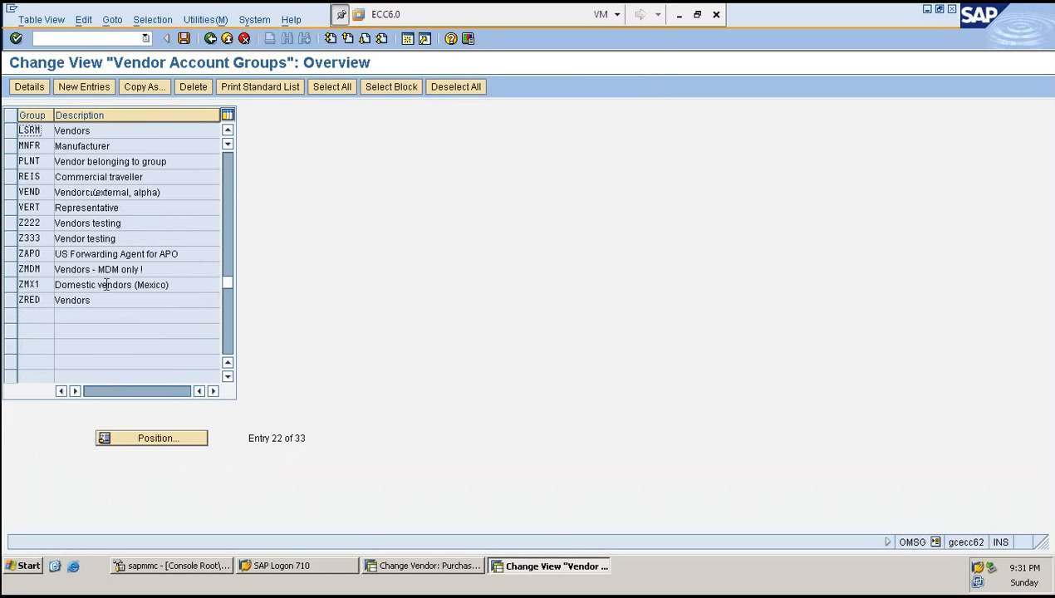
double_click(32, 301)
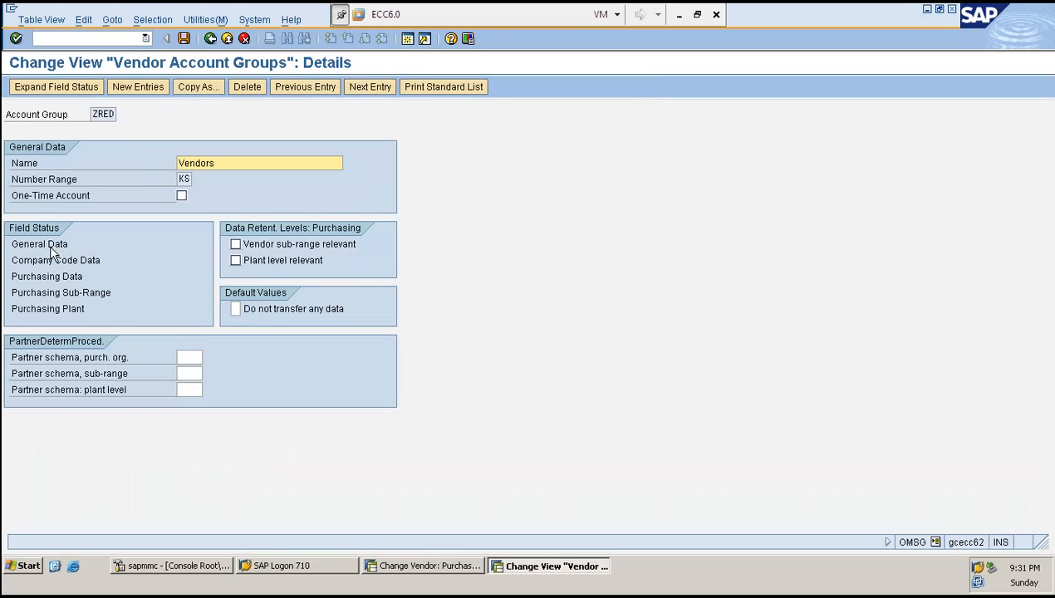
- Return to vendor 500001's address screen and re-enter its search term H
click(464, 571)
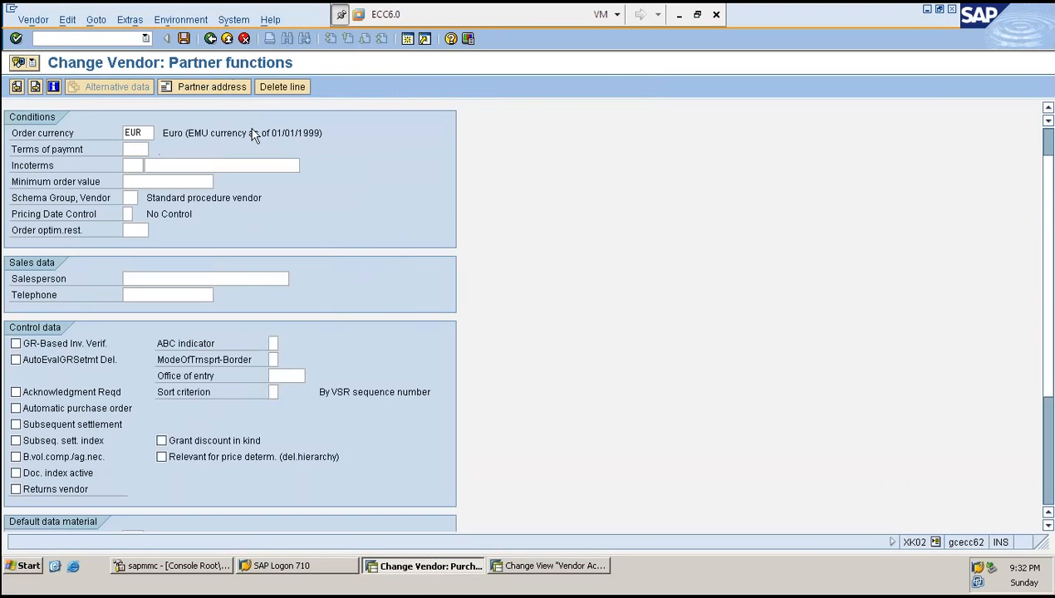
key(Return)
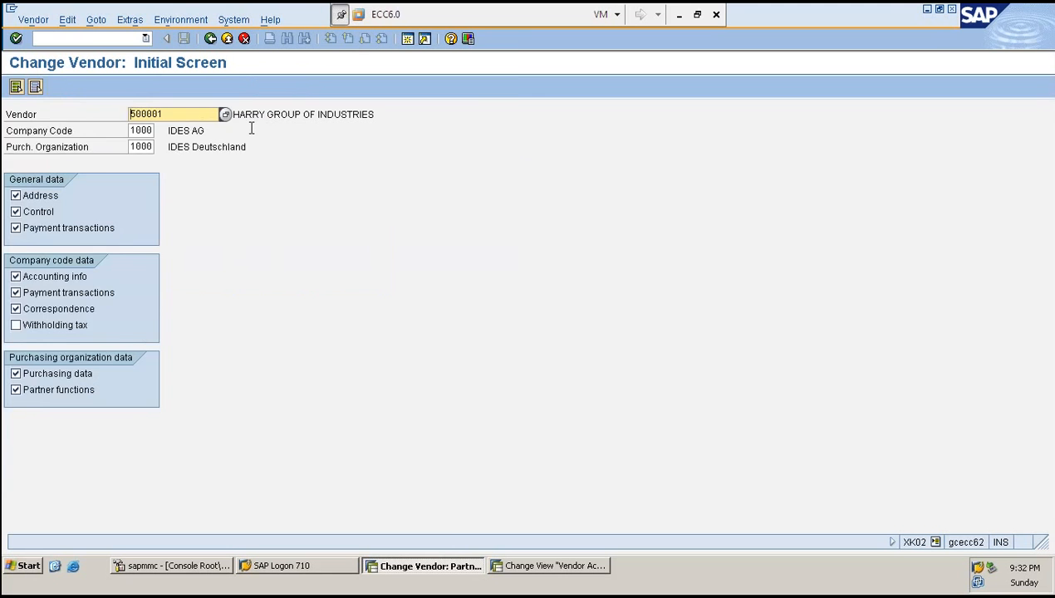
key(Return)
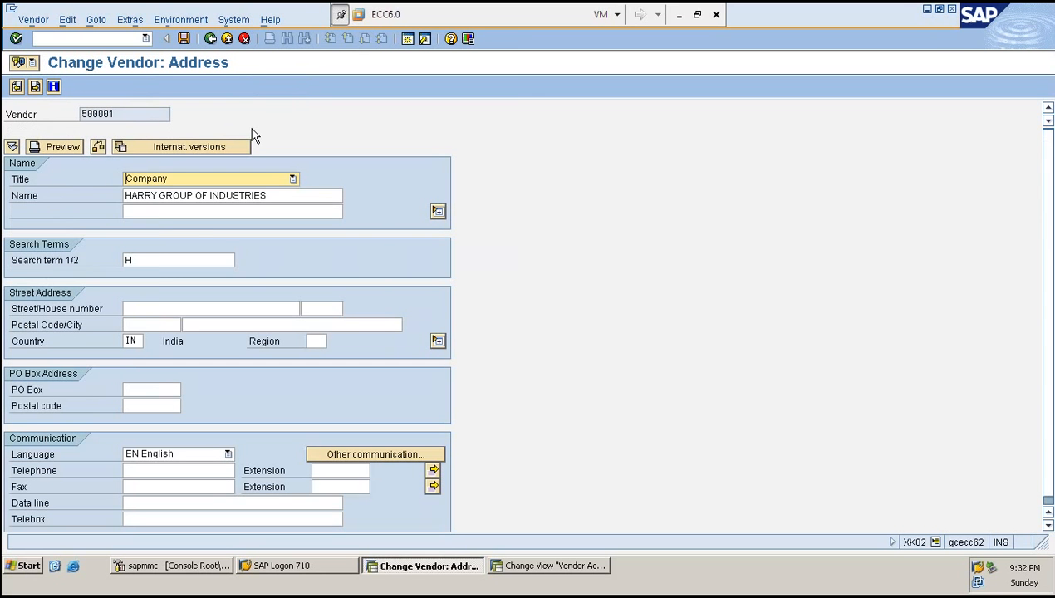
click(198, 213)
click(167, 262)
click(181, 215)
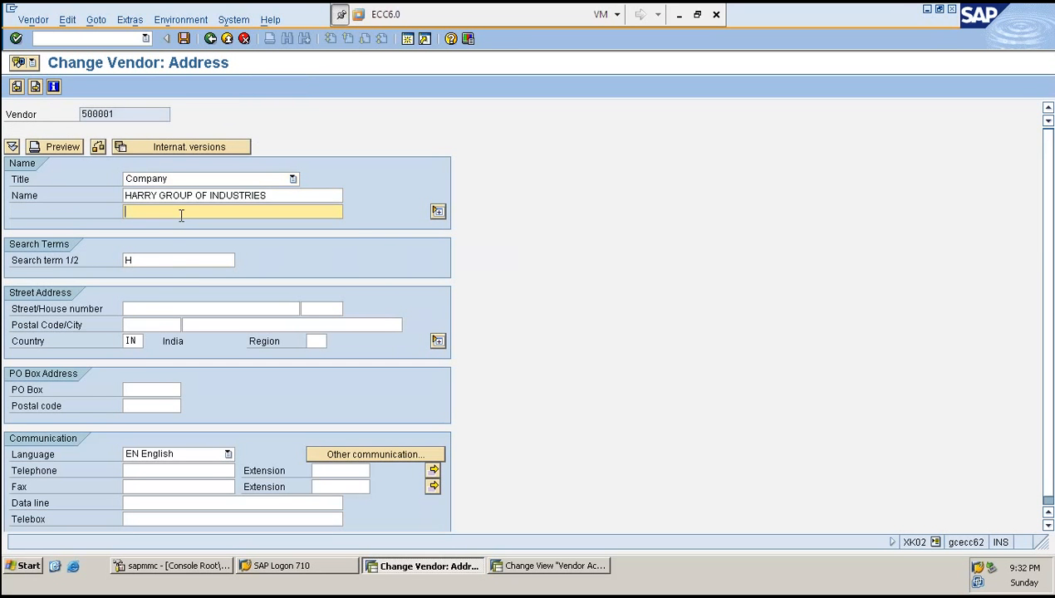
double_click(161, 261)
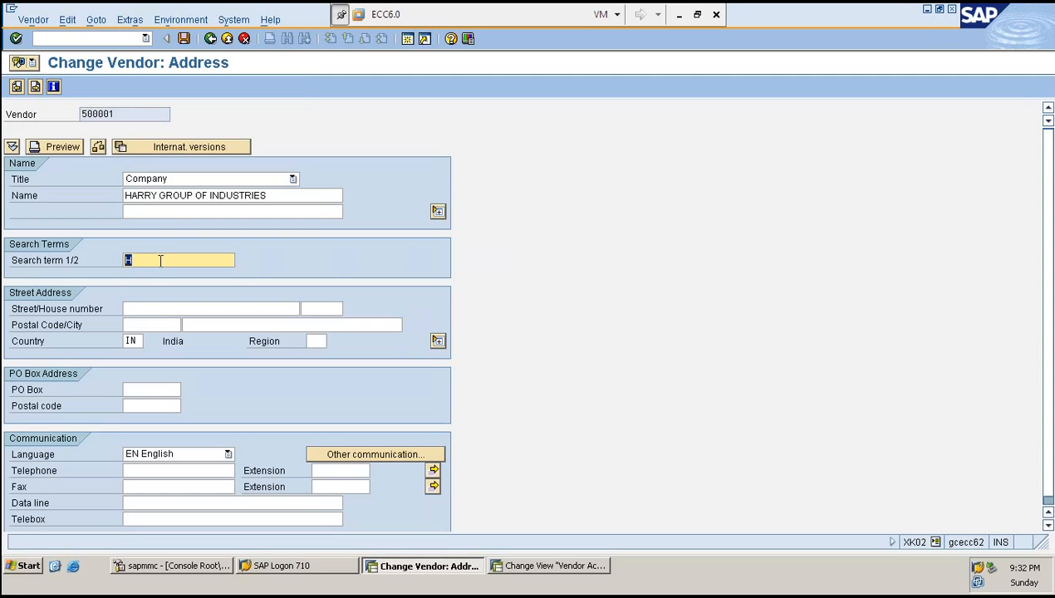
key(Delete)
key(Tab)
click(156, 260)
text(H)
key(Tab)
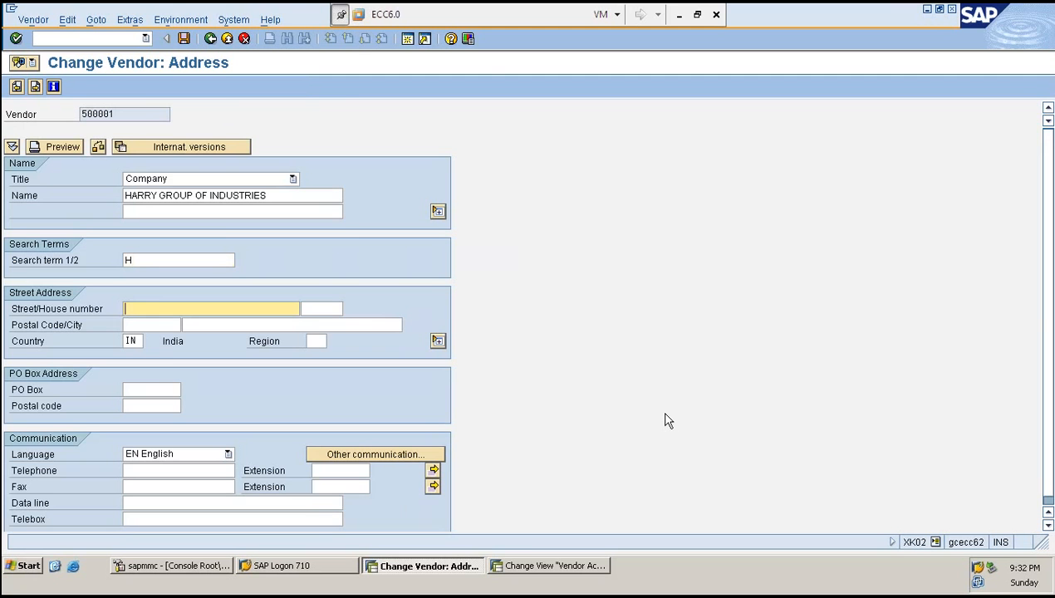
- Examine the Address field status settings of account group ZRED's general data
key(alt+Tab)
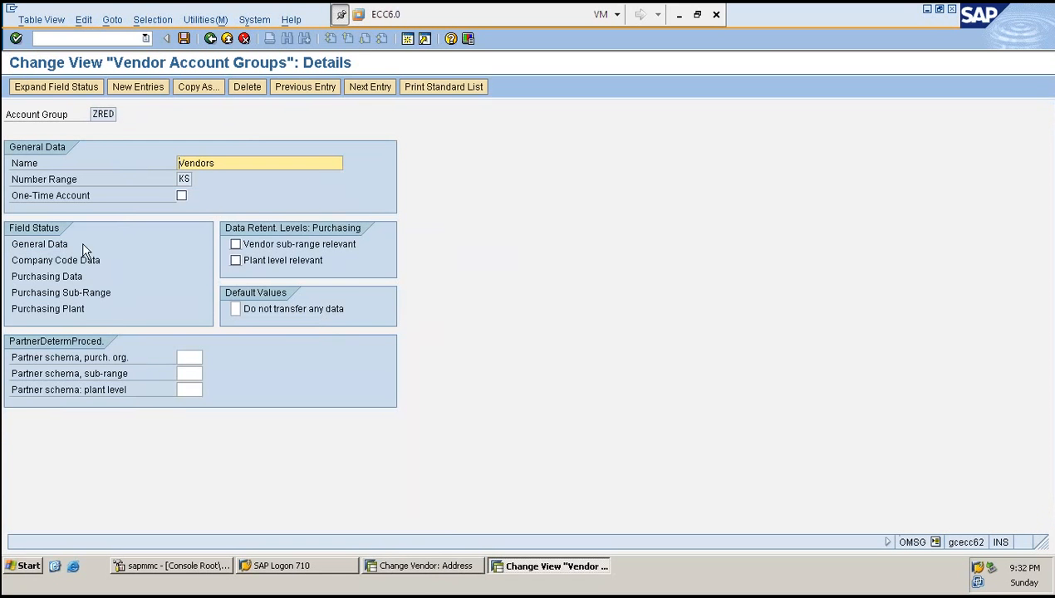
double_click(33, 245)
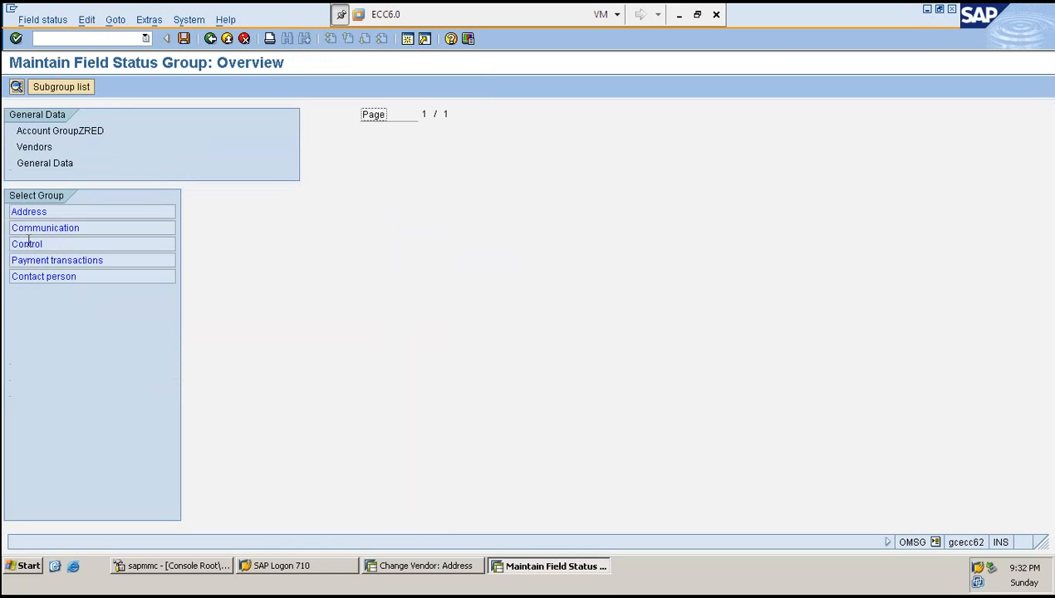
double_click(32, 214)
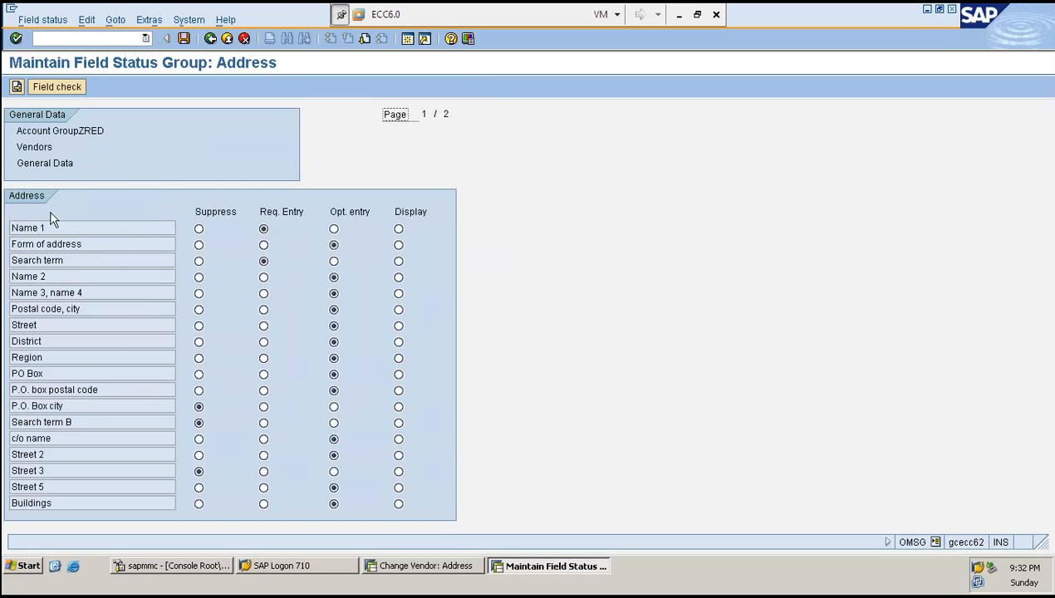
click(71, 279)
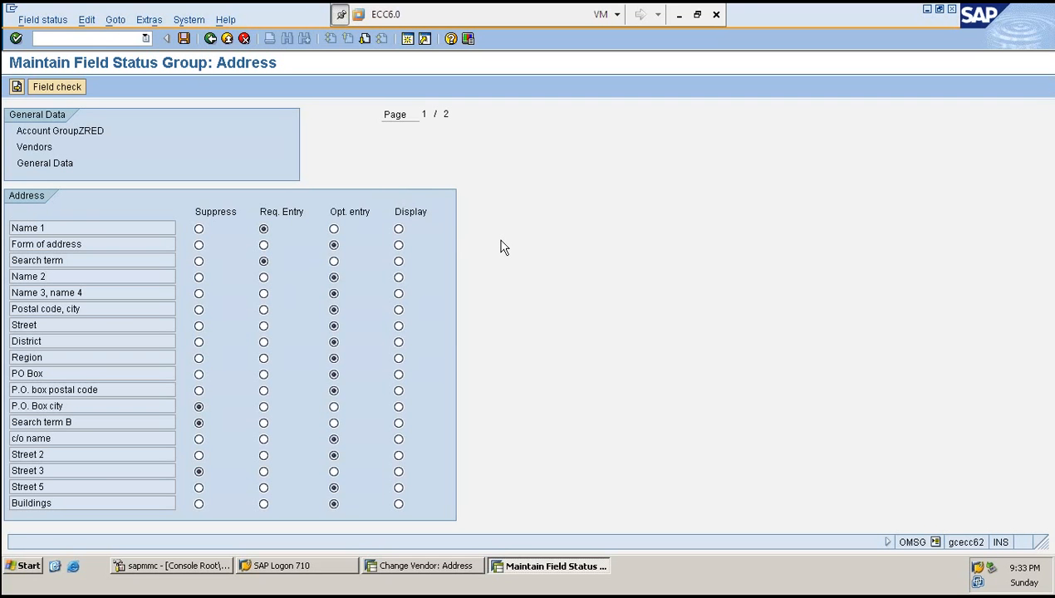
key(F3)
key(F3)
key(F3)
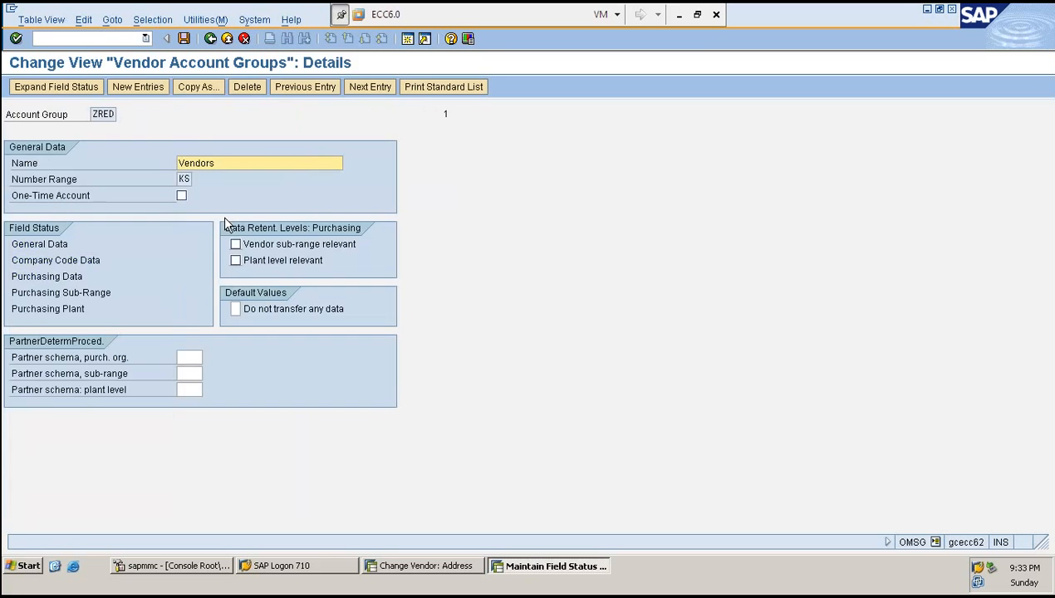
- Return to the IMG and reopen Define Account Groups and Field Selection (Vendor)
key(F3)
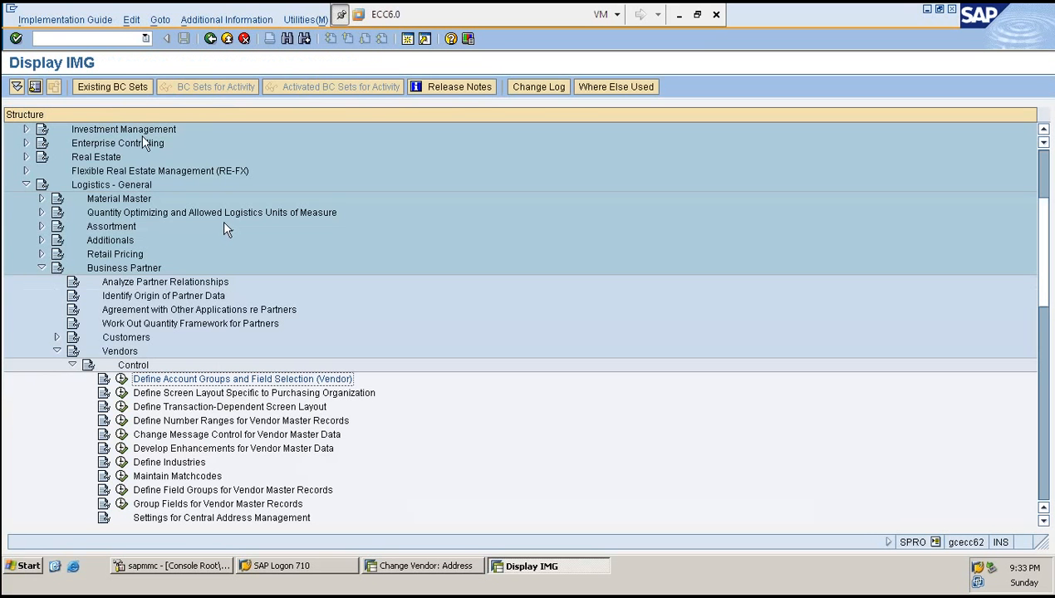
scroll(143, 146, up, 2)
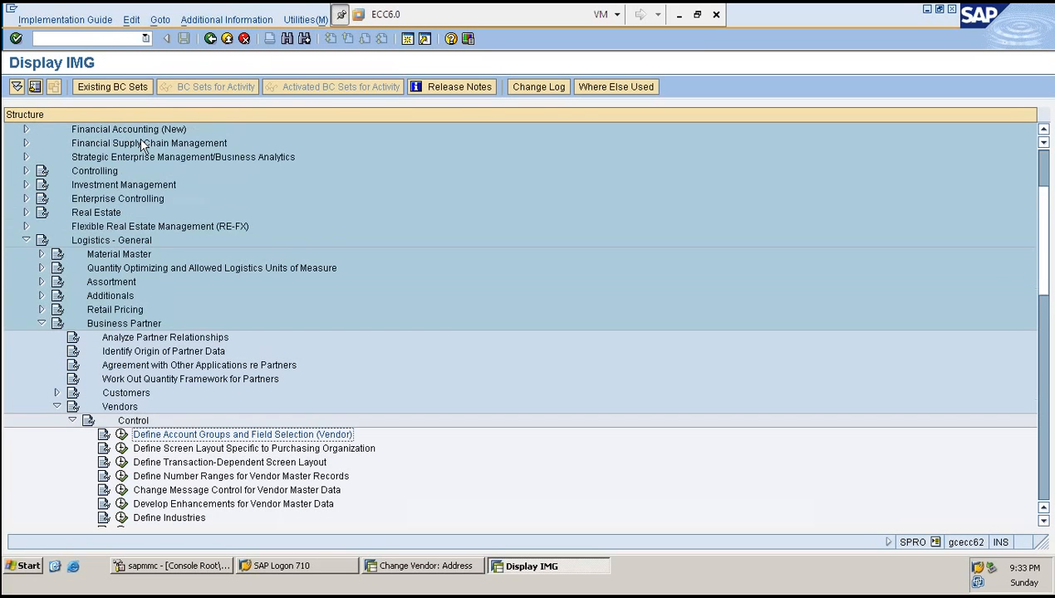
scroll(143, 146, down, 1)
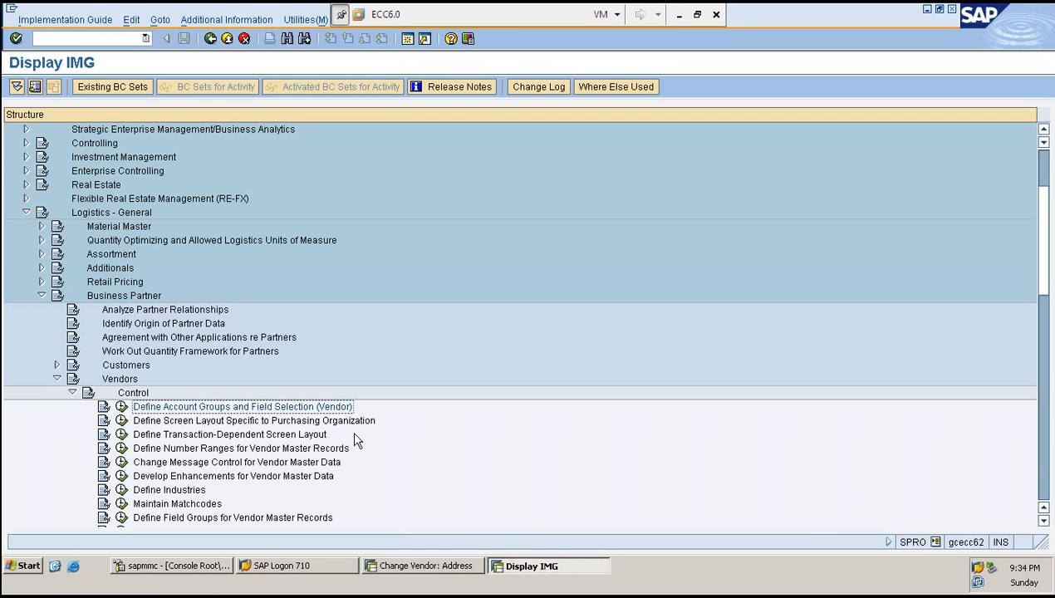
click(121, 407)
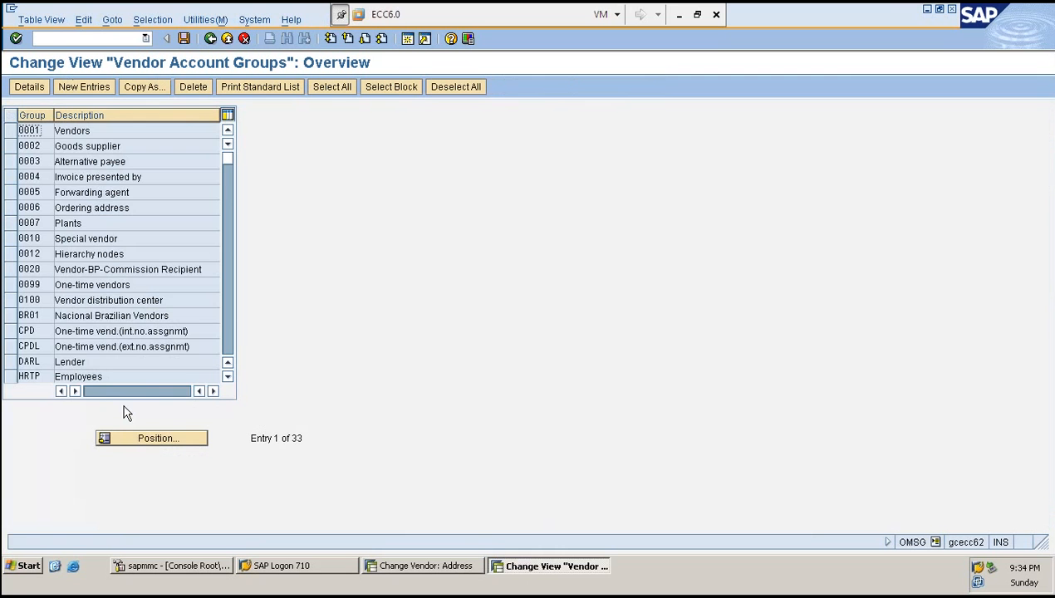
- Open the details of vendor account group ZRED
scroll(143, 299, down, 6)
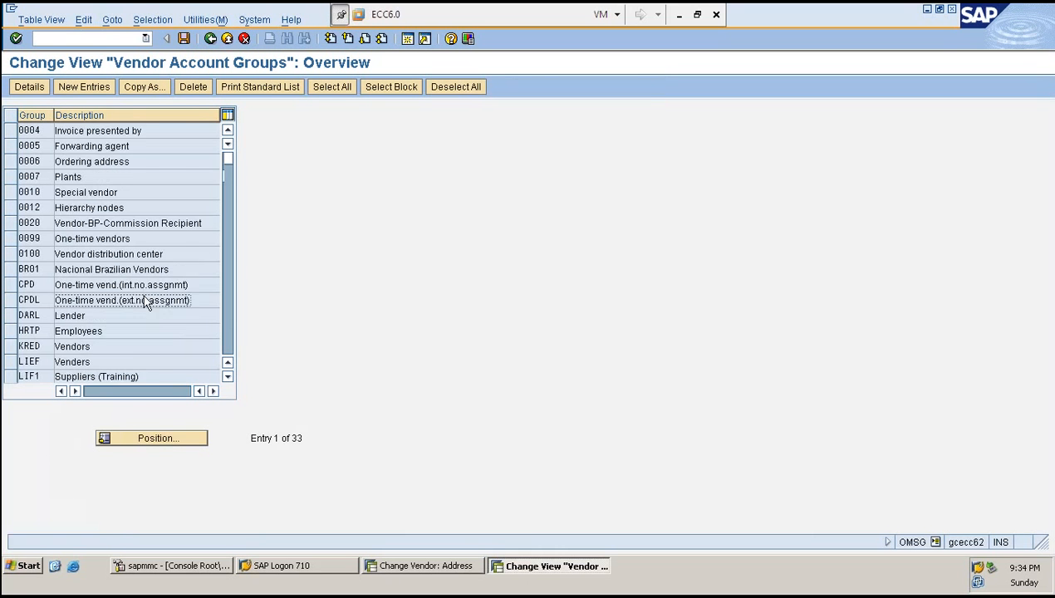
scroll(143, 297, down, 3)
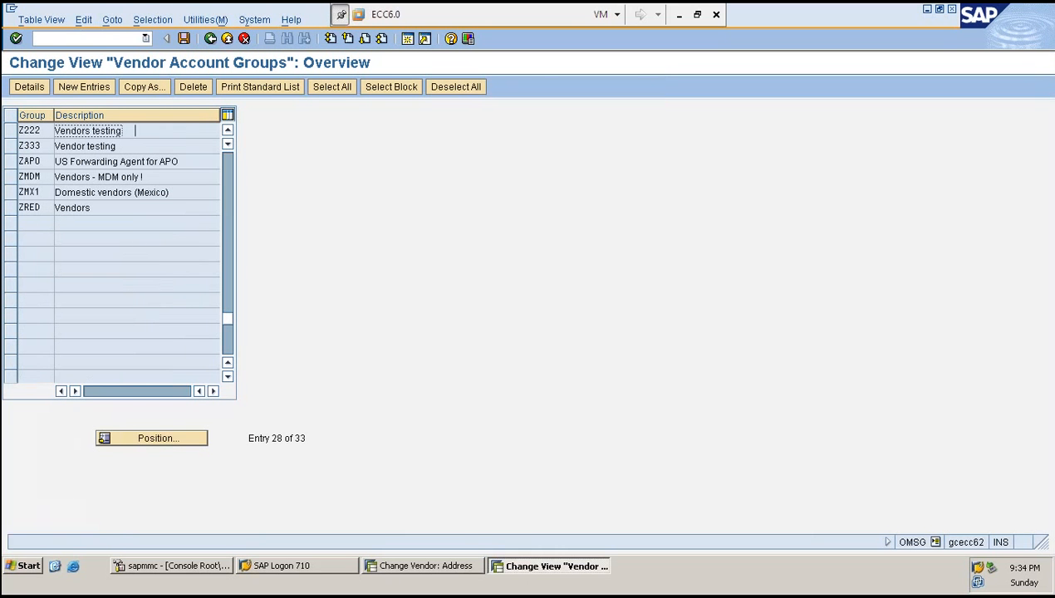
click(11, 210)
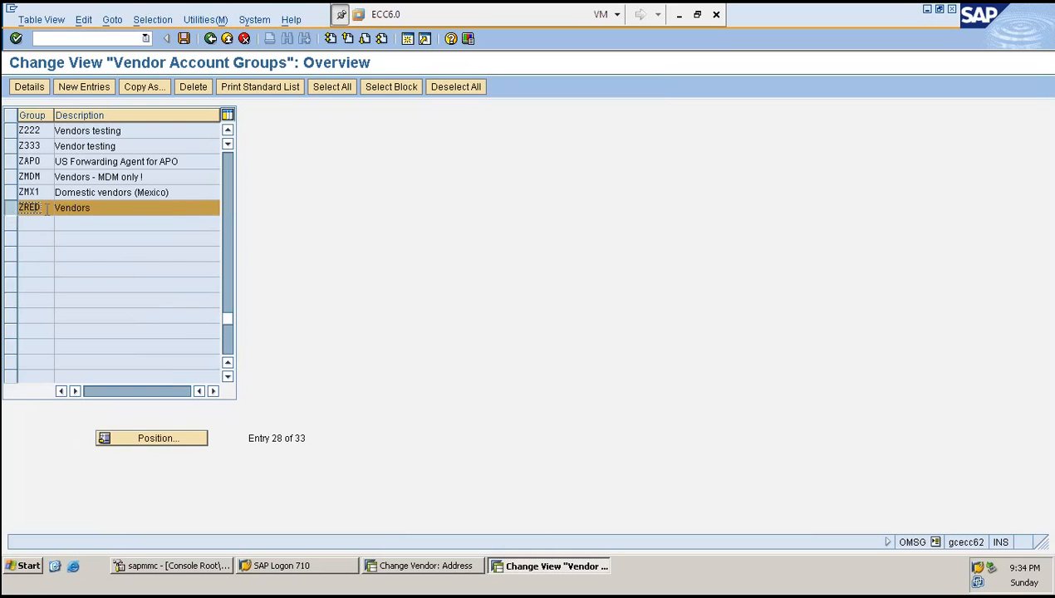
double_click(46, 213)
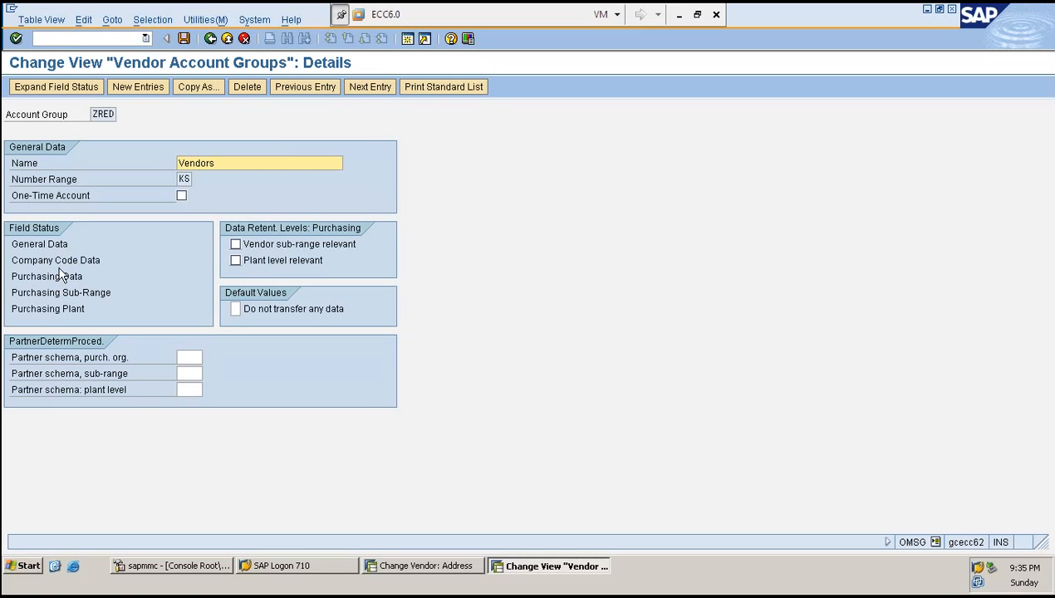
- In ZRED's purchasing data field status, make Terms of payment a required entry and Incoterms display-only
double_click(61, 276)
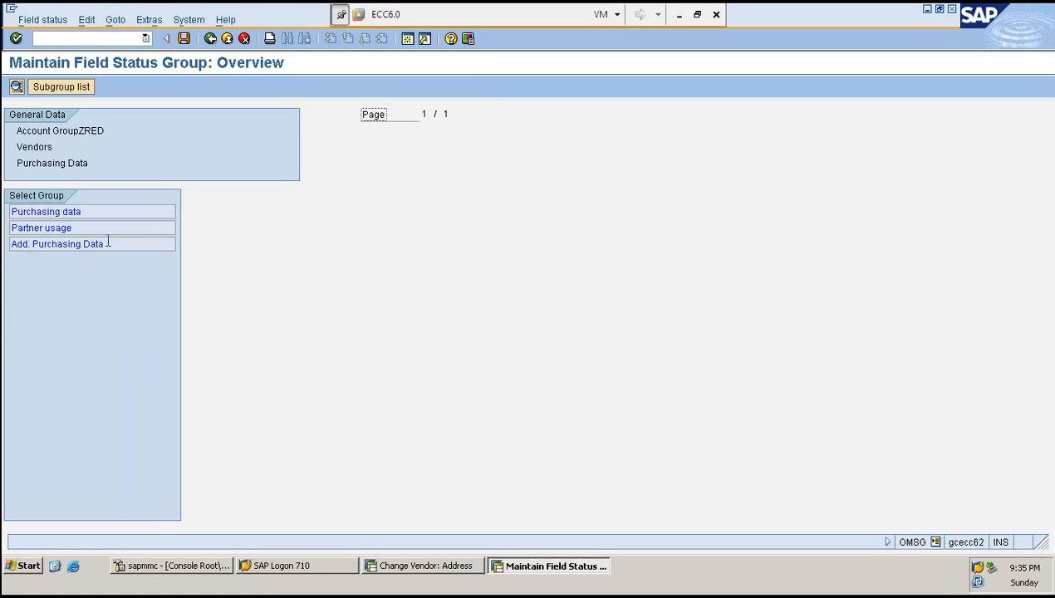
double_click(69, 210)
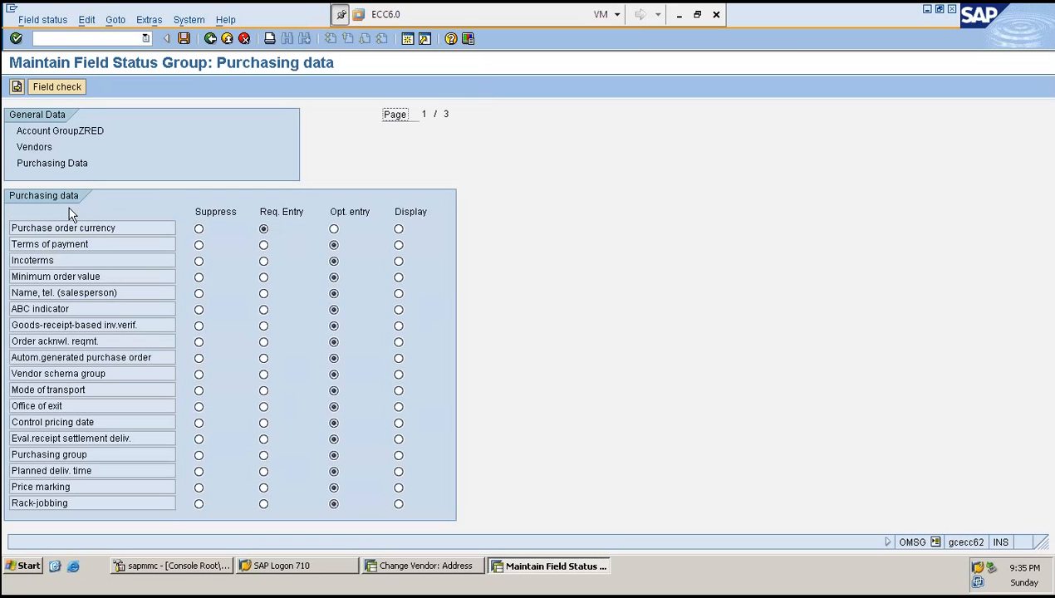
key(F3)
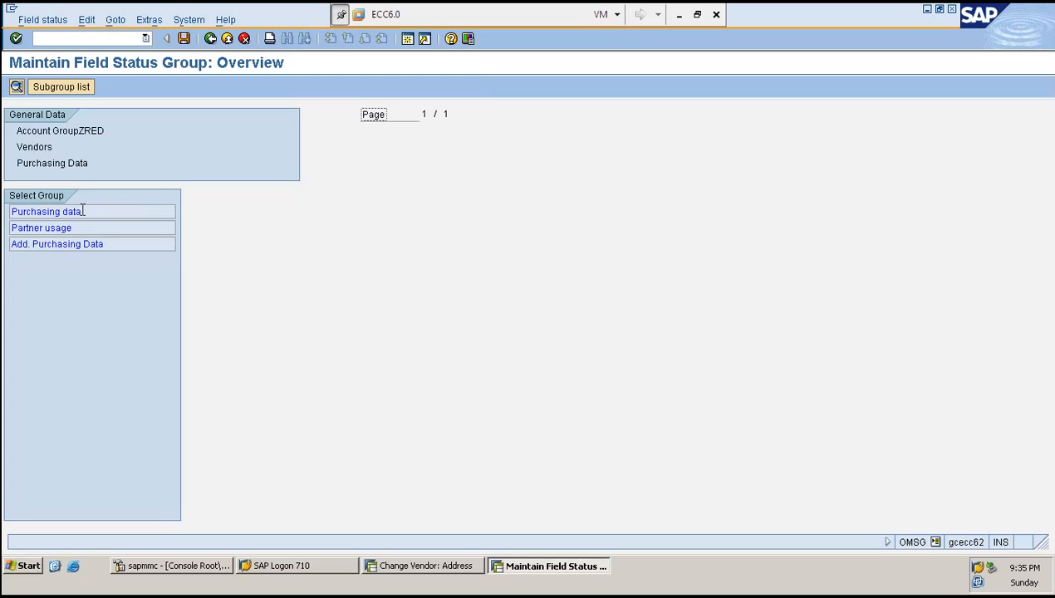
double_click(82, 211)
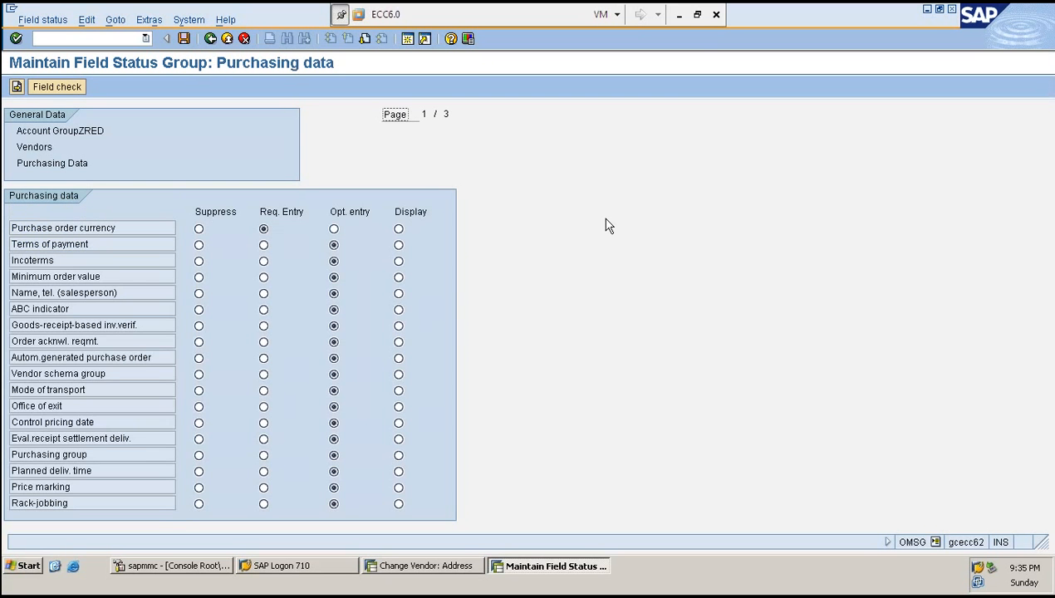
click(52, 244)
click(264, 247)
click(73, 260)
click(399, 261)
- Review vendor 500001's purchasing data screen against ZRED's purchasing field status settings
click(421, 569)
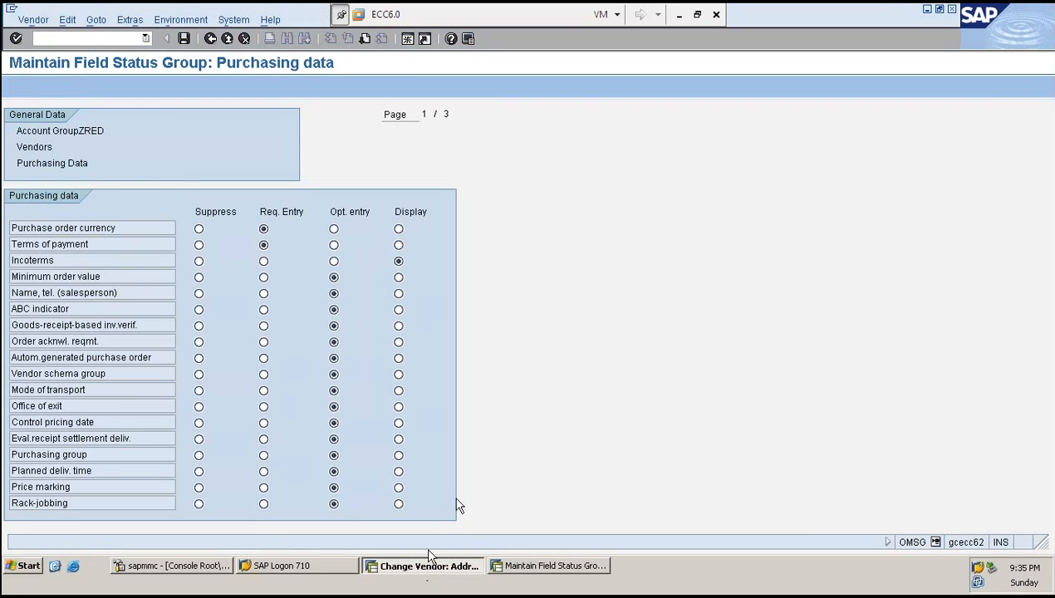
key(Return)
key(Return)
key(Return)
key(Return)
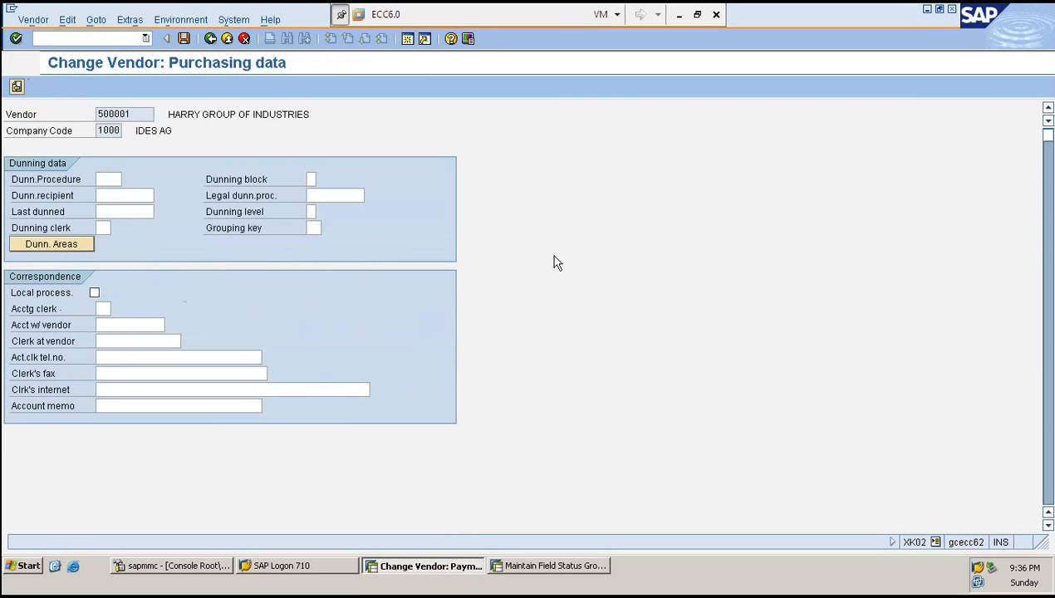
scroll(385, 299, down, 1)
scroll(385, 299, down, 4)
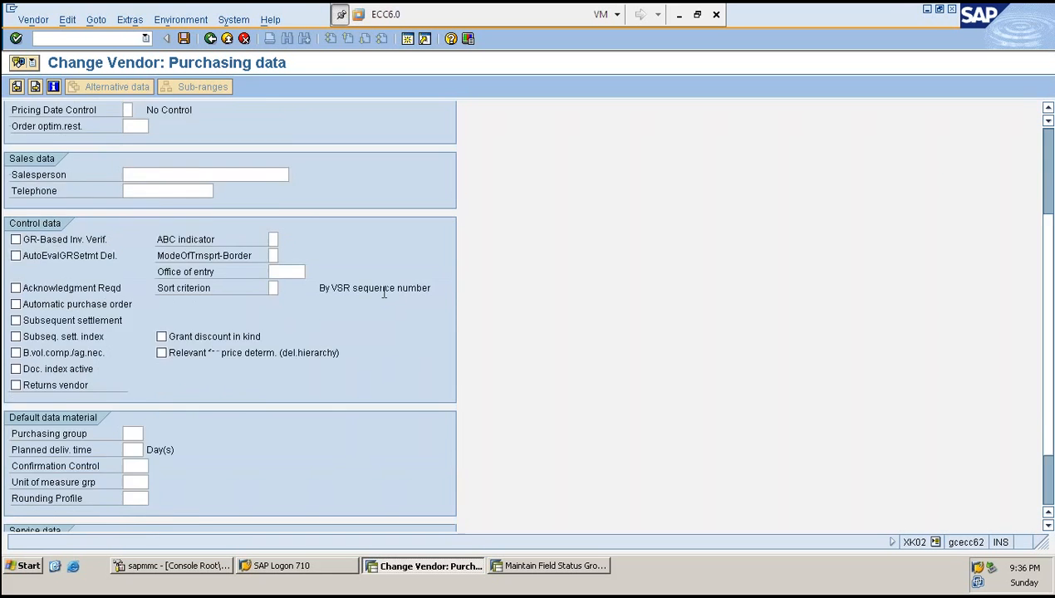
scroll(385, 301, up, 1)
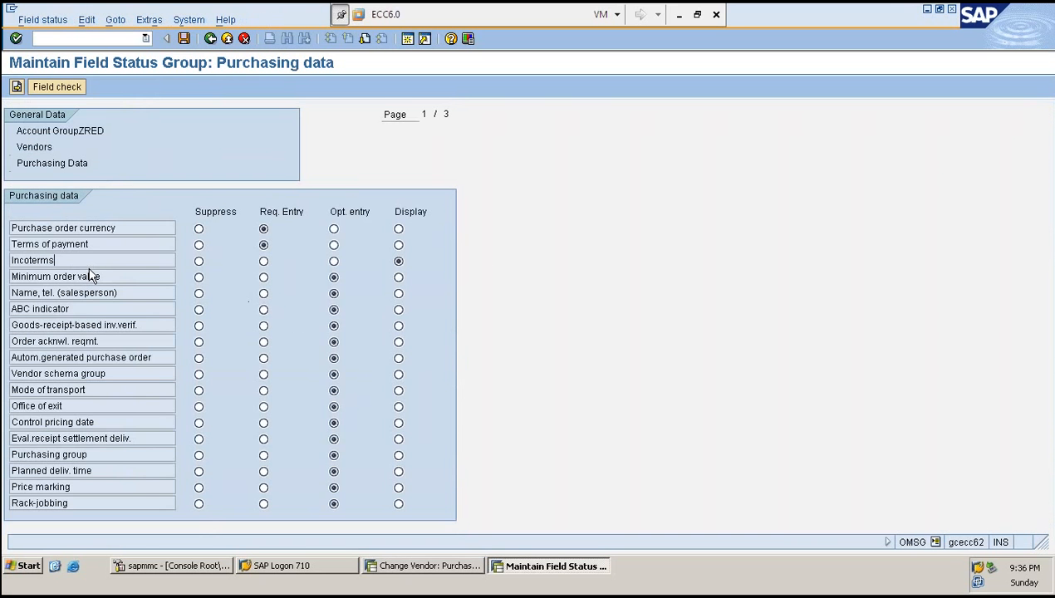
click(86, 356)
drag(11, 355, 161, 361)
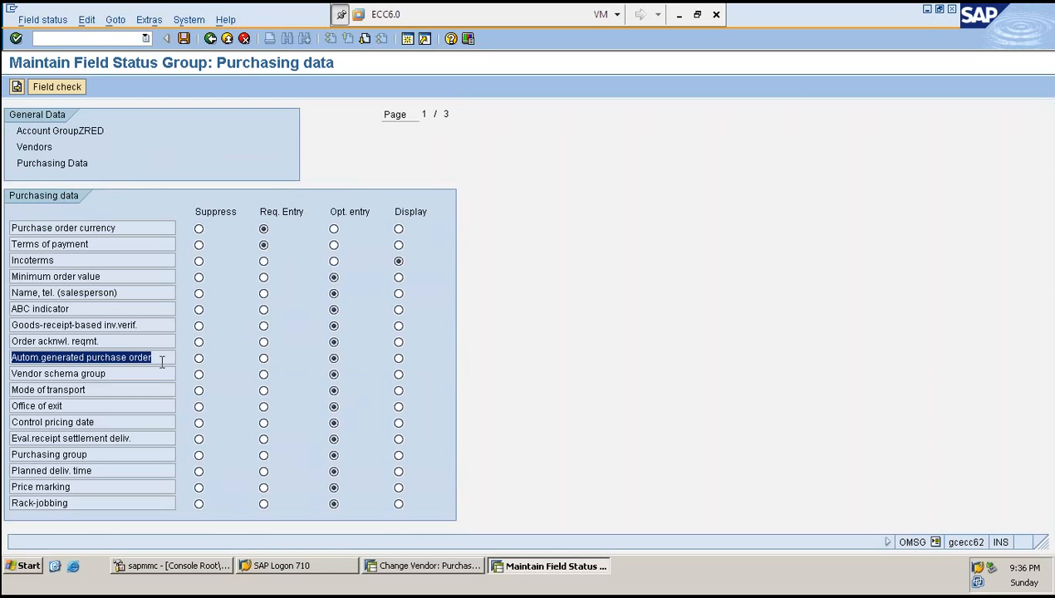
click(162, 360)
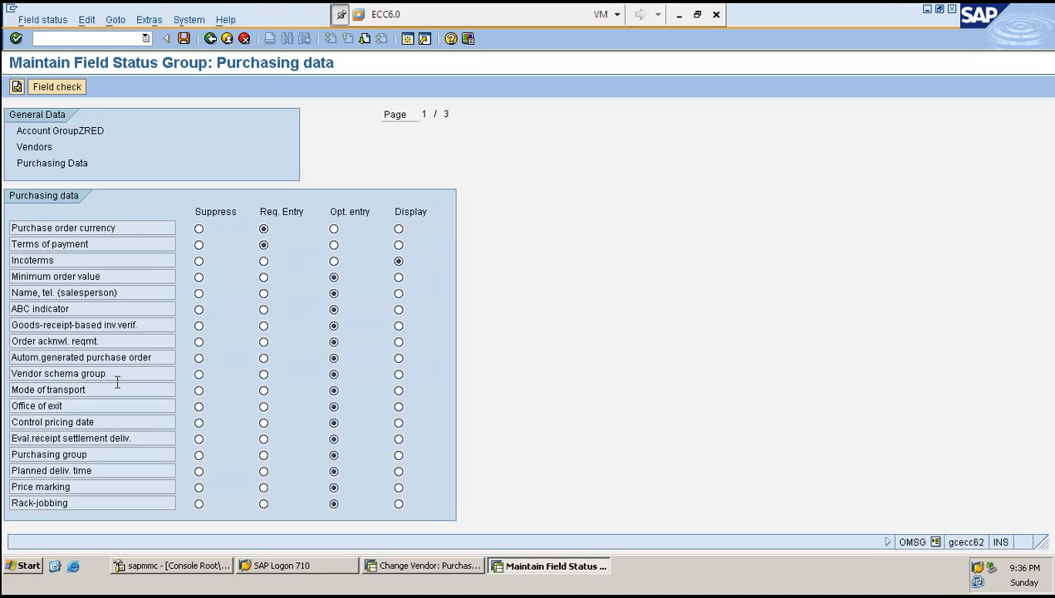
- Tick Automatic purchase order in vendor 500001's purchasing control data
click(405, 570)
scroll(210, 394, up, 3)
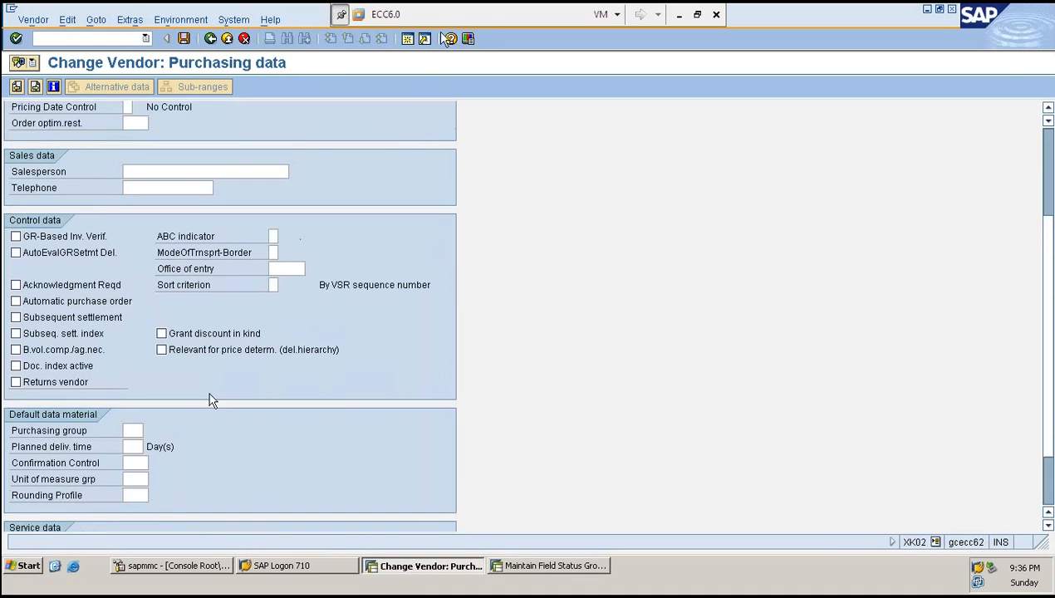
scroll(199, 418, up, 3)
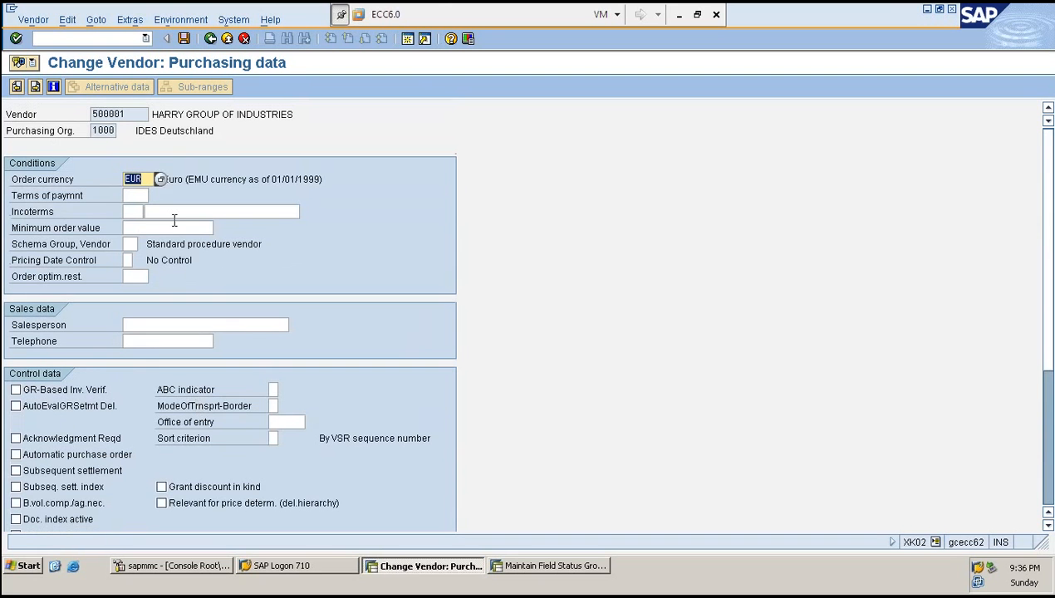
key(Tab)
click(126, 212)
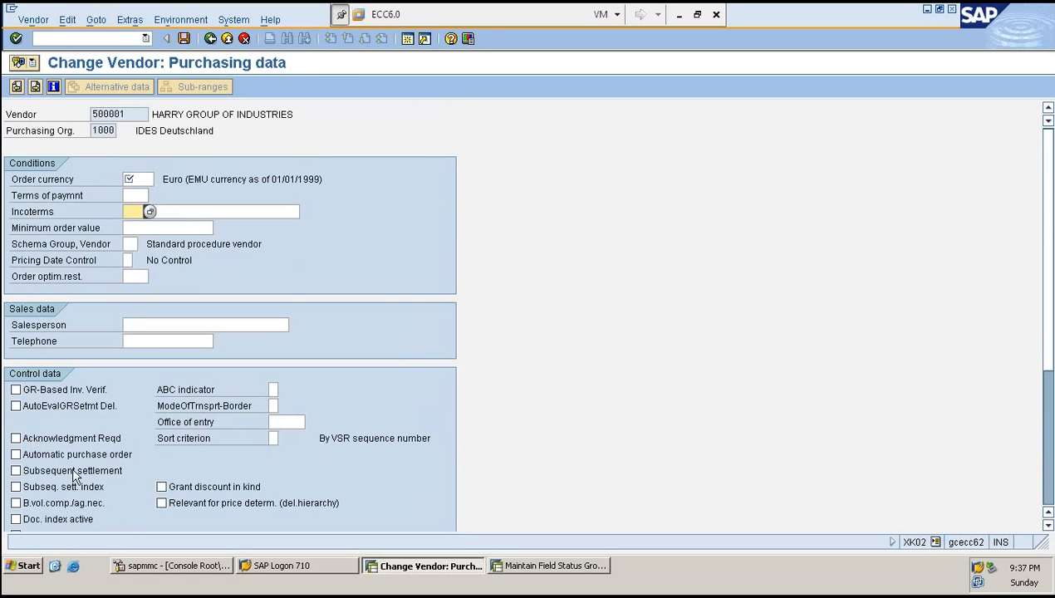
click(48, 457)
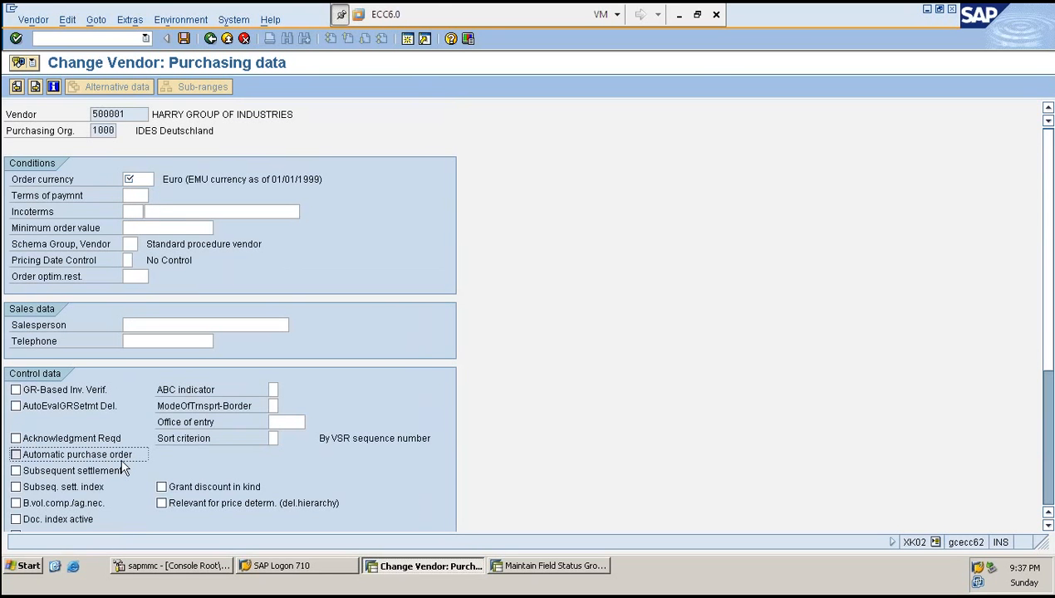
click(56, 456)
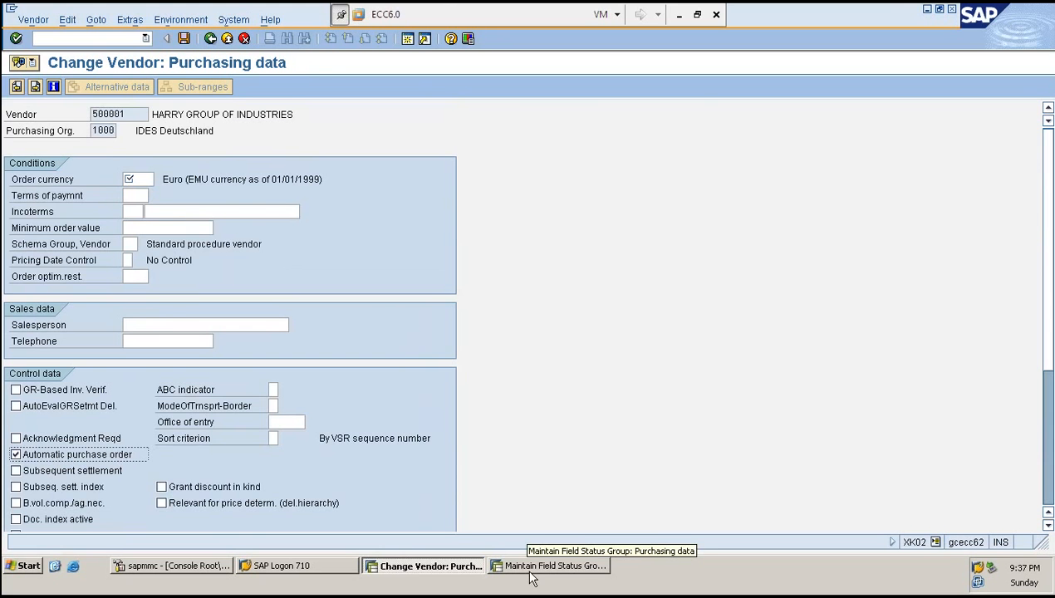
- Suppress Autom. generated purchase order in ZRED's purchasing field status, keeping the payment and Incoterms settings, and save
click(532, 569)
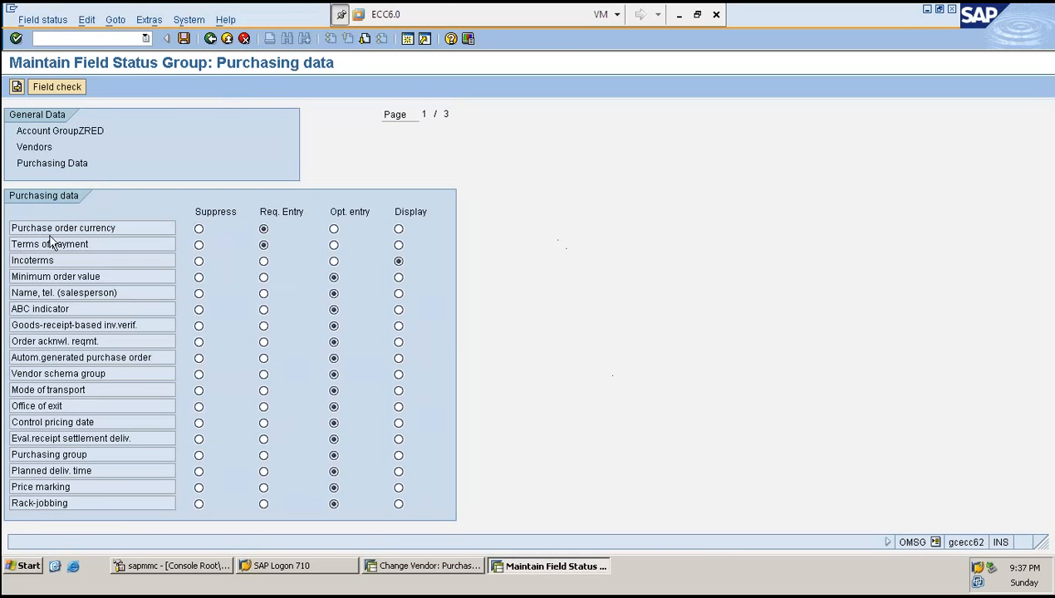
click(263, 247)
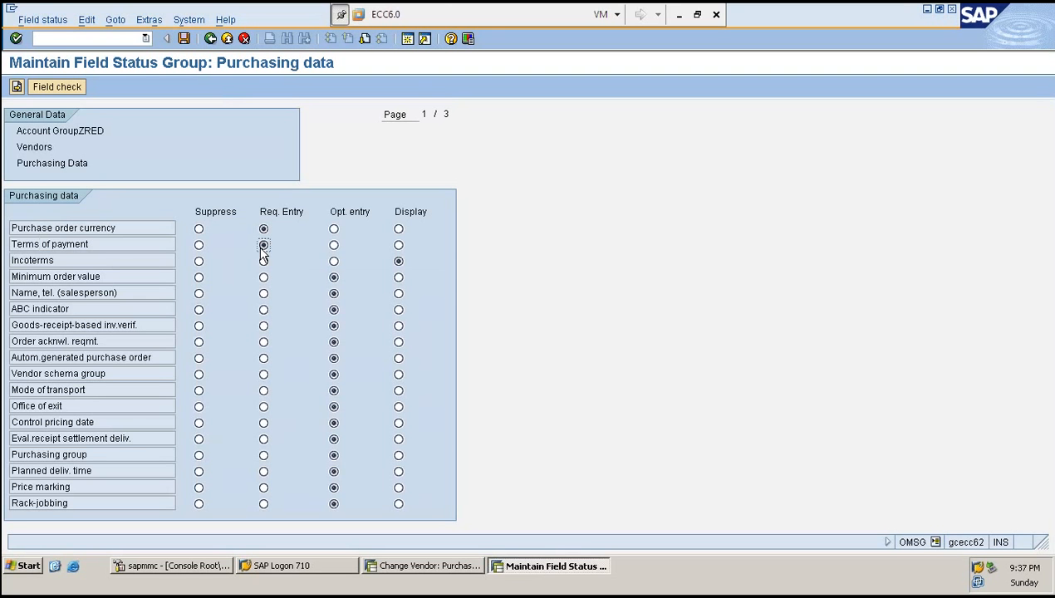
click(83, 264)
click(398, 263)
click(36, 358)
click(199, 359)
key(ctrl+s)
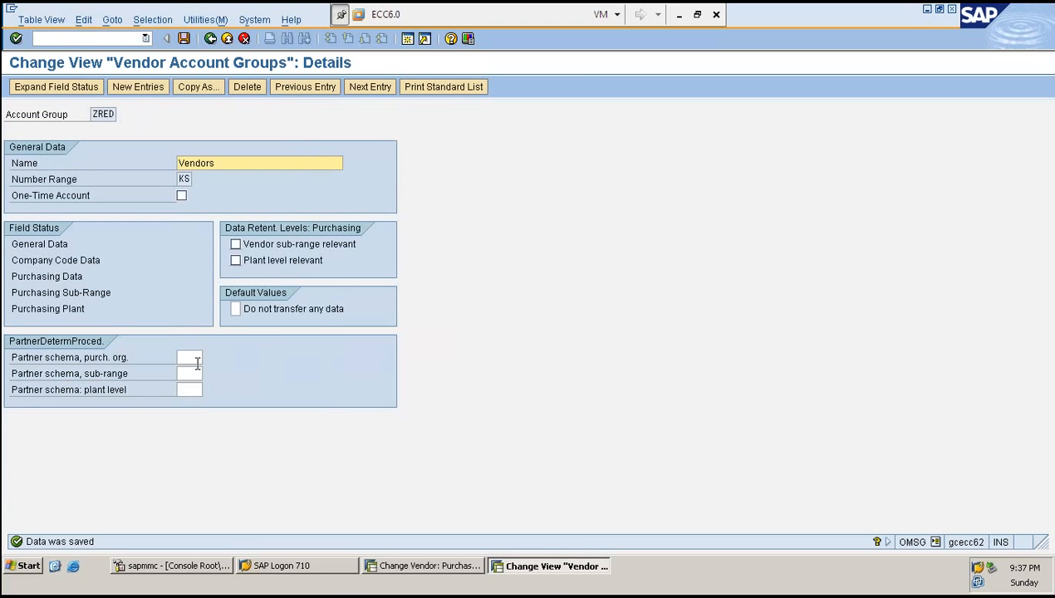
- Restart changing vendor 500001 with /NXK02 and enter terms of payment 0001 on its purchasing data screen
click(450, 566)
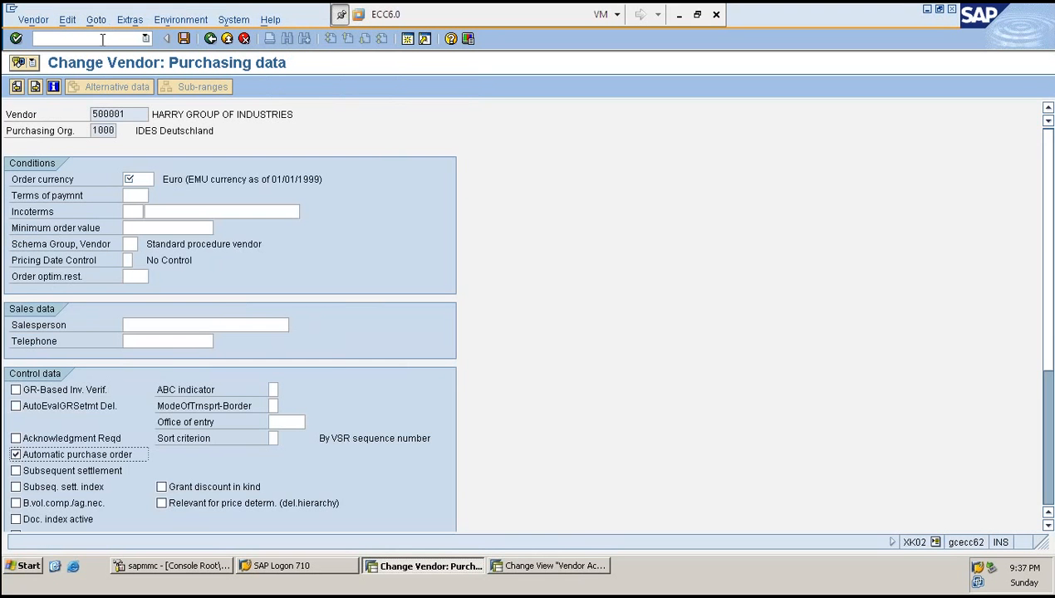
click(102, 39)
text(/NXK02)
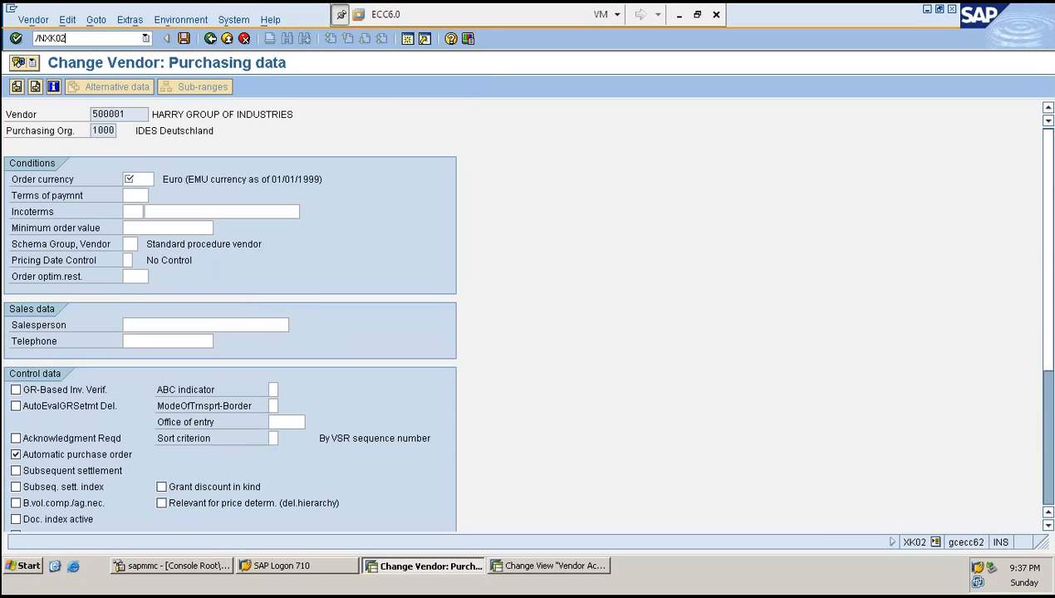
key(Return)
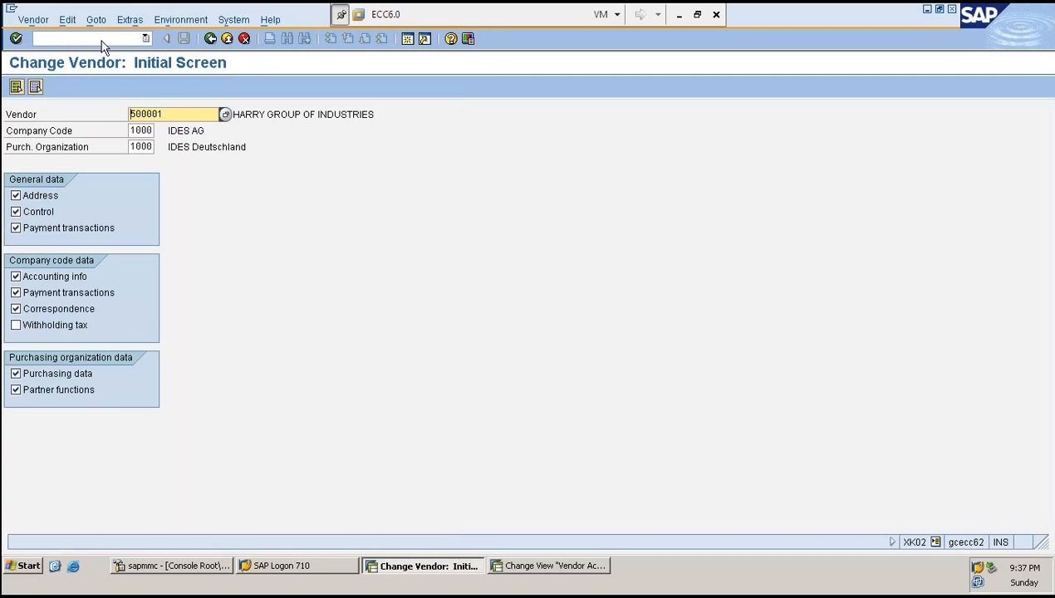
key(Return)
key(Return)
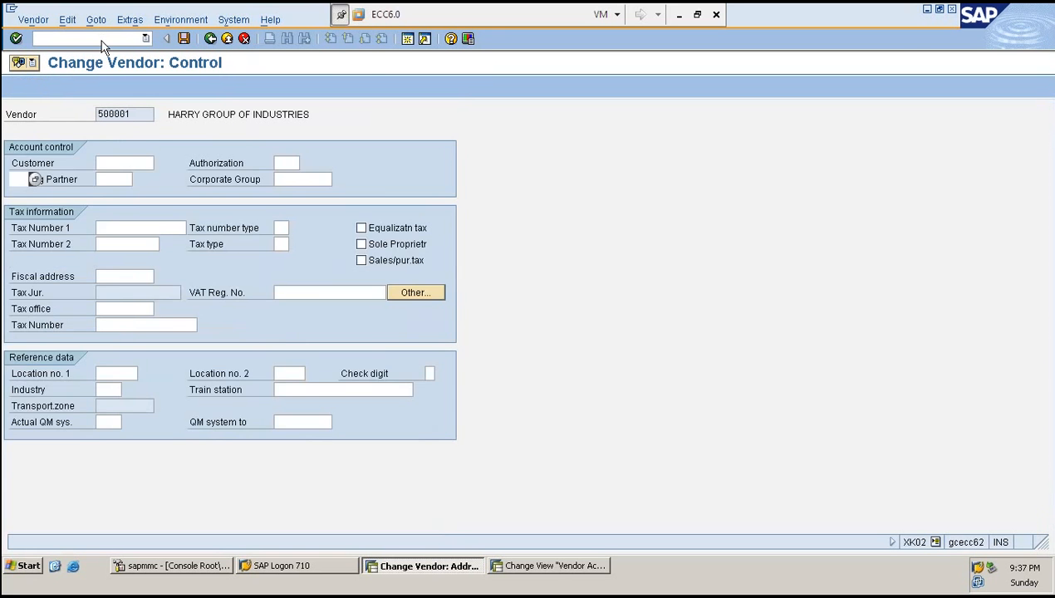
key(Return)
key(Return)
key(Return)
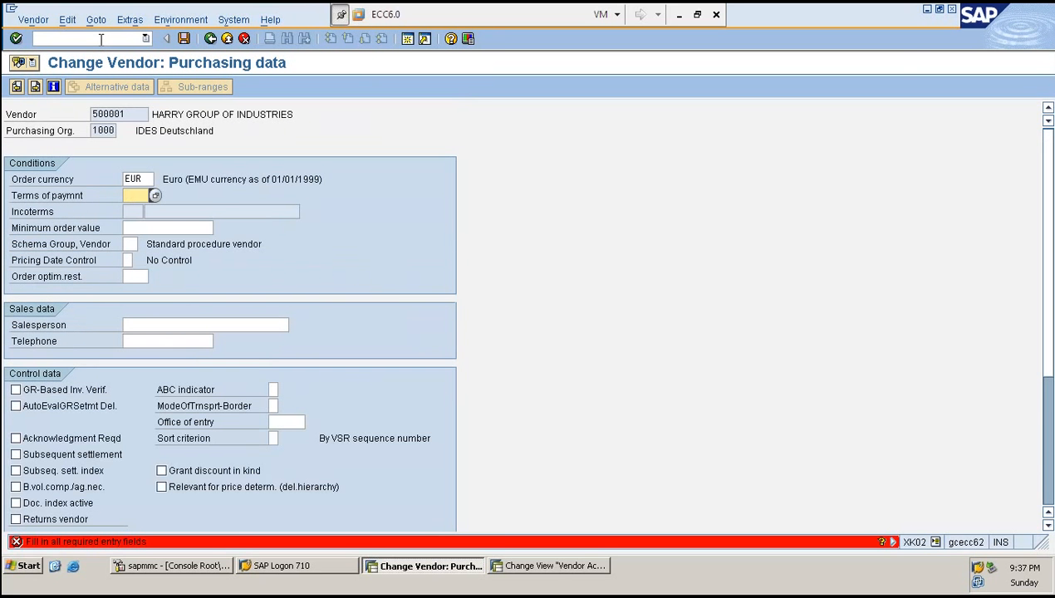
key(Return)
key(Return)
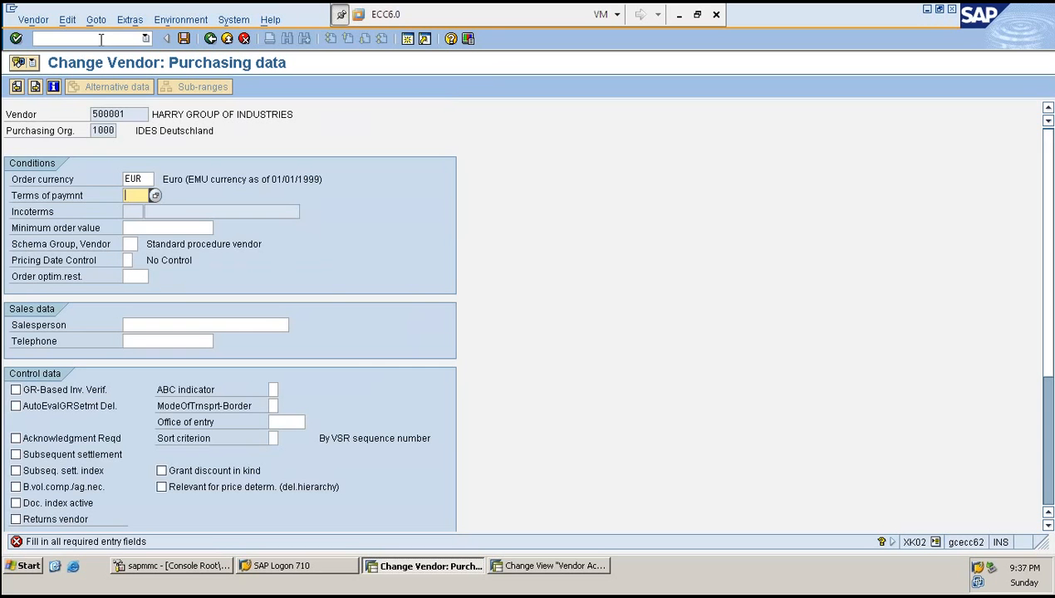
text(0001)
key(Return)
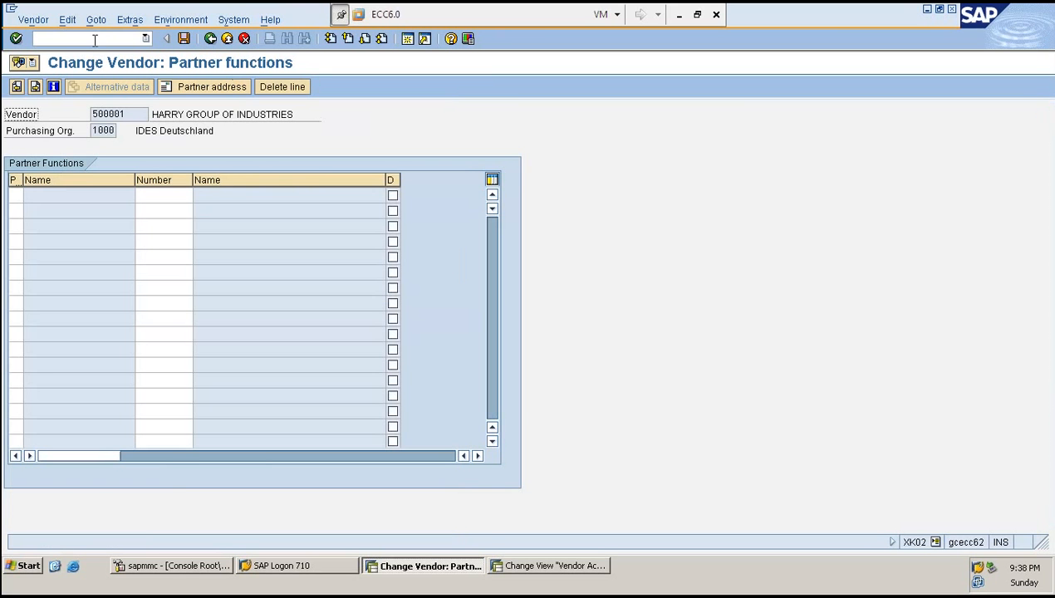
- Go back to vendor 500001's purchasing data and check the Incoterms and control data fields, then continue
click(17, 86)
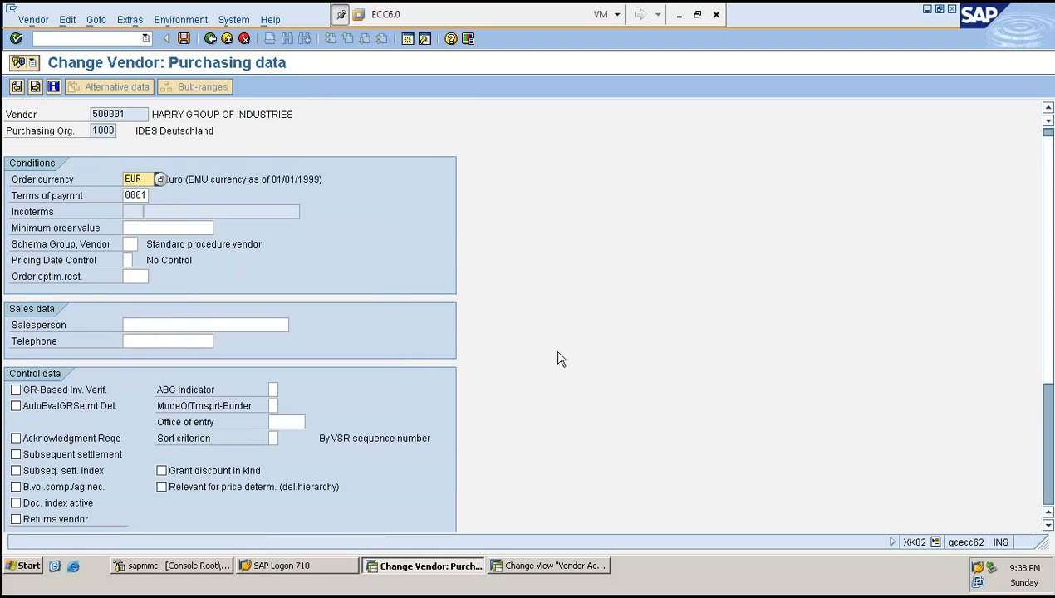
scroll(558, 358, down, 1)
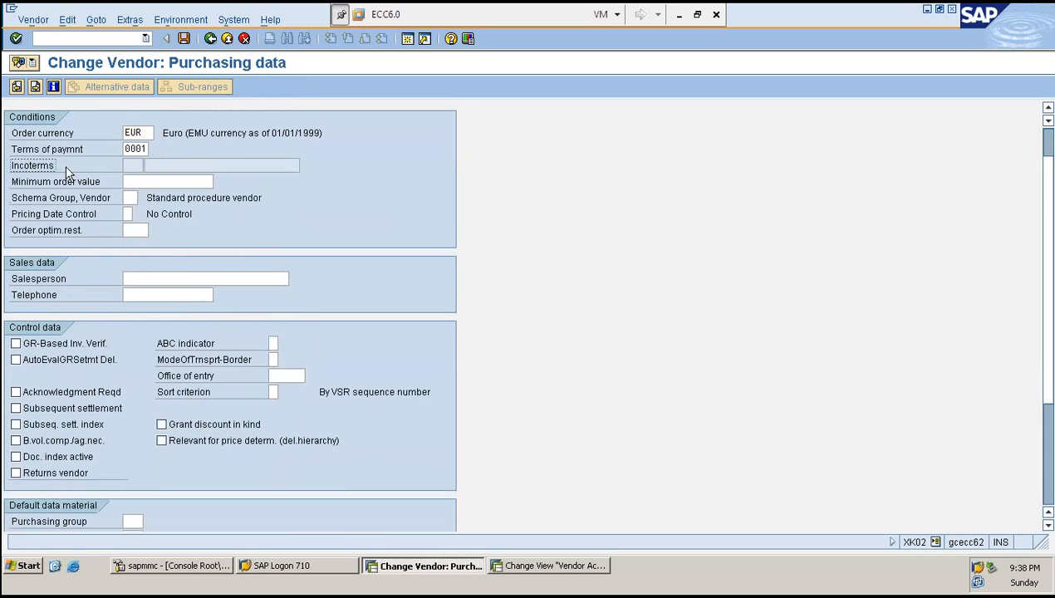
click(131, 166)
key(shift+Tab)
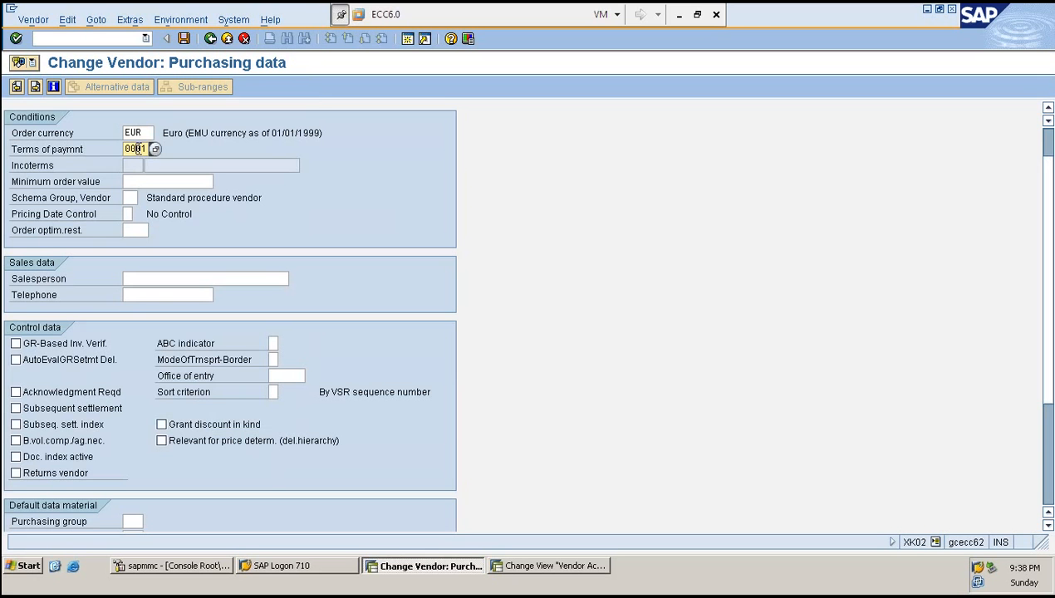
click(130, 164)
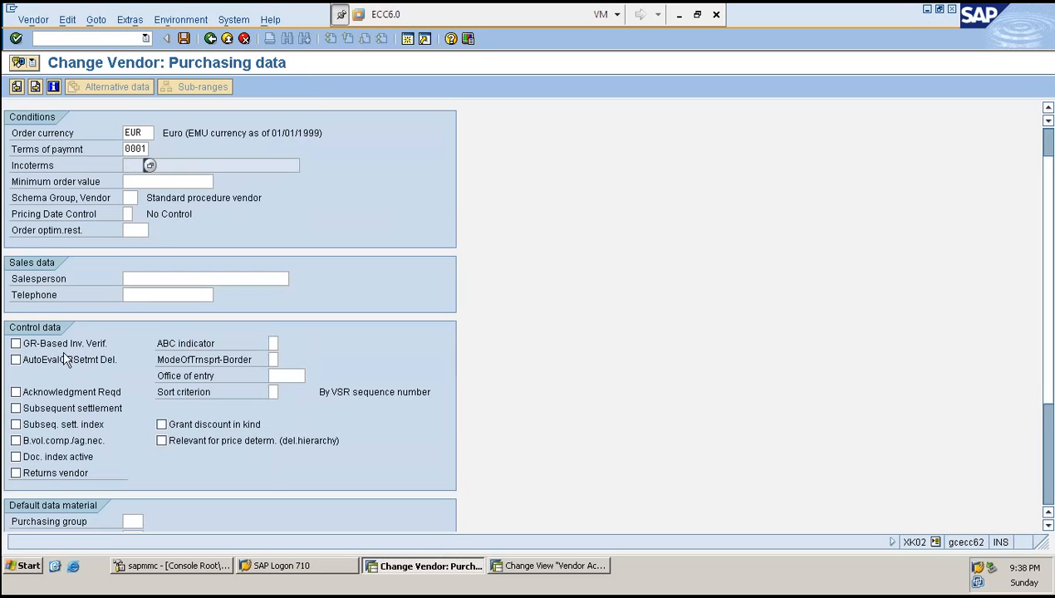
scroll(66, 363, down, 2)
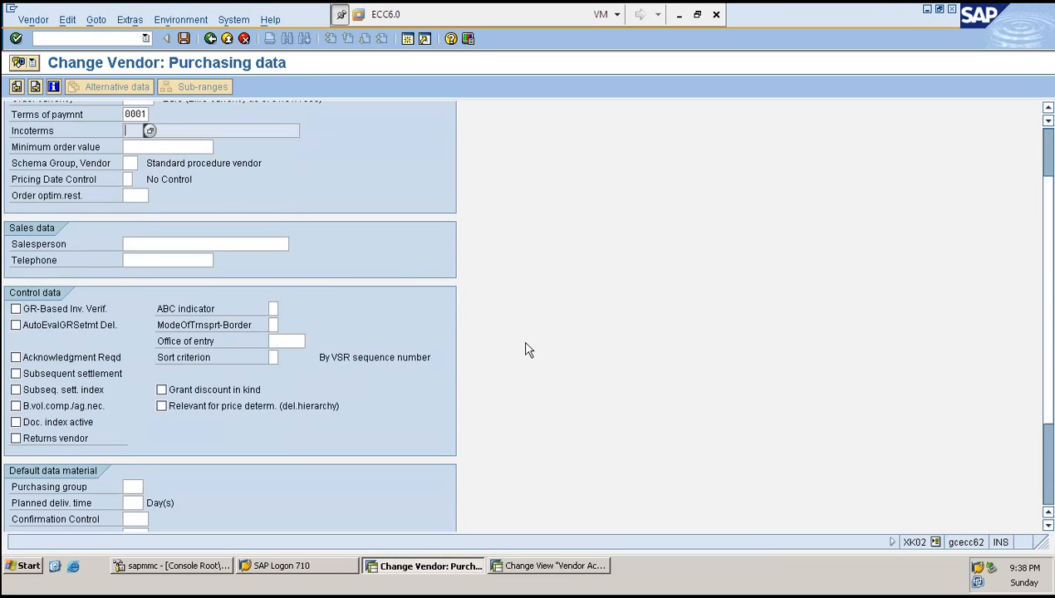
key(Return)
key(Return)
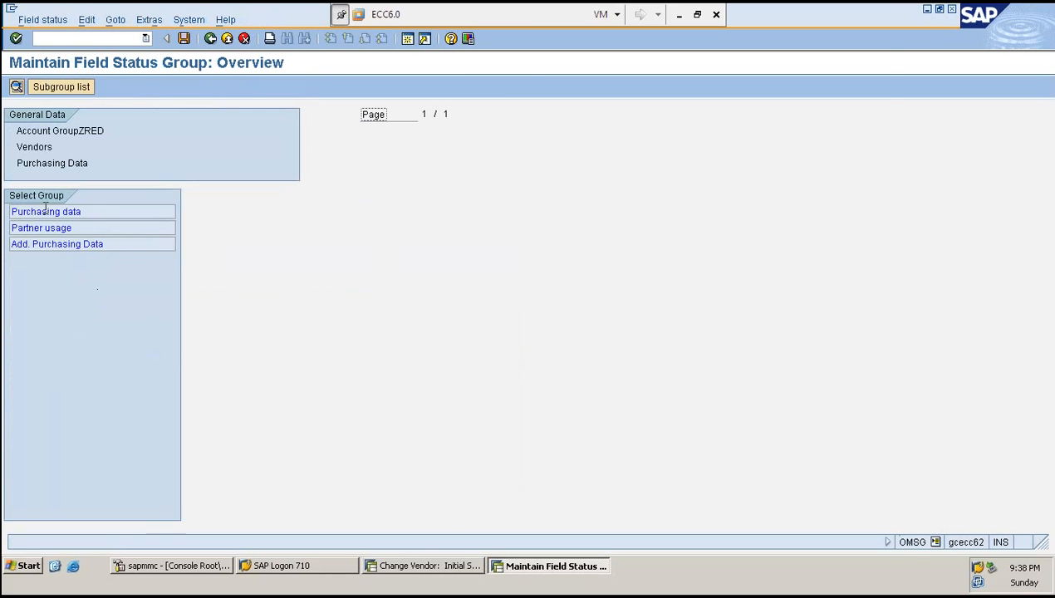
- Reopen the purchasing data field status group of account group ZRED
double_click(45, 210)
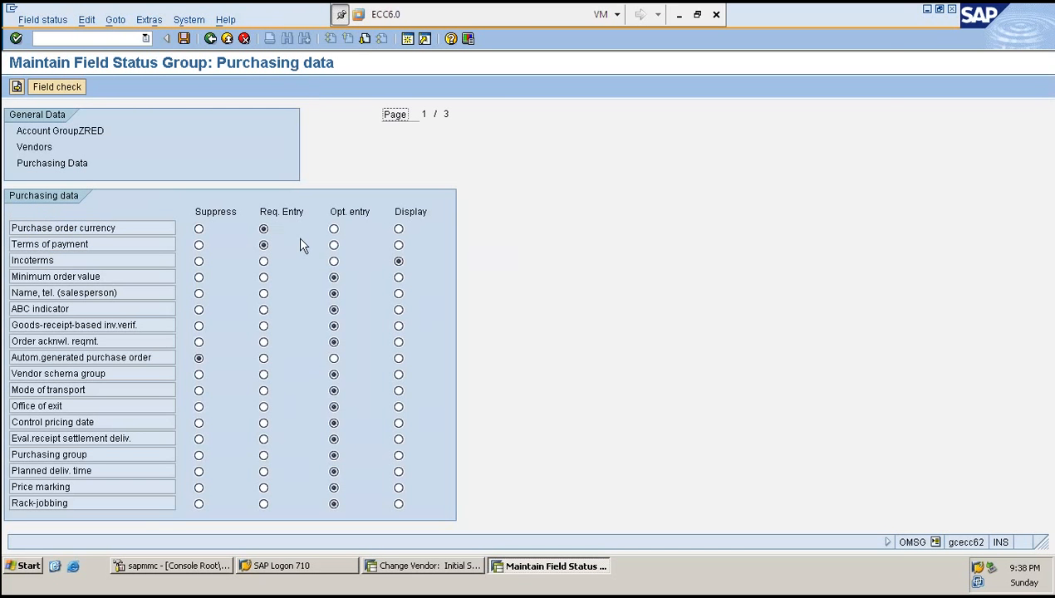
- Set Incoterms and Autom. generated purchase order to optional entry in ZRED's purchasing field status and save
click(263, 245)
click(99, 256)
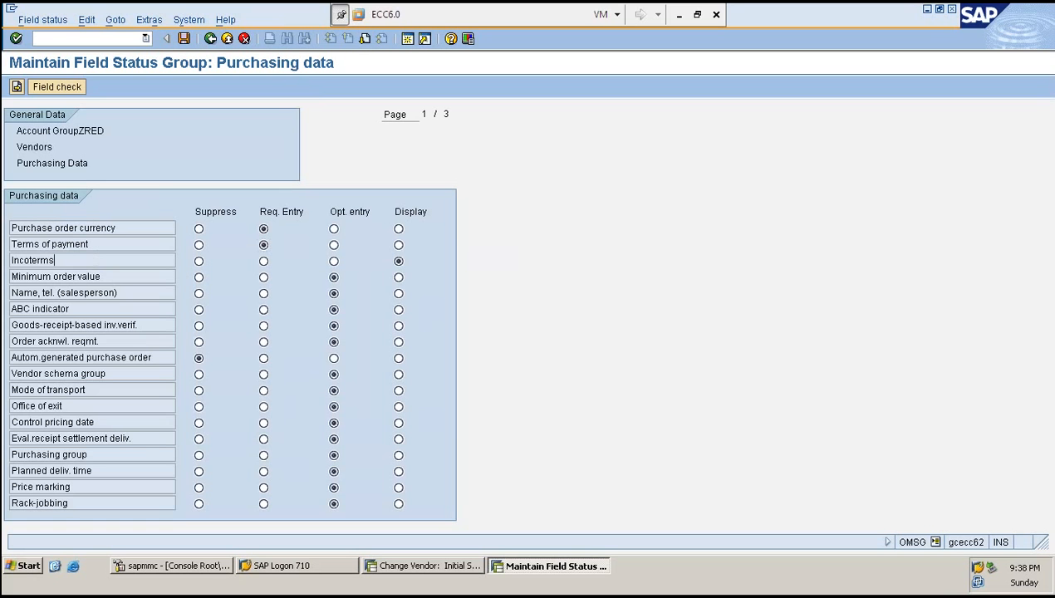
click(334, 262)
click(105, 357)
click(334, 358)
key(Page_Down)
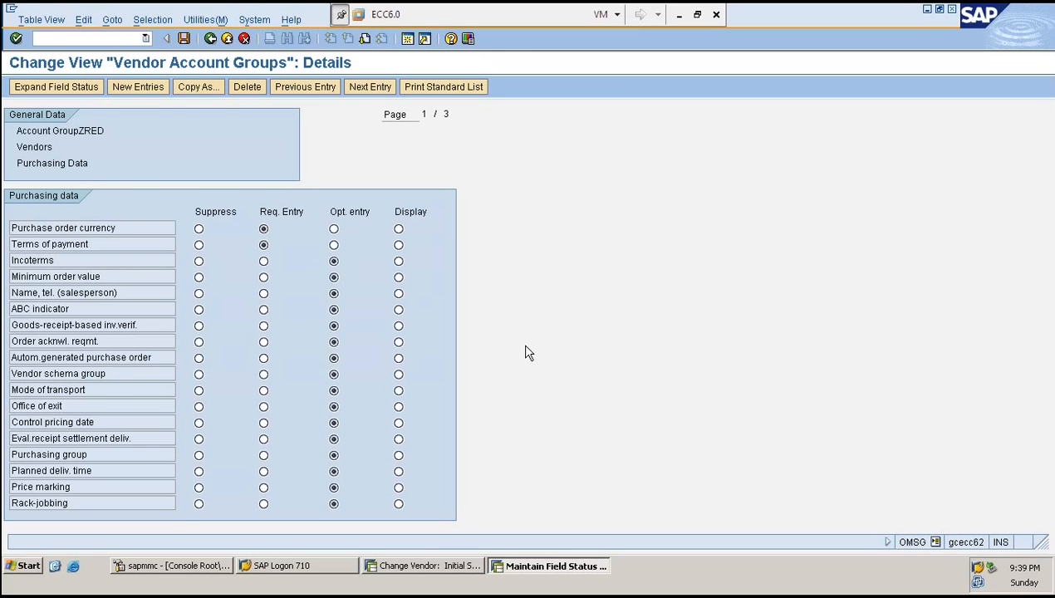
- Switch to the vendor window, copy vendor number 500001 and start creating a vendor with /NXK01
click(424, 565)
click(84, 38)
text(/)
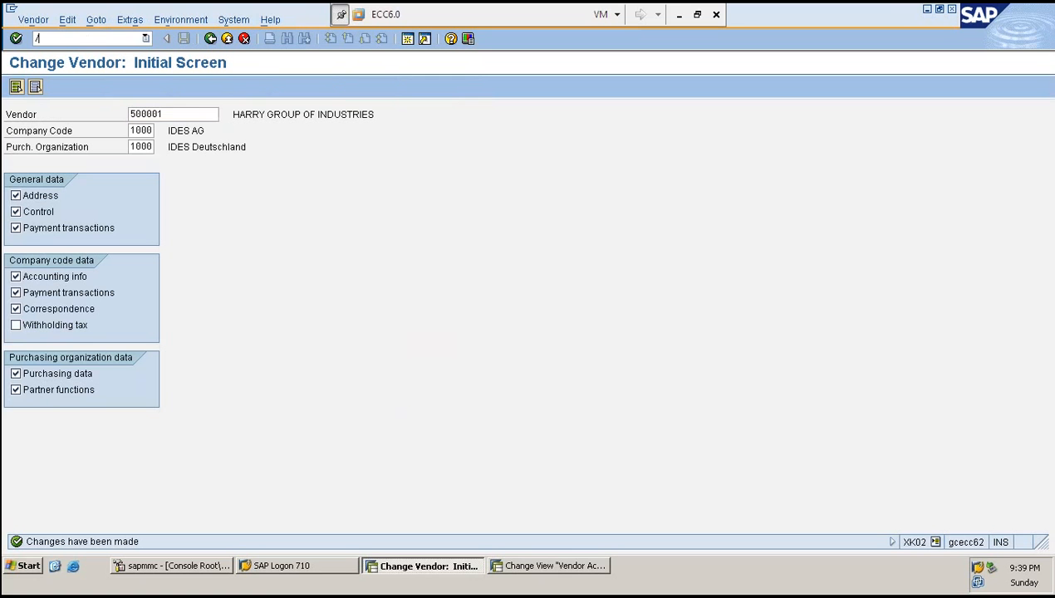
text(NXK01)
drag(186, 110, 77, 111)
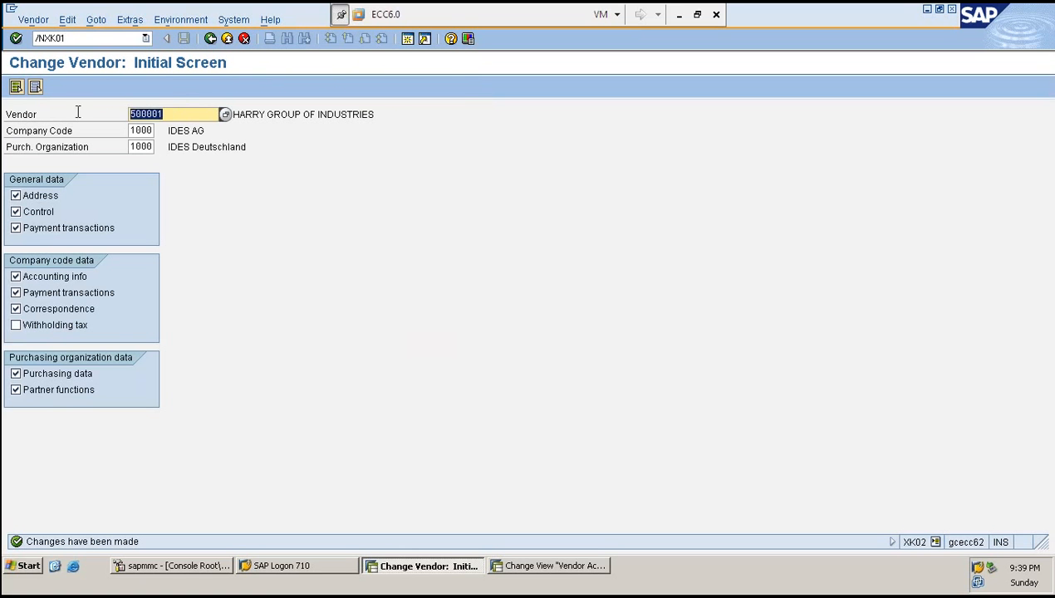
key(ctrl+c)
click(87, 40)
key(Return)
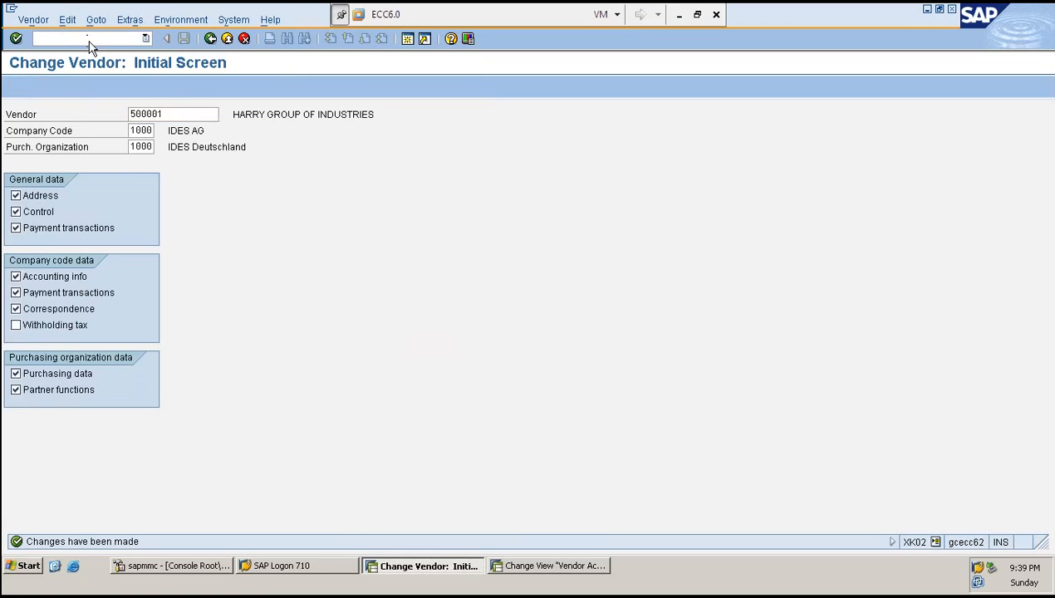
- Enter reference vendor 500001 with reference company code 1000 and purchasing organization 1000
click(171, 243)
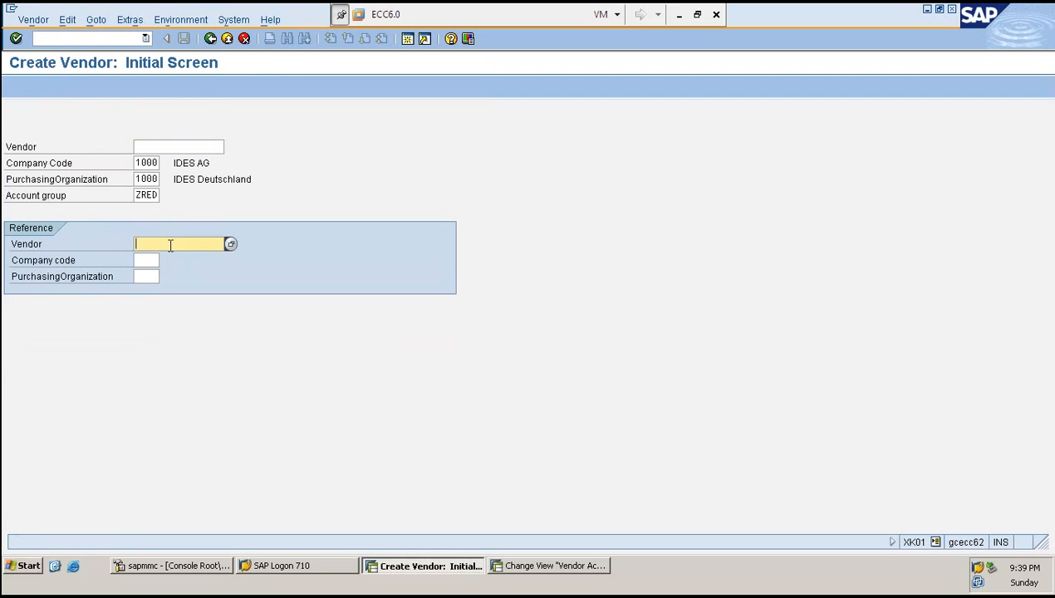
key(ctrl+v)
key(Tab)
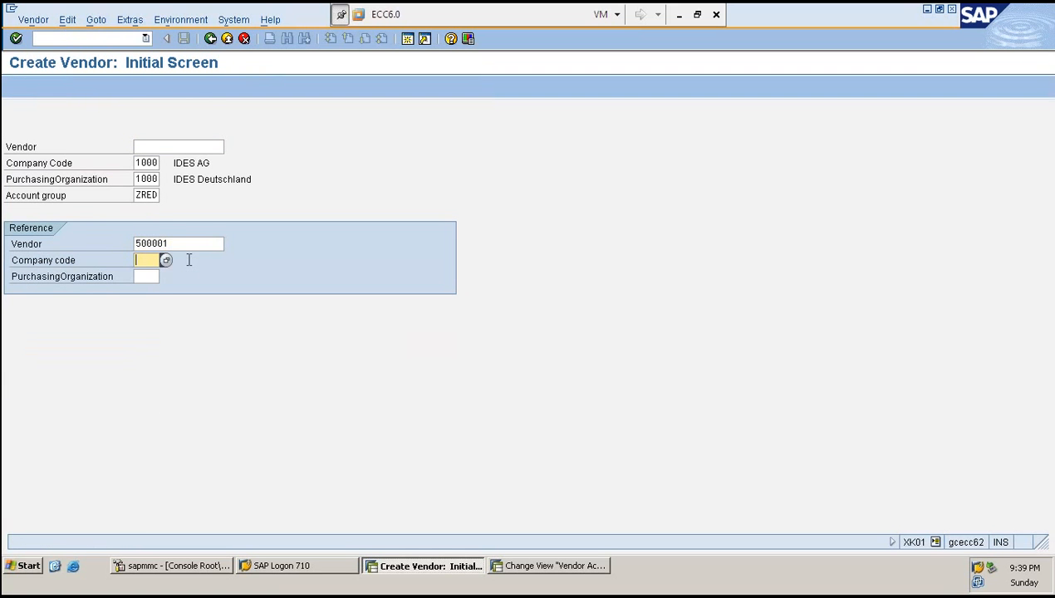
text(1000)
key(Tab)
text(1000)
click(139, 276)
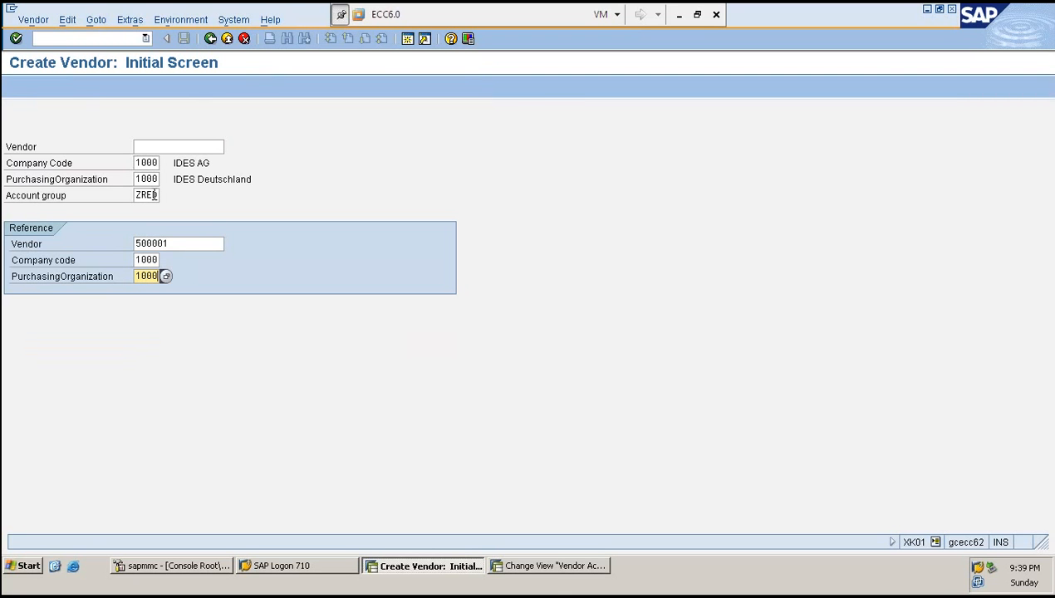
- Enter the new vendor number 500100 and continue to the address screen
click(158, 146)
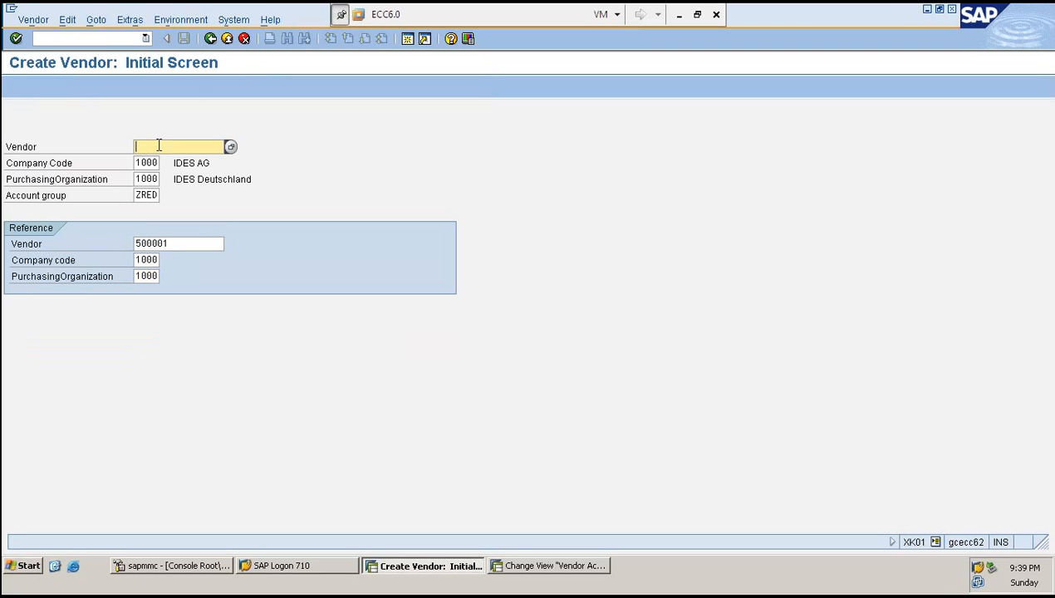
key(ctrl+v)
key(BackSpace)
key(BackSpace)
key(BackSpace)
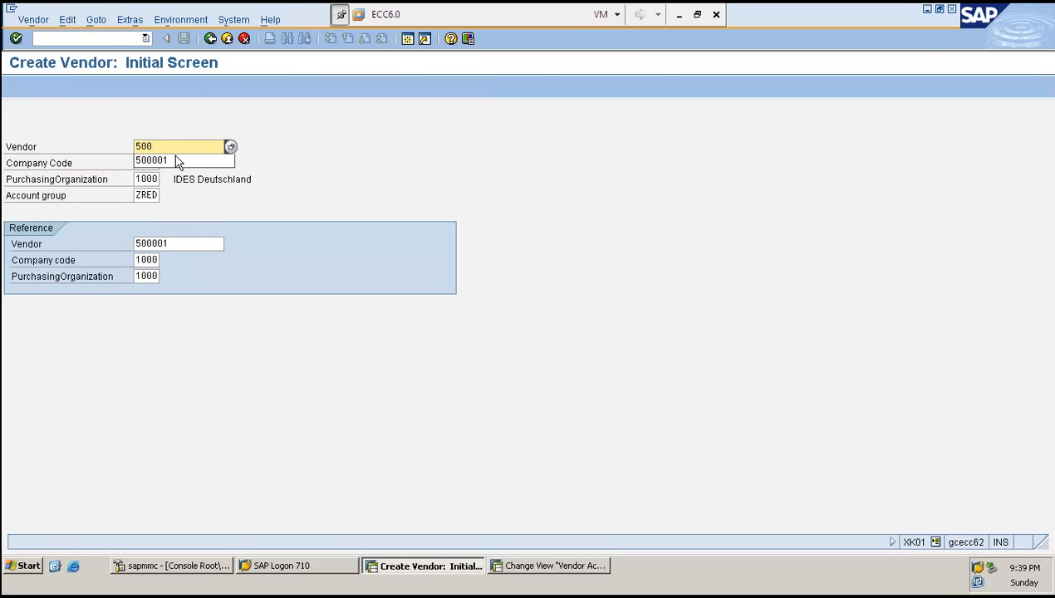
text(100)
key(Return)
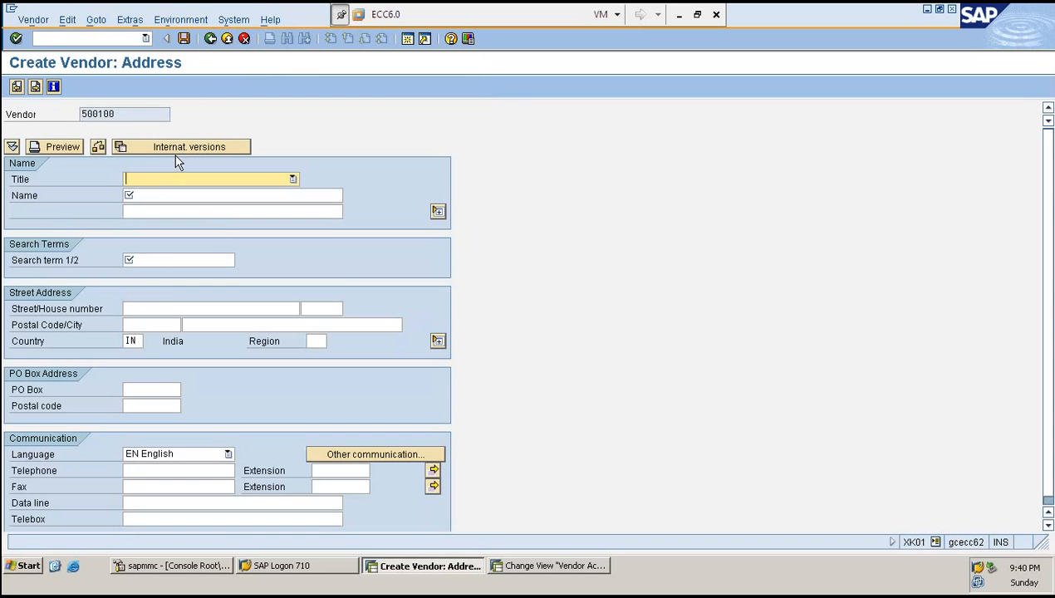
- Set the title to Company and the name to HARRY GROUP OF INDUSTRIES
text(Company)
key(Tab)
text(H)
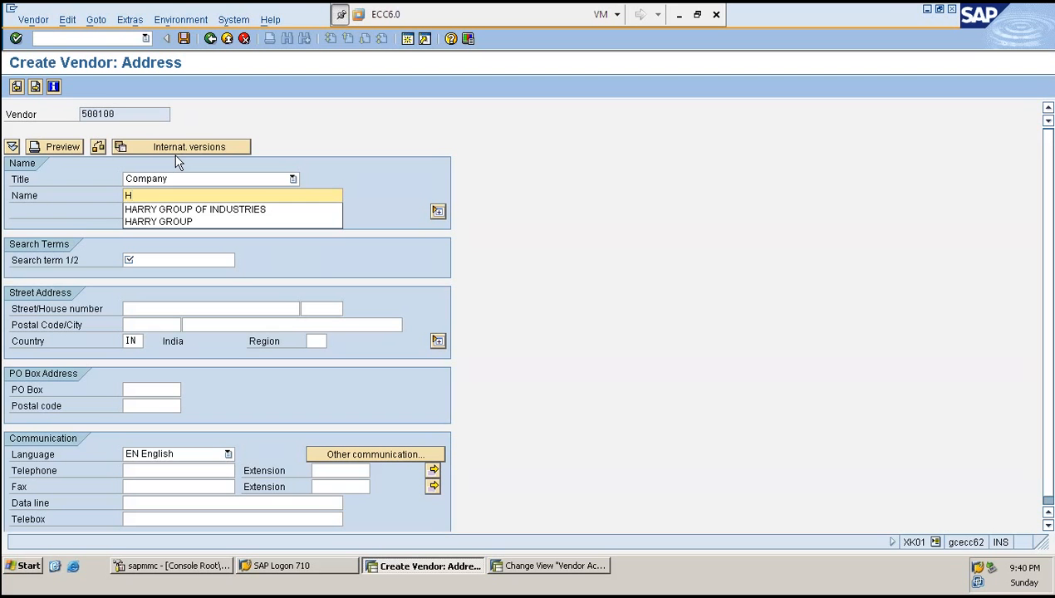
key(Down)
key(Return)
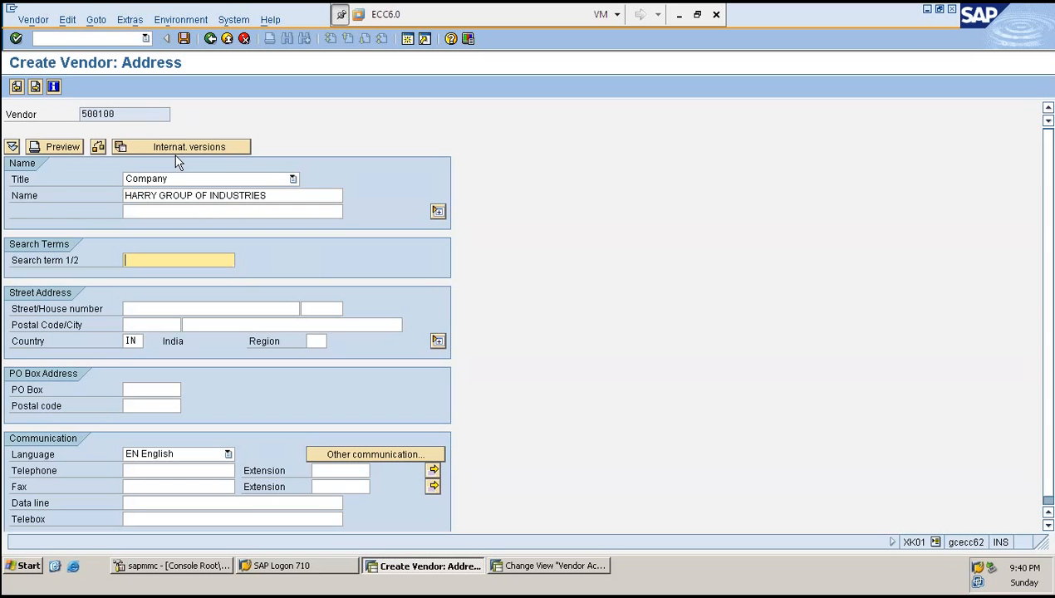
- Enter search term H and continue through the data screens to purchasing data
text(H)
key(Tab)
key(Return)
key(Return)
key(Return)
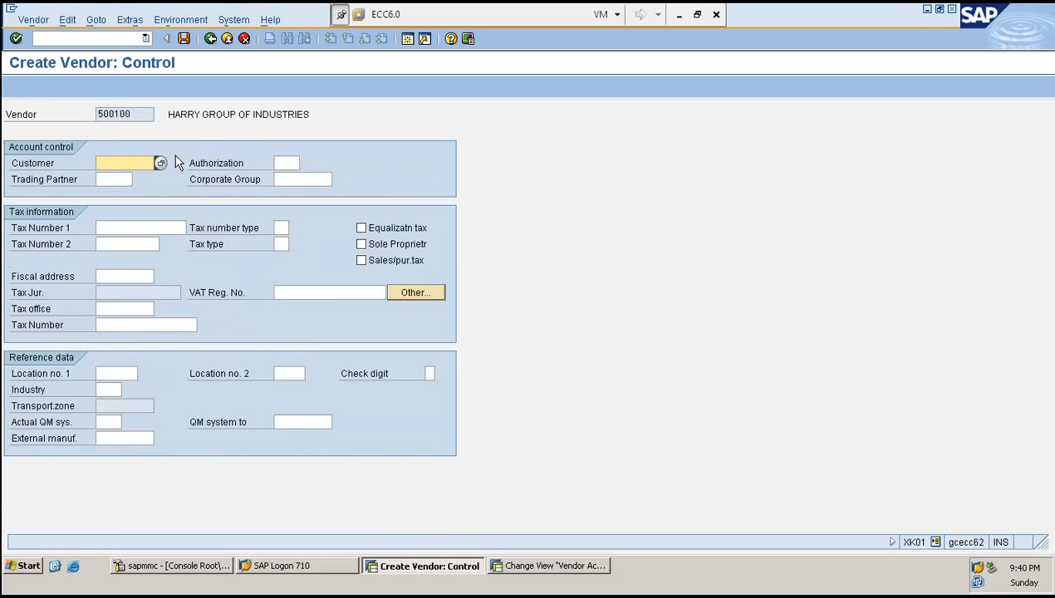
key(Return)
key(Return)
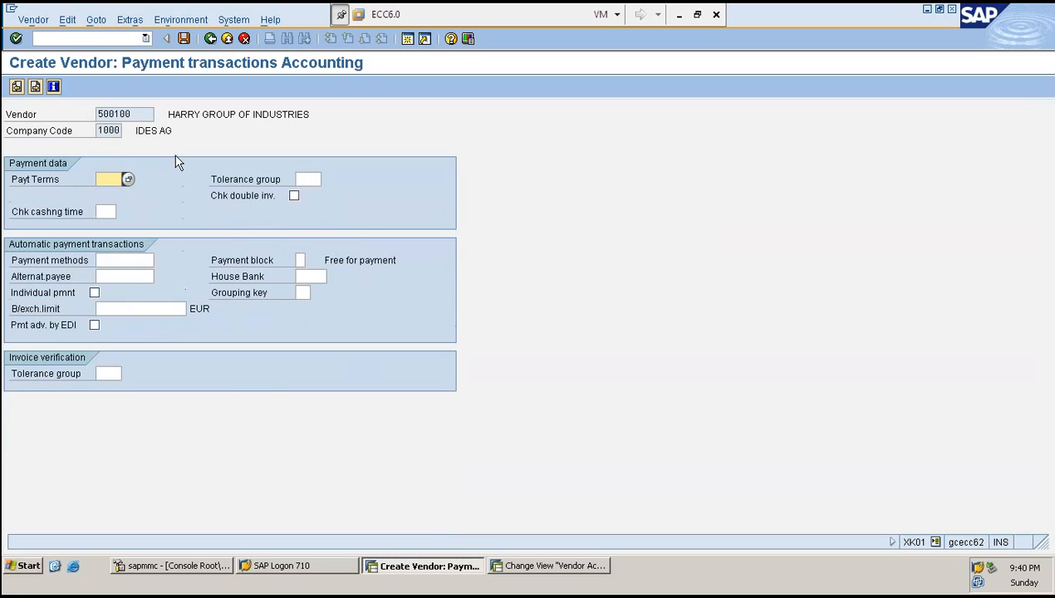
key(Return)
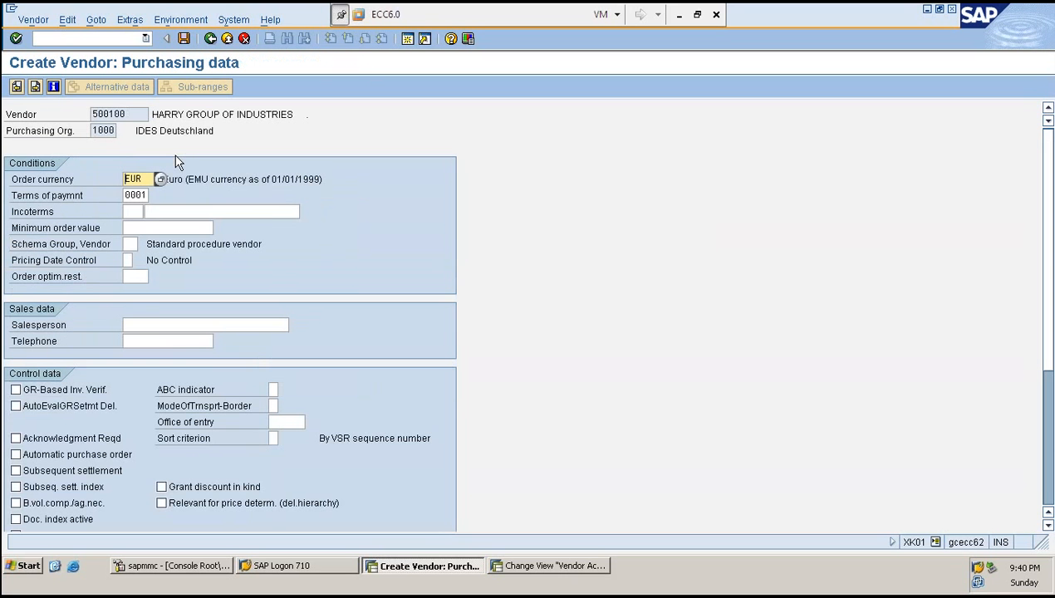
- Clear the terms of payment and re-enter 0001
click(135, 199)
key(Tab)
key(shift+Tab)
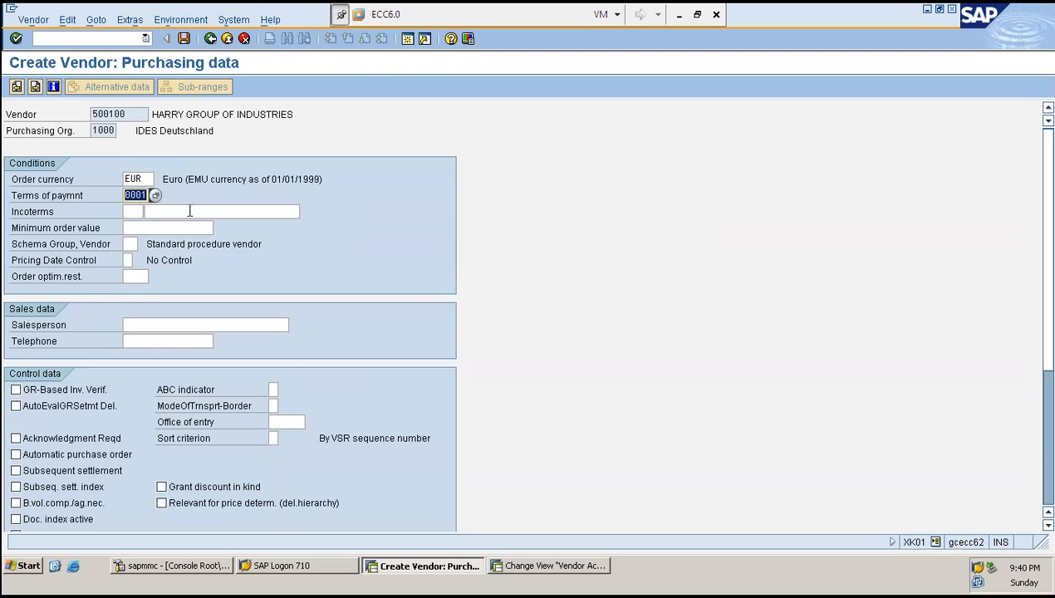
key(Delete)
key(Tab)
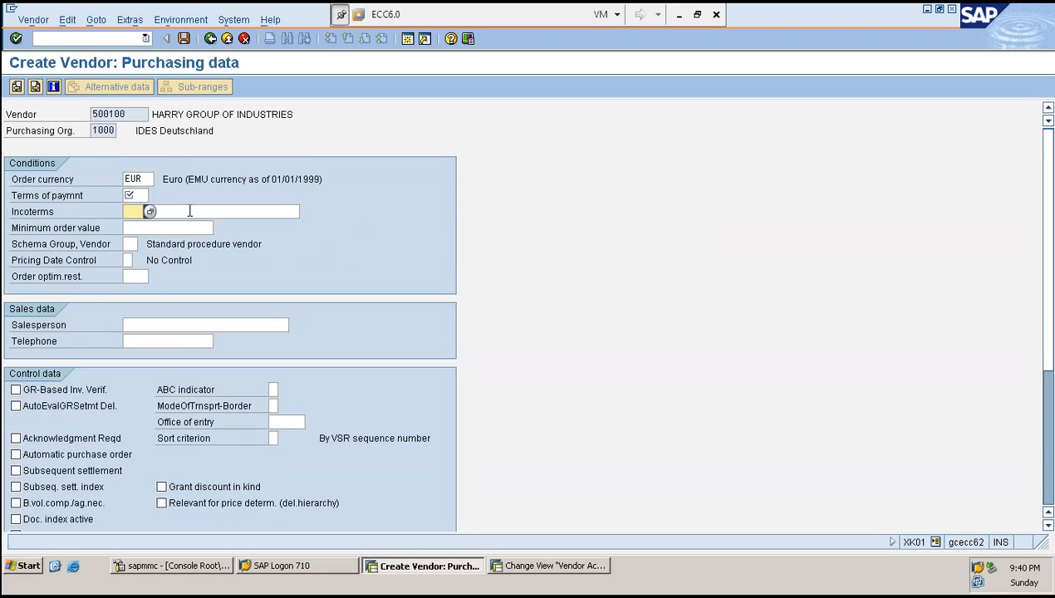
key(shift+Tab)
key(Tab)
key(shift+Tab)
key(Tab)
key(shift+Tab)
key(Tab)
key(shift+Tab)
text(0001)
key(Tab)
- Enter Incoterms 001 with location 001 and confirm
text(000)
key(BackSpace)
text(1)
key(Tab)
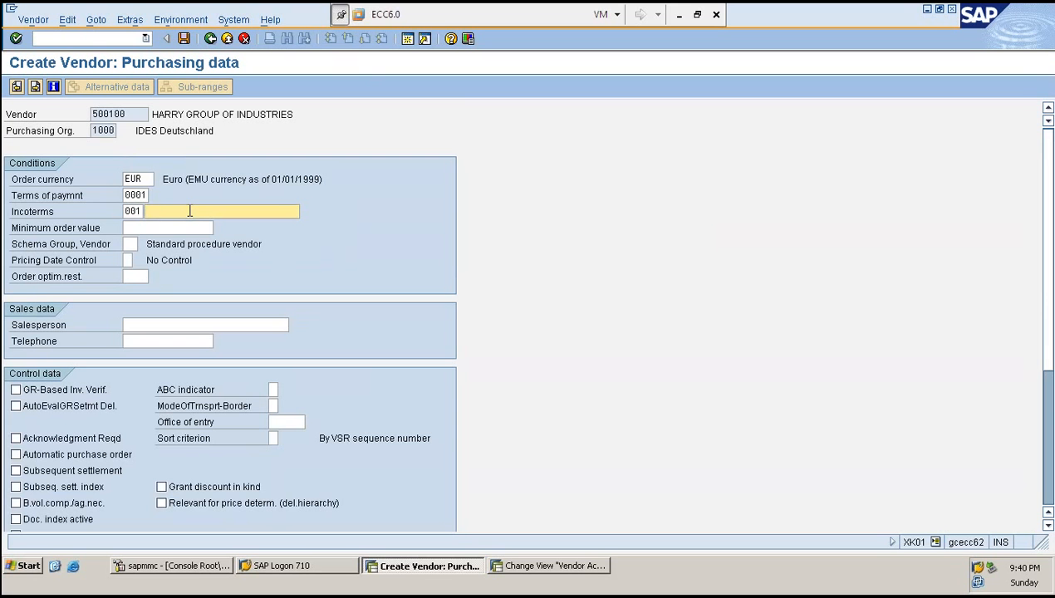
text(001)
key(Return)
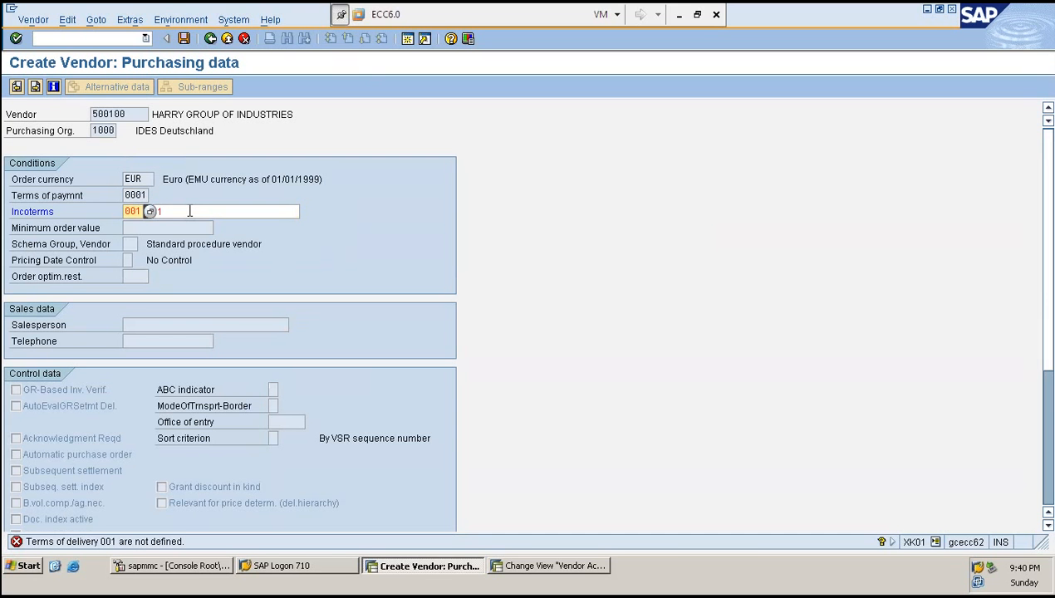
- Change the Incoterms code to DDP, confirm, and save the new vendor
key(Tab)
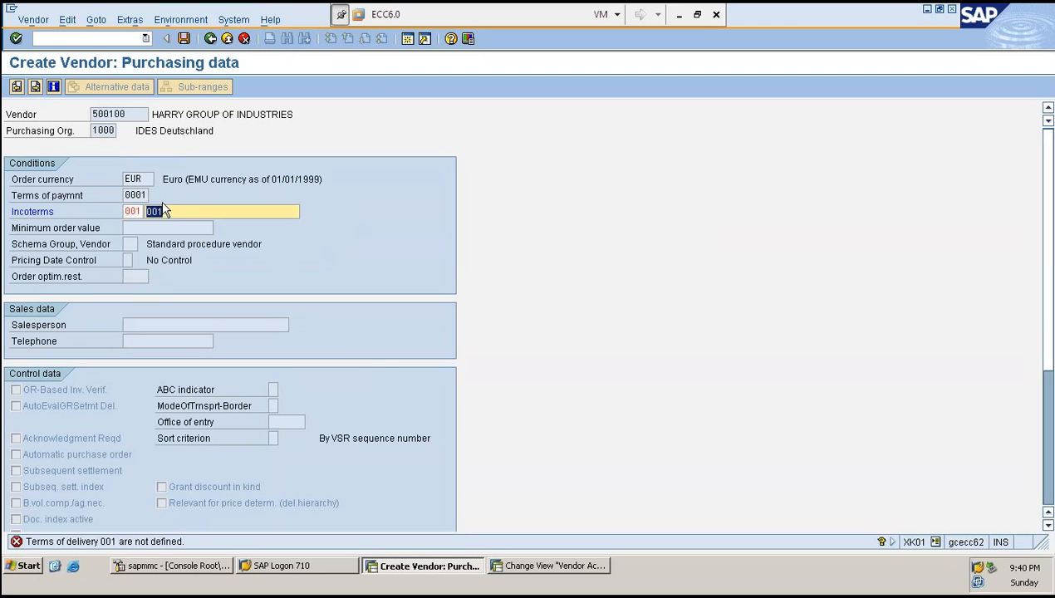
key(shift+Tab)
text(DDP)
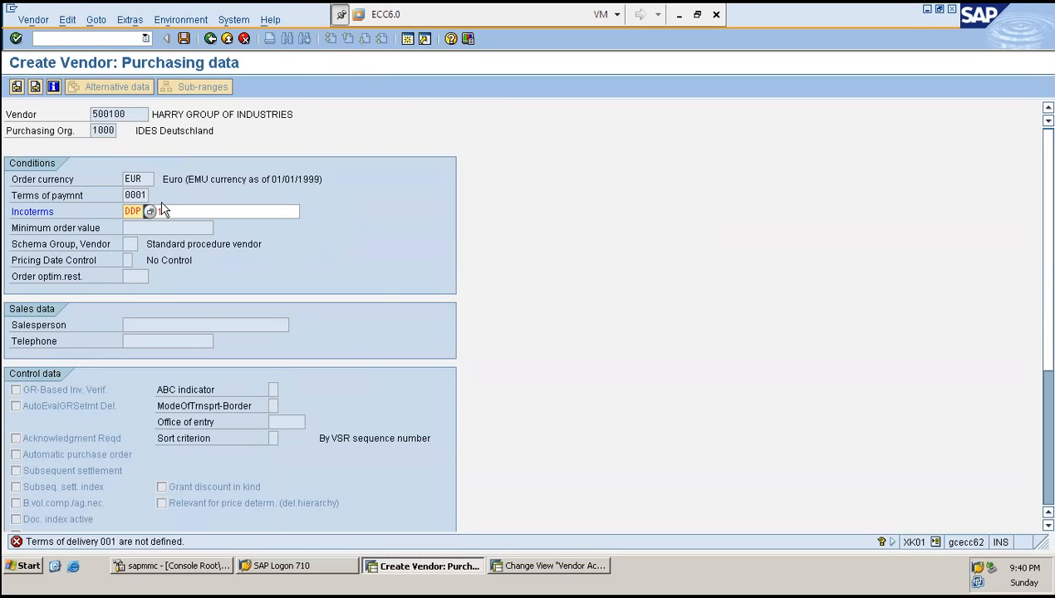
key(Return)
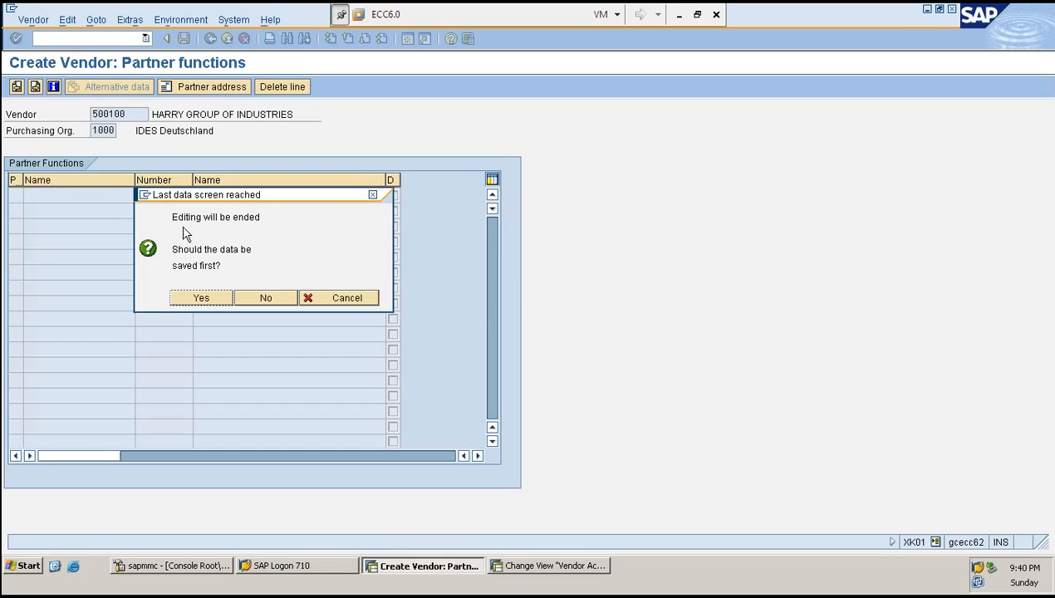
click(210, 299)
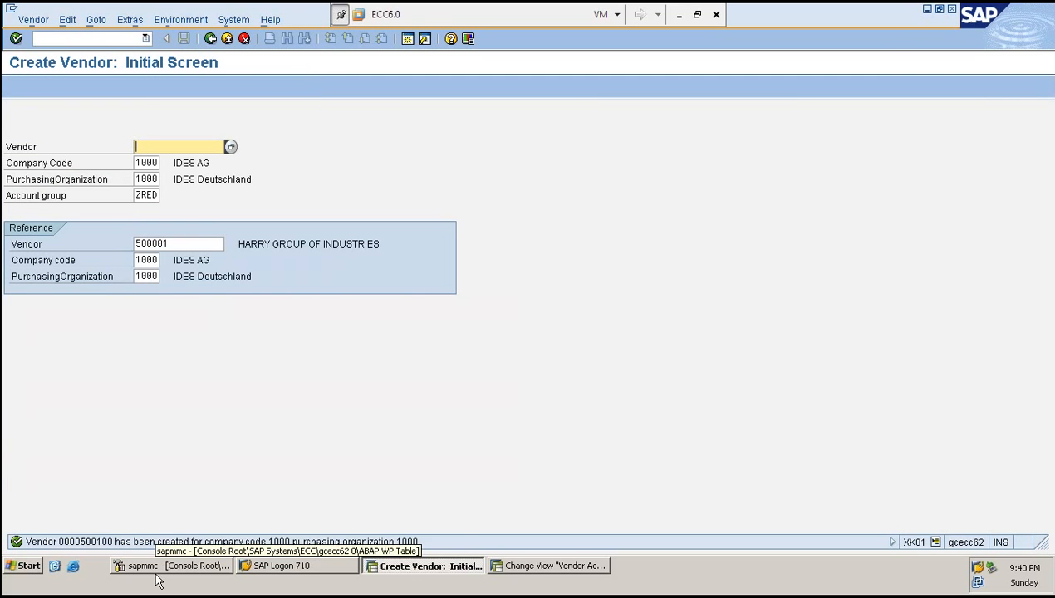
- Start changing vendor 500100 with /NXK02
click(126, 41)
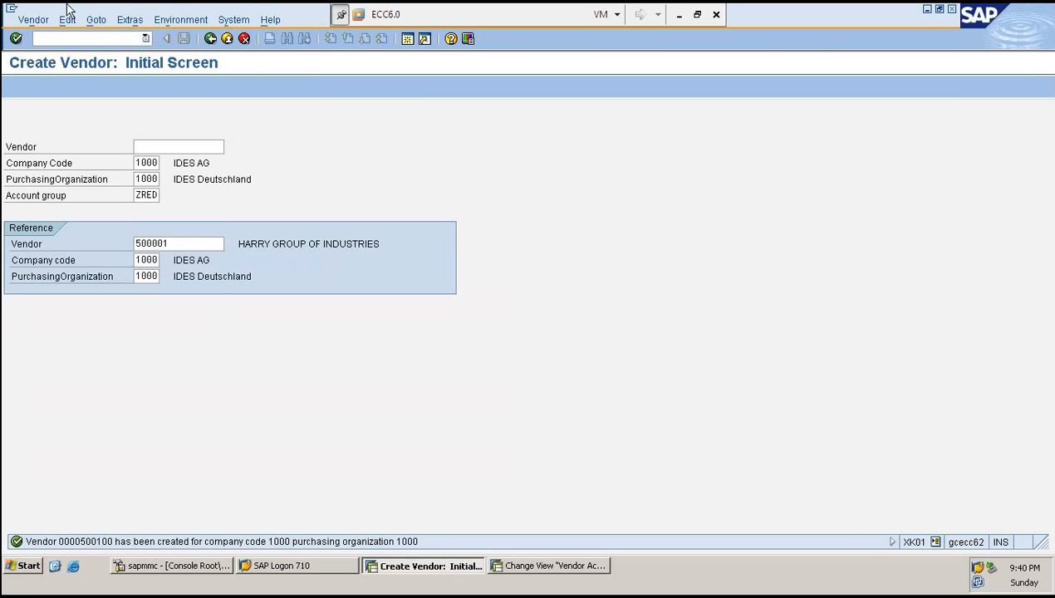
text(/NXK02)
key(Return)
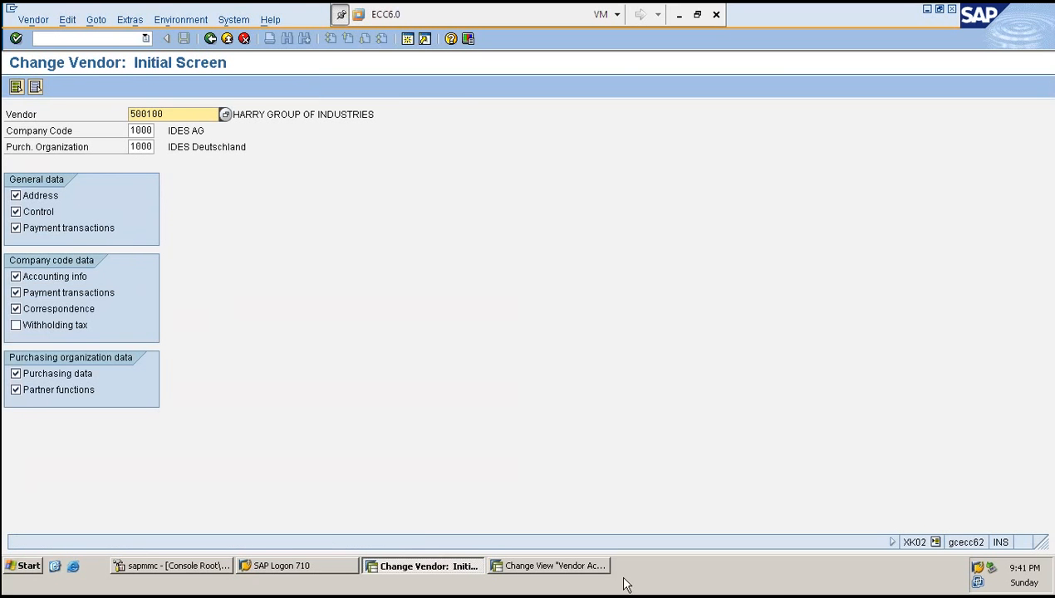
- Reopen ZRED's purchasing data field status group and save it again
click(558, 574)
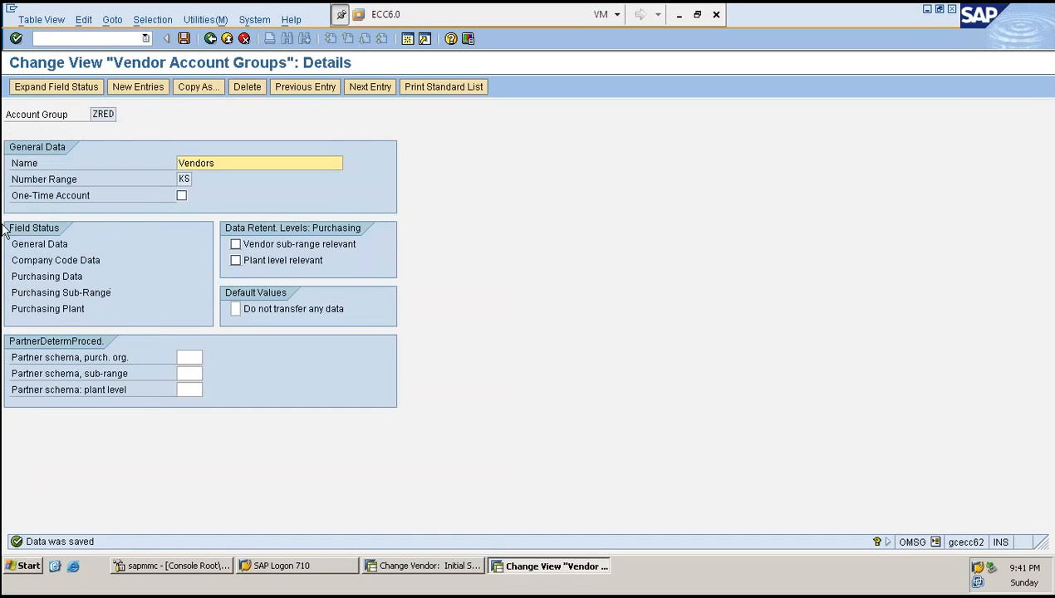
double_click(62, 276)
double_click(58, 213)
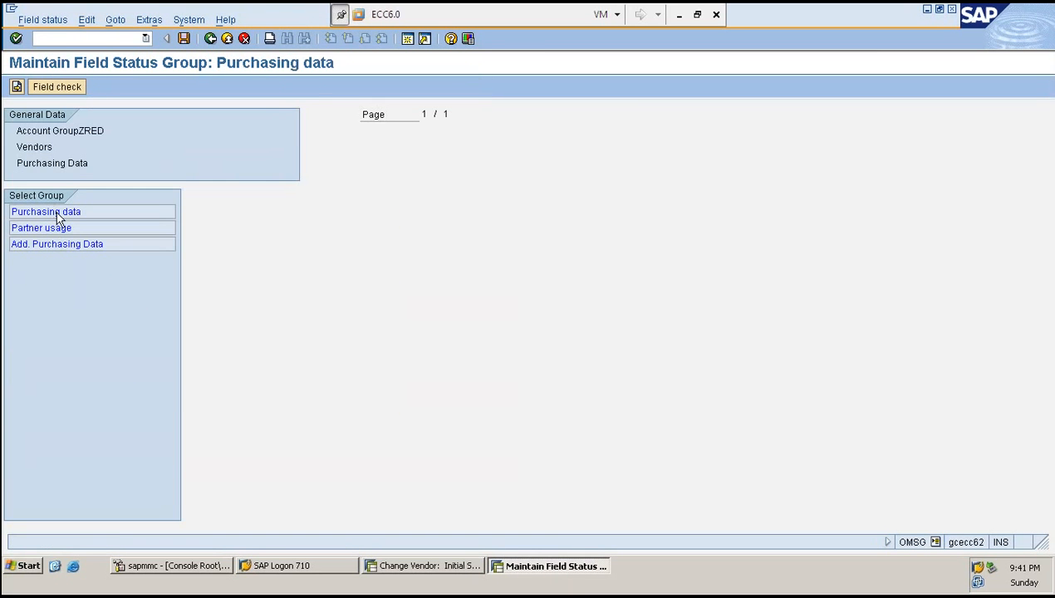
double_click(58, 213)
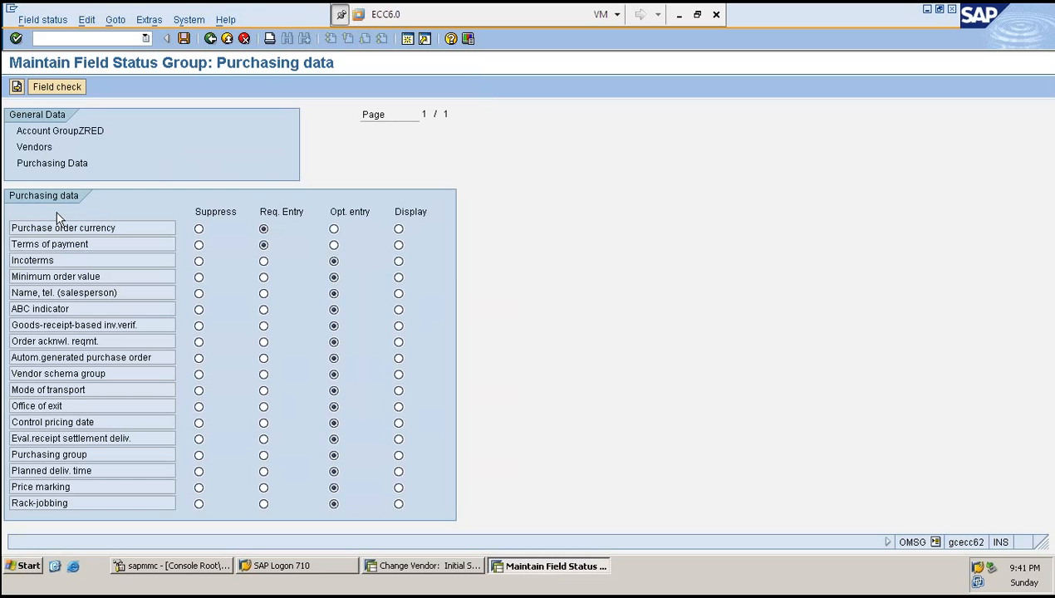
key(ctrl+s)
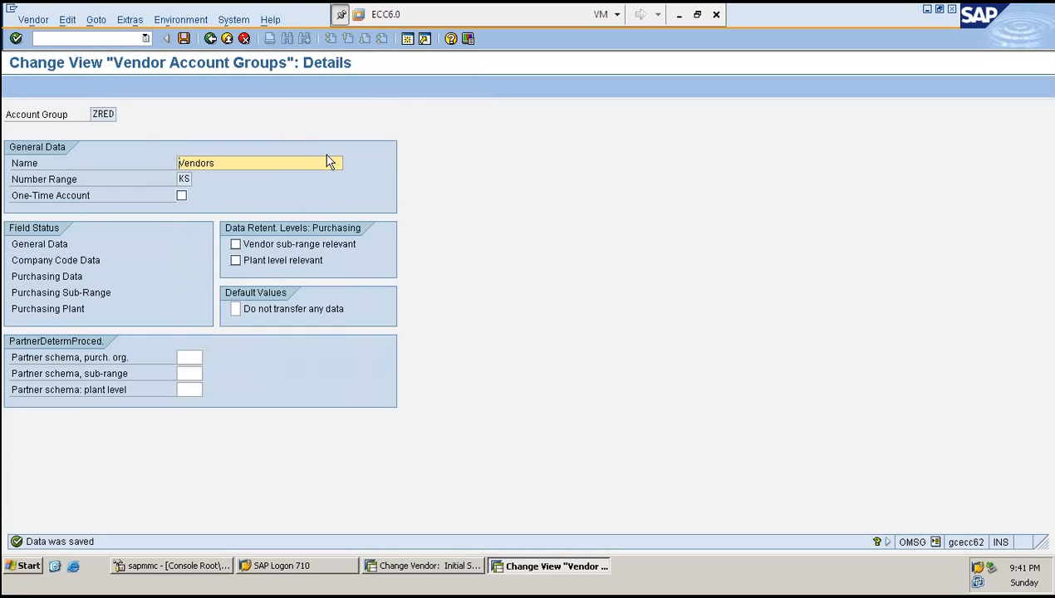
- Return to vendor 500100 and continue through its data screens to purchasing data
key(alt+Tab)
key(Return)
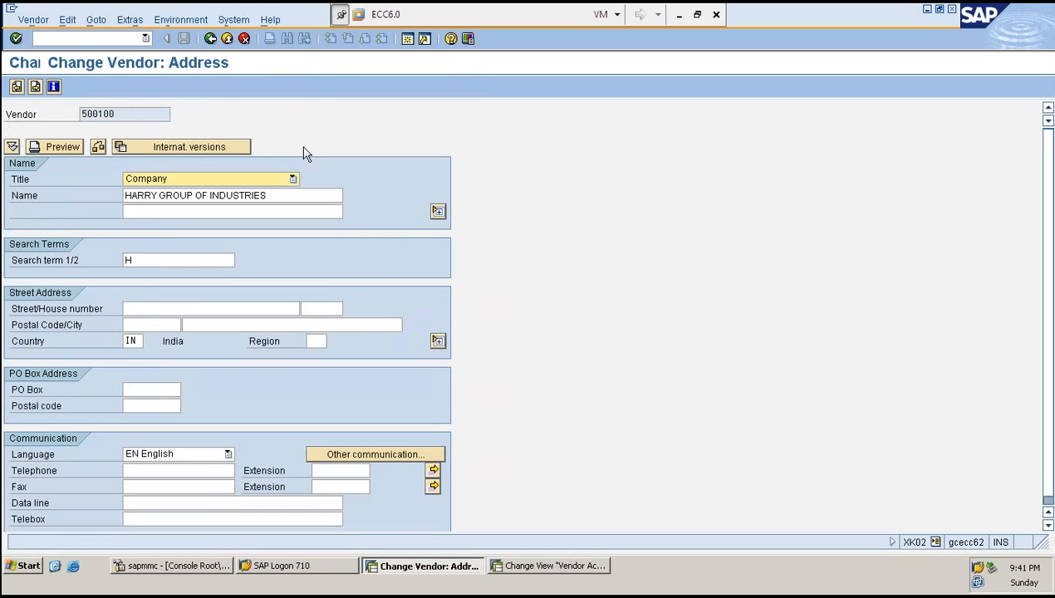
key(Return)
key(Return)
key(Return)
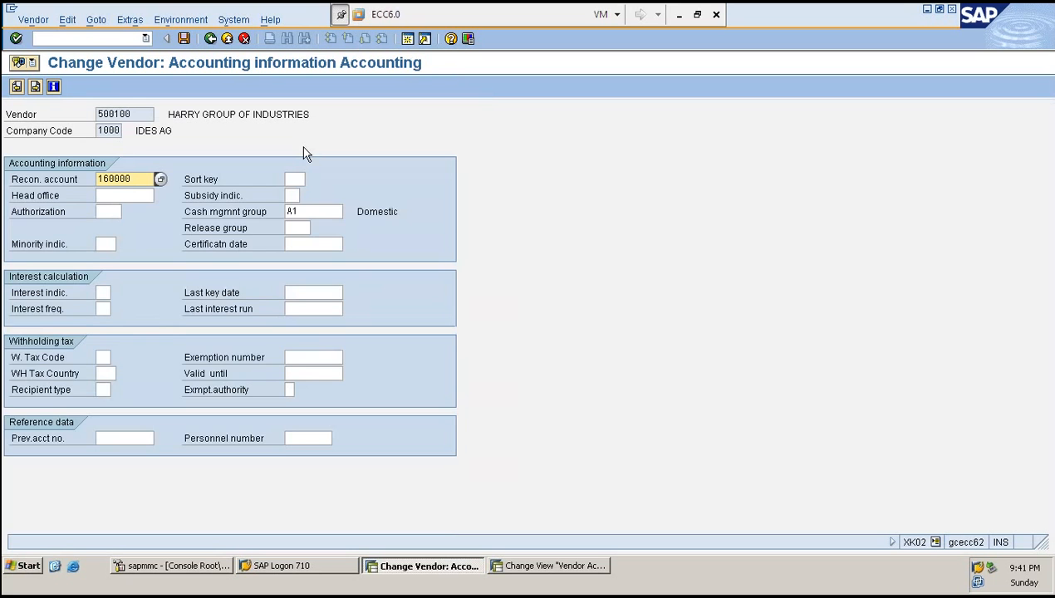
key(Return)
key(Return)
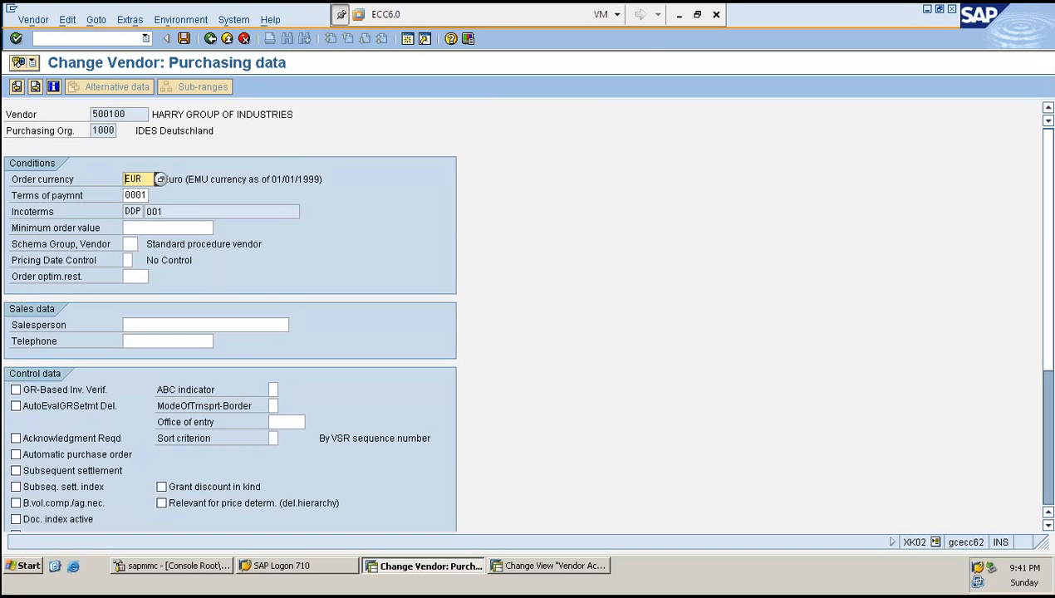
- Examine the Incoterms fields on vendor 500100's purchasing data screen
click(155, 210)
click(131, 211)
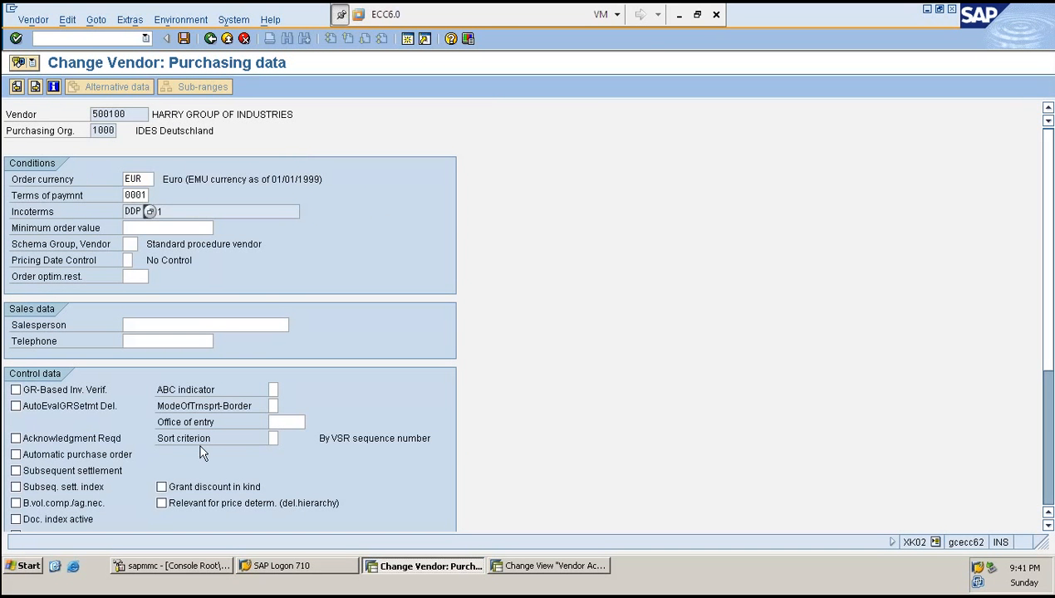
key(Tab)
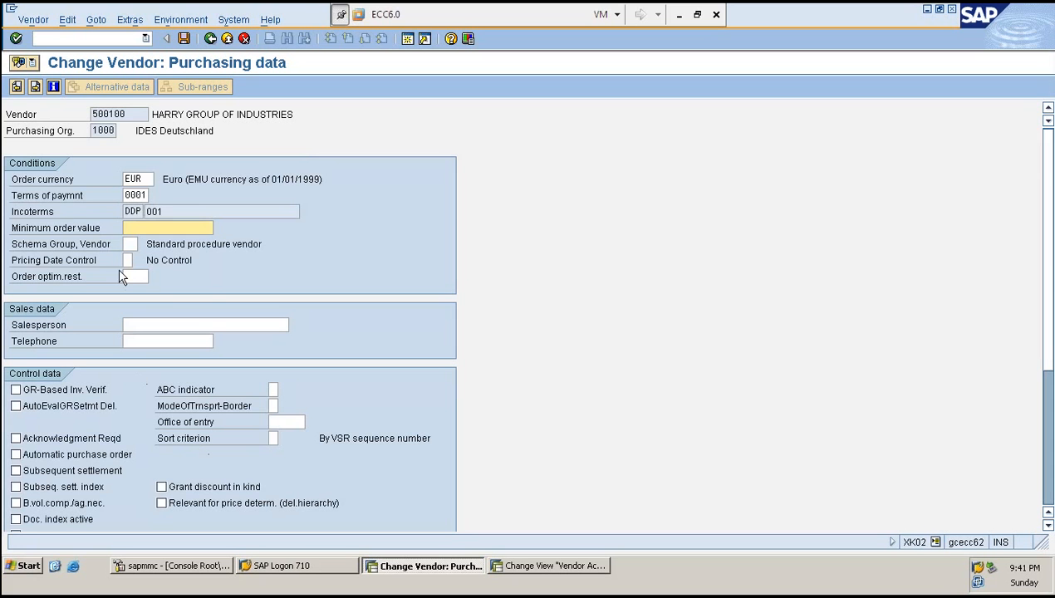
click(197, 207)
drag(183, 208, 113, 220)
key(Tab)
click(125, 211)
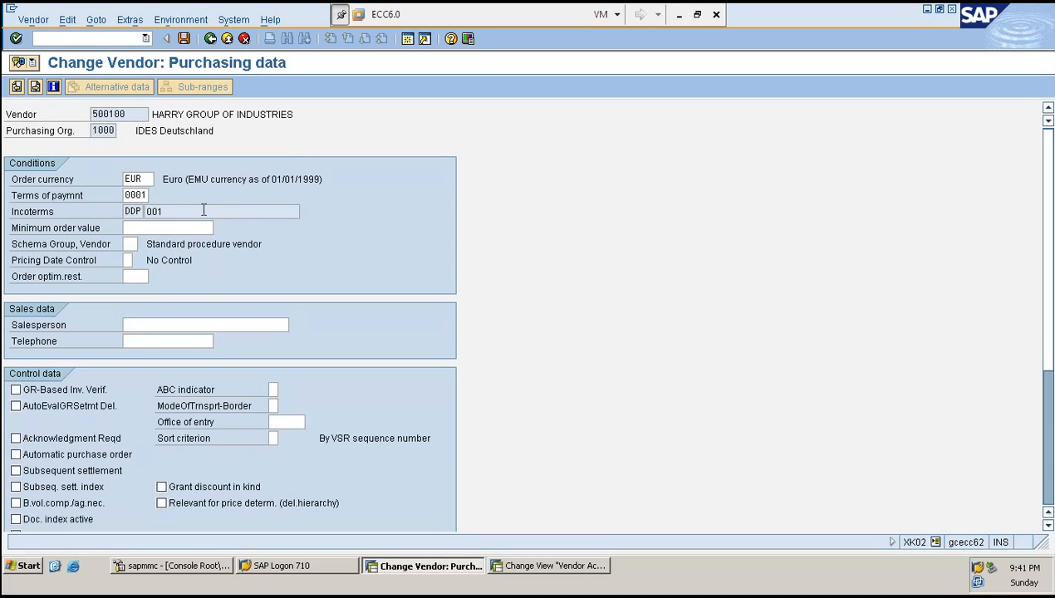
- Review the field statuses in ZRED's purchasing data group, then return to the account group details
click(572, 570)
double_click(42, 276)
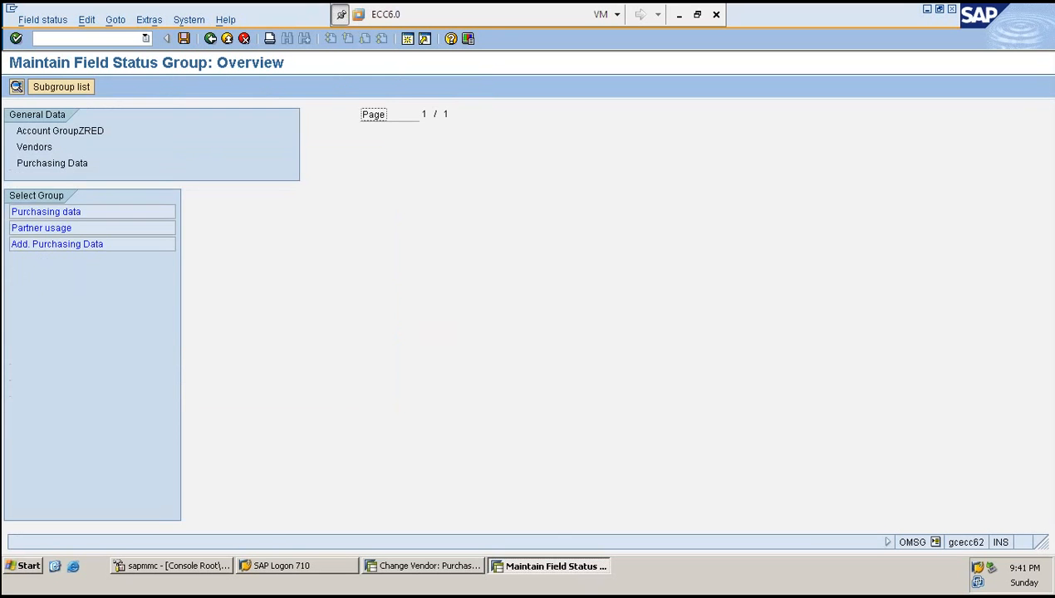
double_click(51, 211)
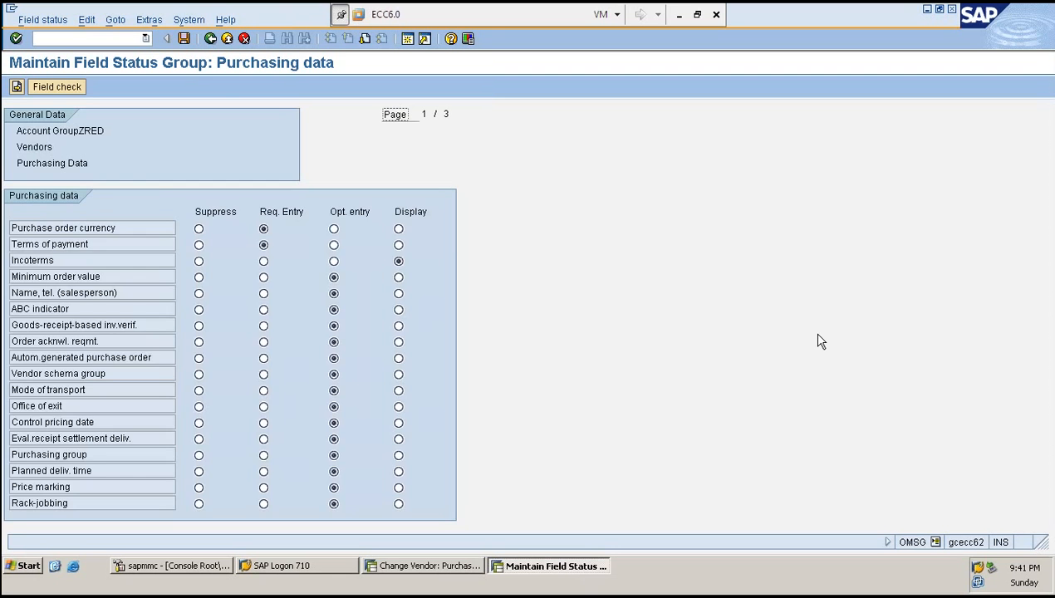
key(F3)
key(F3)
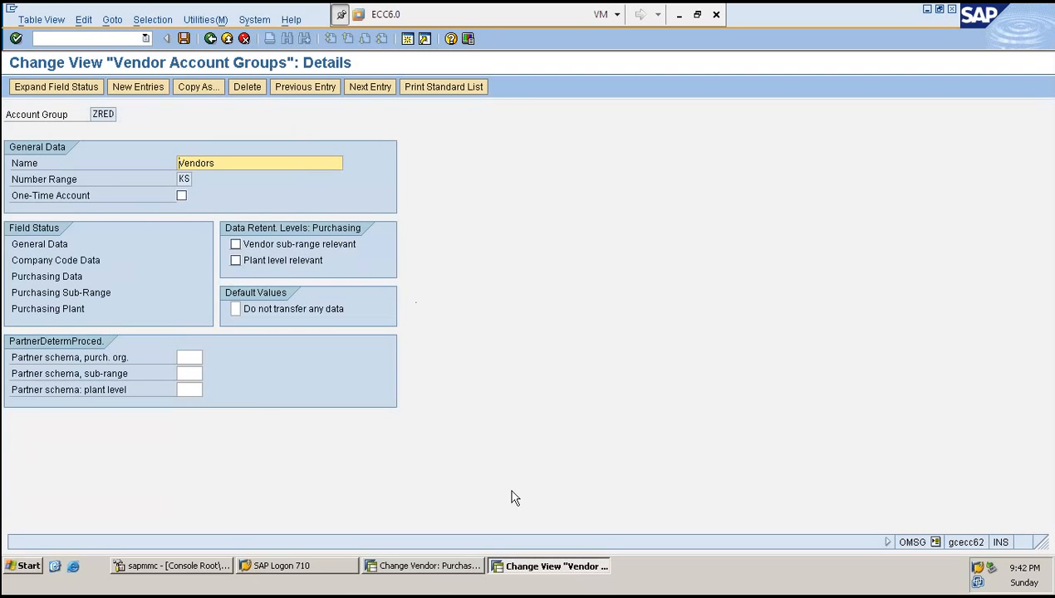
- Start creating a new vendor with /NXK01
click(434, 573)
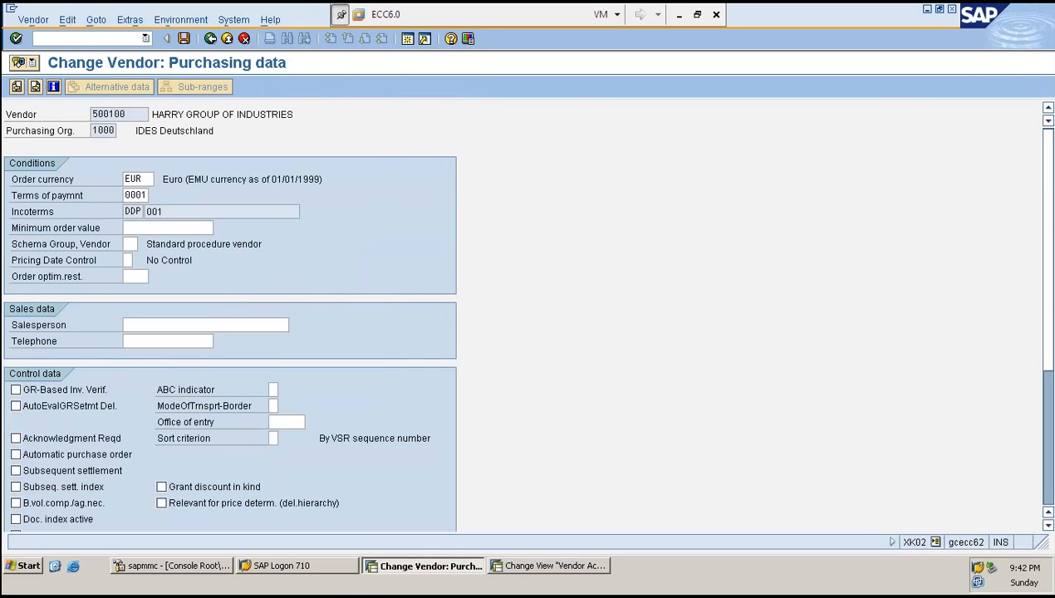
click(75, 37)
text(/NXK01)
key(Return)
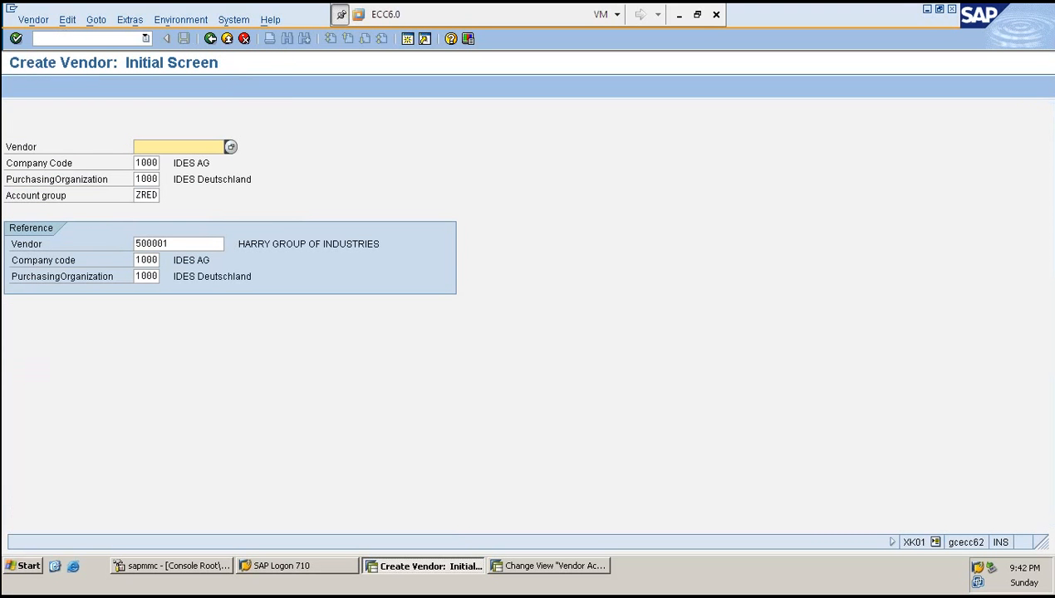
- Enter D as the new vendor number on the create vendor initial screen
click(185, 244)
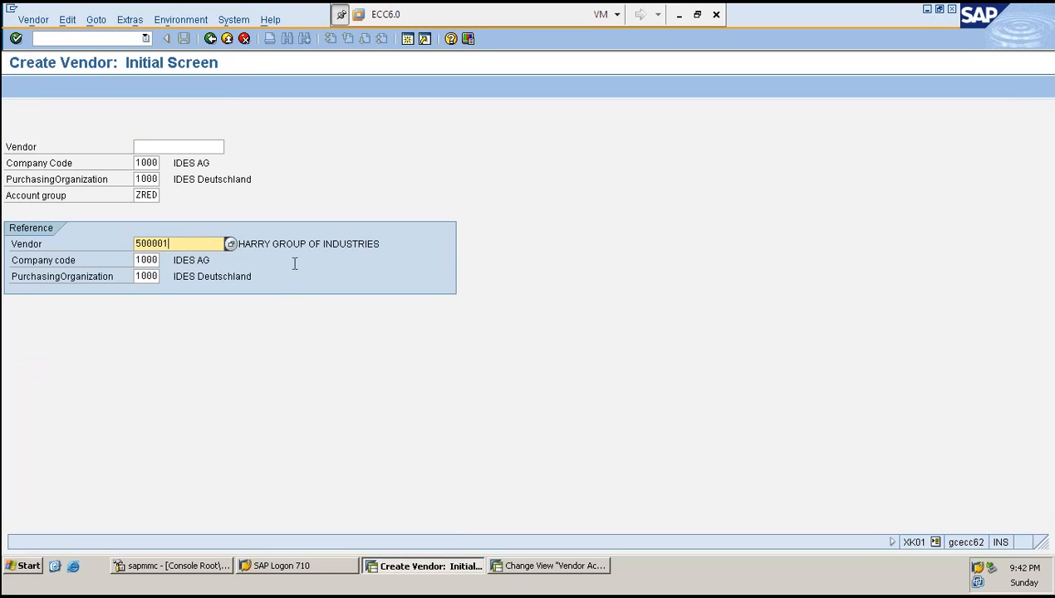
click(205, 147)
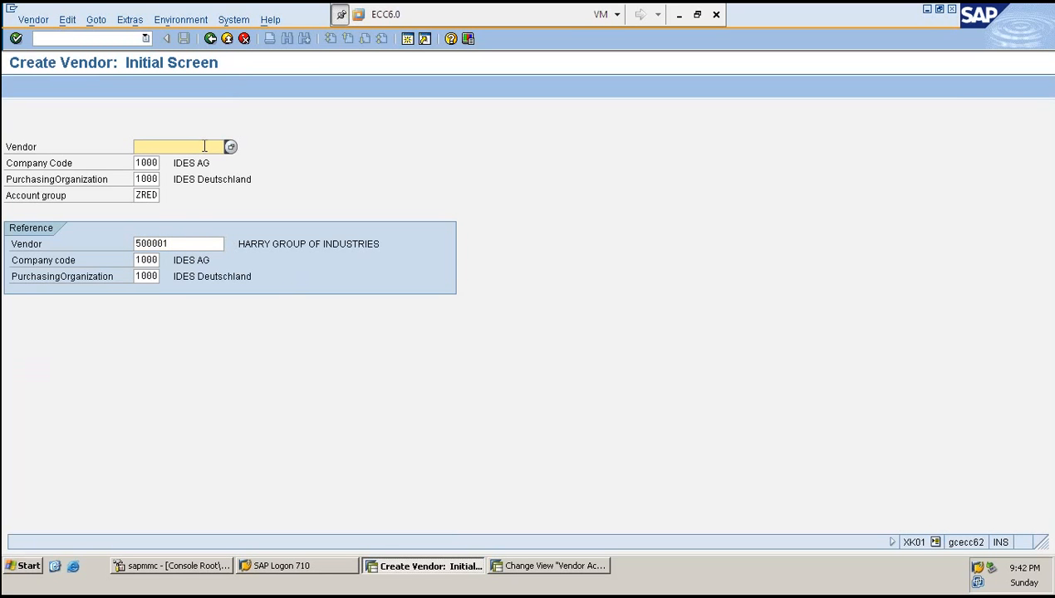
text(D)
double_click(205, 143)
click(145, 196)
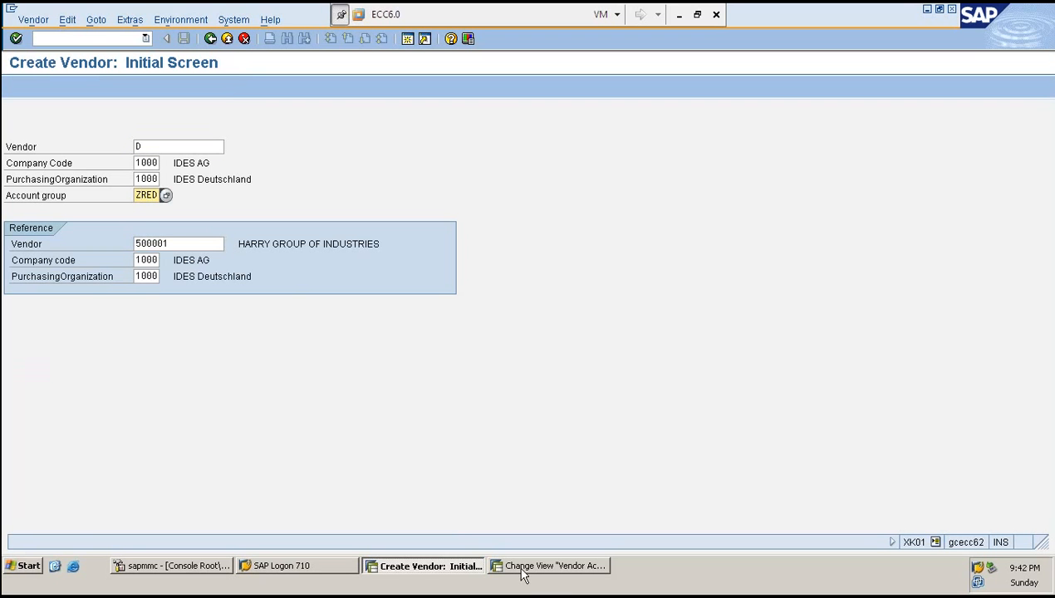
- Check the number range assigned to account group ZRED
click(524, 573)
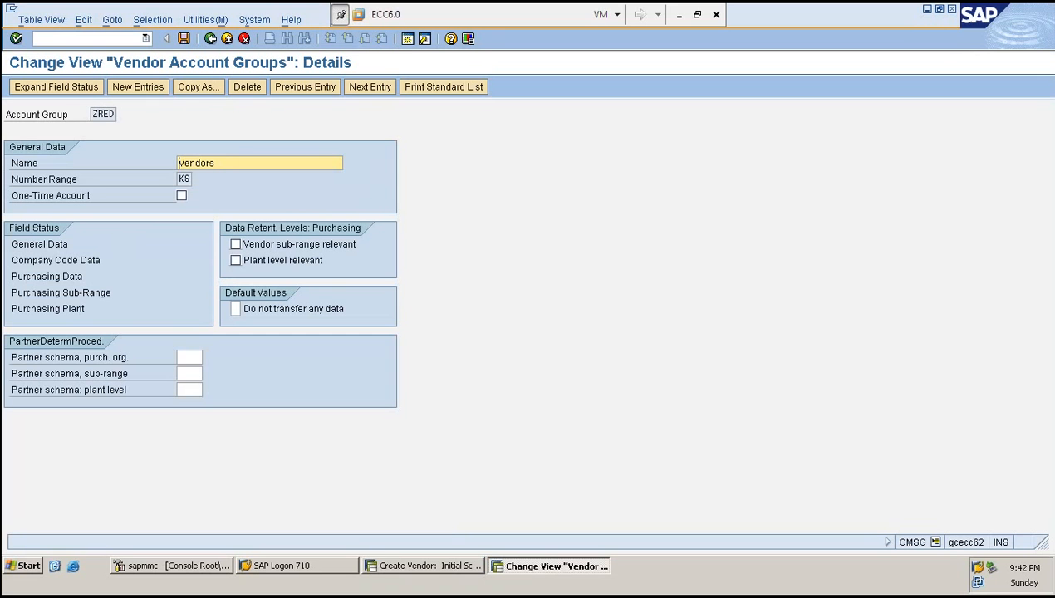
click(88, 181)
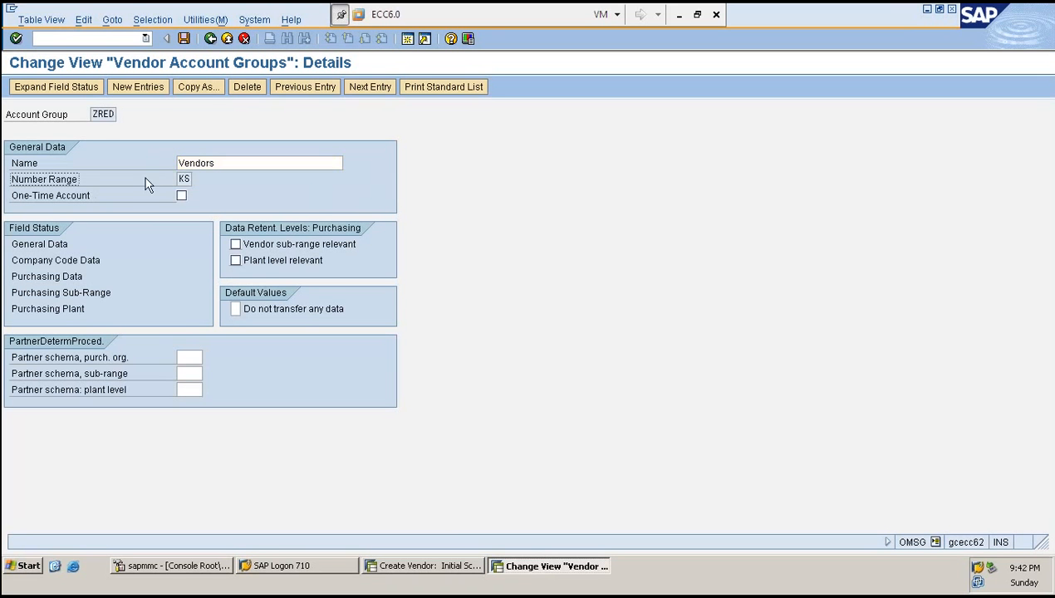
drag(178, 179, 193, 179)
click(181, 179)
click(200, 179)
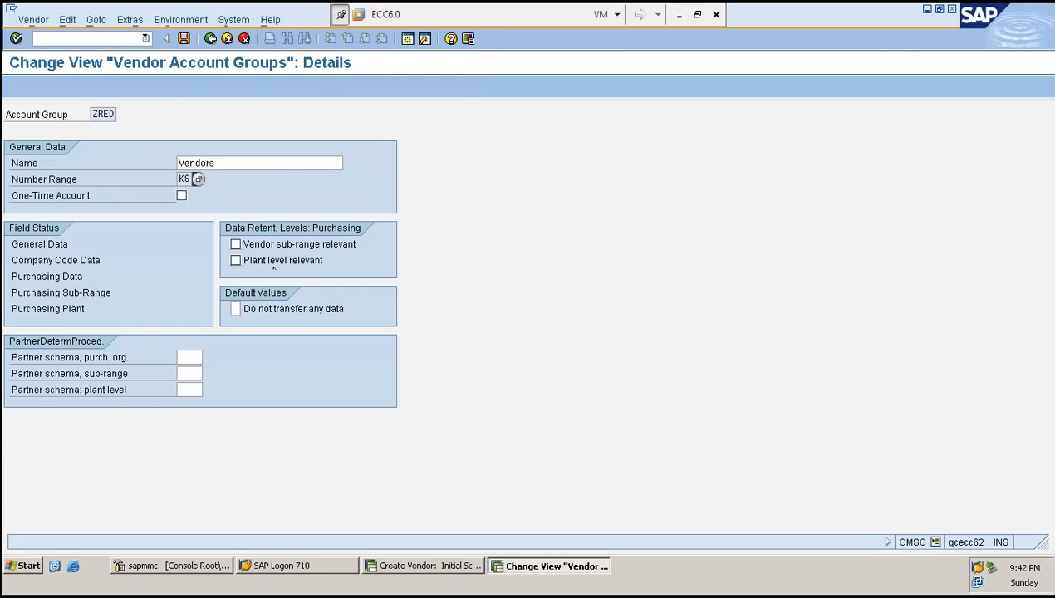
key(alt+Tab)
- Copy the reference vendor number into the vendor field and change it to 500101
drag(185, 243, 137, 243)
key(ctrl+c)
click(136, 243)
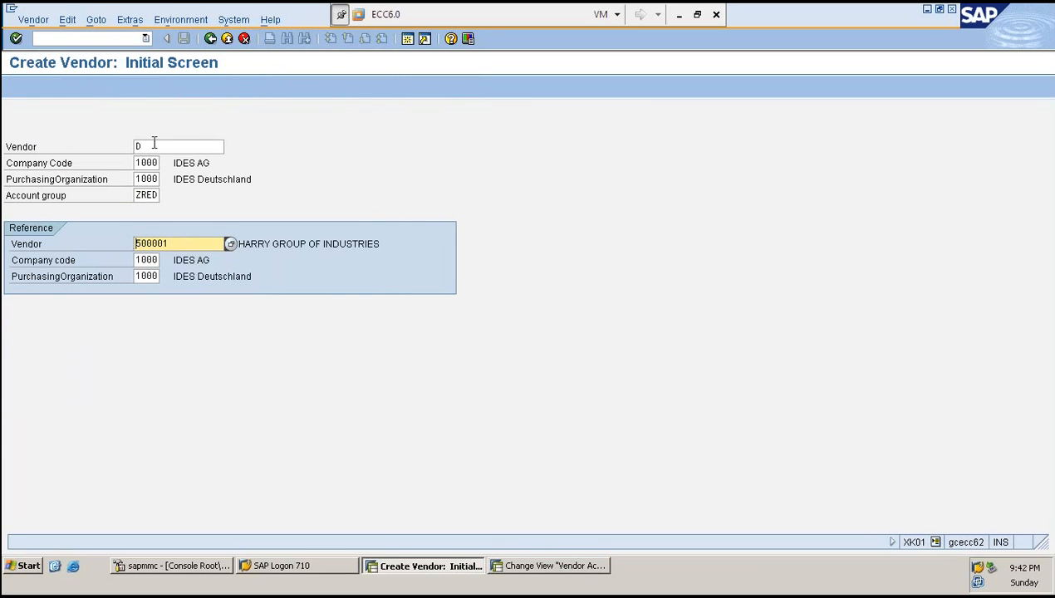
click(153, 146)
key(ctrl+v)
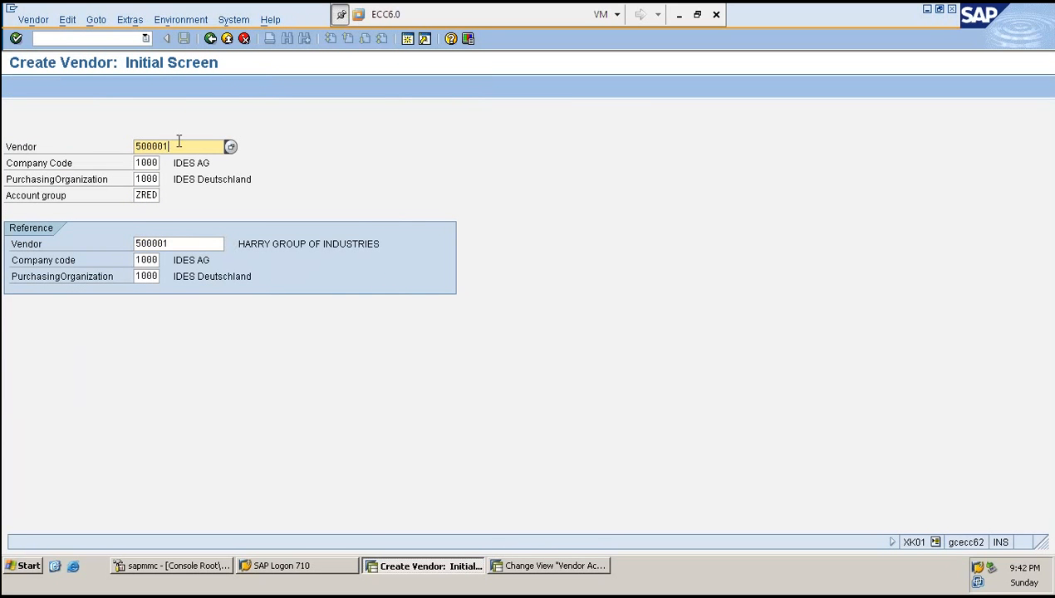
key(BackSpace)
key(BackSpace)
key(BackSpace)
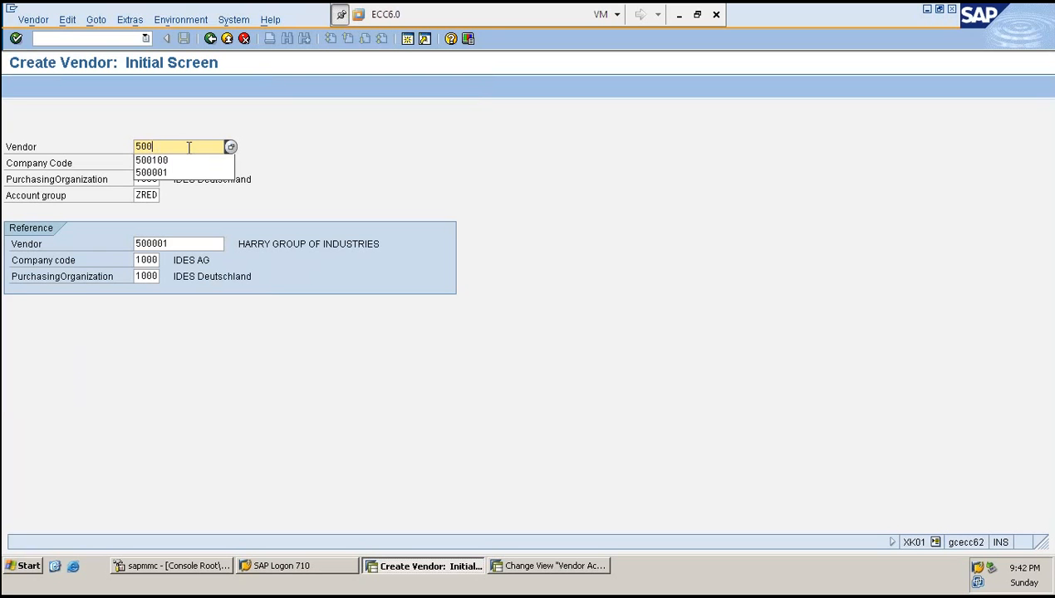
text(101)
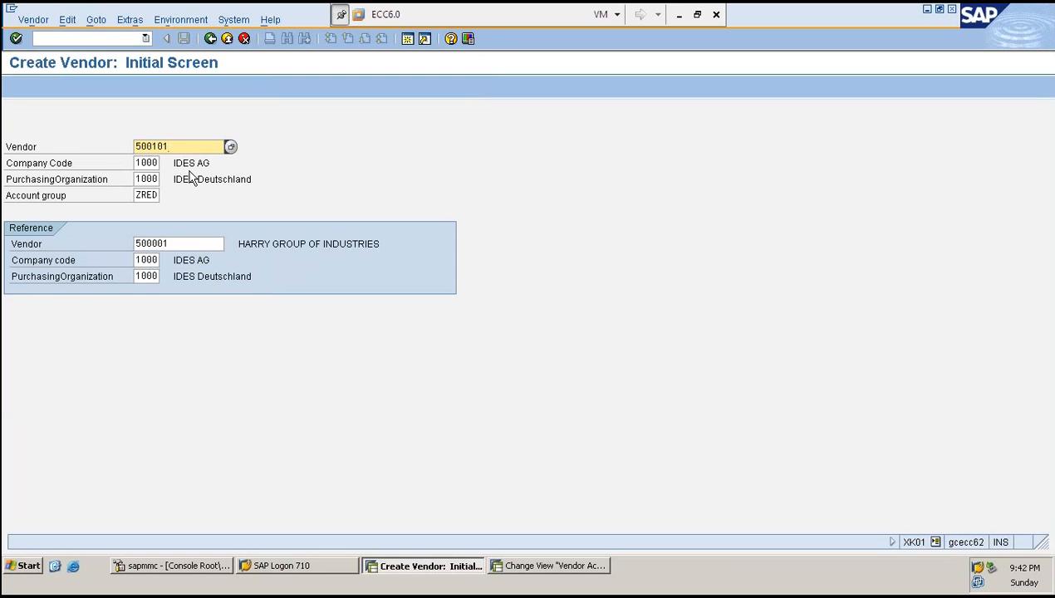
- Clear the vendor number and submit the initial screen with account group ZRED and reference vendor 500001
double_click(187, 150)
key(BackSpace)
key(Return)
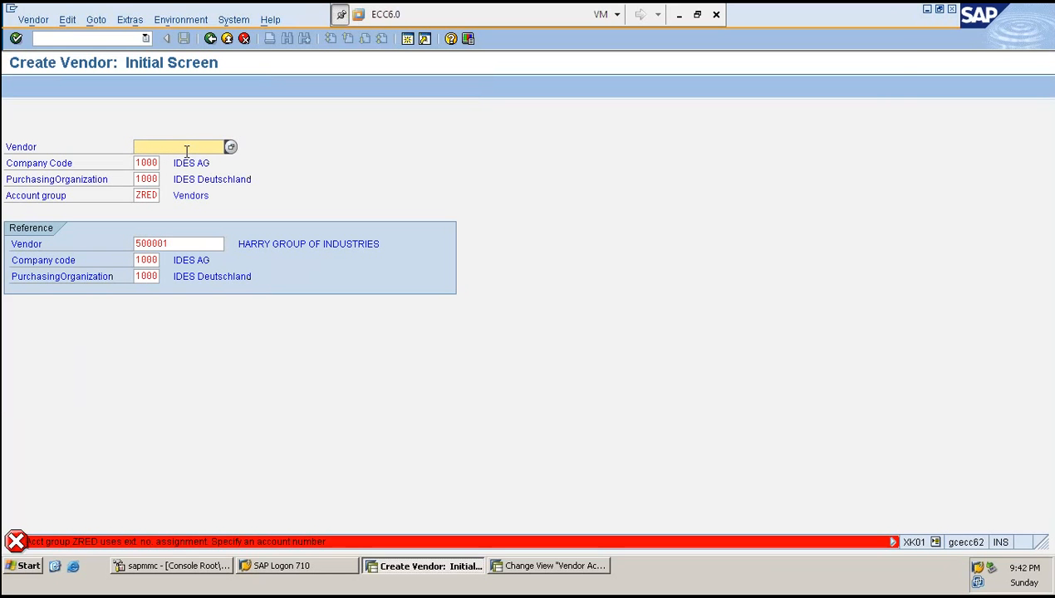
click(191, 243)
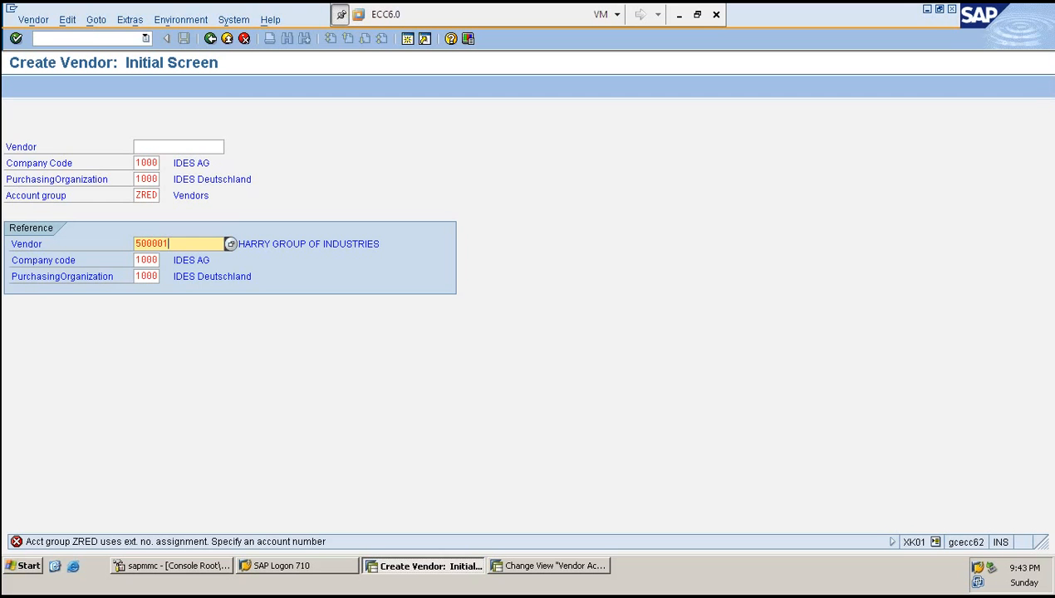
- Open the purchasing data field status group of account group ZRED and set Incoterms to Display
click(539, 570)
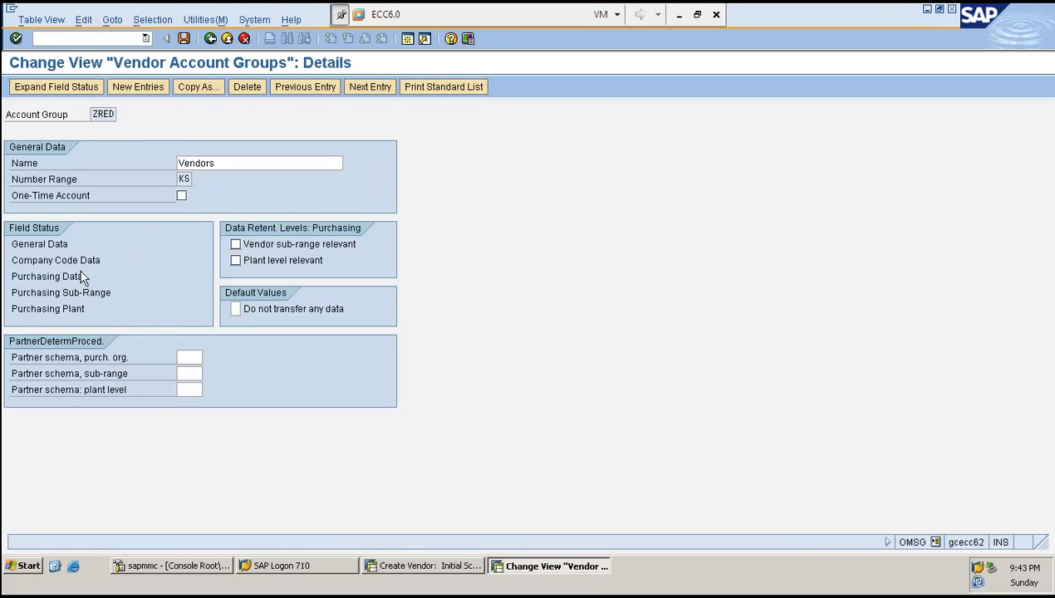
double_click(81, 275)
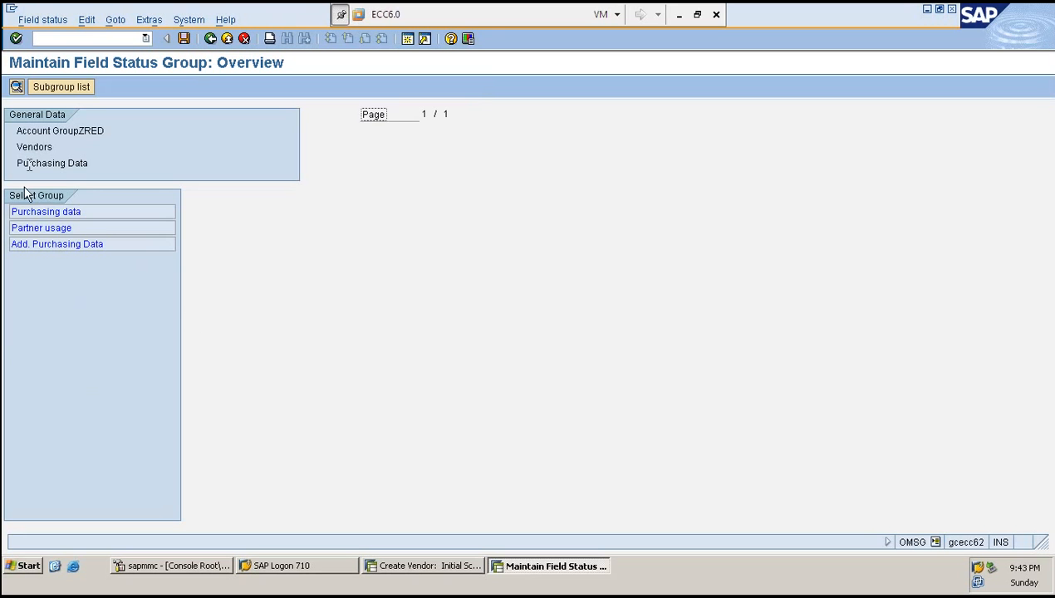
double_click(34, 213)
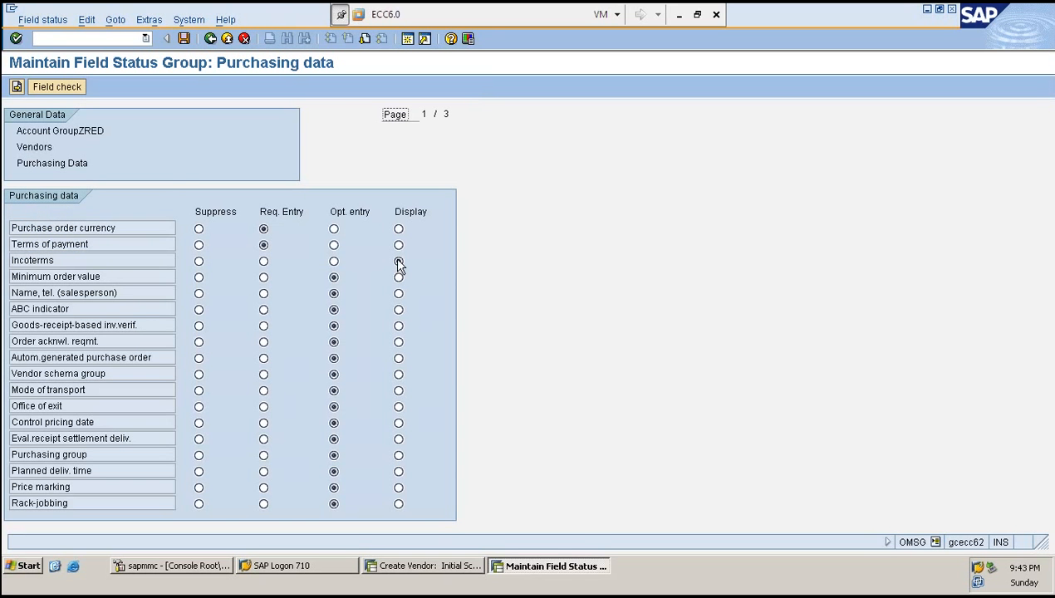
key(alt+Tab)
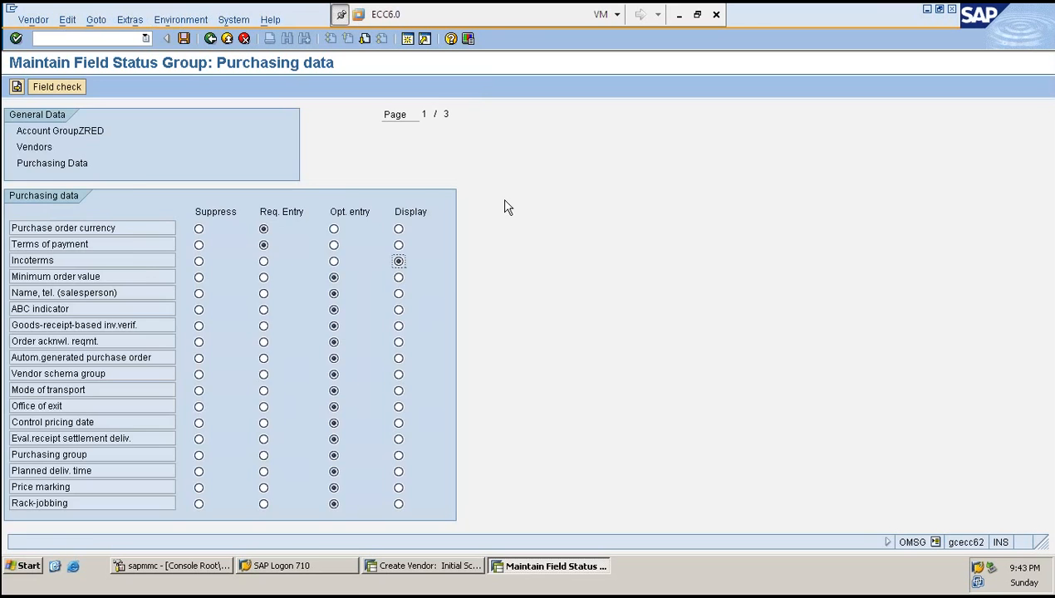
- Change the reference vendor to 500100 and copy it into the vendor field as 500101
click(180, 243)
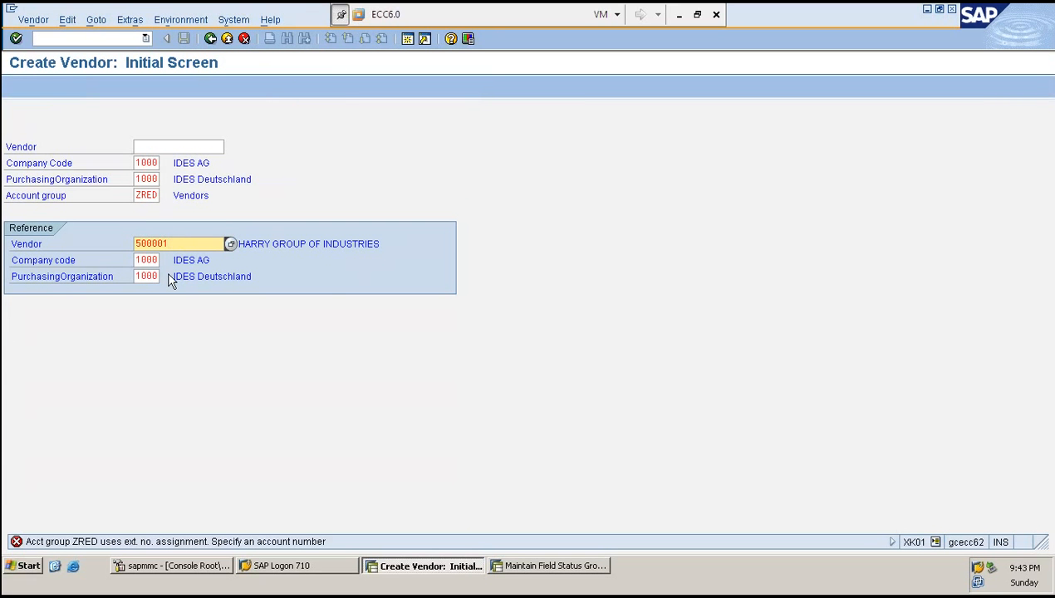
key(BackSpace)
key(BackSpace)
key(BackSpace)
text(100)
drag(173, 243, 137, 247)
key(ctrl+c)
click(136, 246)
click(155, 147)
key(ctrl+v)
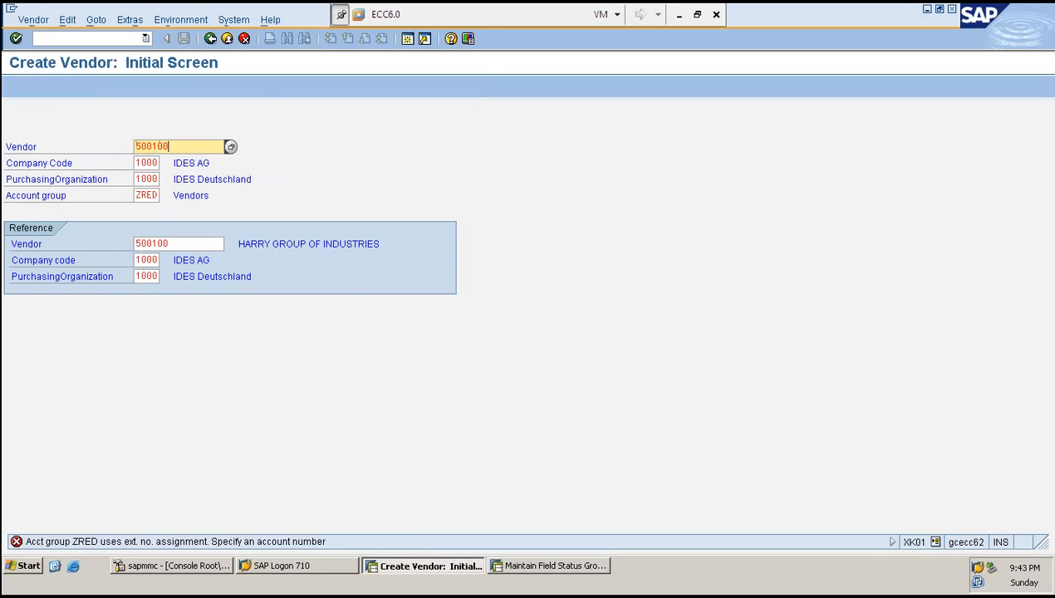
key(BackSpace)
text(1)
- Clear the reference vendor, company code and purchasing organization, then submit the initial screen
key(Tab)
key(Tab)
key(Tab)
key(Tab)
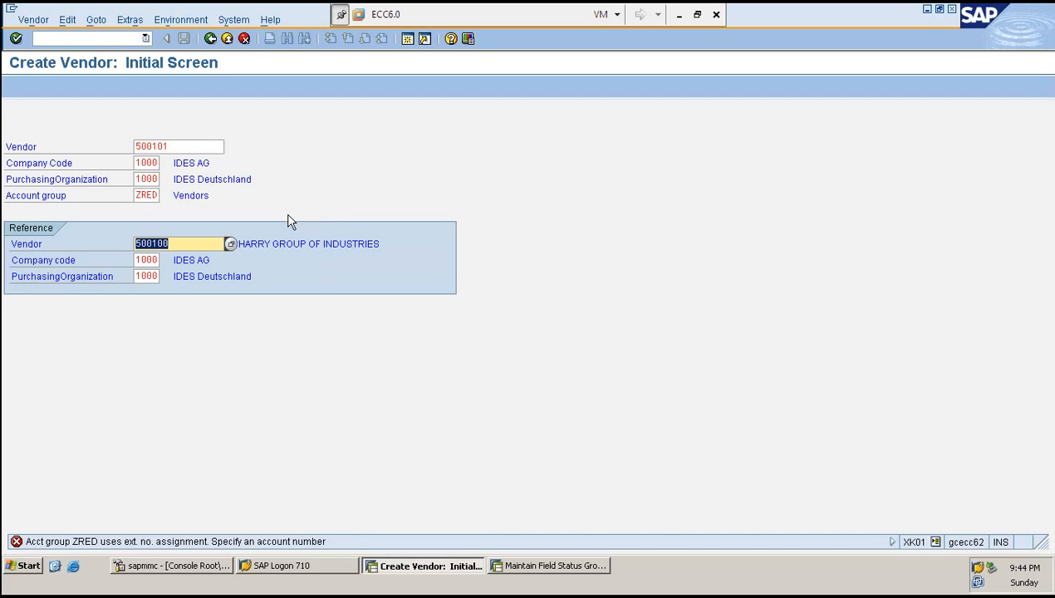
key(Delete)
key(Tab)
key(Delete)
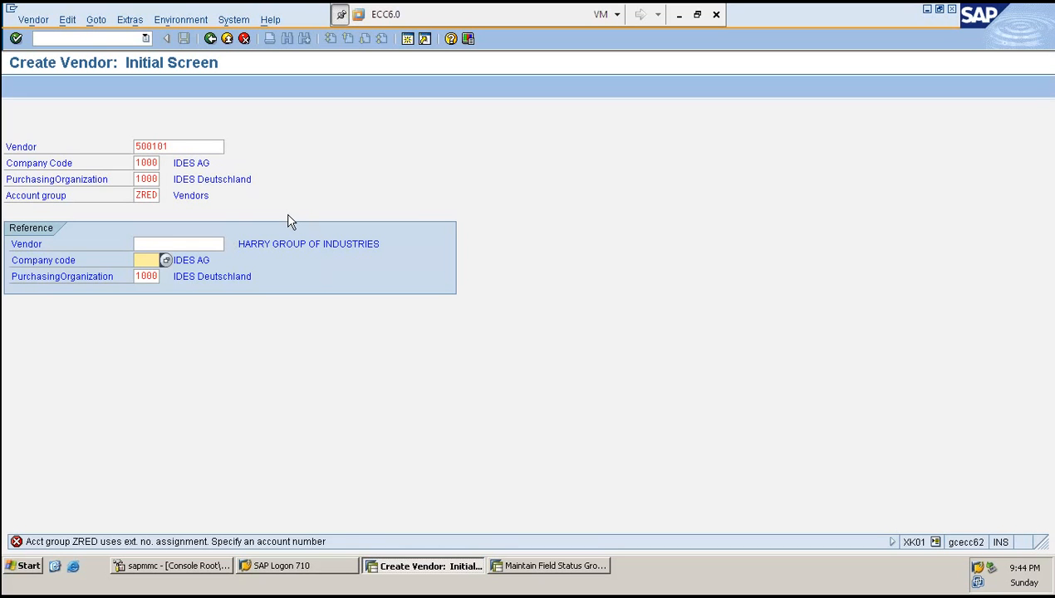
key(Tab)
key(Delete)
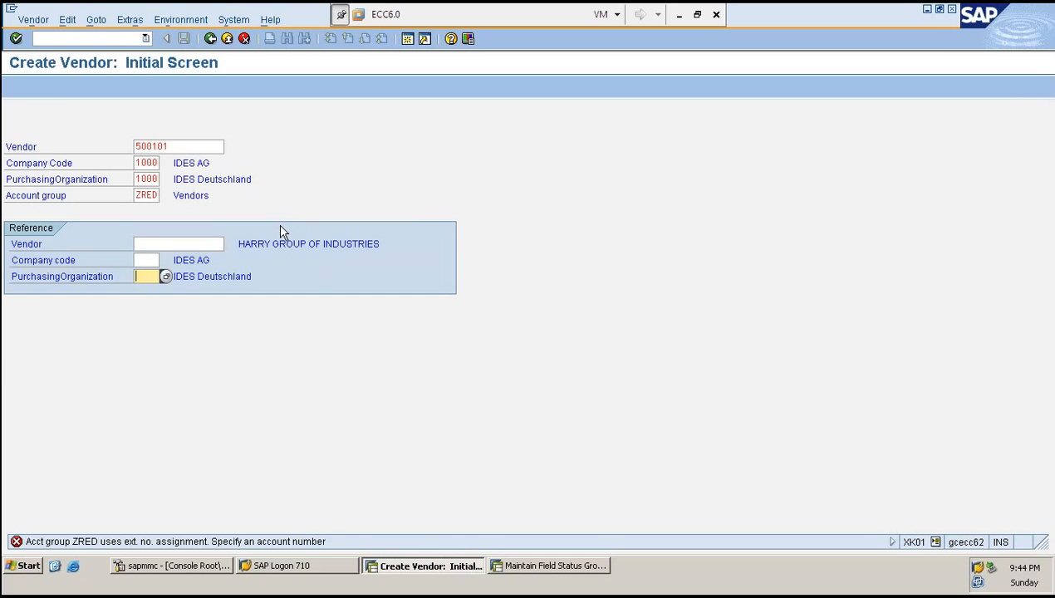
key(Return)
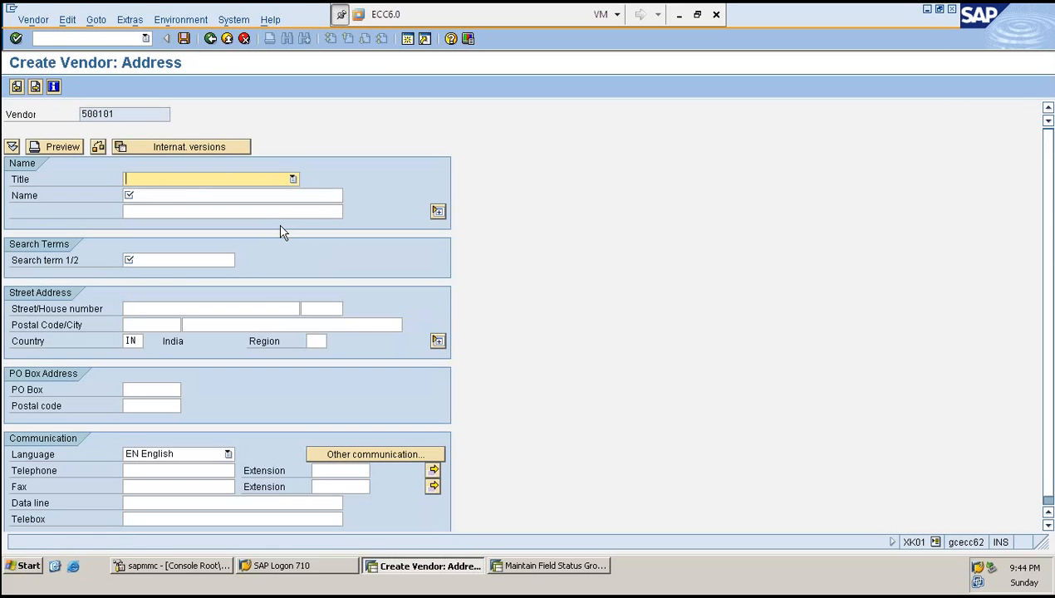
- Set the title to Company, the name to HARRY GROUP and search term H, then continue
key(Down)
key(Tab)
text(H)
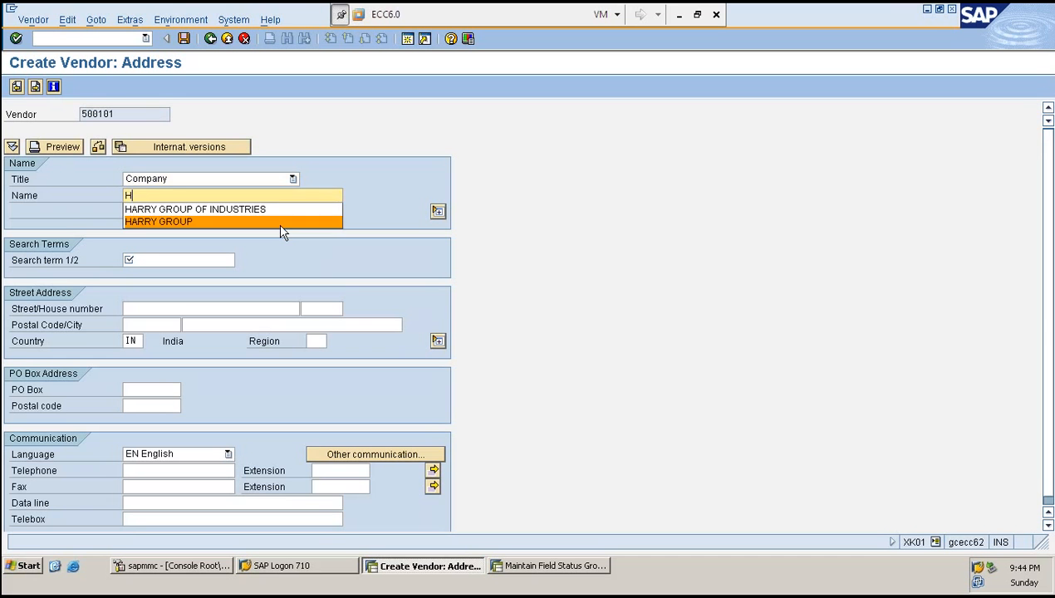
click(280, 222)
key(Tab)
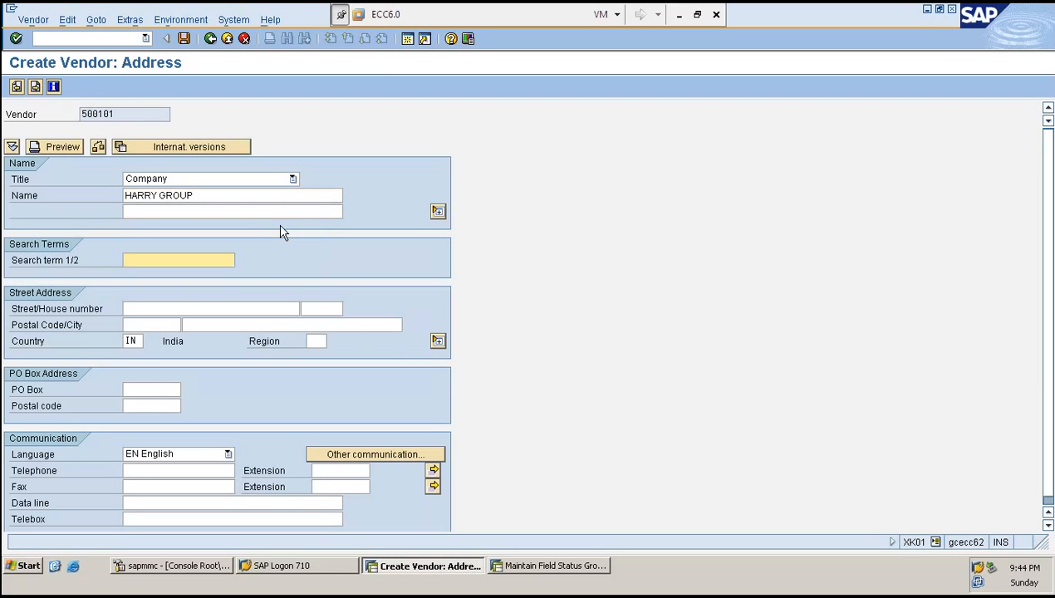
text(H)
key(Return)
key(Return)
key(Return)
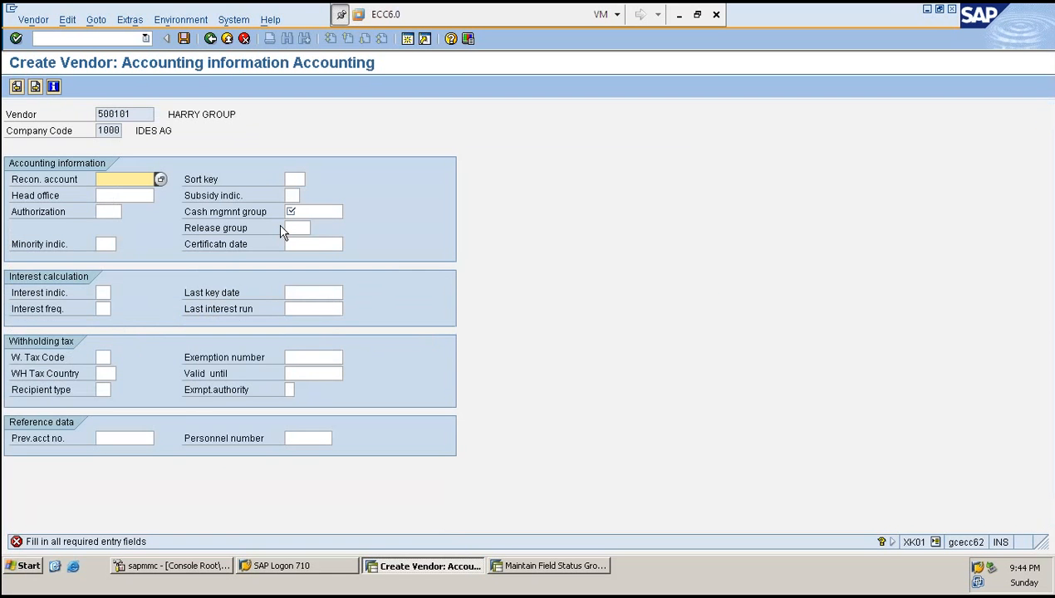
- Fill the reconciliation account with 160000 and continue
text(1)
key(Down)
key(Return)
key(Return)
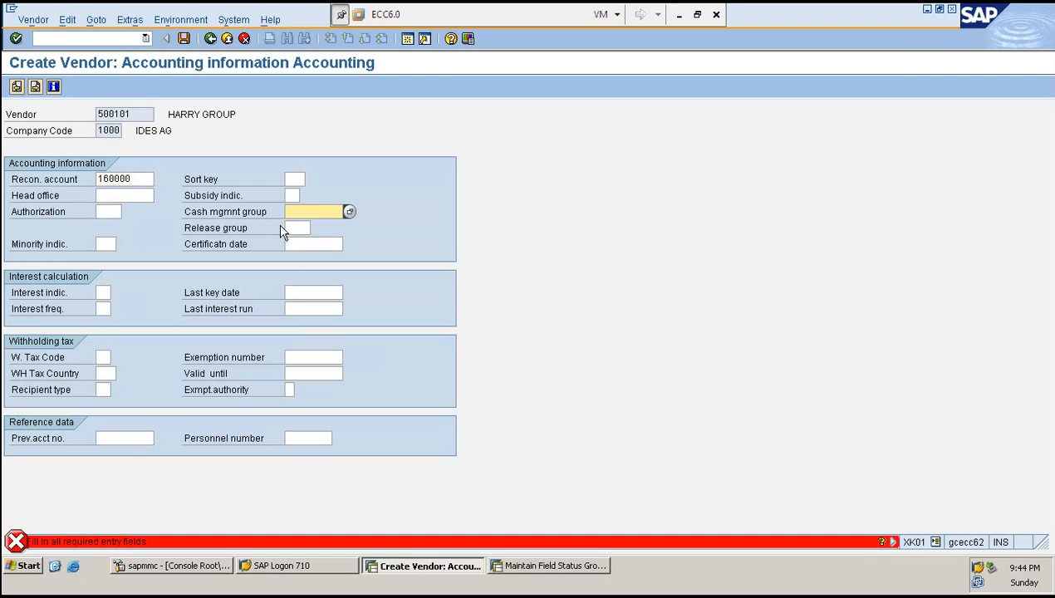
- Pick a cash management group starting with A and continue to the purchasing data screen
text(A)
key(Down)
key(Return)
key(Return)
key(Return)
key(Return)
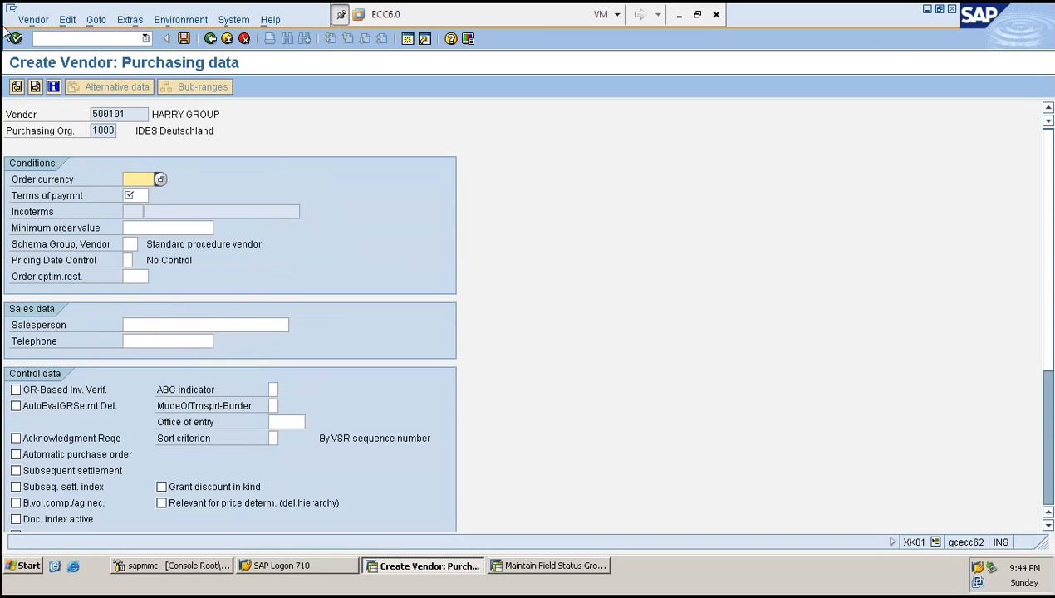
- Check the Incoterms field, then abandon the entry by restarting vendor creation with /NXK01
click(133, 205)
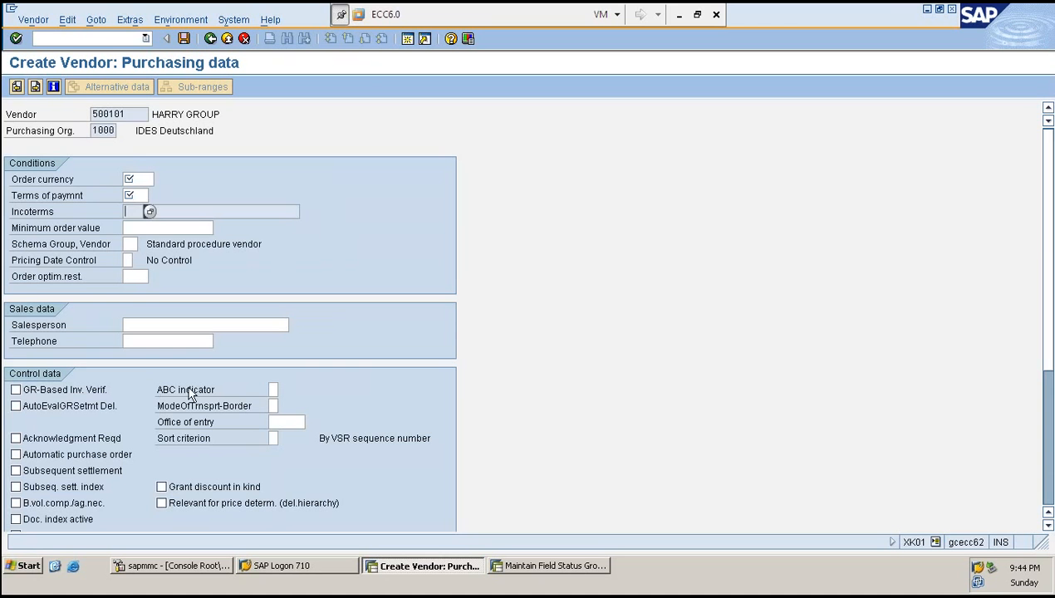
key(Tab)
click(97, 39)
text(/NXK01)
key(Return)
- Enter vendor 500101 with reference vendor 500100, company code 1000 and purchasing organization 1000, and continue
text(500100)
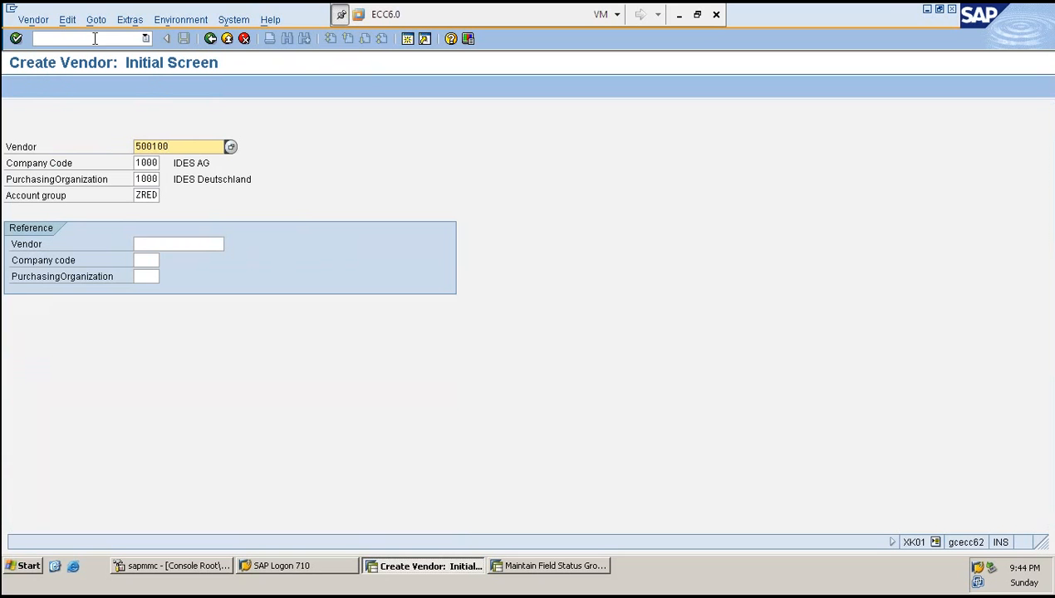
key(BackSpace)
text(1)
key(Tab)
key(Tab)
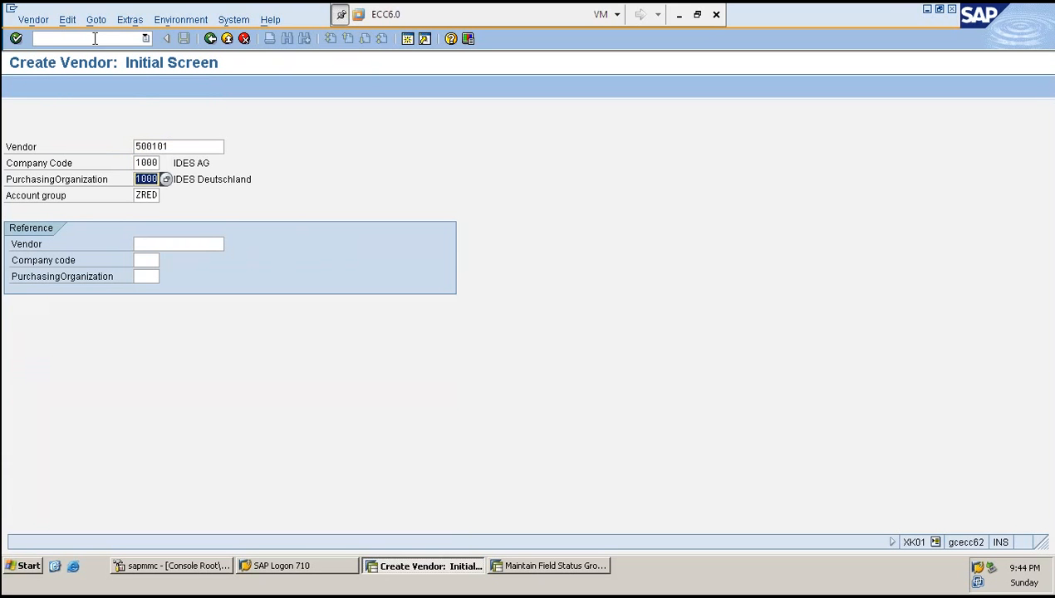
key(Tab)
key(Tab)
text(500100)
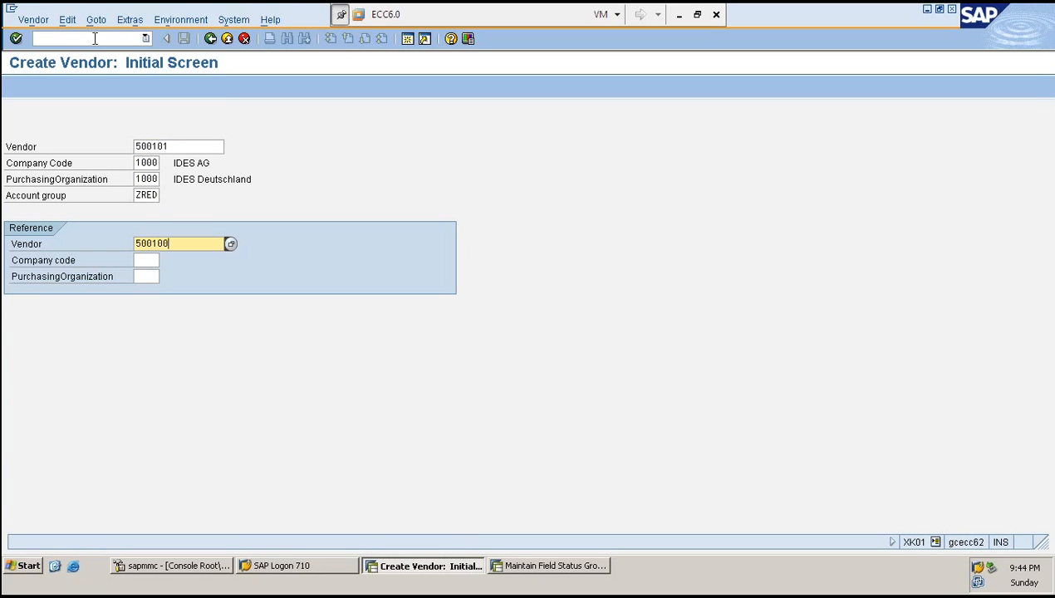
key(Tab)
text(1000)
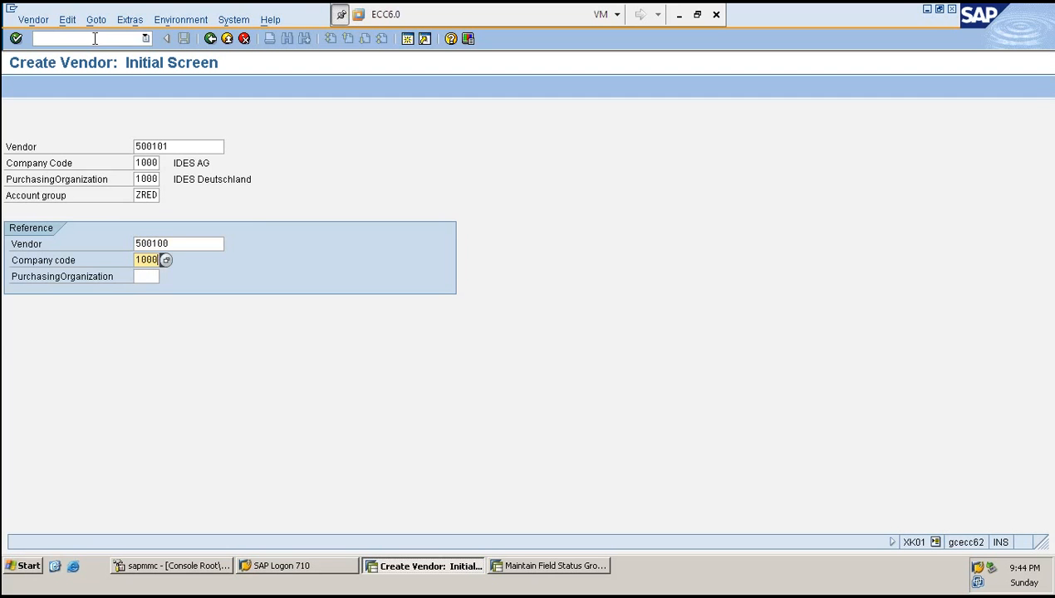
key(Tab)
text(1000)
key(Return)
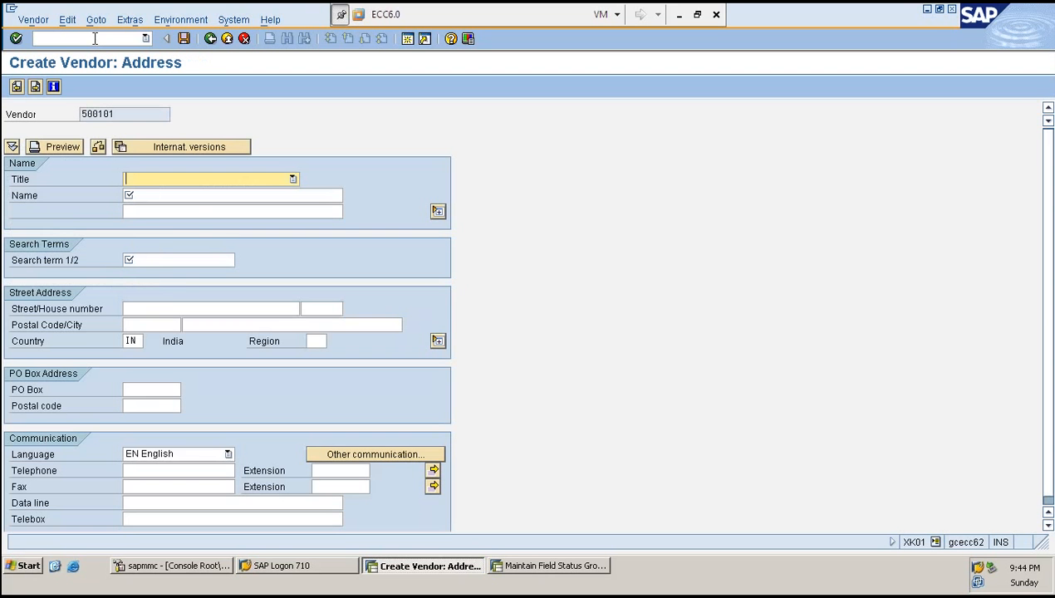
- Set the title to Company and the name to HARRY GROUP
key(Down)
key(Tab)
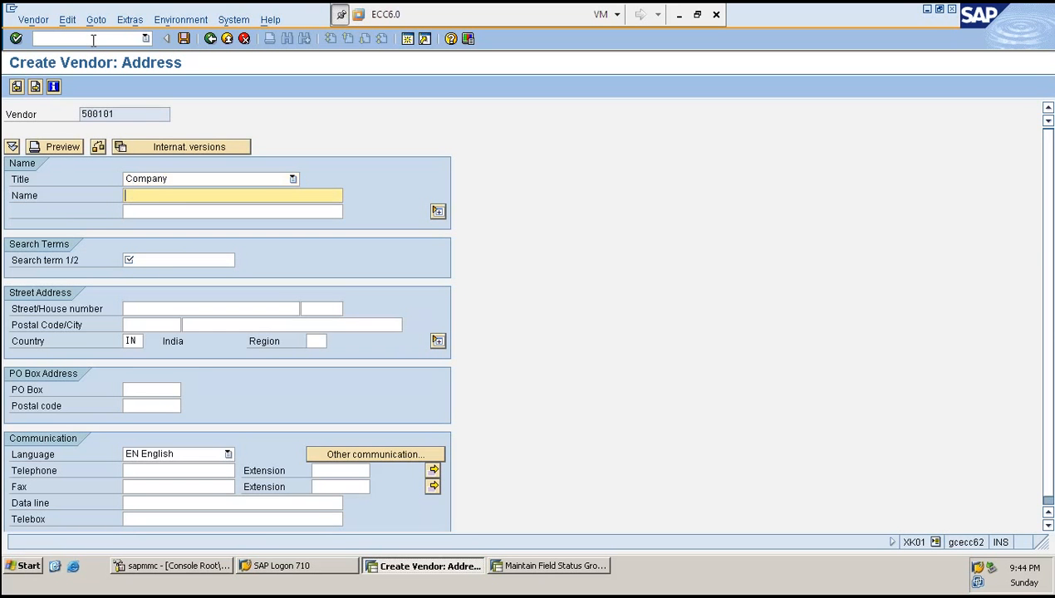
text(H)
key(Down)
key(Return)
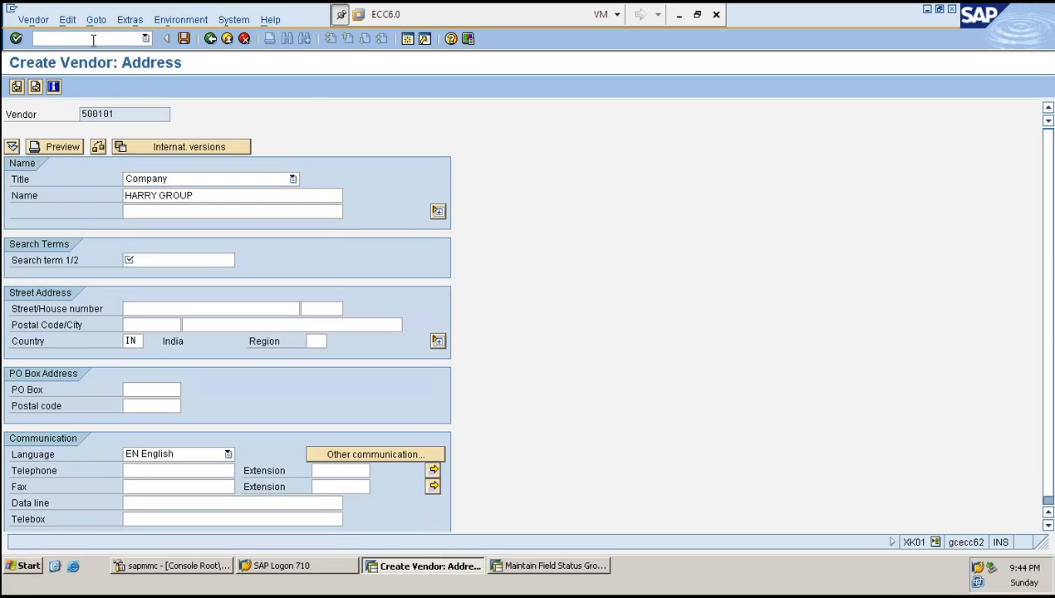
- Fill search term H and advance through the remaining screens to partner functions
key(Tab)
text(H)
key(Return)
key(Return)
key(Return)
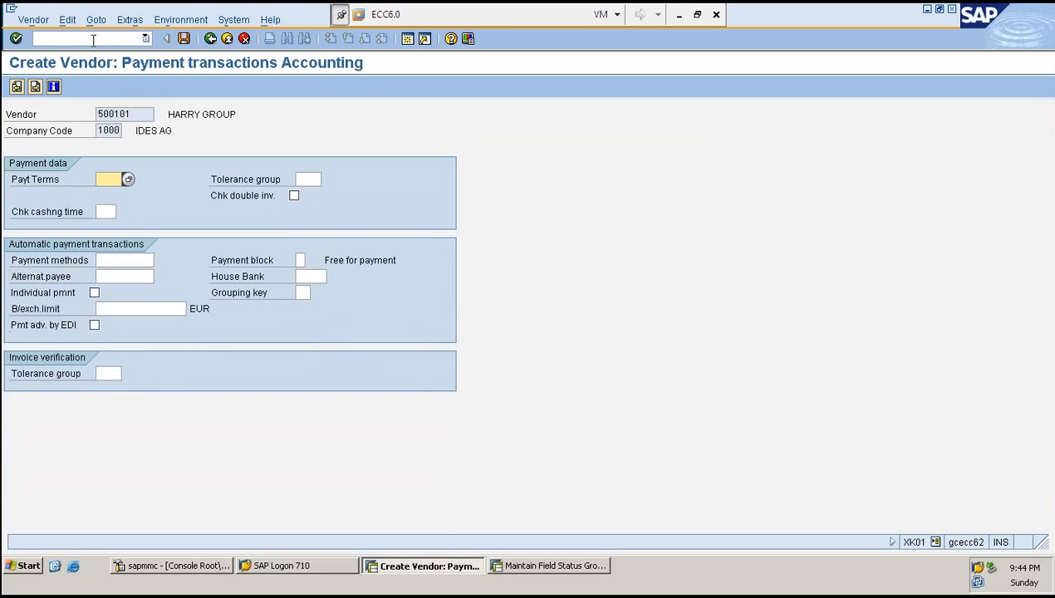
key(Return)
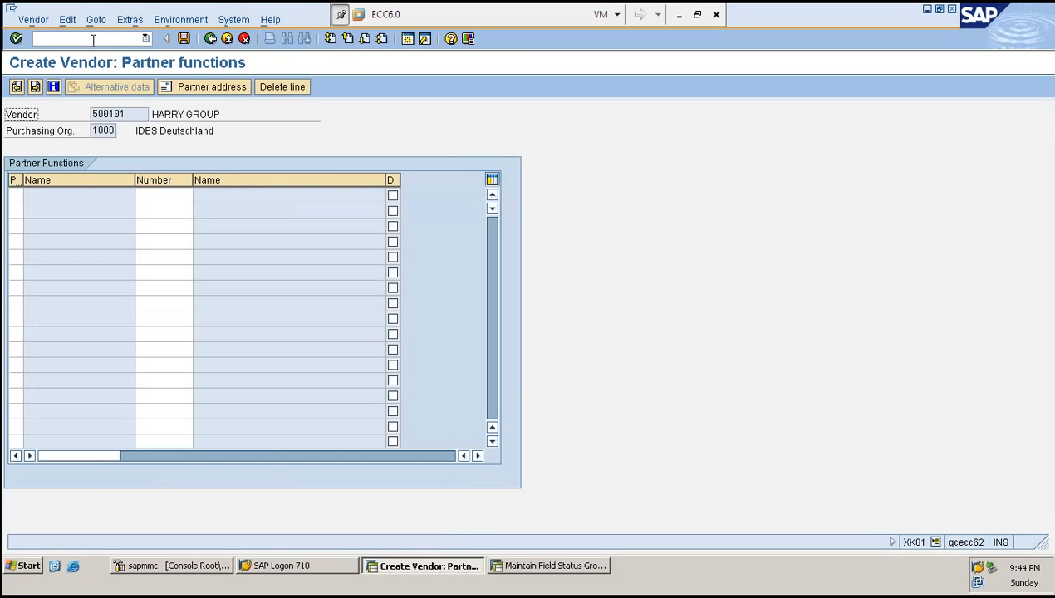
- Go back to the purchasing data screen to review the Incoterms field
click(17, 87)
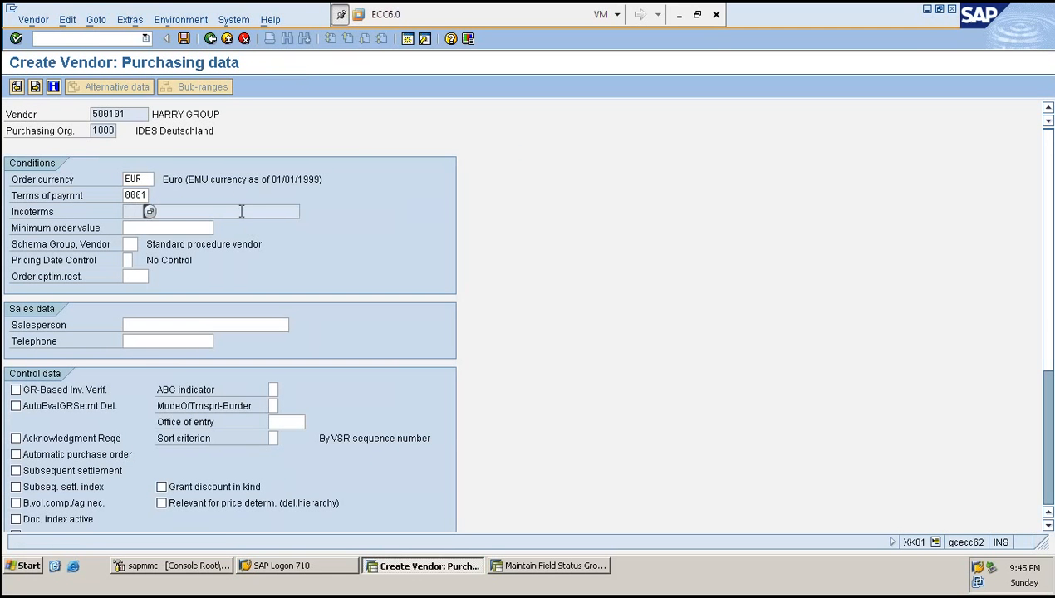
key(Tab)
click(127, 113)
- Open the Display Vendor transaction in a new session
click(91, 39)
text(/0OBD3)
key(Return)
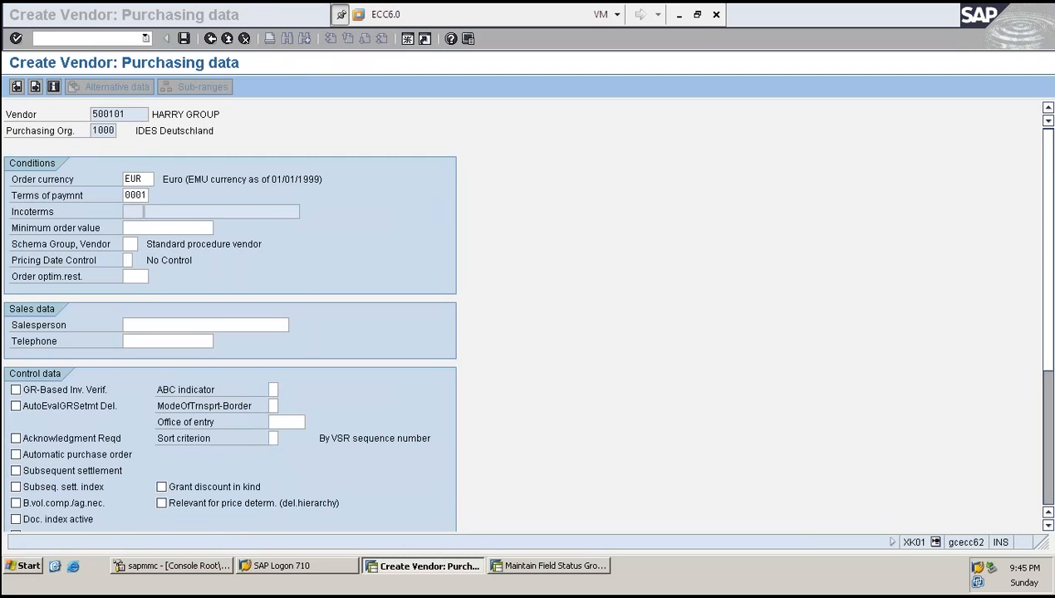
click(567, 568)
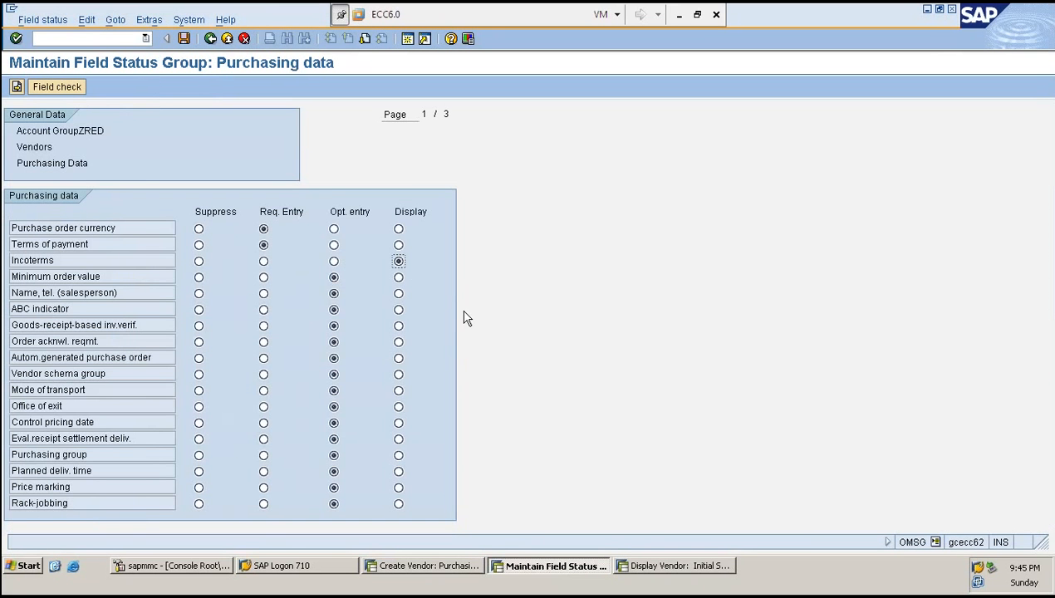
click(675, 567)
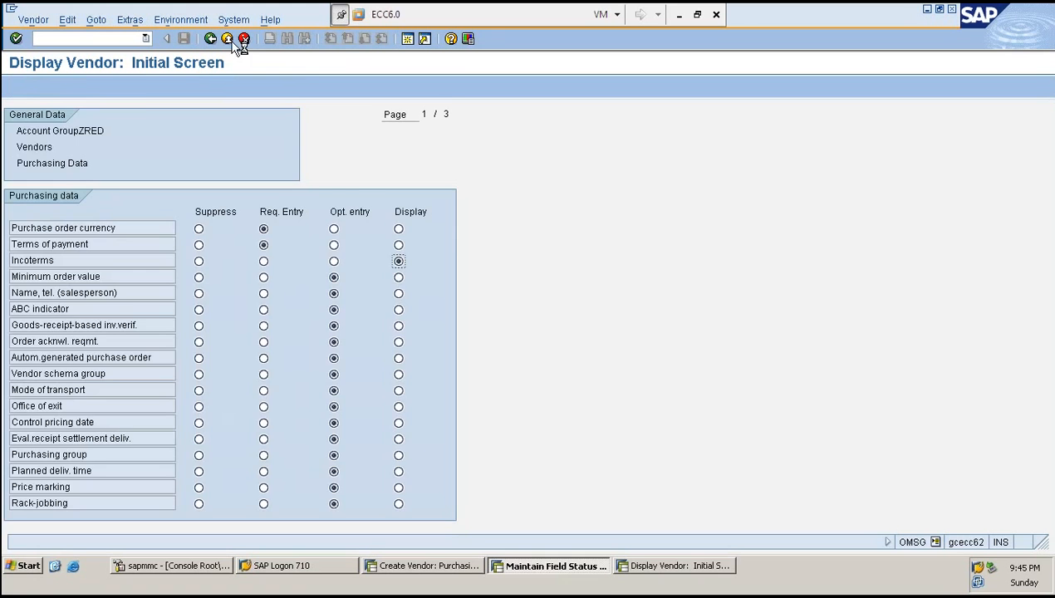
- Display vendor 500100 with only the purchasing data view selected
click(177, 115)
key(BackSpace)
text(00100)
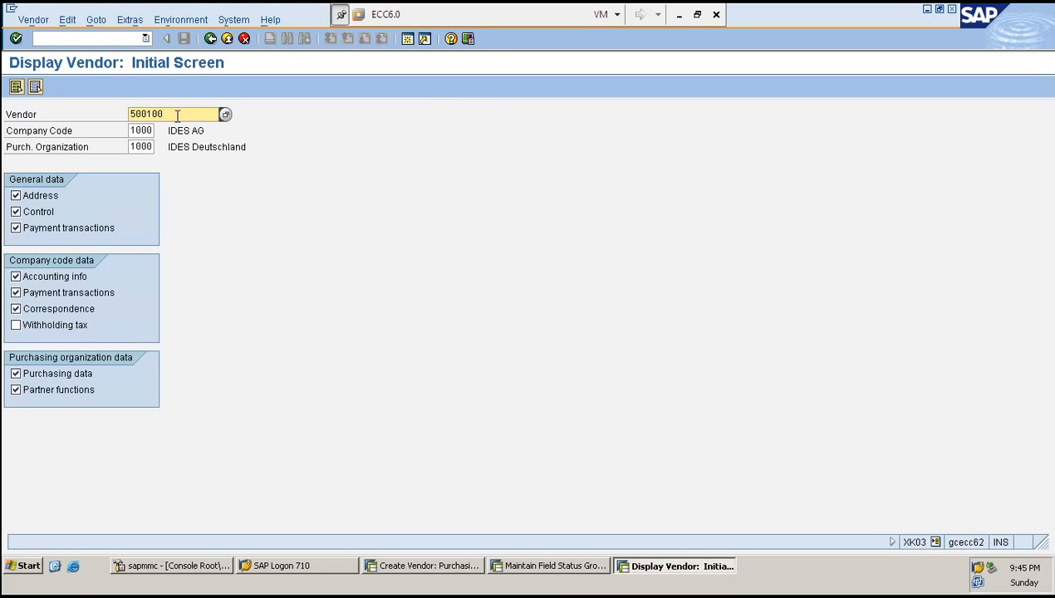
click(39, 196)
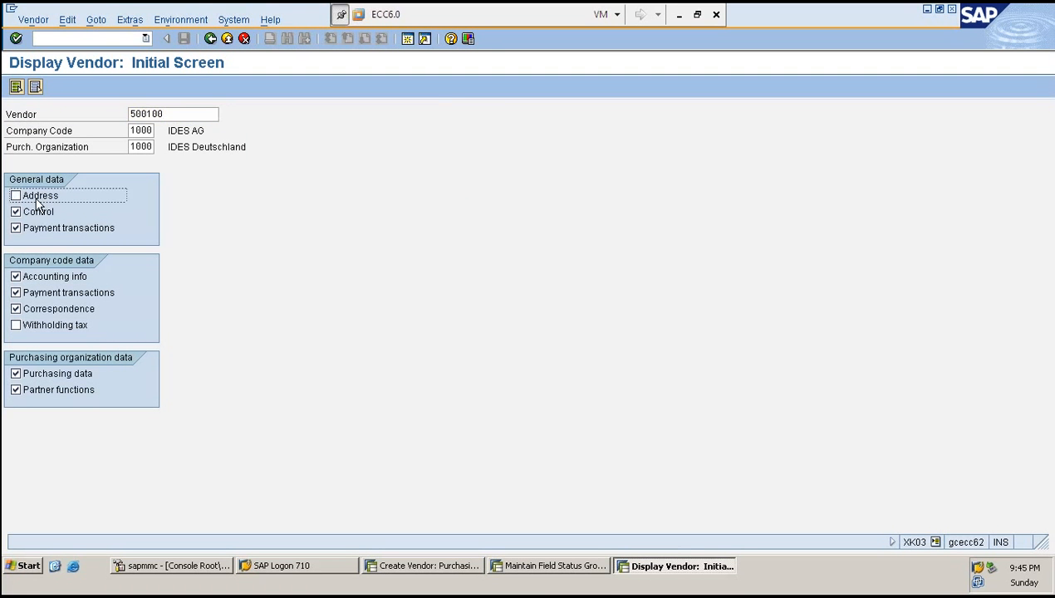
click(38, 212)
click(35, 228)
click(37, 277)
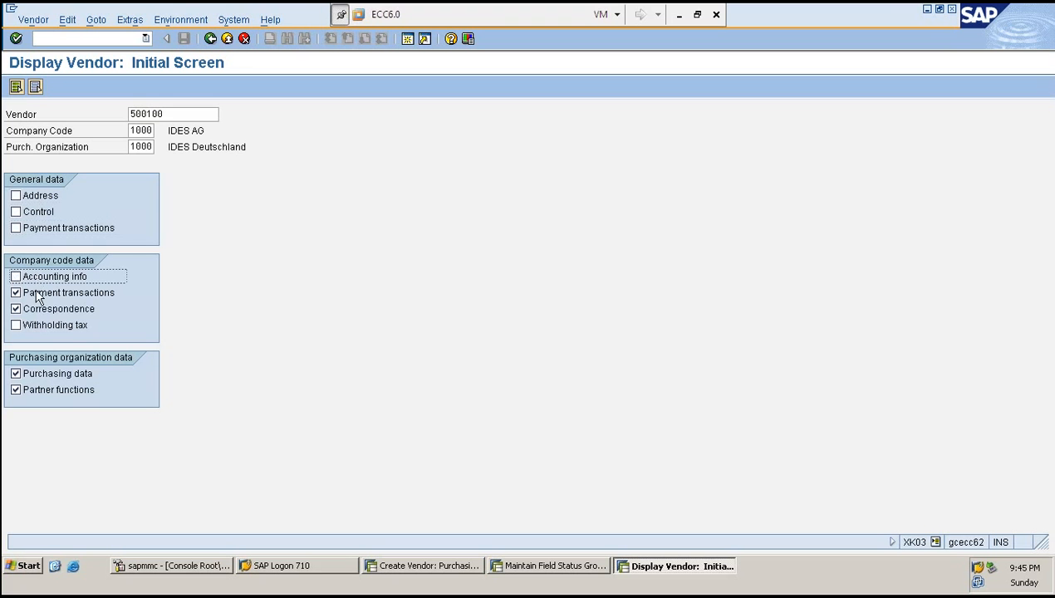
click(38, 293)
click(39, 309)
click(38, 391)
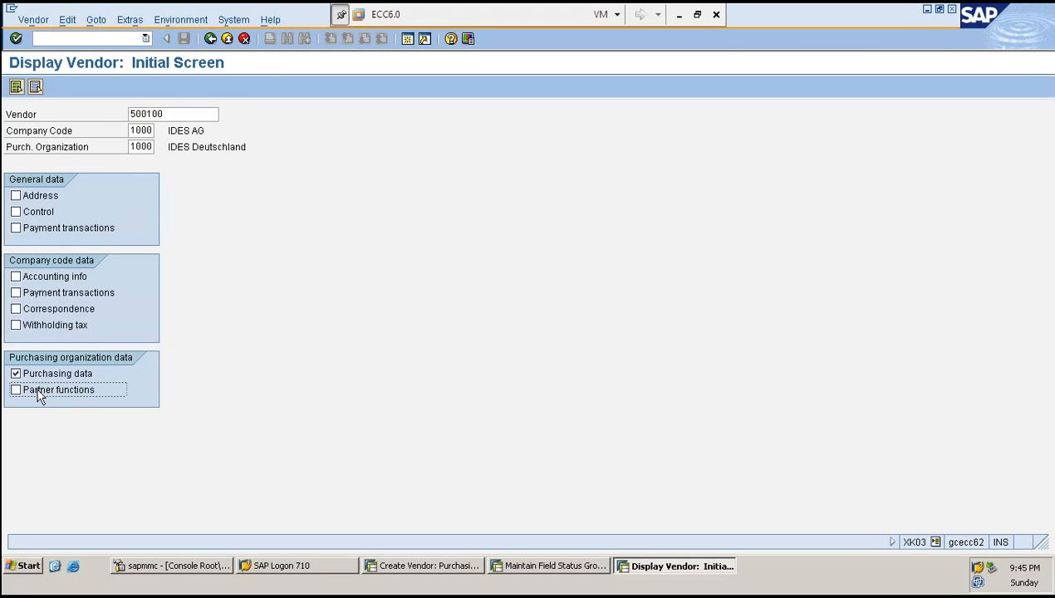
key(Return)
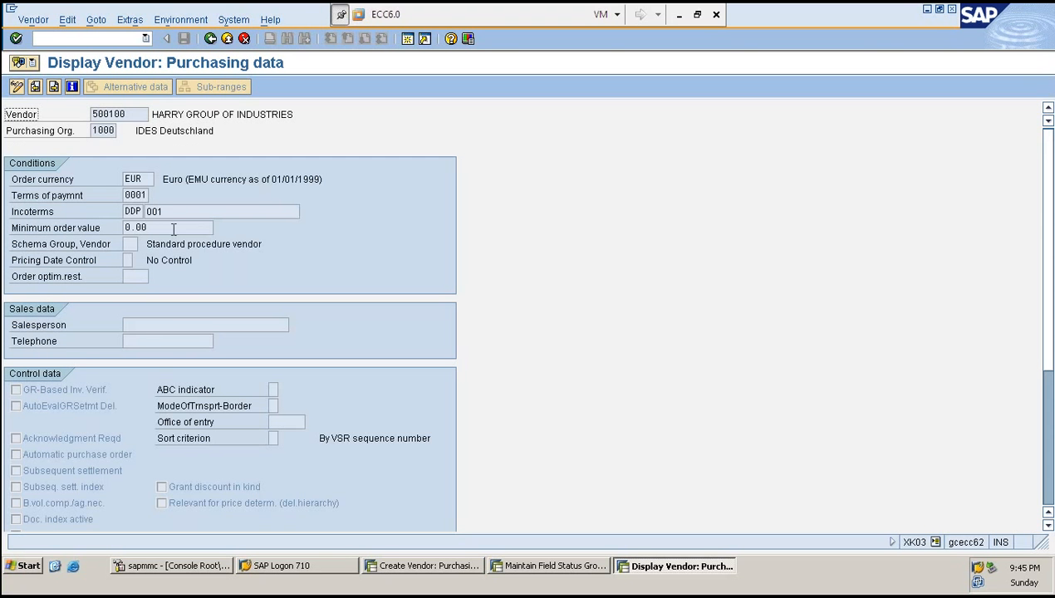
- Examine the reference vendor's Incoterms fields, then return to the vendor creation session
click(131, 212)
click(186, 213)
click(428, 567)
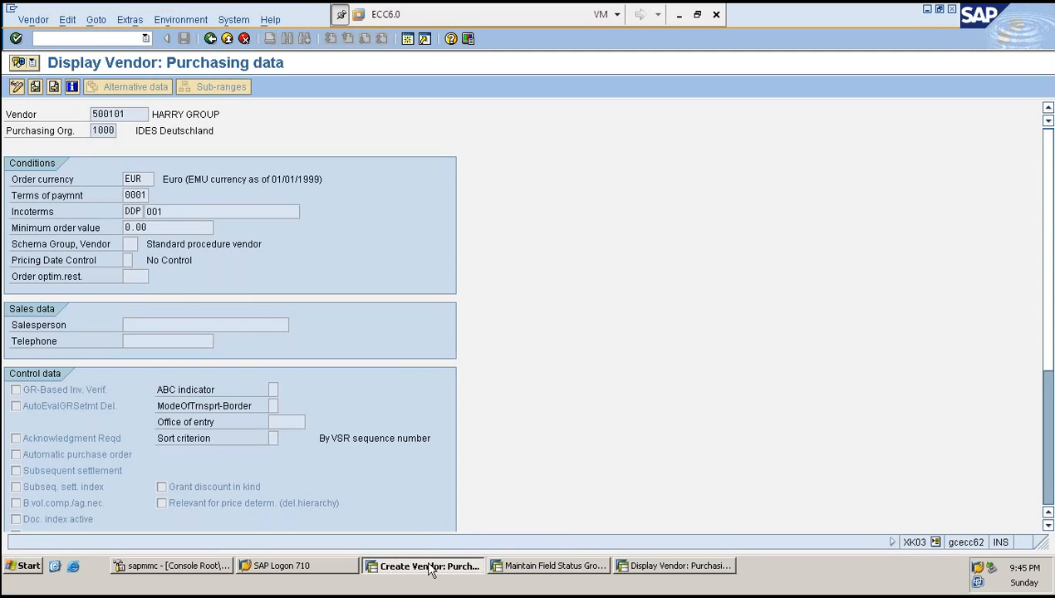
- Set the Incoterms field status for account group ZRED's purchasing data to optional entry and save the change
click(202, 228)
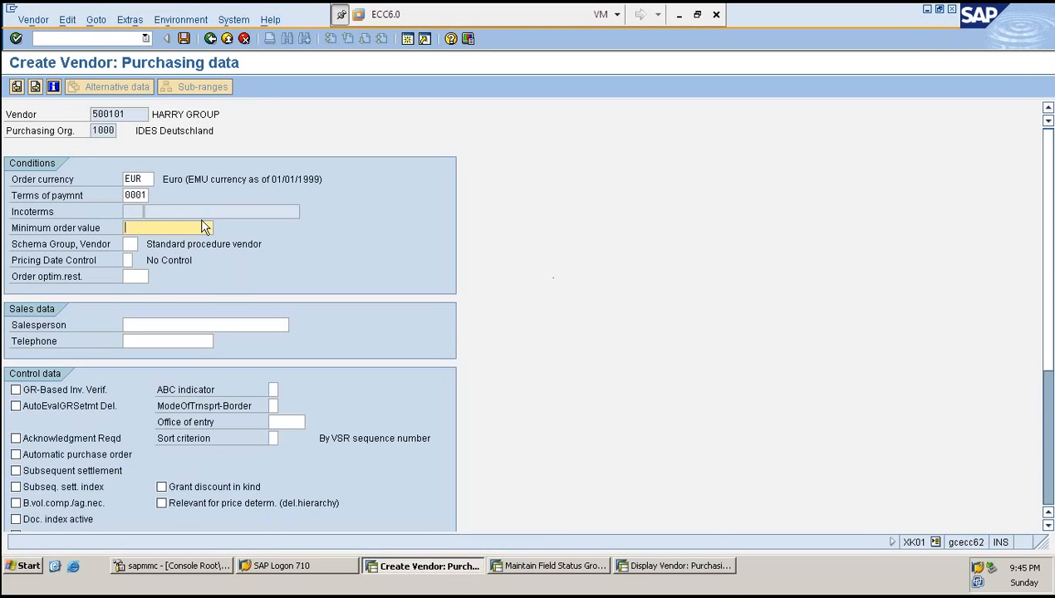
click(200, 212)
click(563, 568)
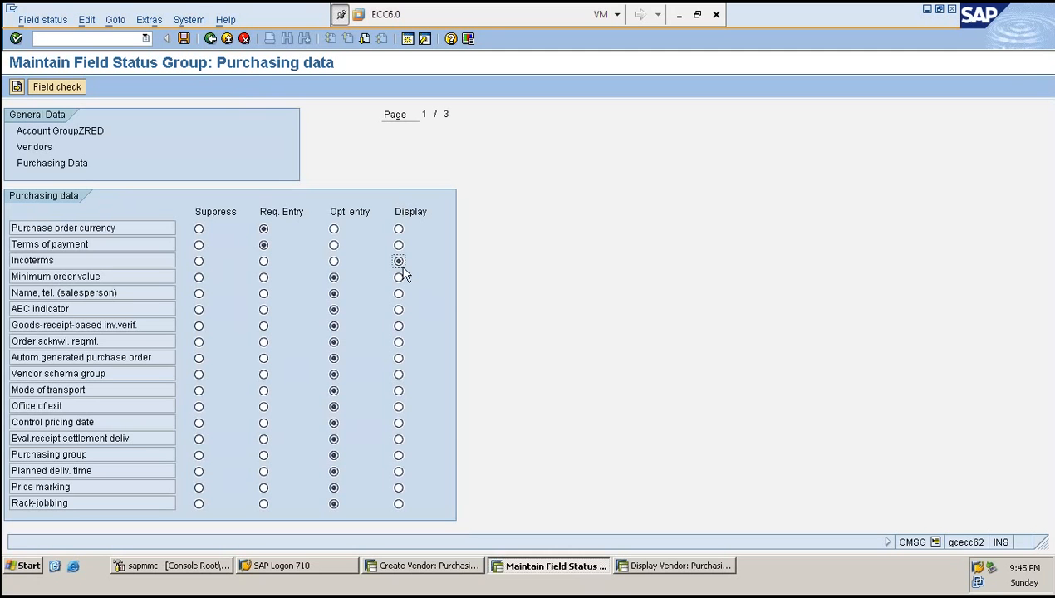
click(334, 262)
key(ctrl+s)
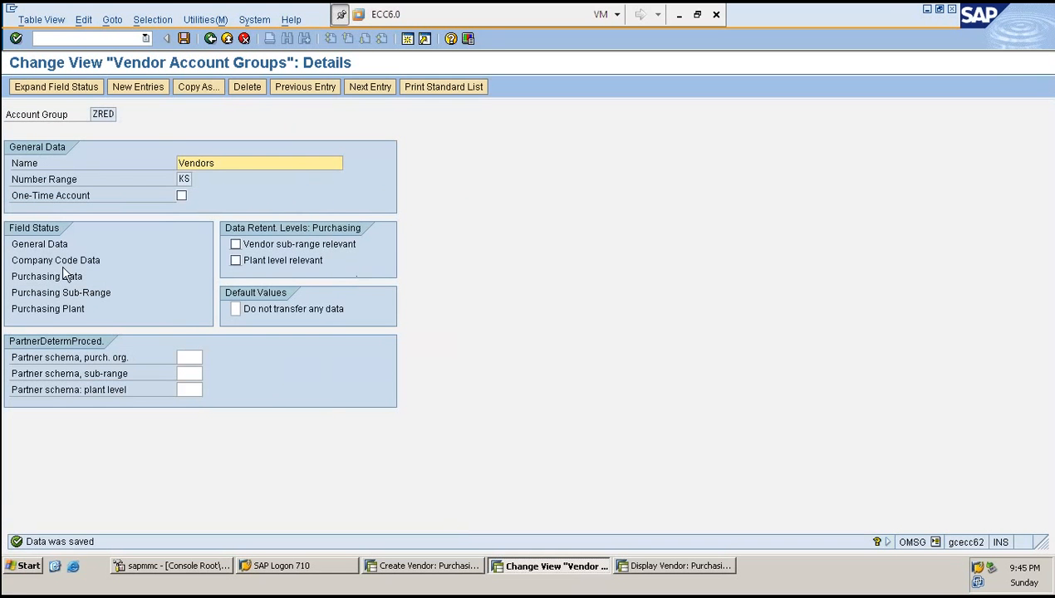
- Reopen ZRED's purchasing data field status group to check the Incoterms setting
double_click(53, 277)
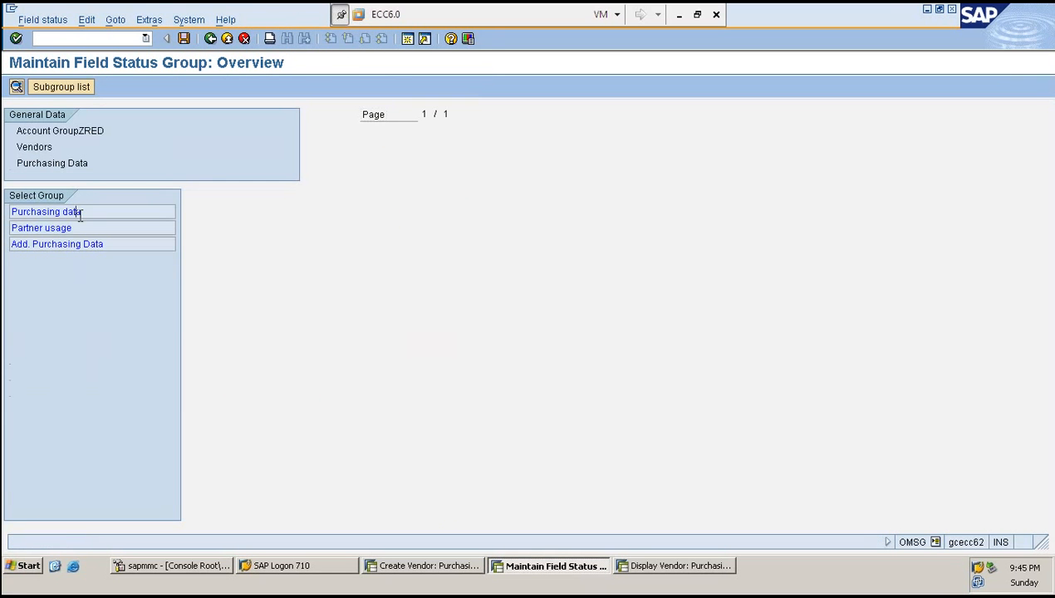
double_click(79, 212)
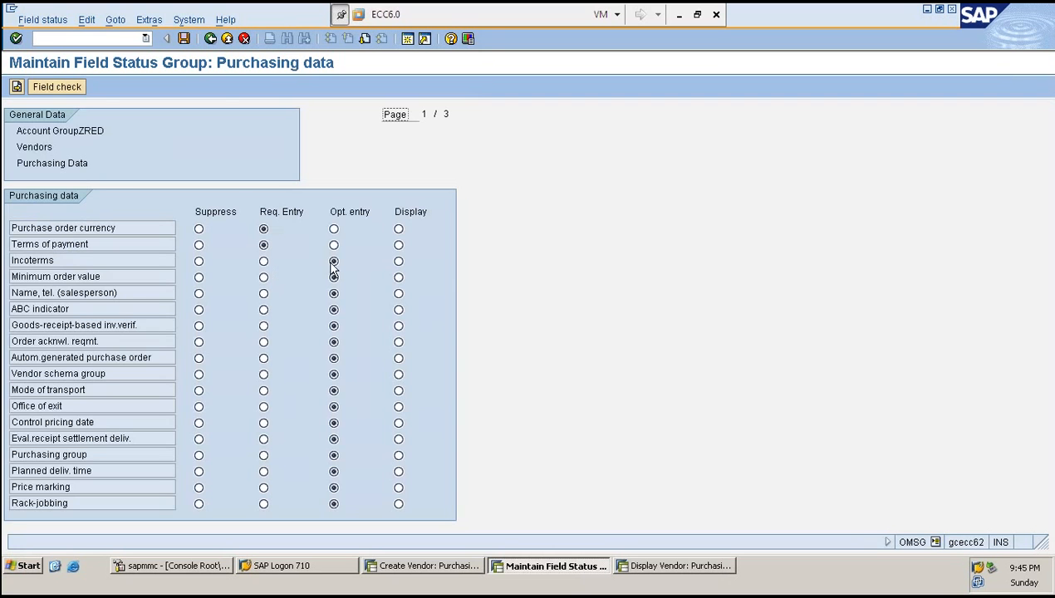
key(ctrl+s)
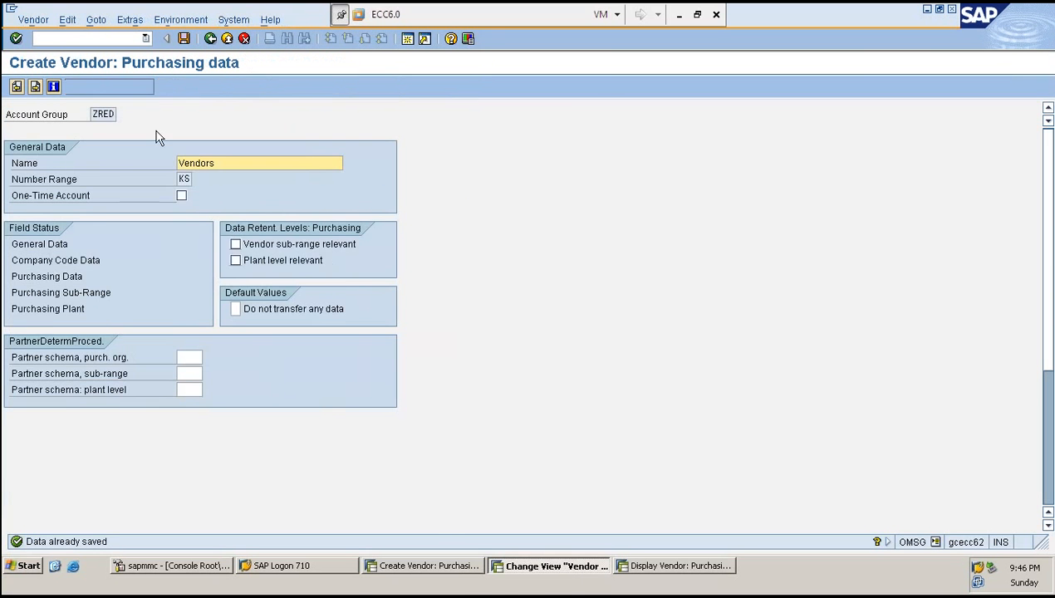
- Restart the Create Vendor transaction and enter vendor number 500101
key(alt+Tab)
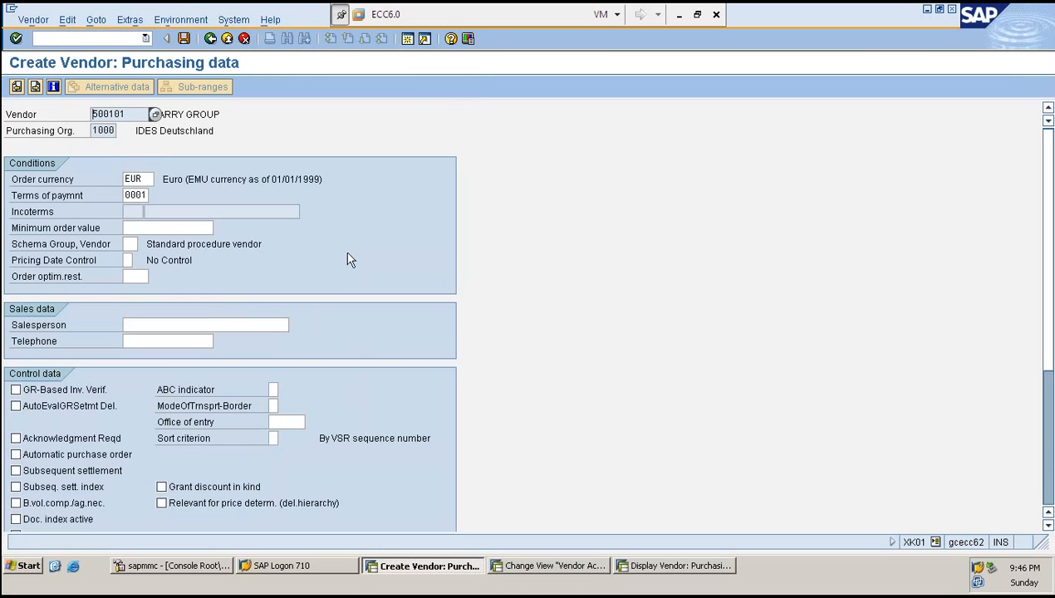
click(46, 37)
text(/NXK01)
key(Return)
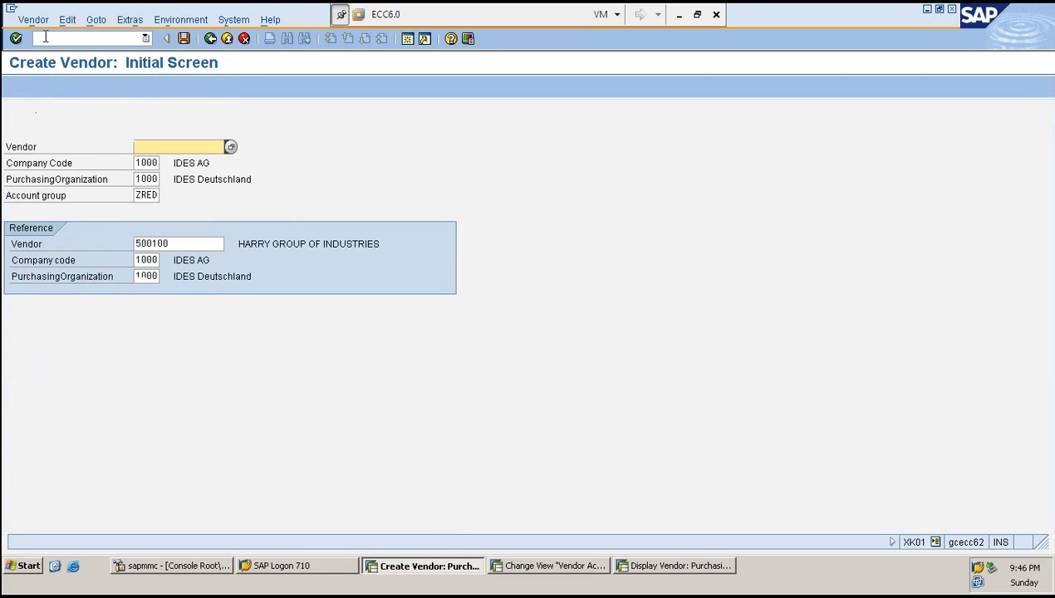
text(500101)
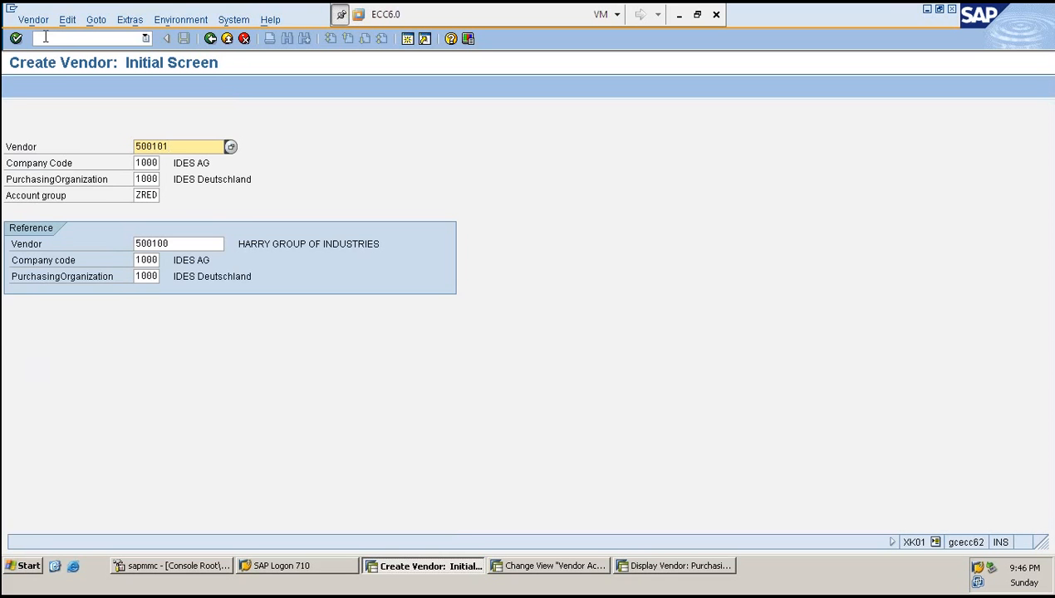
- Enter the vendor's name and continue through the data screens to the purchasing data screen
key(Return)
key(Down)
key(Tab)
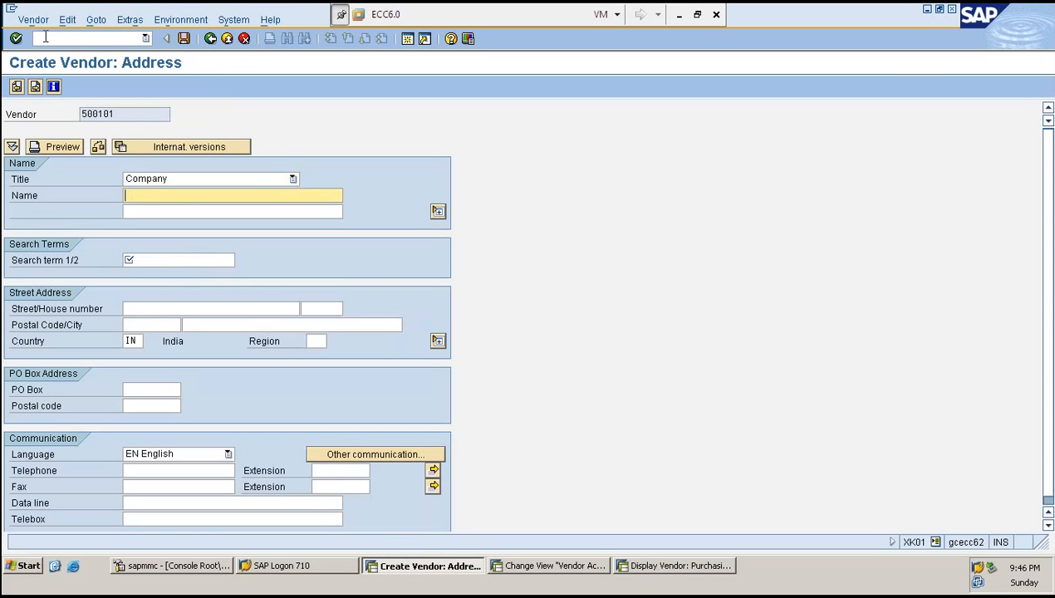
text(H)
key(Down)
key(Return)
key(Return)
key(Return)
key(Return)
key(Return)
key(Return)
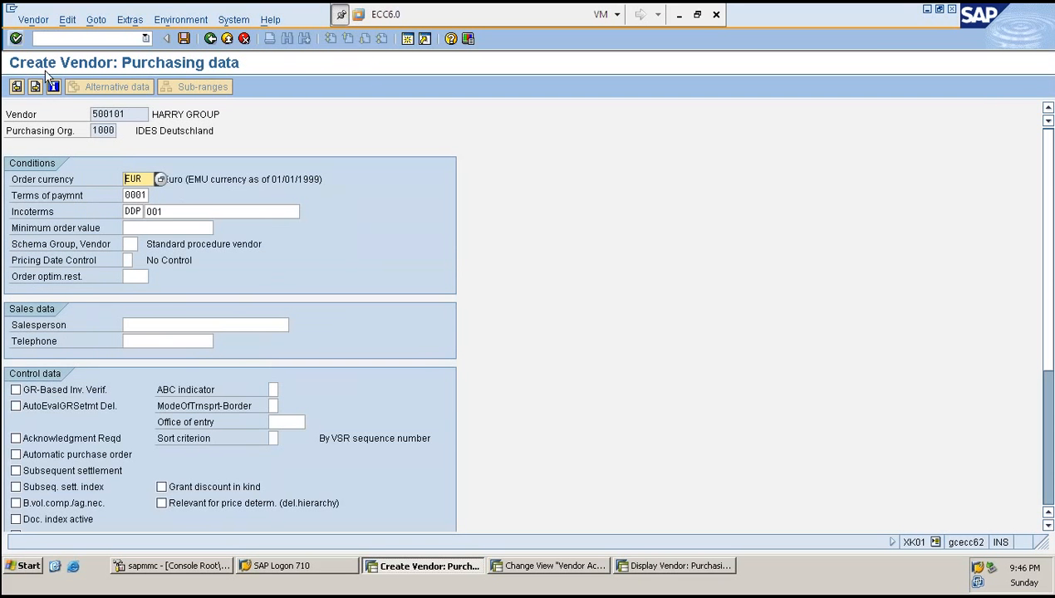
- Examine the Incoterms fields on the new vendor's purchasing data screen
click(169, 210)
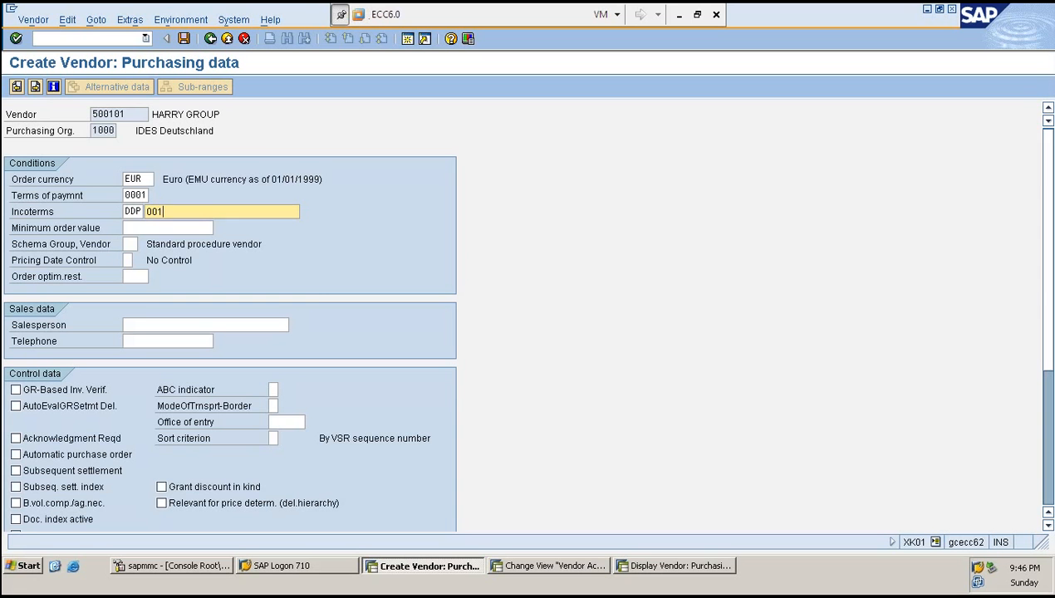
click(98, 130)
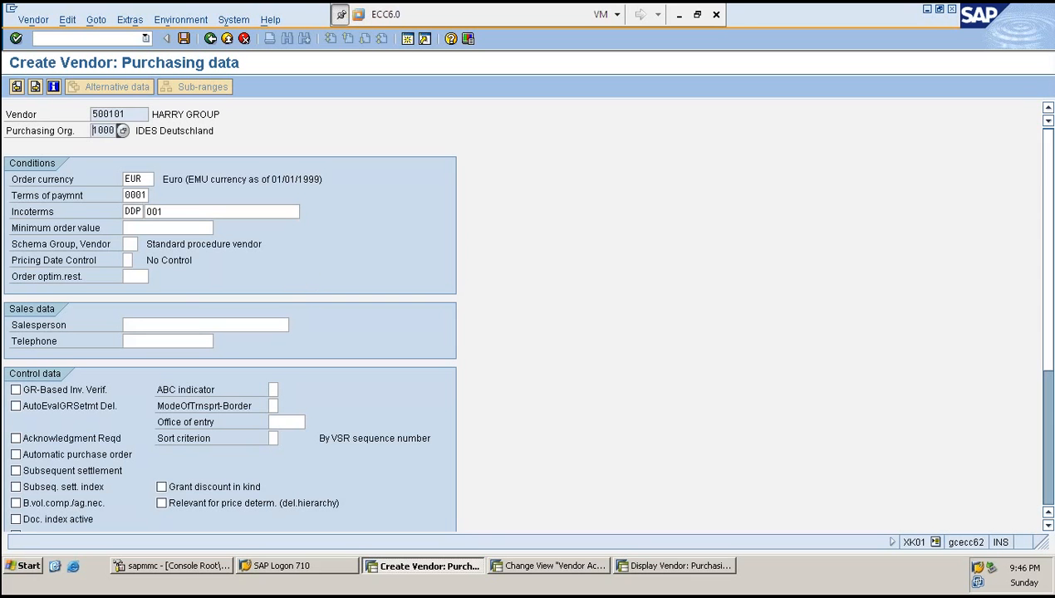
key(Tab)
key(Tab)
key(Tab)
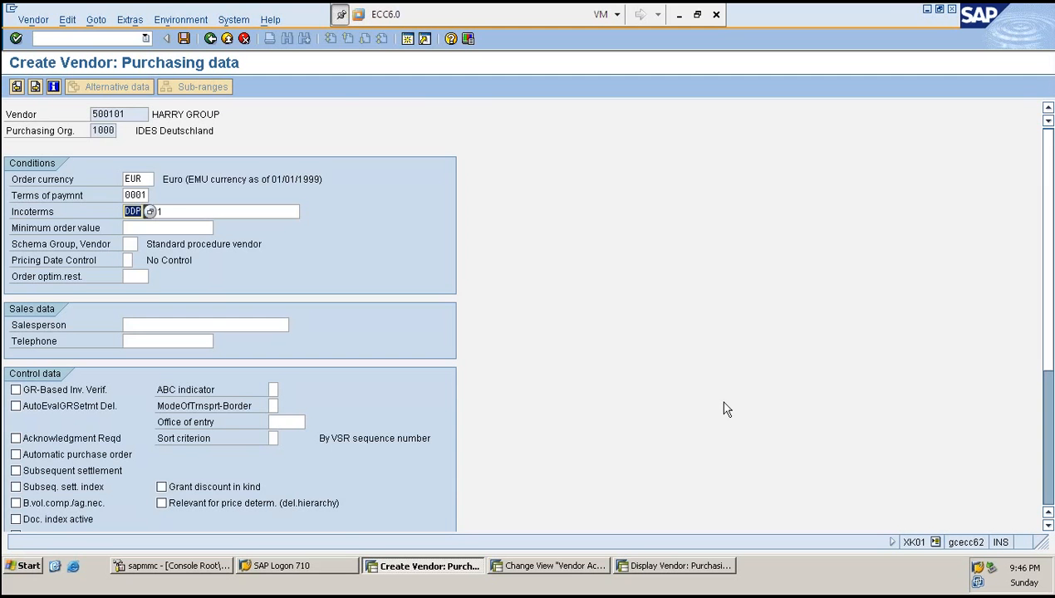
click(558, 568)
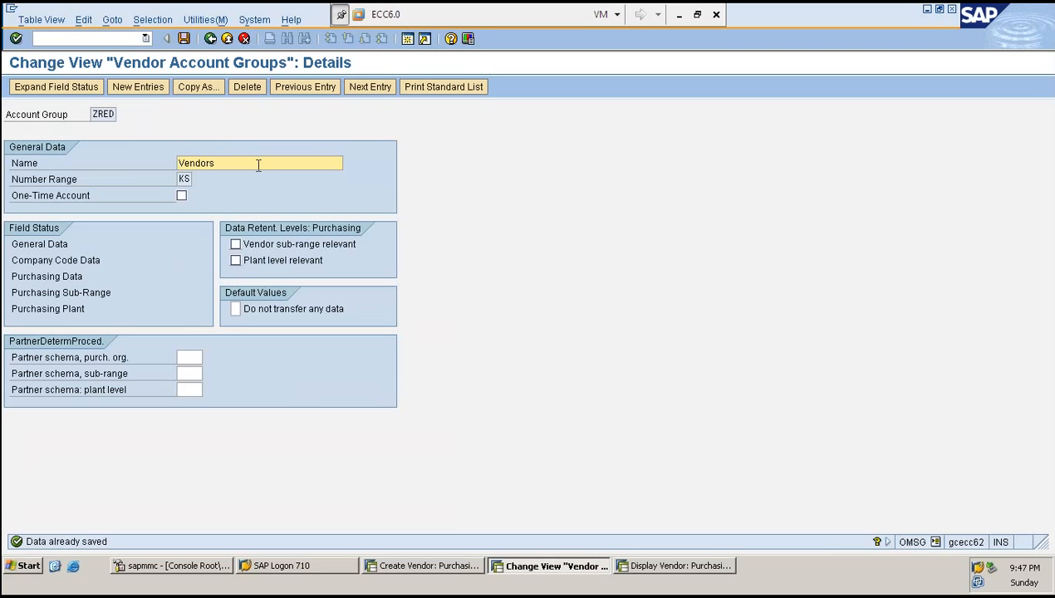
click(93, 113)
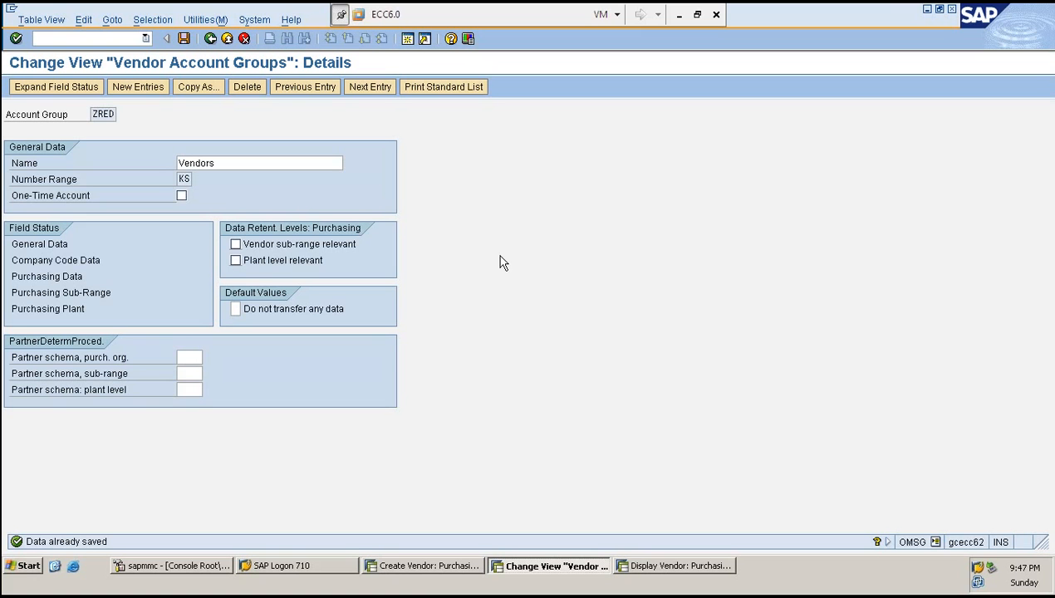
click(236, 246)
drag(233, 241, 487, 251)
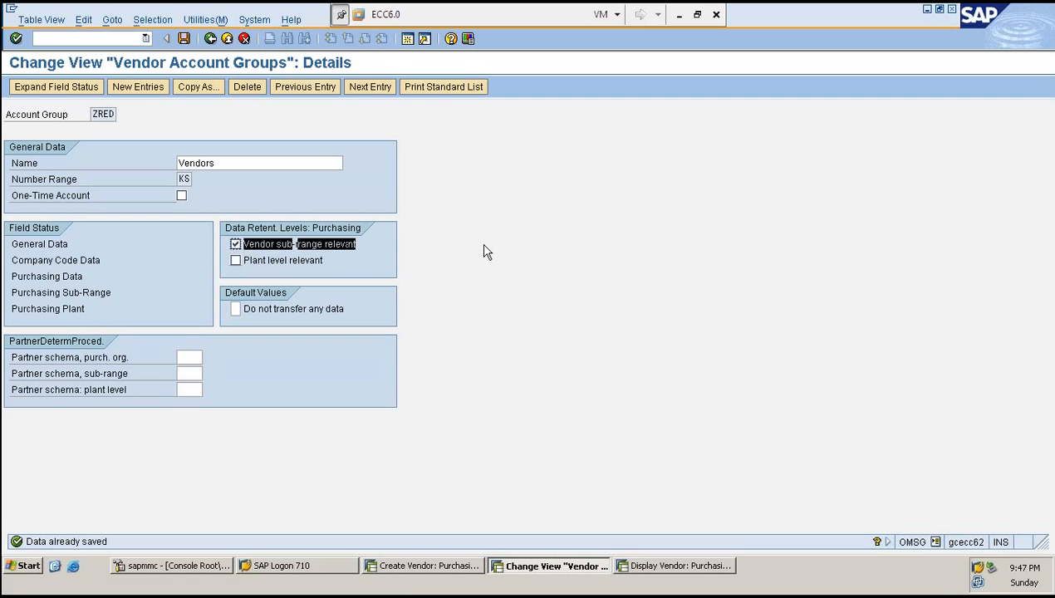
click(486, 251)
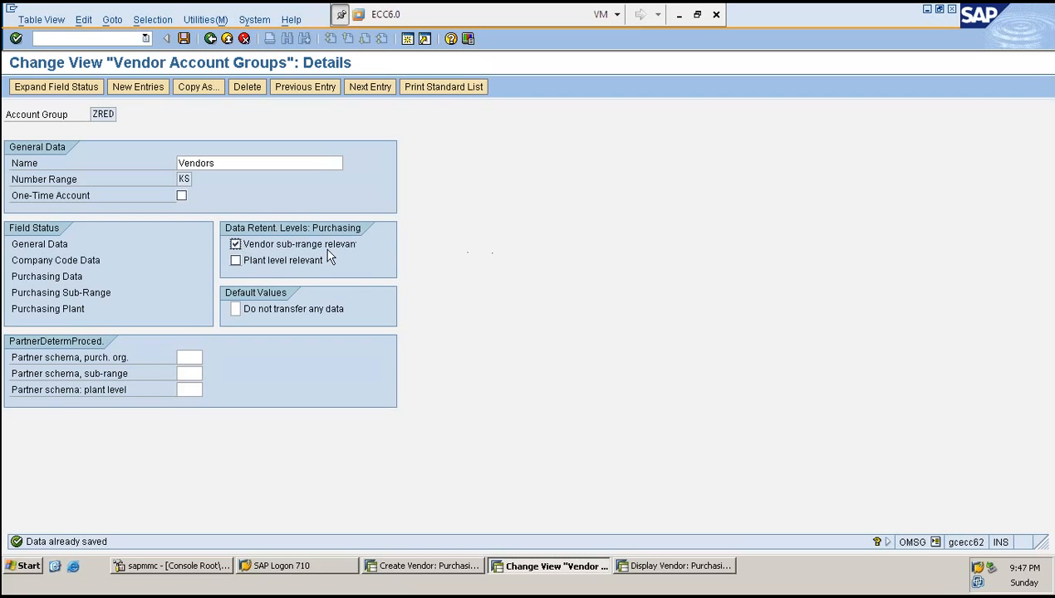
click(236, 245)
- Switch to the Excel workbook and enter Reebok in cell C7 of Sheet3
click(679, 15)
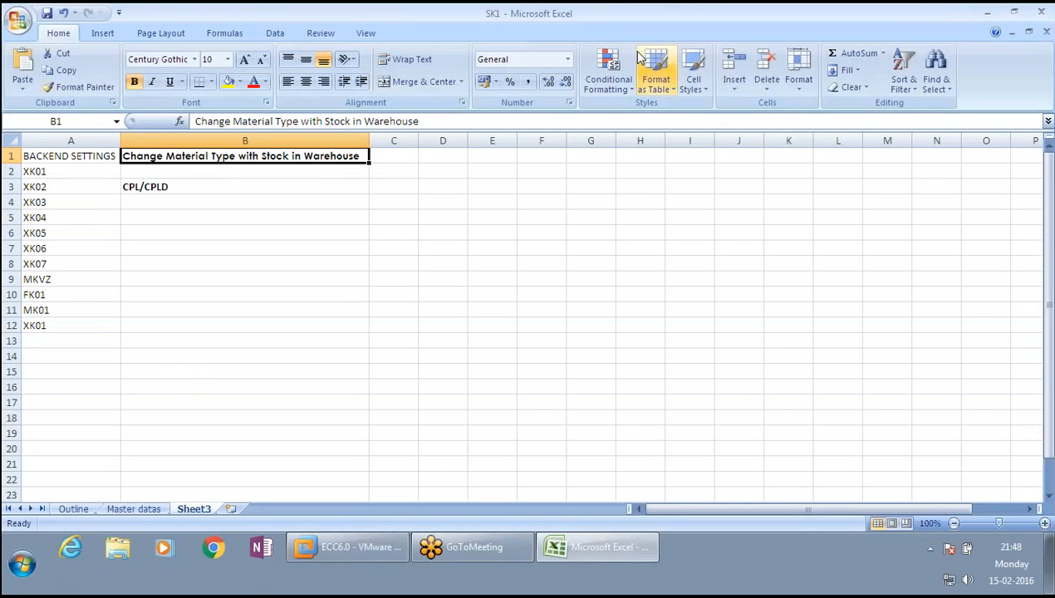
click(393, 247)
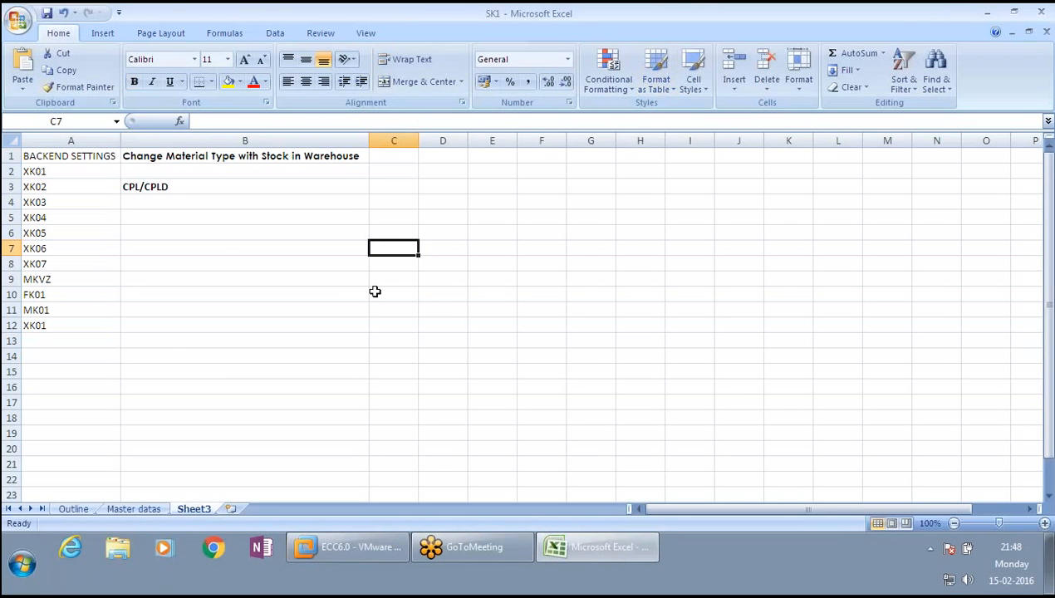
text(r)
key(BackSpace)
text(Reebok)
key(ctrl+Return)
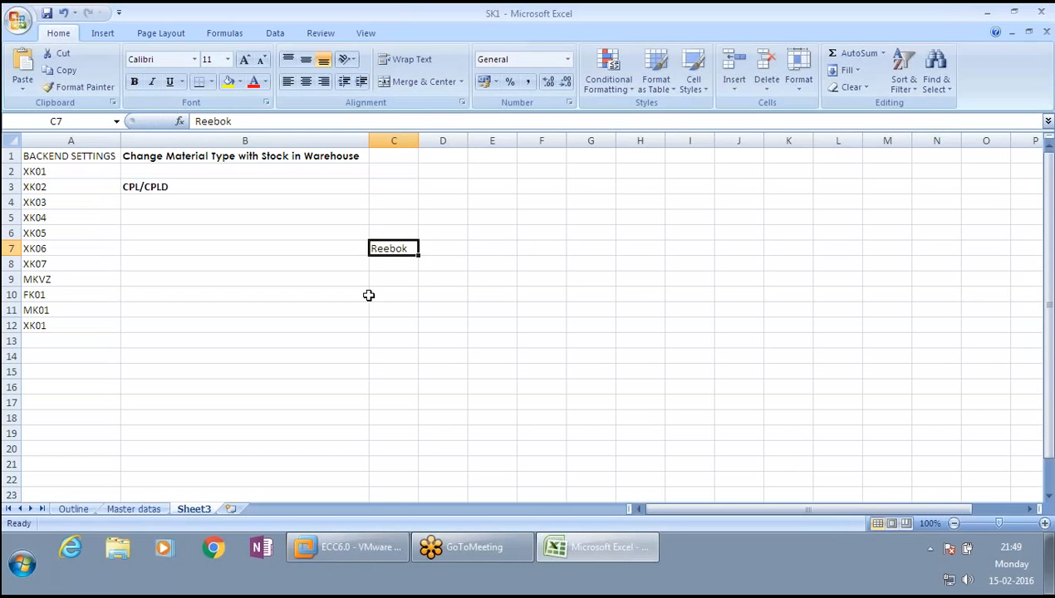
- Move the Reebok entry from cell C7 to cell F7
key(ctrl+c)
key(Right)
key(Right)
key(Right)
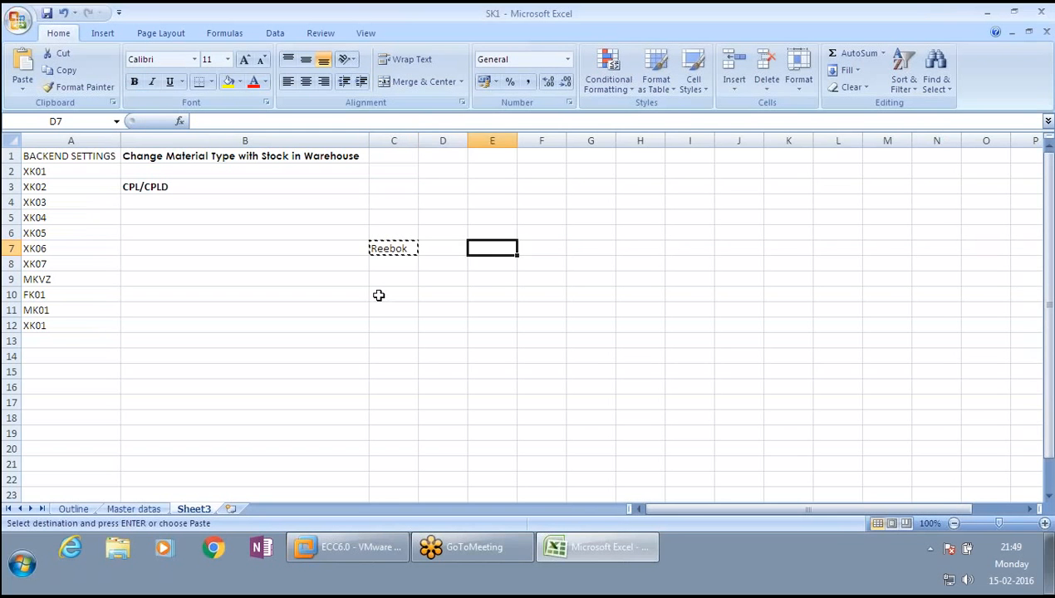
key(Return)
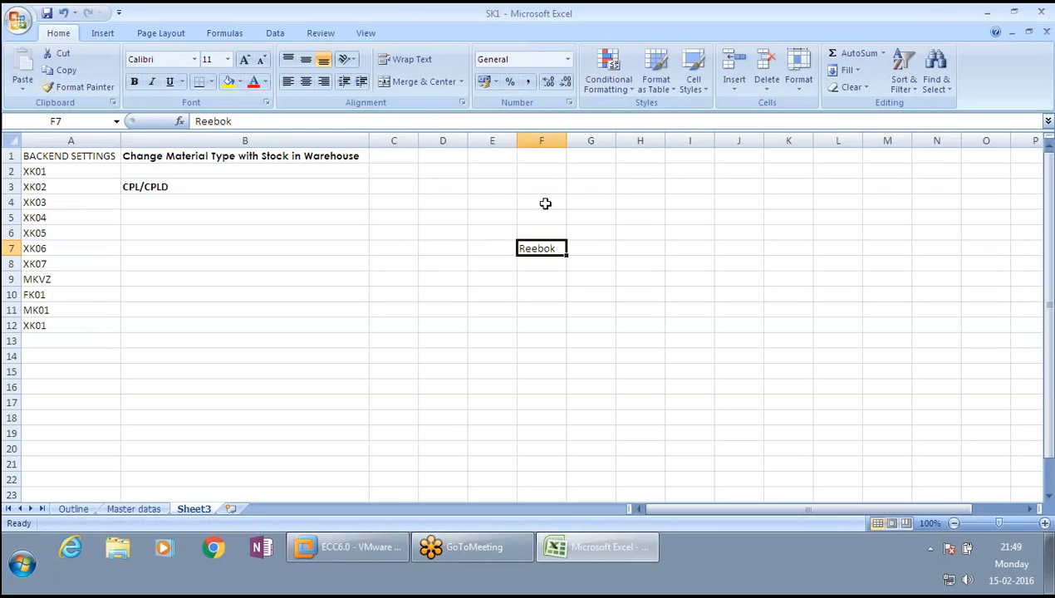
- Enter Shoes in cell F4
click(541, 202)
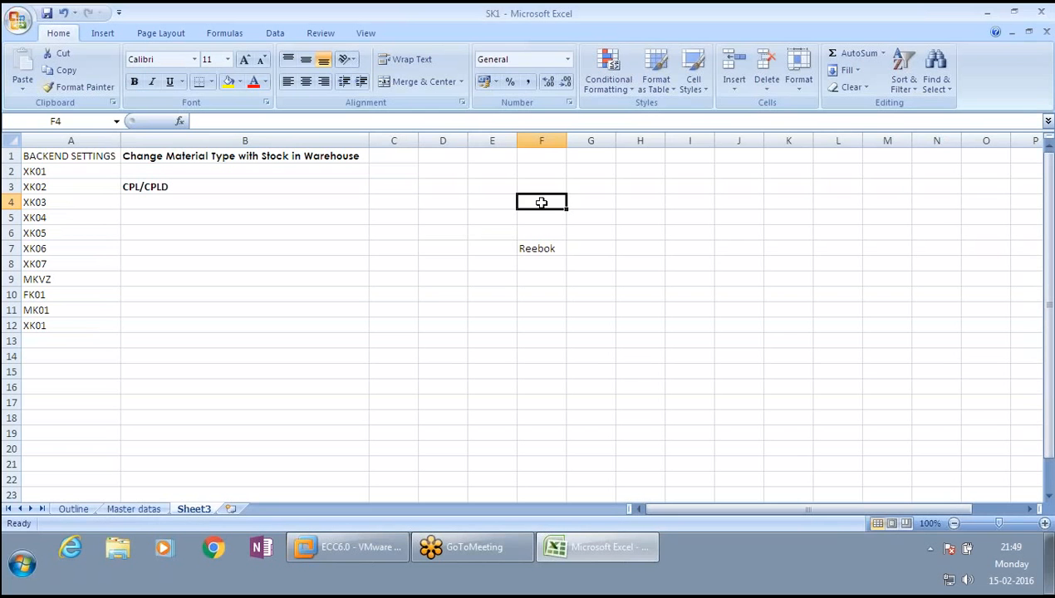
text(Shoes)
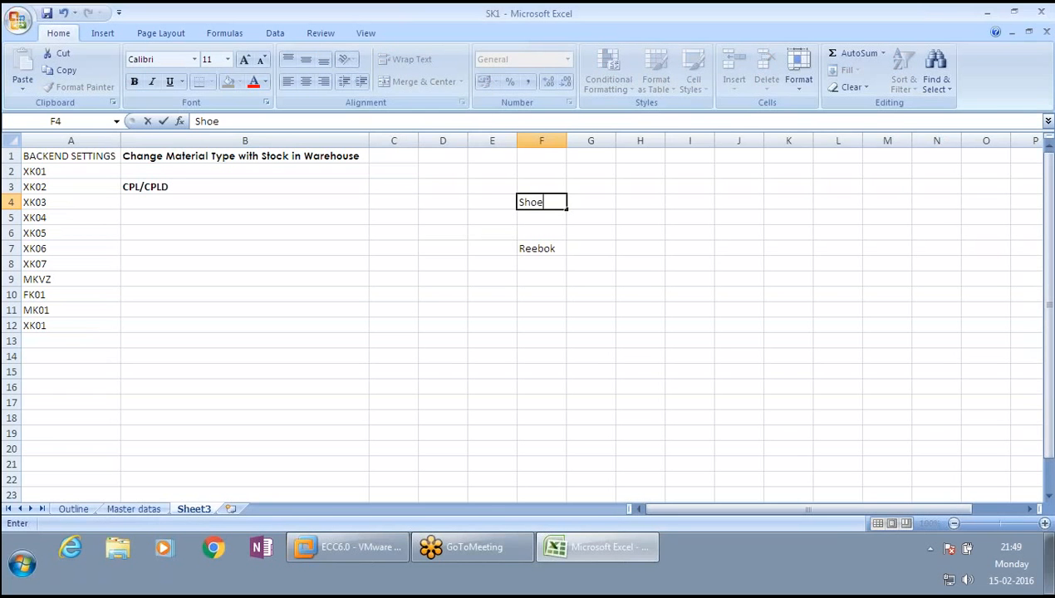
key(Tab)
- Enter belts in cell H7, beside Reebok
key(Down)
key(Down)
key(Down)
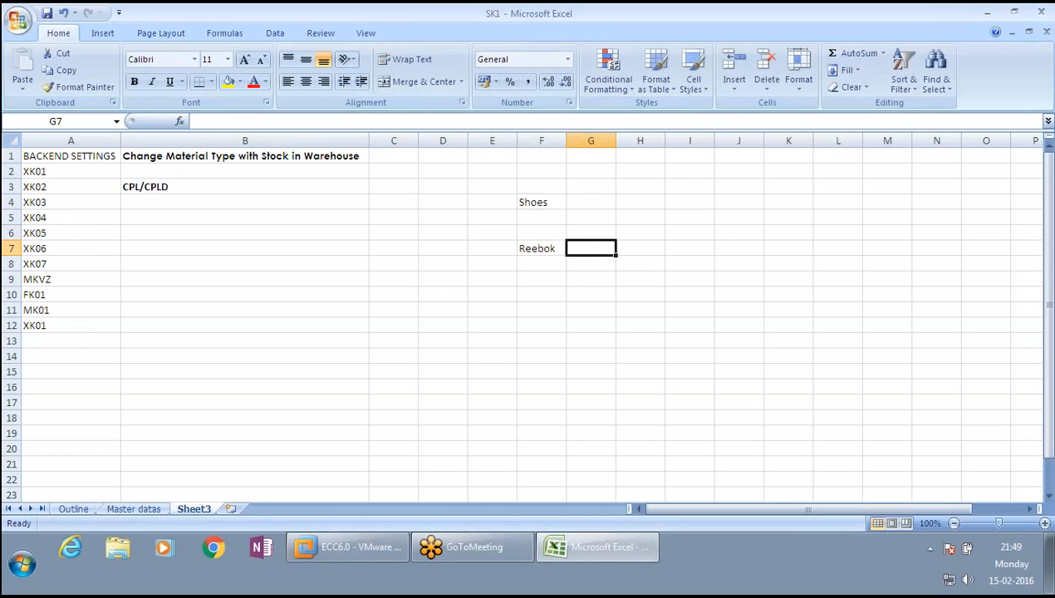
key(Right)
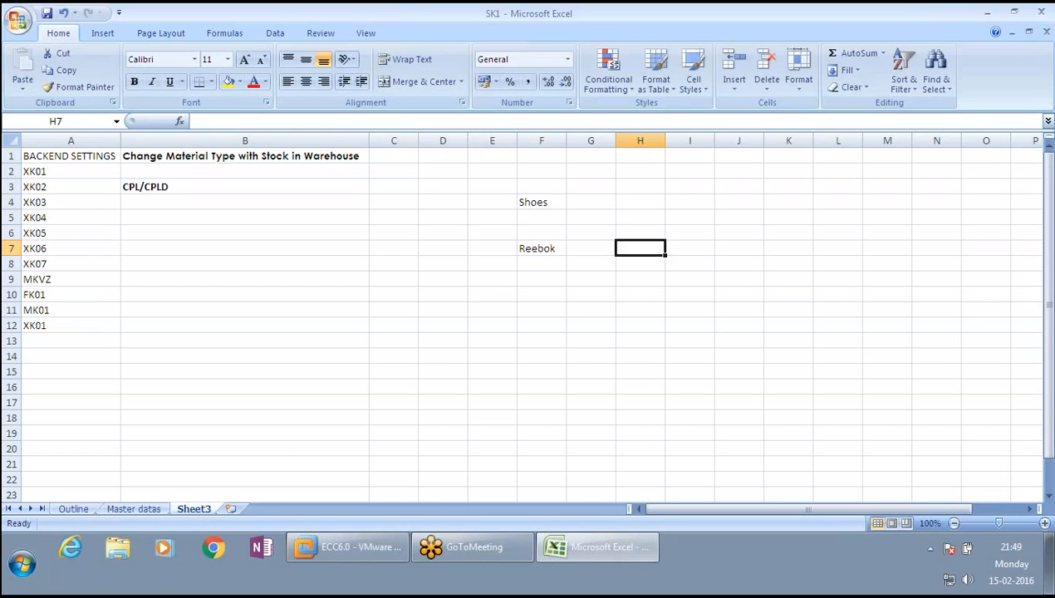
text(bel)
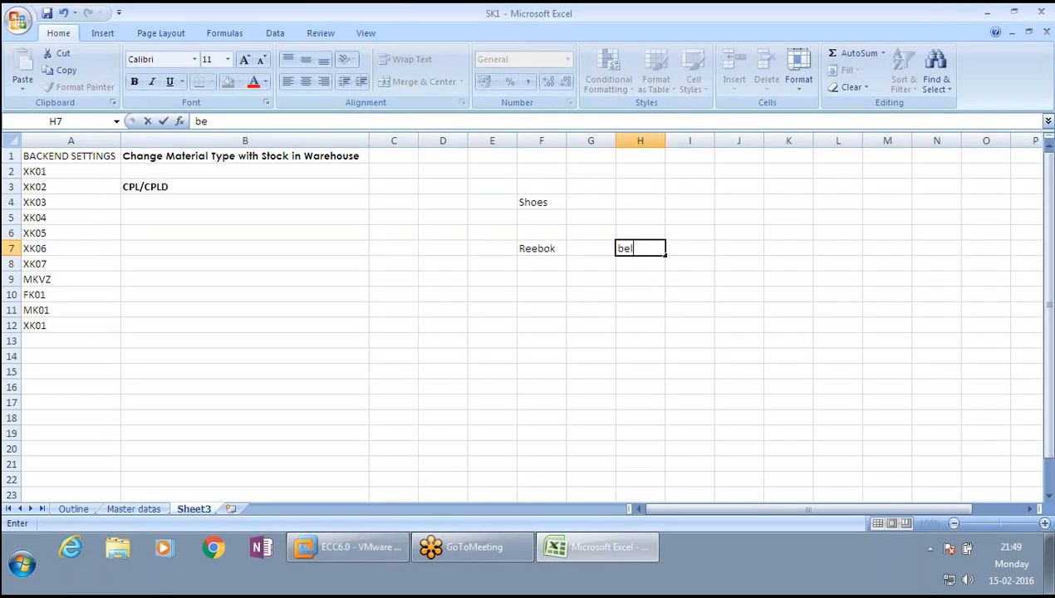
text(ts)
key(Return)
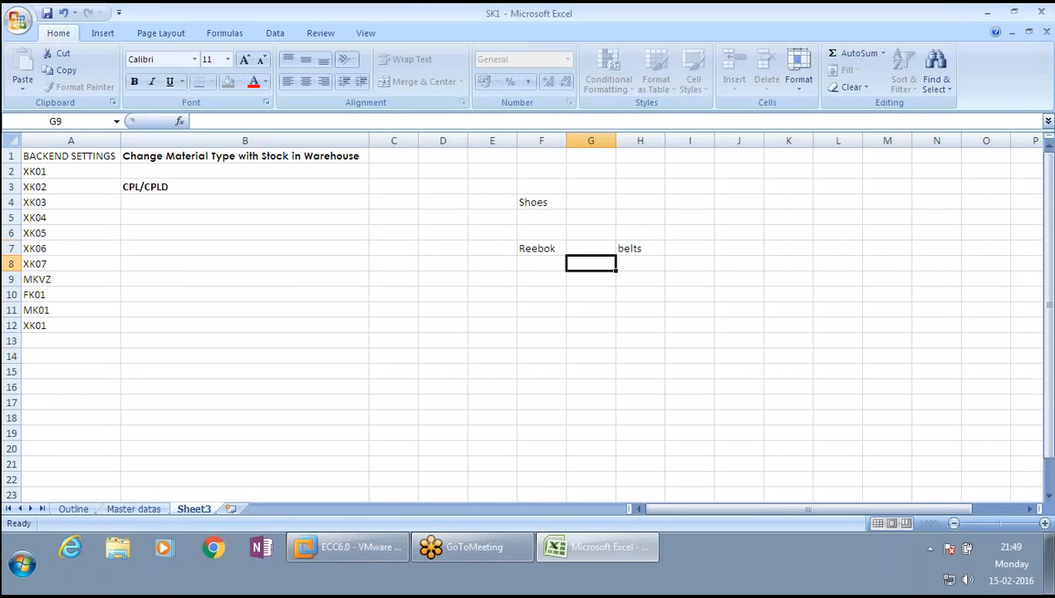
- Enter watches in cell F9, below Reebok
key(Down)
key(Left)
text(wat)
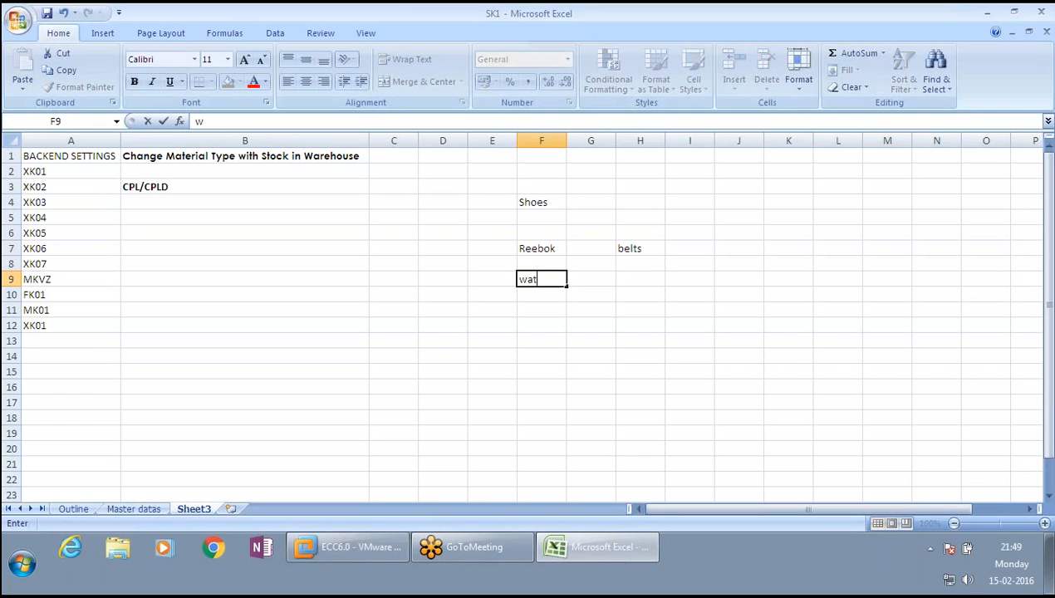
text(ches)
key(Left)
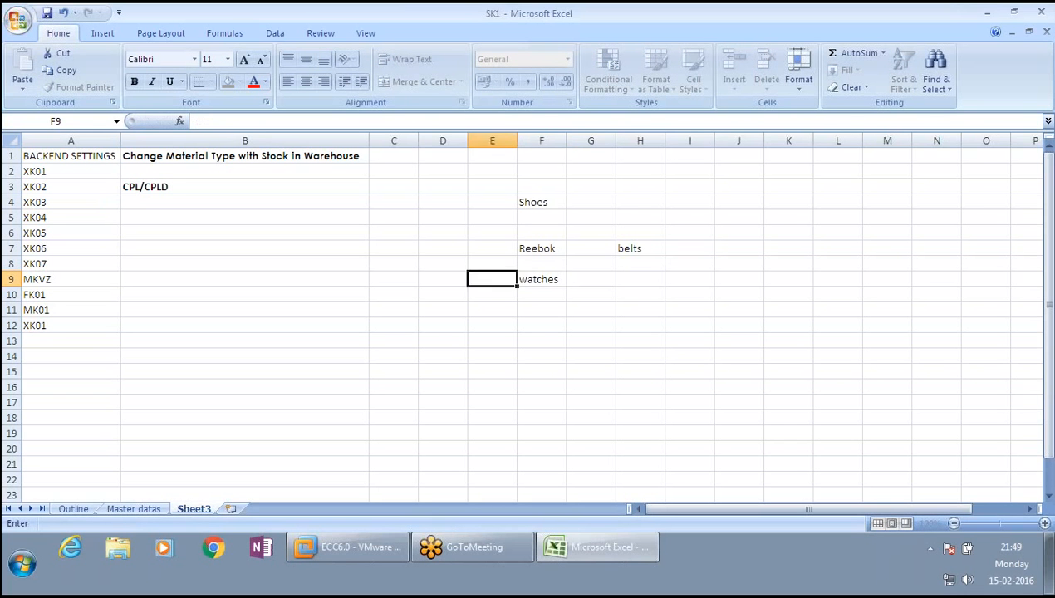
- Enter Glasses in cell D7 and select the Reebok cell
key(Left)
key(Up)
key(Up)
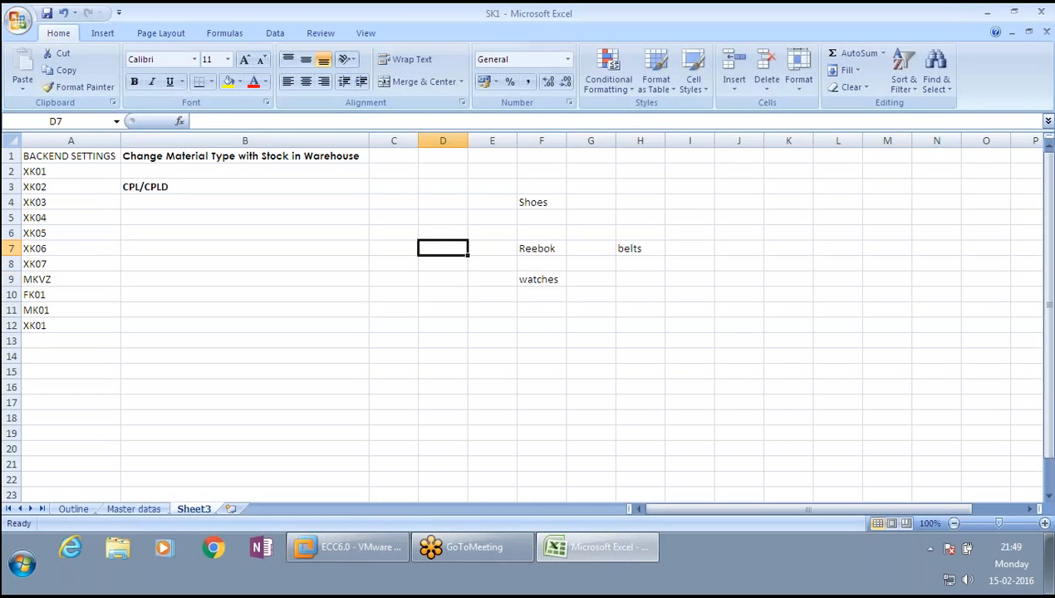
text(Gl)
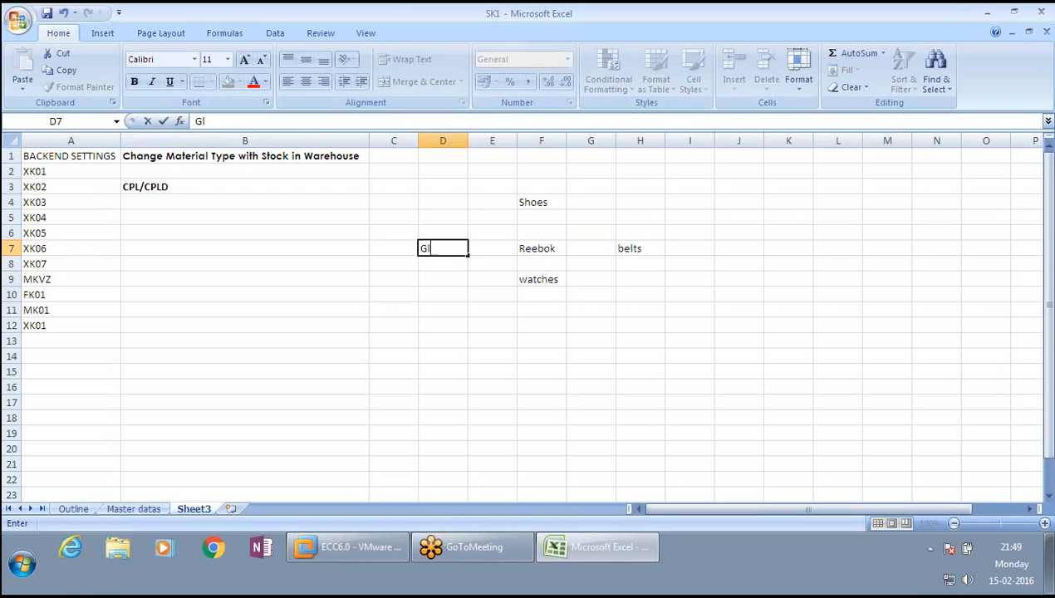
text(asses)
key(Return)
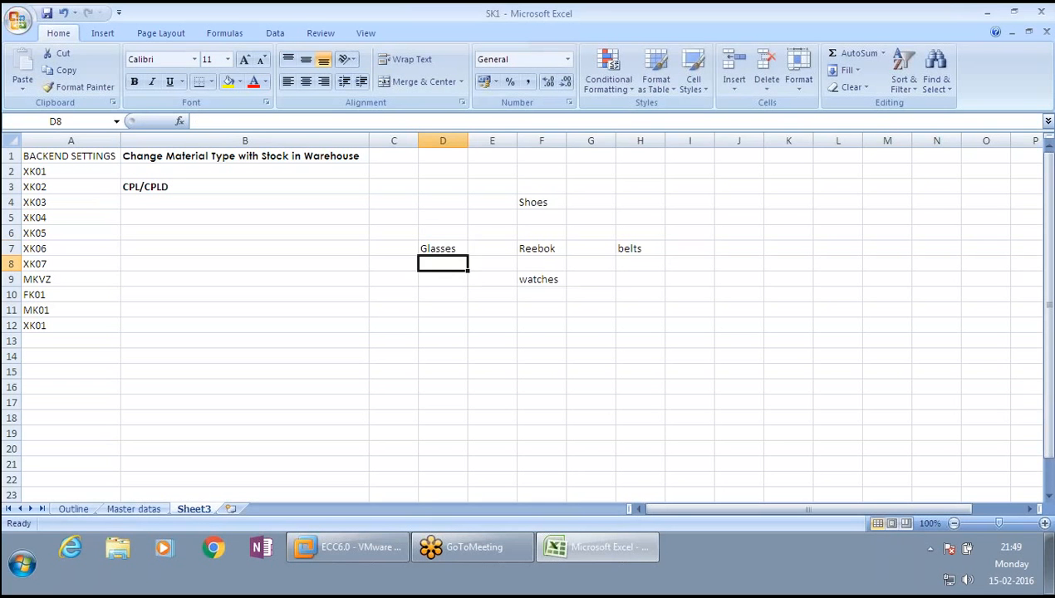
click(539, 248)
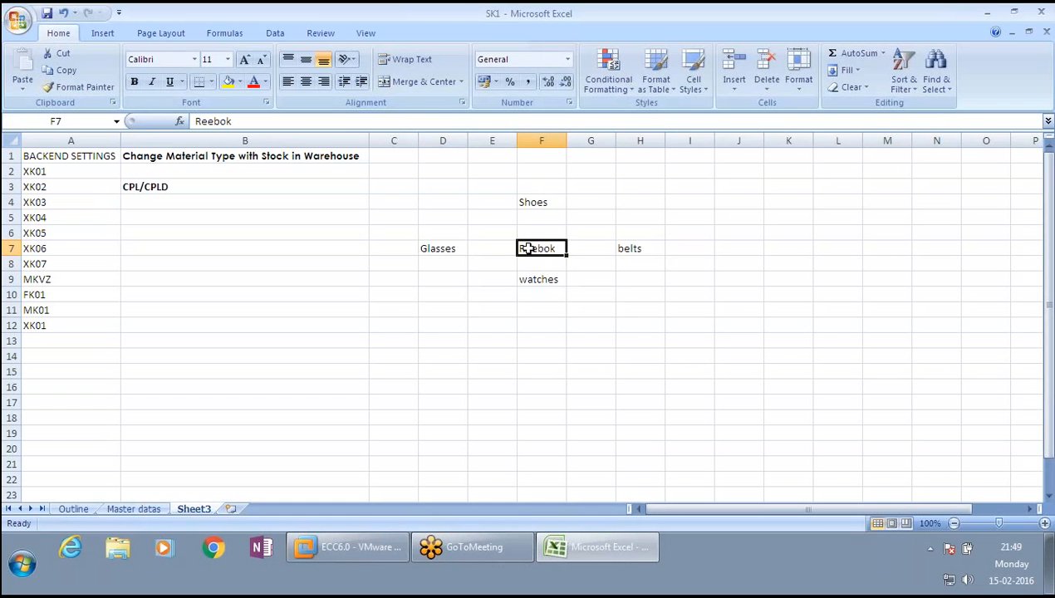
- Make Reebok bold and change the belts entry in H7 to Belts
key(ctrl+b)
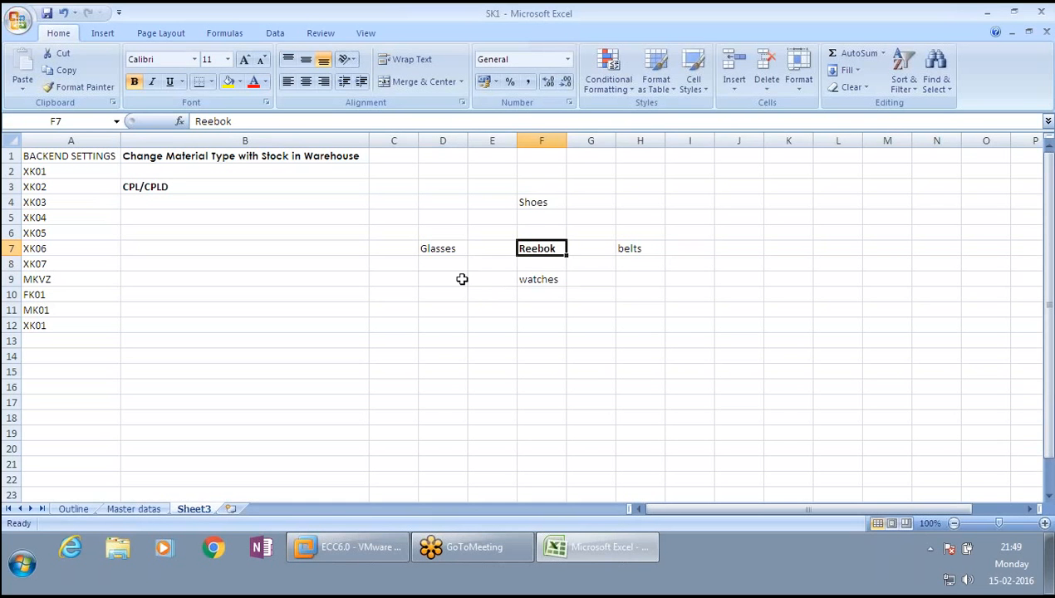
click(623, 250)
double_click(623, 251)
key(BackSpace)
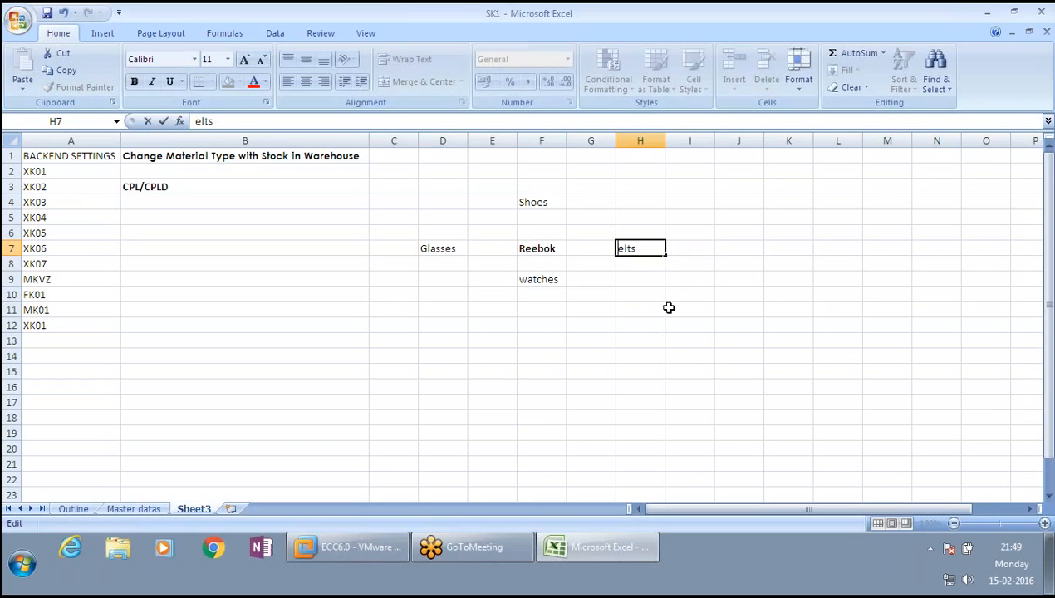
text(B)
key(Tab)
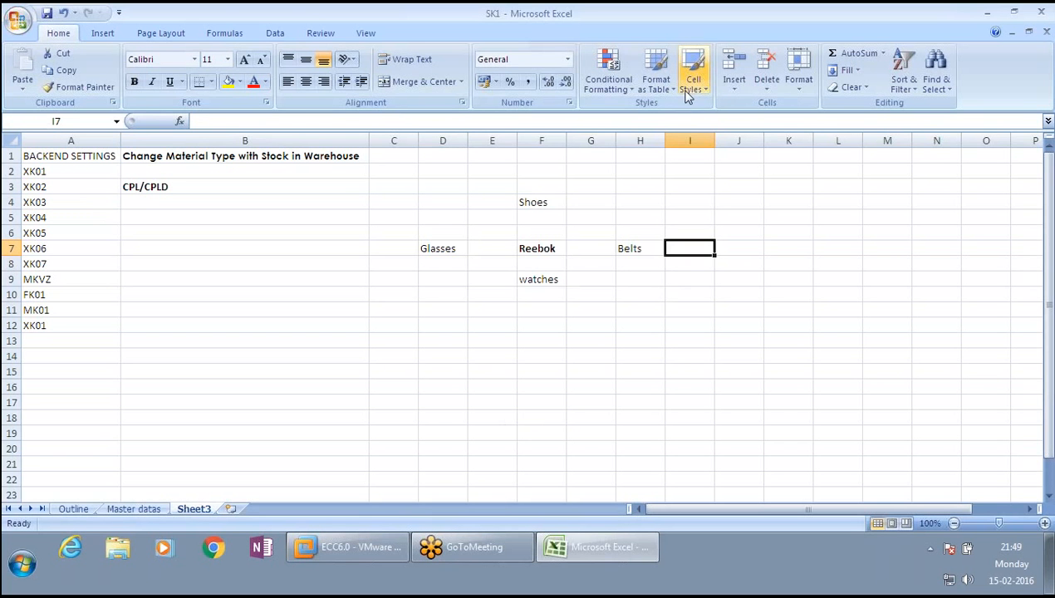
- Move Shoes down one cell from F4 to F5
click(549, 197)
drag(550, 208, 554, 215)
click(592, 214)
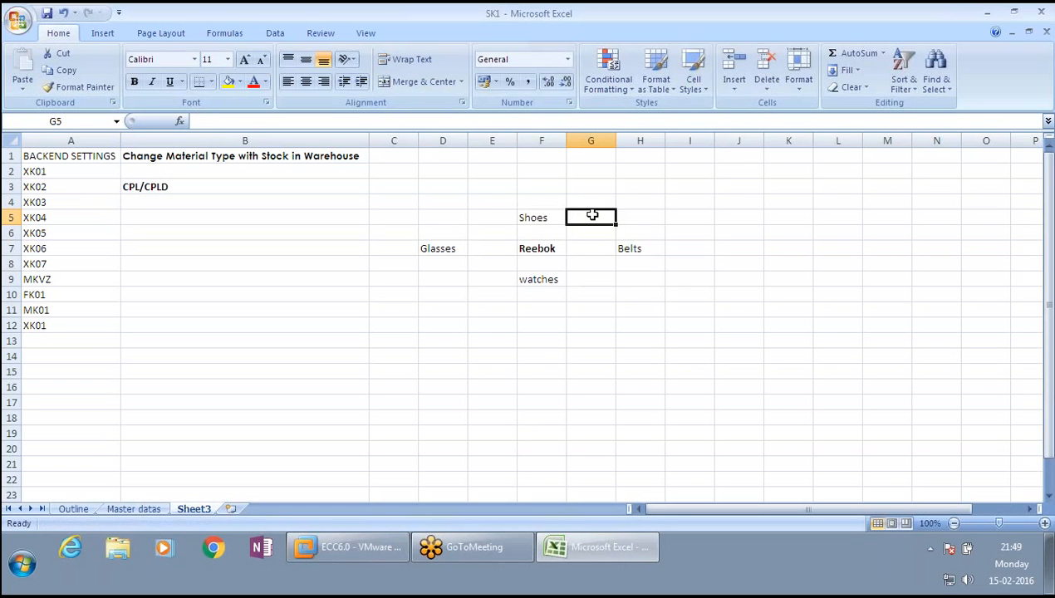
- Enter 5000 in G5 beside Shoes
text(5000)
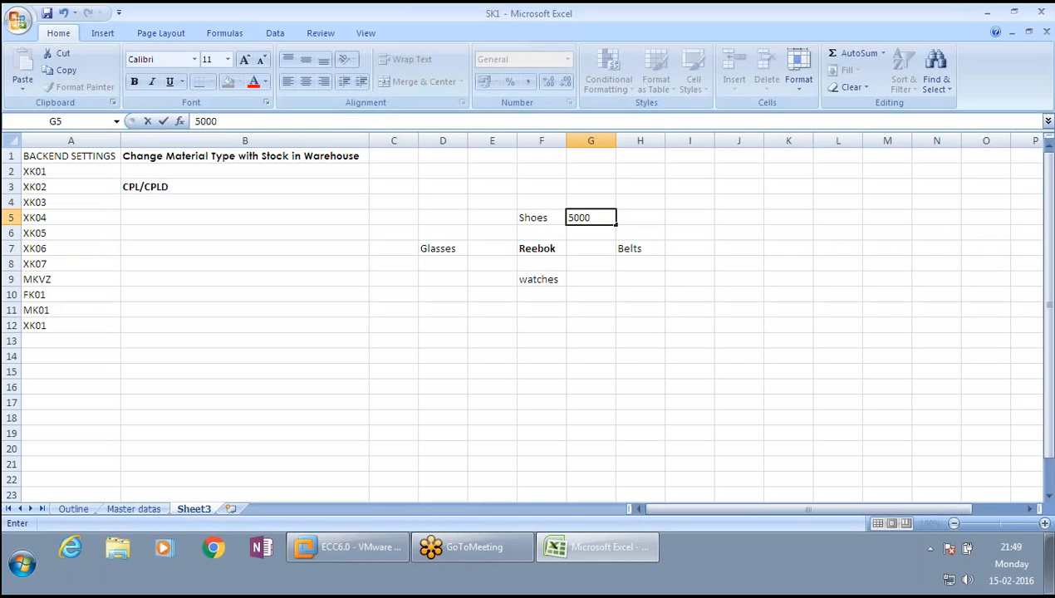
key(Return)
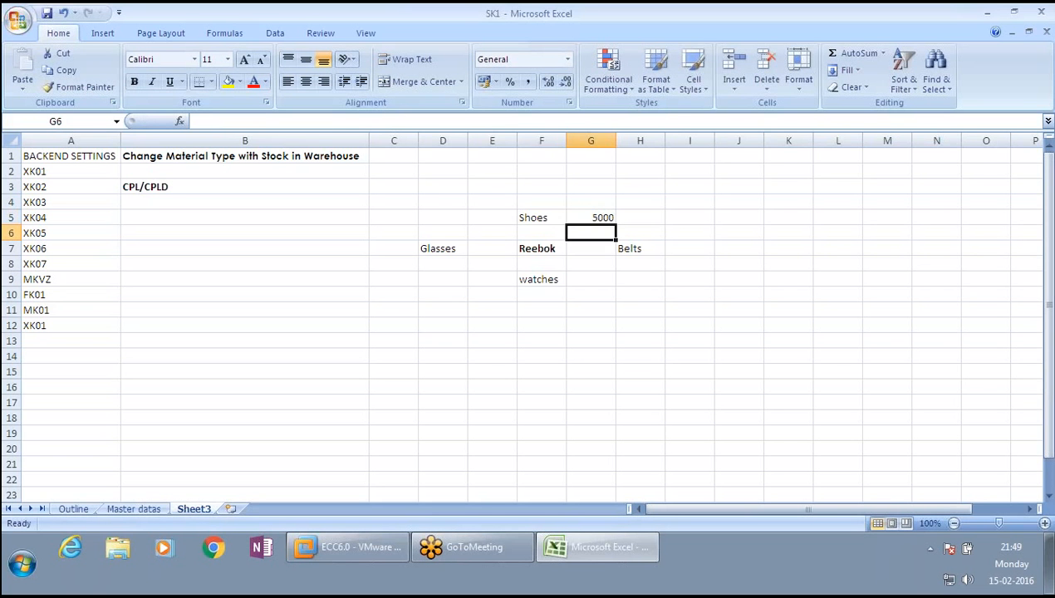
- Set the value in G5 beside Shoes to 2500
click(592, 213)
click(528, 218)
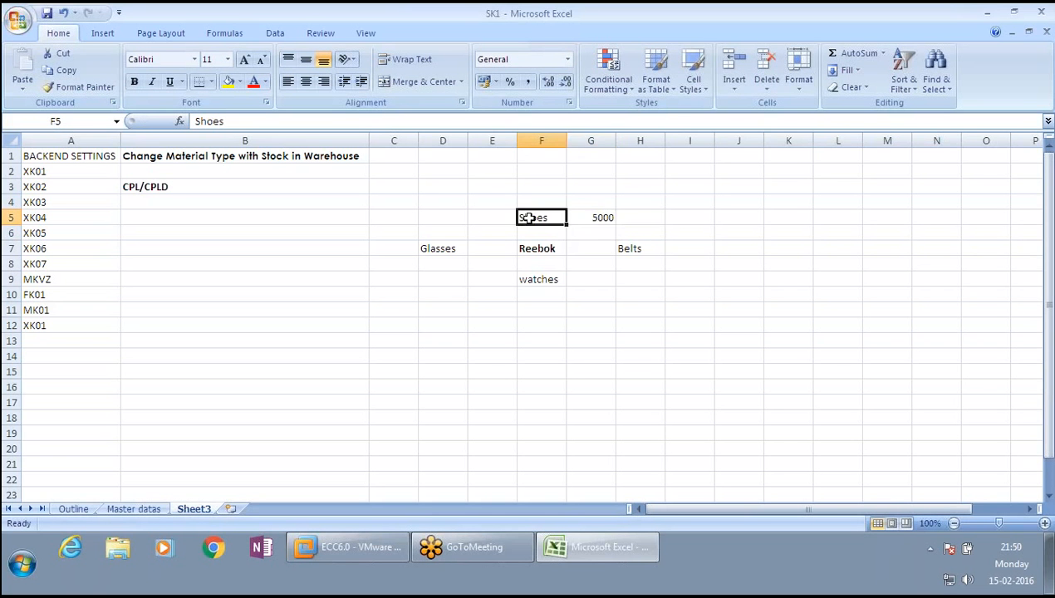
mouse_move(528, 218)
mouse_down()
mouse_move(629, 223)
mouse_move(528, 217)
mouse_up()
key(Right)
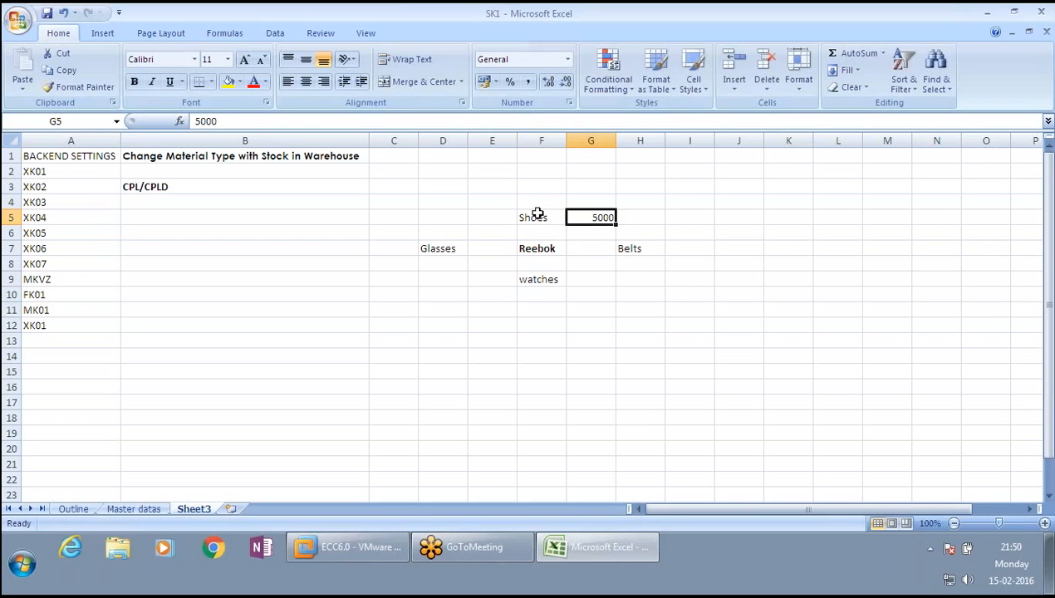
text(2)
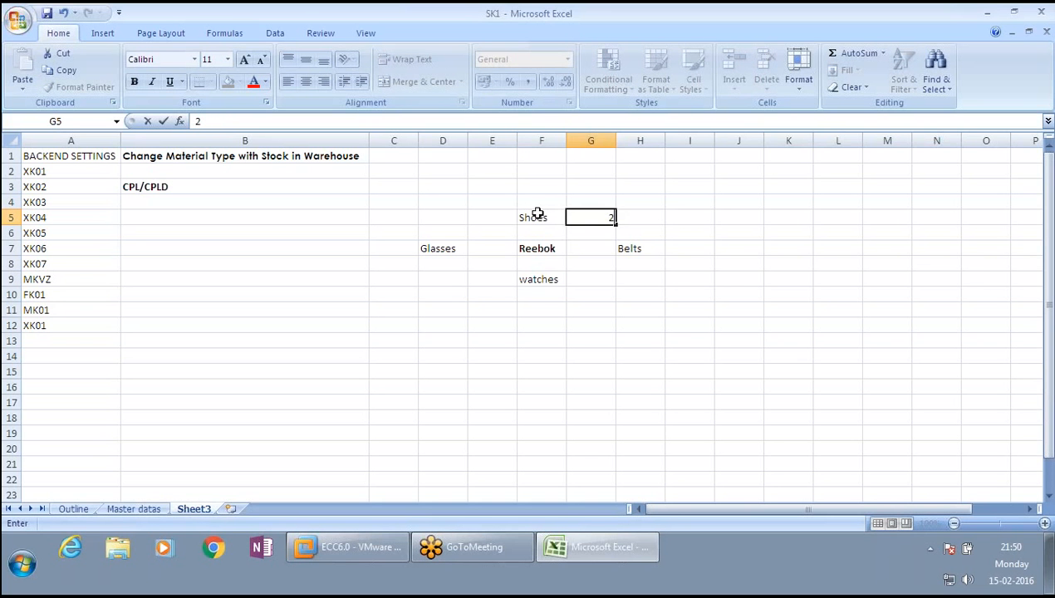
text(500)
key(Tab)
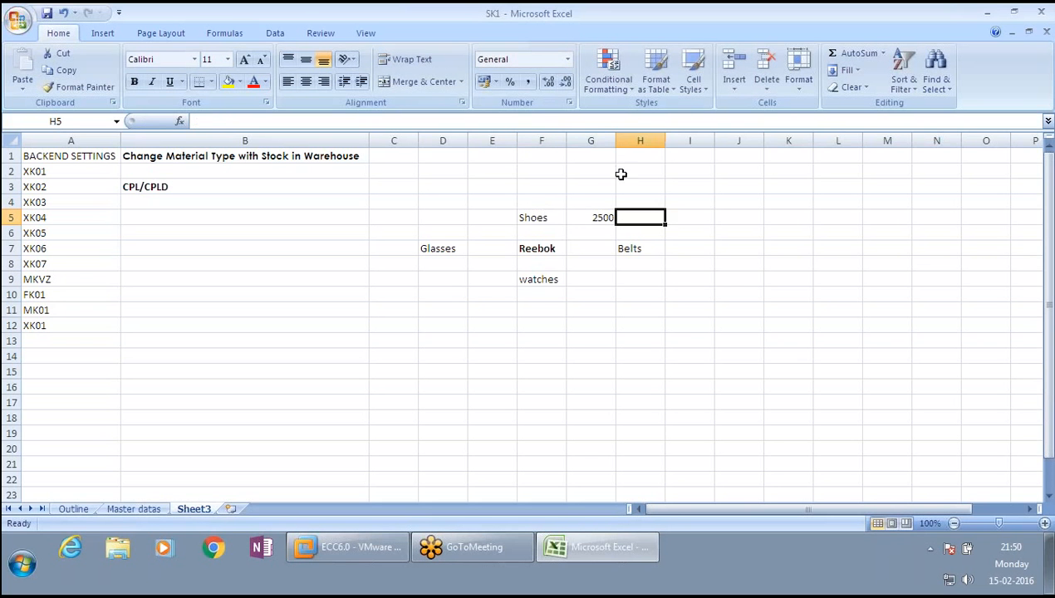
- Enter 5000 in G4, above the 2500 value
click(585, 218)
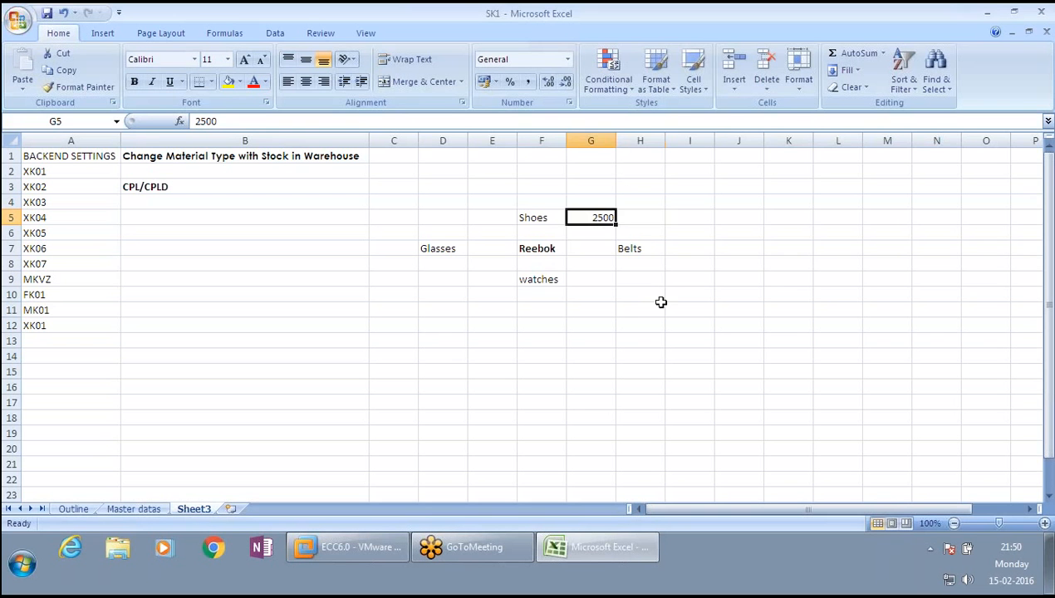
click(640, 212)
click(600, 200)
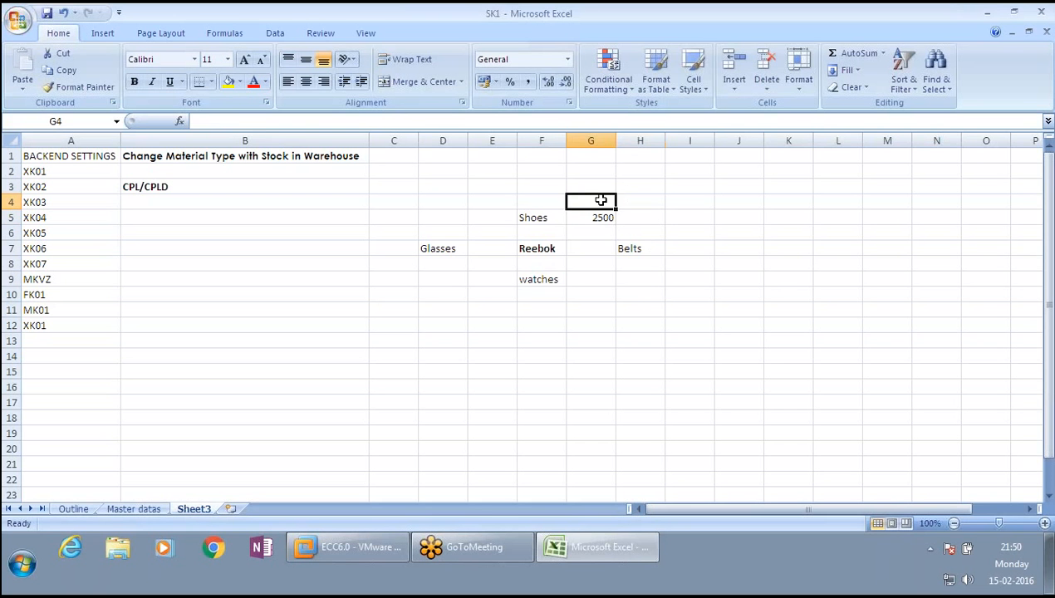
text(5000)
key(Tab)
click(598, 202)
click(629, 218)
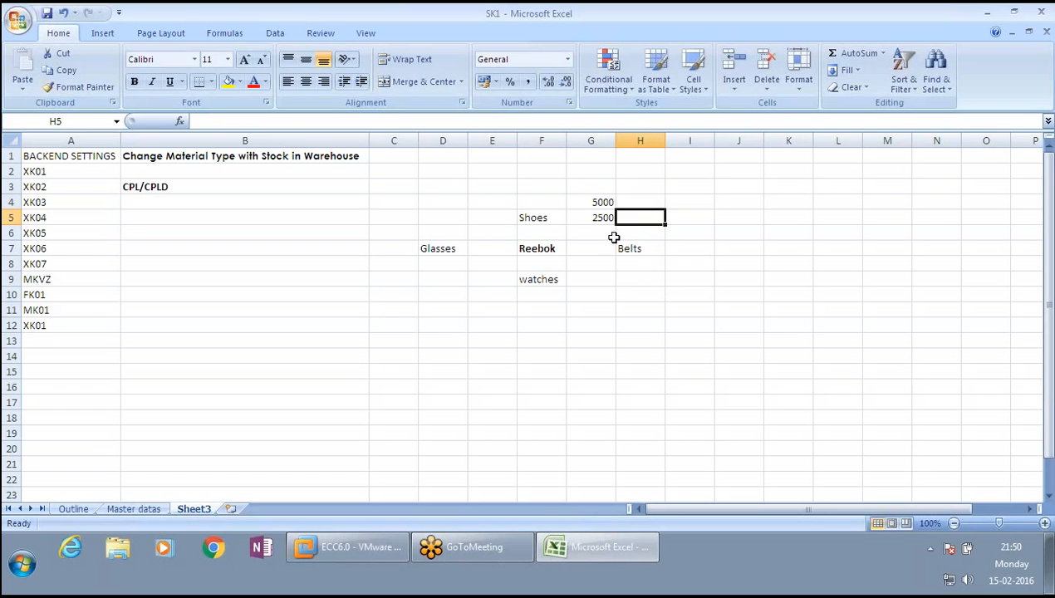
- Copy the 5000 and 2500 pair next to Belts in I7, below watches in F10, and beside Glasses in C7
click(696, 249)
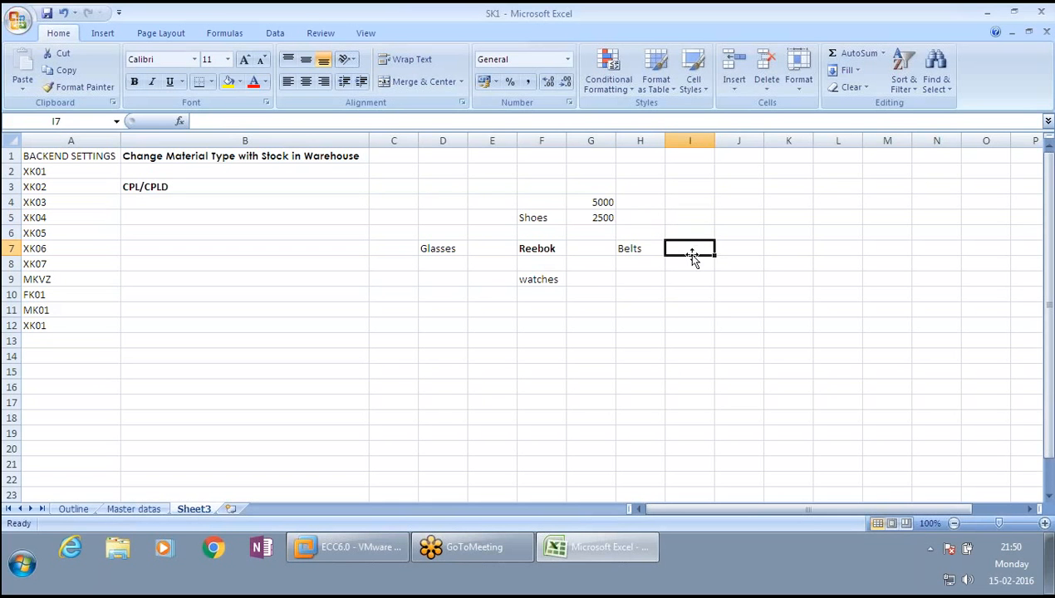
drag(593, 201, 596, 221)
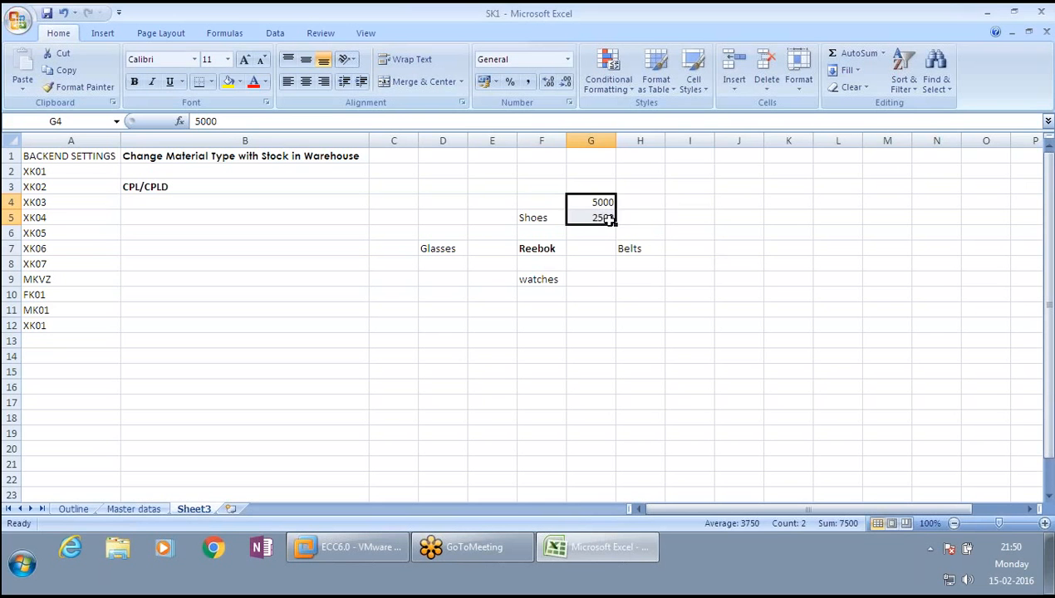
key(ctrl+c)
click(696, 248)
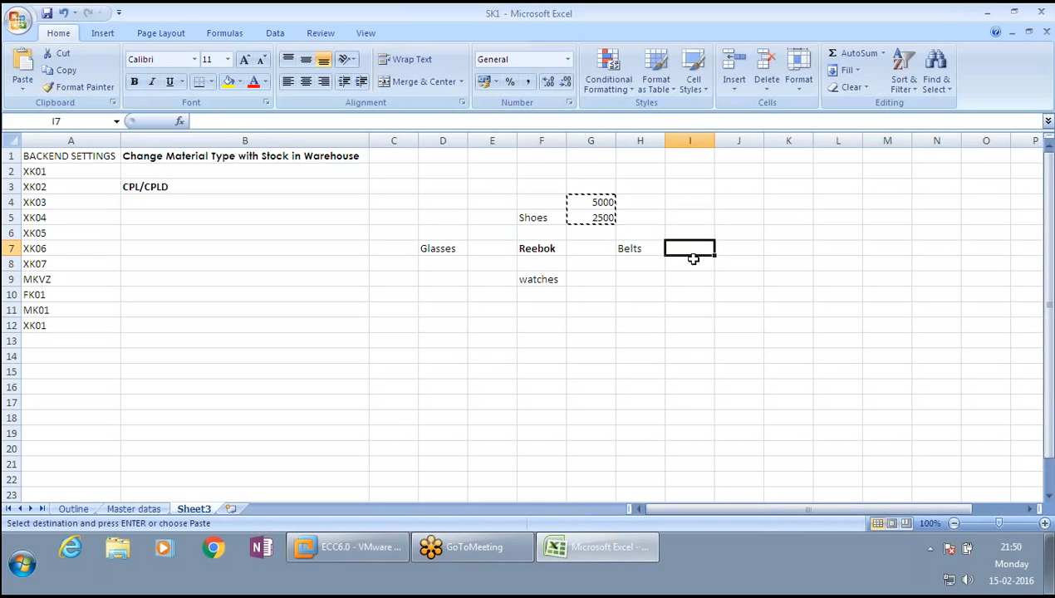
key(ctrl+v)
click(544, 295)
key(ctrl+v)
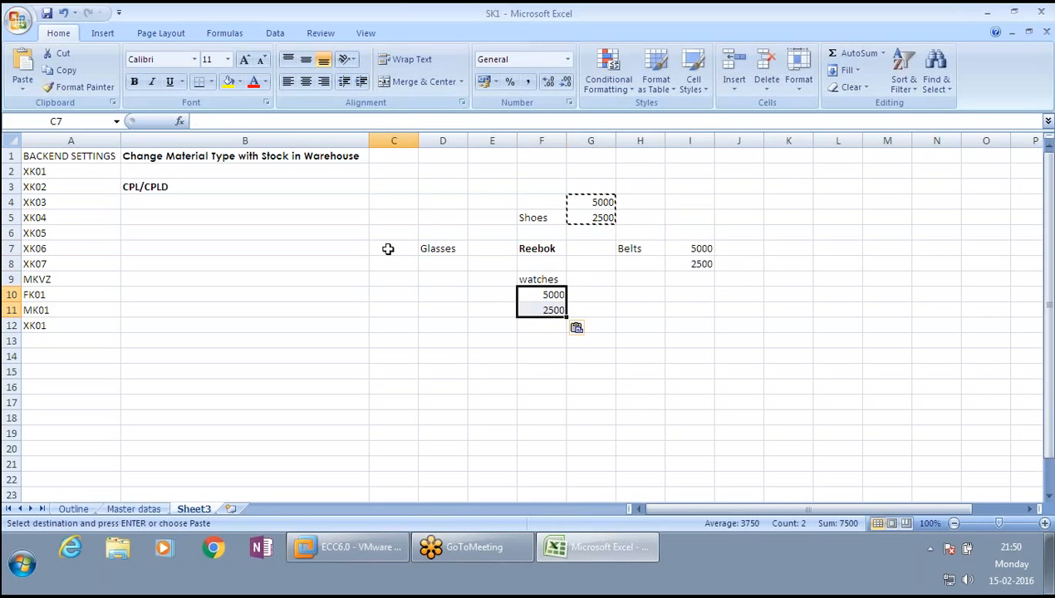
click(388, 248)
key(ctrl+v)
click(598, 263)
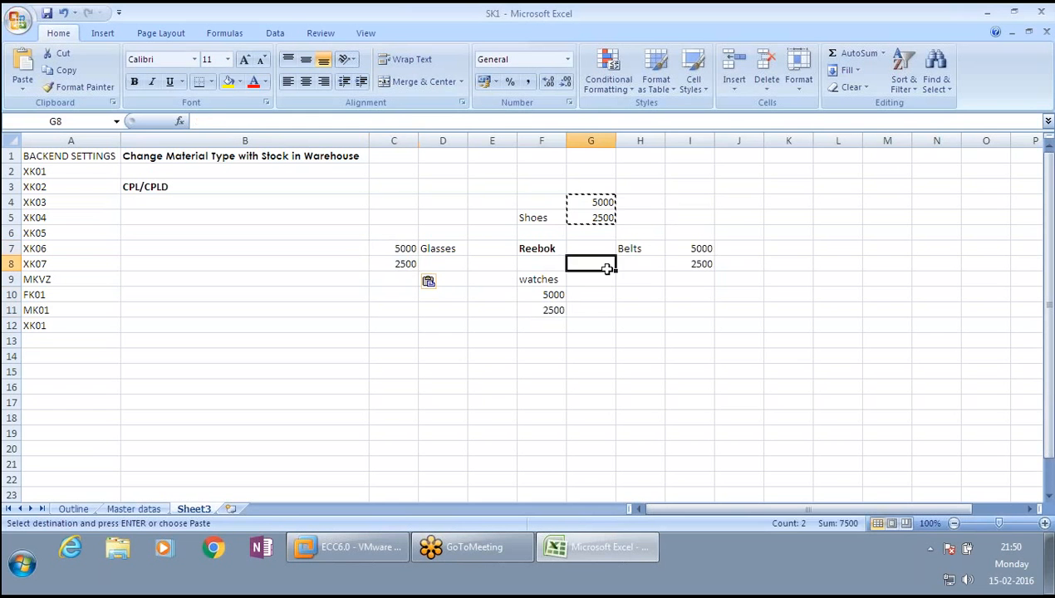
key(Escape)
- Select each product's cells with their values around Reebok to review the layout
click(679, 248)
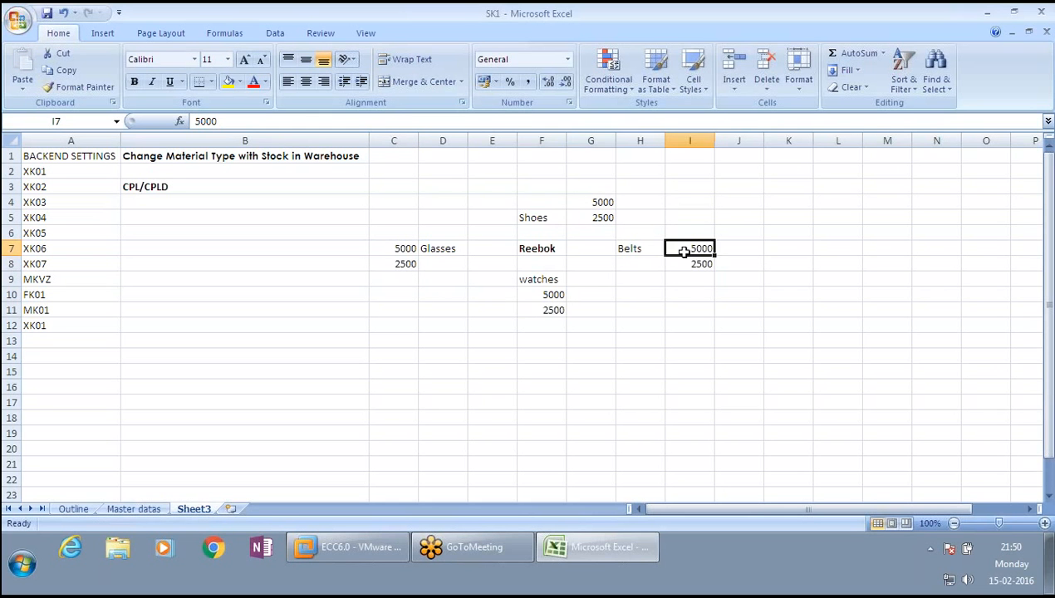
click(549, 217)
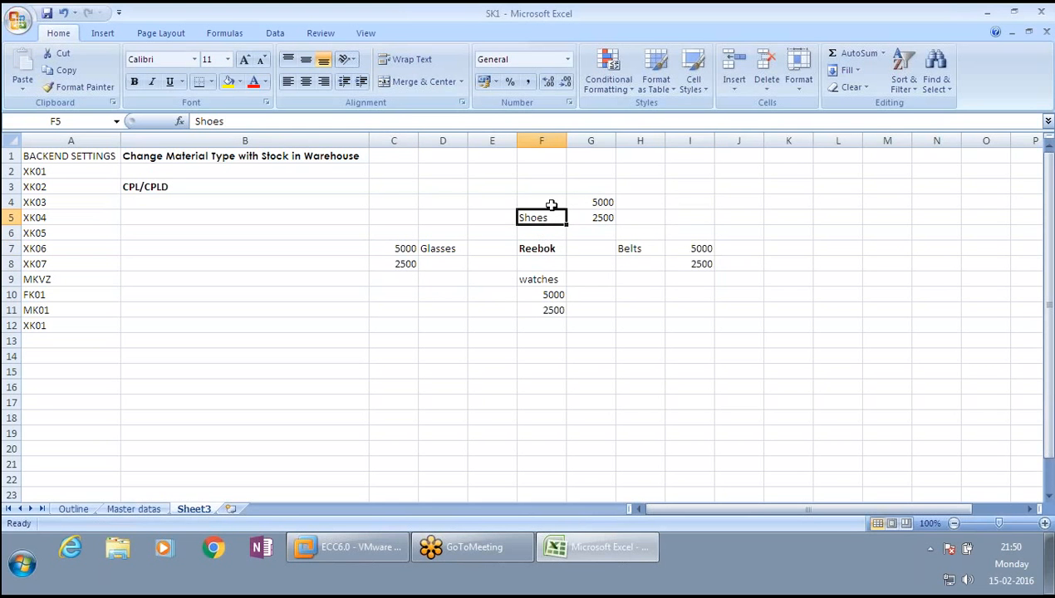
click(544, 247)
click(623, 247)
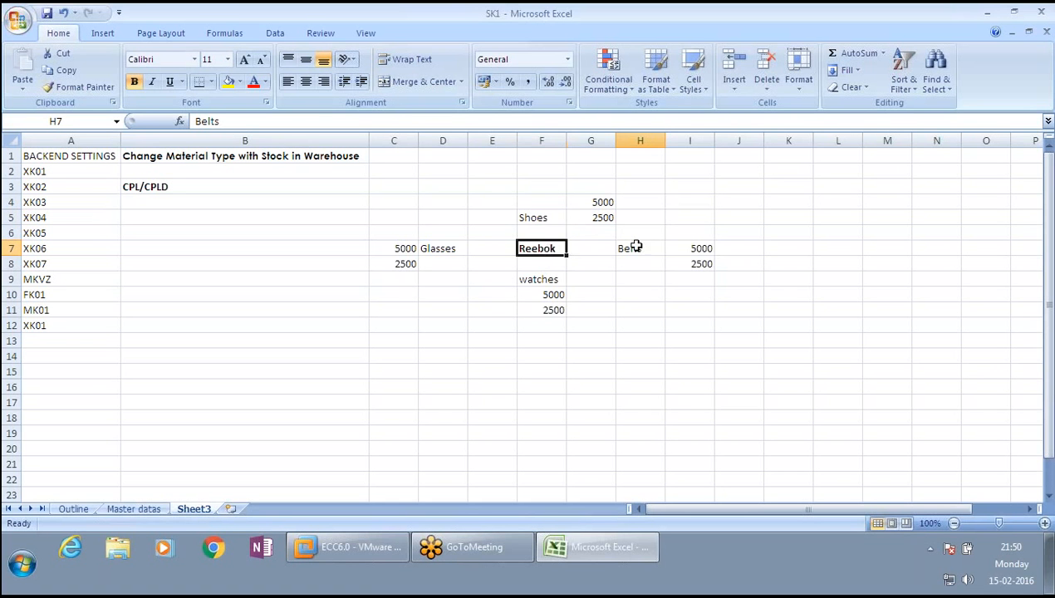
click(528, 248)
click(544, 277)
click(542, 248)
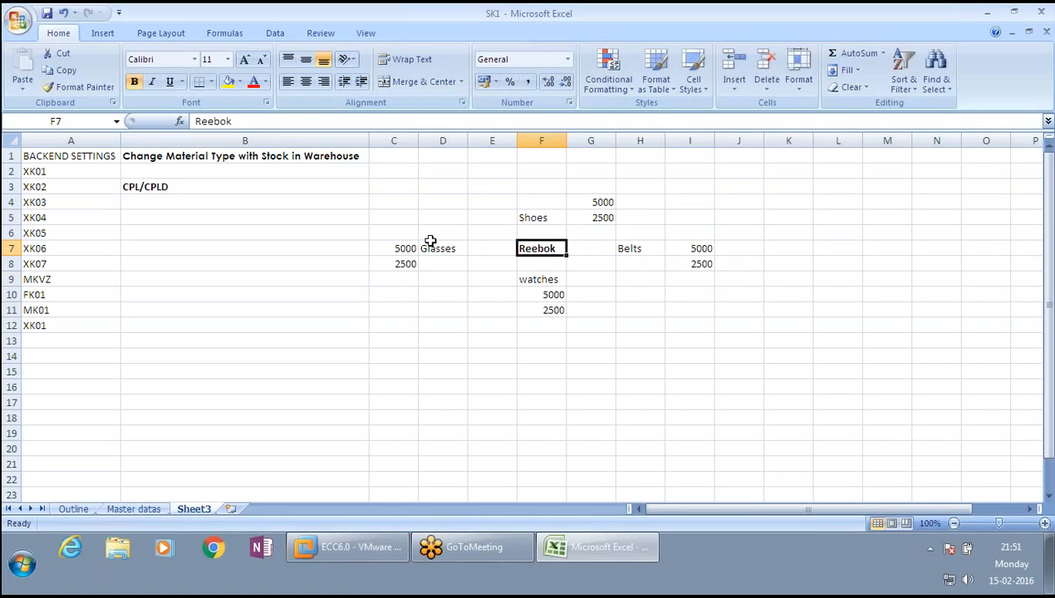
click(427, 247)
click(548, 248)
click(550, 216)
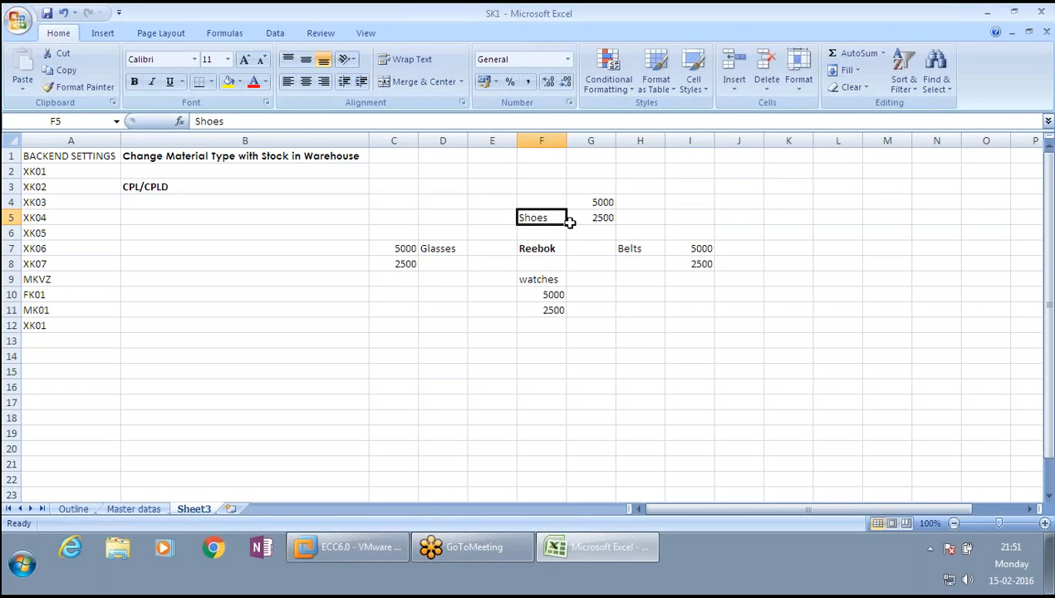
click(602, 214)
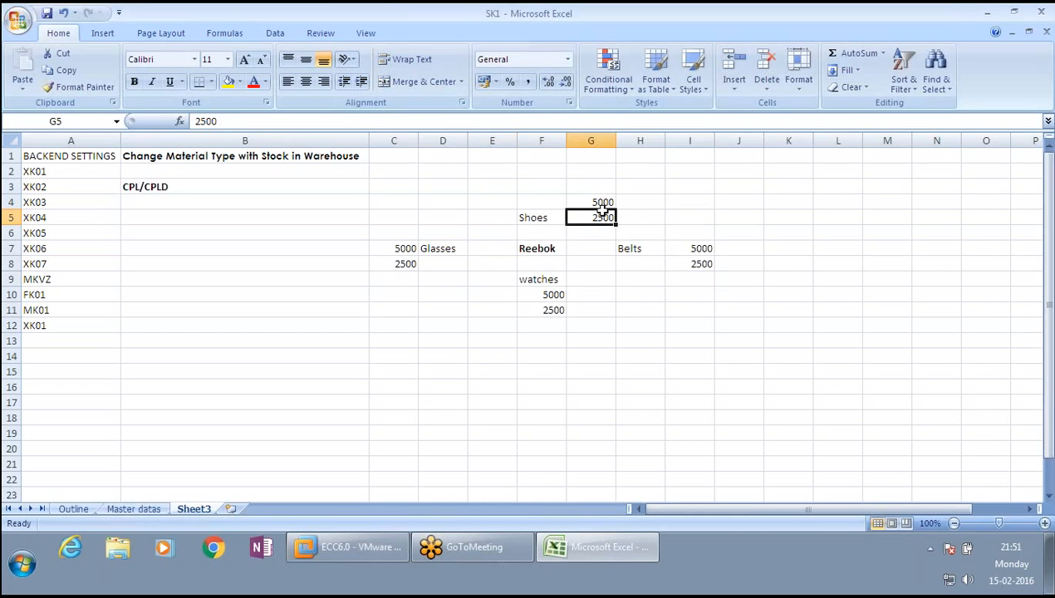
drag(603, 212, 549, 205)
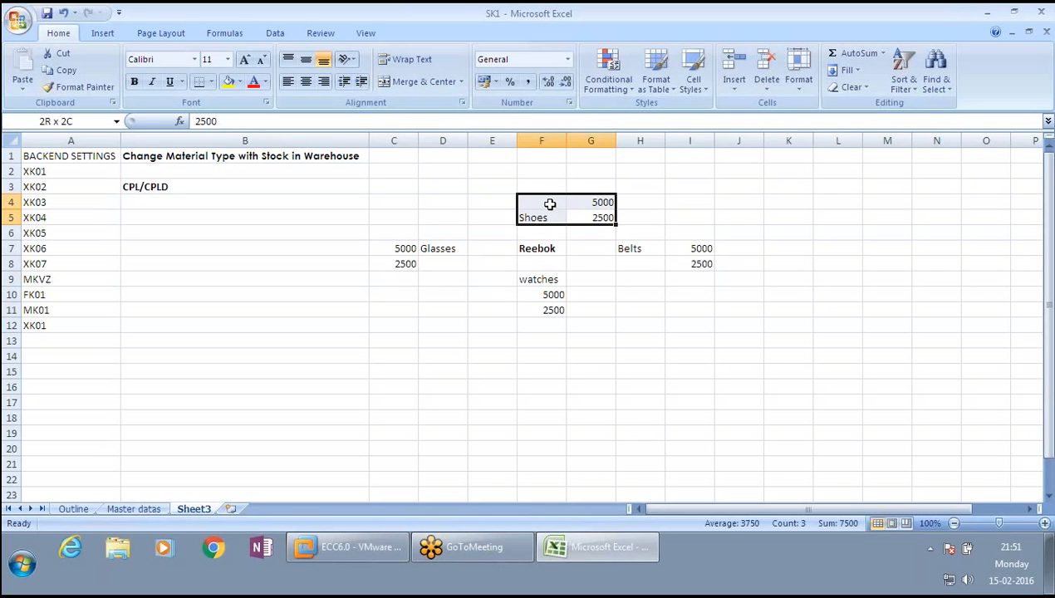
click(629, 247)
drag(629, 247, 678, 264)
drag(538, 280, 550, 307)
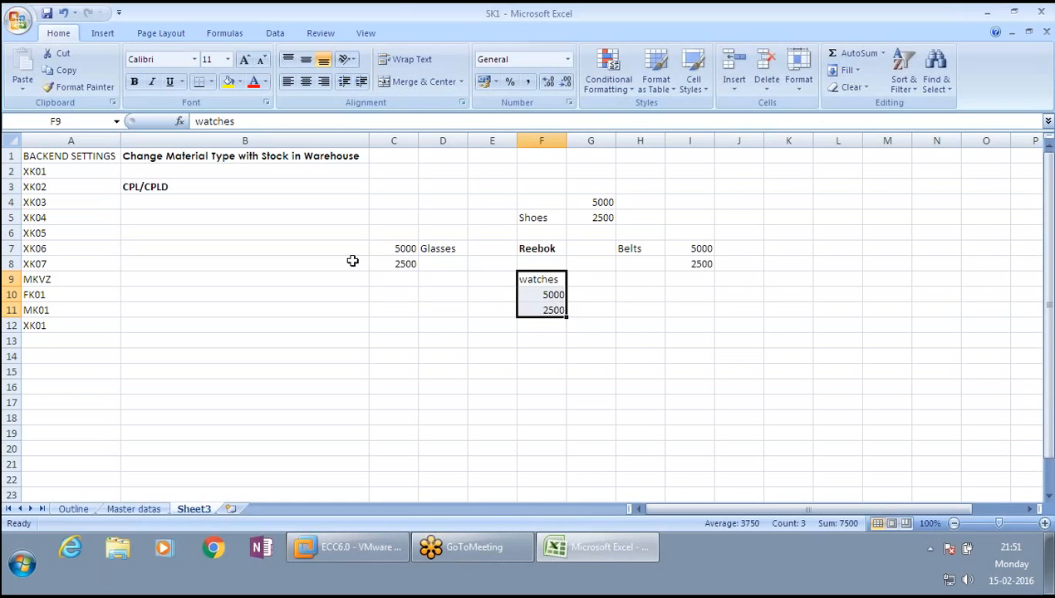
drag(402, 247, 451, 264)
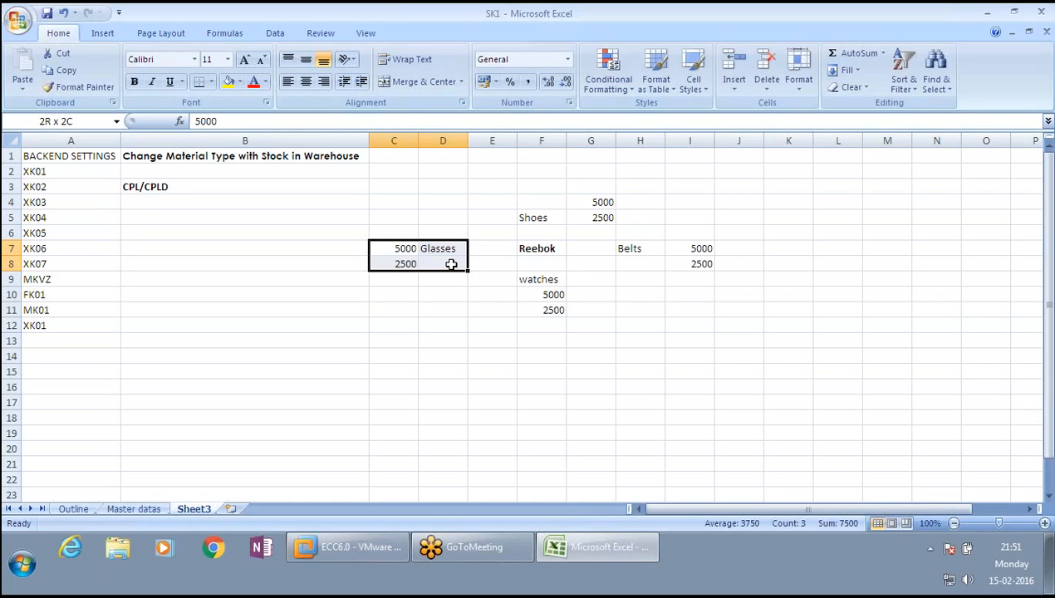
- Select Reebok together with Shoes and its 5000 and 2500 values to review the hierarchy
click(448, 244)
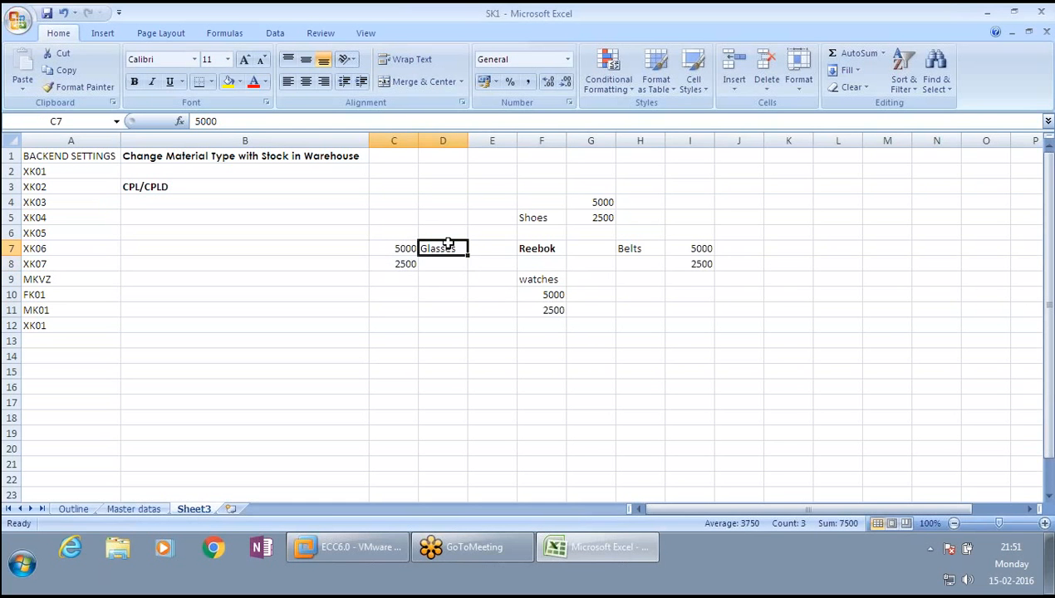
click(535, 246)
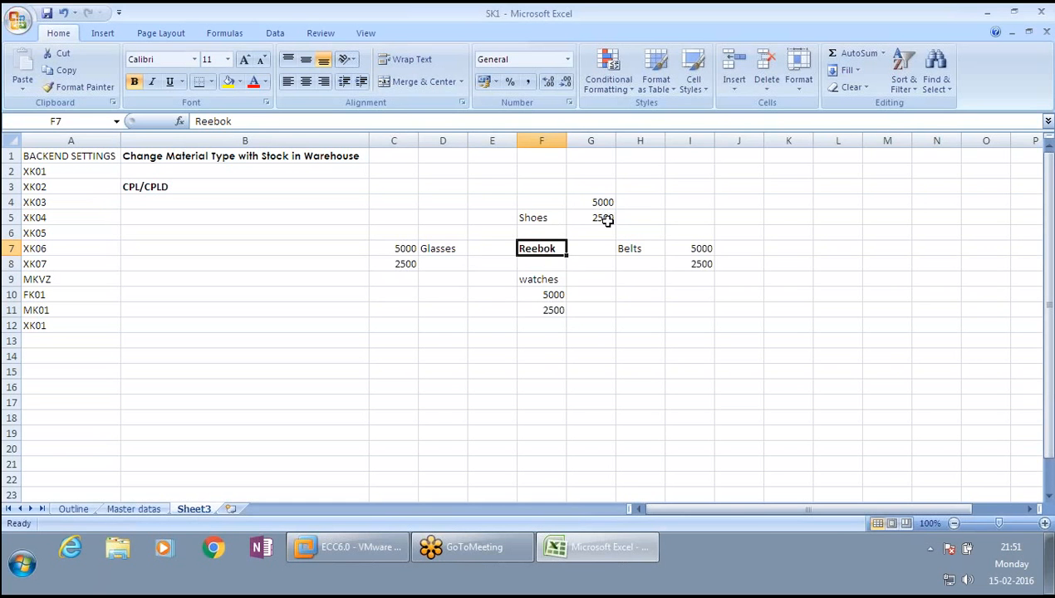
click(601, 220)
drag(541, 249, 605, 203)
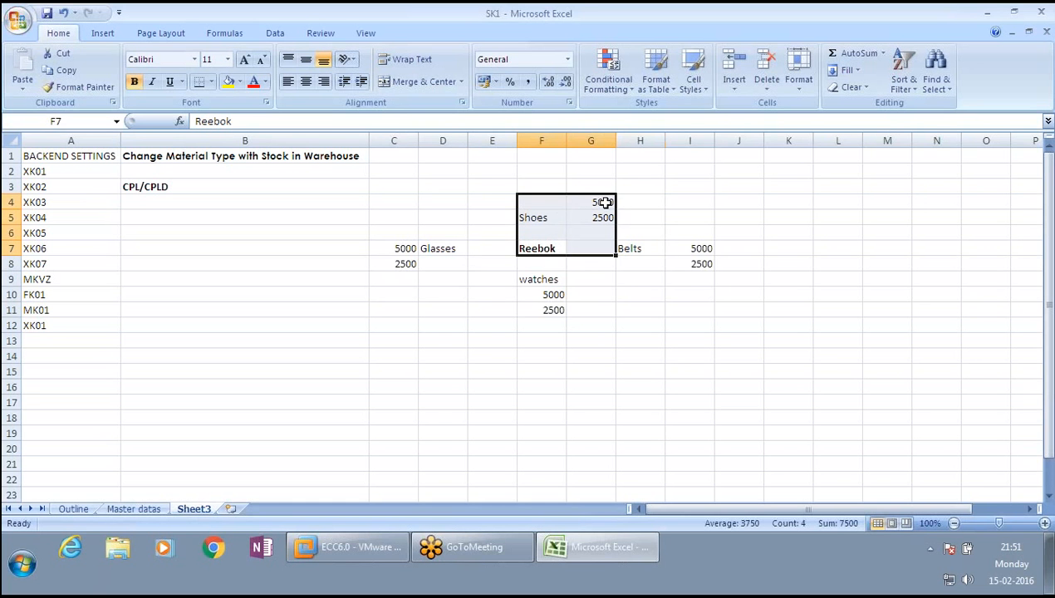
click(548, 215)
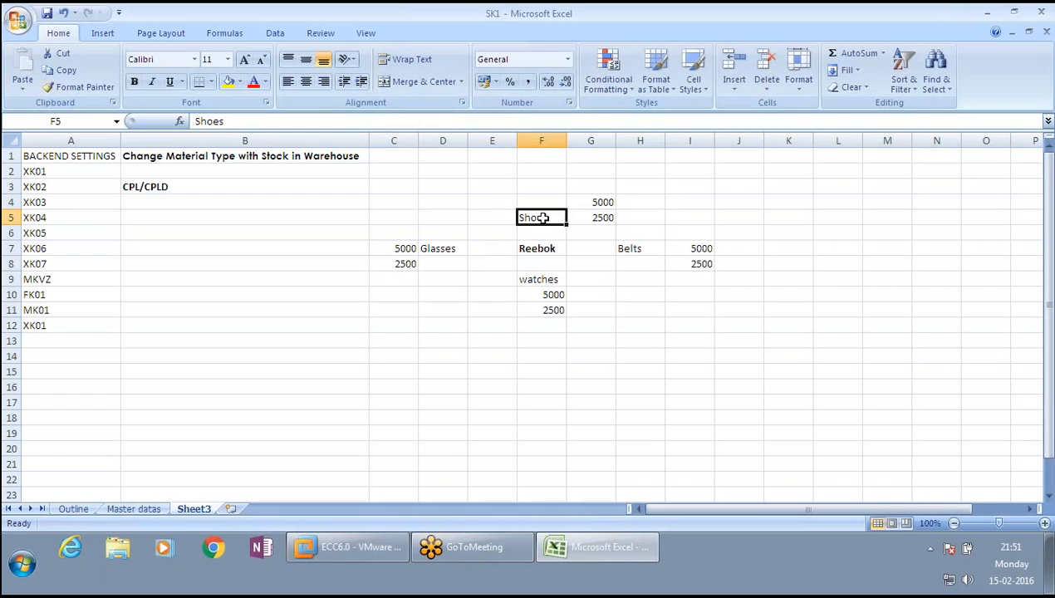
click(598, 217)
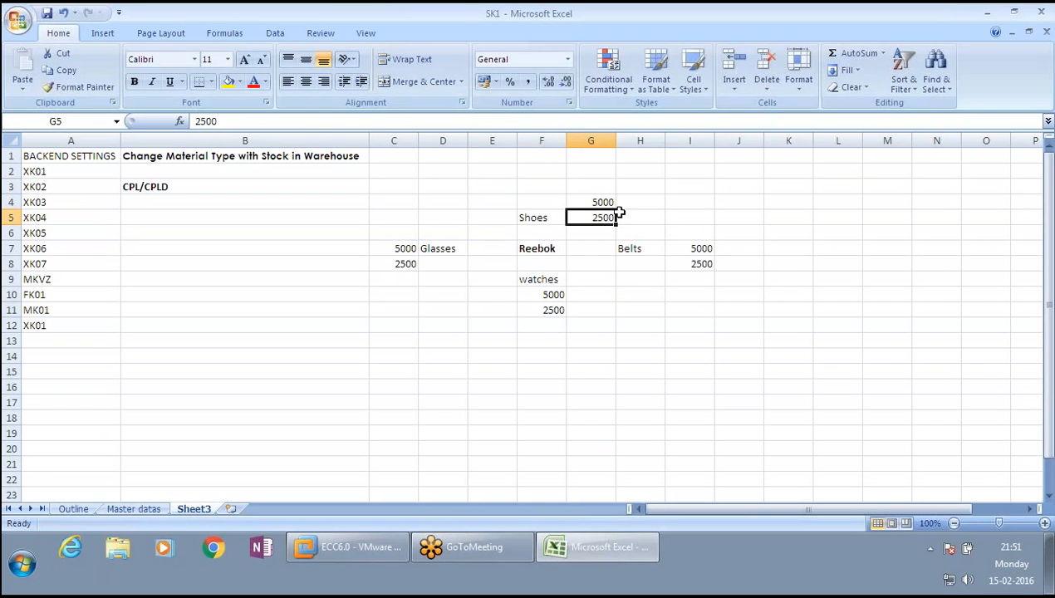
click(544, 247)
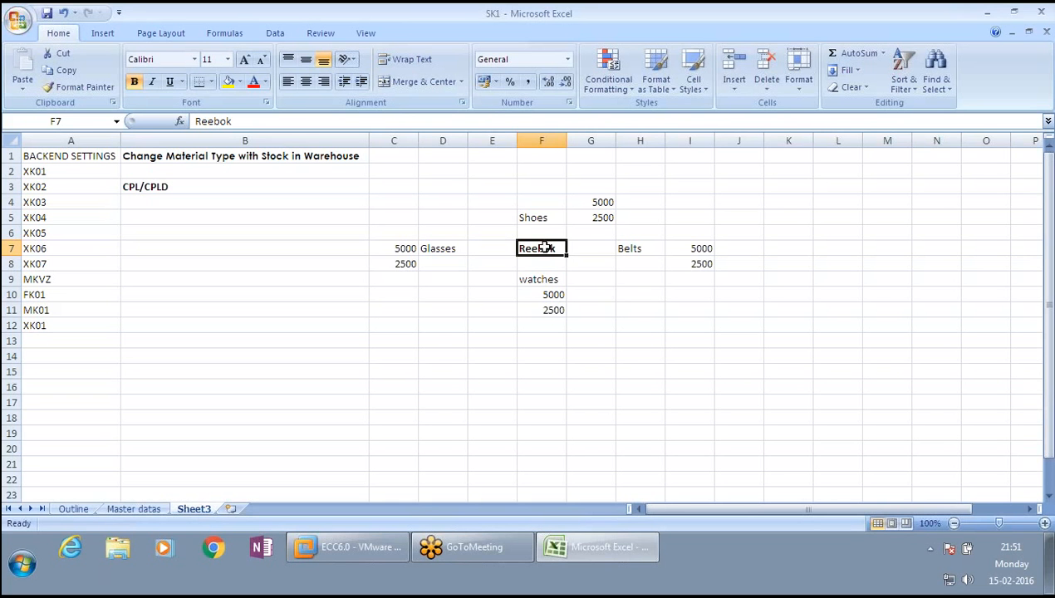
drag(538, 248, 548, 213)
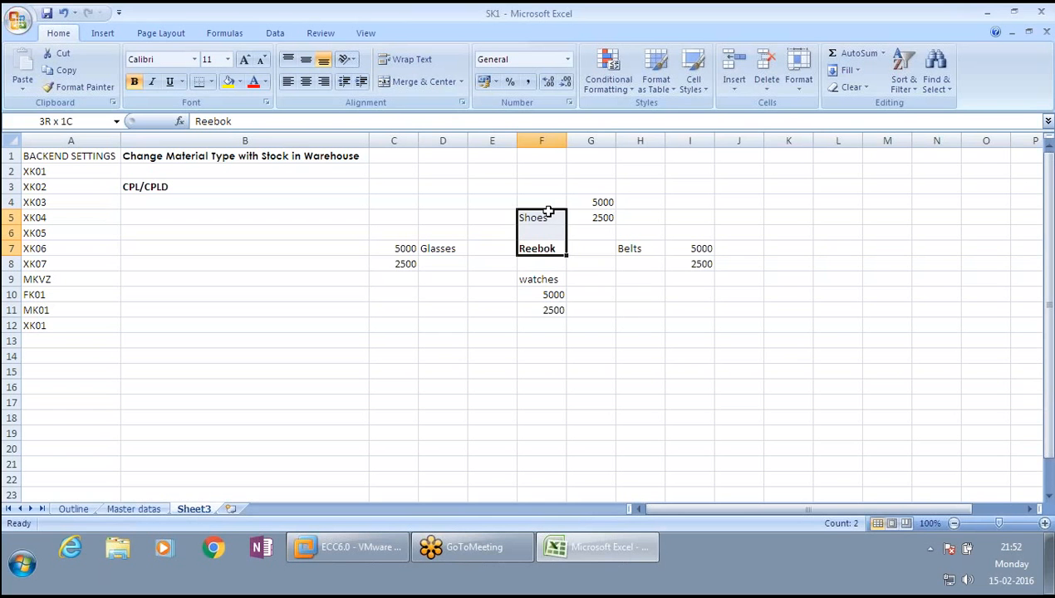
click(547, 215)
click(602, 201)
mouse_move(602, 201)
mouse_down()
mouse_move(548, 218)
mouse_move(595, 207)
mouse_move(604, 217)
mouse_up()
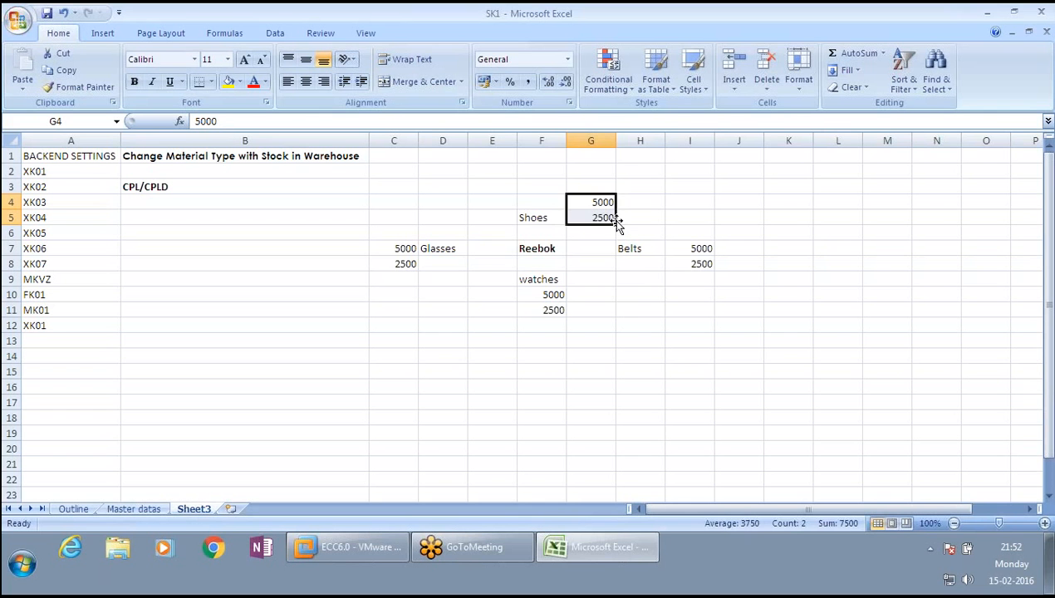
click(539, 246)
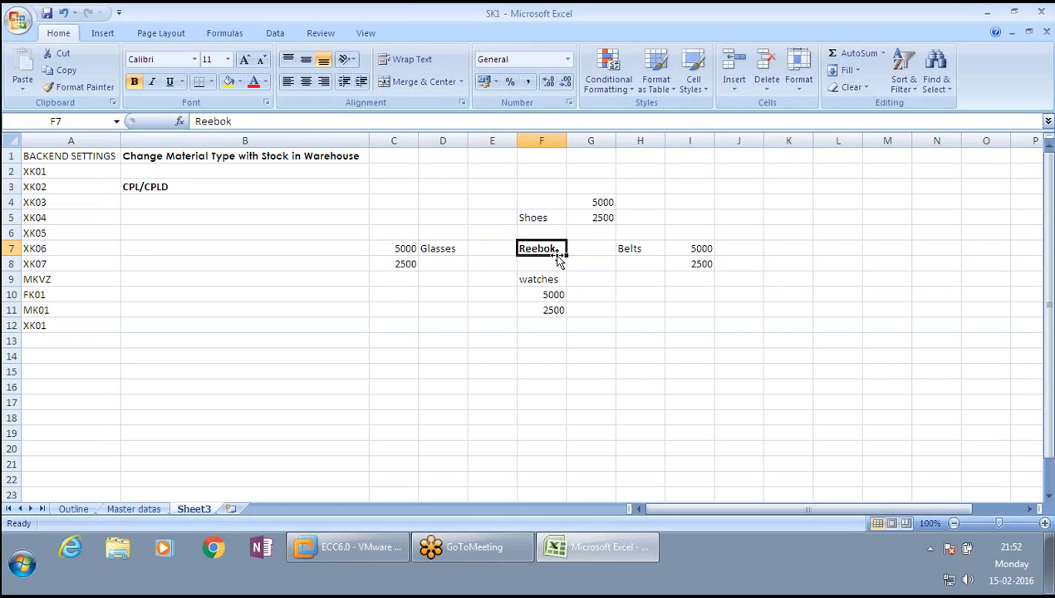
- Switch to SAP and start creating a vendor with transaction XK01 in account group ZRED, recalling the vendor number
click(607, 217)
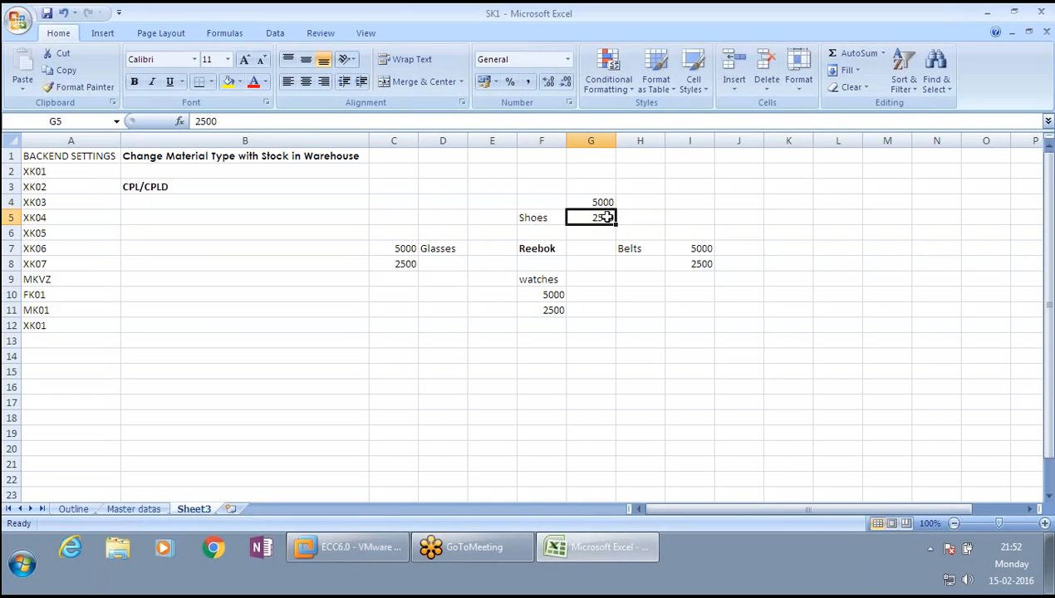
click(358, 547)
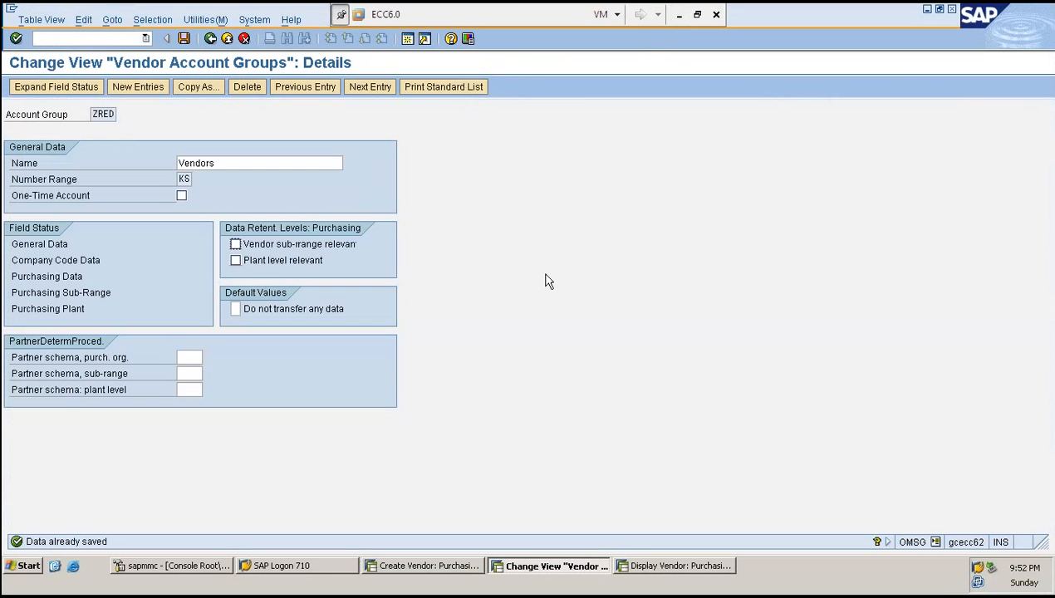
click(422, 568)
click(50, 38)
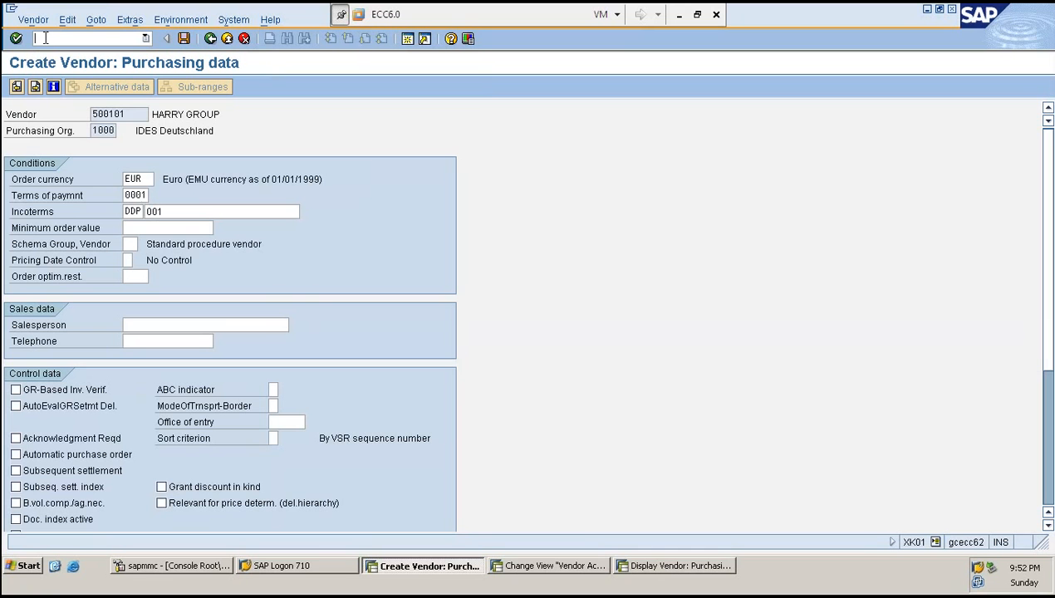
text(/NXK01)
key(Return)
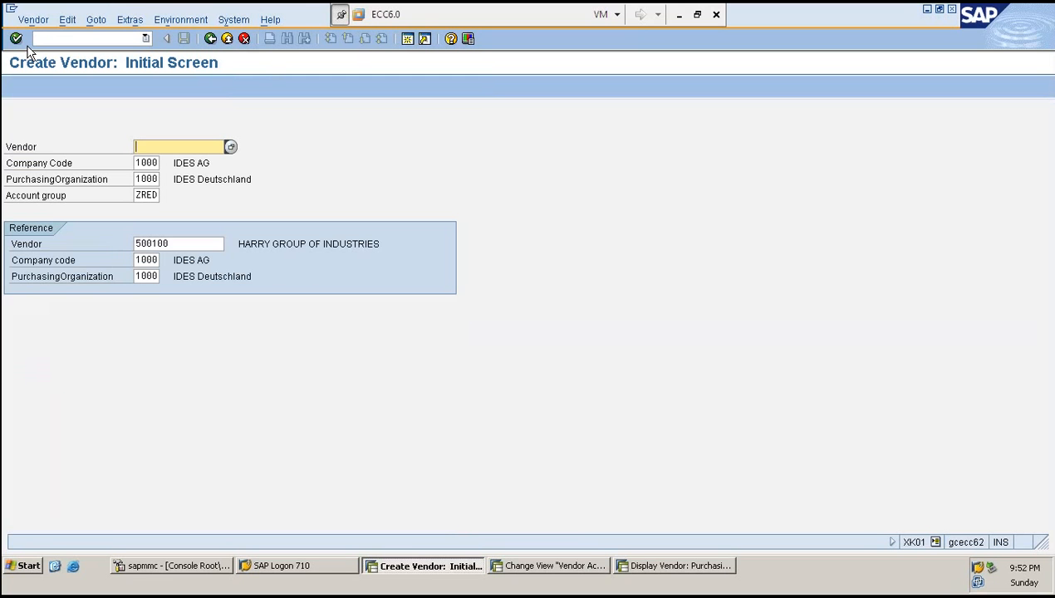
key(Down)
key(Down)
key(Return)
key(Return)
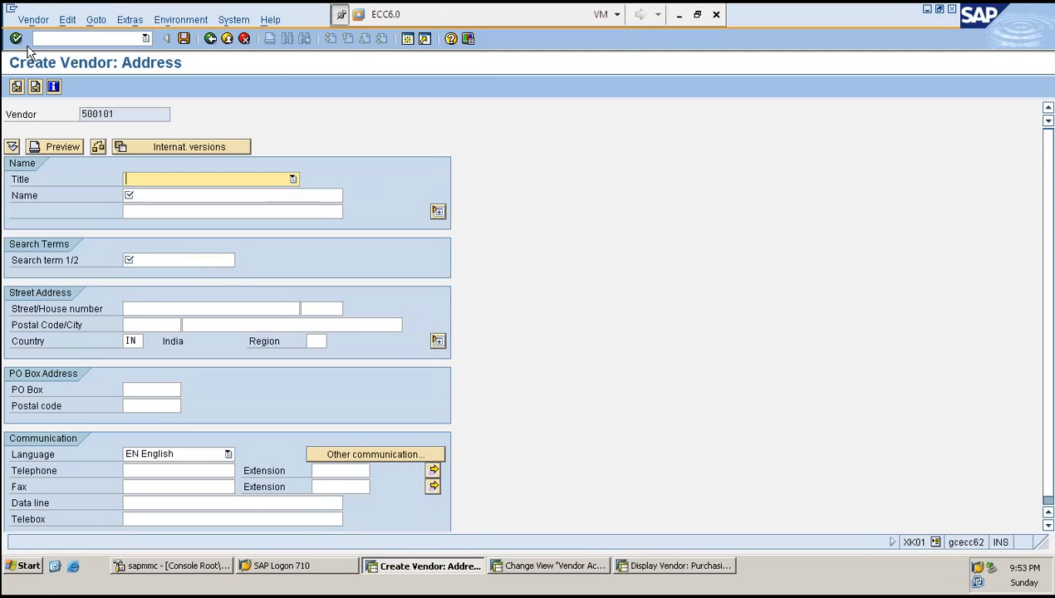
- Fill in the address with title Company, name REEBOK GROUP and search term R
text(Company)
key(Tab)
text(REEBOK )
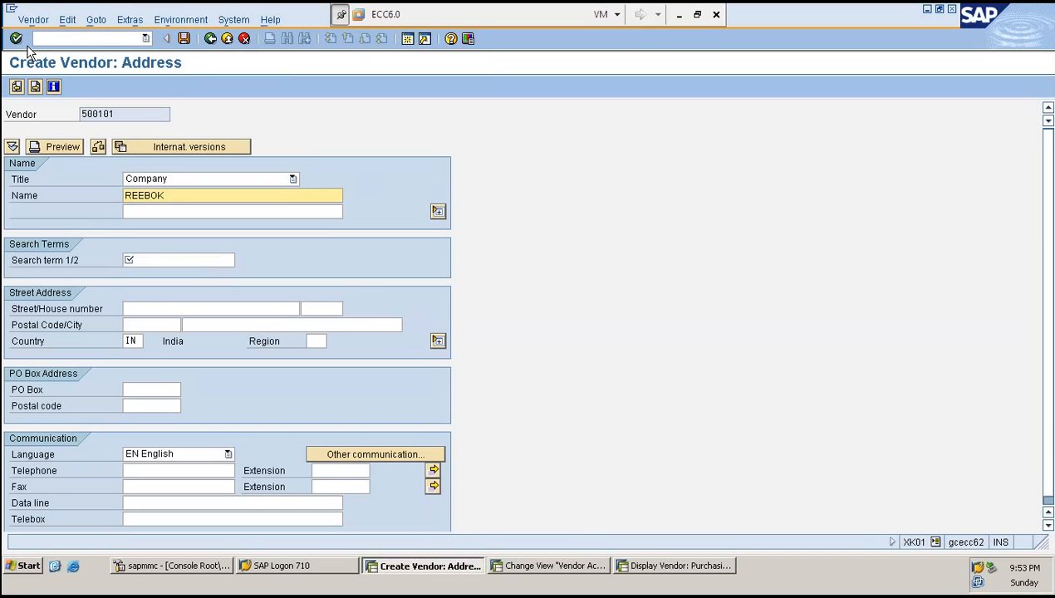
text(IND)
key(BackSpace)
key(BackSpace)
key(BackSpace)
text(GROUP)
key(Tab)
key(Tab)
text(R)
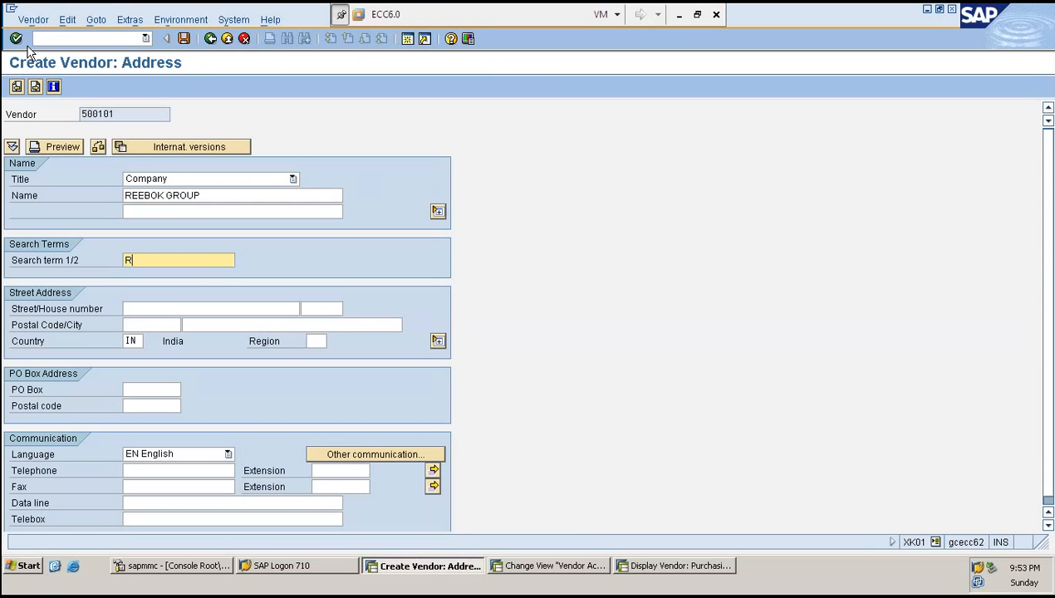
key(Return)
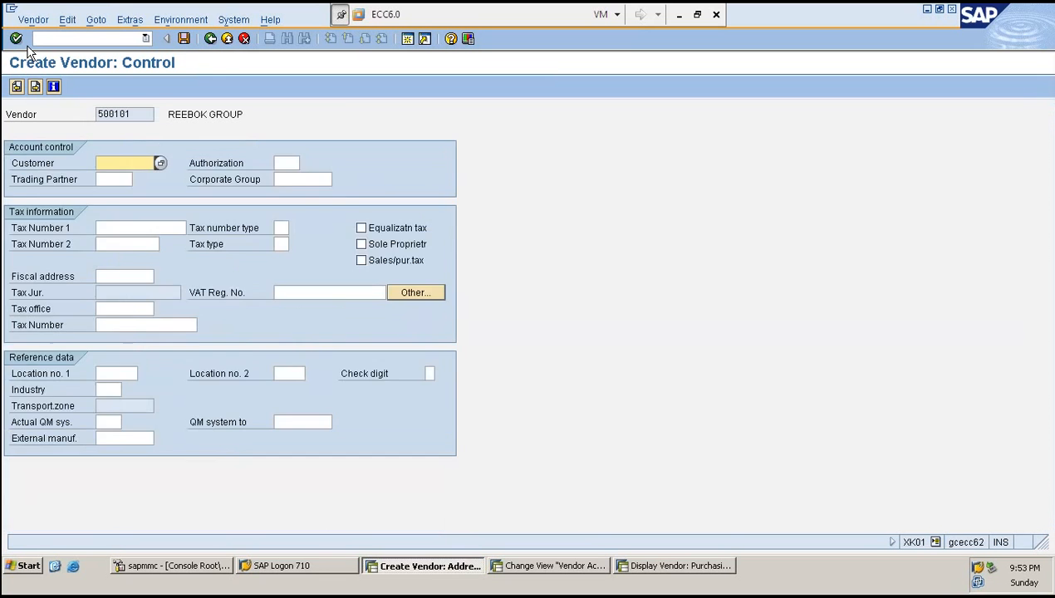
- Advance through the control and accounting screens to the purchasing data
key(Return)
key(Return)
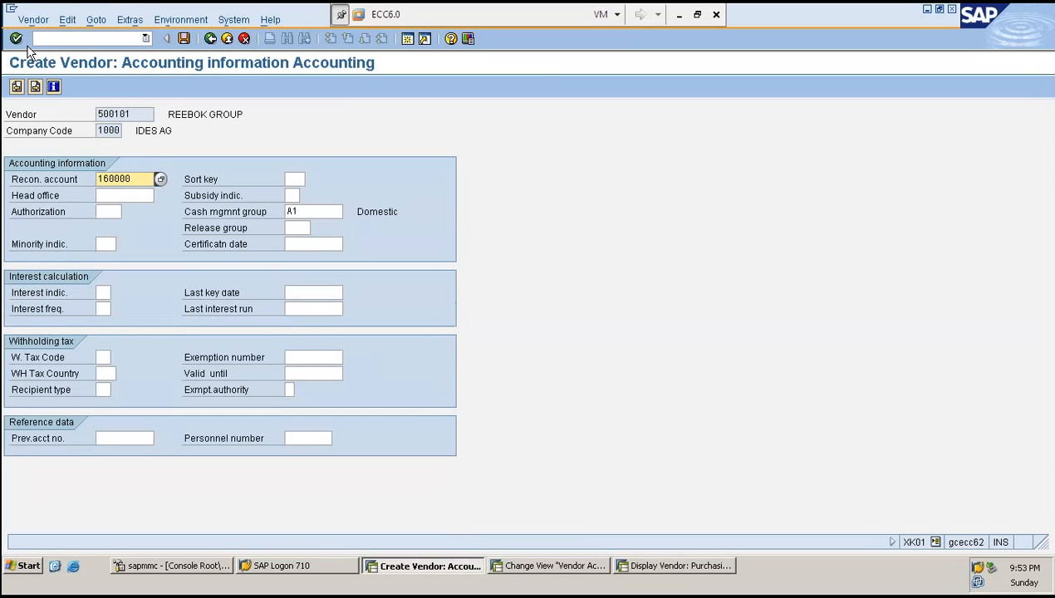
key(Return)
key(Return)
key(Return)
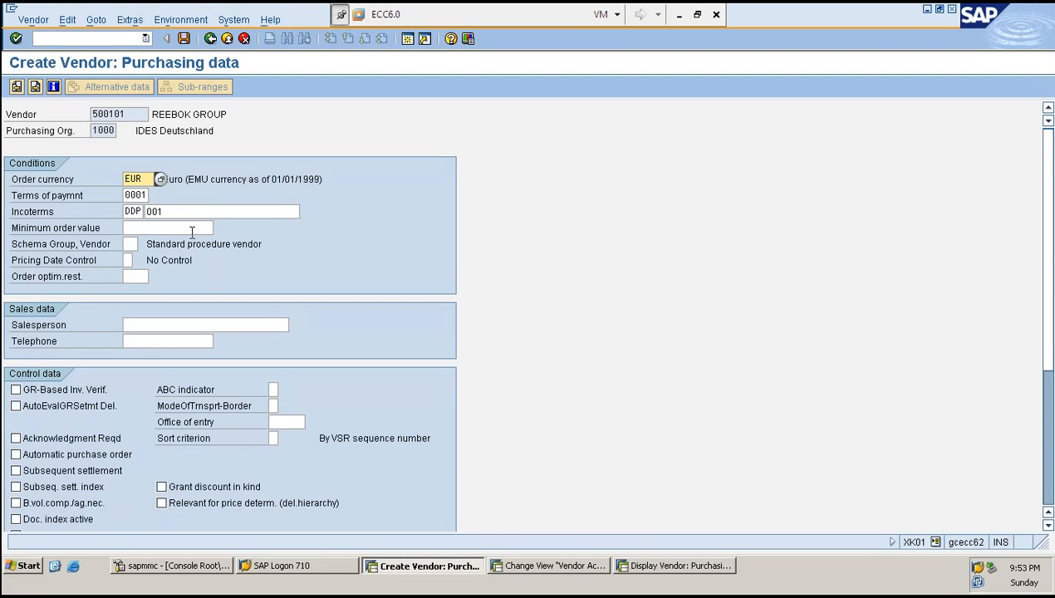
- Add purchasing data with data retention allowed at VSR level and open the sub-ranges
click(132, 22)
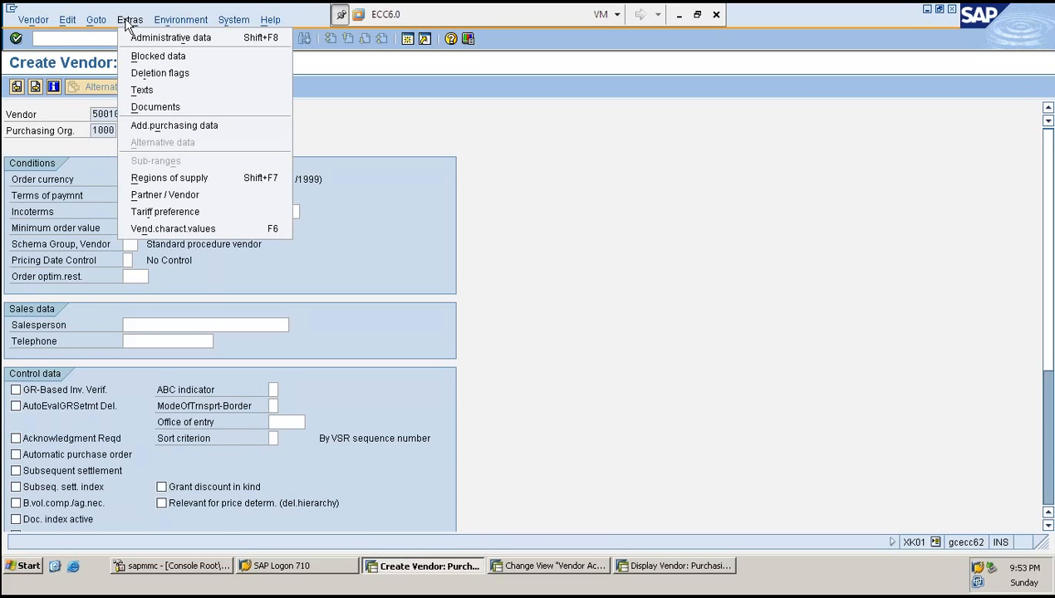
click(161, 132)
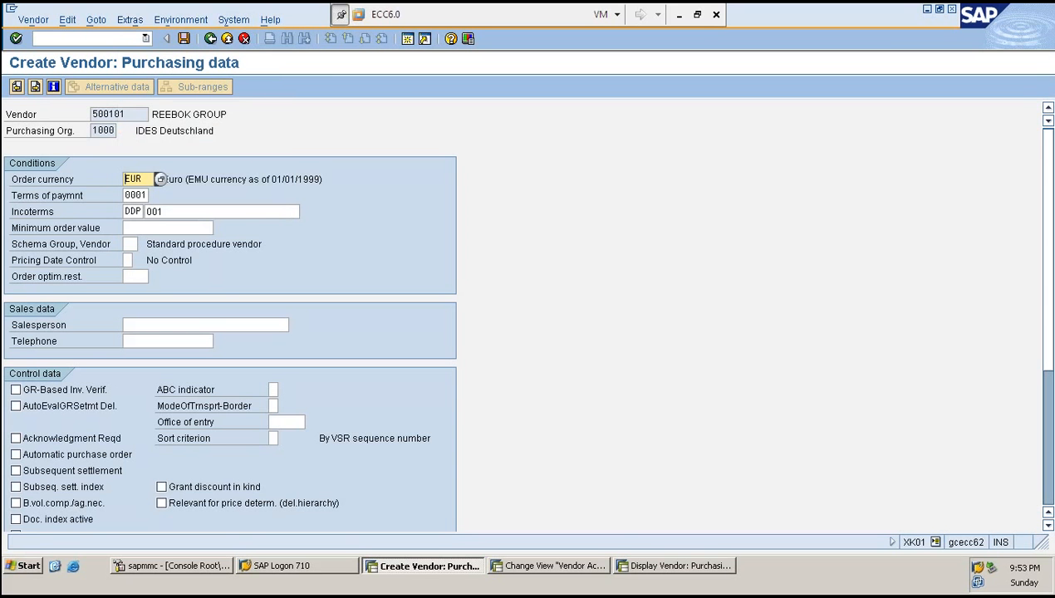
click(131, 20)
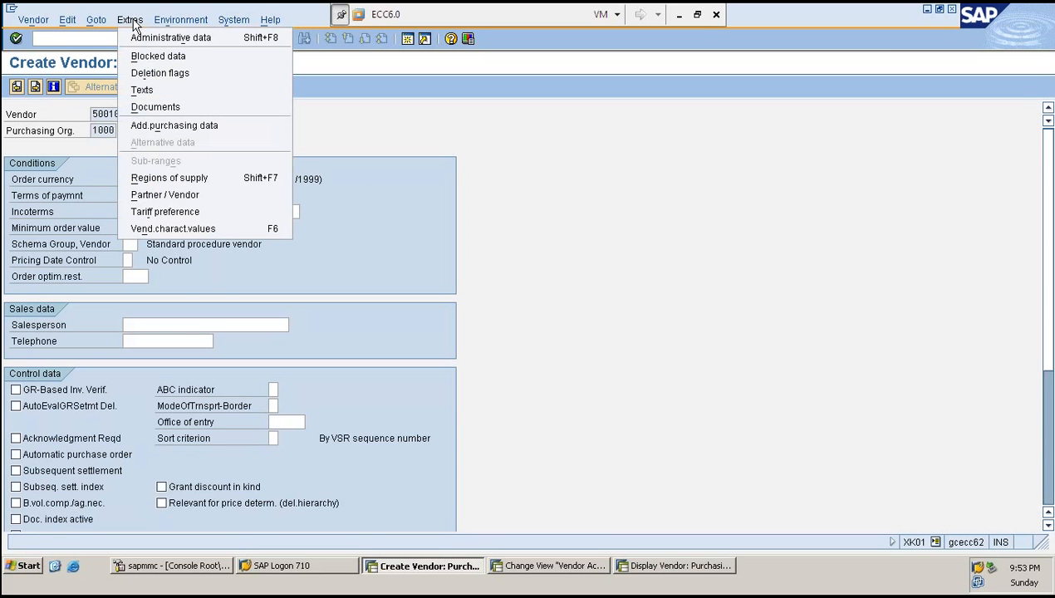
click(162, 133)
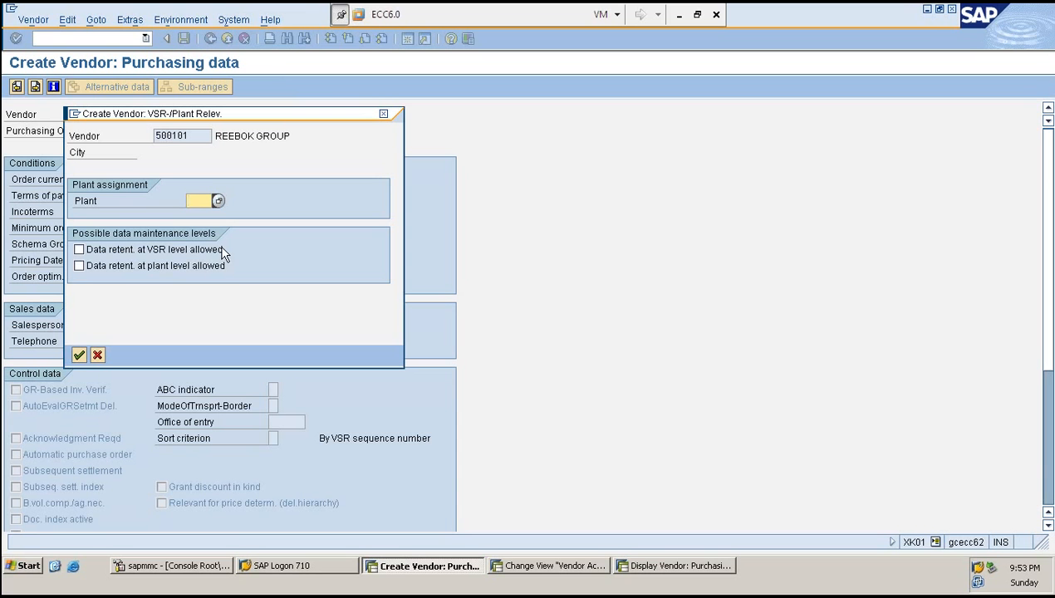
click(79, 250)
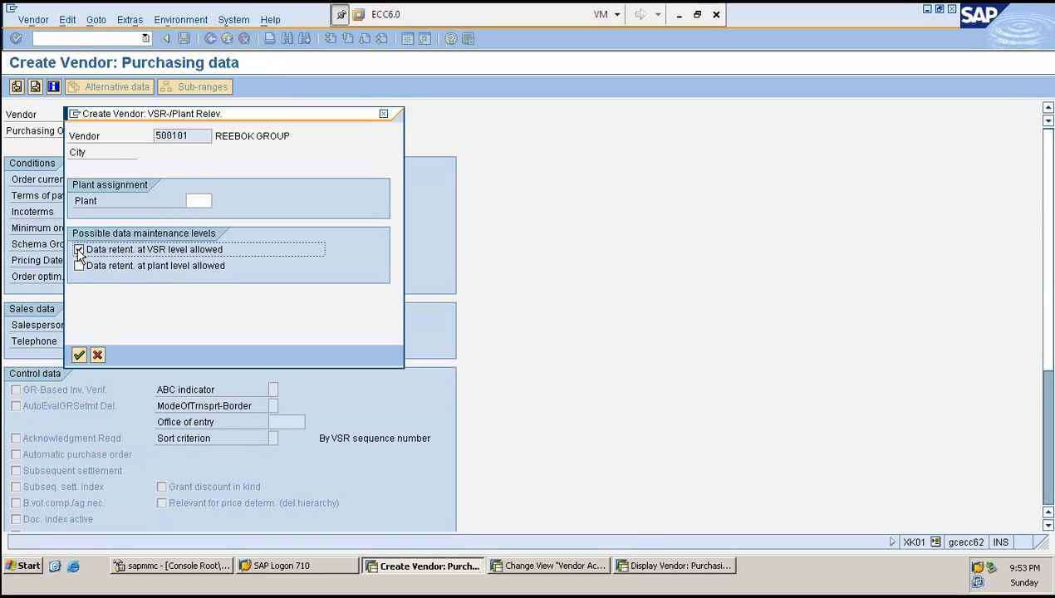
key(Return)
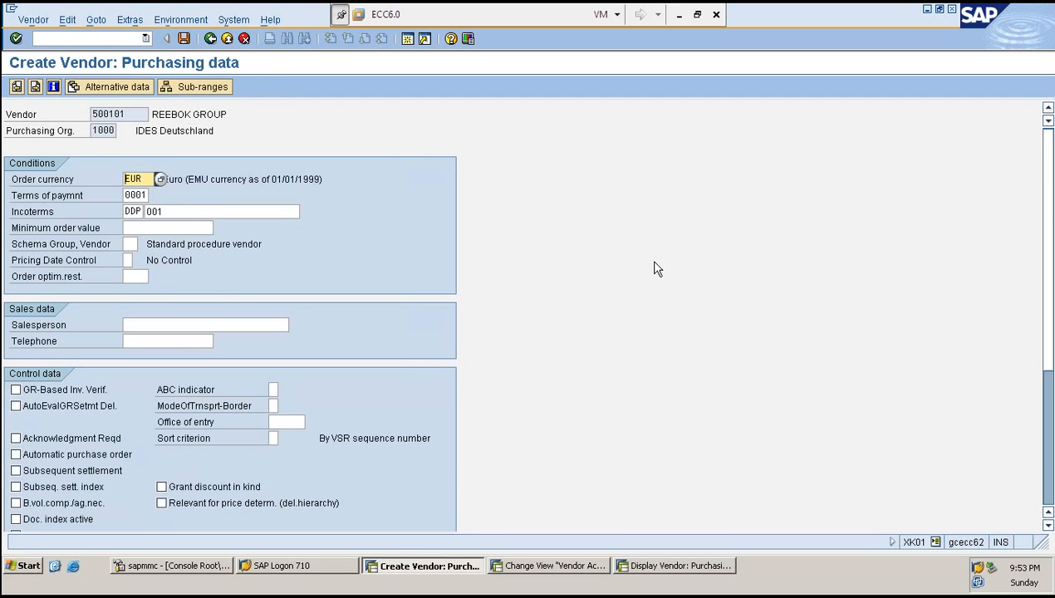
click(200, 87)
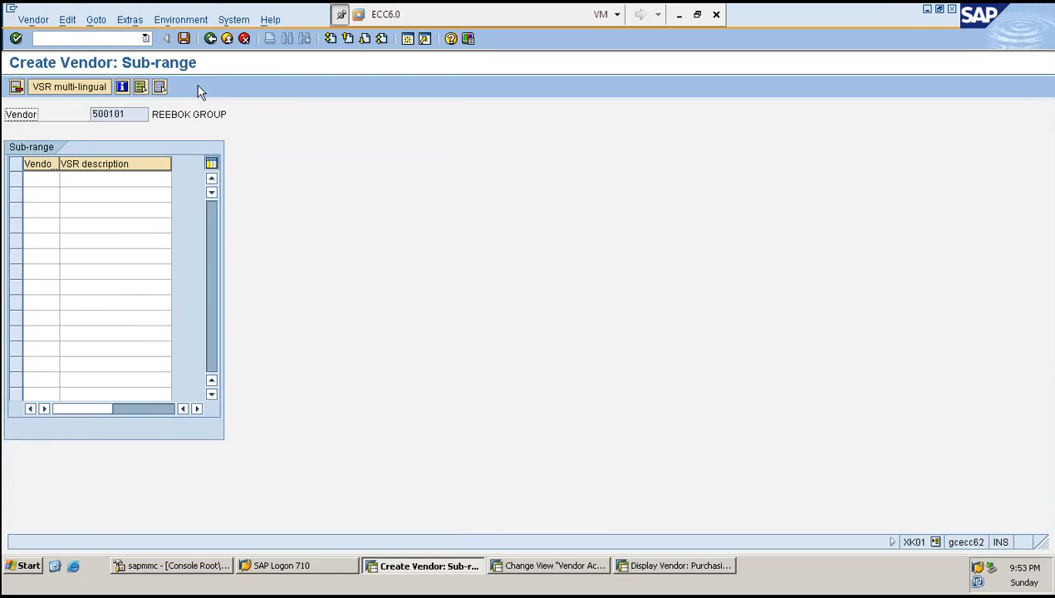
key(F3)
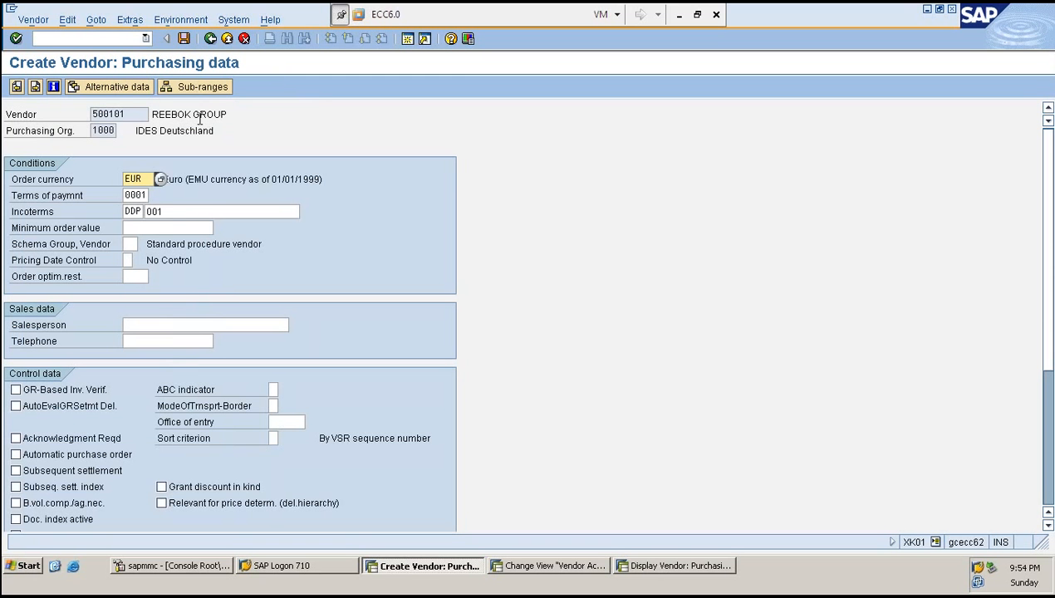
- Restart vendor creation with XK01 for the same vendor number and account group ZRED
click(104, 38)
text(/NX)
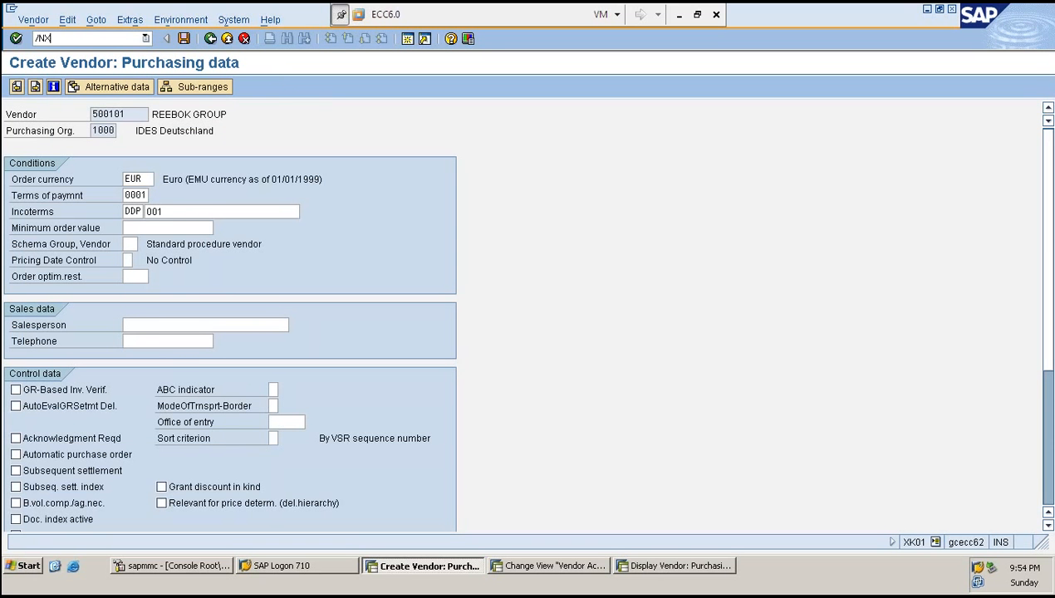
text(K01)
key(Return)
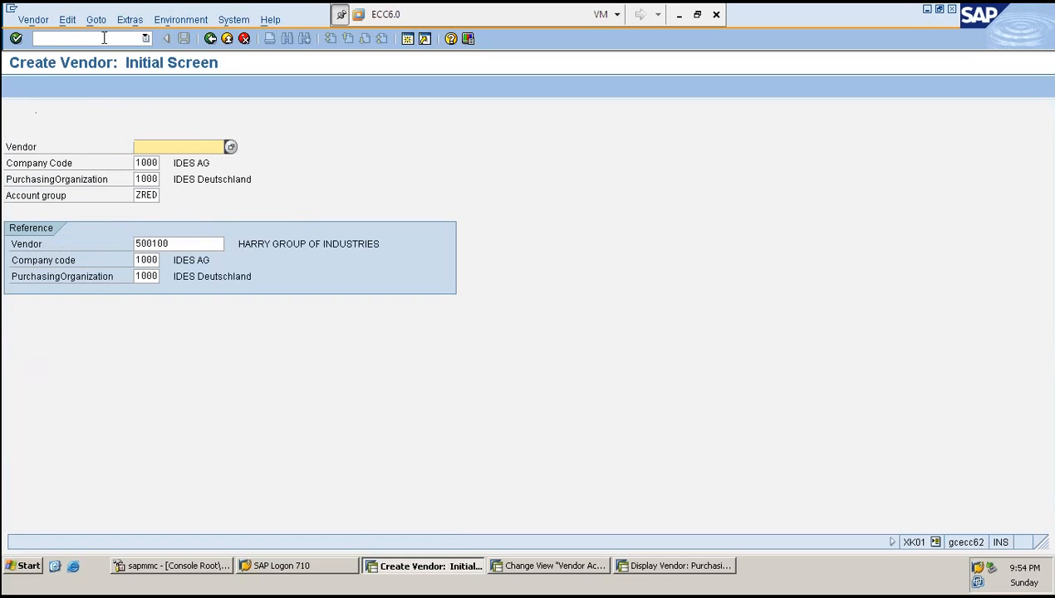
key(BackSpace)
key(Return)
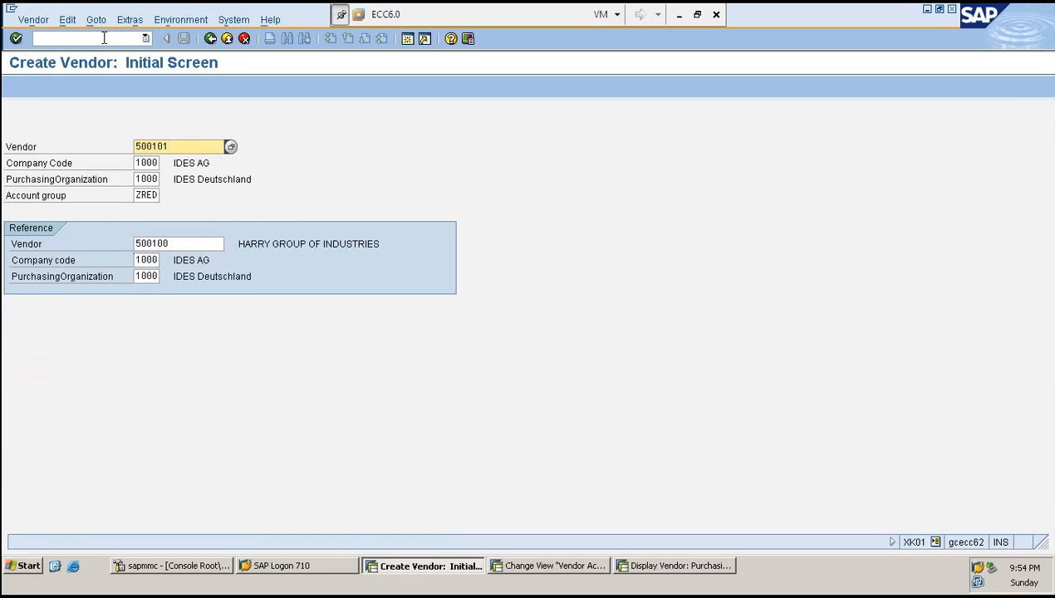
key(Return)
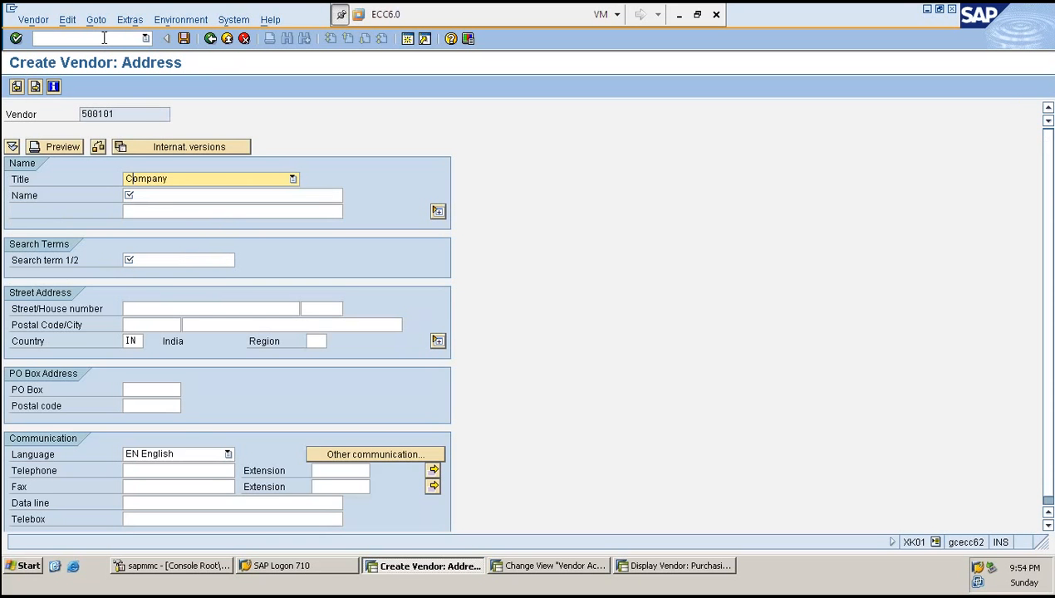
- Fill in the vendor name REEBOK GROUP and search term R on the address screen
key(Tab)
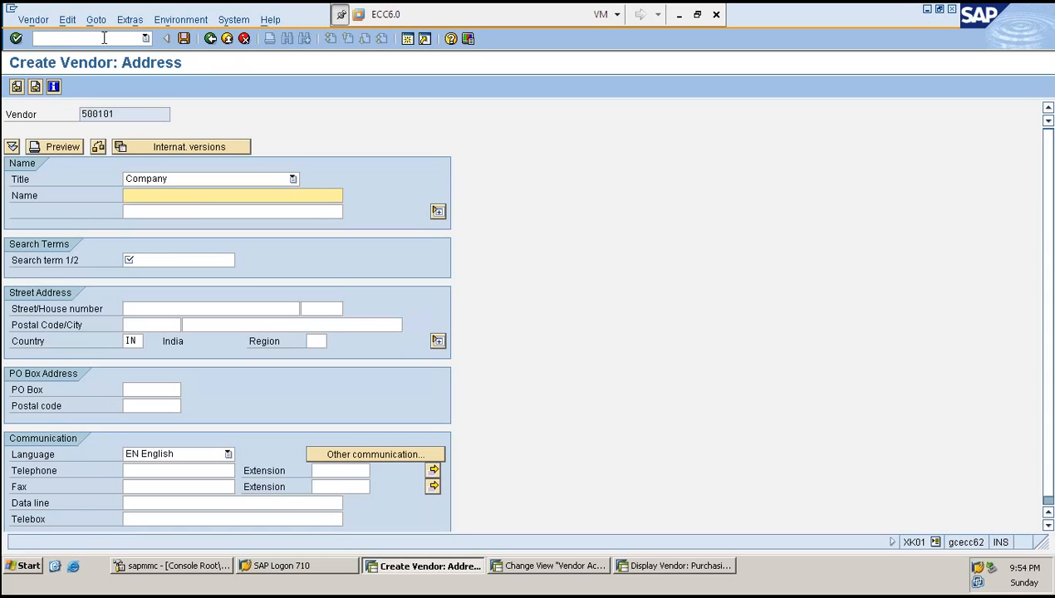
text(R)
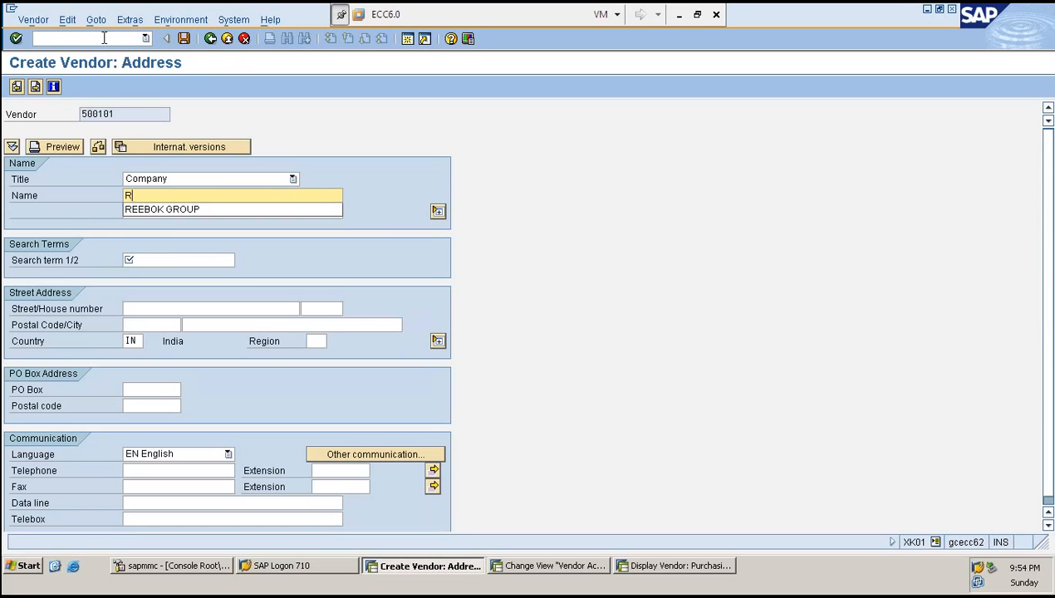
key(Down)
key(Return)
key(Return)
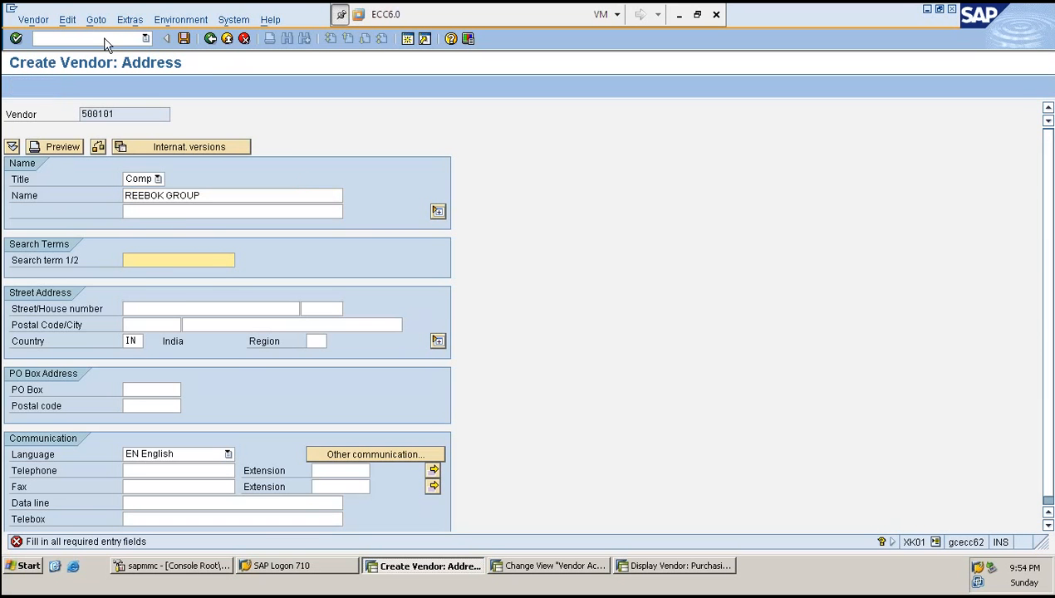
text(R)
key(Return)
key(Return)
key(Return)
key(Return)
key(Return)
key(Return)
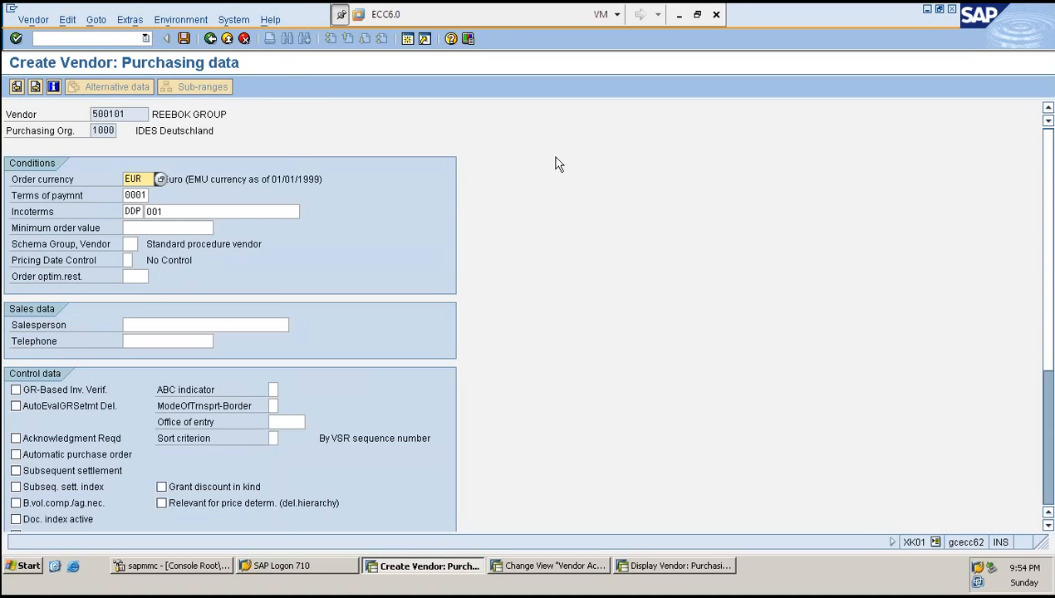
- Add purchasing data with data retention allowed at VSR level
click(133, 23)
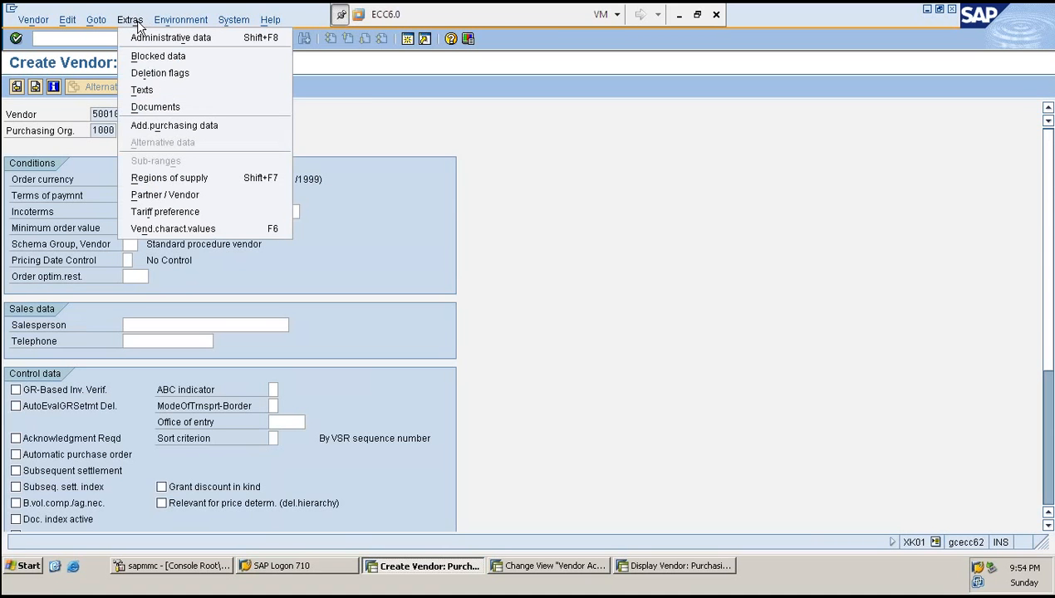
click(176, 127)
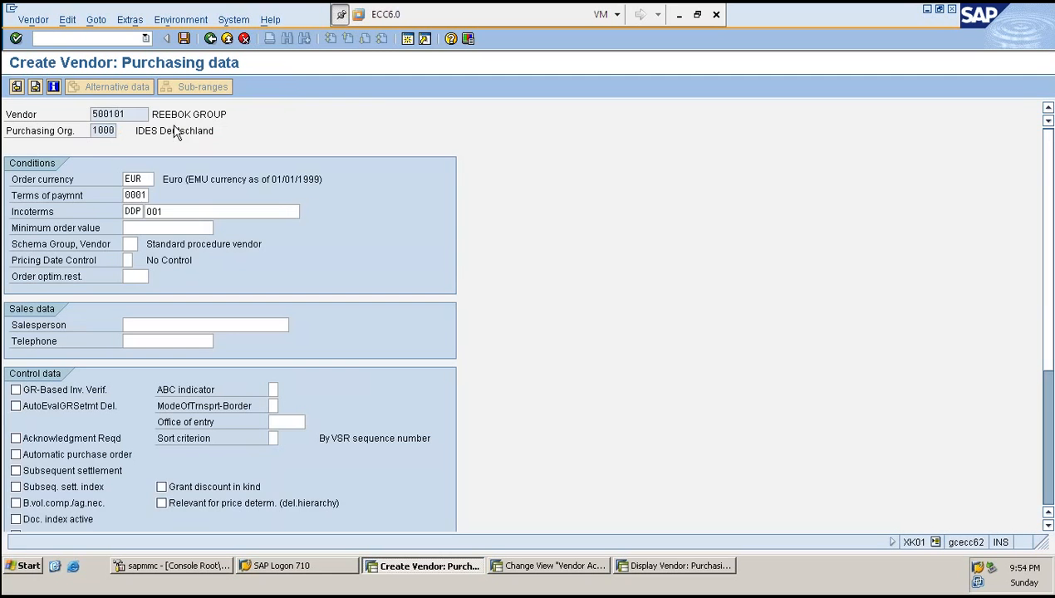
click(81, 250)
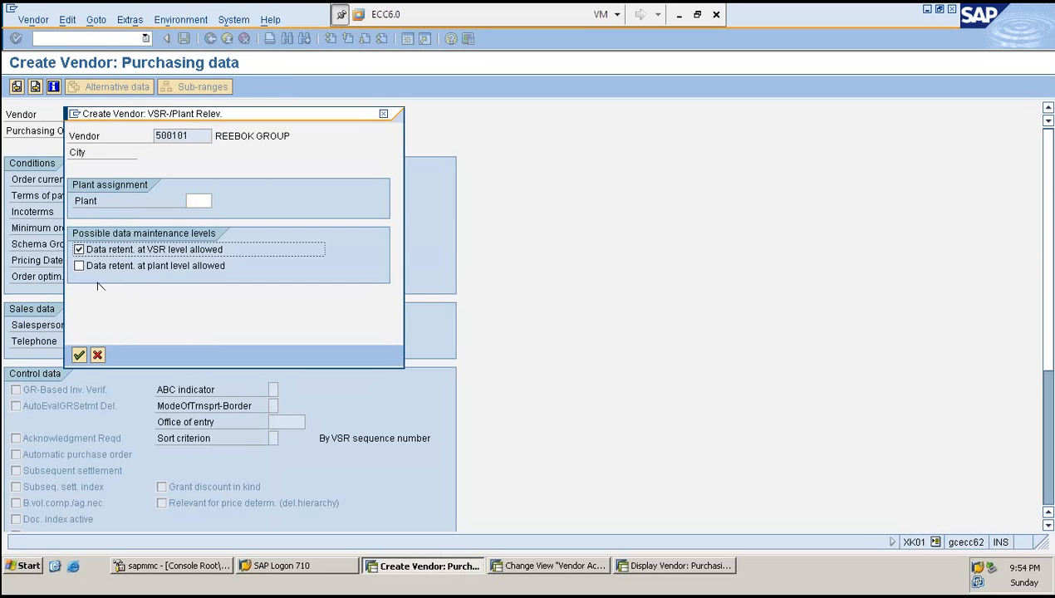
click(79, 356)
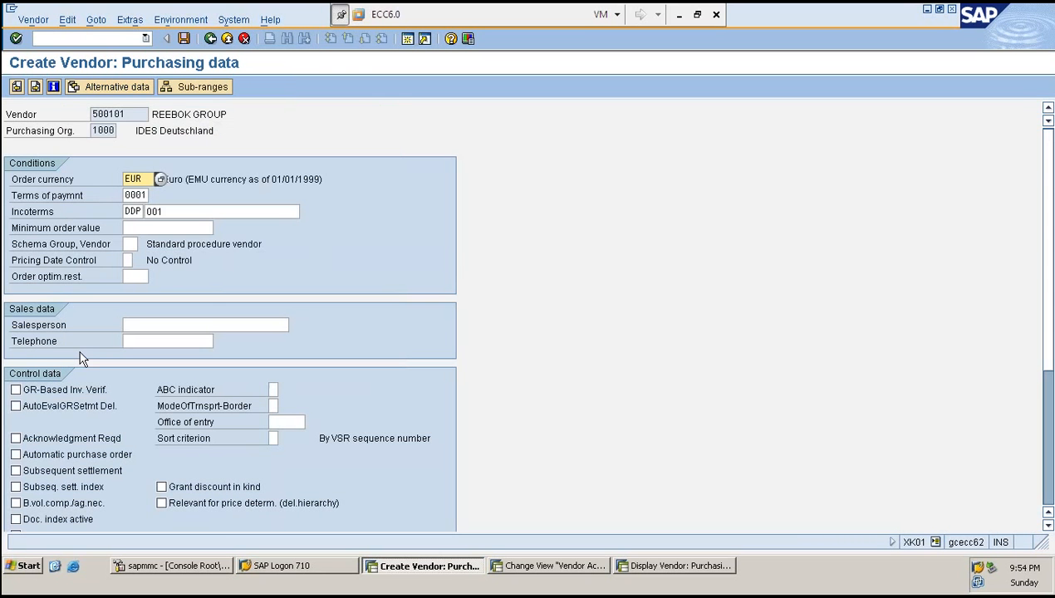
- Open the vendor sub-range table
click(189, 88)
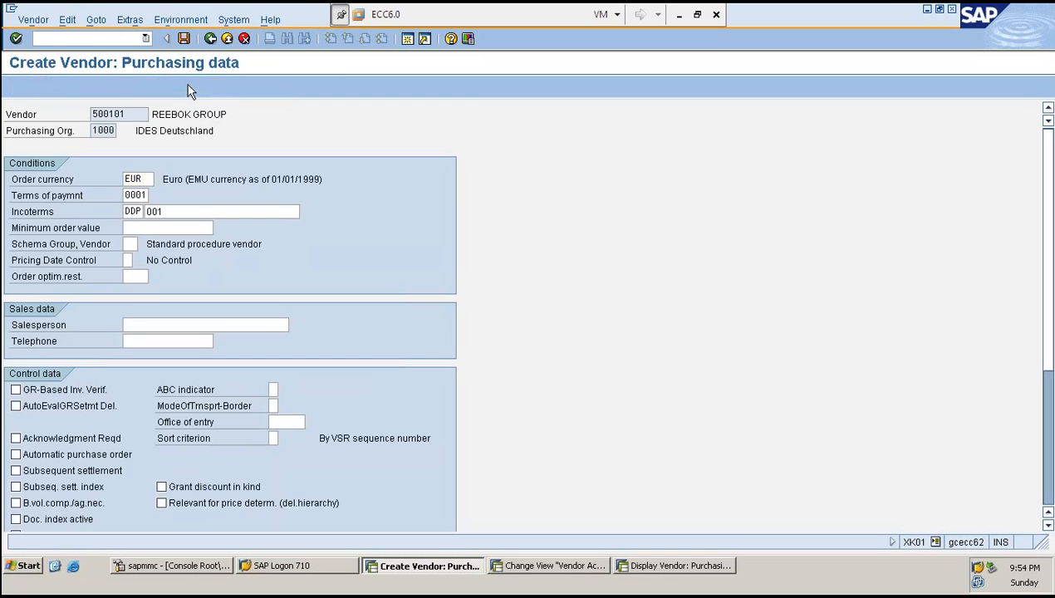
key(F3)
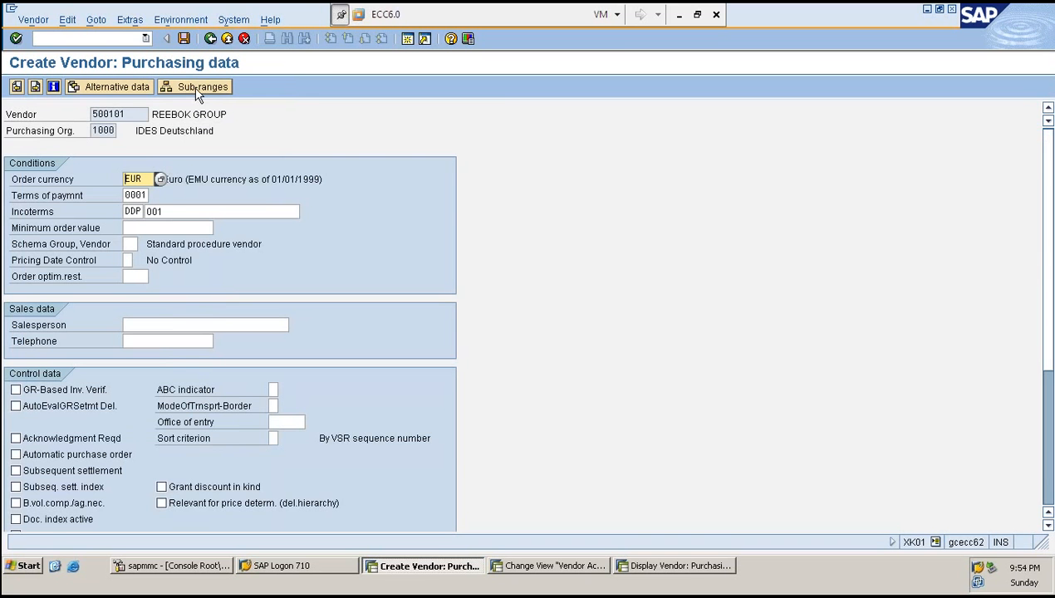
click(193, 89)
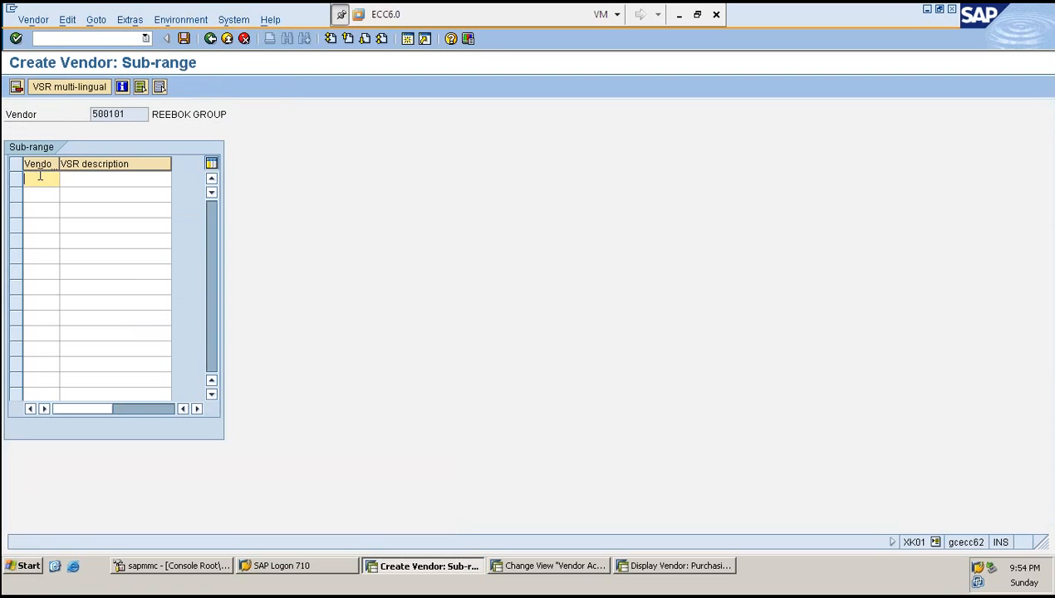
- Copy the vendor number into the first two rows of the sub-range table
drag(130, 115, 89, 114)
key(ctrl+c)
click(42, 182)
key(ctrl+v)
click(43, 193)
key(ctrl+v)
- Describe the two sub-ranges as REEBOK SHOES and REEBOK BELTS, and save the new vendor
click(83, 179)
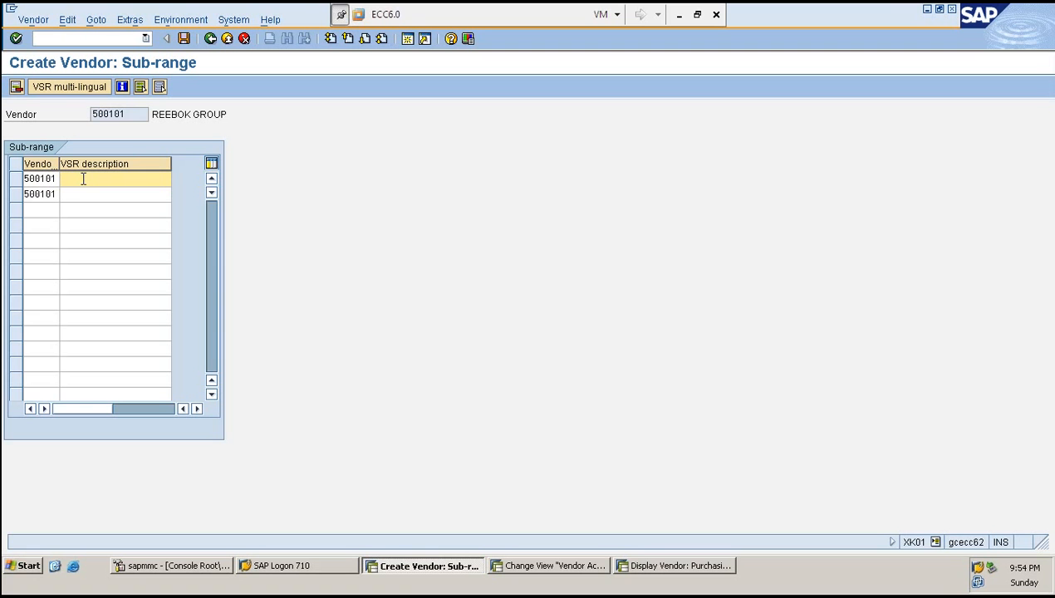
text(REEBOK SHOES)
key(Down)
text(REEBOK )
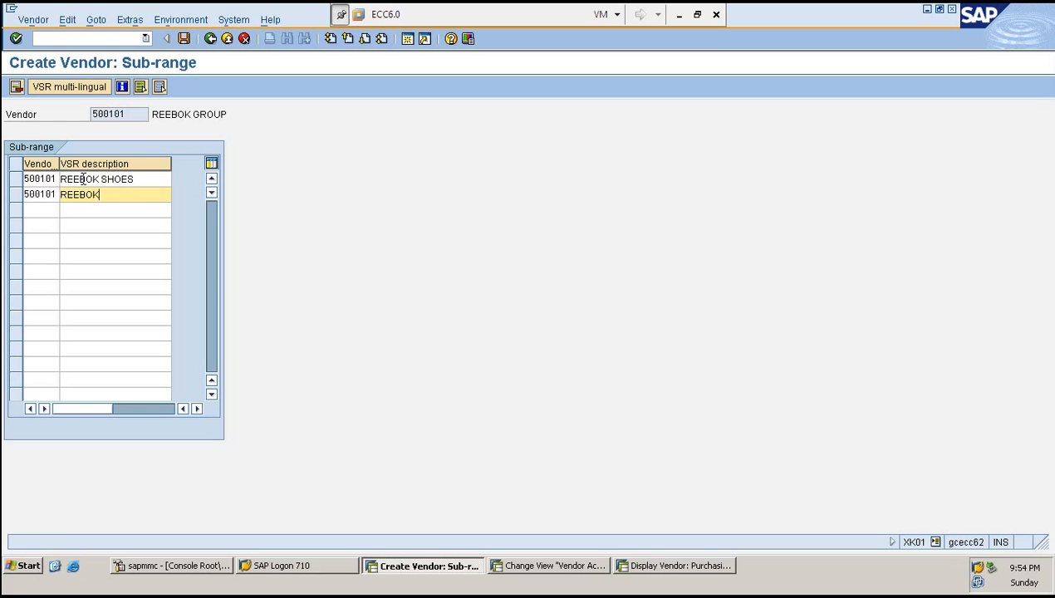
text(BELTS)
key(Return)
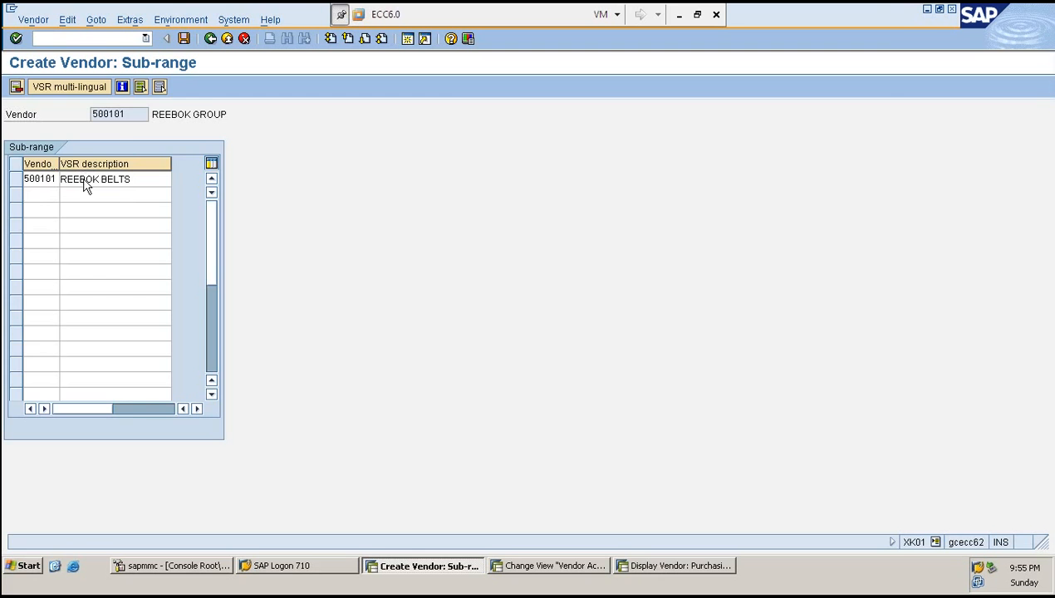
key(ctrl+s)
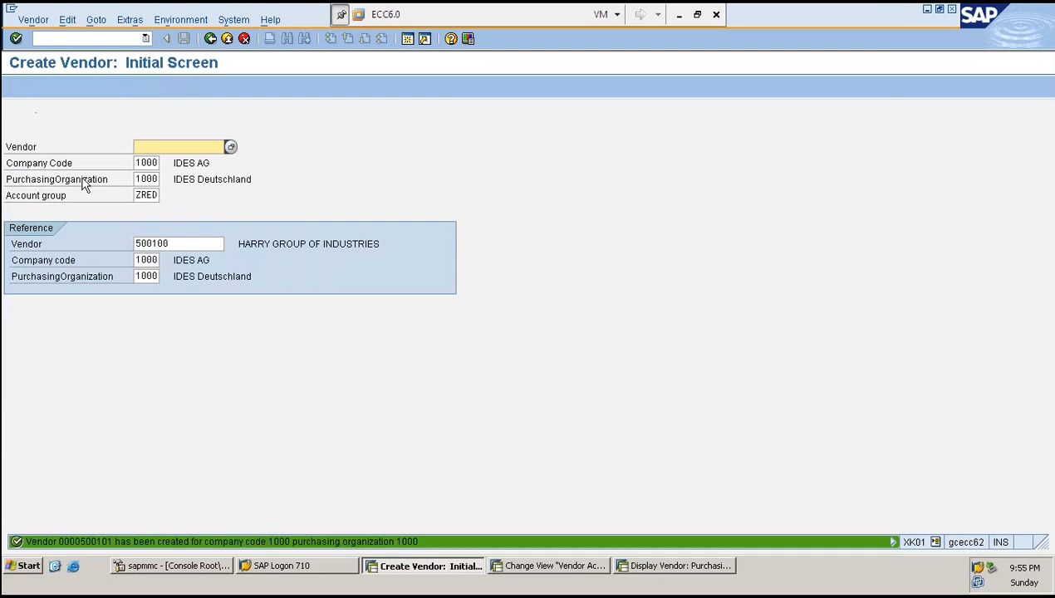
- Run transaction XK02 to change vendor 500101's purchasing data
click(94, 40)
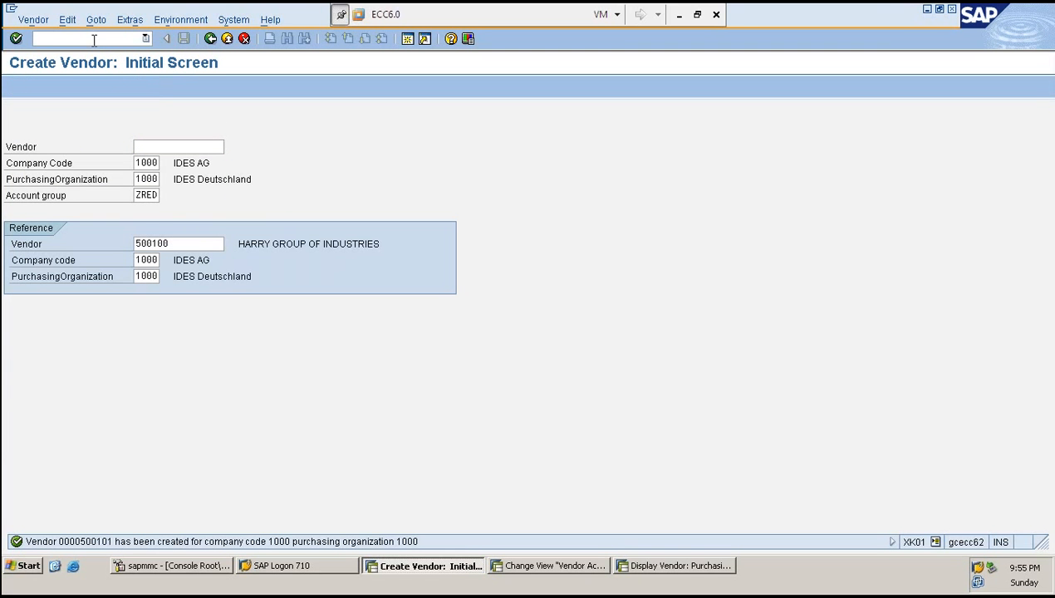
text(/NXK02)
key(Return)
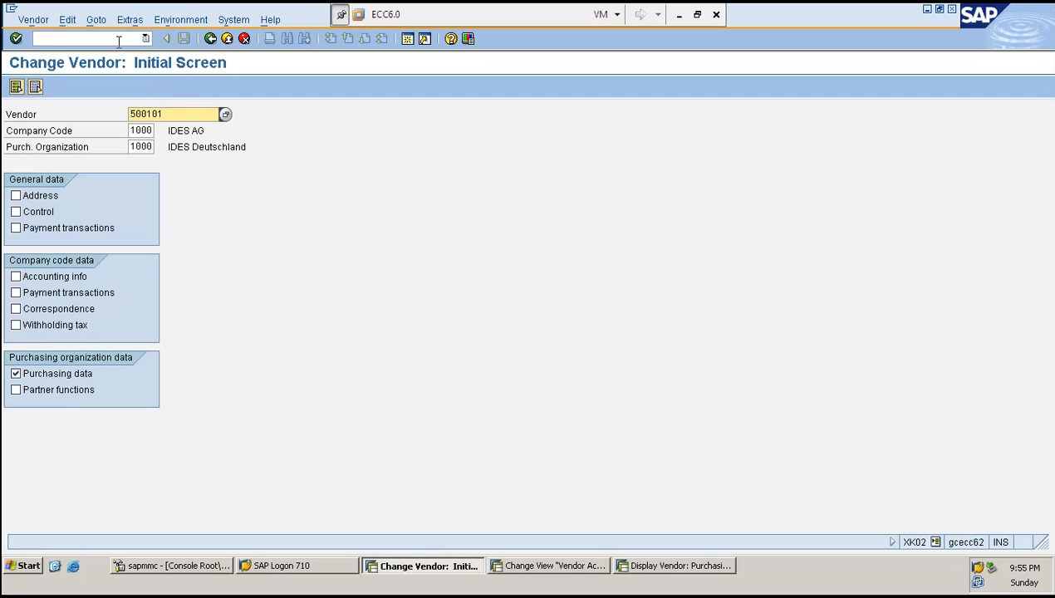
key(Return)
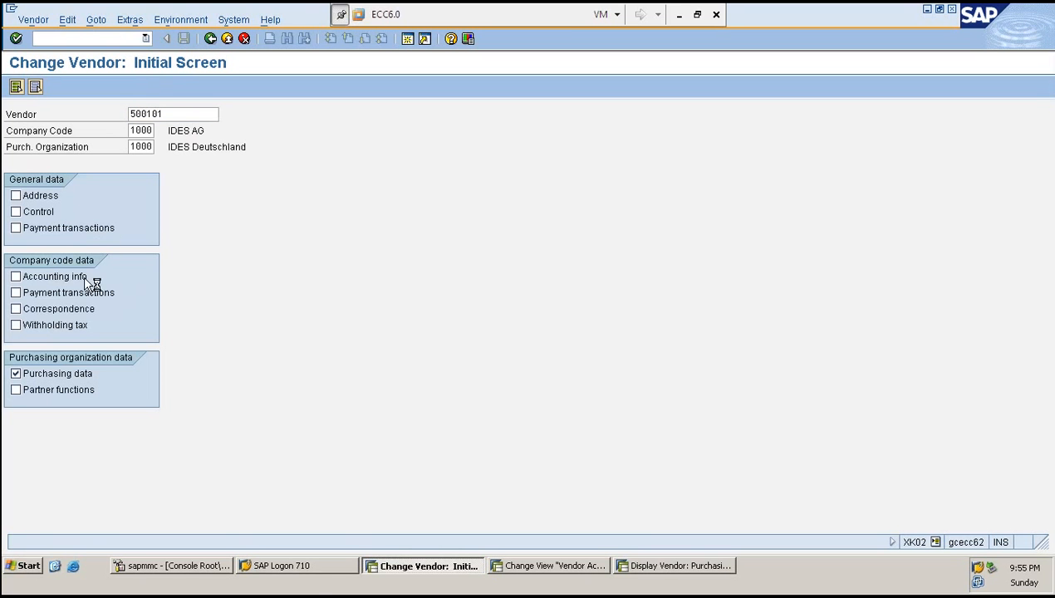
- Switch to SAP Management Console and refresh the ABAP work process table repeatedly
click(174, 566)
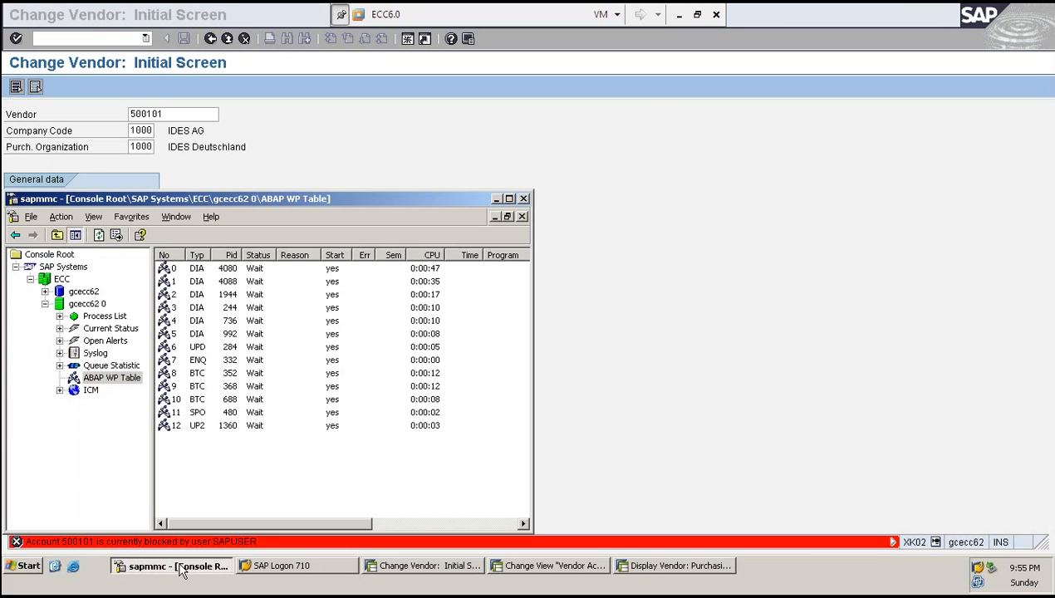
click(98, 235)
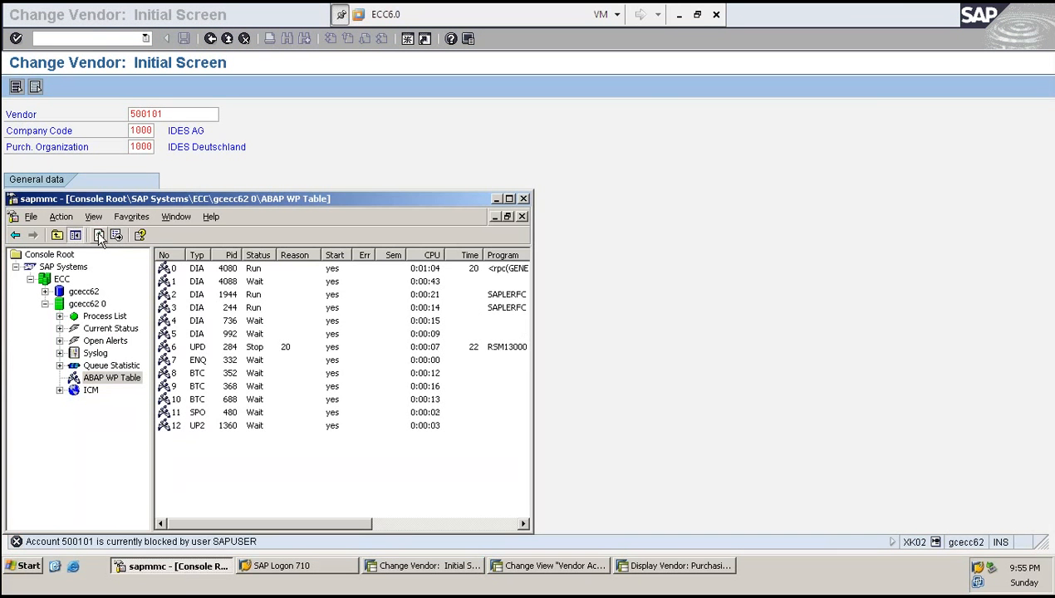
click(99, 236)
click(100, 235)
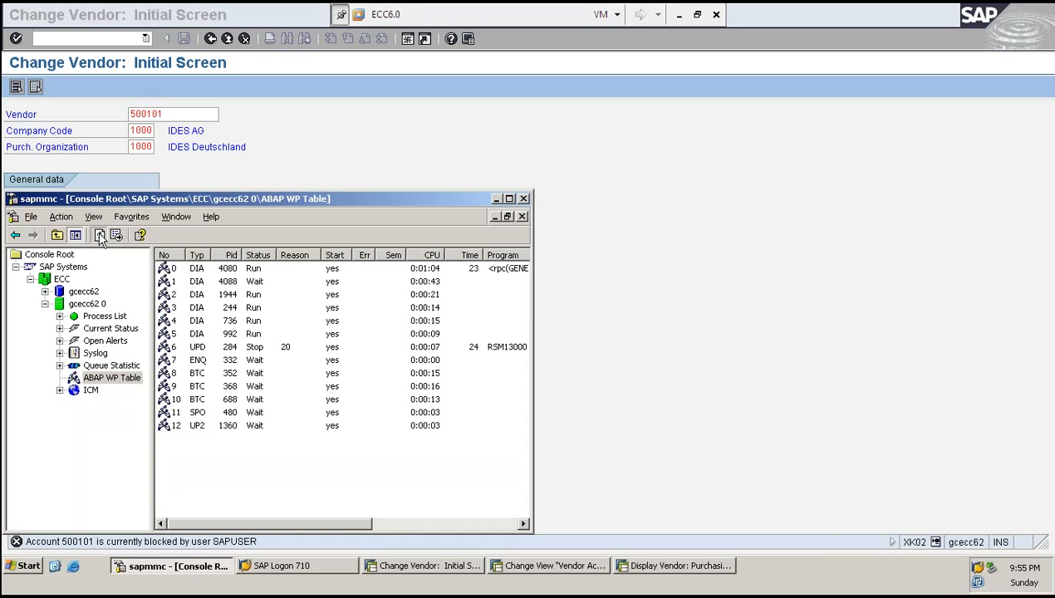
click(99, 236)
click(100, 236)
click(100, 235)
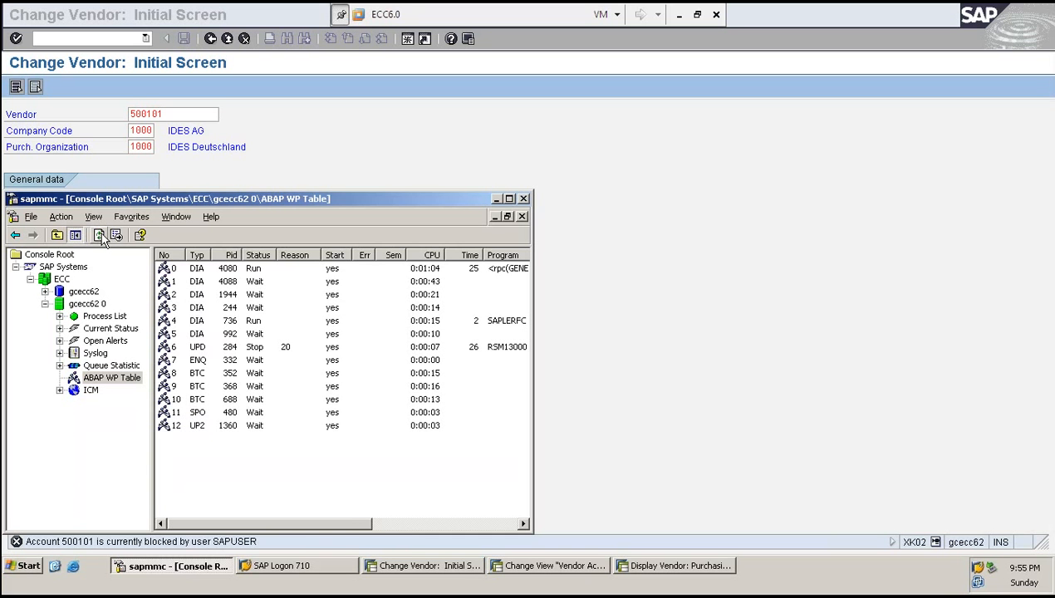
click(100, 235)
click(100, 236)
click(100, 236)
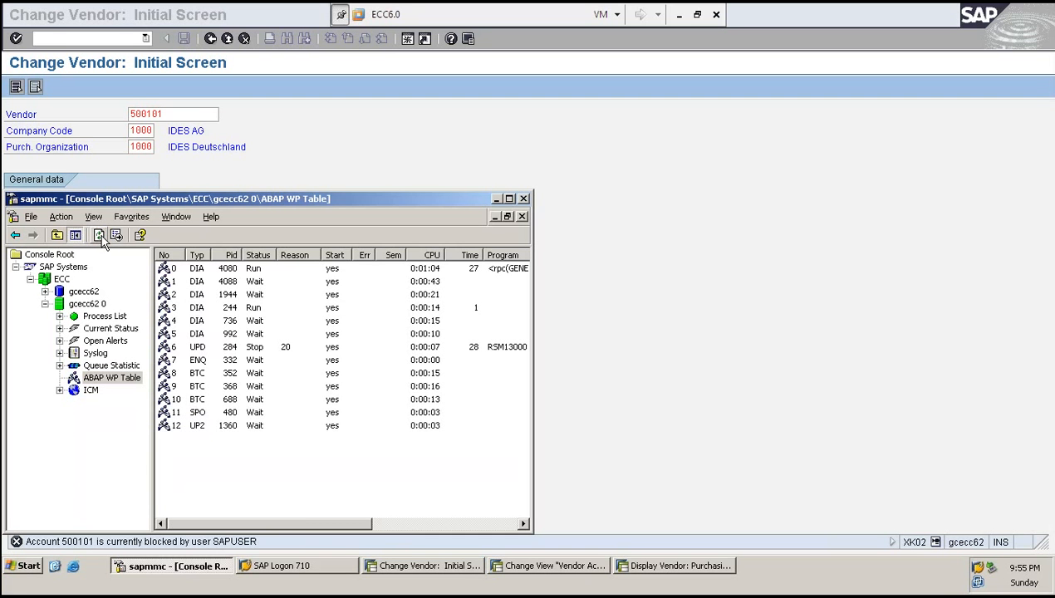
click(100, 236)
click(100, 236)
click(99, 236)
click(100, 235)
click(100, 236)
click(99, 236)
click(100, 235)
click(100, 236)
click(100, 236)
click(99, 236)
click(99, 236)
click(98, 236)
click(99, 235)
click(99, 236)
click(99, 236)
click(100, 237)
click(100, 237)
click(100, 237)
click(98, 236)
click(99, 236)
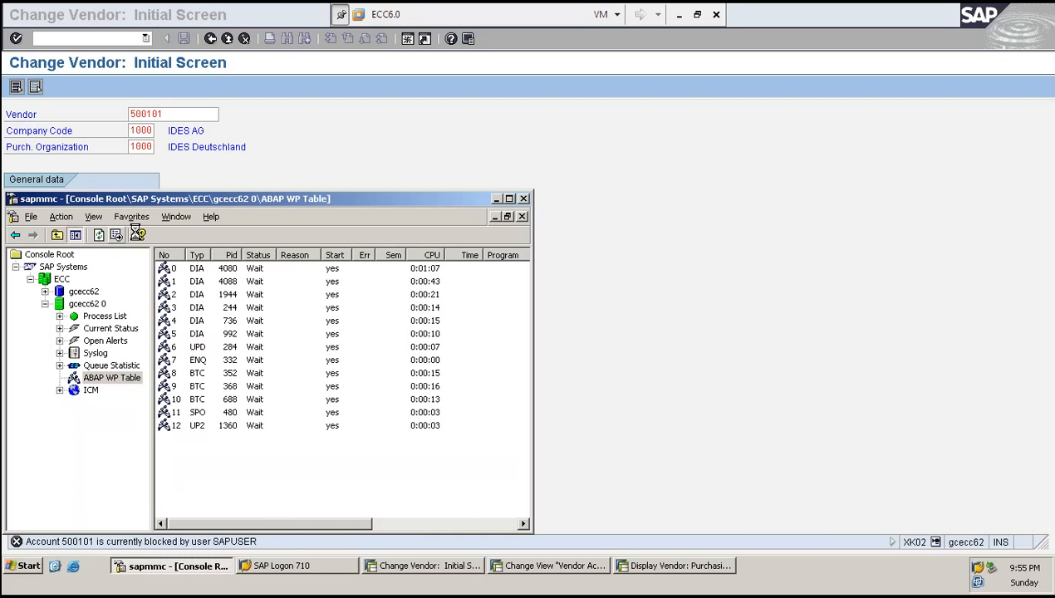
- Return to the vendor's purchasing data and view the sub-range's multilingual names
click(763, 225)
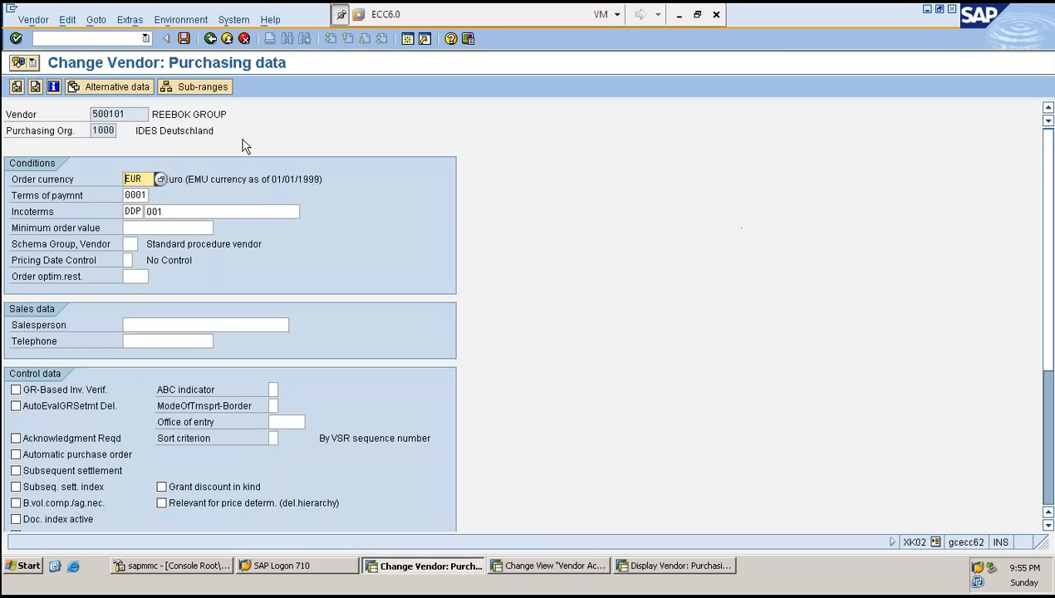
click(187, 89)
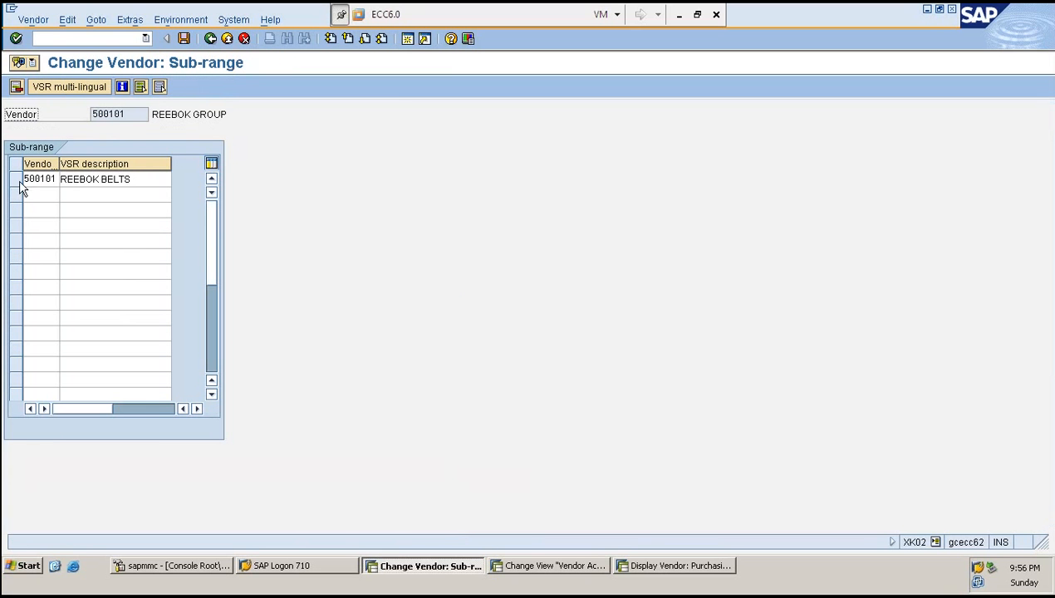
click(18, 182)
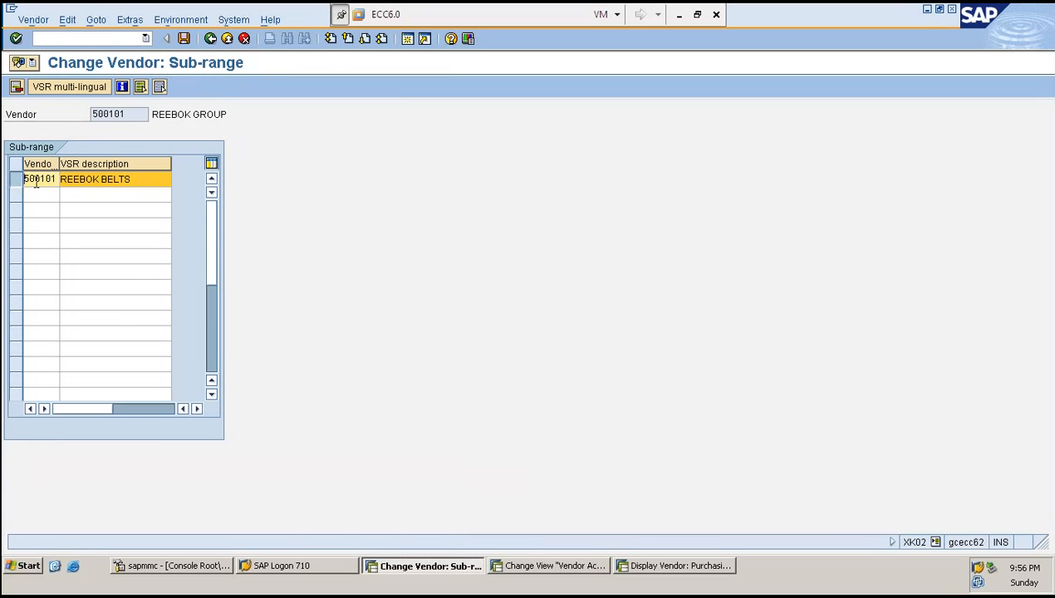
double_click(46, 181)
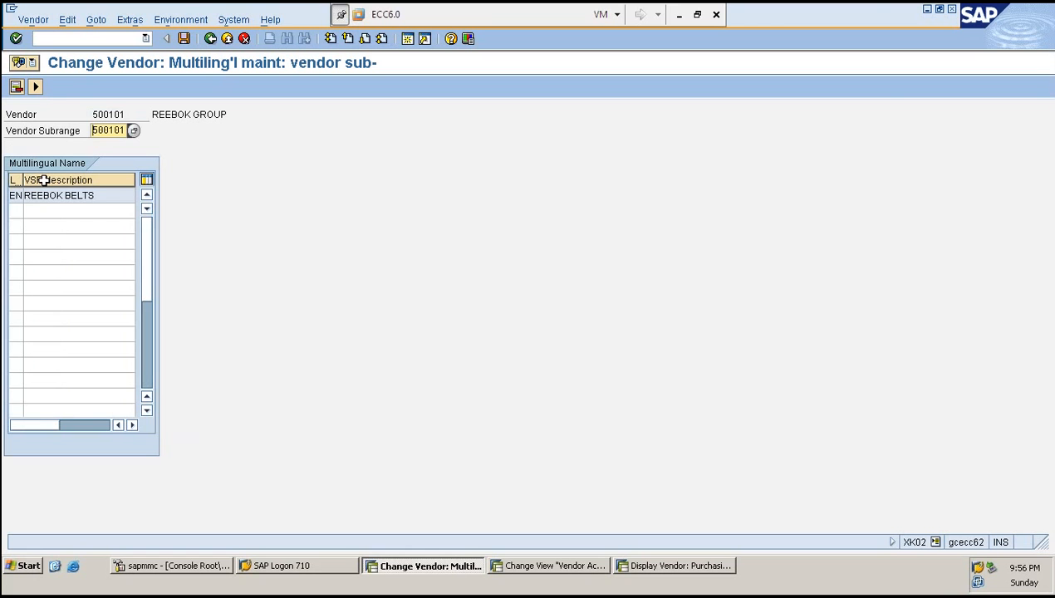
double_click(46, 197)
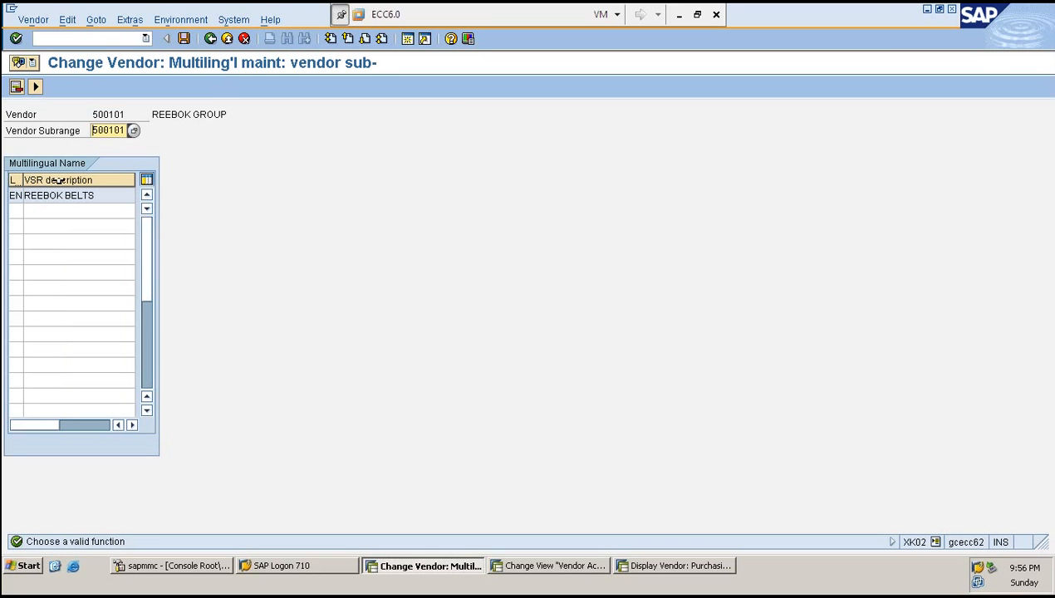
click(38, 86)
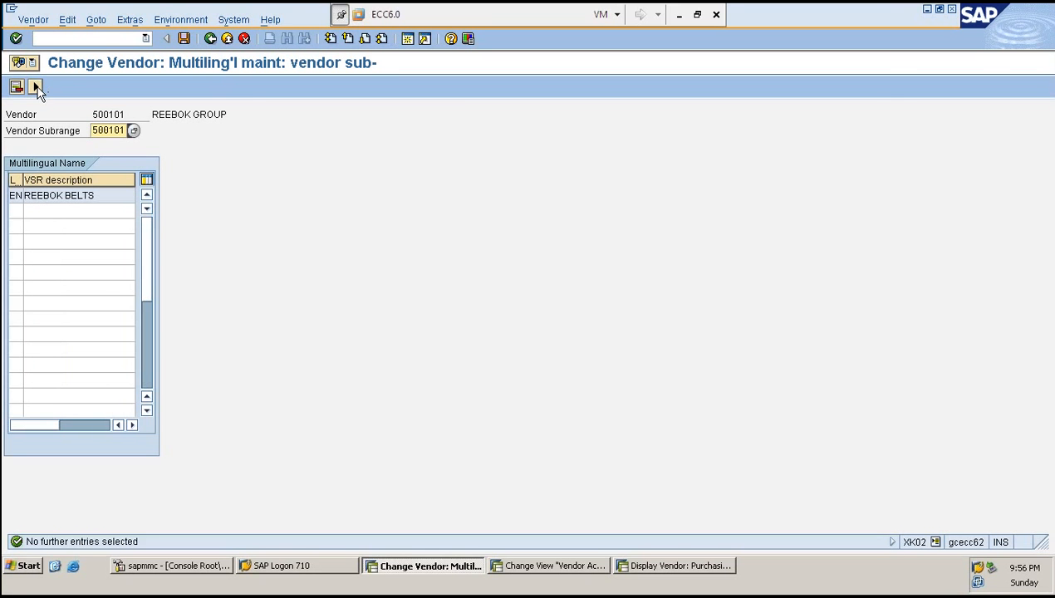
double_click(58, 199)
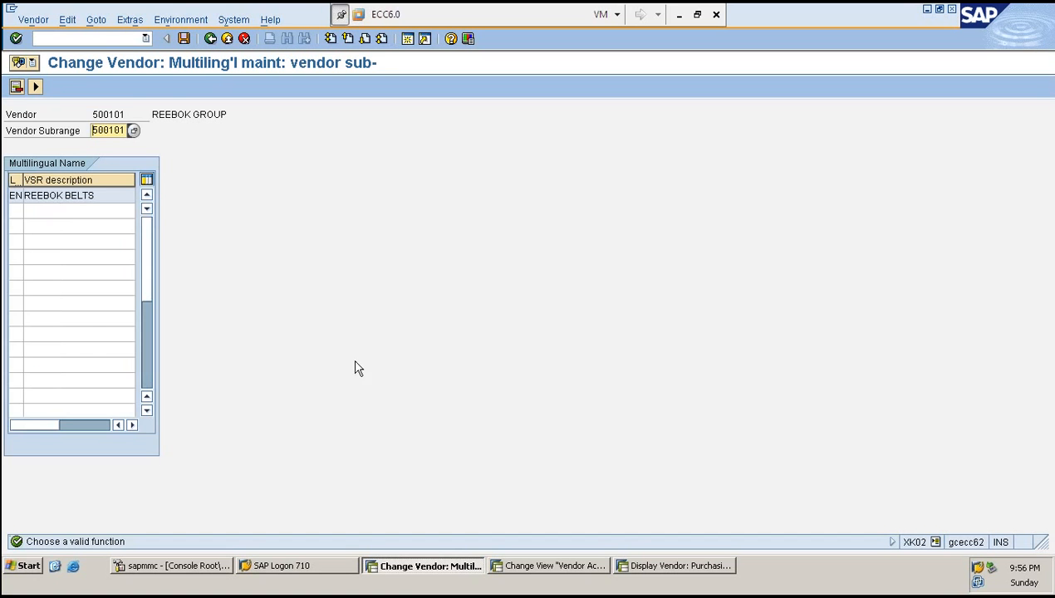
key(F3)
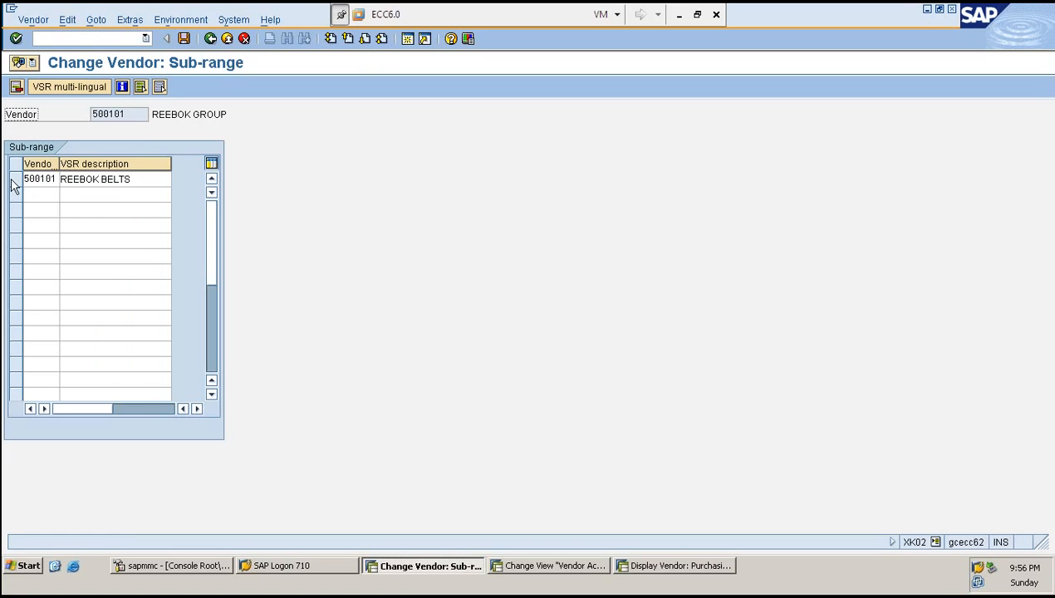
- Reopen the sub-range's multilingual descriptions and scroll the sub-range table sideways
click(13, 179)
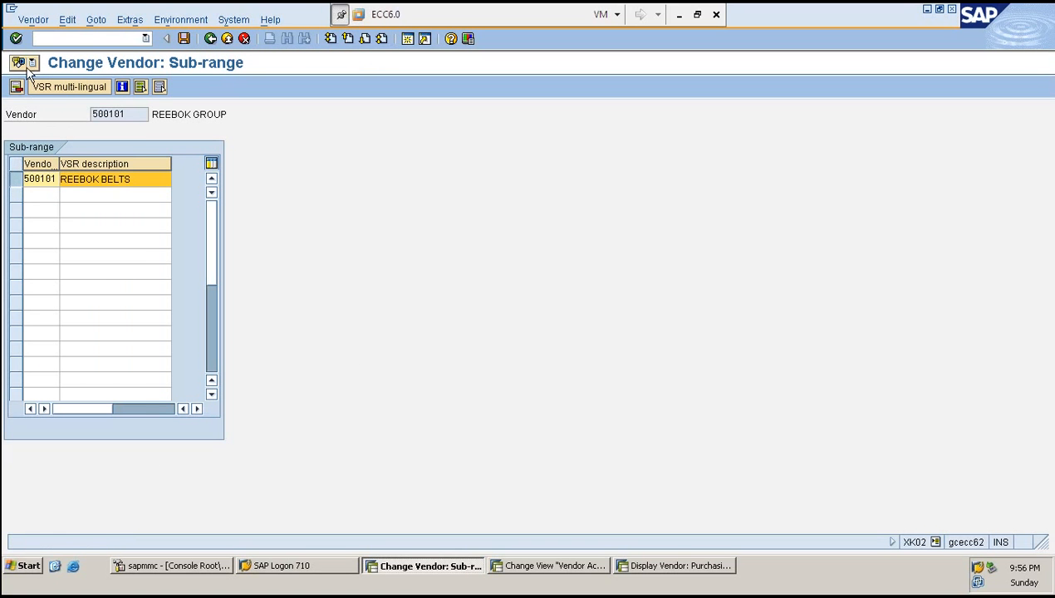
click(37, 88)
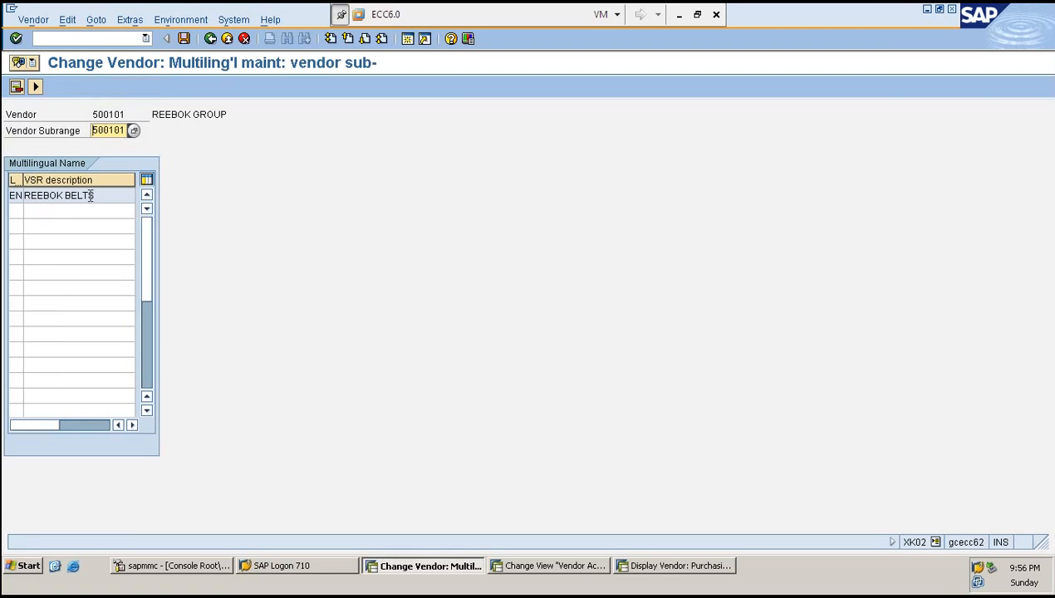
double_click(90, 196)
key(F3)
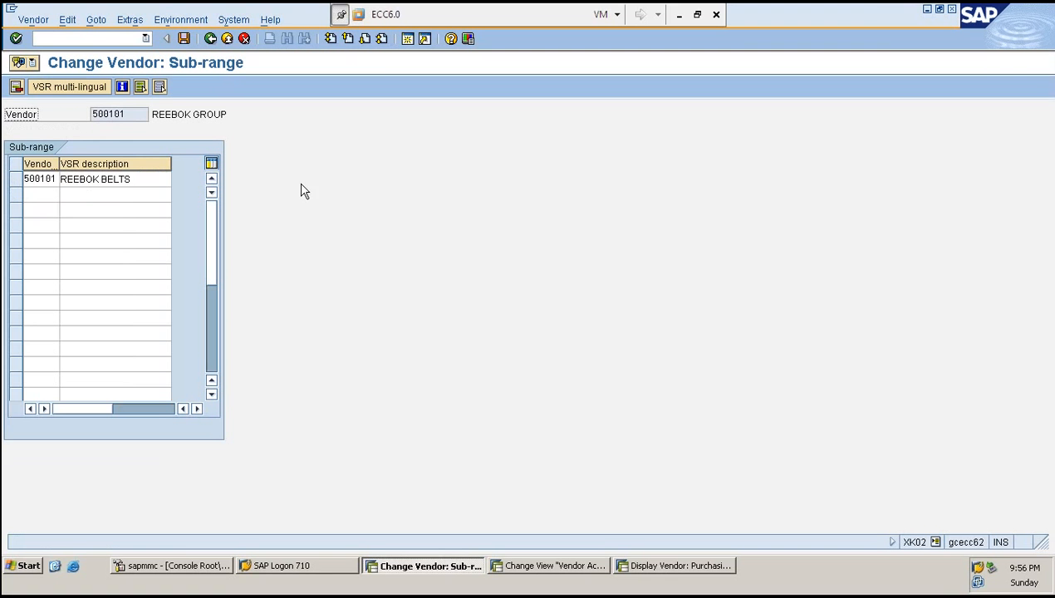
click(164, 410)
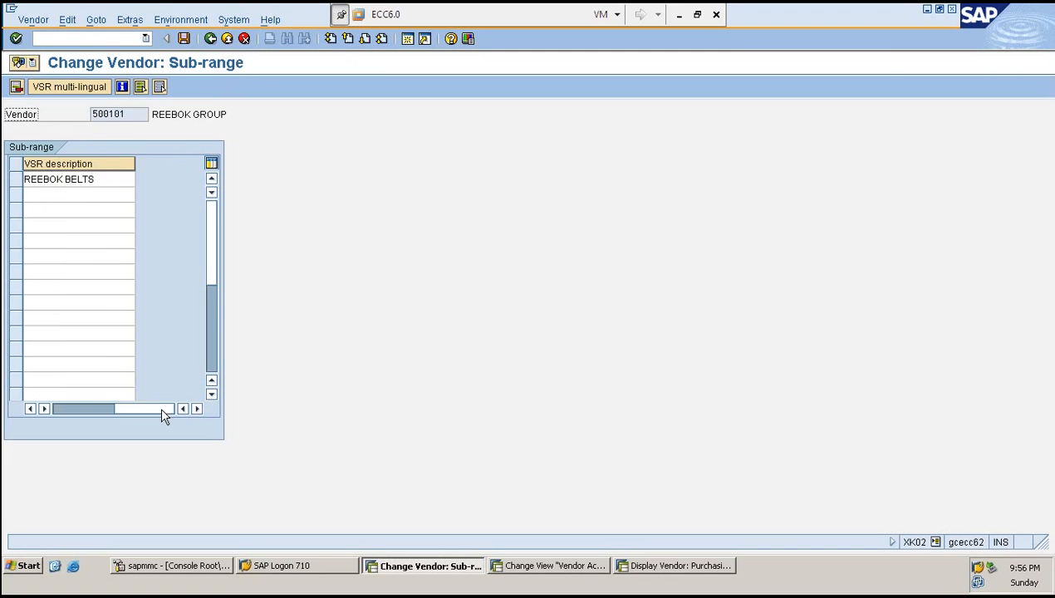
drag(162, 411, 59, 409)
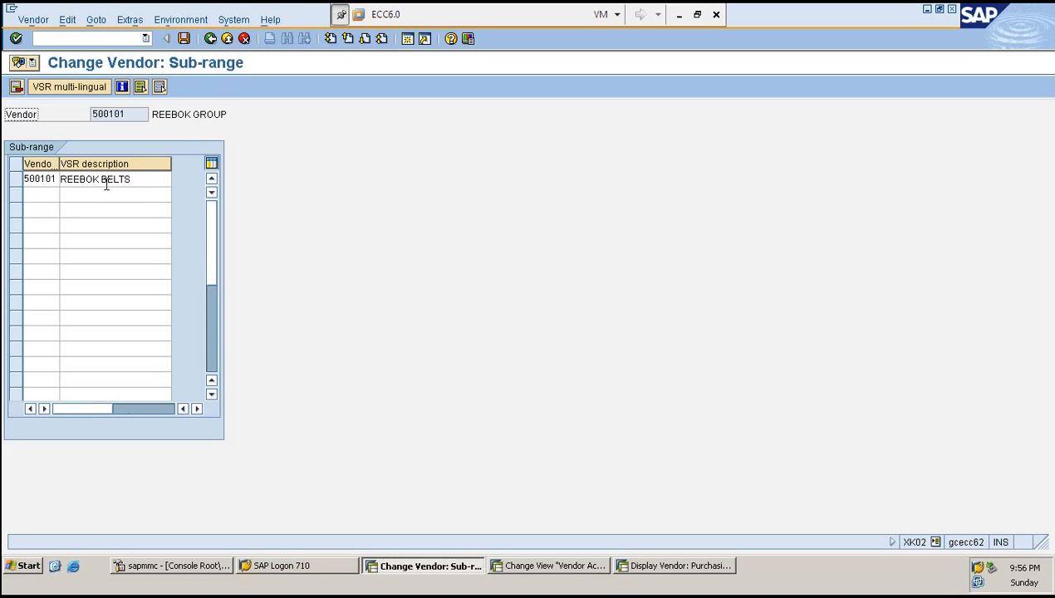
- Open the sub-range's multilingual names through the menu, then leave the vendor without saving
click(15, 181)
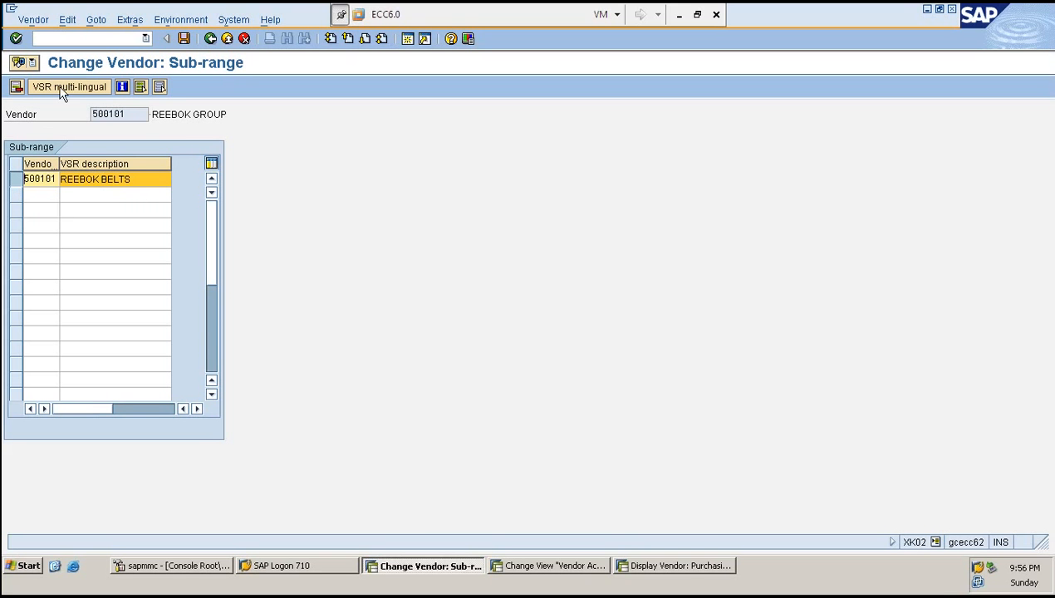
click(131, 21)
click(167, 214)
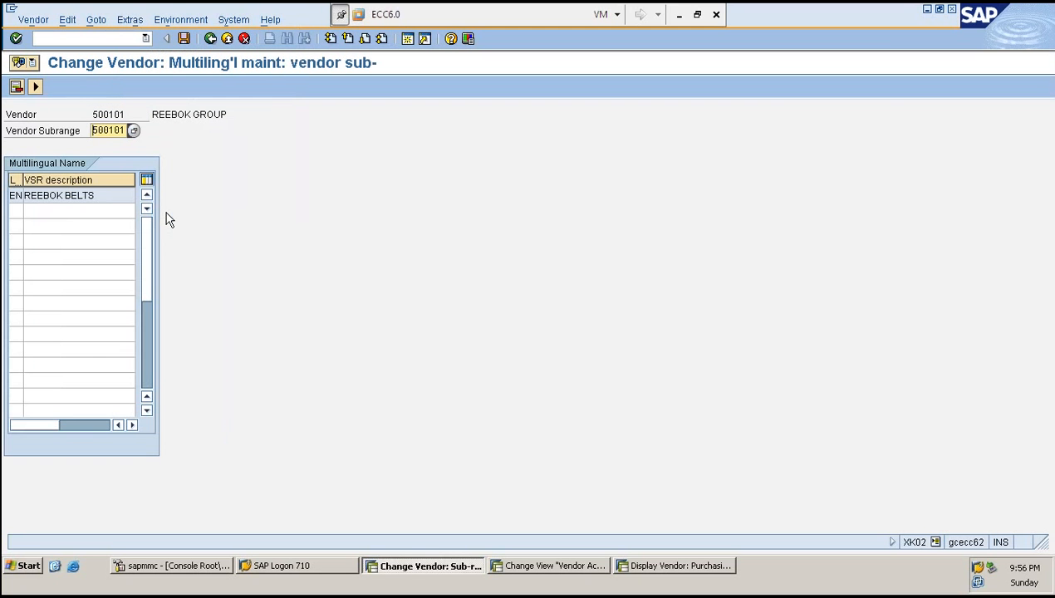
double_click(104, 195)
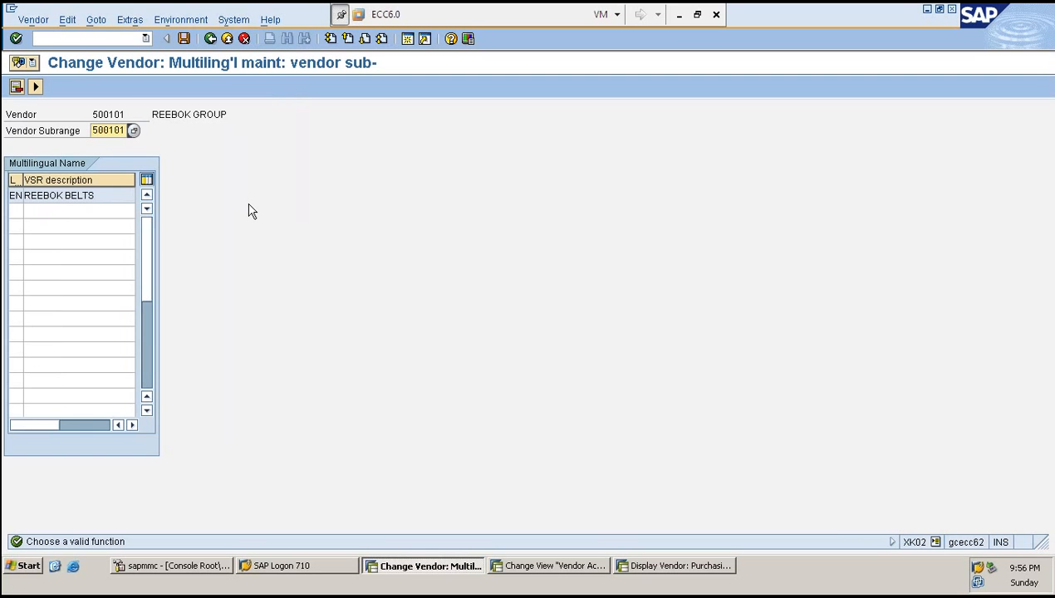
key(F3)
key(F3)
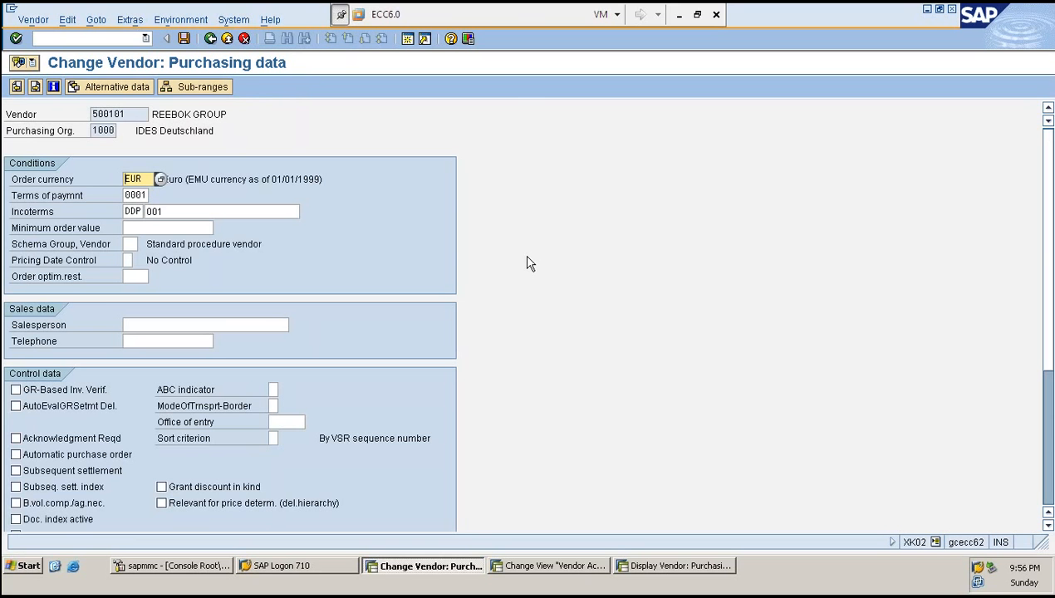
key(F3)
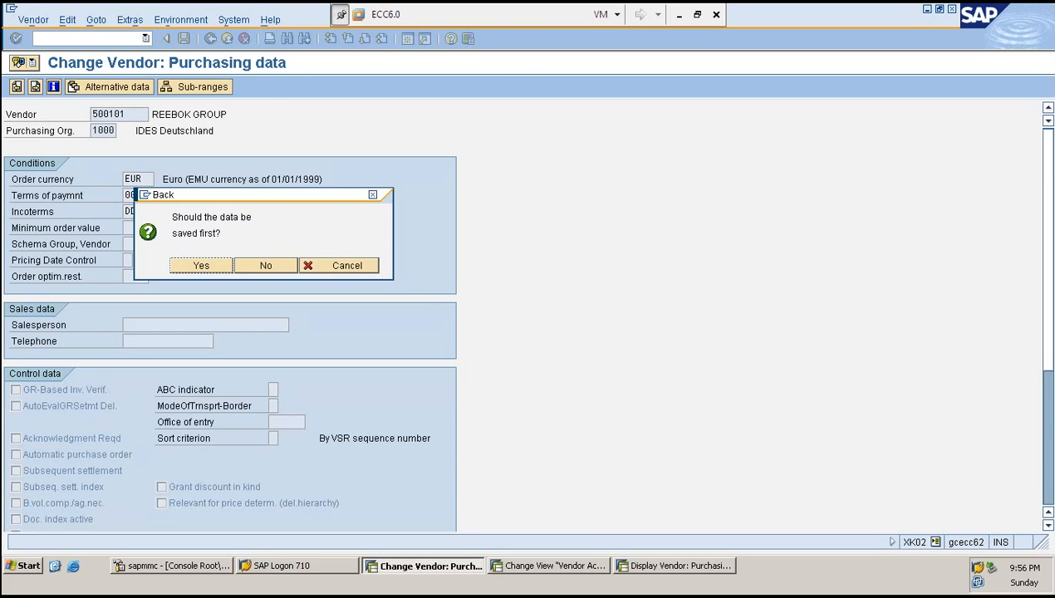
click(267, 266)
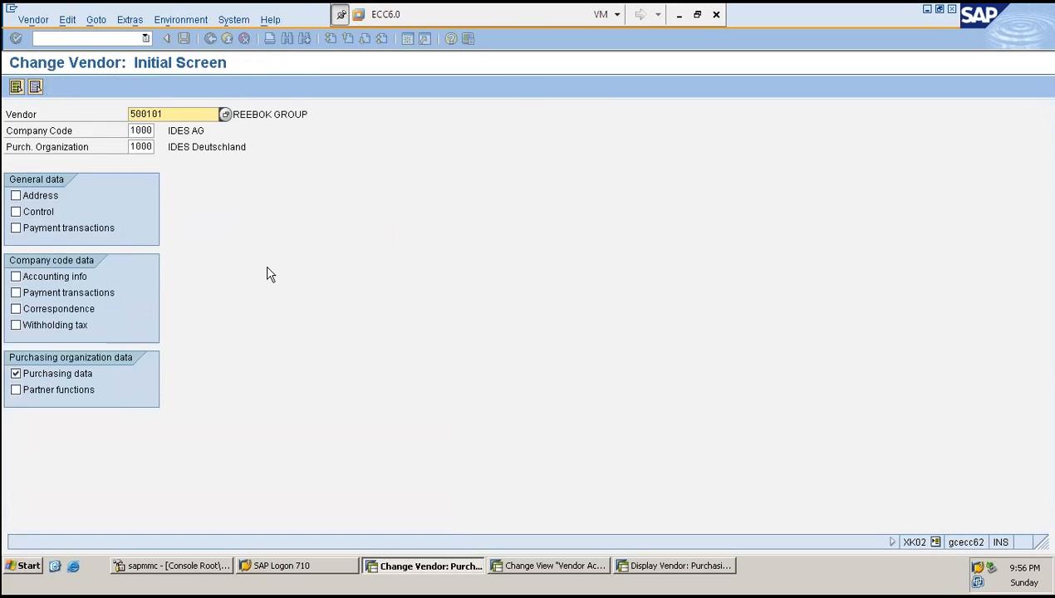
click(86, 39)
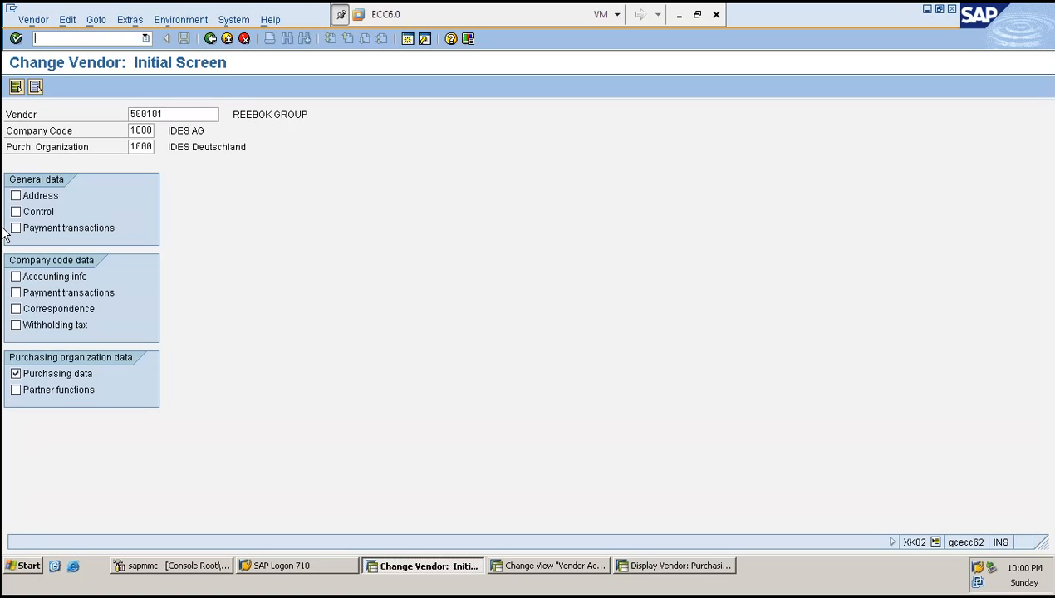
click(566, 347)
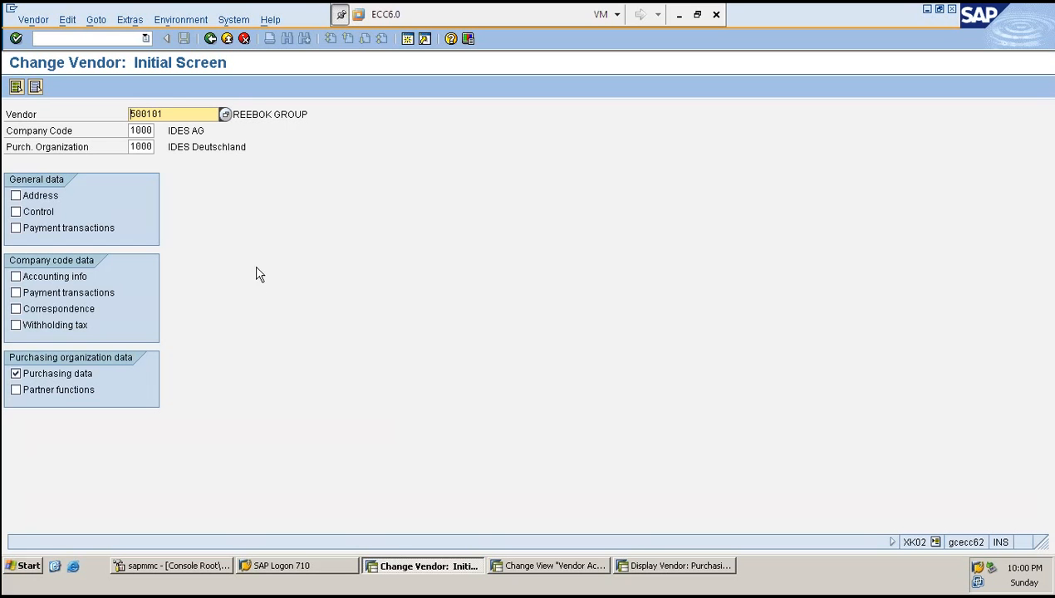
drag(163, 114, 151, 111)
click(151, 111)
click(179, 131)
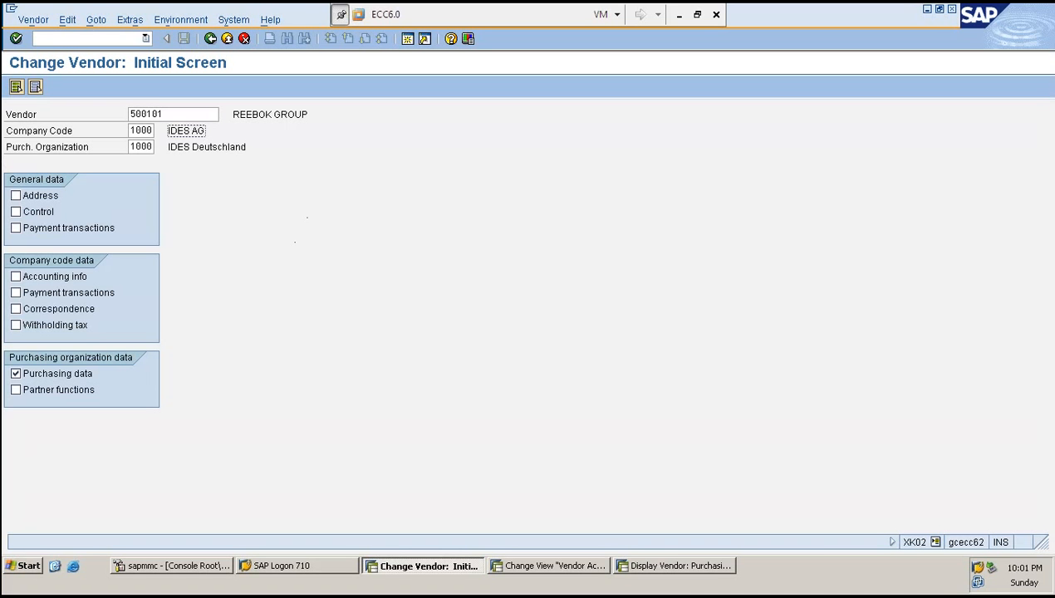
- Start creating vendor 500102 in account group ZRED, copying from reference vendor 500100
click(83, 40)
text(/NXK01)
key(Return)
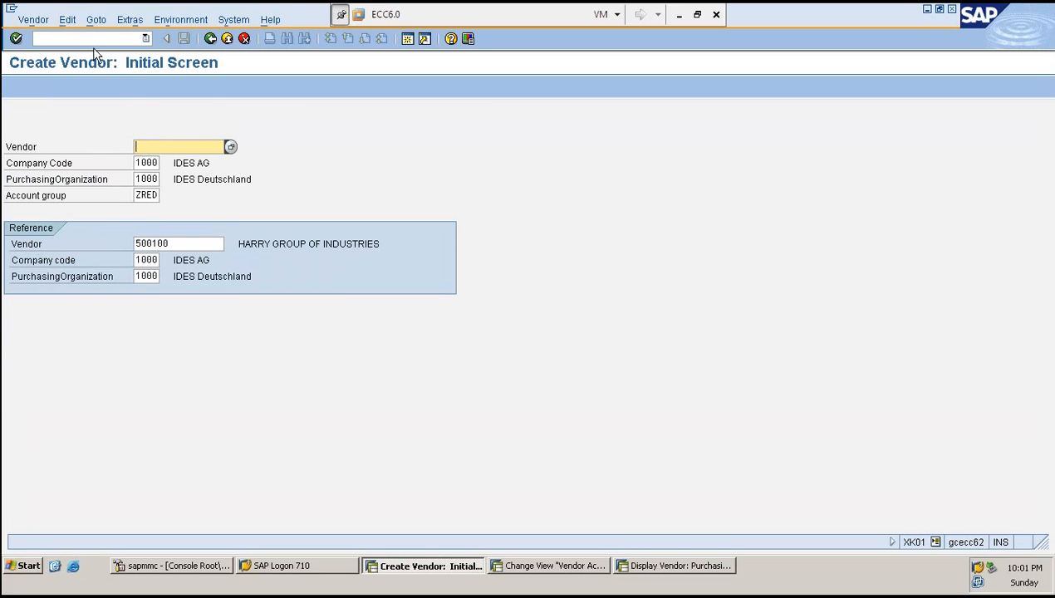
key(BackSpace)
key(Down)
key(Return)
key(BackSpace)
text(2)
key(Return)
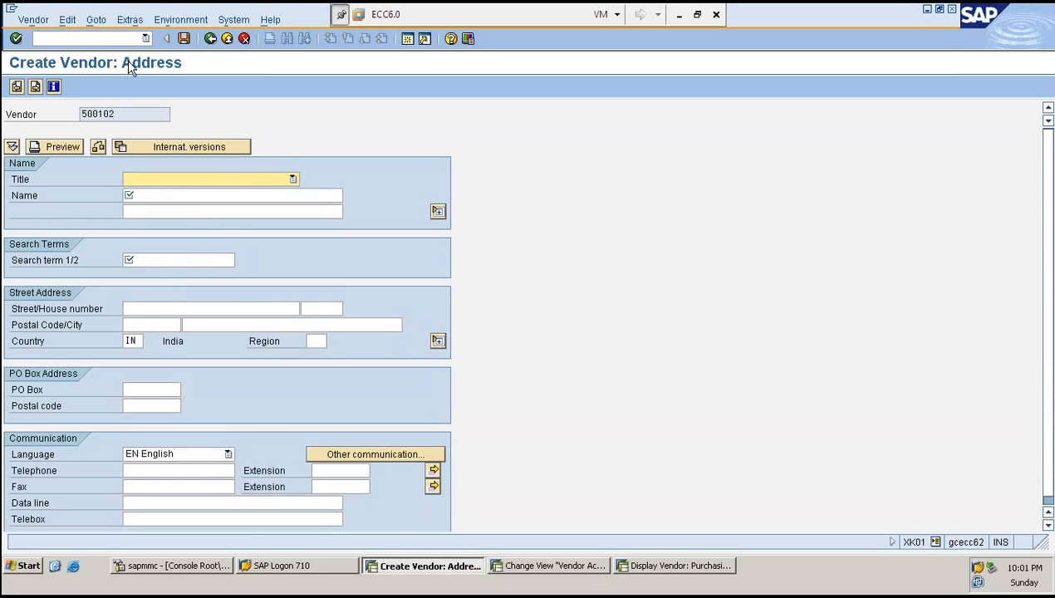
- Enter the address with title Company, name REEBOK GROUP and search term R, then continue to the purchasing data
key(c)
key(Tab)
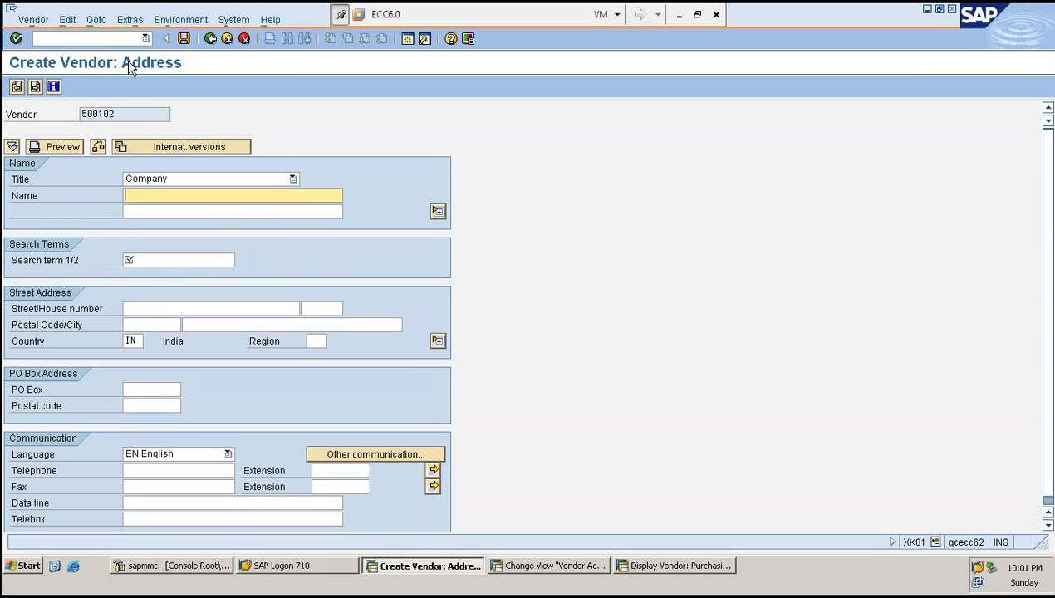
key(Tab)
key(shift+Tab)
text(REEB)
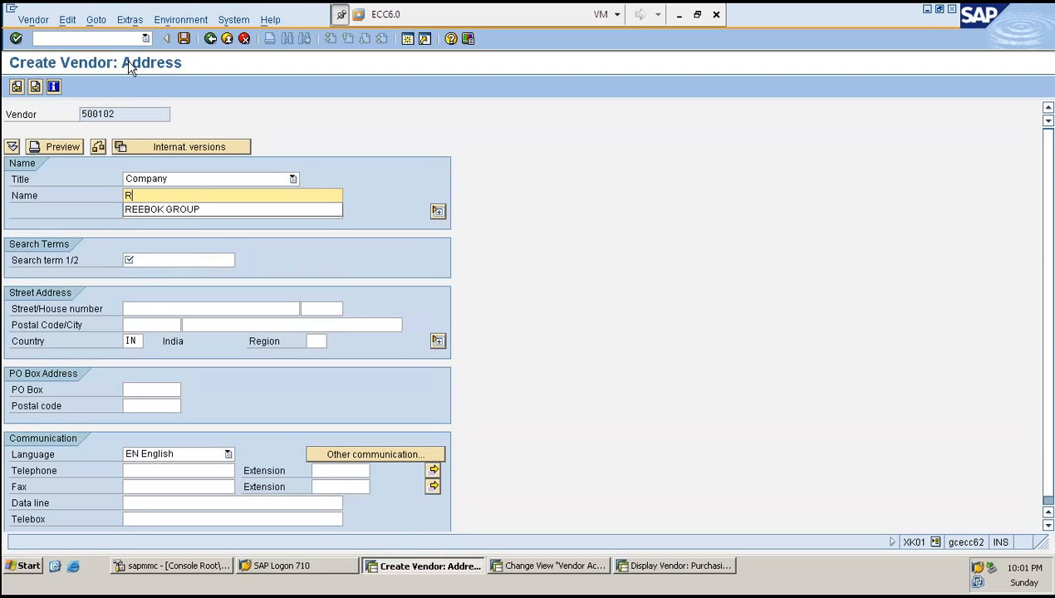
key(Down)
key(Tab)
key(Tab)
key(Tab)
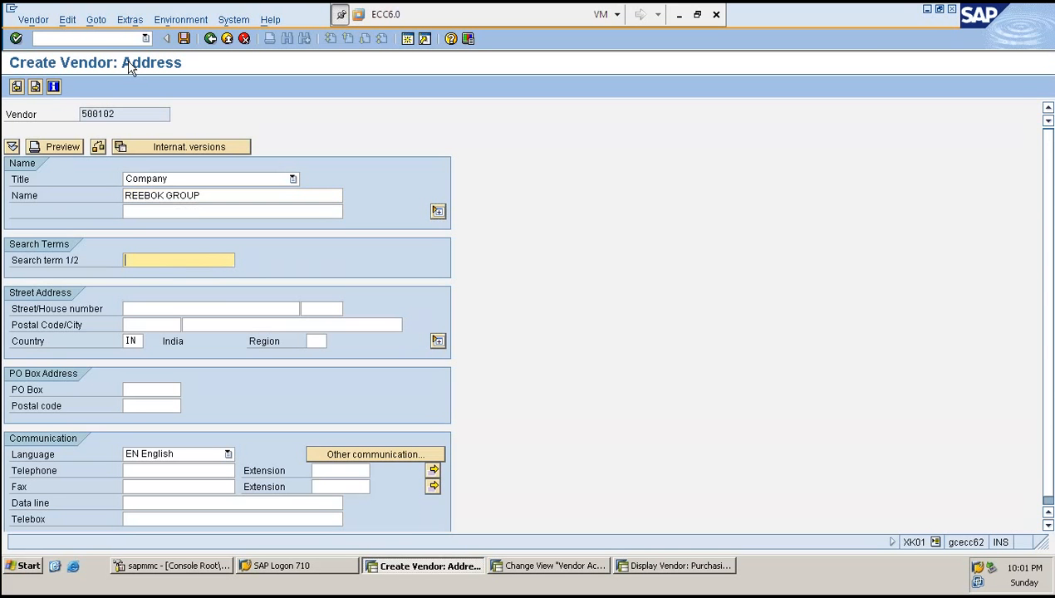
key(Return)
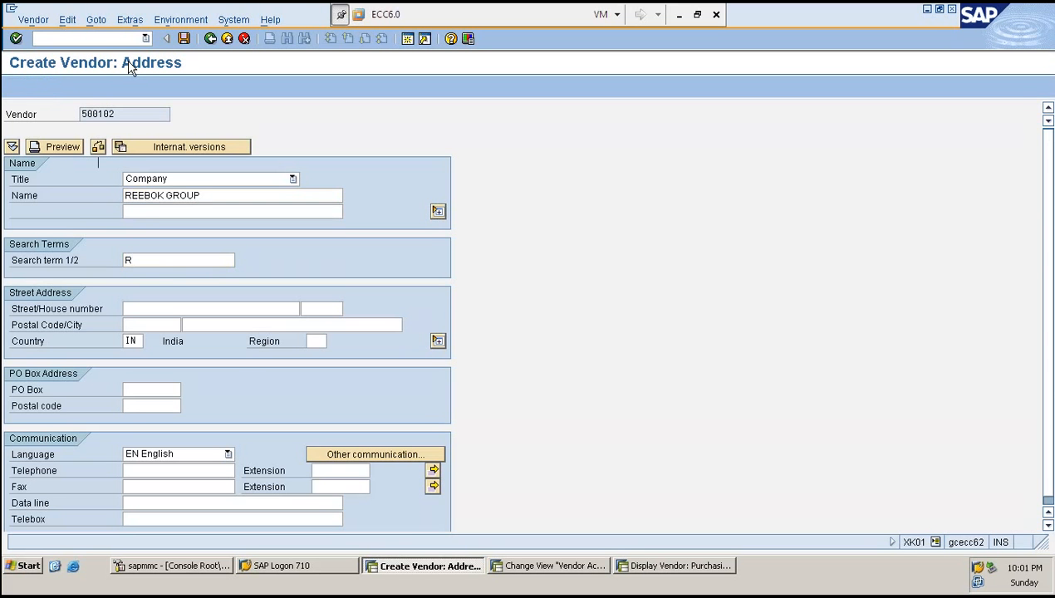
key(Return)
key(Return)
key(Return)
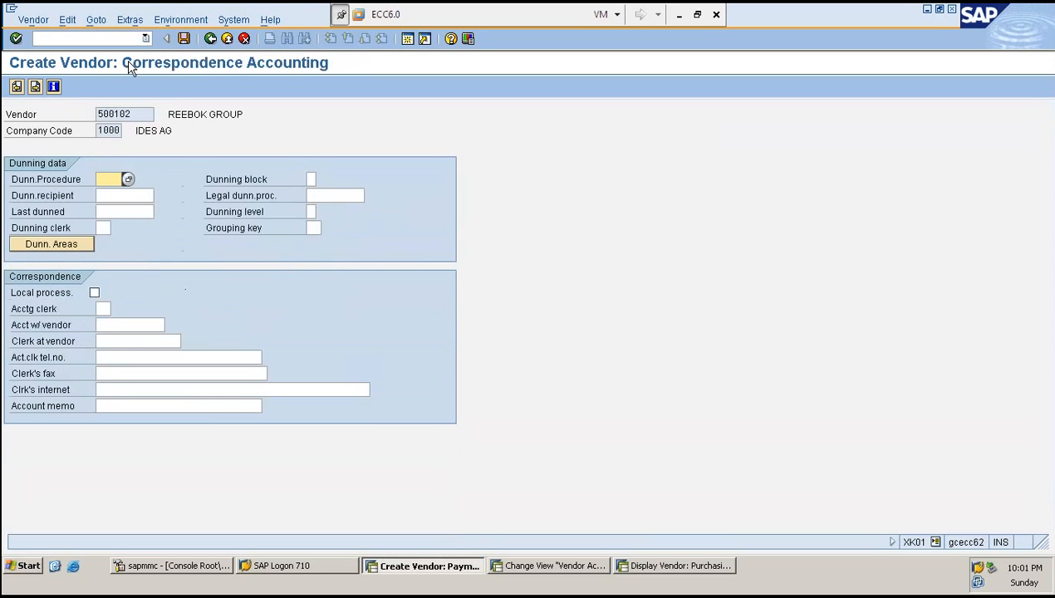
- Allow data retention at vendor sub-range level in the VSR/plant relevance settings
click(125, 19)
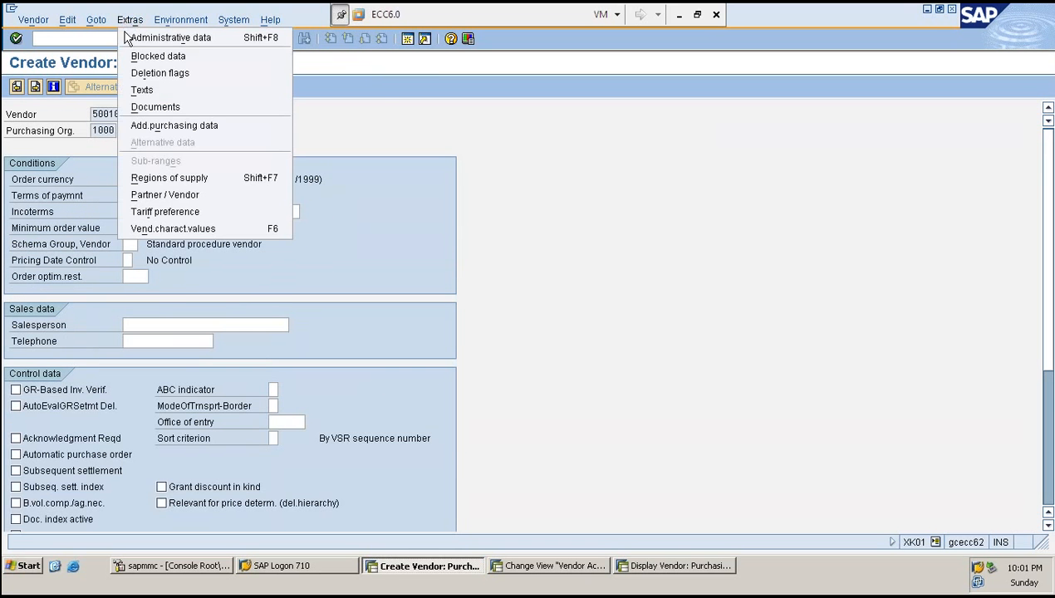
click(162, 131)
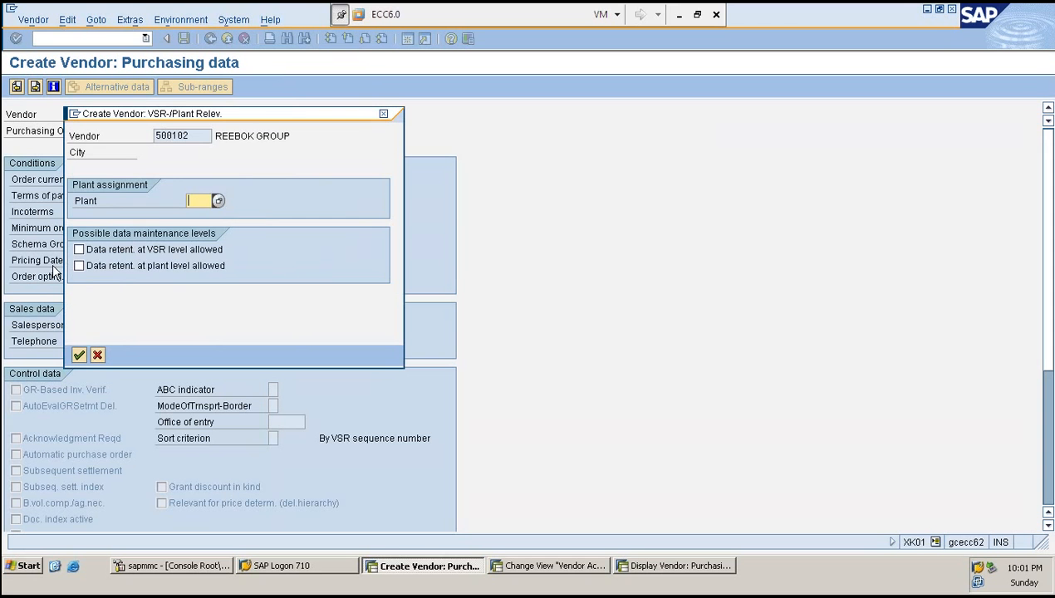
click(87, 249)
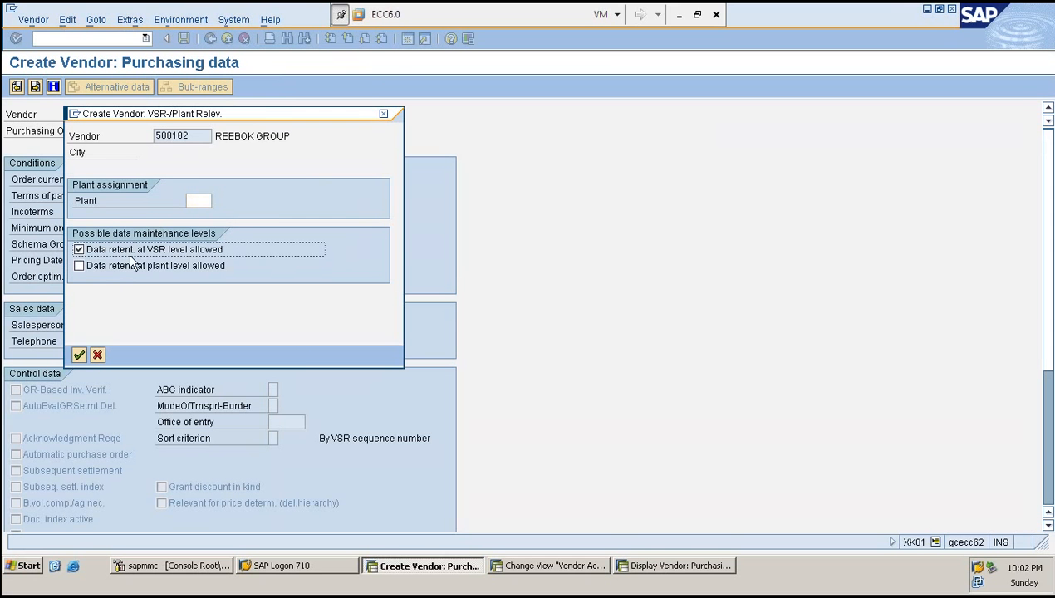
click(79, 355)
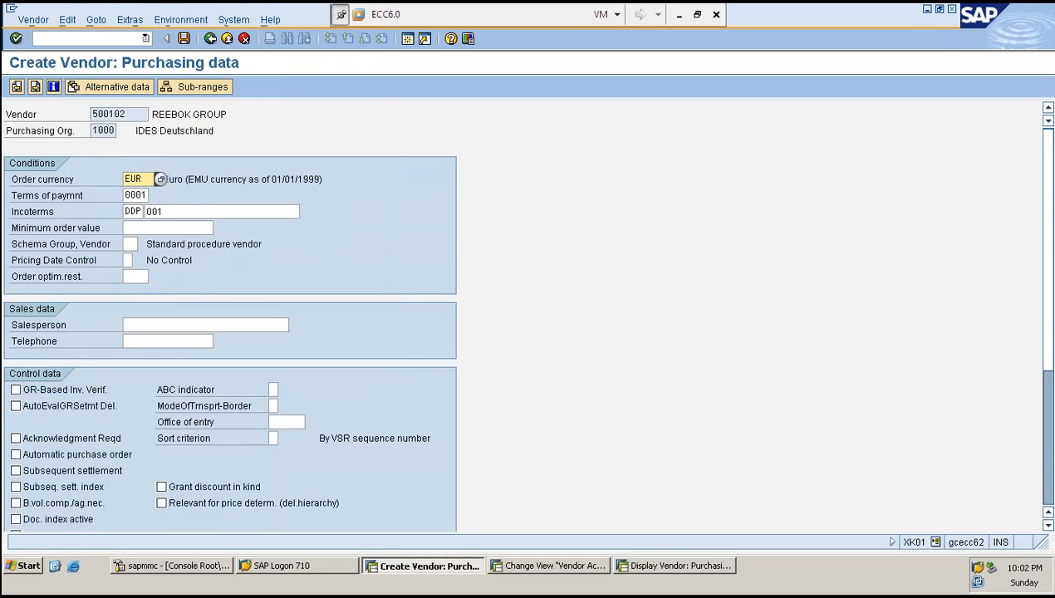
- Add a sub-range SHOES with the description REEBOK SHOES
click(200, 88)
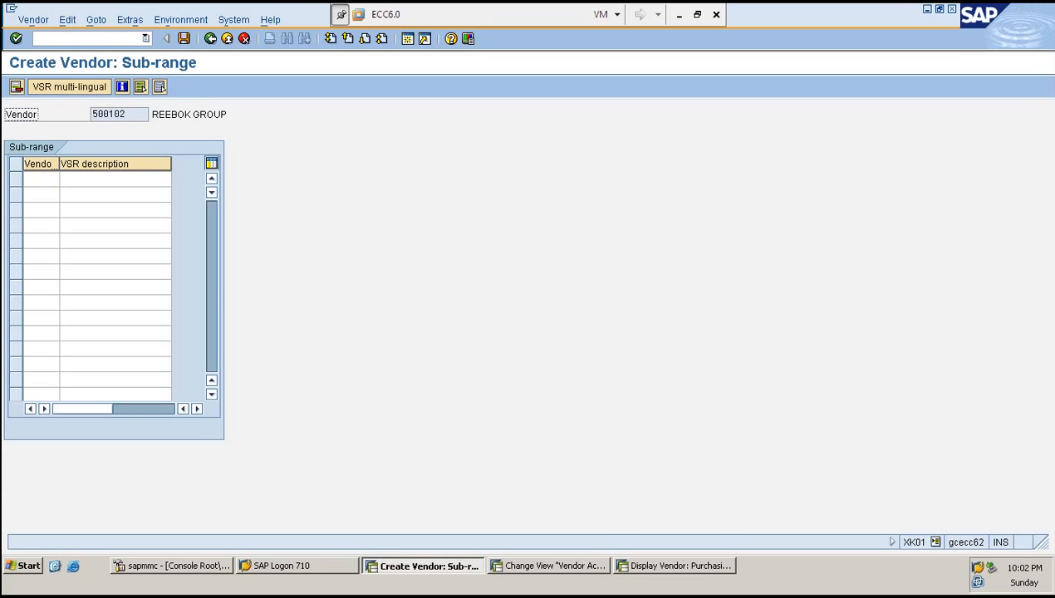
click(44, 181)
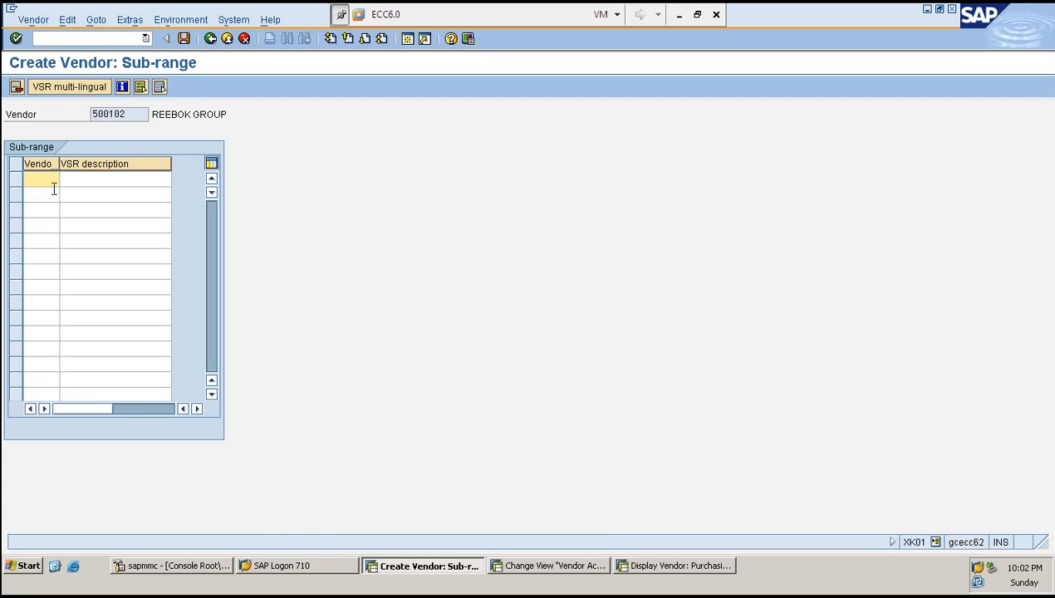
text(SHOES)
key(Tab)
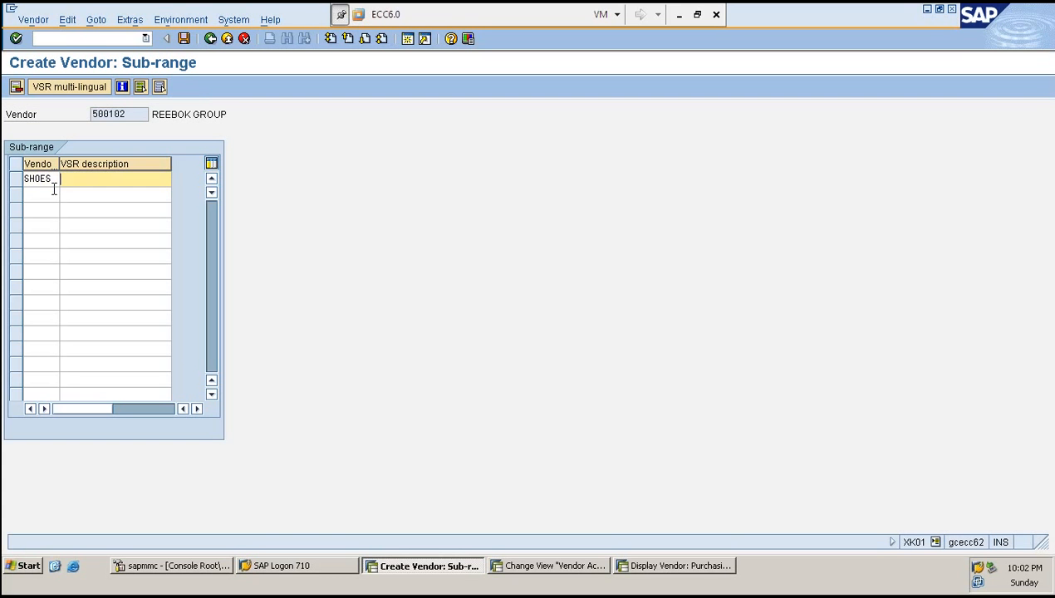
text(reeb)
key(BackSpace)
key(BackSpace)
key(BackSpace)
key(BackSpace)
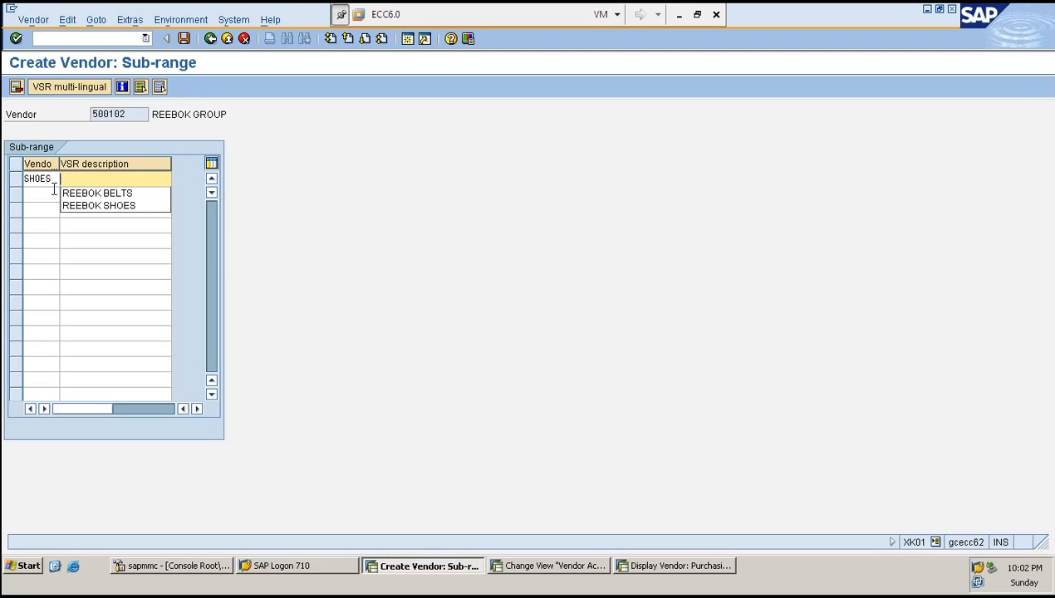
text(REEBOK SHOES)
key(Return)
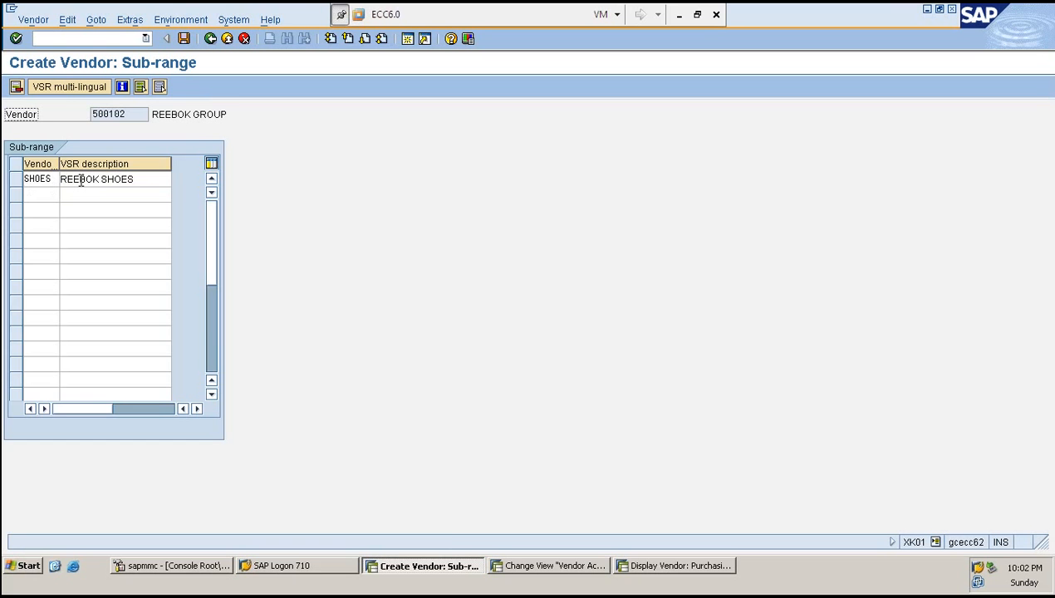
- Enter salesperson SK1 and the salesperson's telephone number in the purchasing data
key(F3)
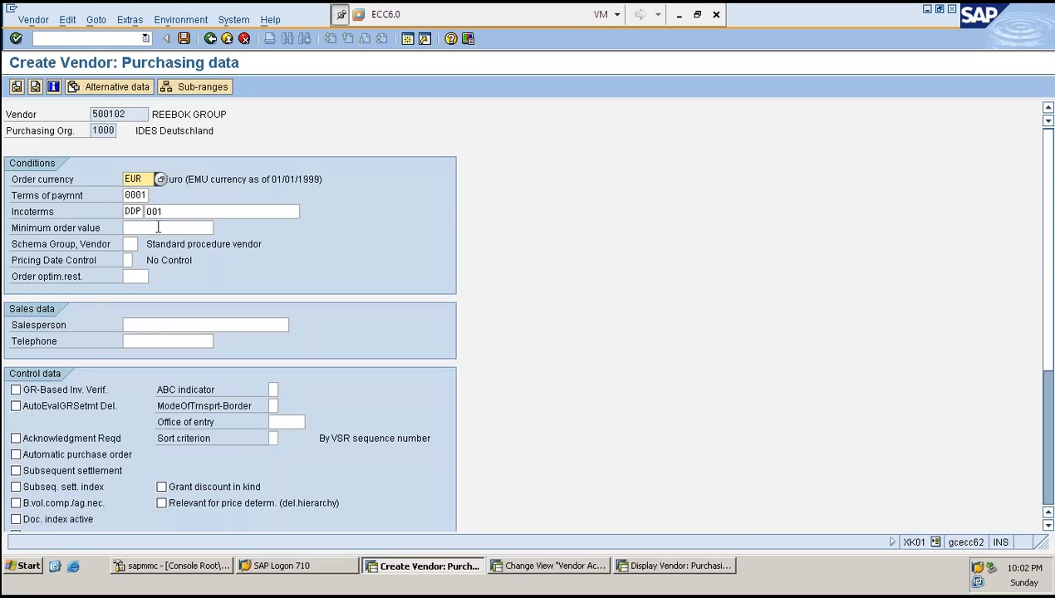
click(169, 326)
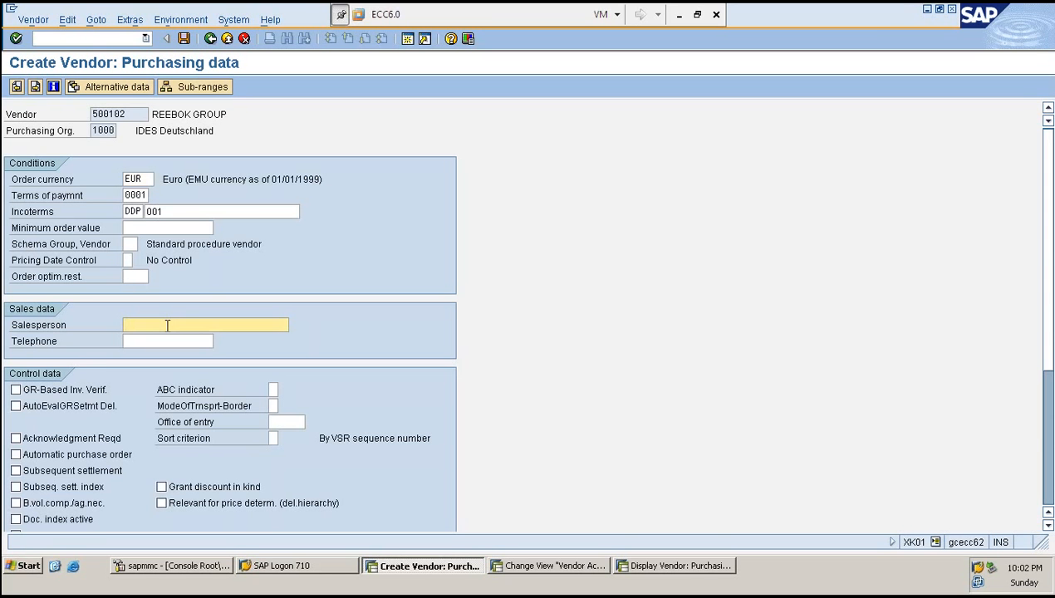
key(Tab)
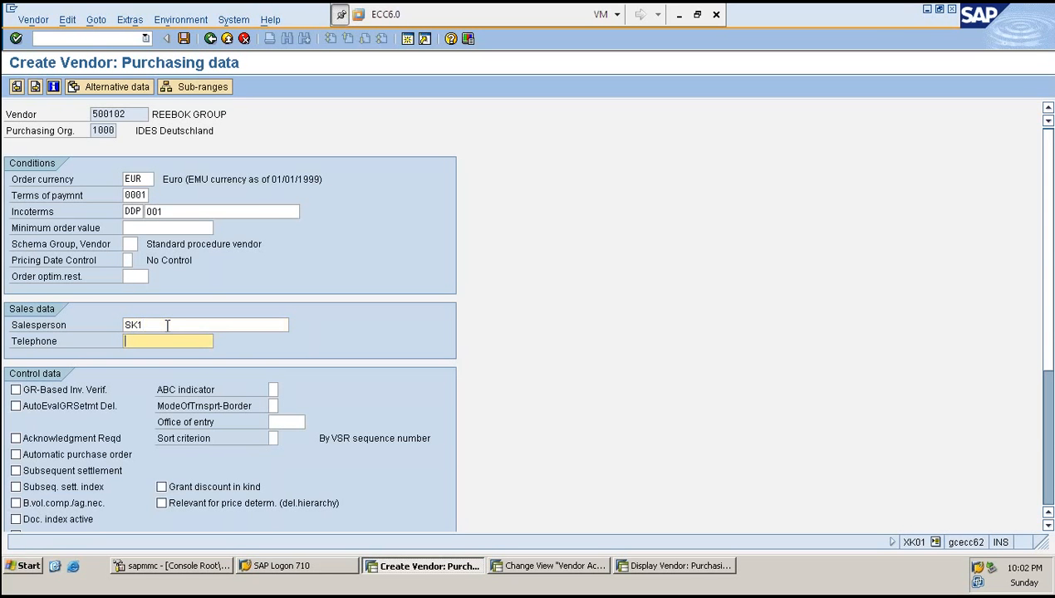
text(098765432)
- Review the sub-range list and save the new vendor
click(204, 87)
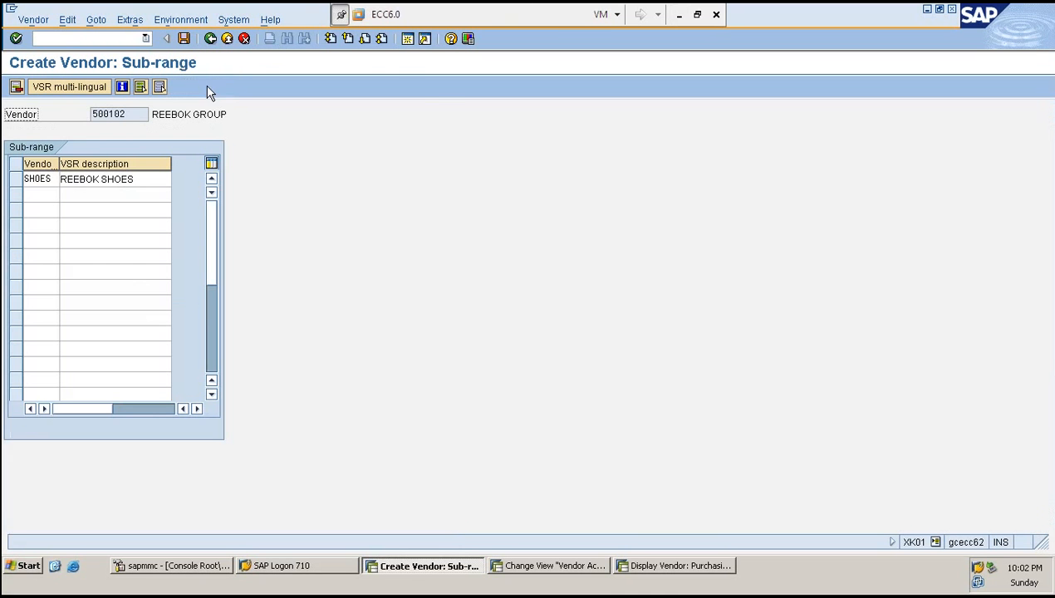
click(47, 192)
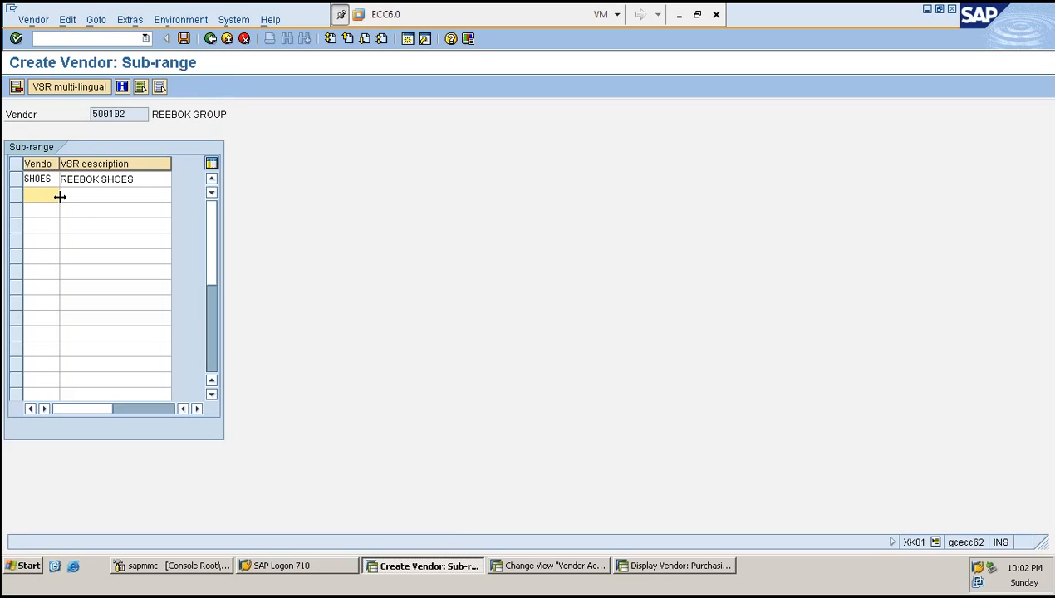
key(Return)
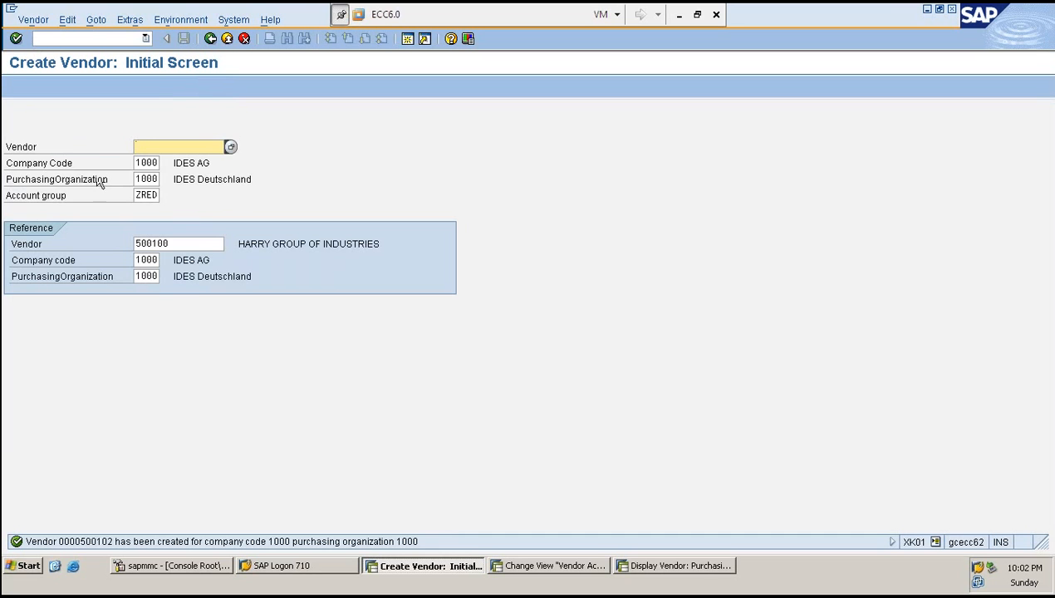
- Open vendor 500102's purchasing data in change mode
click(82, 38)
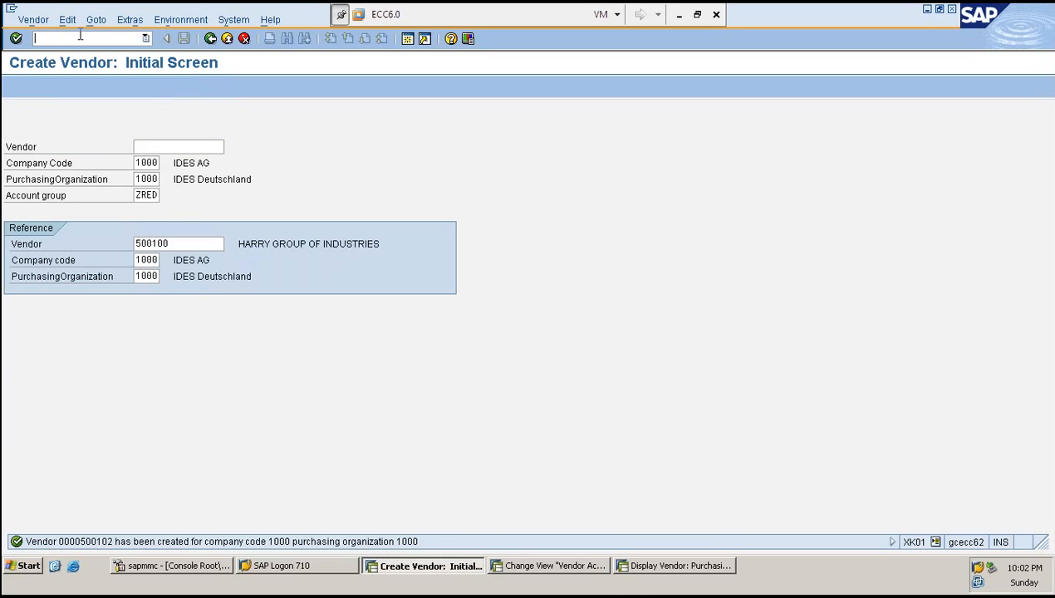
text(/NXK02)
key(Return)
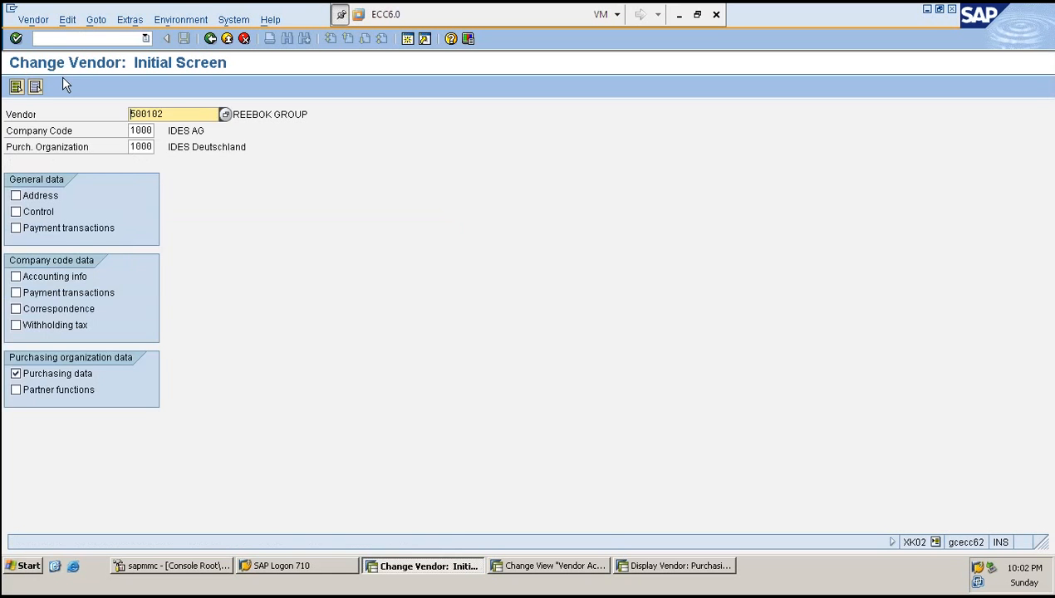
key(Return)
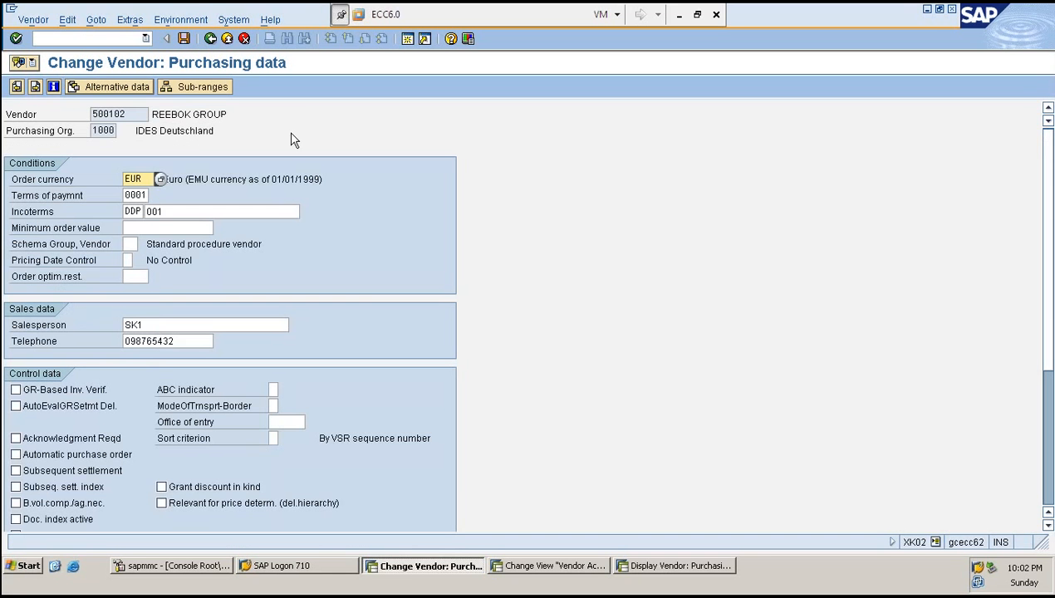
- Delete the sub-range SHOES and save the vendor
click(184, 325)
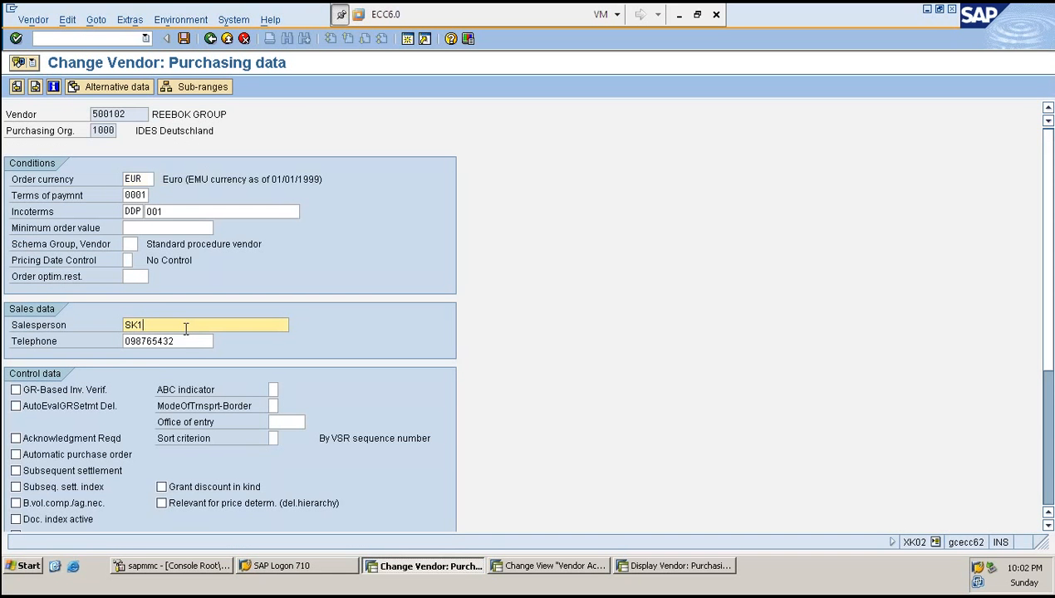
click(211, 88)
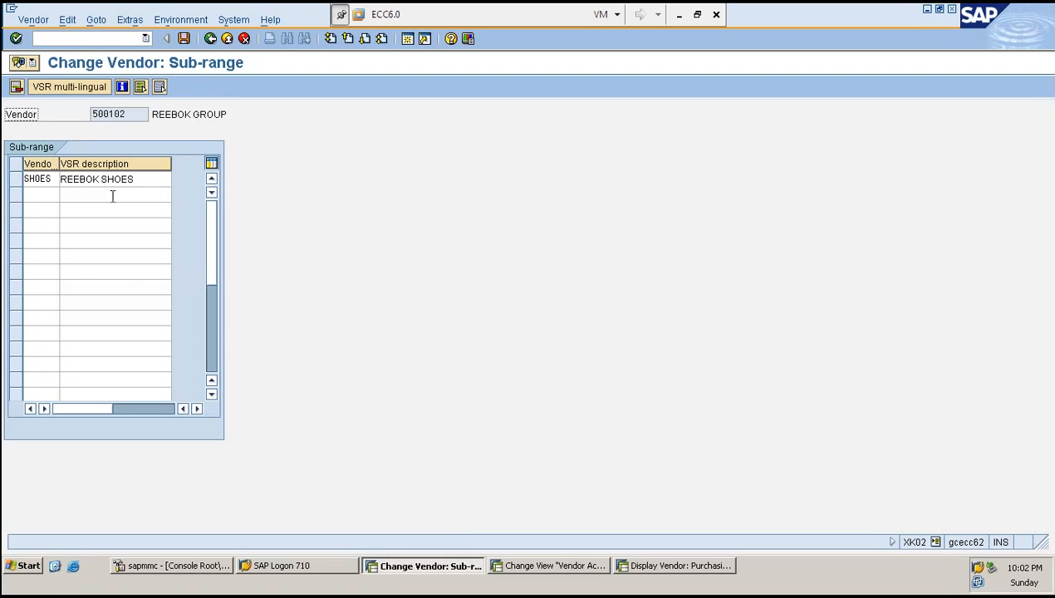
click(15, 179)
click(15, 88)
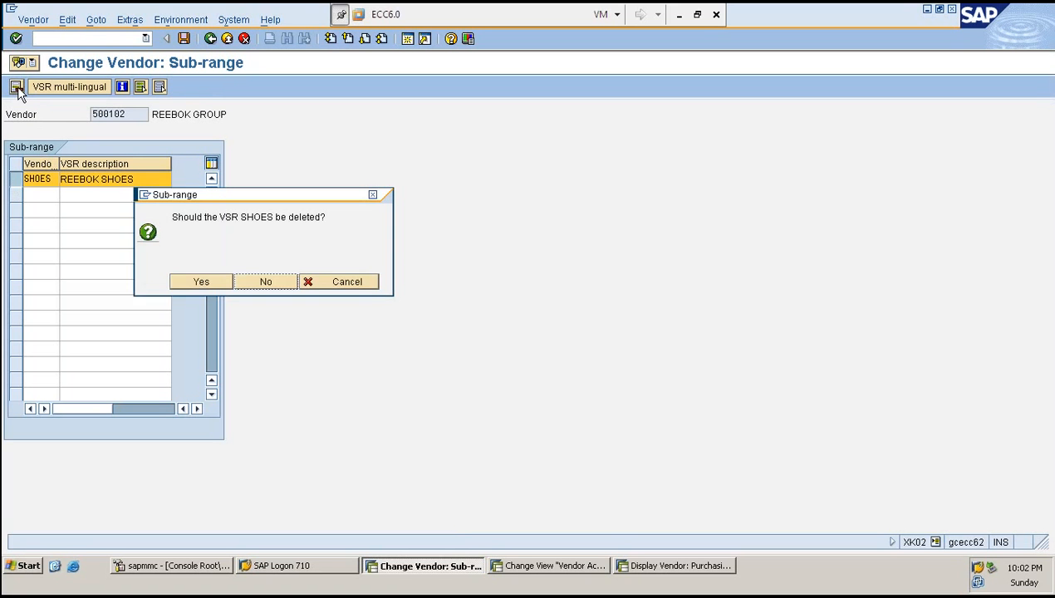
click(207, 283)
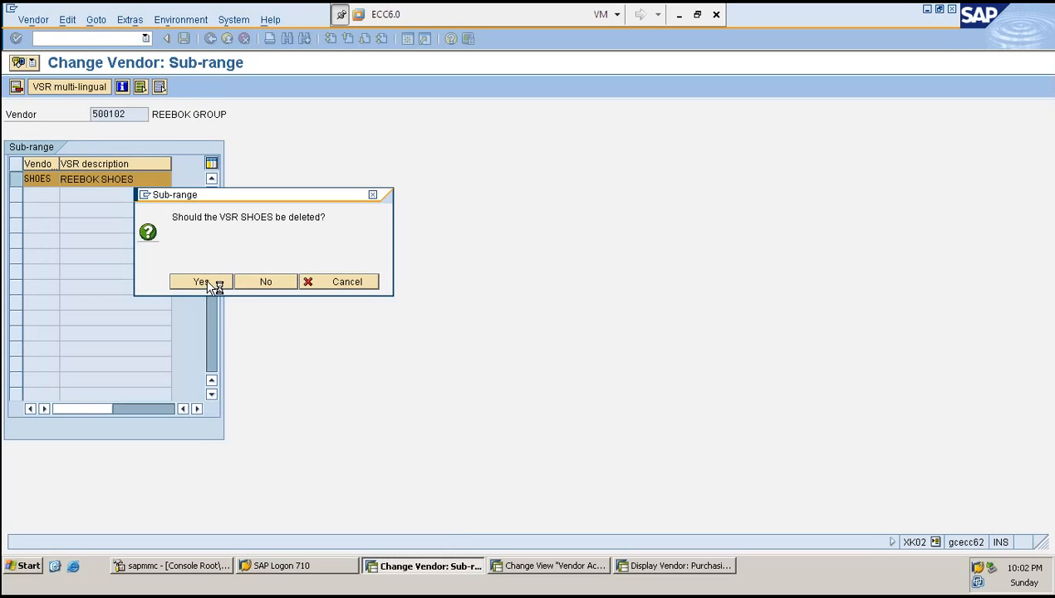
key(F3)
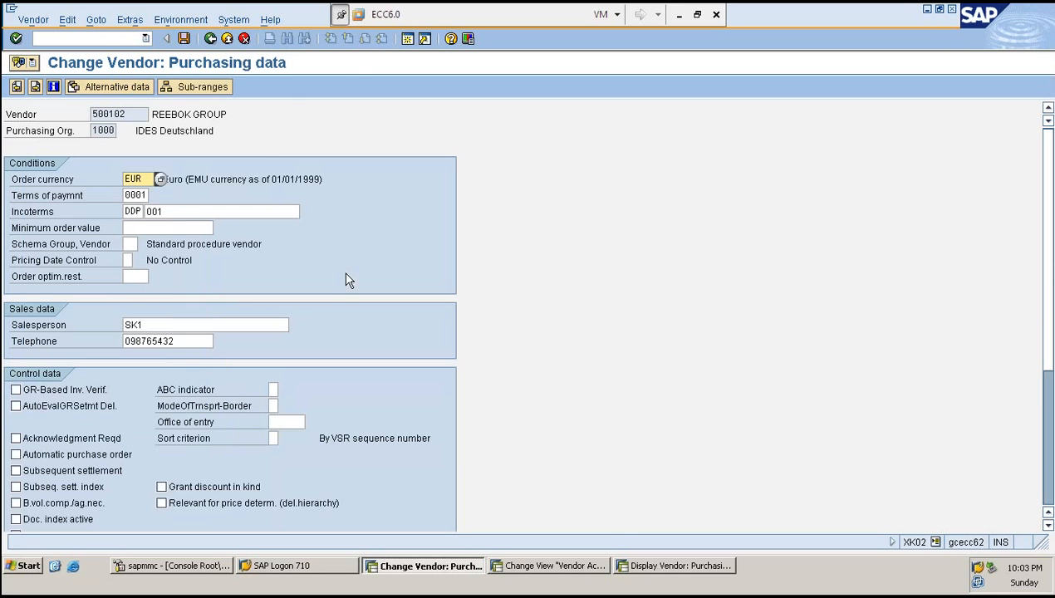
key(ctrl+s)
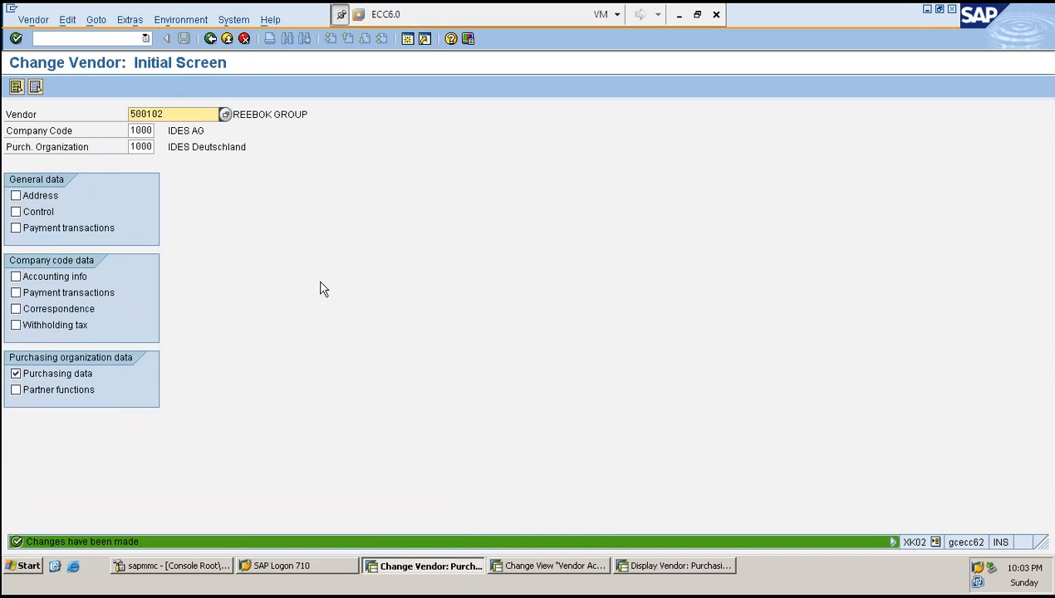
- Re-add sub-range SHOES with description REEBOK SHOES to vendor 500102's sub-range list and save
key(Return)
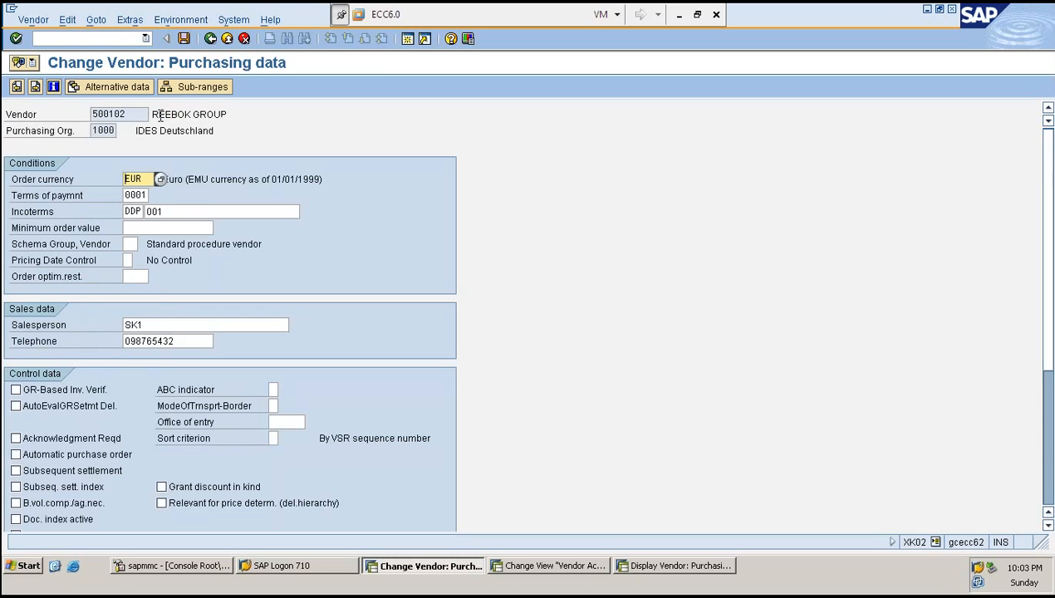
click(201, 87)
click(42, 181)
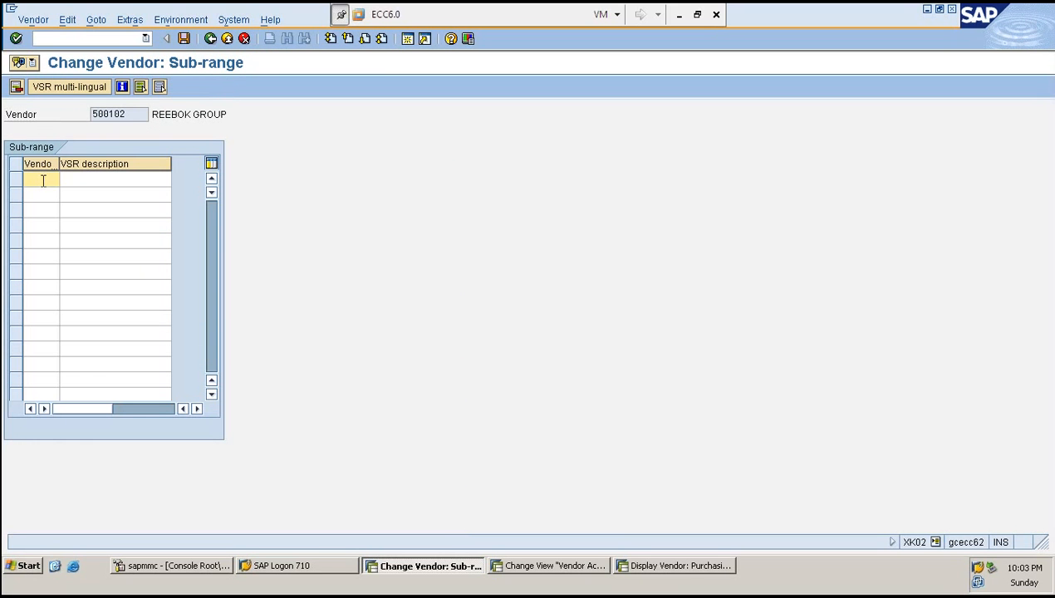
text(SK)
key(BackSpace)
key(BackSpace)
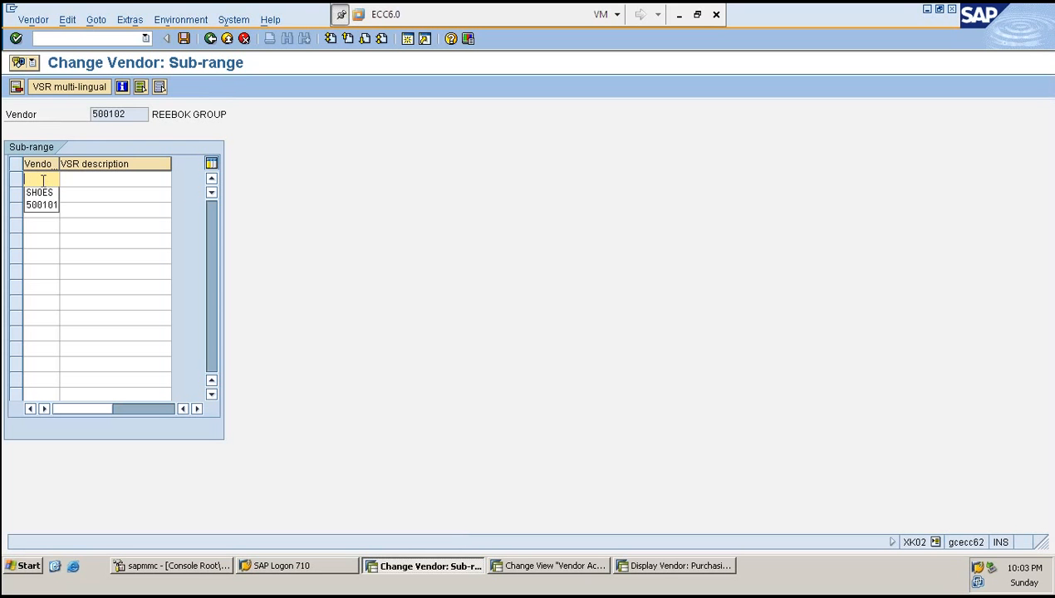
key(Down)
key(Tab)
text(R)
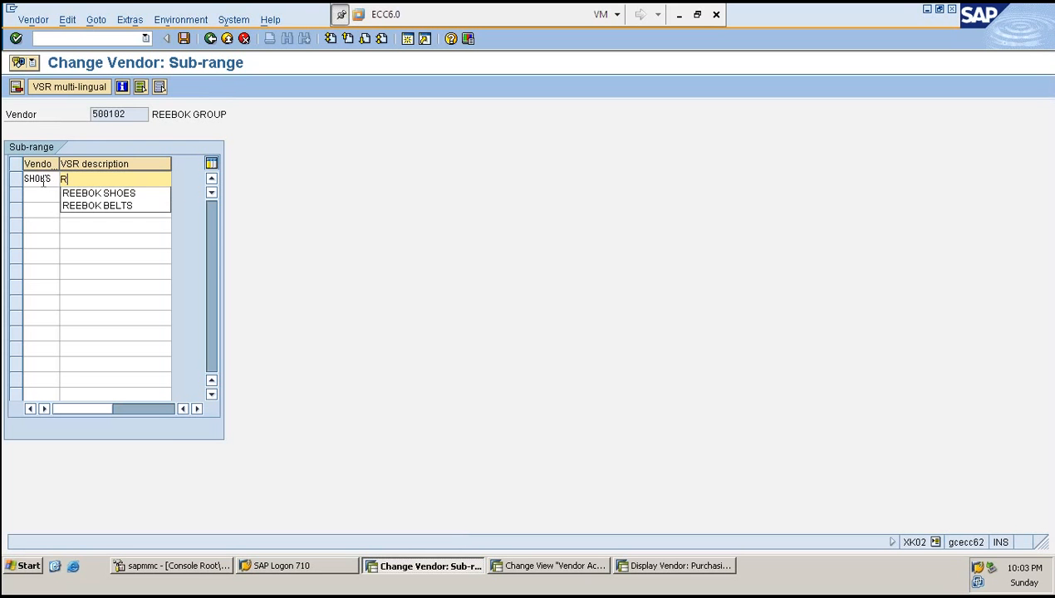
key(Down)
key(Return)
key(Return)
key(ctrl+s)
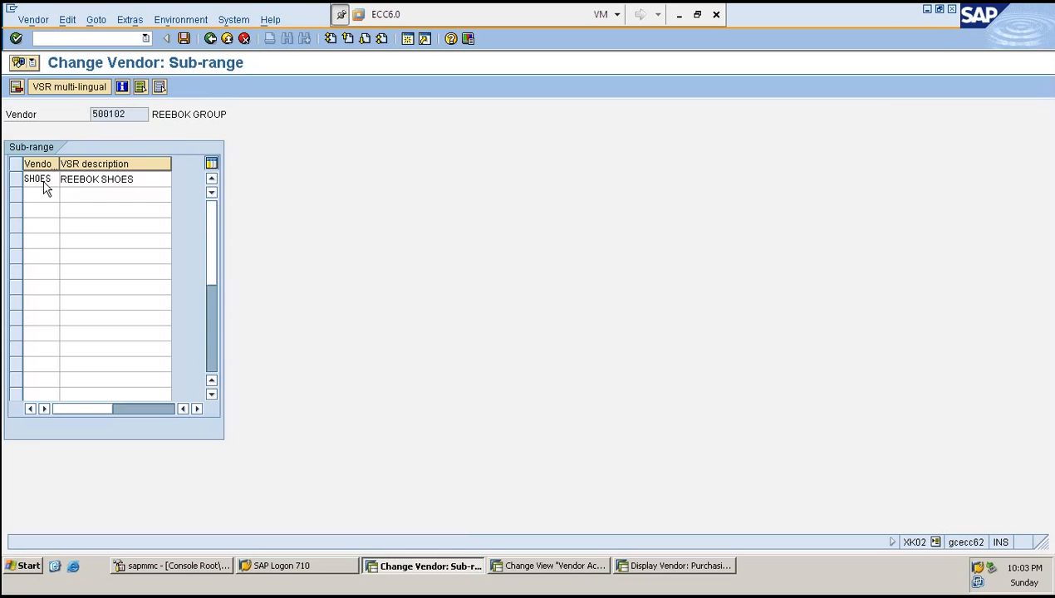
key(Return)
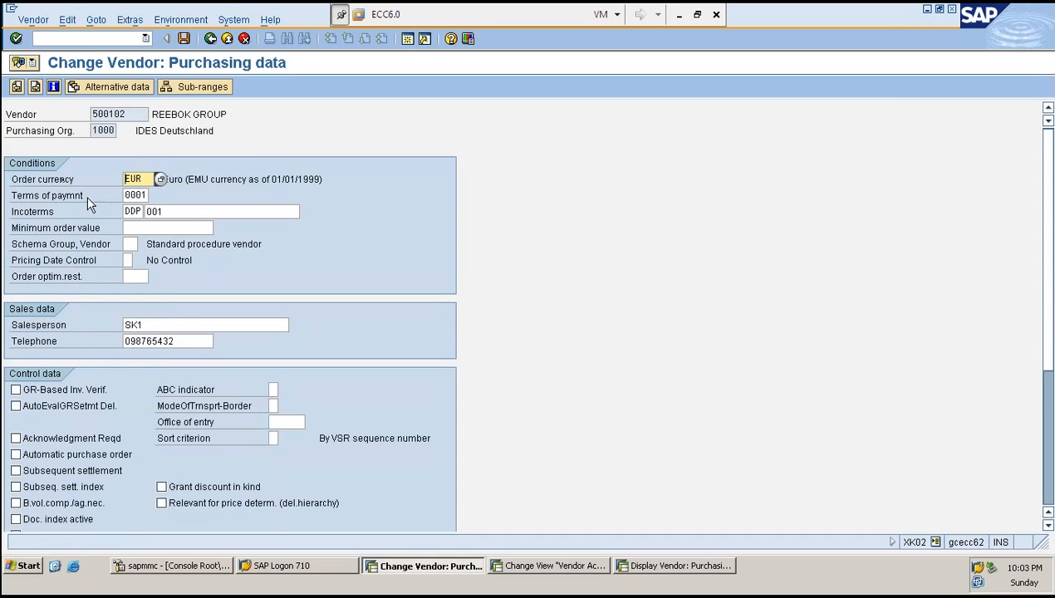
- Open the SHOES sub-range's multilingual descriptions and save the vendor
click(212, 87)
double_click(79, 179)
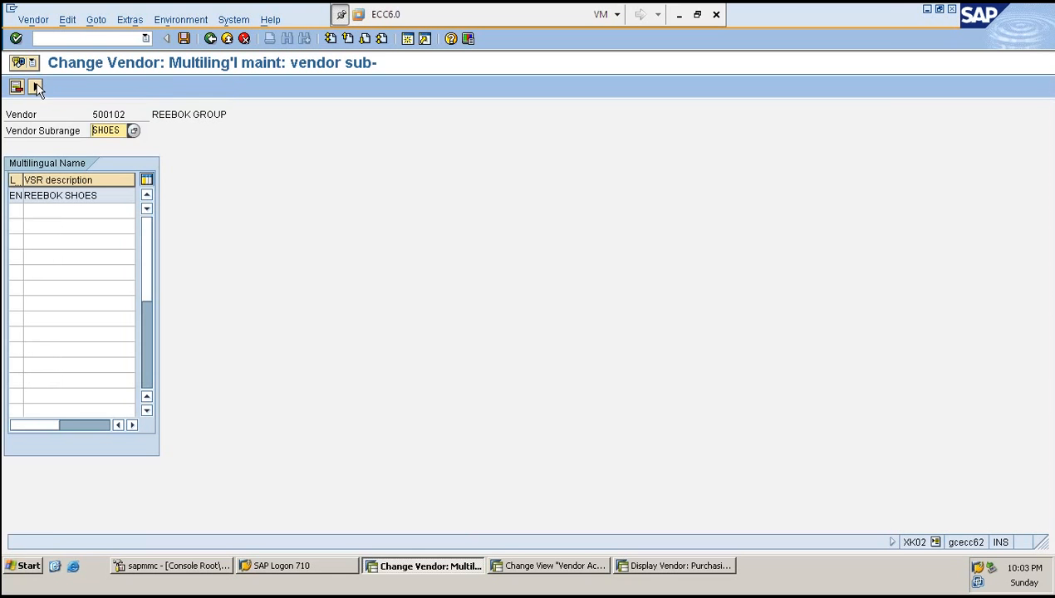
click(35, 86)
key(ctrl+s)
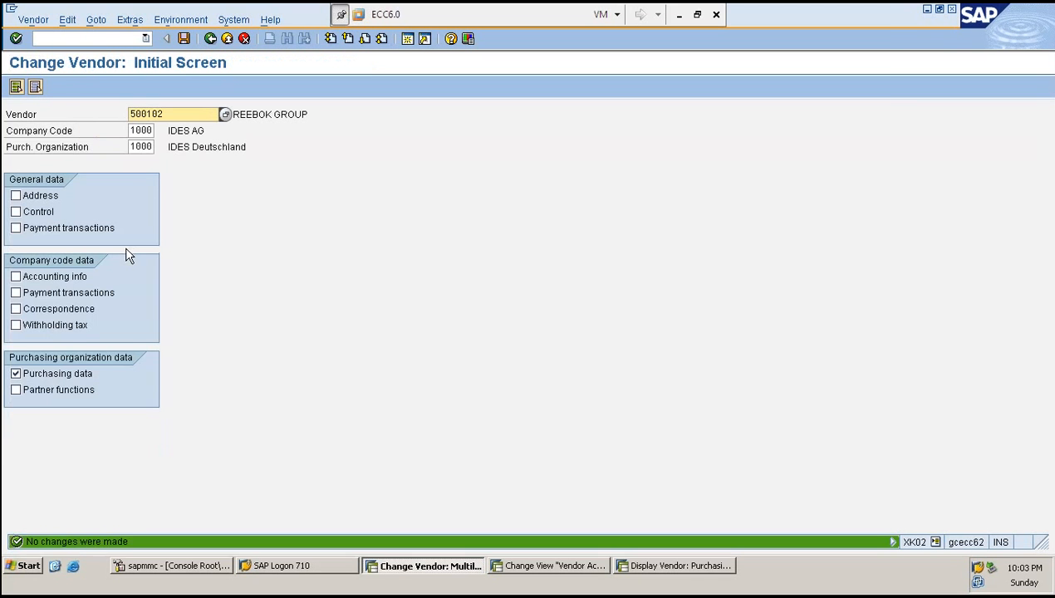
- Enable Vendor sub-range relevant in account group ZRED's purchasing data retention levels
key(Return)
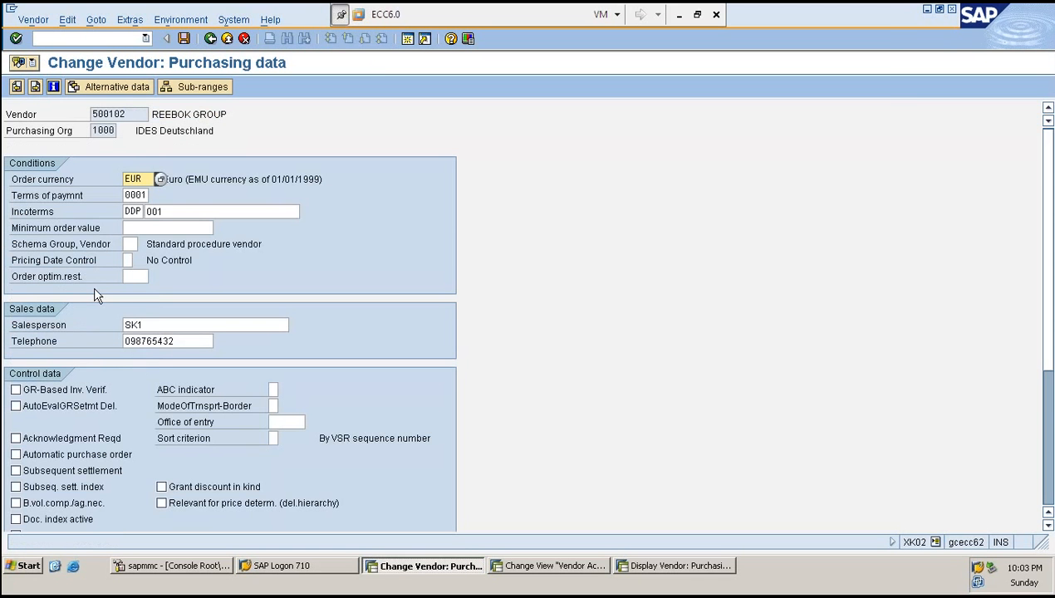
click(161, 325)
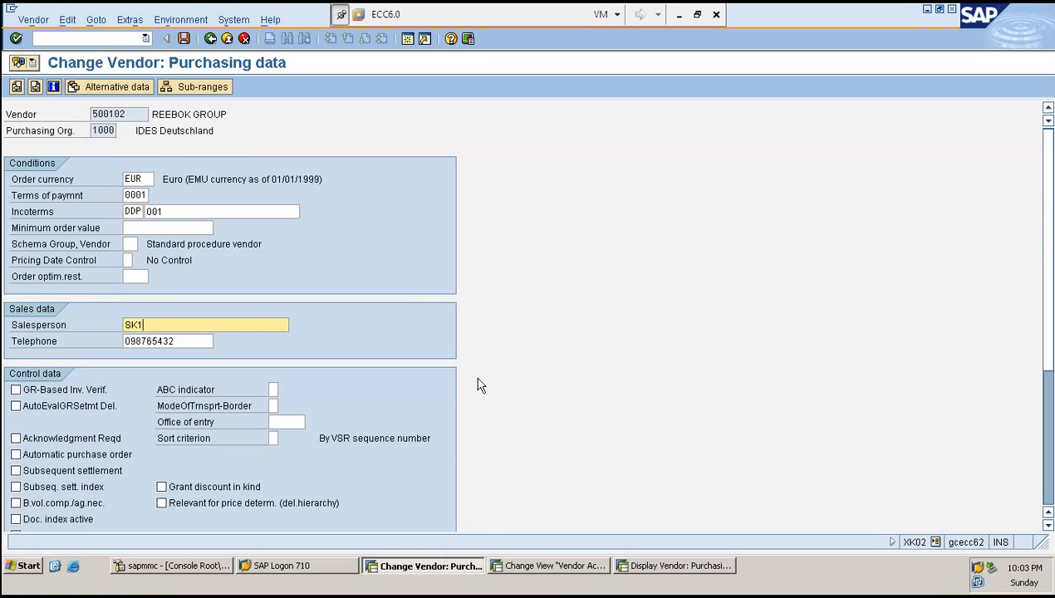
click(538, 571)
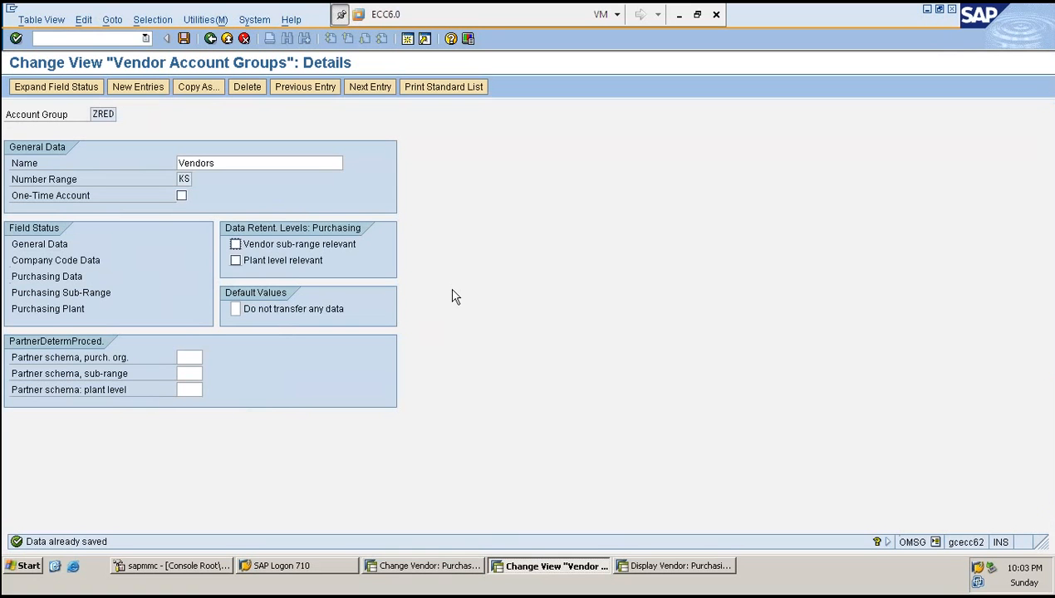
click(309, 244)
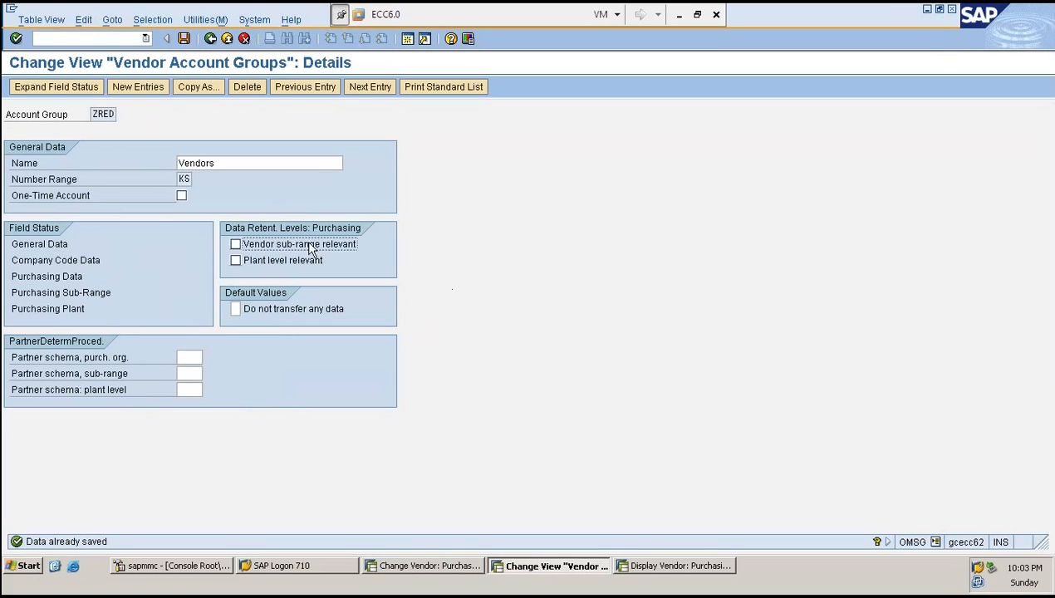
click(236, 245)
click(237, 246)
click(237, 247)
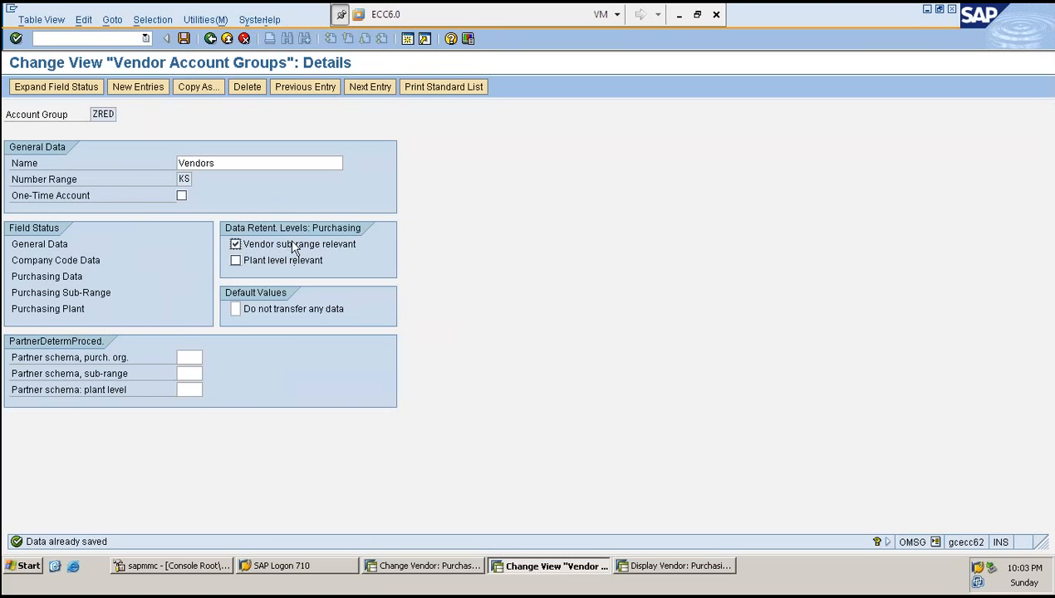
key(alt+Tab)
click(129, 19)
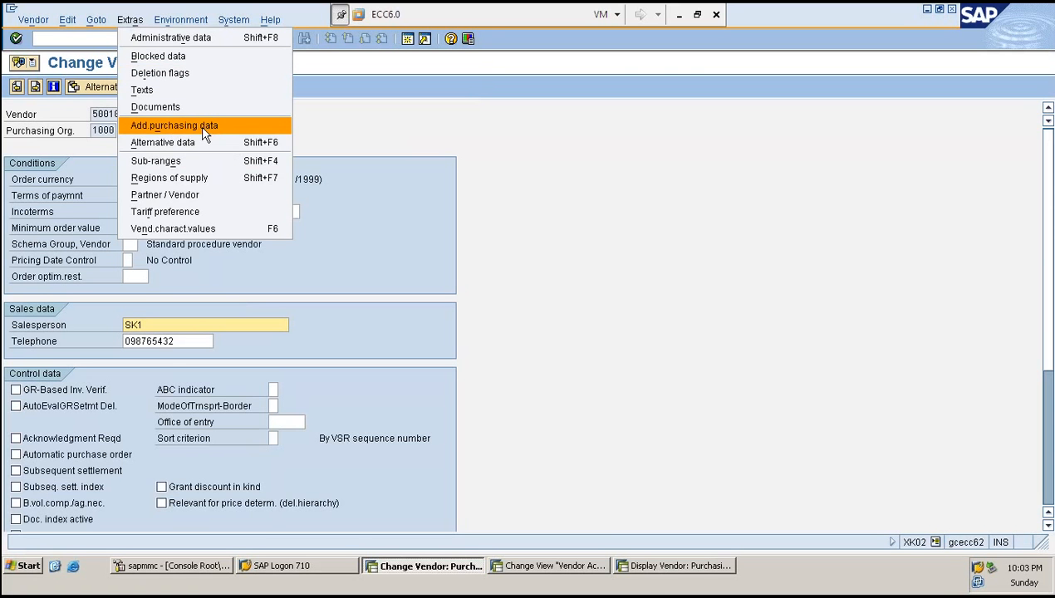
click(244, 133)
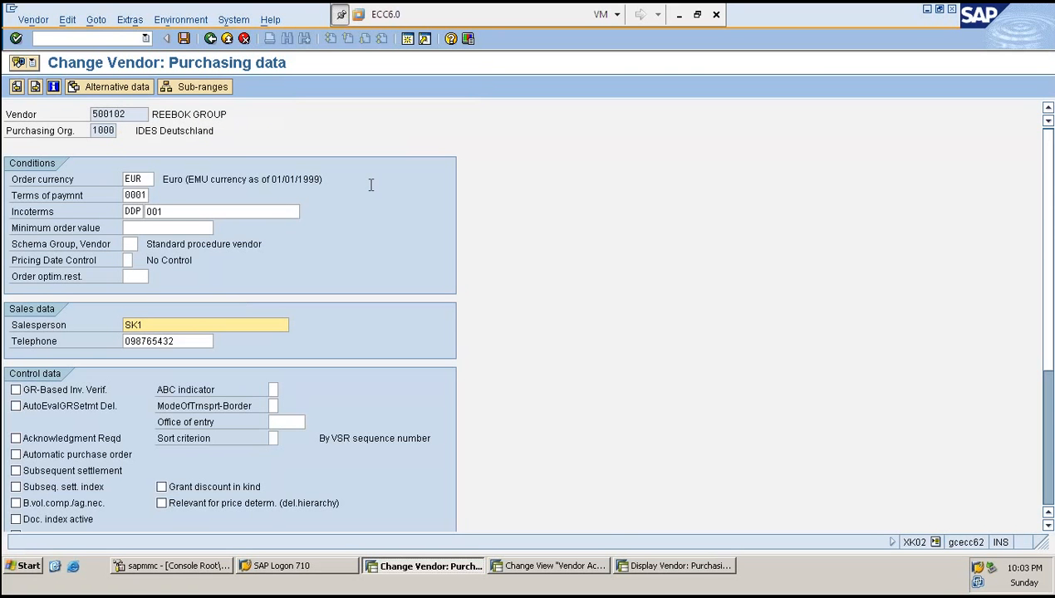
click(133, 88)
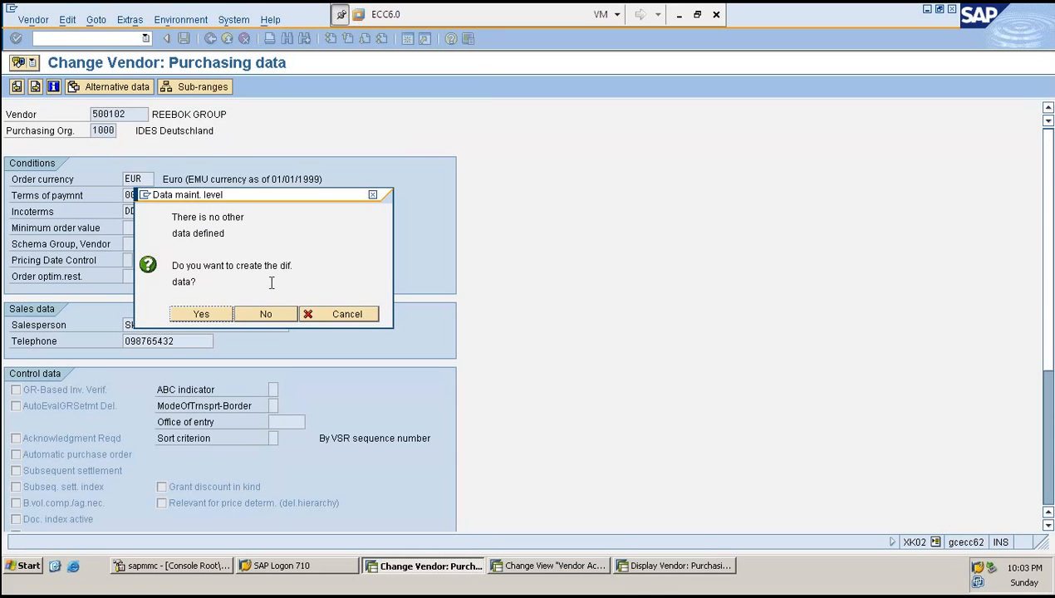
click(201, 314)
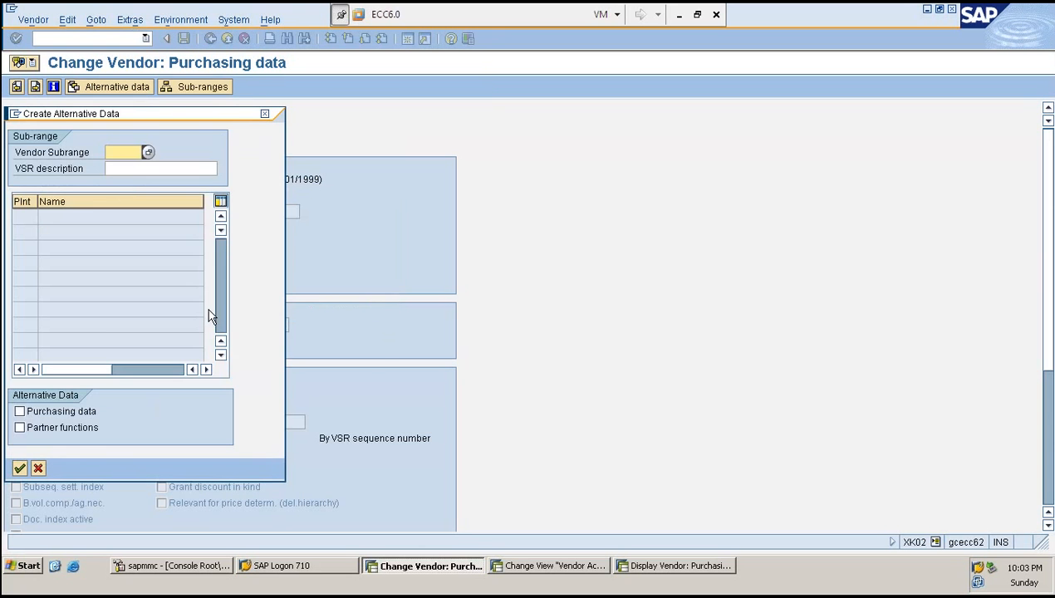
click(264, 114)
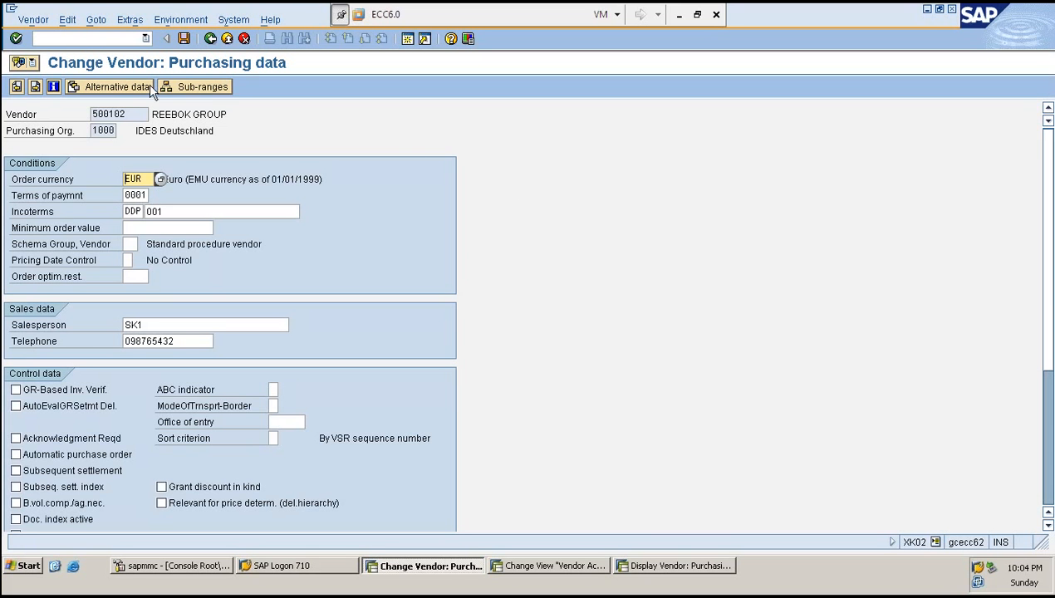
- Start creating vendor 500103 in account group ZRED for company code 1000 and purchasing organization 1000
click(80, 38)
text(/NXK01)
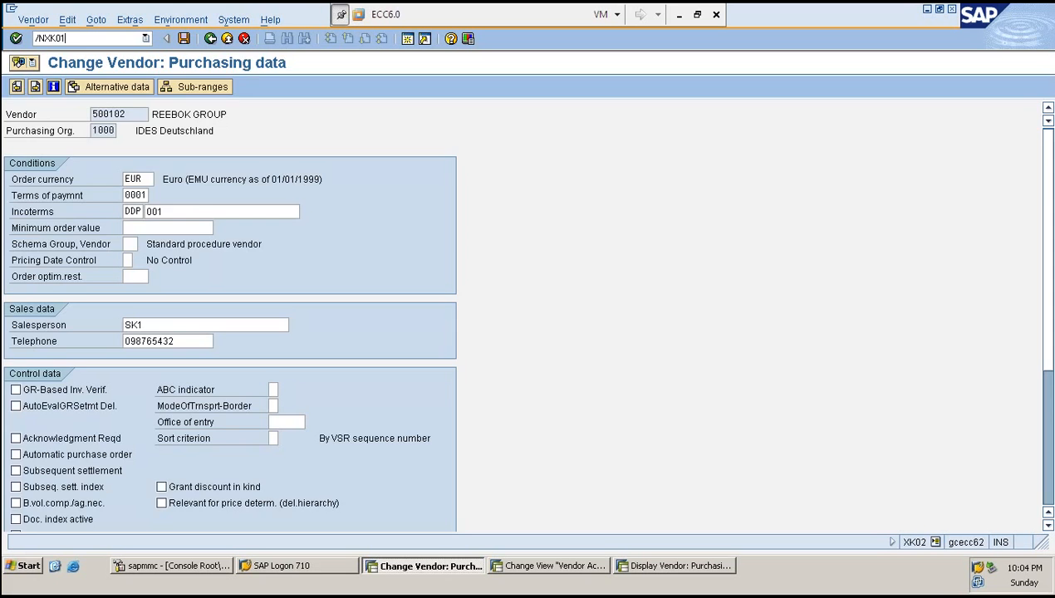
key(Return)
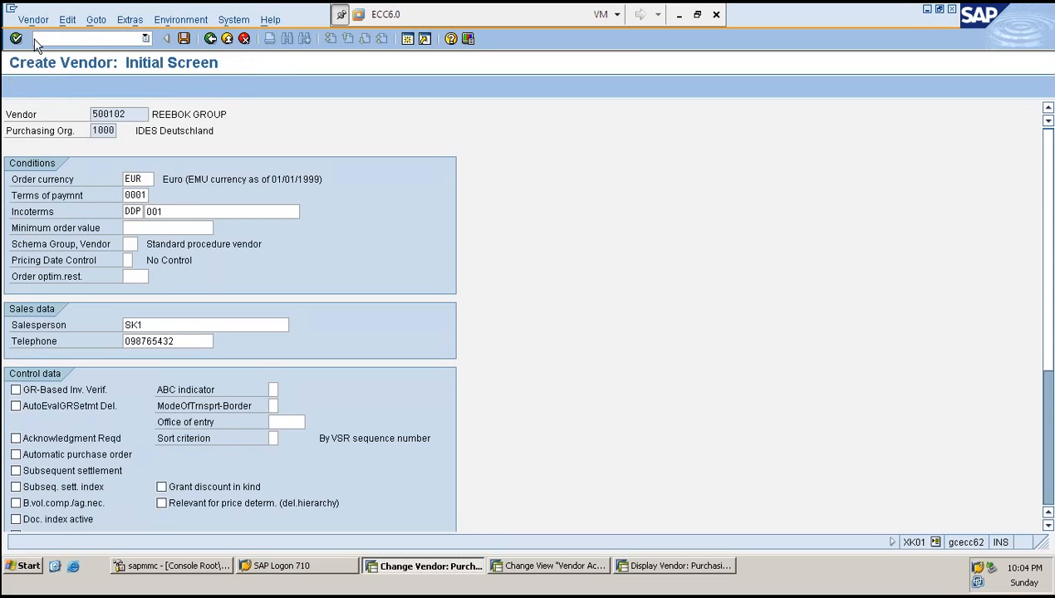
text(5)
key(Down)
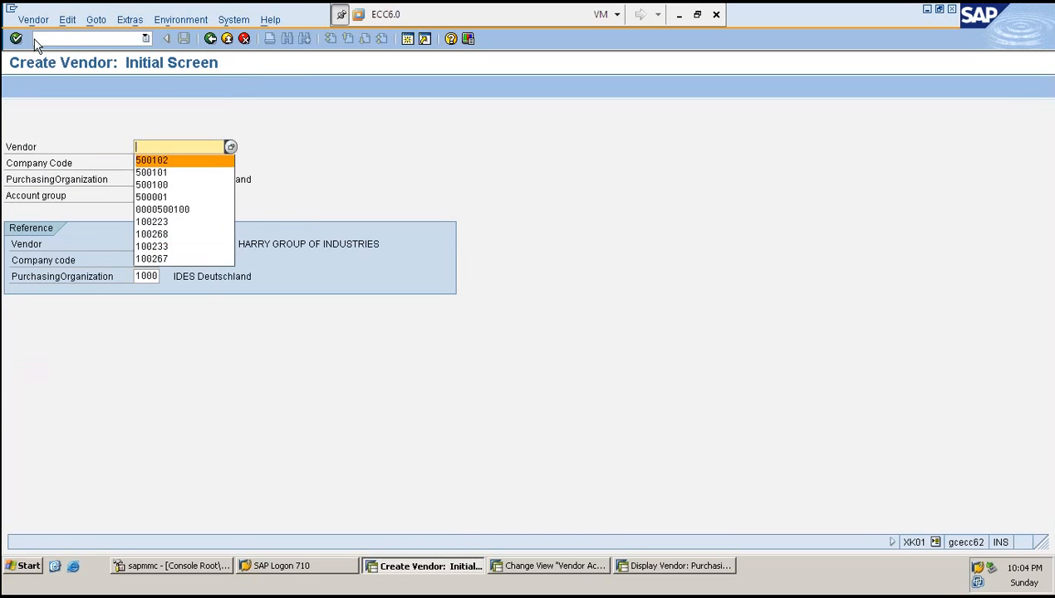
key(Return)
key(Return)
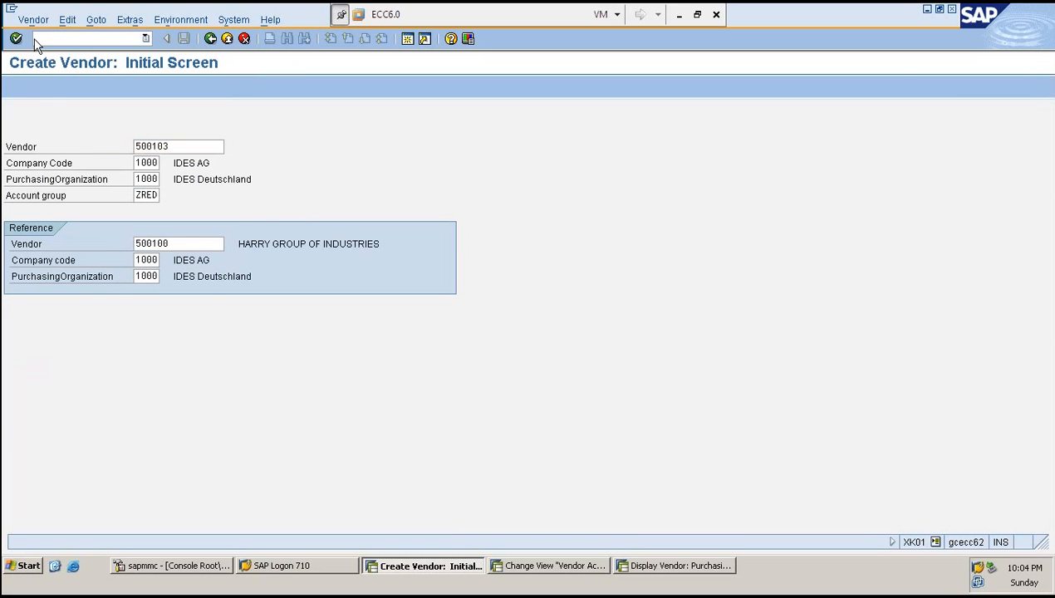
key(Return)
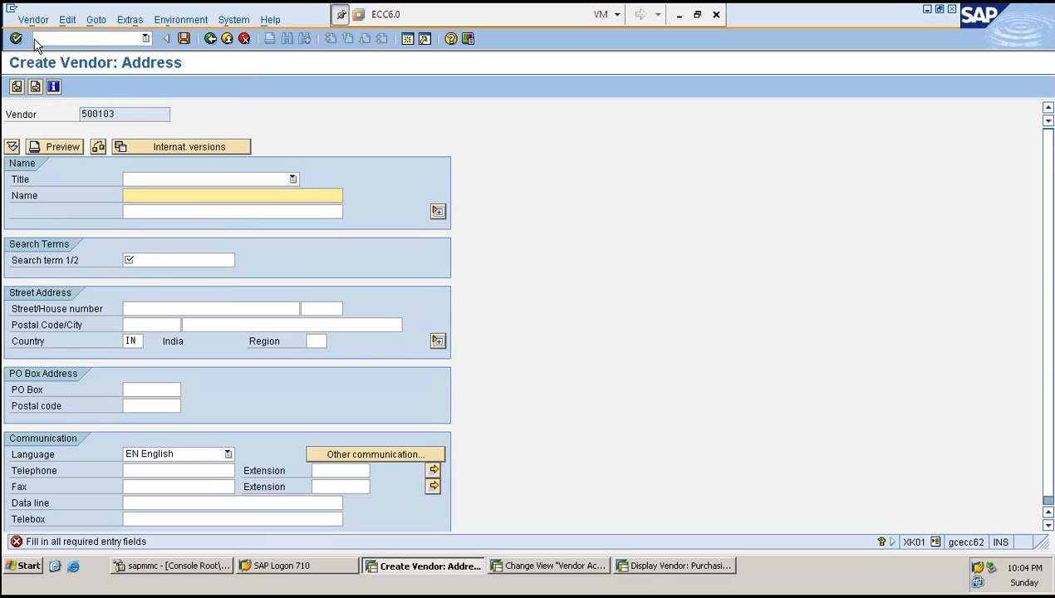
- Enter the name REEBOK GROUP and a search term, then continue through accounting information to purchasing data
text(R)
key(Down)
key(Return)
key(Return)
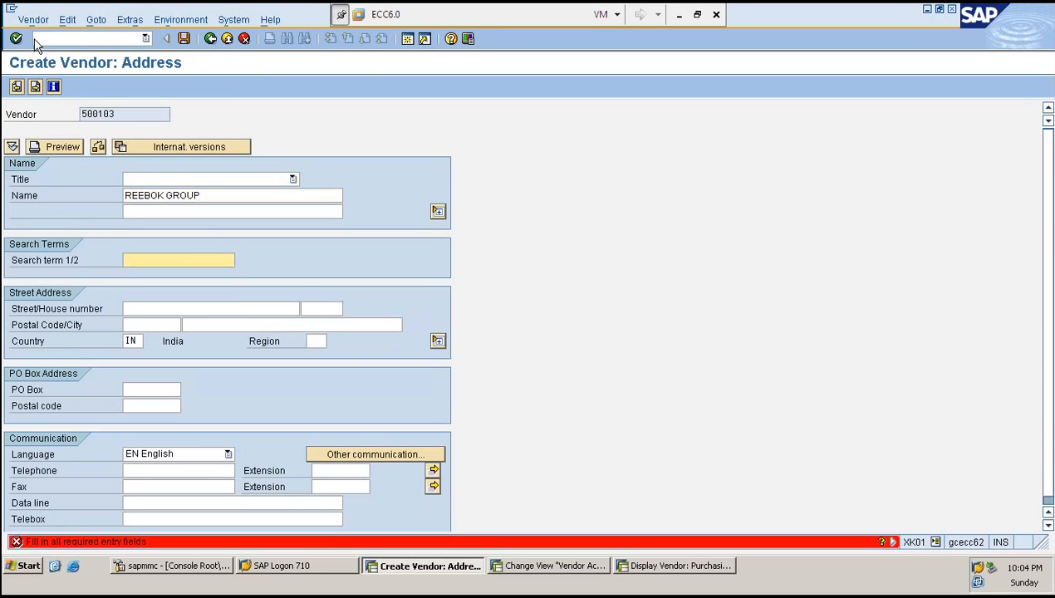
text(R)
key(Return)
key(Return)
key(Return)
key(Return)
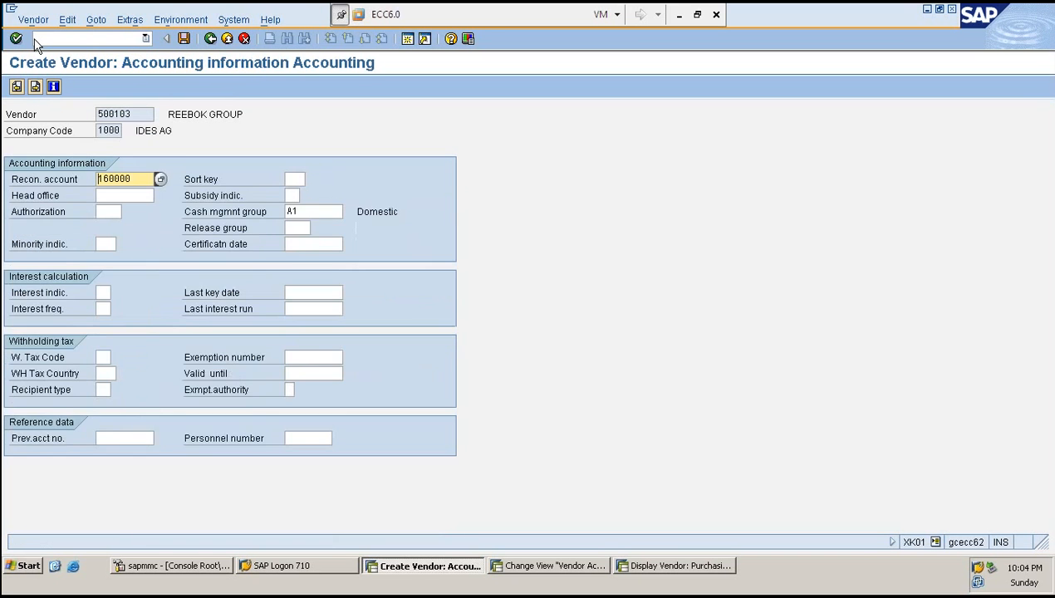
key(Return)
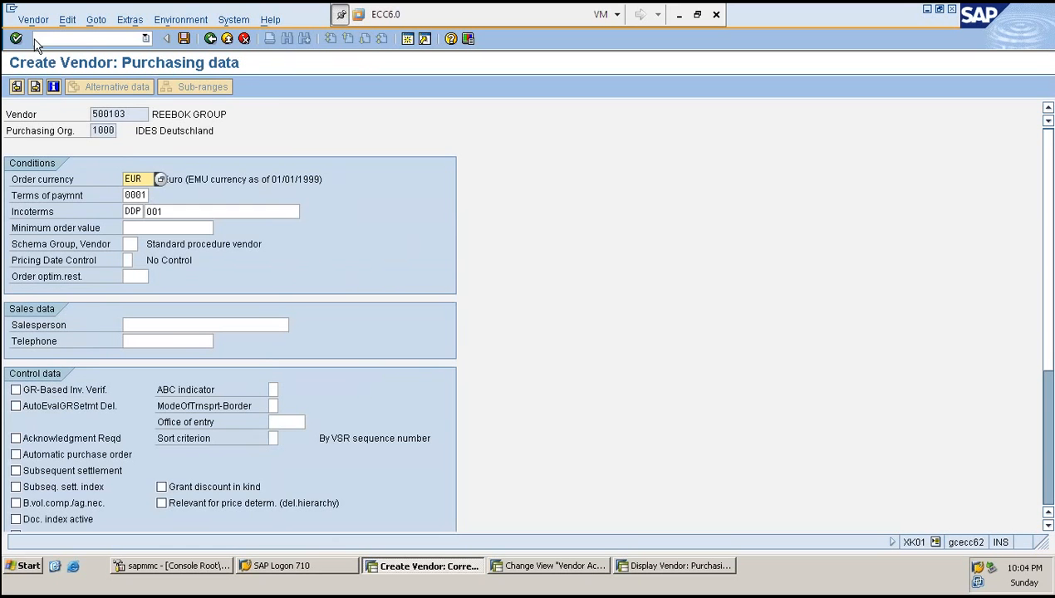
- Allow data retention at VSR level for the new vendor
click(134, 21)
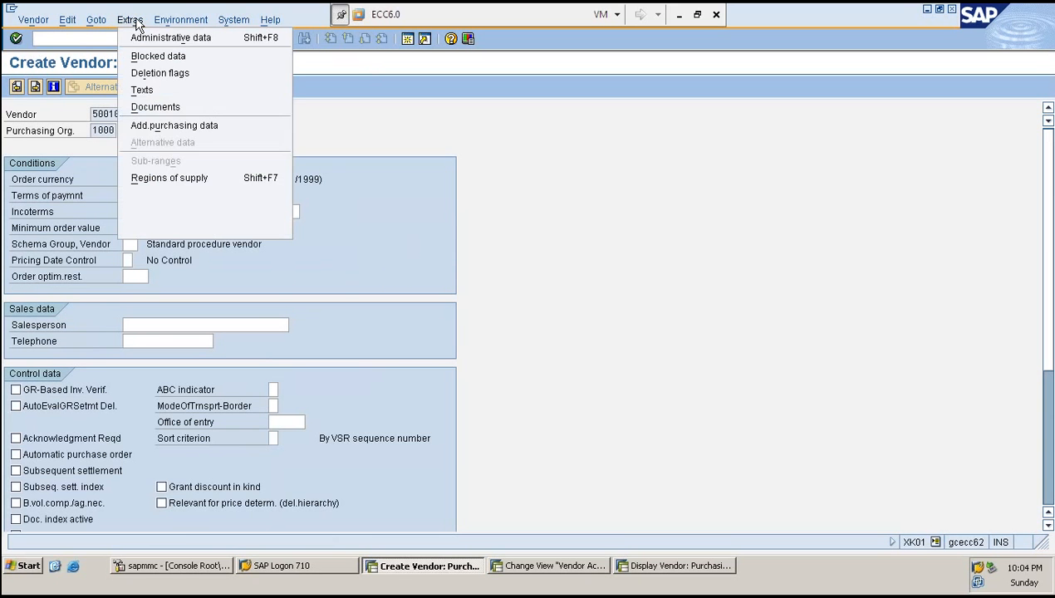
click(161, 136)
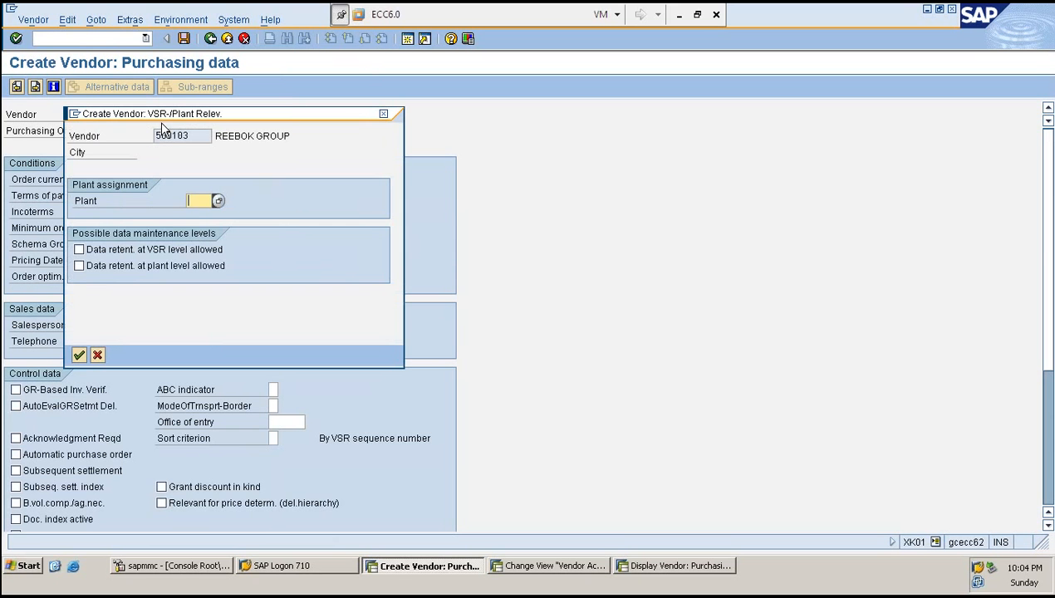
click(79, 249)
click(79, 355)
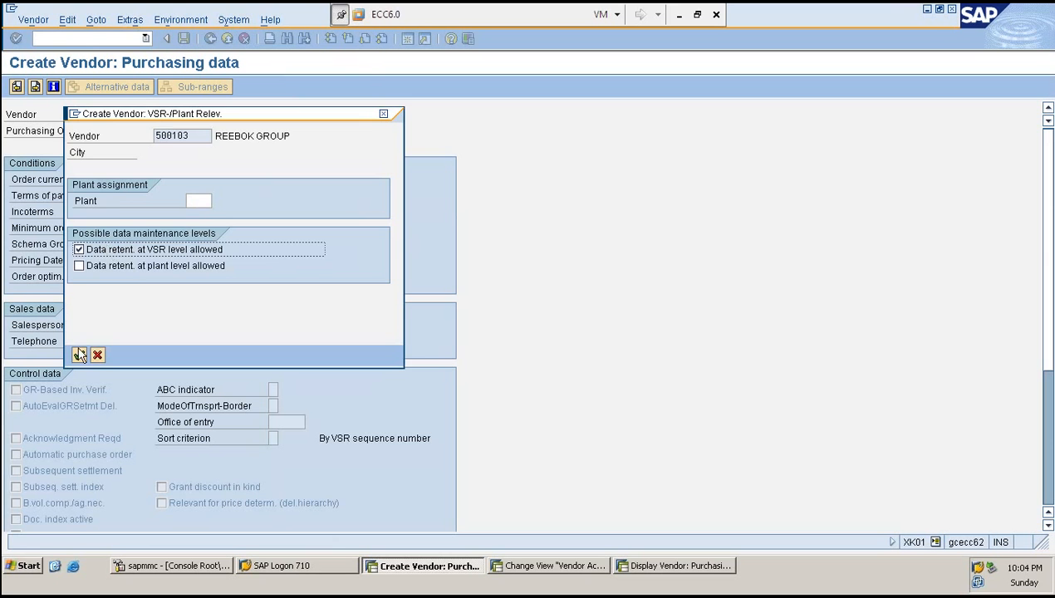
- Create alternative purchasing data for sub-range SHOES described as REEBOK SHOES
click(101, 86)
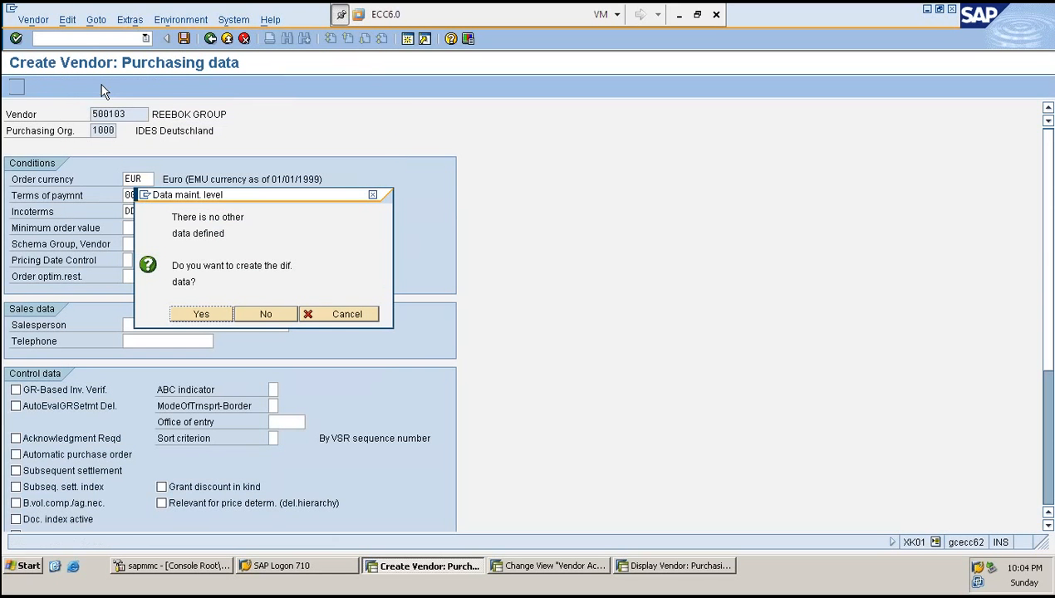
click(199, 316)
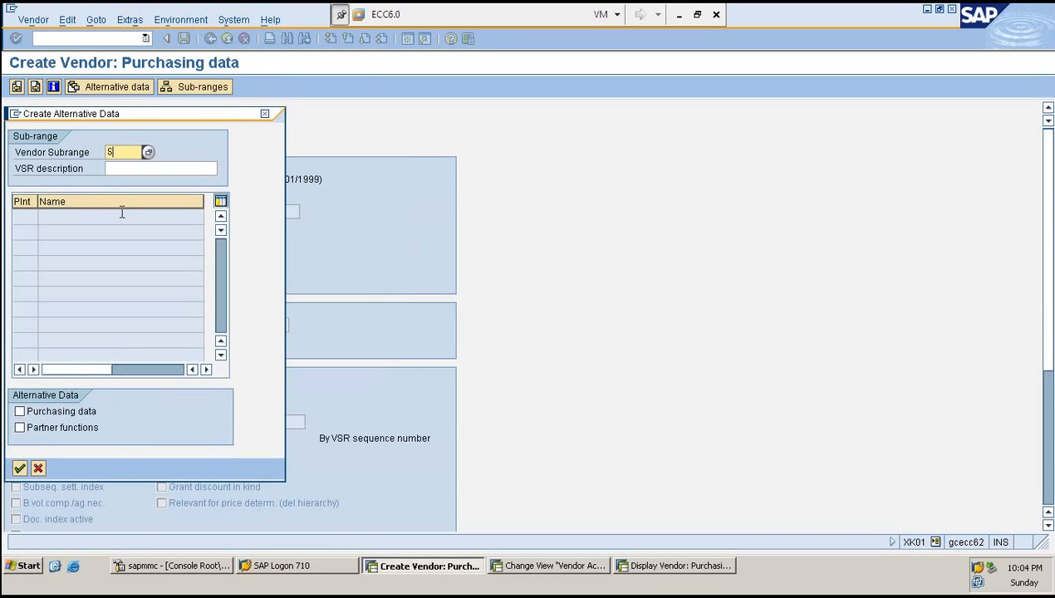
text(SHOES)
key(Tab)
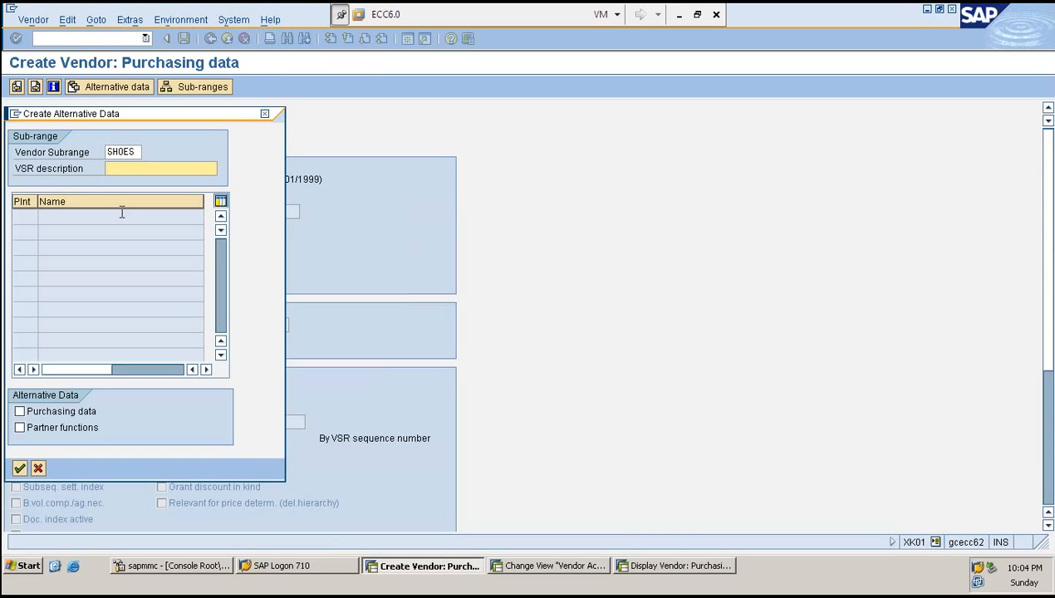
text(RE)
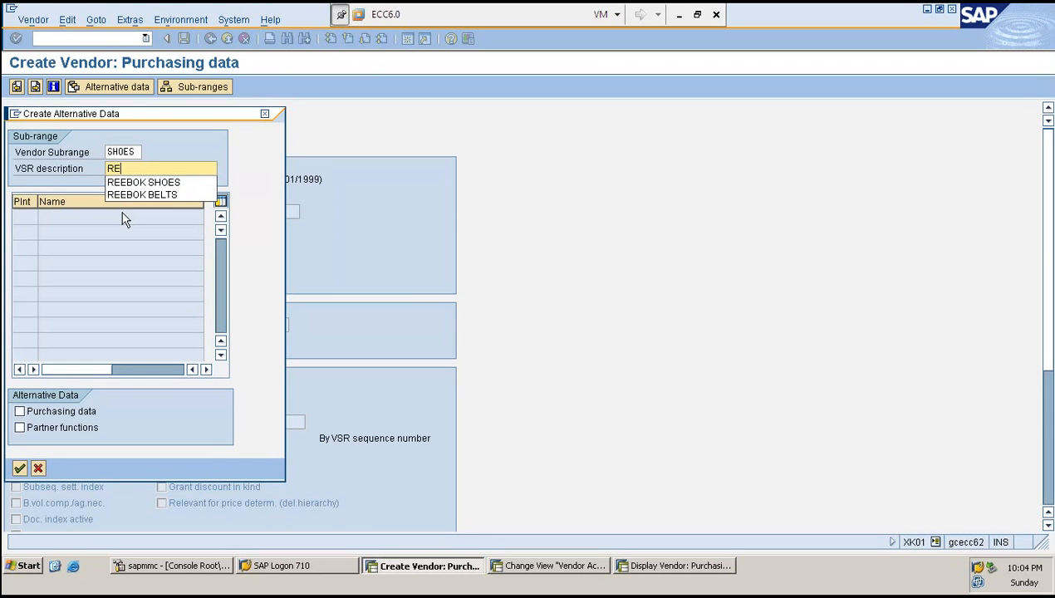
key(Down)
key(Return)
key(Return)
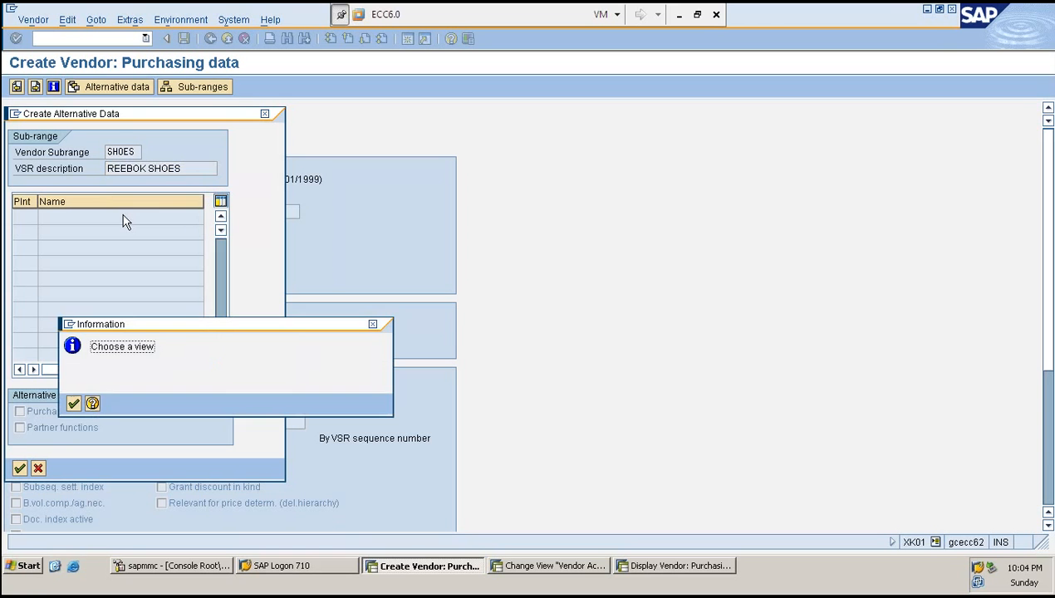
click(73, 403)
click(19, 411)
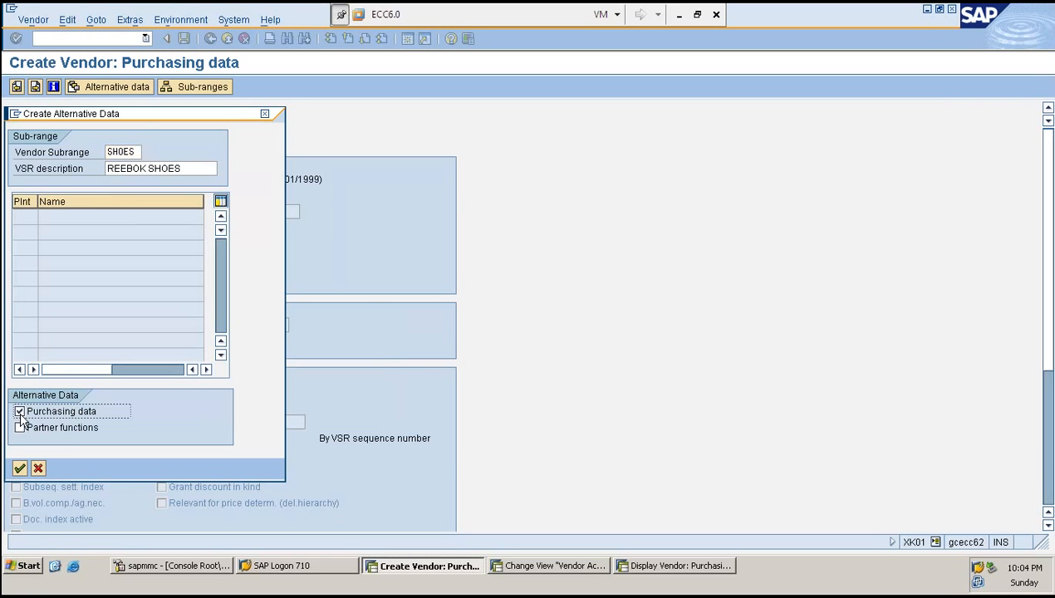
click(20, 469)
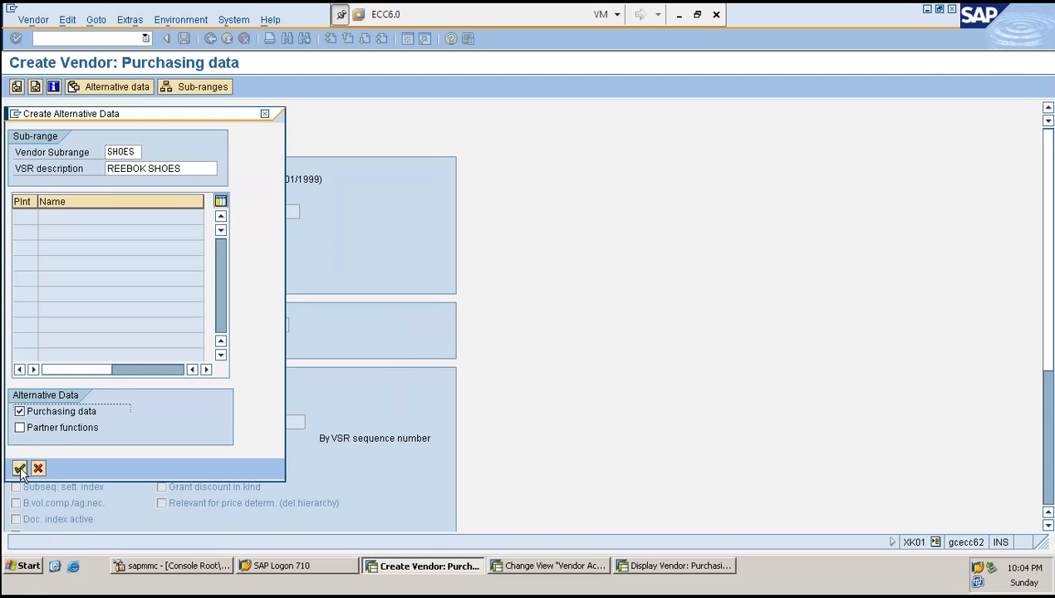
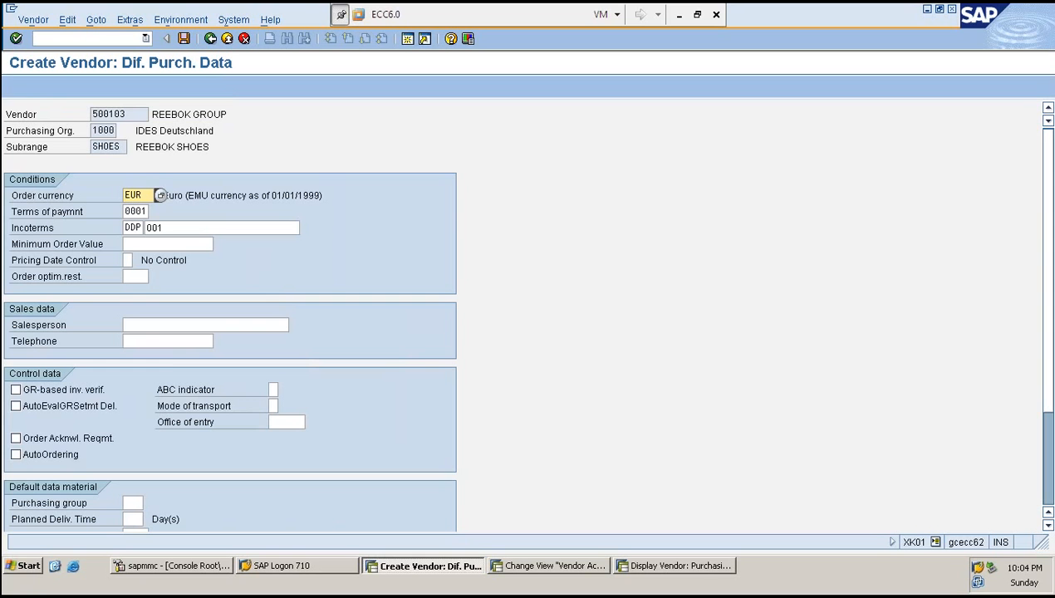
- Enter salesperson SK2 and a telephone number in the SHOES sub-range purchasing data and confirm
click(174, 325)
text(SK2)
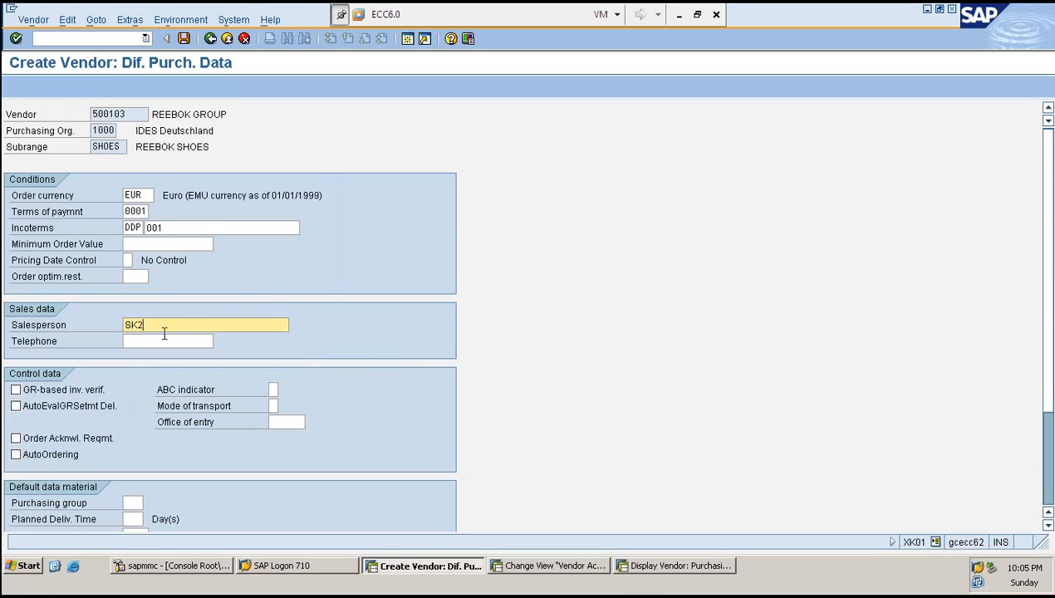
key(Tab)
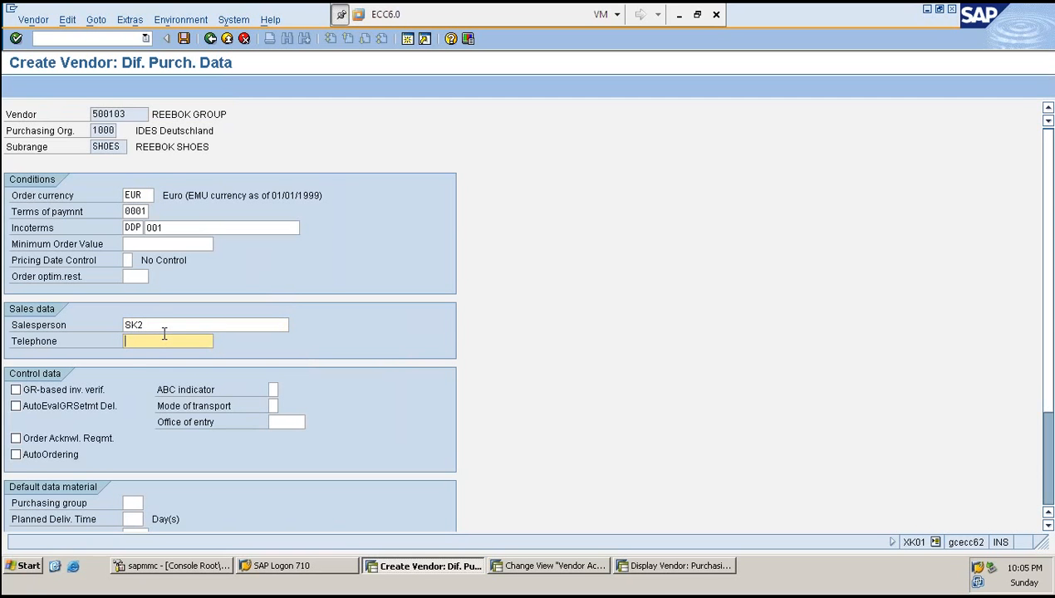
text(123456)
key(Return)
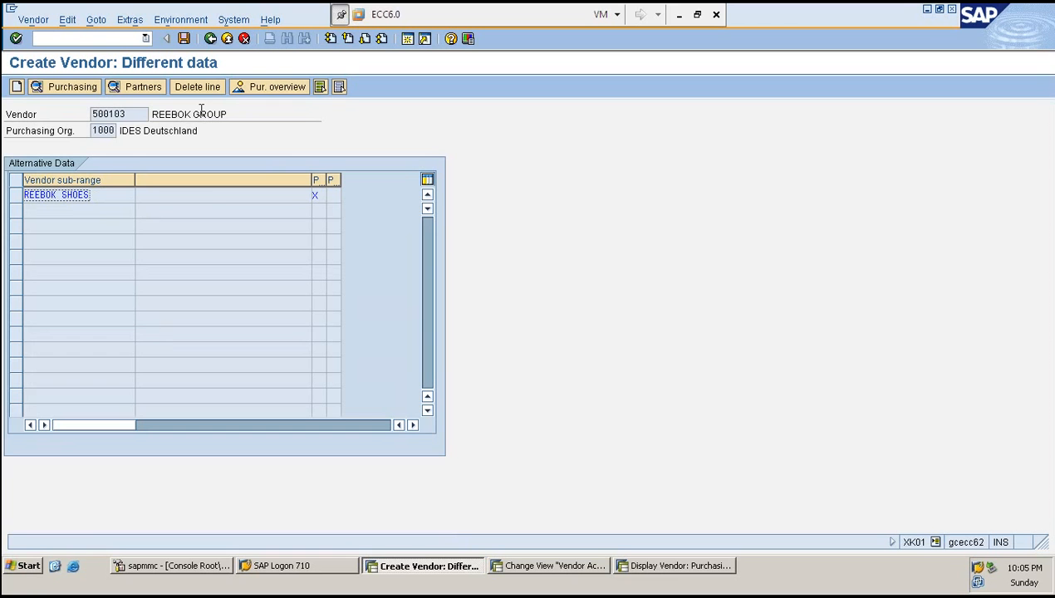
- Create alternative purchasing data for sub-range BELTS described as REEBOK BELTS
click(16, 86)
key(Tab)
key(shift+Tab)
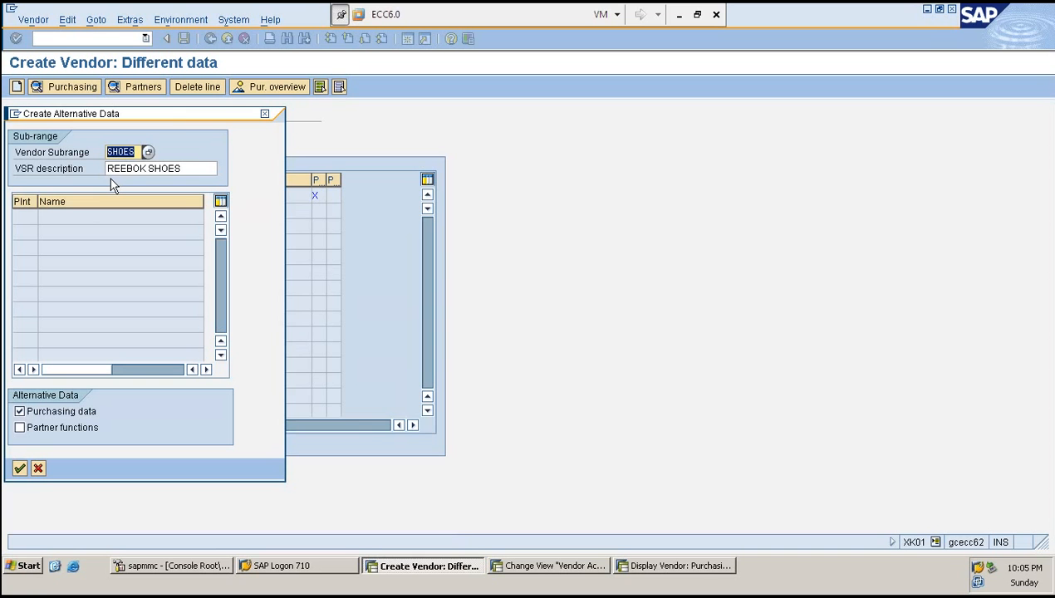
text(BELTS)
key(Tab)
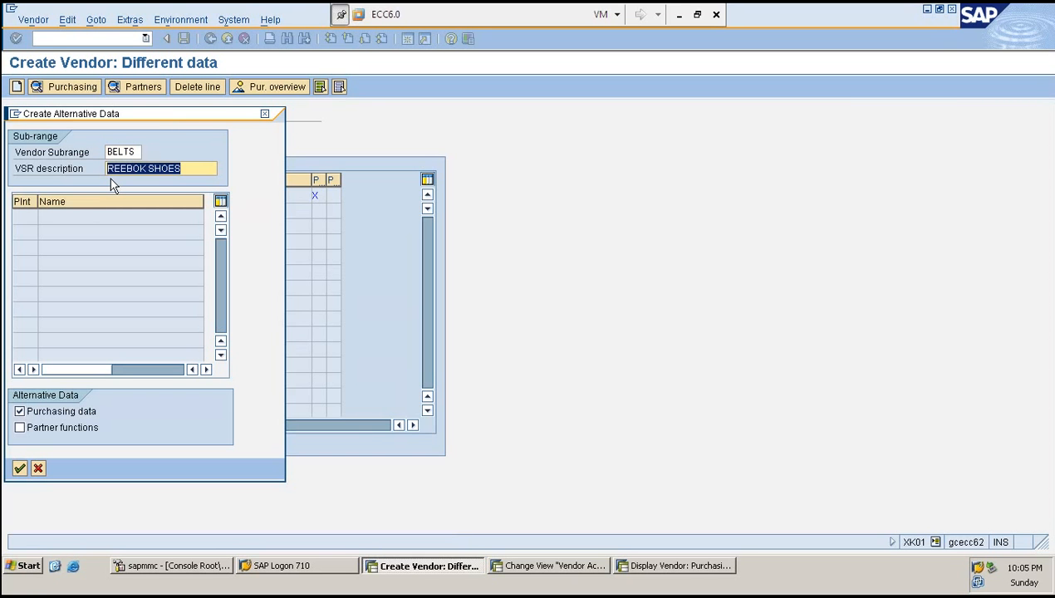
key(End)
key(BackSpace)
key(BackSpace)
key(BackSpace)
key(BackSpace)
key(BackSpace)
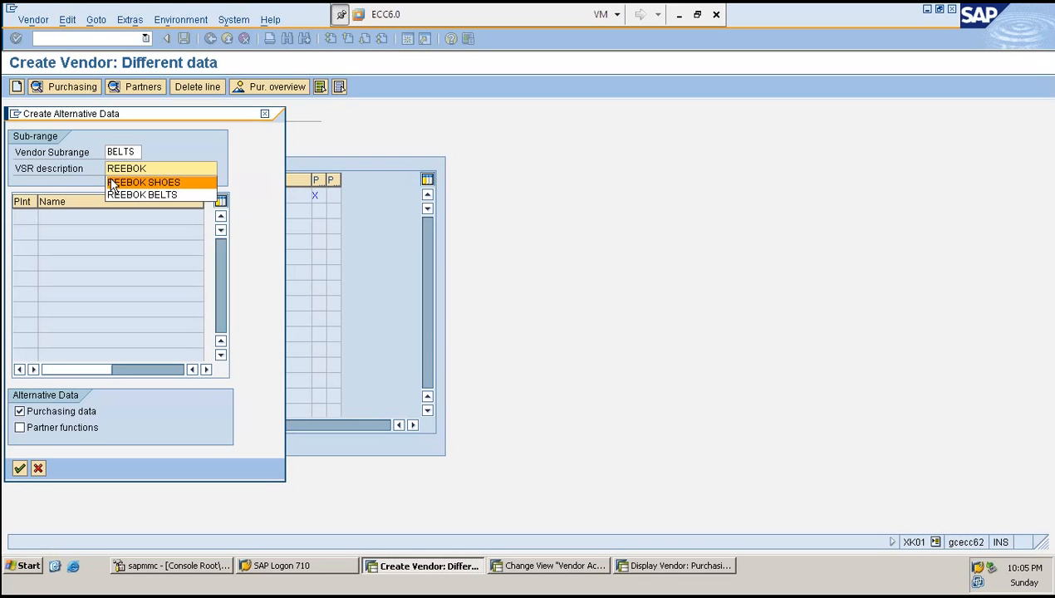
text(BELTS)
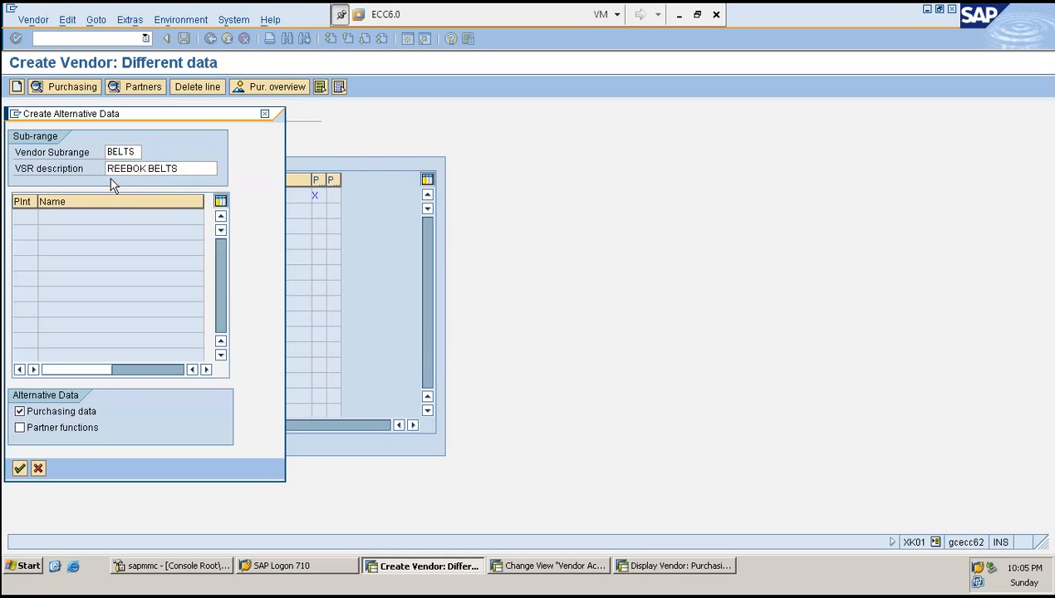
key(Return)
- Enter salesperson SK3 and a telephone number in the BELTS sub-range purchasing data and confirm
click(148, 325)
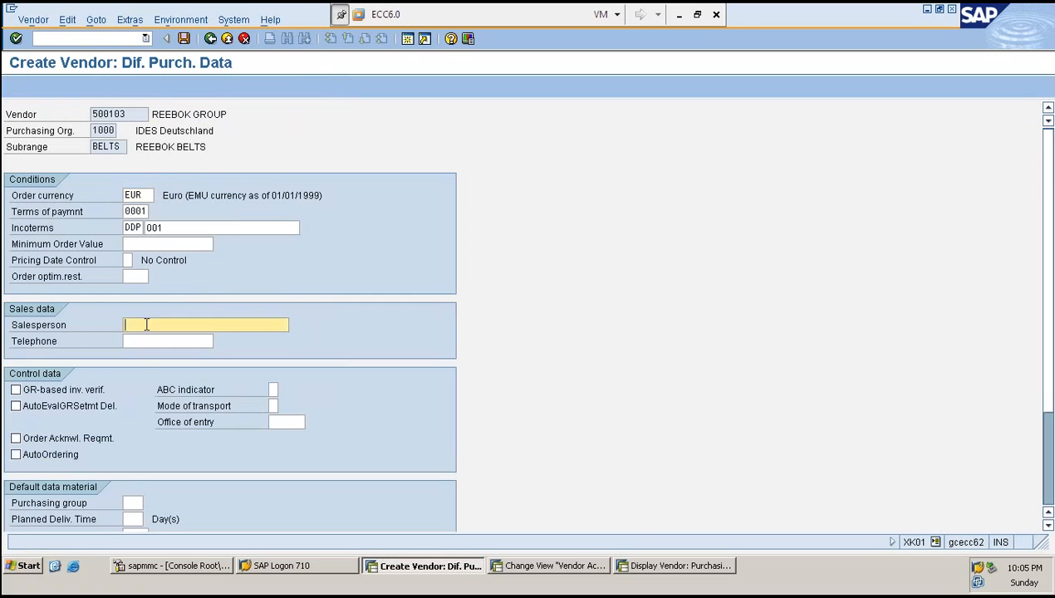
text(SK3)
key(Tab)
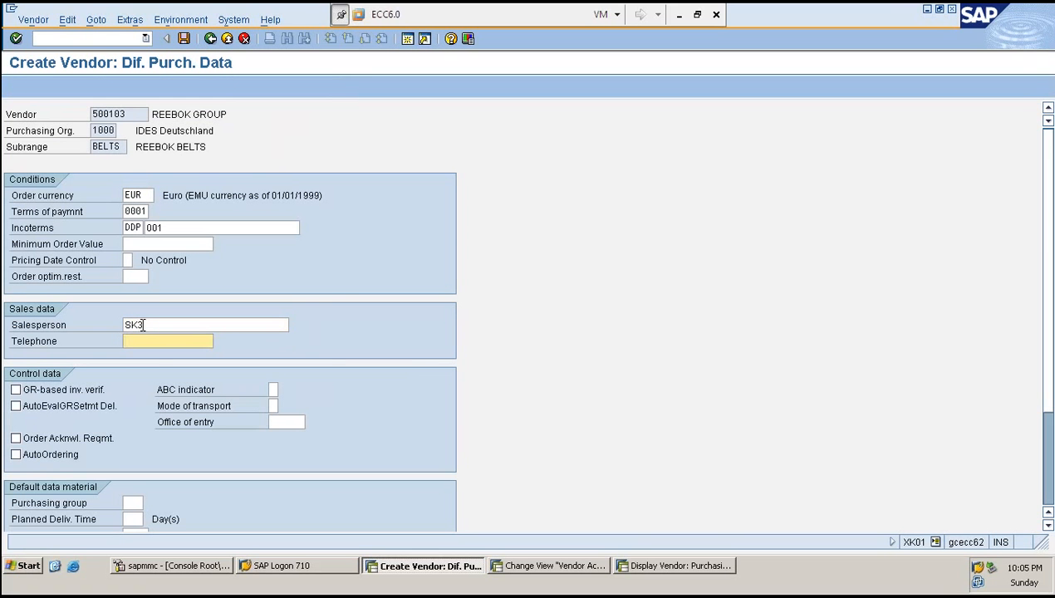
text(7654321)
key(Return)
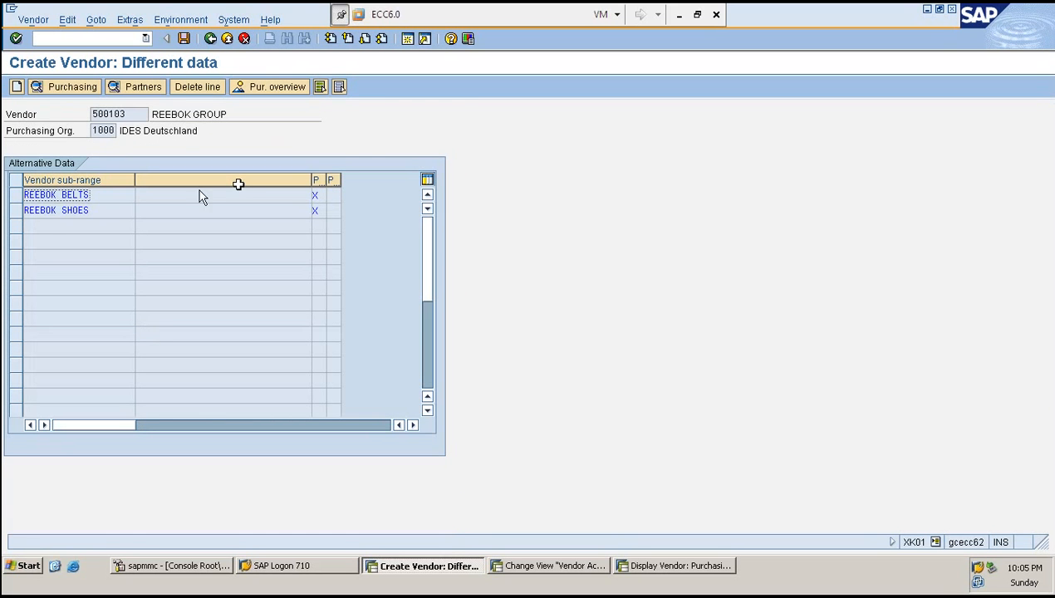
- Select both sub-range rows and save vendor 500103
click(16, 195)
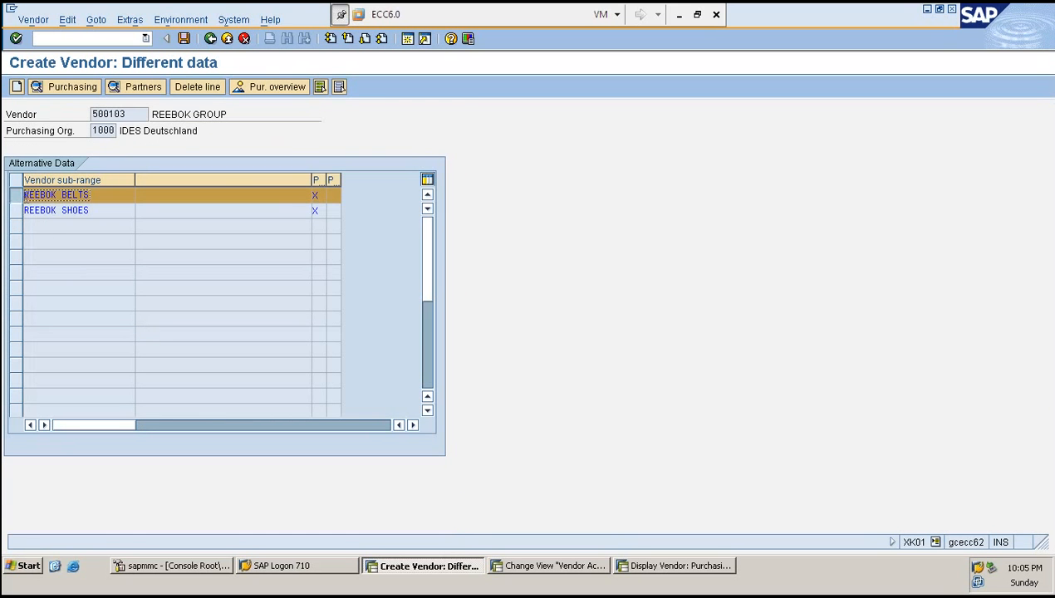
click(16, 210)
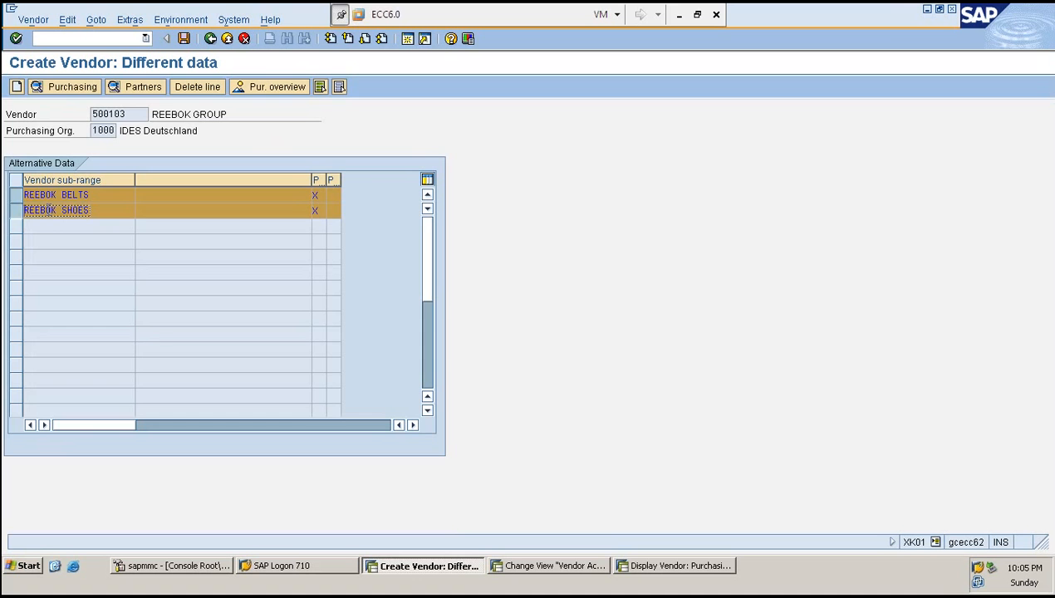
key(ctrl+s)
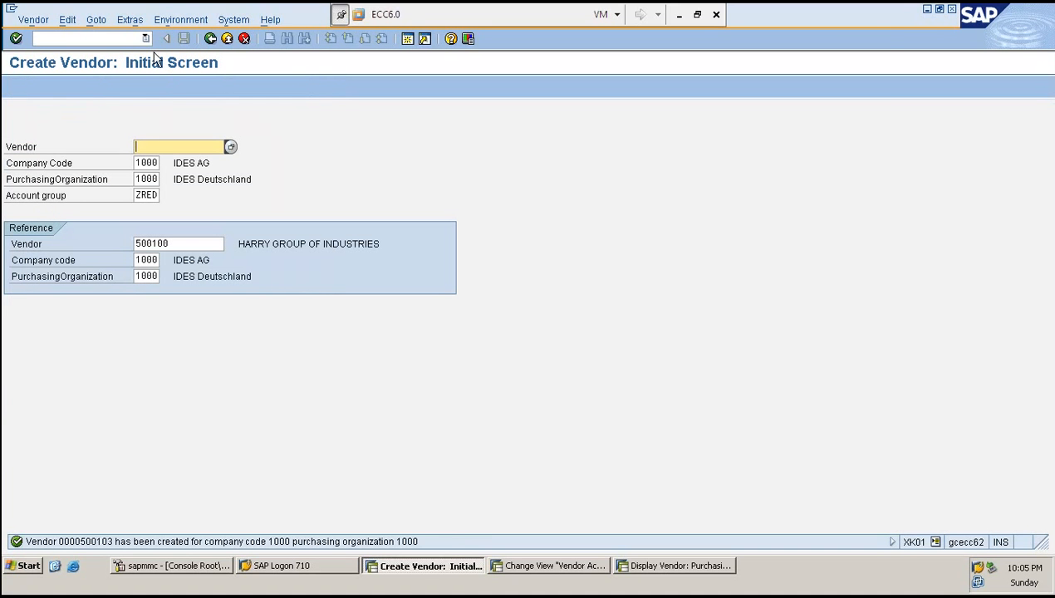
- Open vendor 500103 for changing with transaction XK02
click(113, 38)
text(/N)
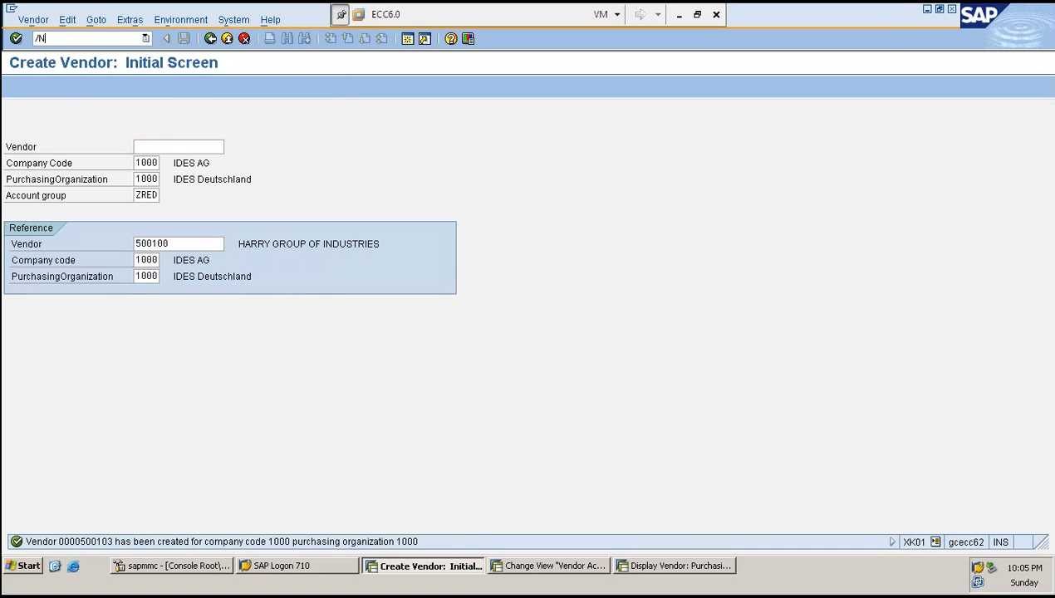
text(XK02)
key(Return)
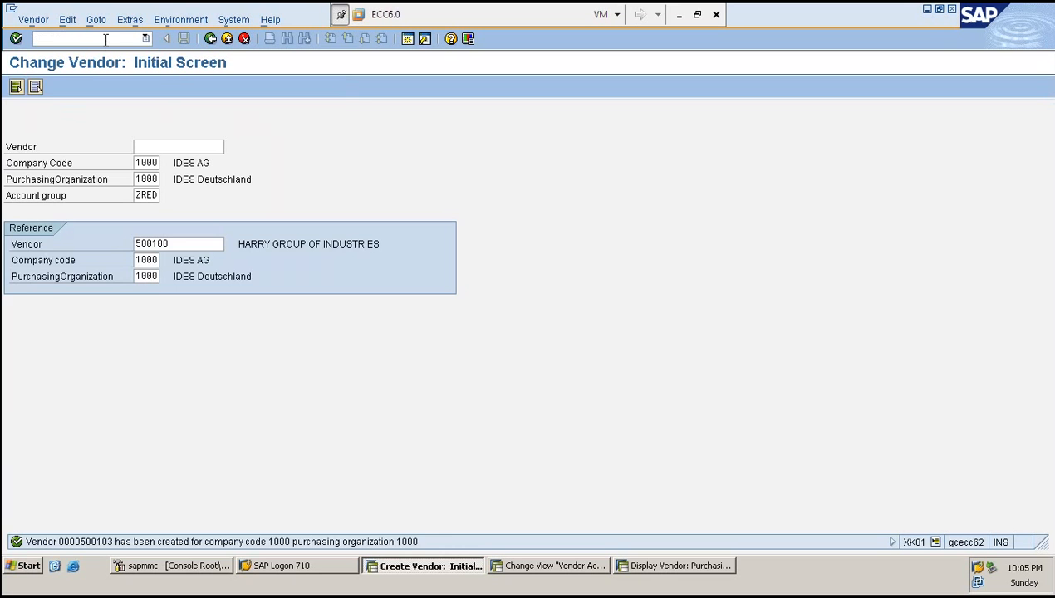
key(Return)
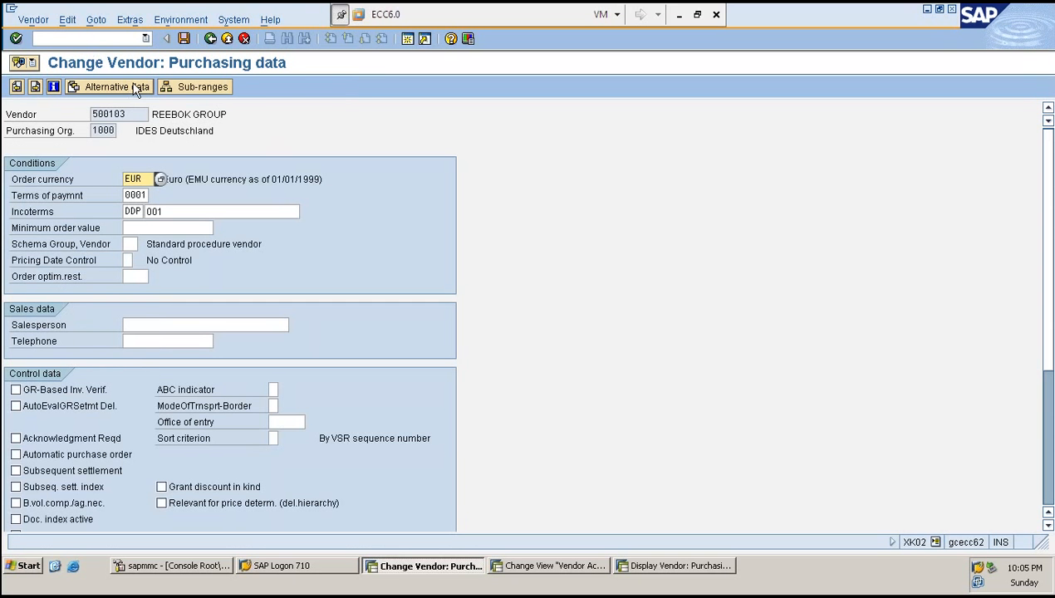
- Review the vendor's sub-ranges and the multilingual description of BELTS
click(192, 87)
double_click(38, 180)
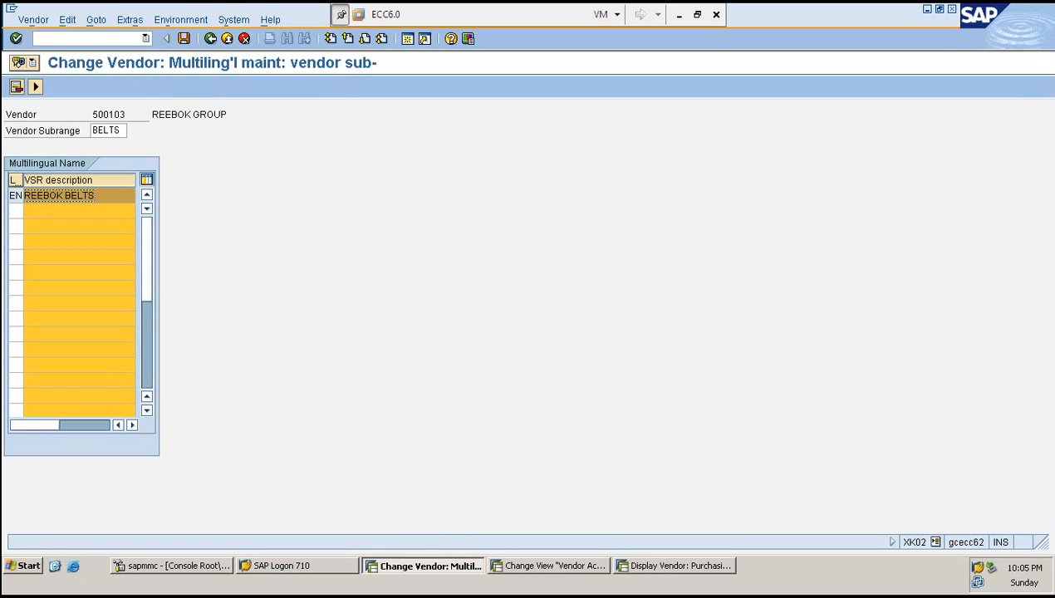
key(F3)
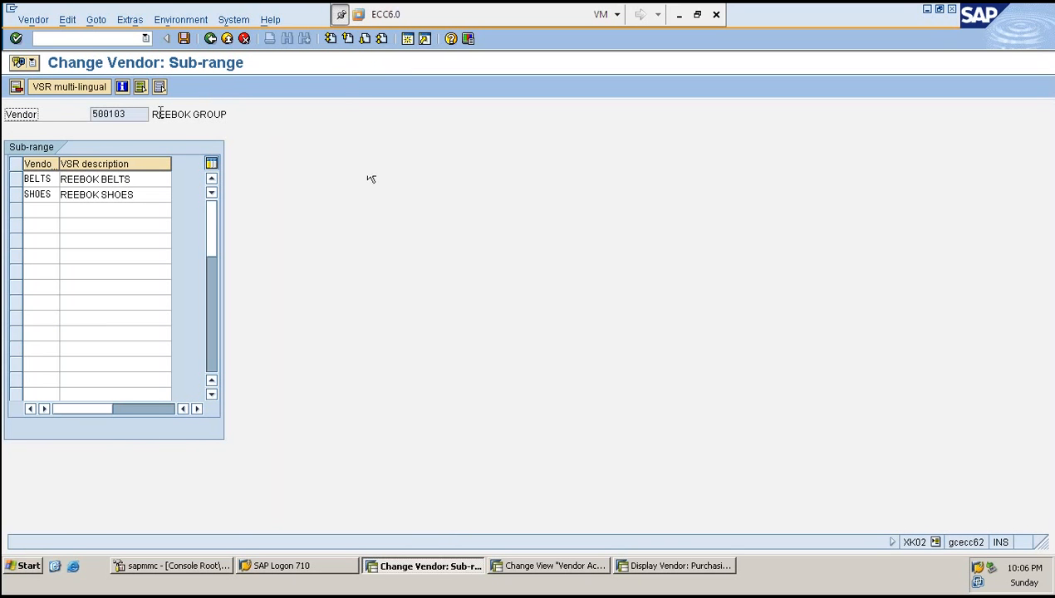
key(F3)
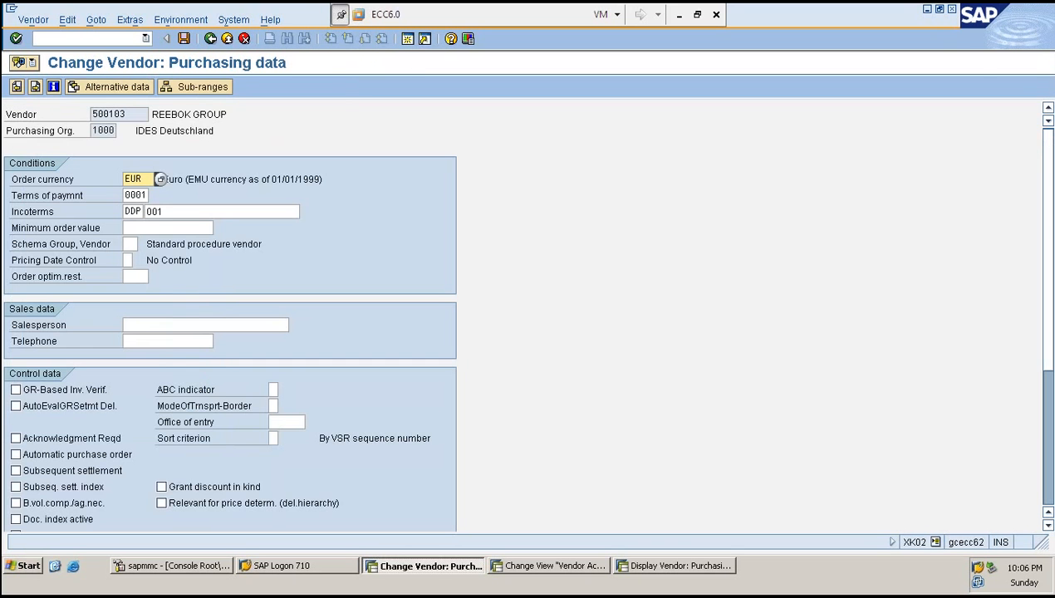
- Inspect the alternative purchasing data stored for the BELTS sub-range
click(125, 91)
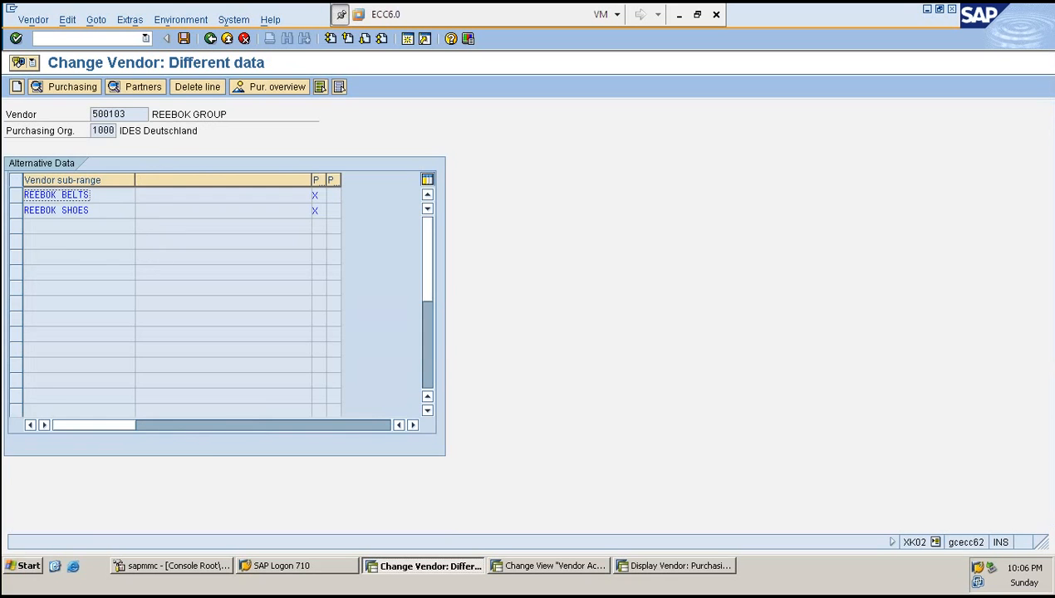
double_click(86, 196)
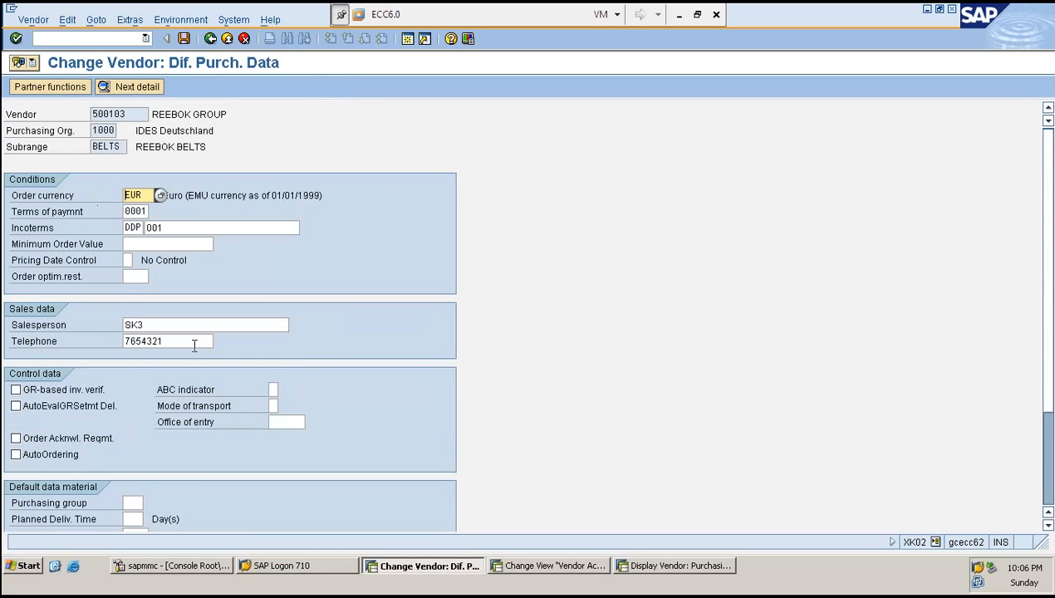
click(189, 323)
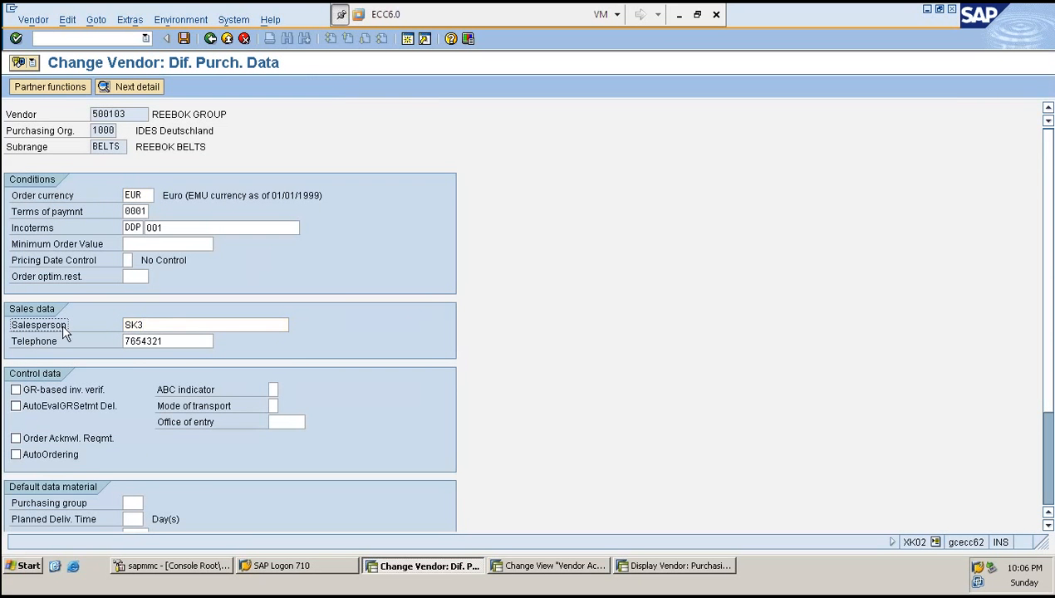
click(186, 340)
click(136, 87)
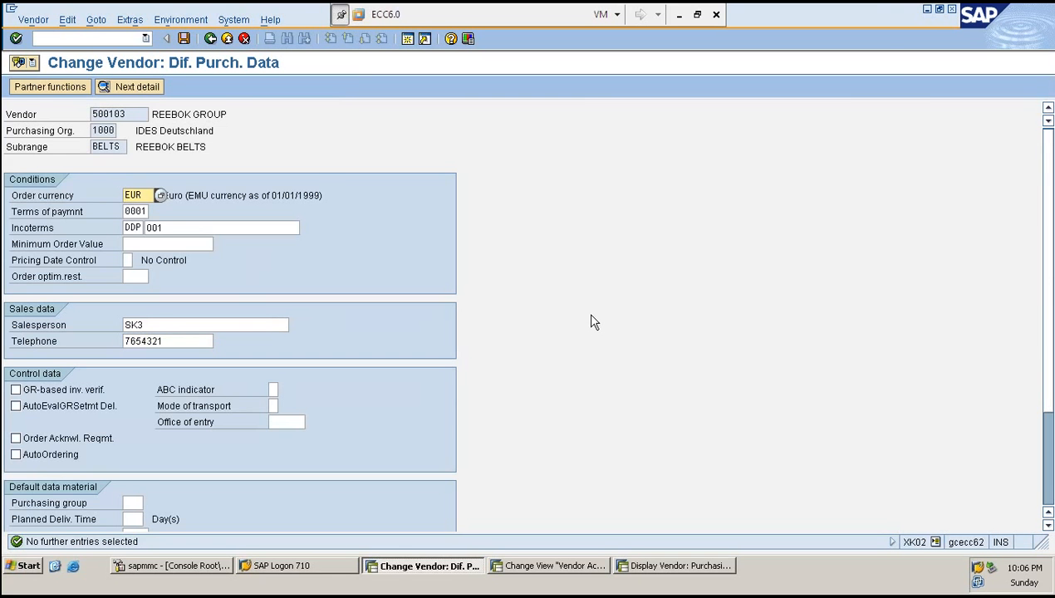
key(F3)
- Inspect the SHOES sub-range purchasing data and its partner functions
double_click(78, 211)
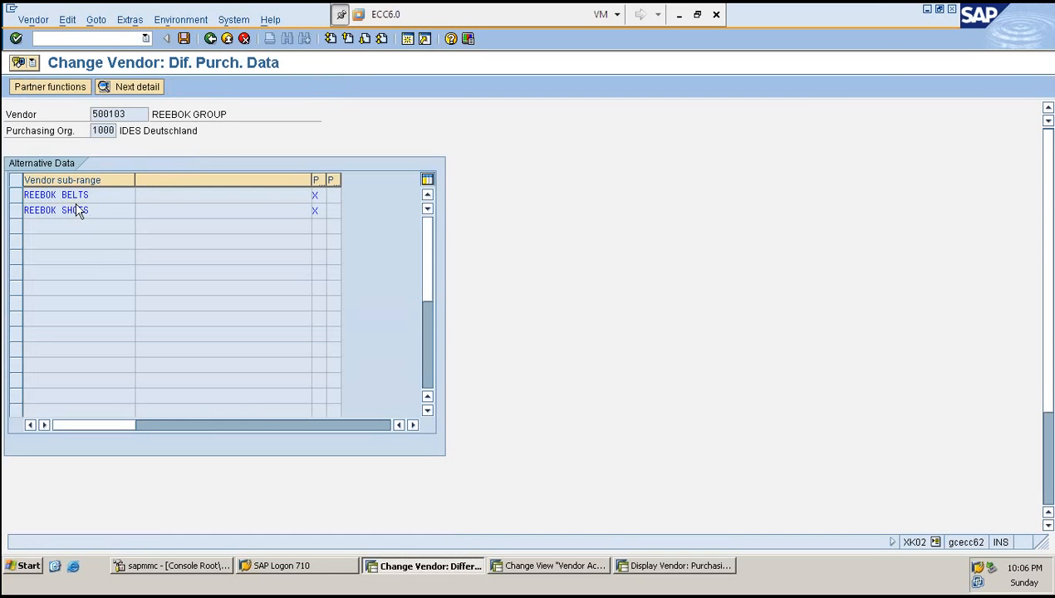
click(172, 324)
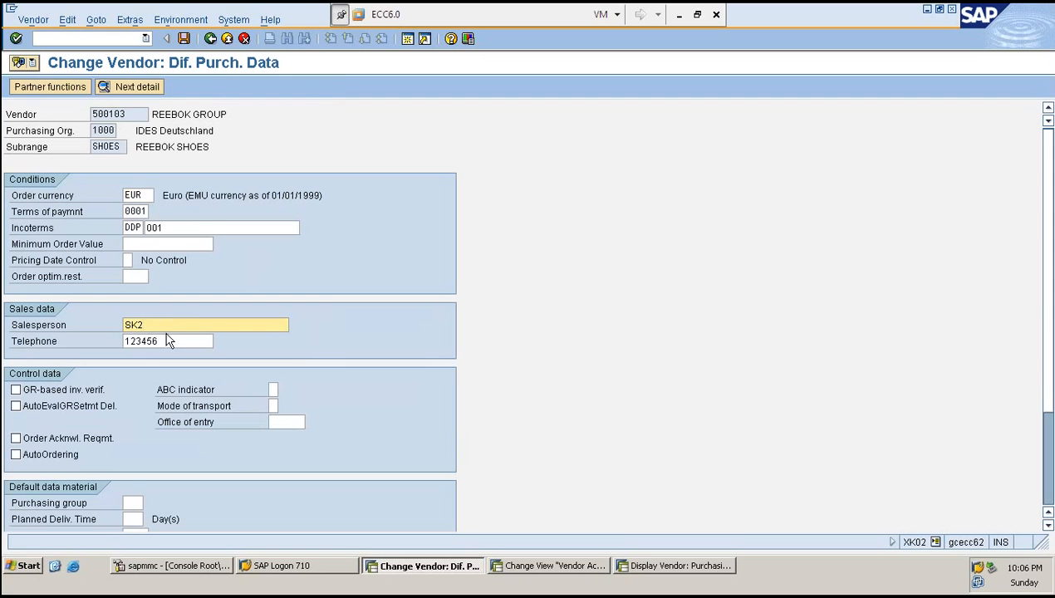
click(174, 341)
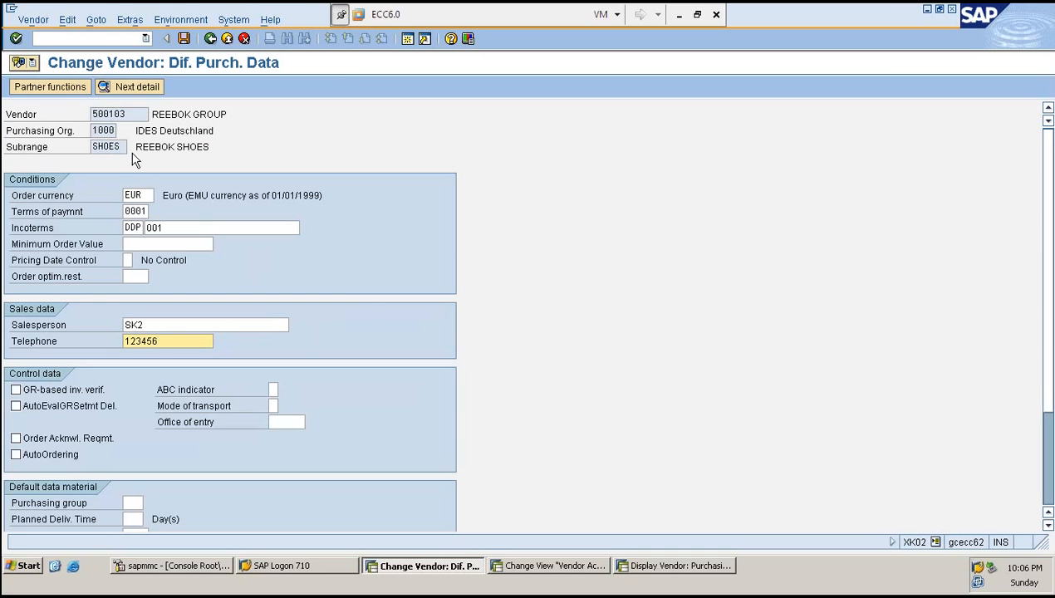
drag(131, 118, 94, 114)
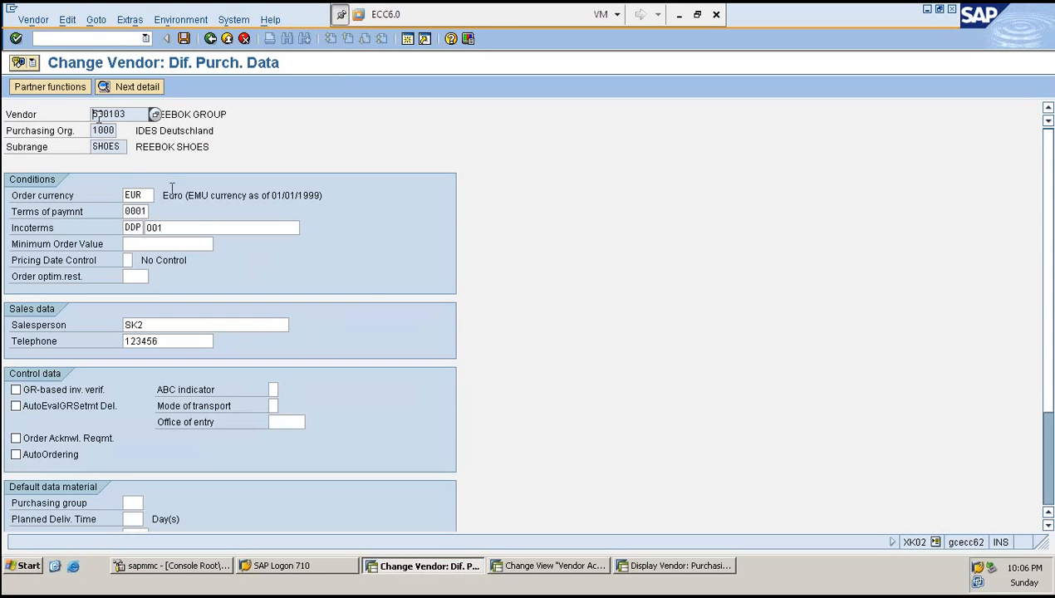
click(165, 325)
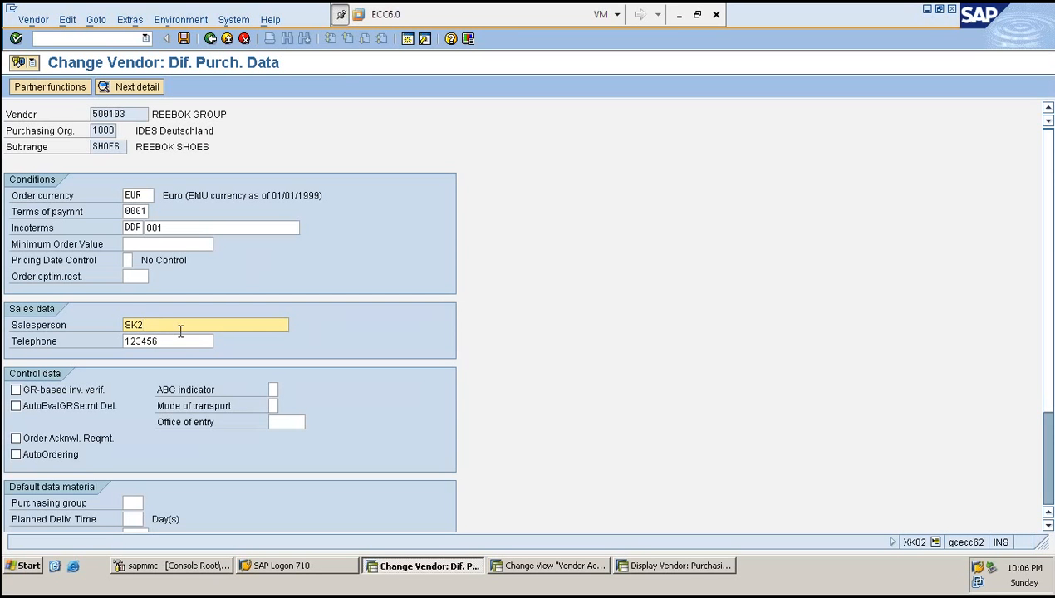
click(180, 342)
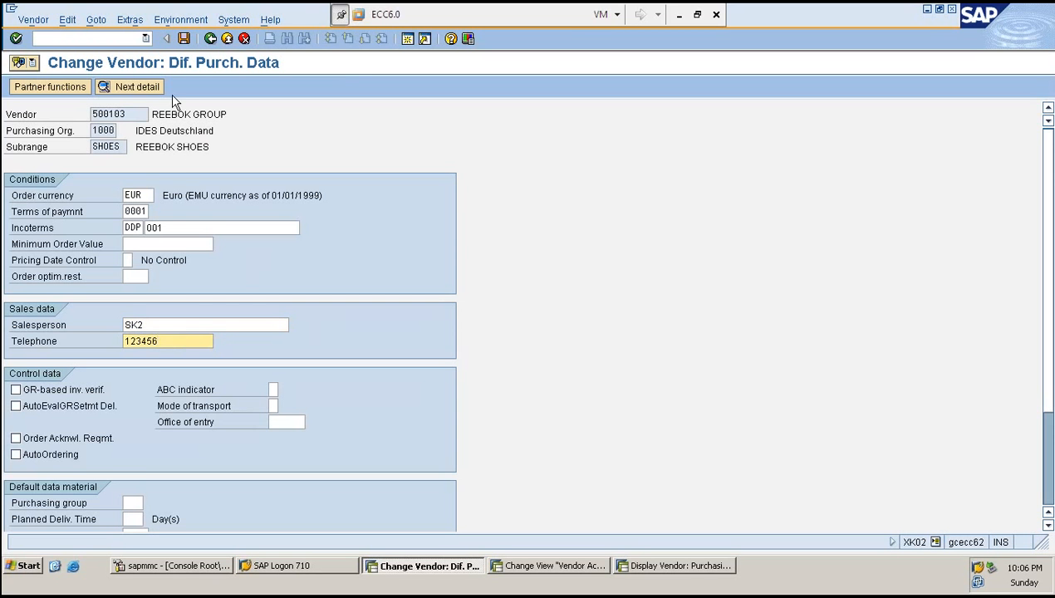
click(125, 88)
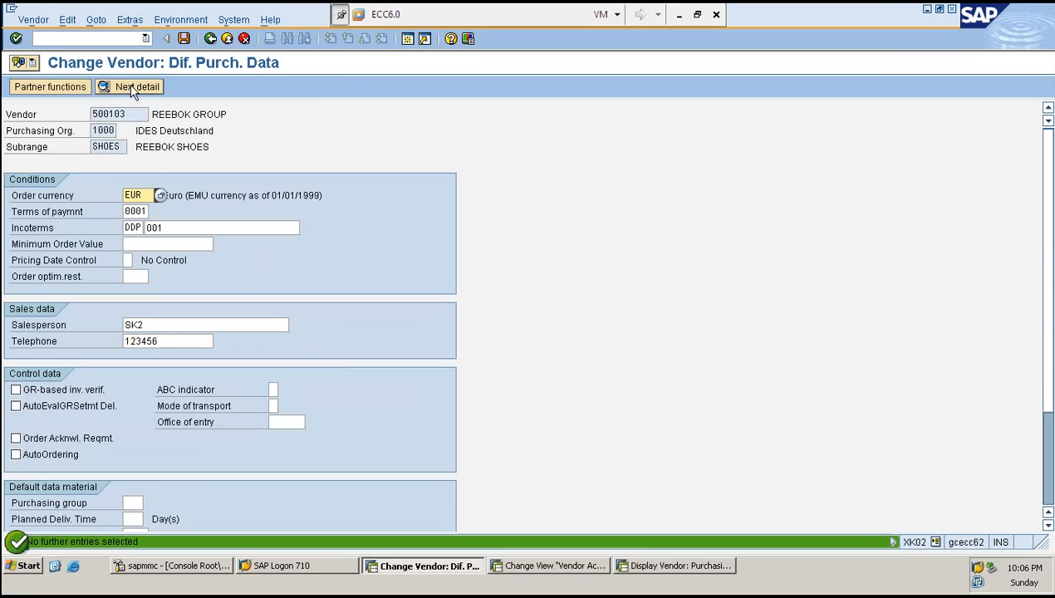
click(50, 86)
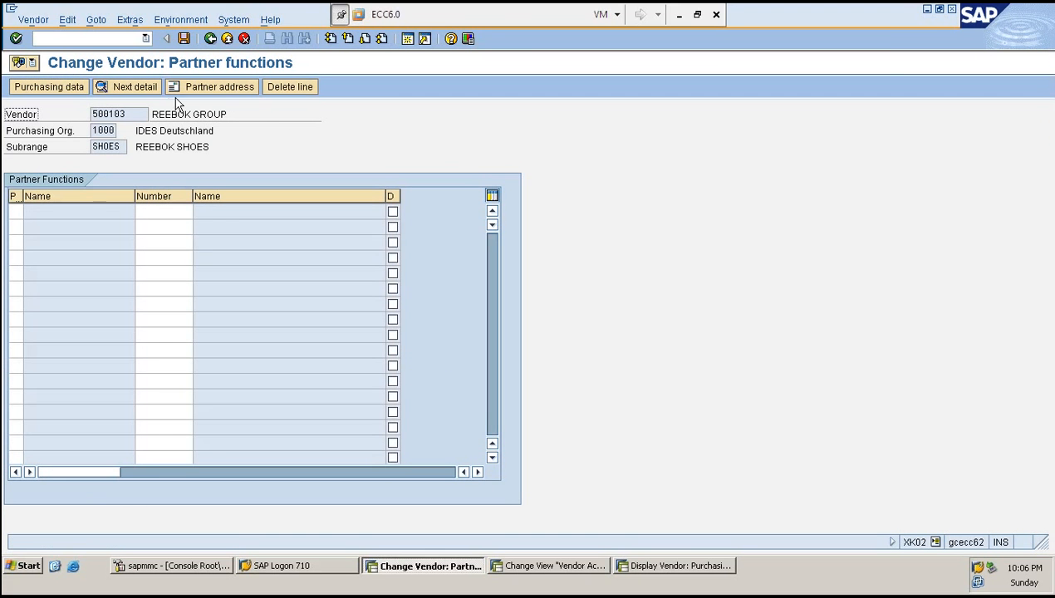
key(F3)
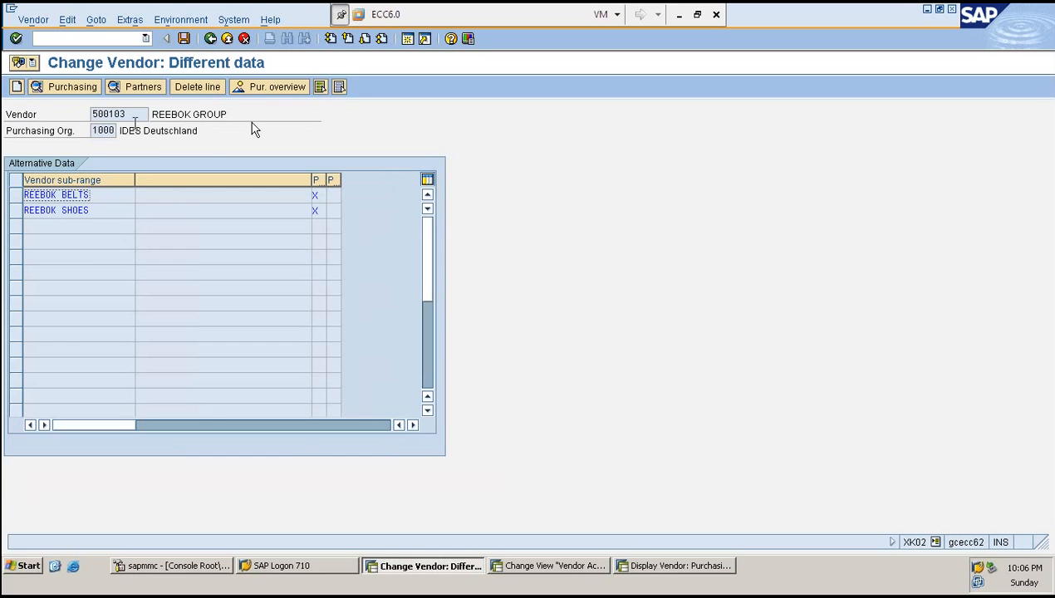
- Reopen the SHOES purchasing data and return to the alternative data list
click(75, 211)
double_click(74, 213)
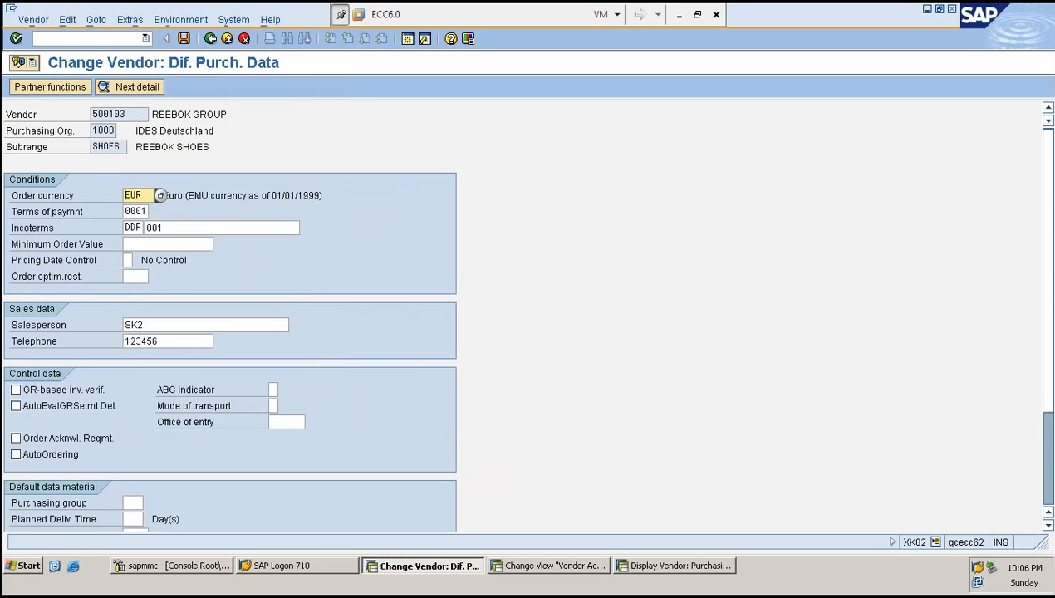
key(F3)
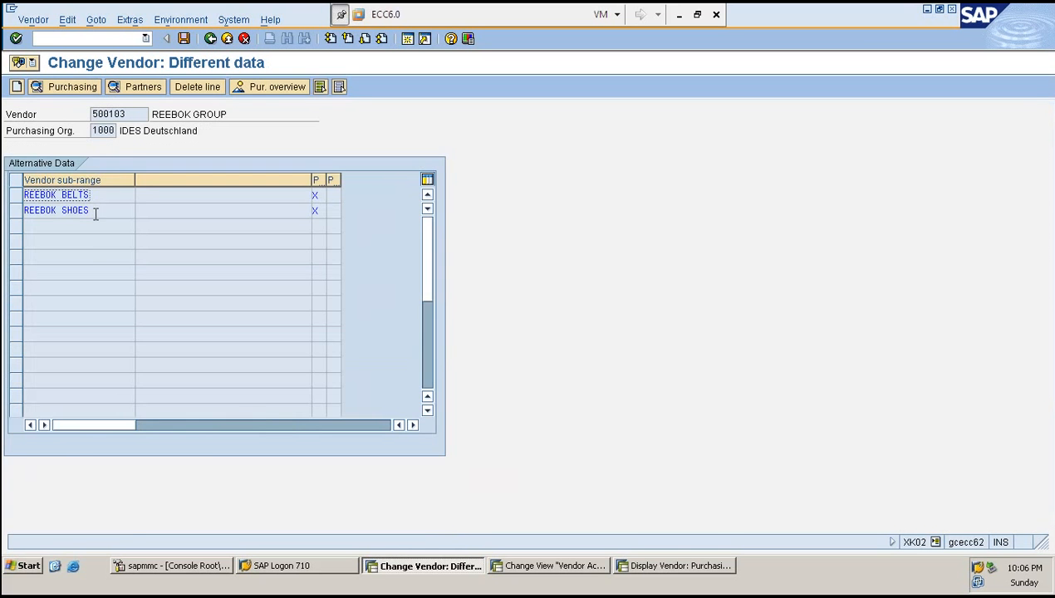
- Inspect the BELTS sub-range purchasing data, then leave the vendor's purchasing data without changes
double_click(94, 195)
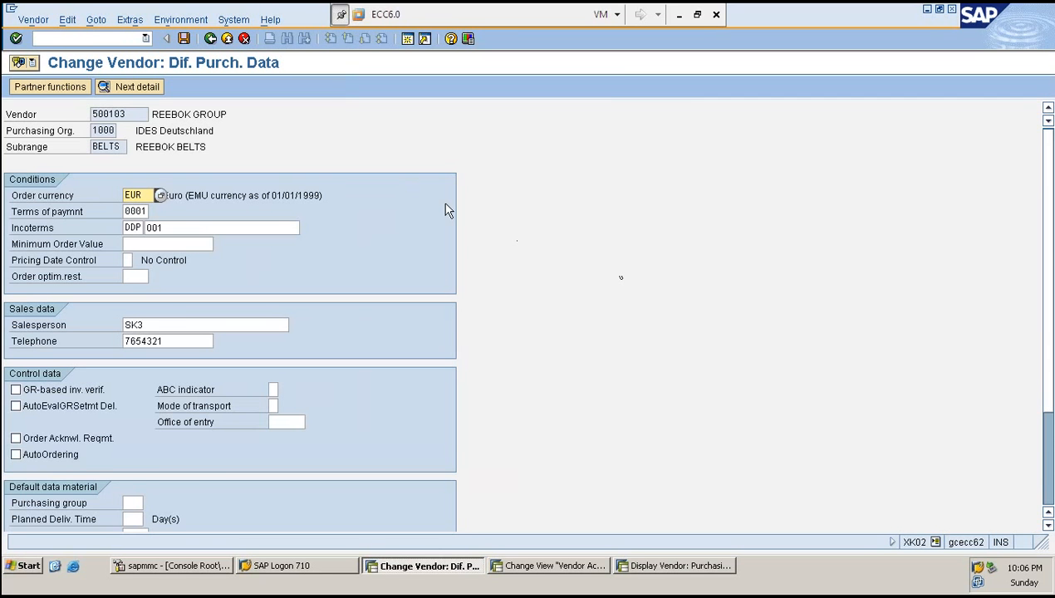
click(172, 323)
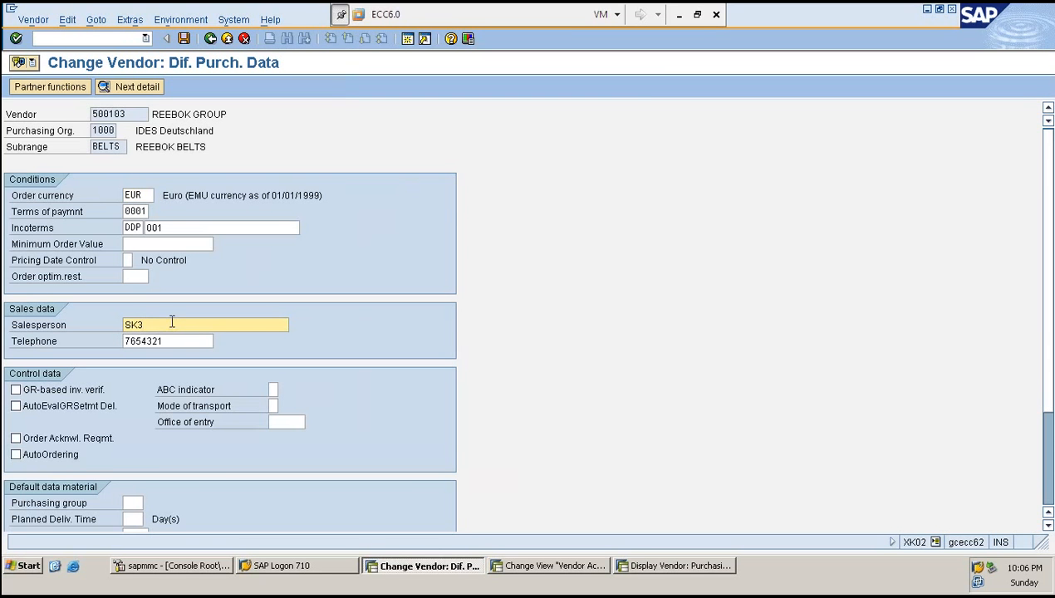
click(171, 342)
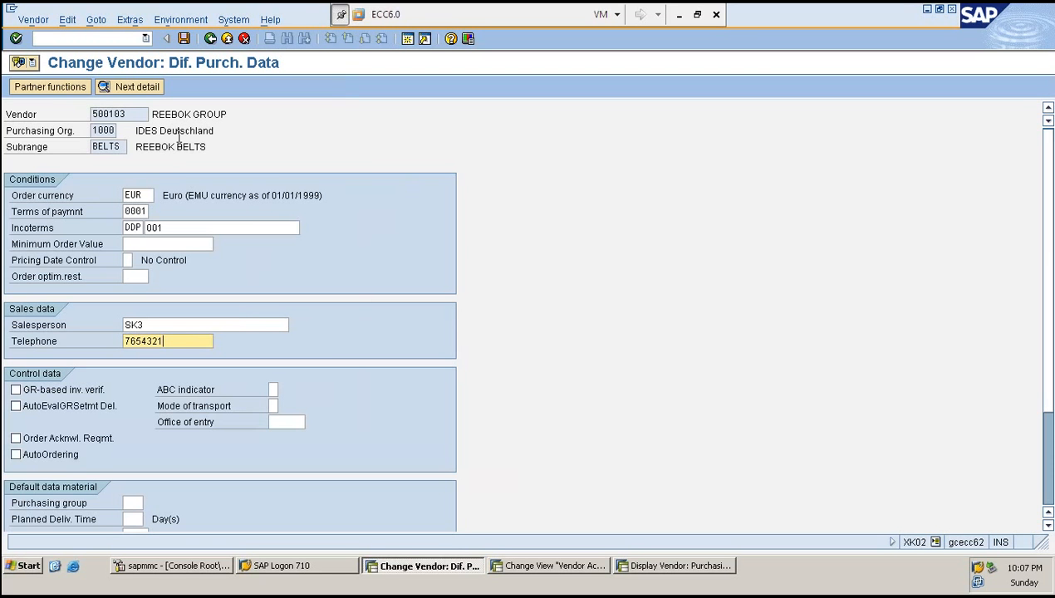
key(Return)
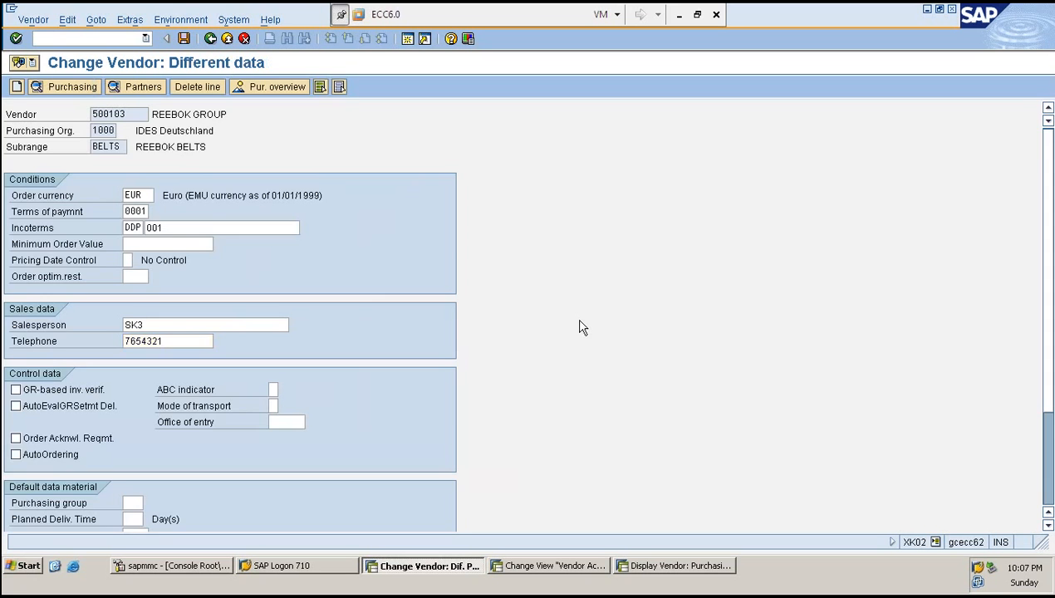
key(Return)
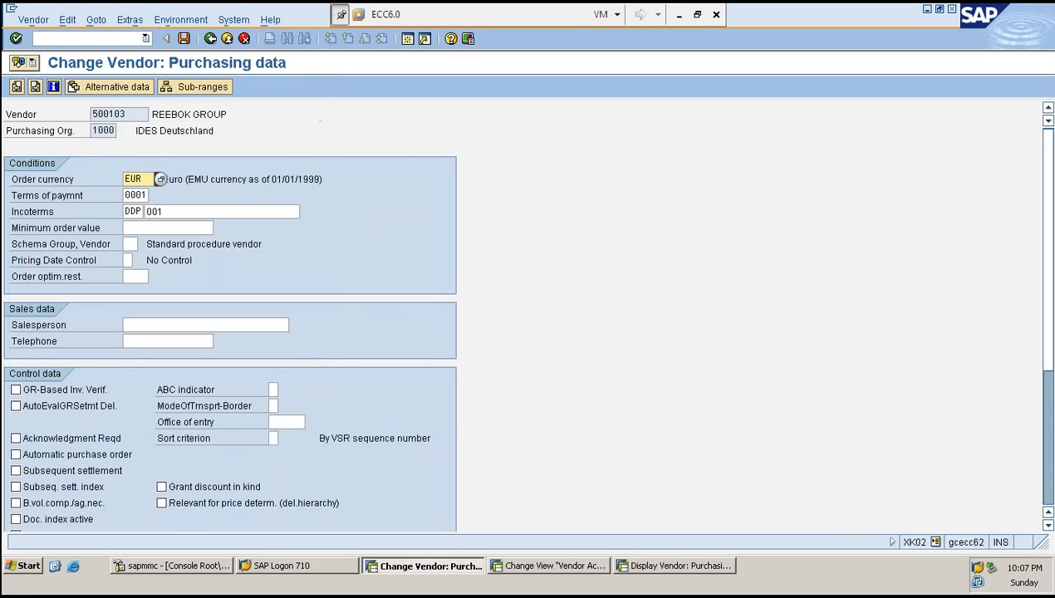
key(F3)
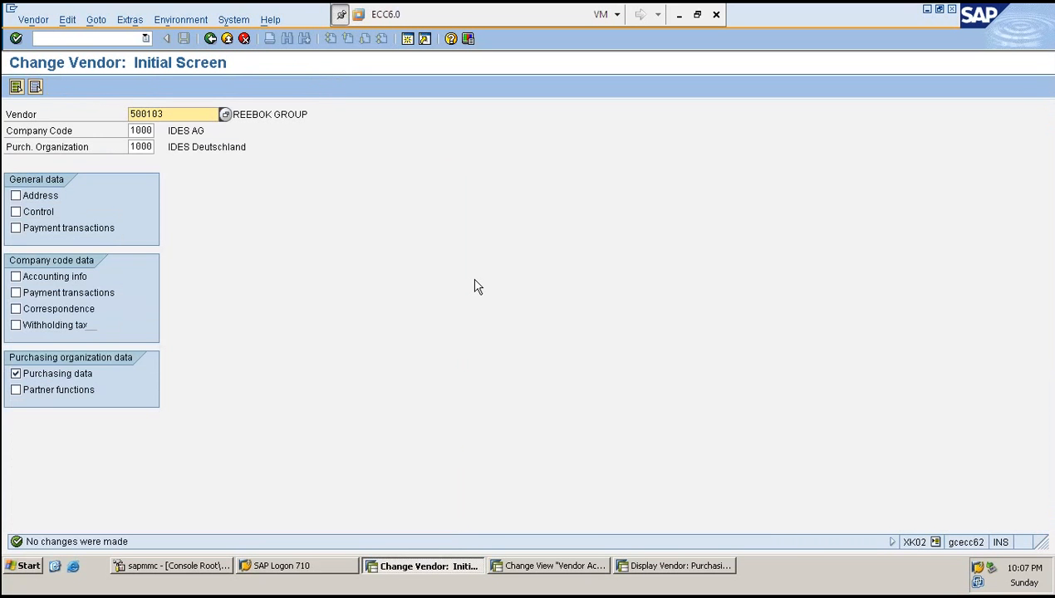
- Start creating vendor 500104 in account group ZRED with reference vendor 500100, company code 1000 and purchasing organization 1000
click(71, 39)
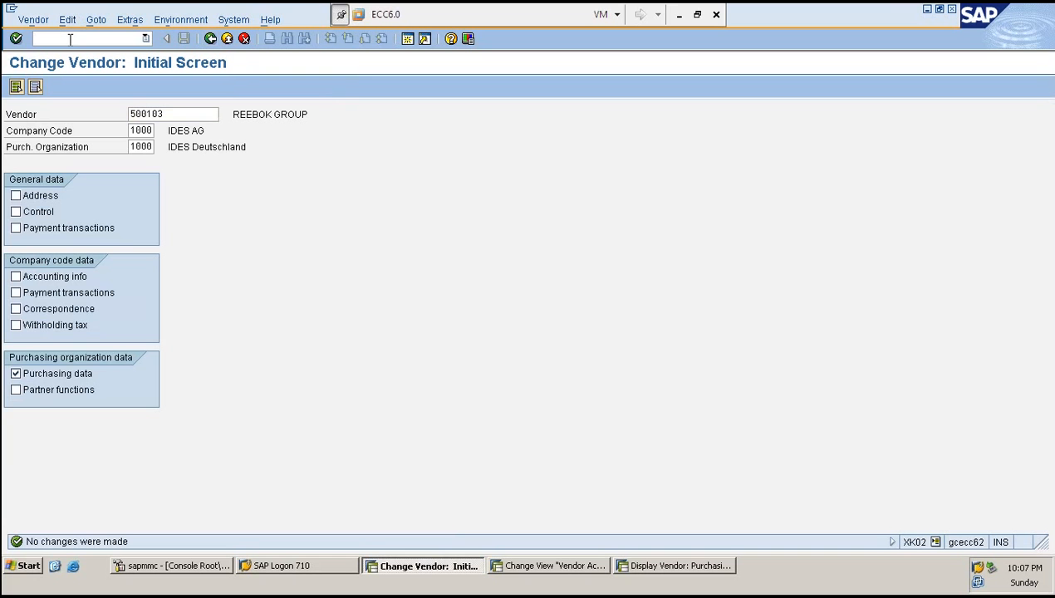
text(/NXK01)
key(Return)
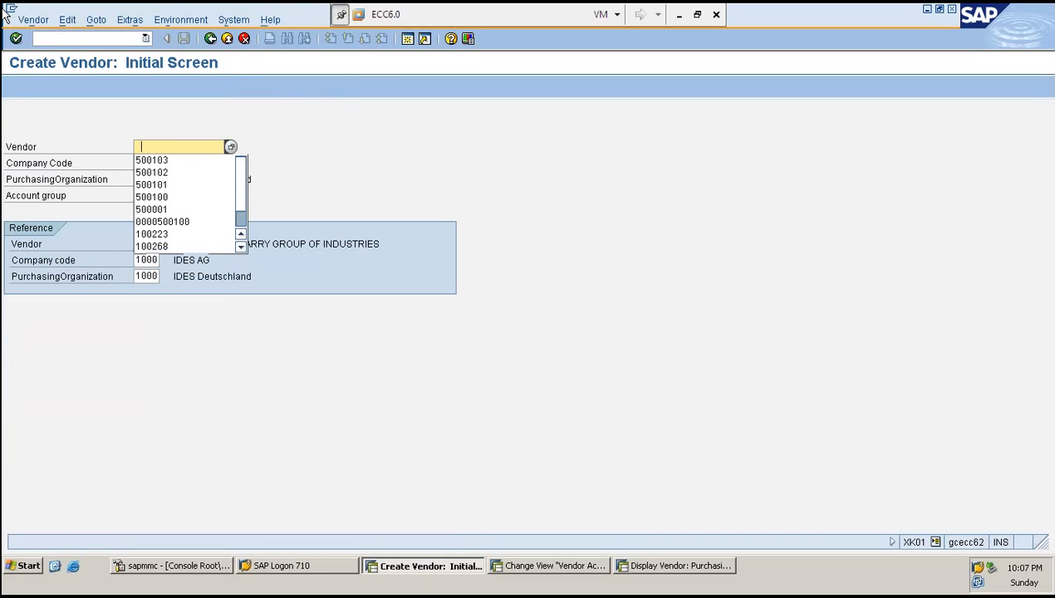
click(166, 159)
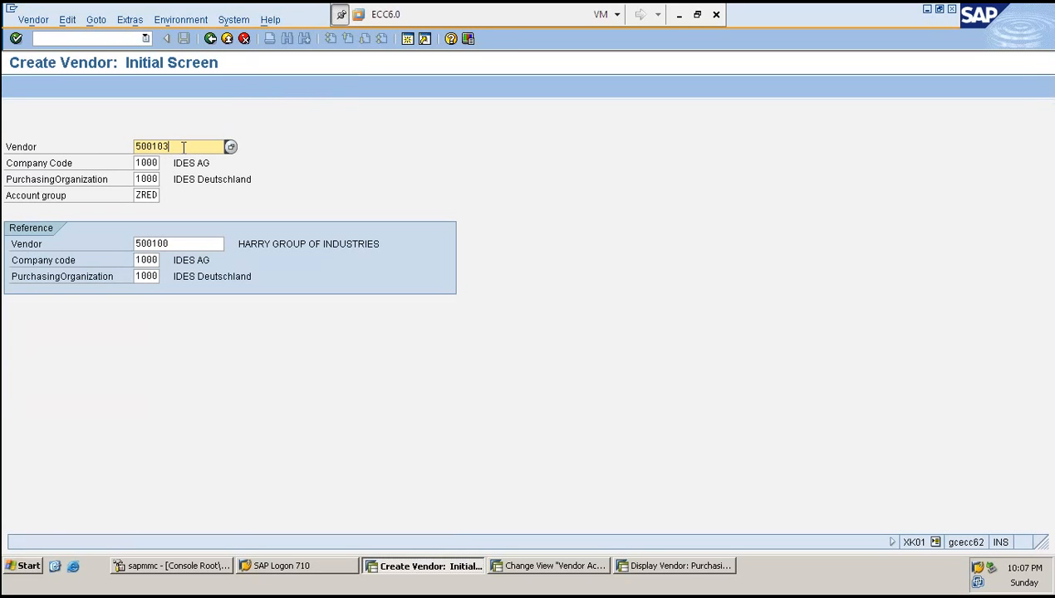
key(BackSpace)
text(4)
key(Tab)
key(shift+Tab)
- Enable Vendor sub-range relevant for account group ZRED and save the account group
click(129, 20)
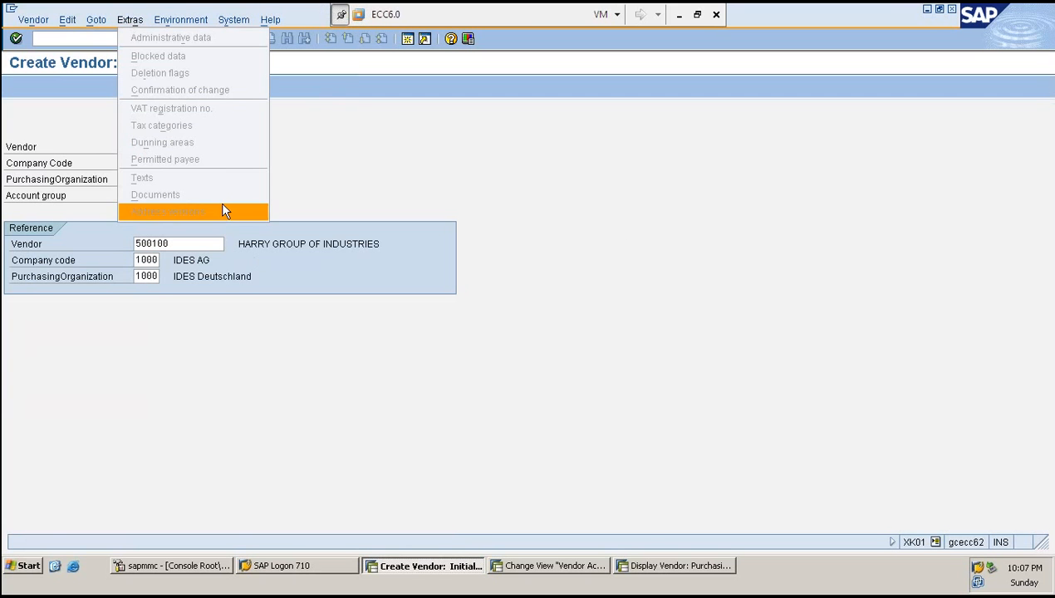
click(647, 242)
click(547, 566)
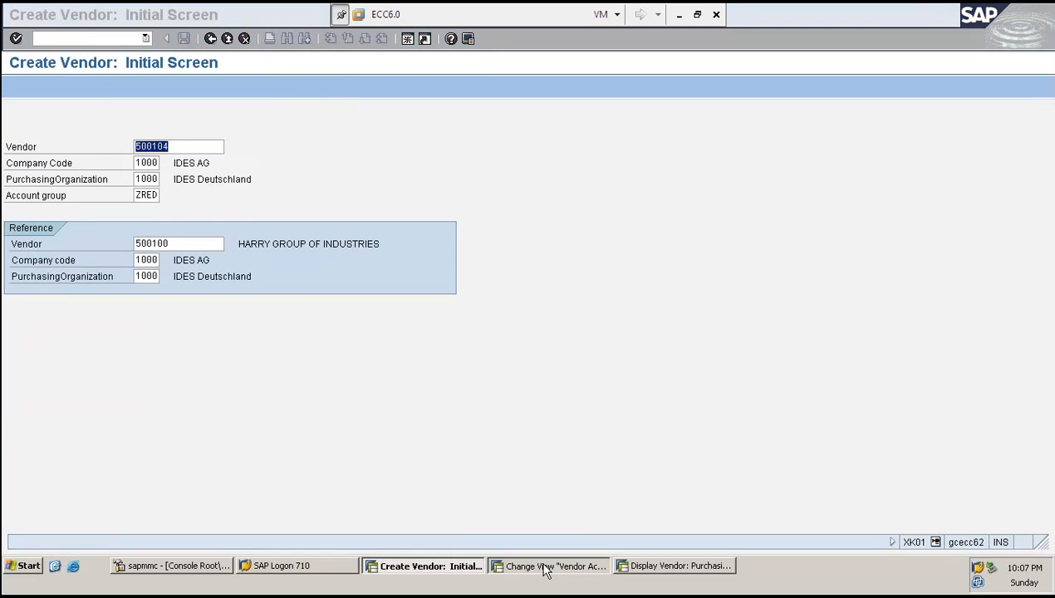
click(236, 245)
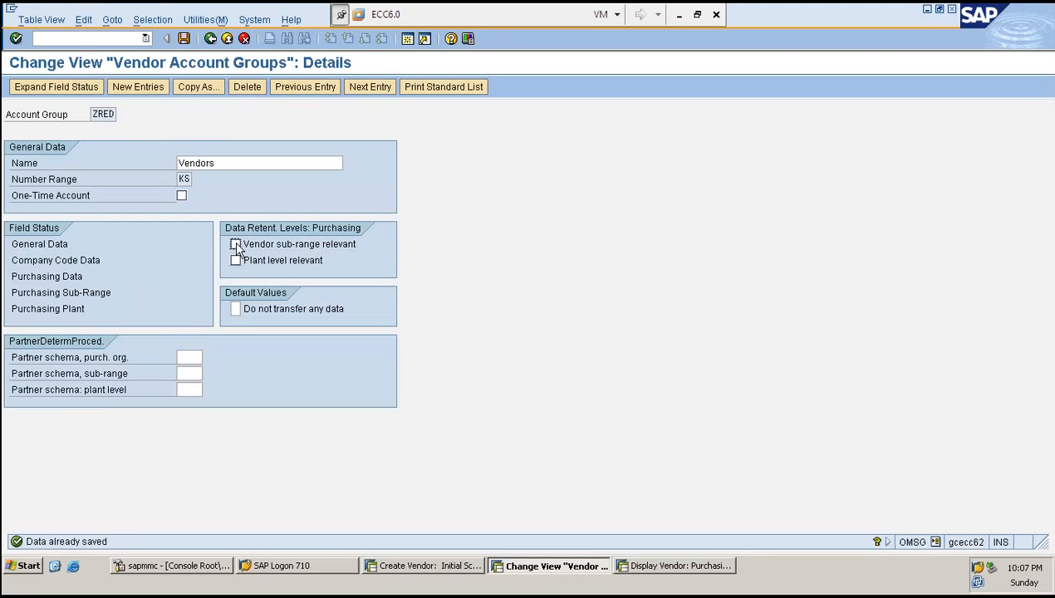
key(ctrl+s)
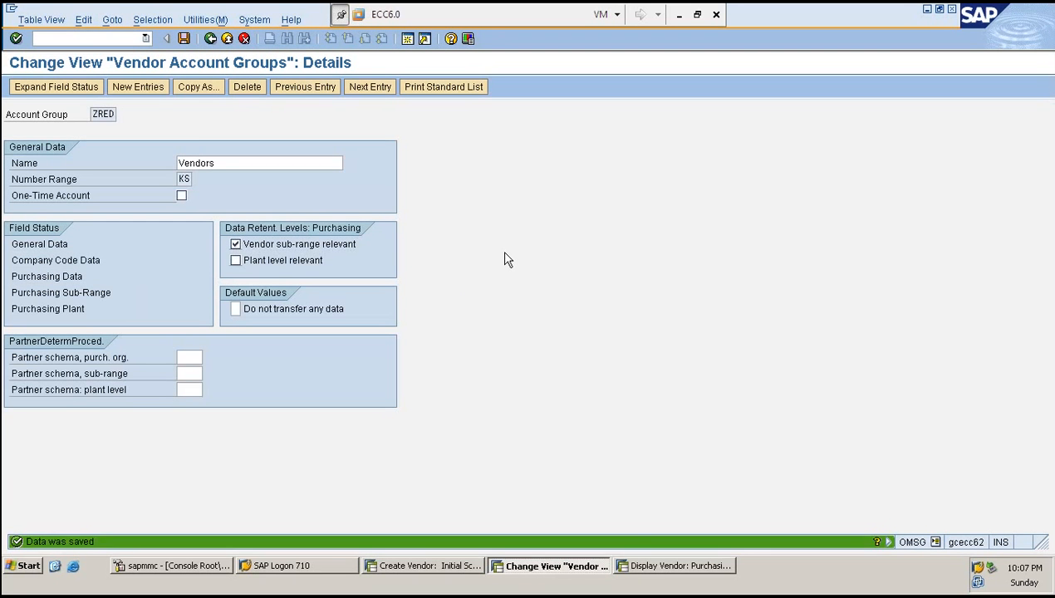
key(ctrl+s)
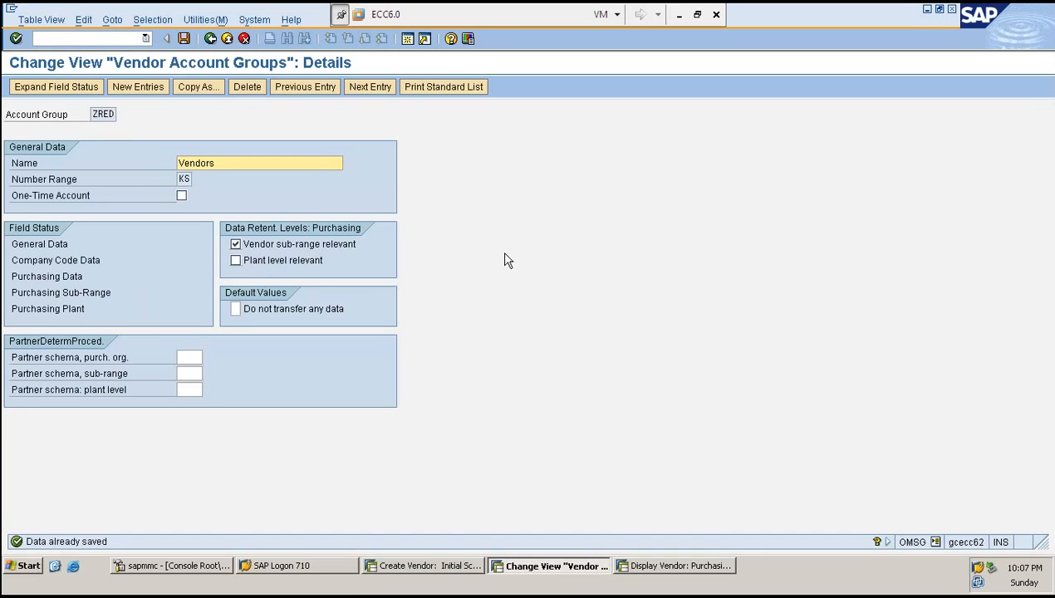
- Open vendor 500104's address and enter title Dr., name ADIDAS and search term A
key(alt+Tab)
click(179, 142)
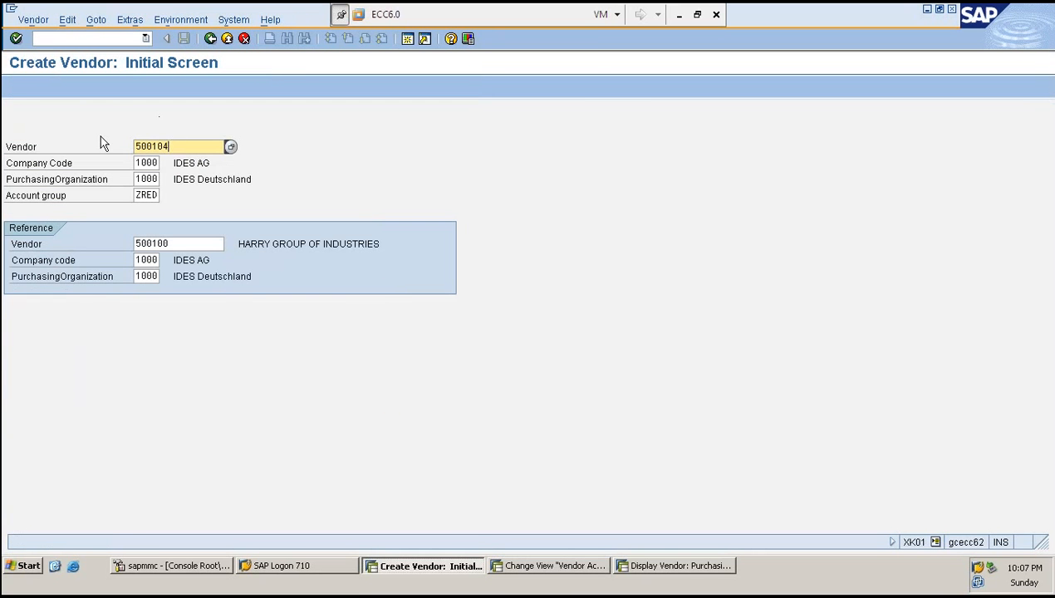
key(Return)
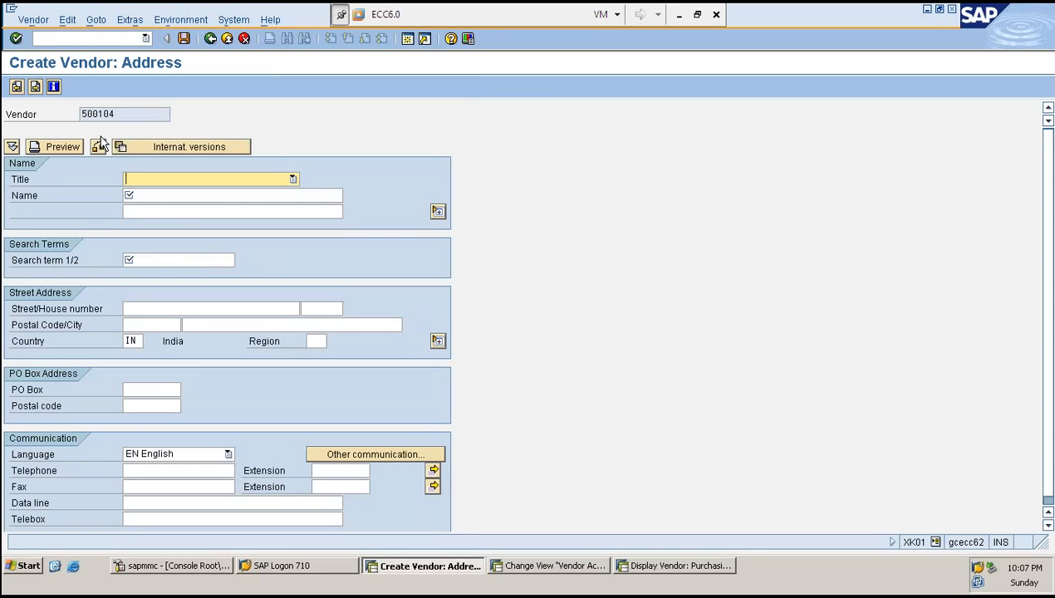
text(Dr.)
key(Tab)
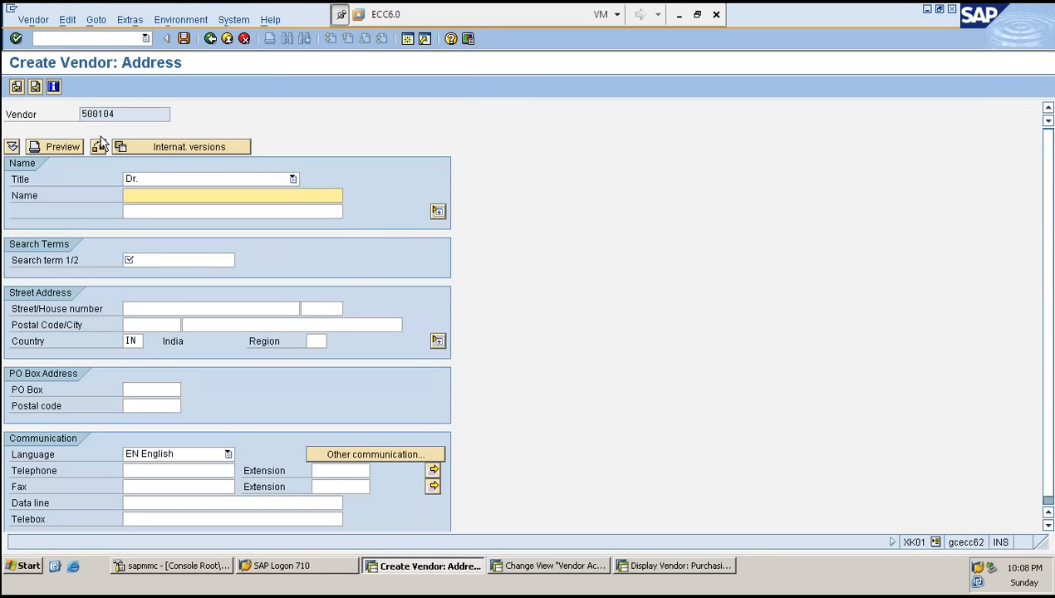
text(ADIDAS)
key(Tab)
key(Tab)
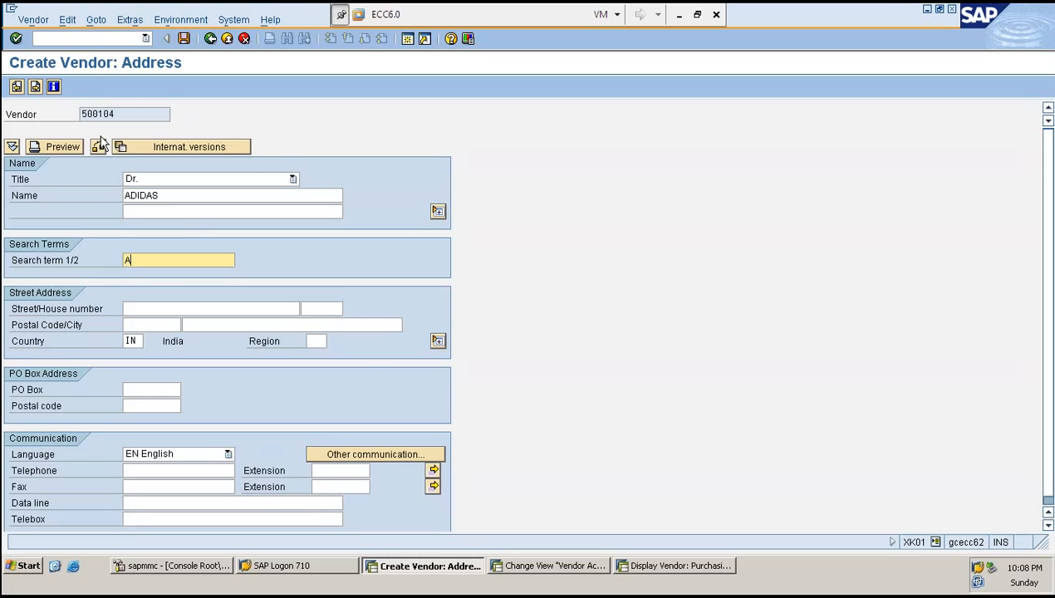
text(A)
- Advance through the remaining vendor screens to the purchasing data
key(Return)
key(Return)
key(Return)
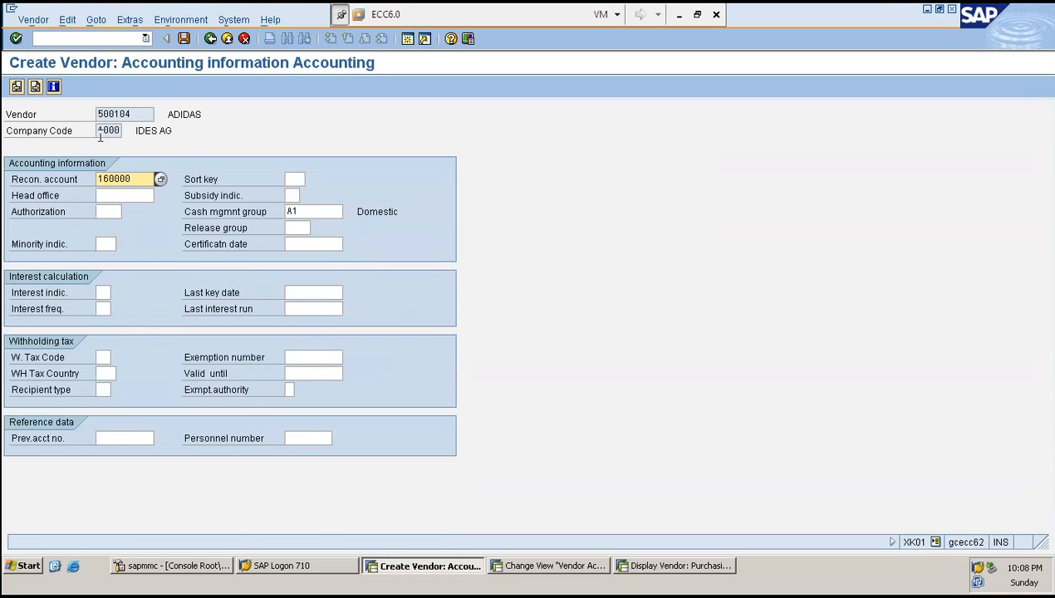
key(Return)
key(Return)
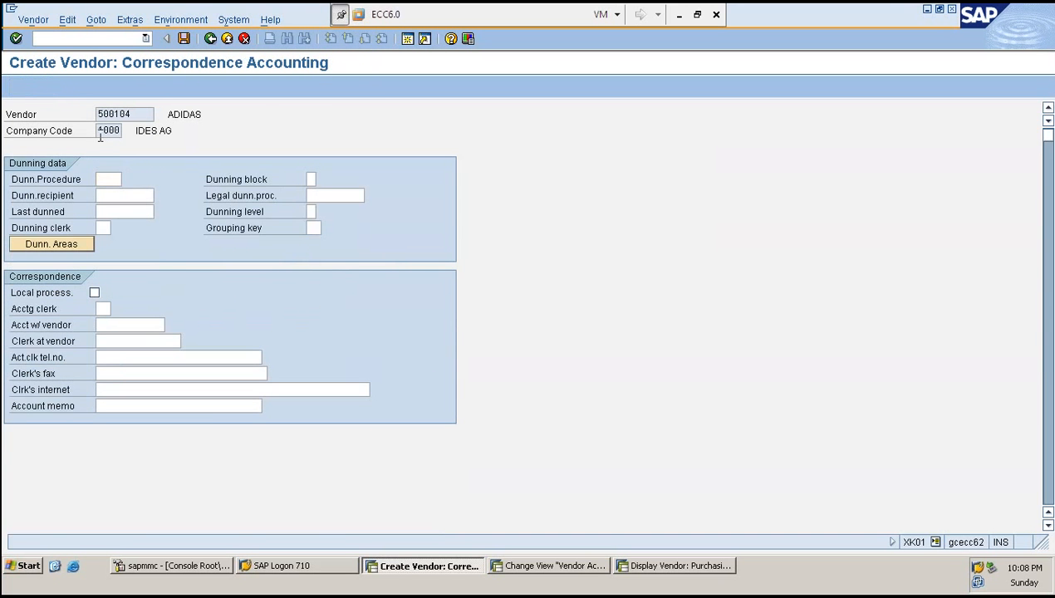
key(Return)
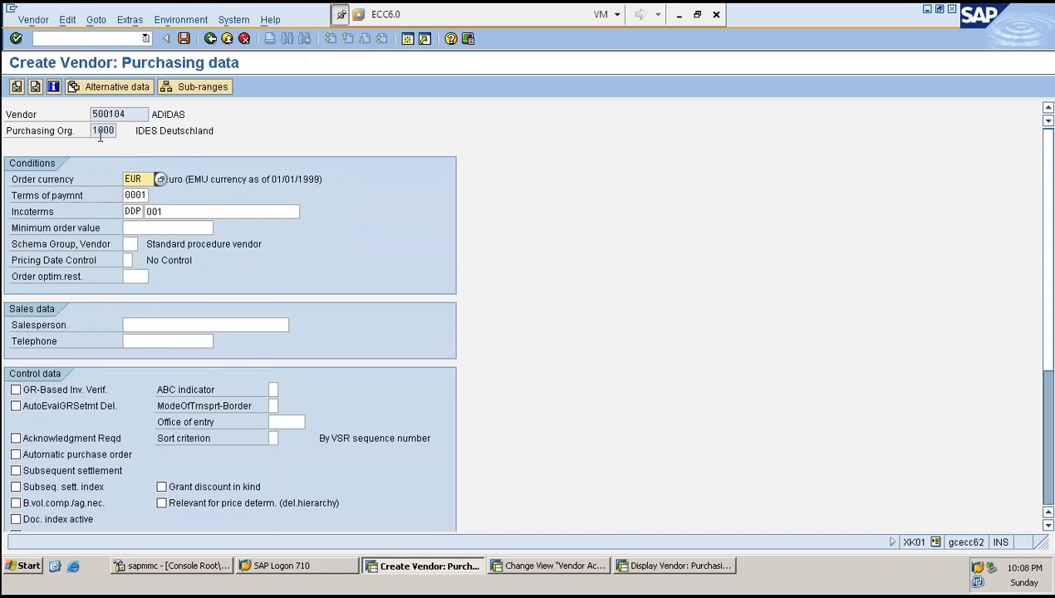
click(107, 87)
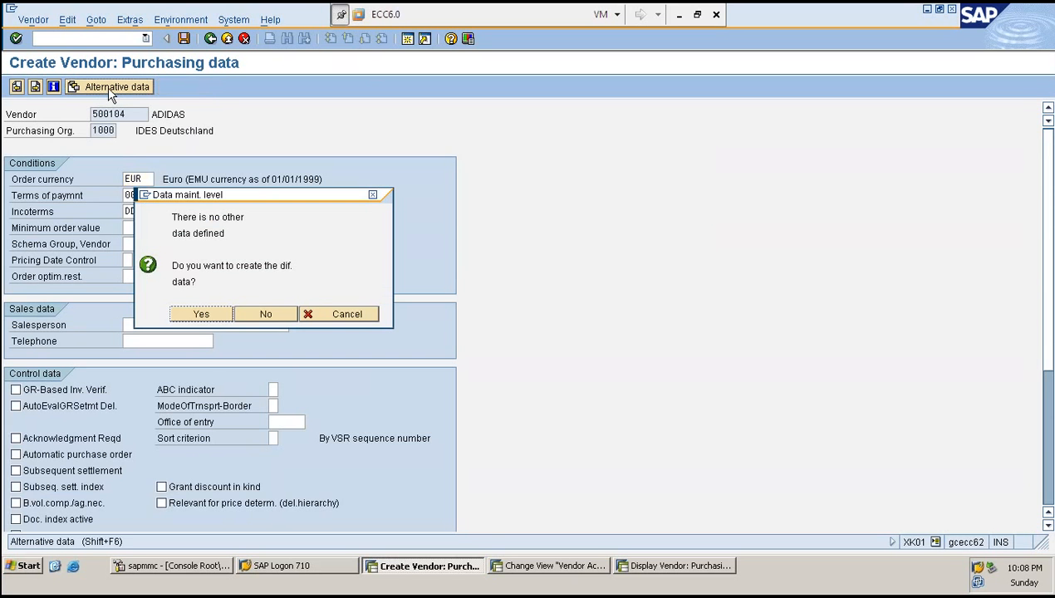
key(Return)
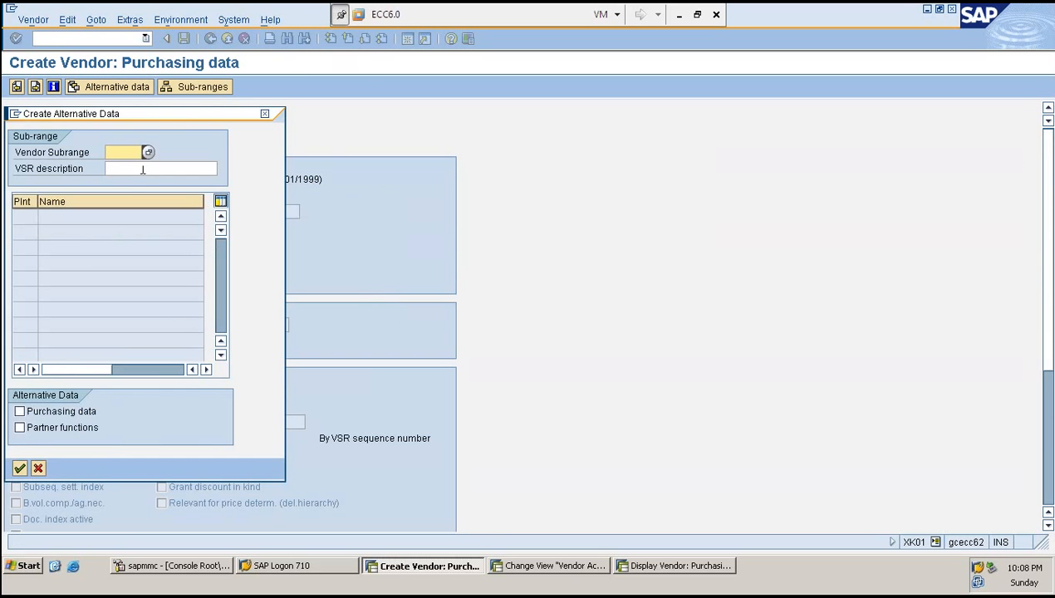
click(39, 469)
- Allow data retention at vendor sub-range level in the vendor's additional purchasing data
click(124, 19)
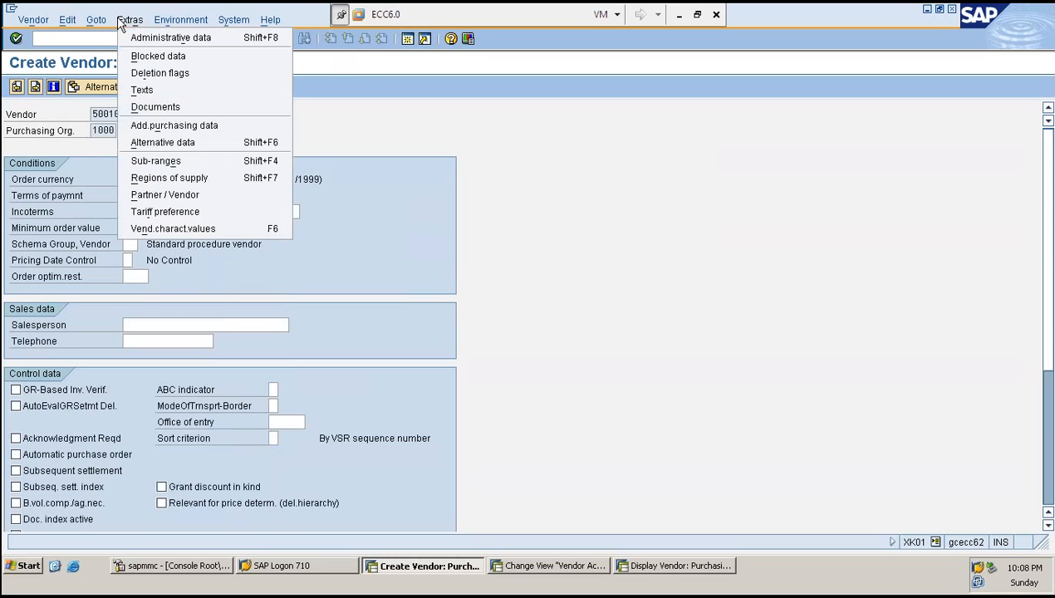
click(177, 126)
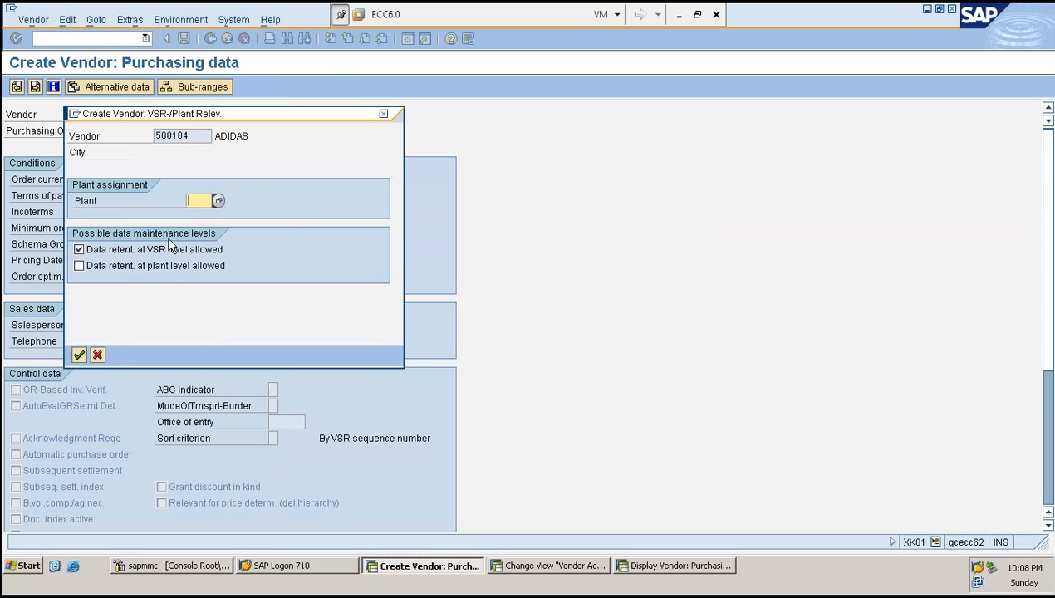
click(79, 356)
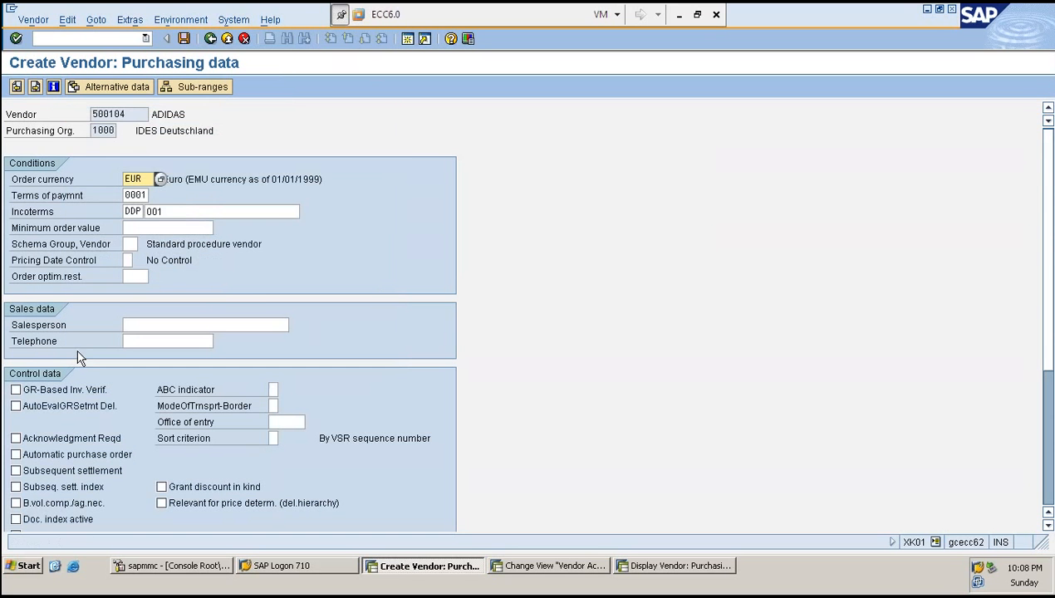
- Create alternative purchasing data for vendor sub-range AD with description SHOES
click(92, 86)
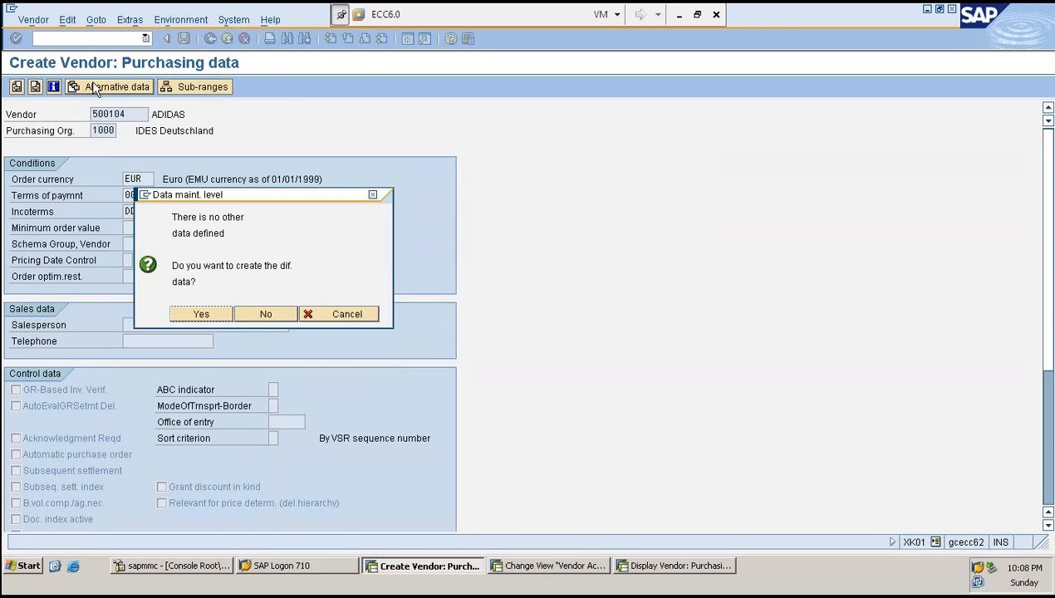
click(202, 314)
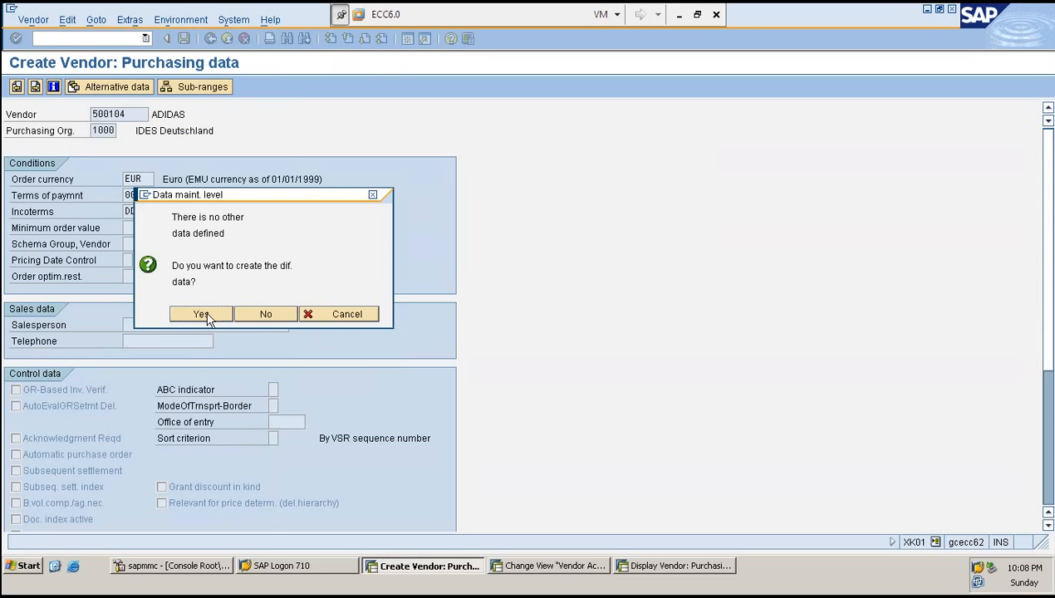
text(AD)
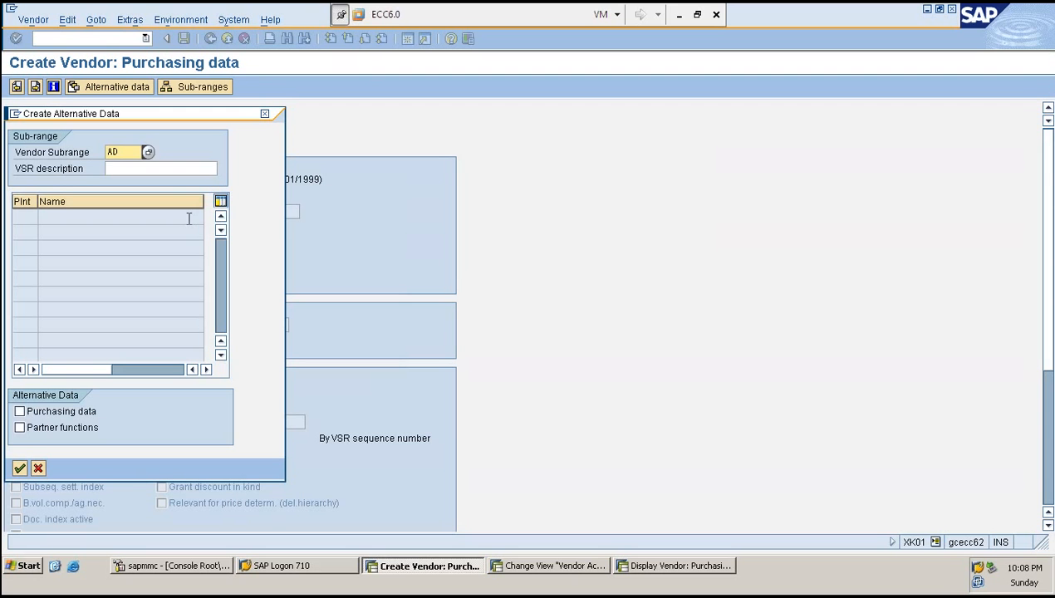
key(Tab)
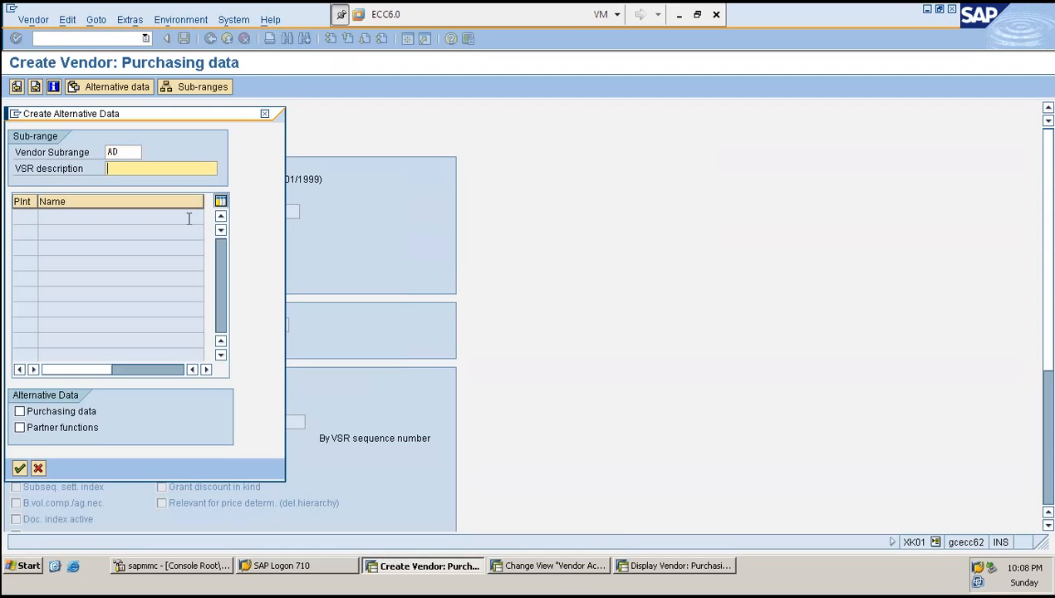
text(SHOES)
key(Return)
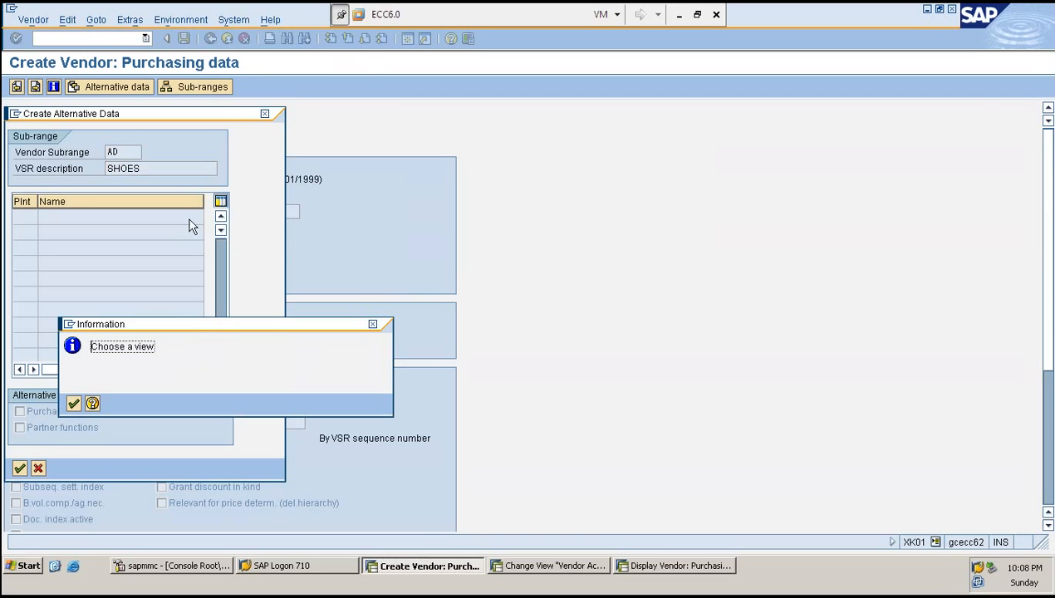
click(72, 404)
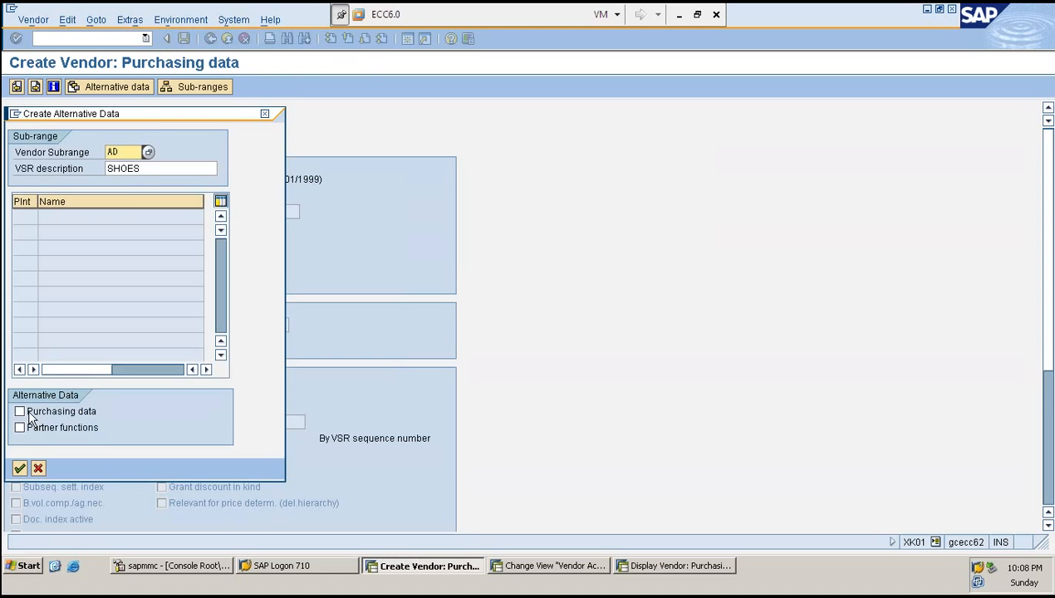
click(20, 412)
click(19, 469)
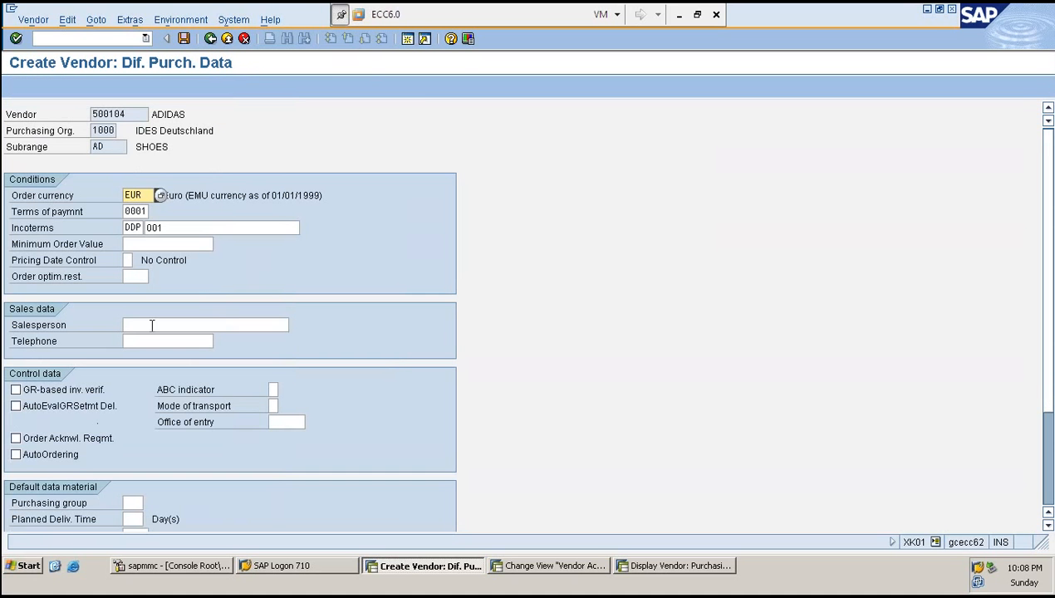
- Enter salesperson ADI and the salesperson's telephone number in the AD sub-range purchasing data
click(153, 325)
text(ADI)
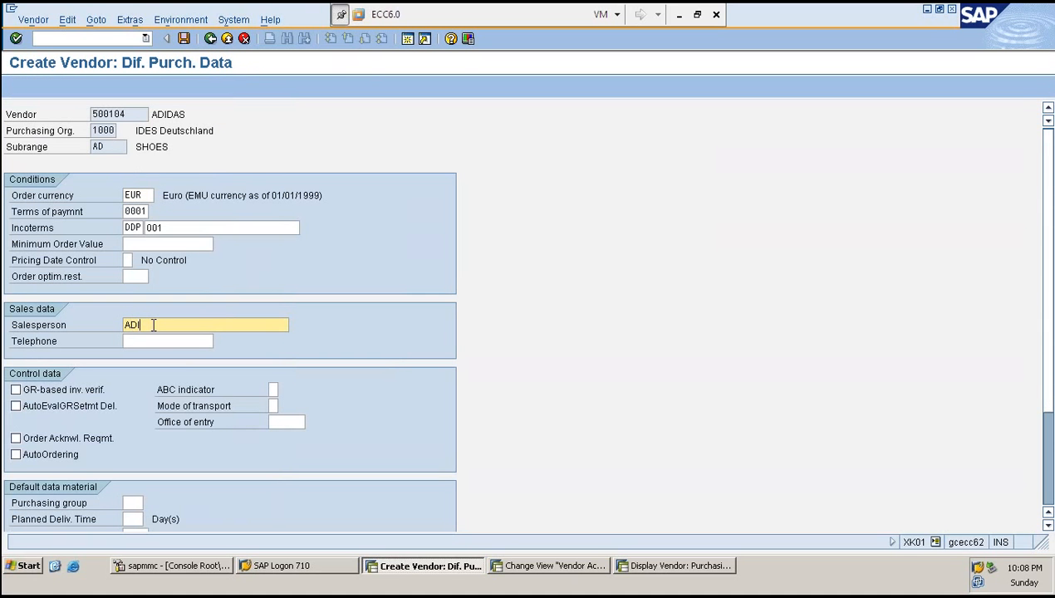
key(Tab)
text(0987653)
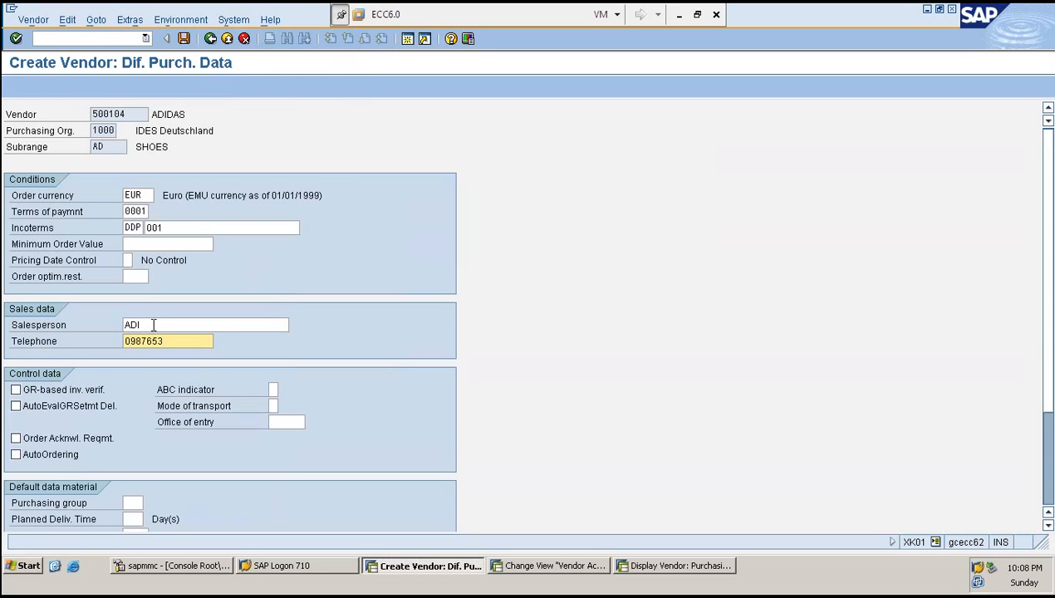
- Create alternative purchasing data for vendor sub-range DA with description BELTS
key(Return)
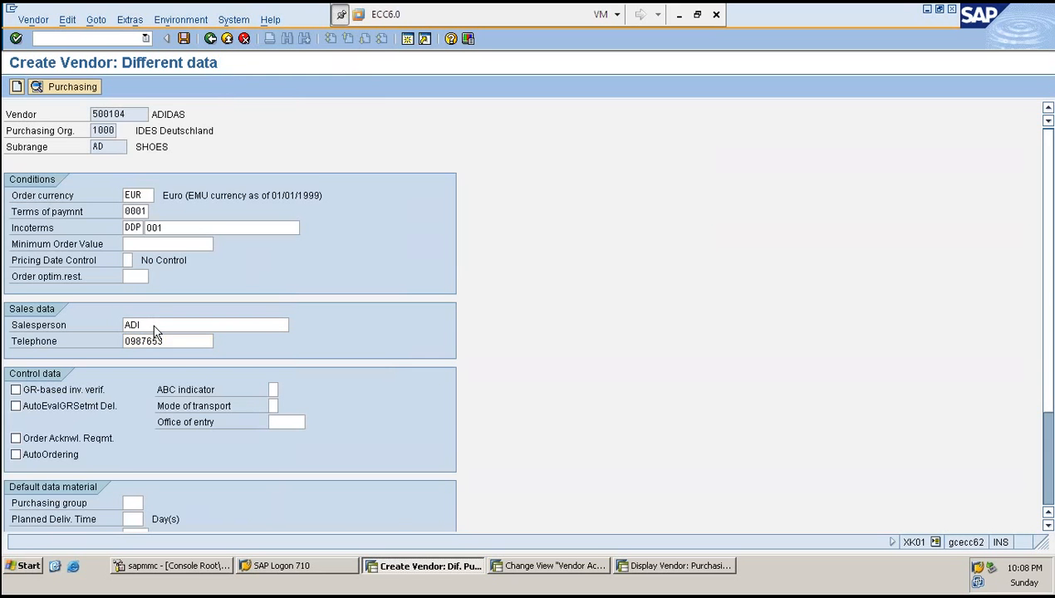
click(15, 87)
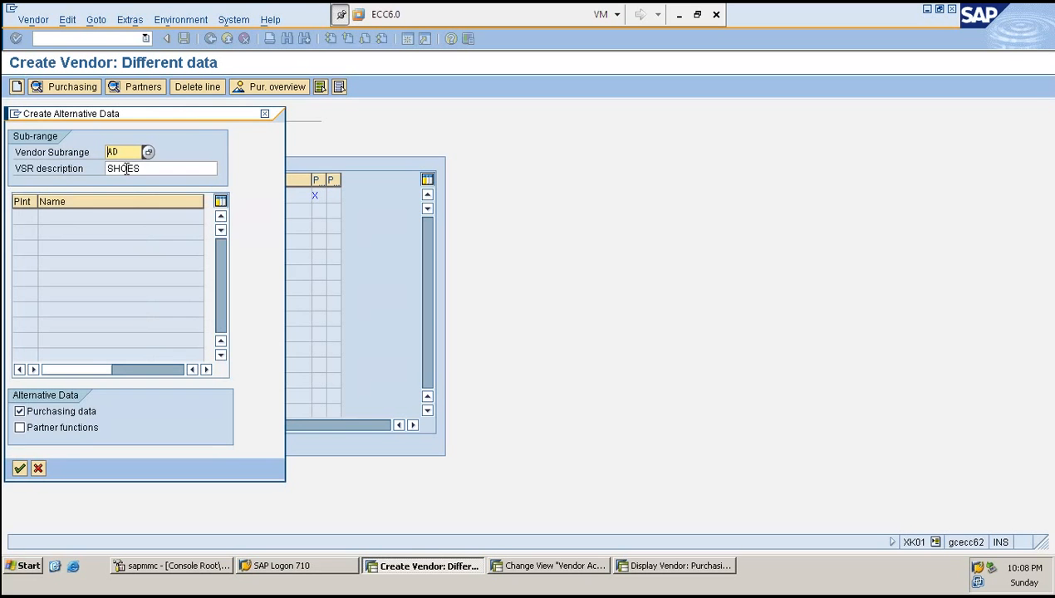
text(A)
key(BackSpace)
text(DA)
key(Tab)
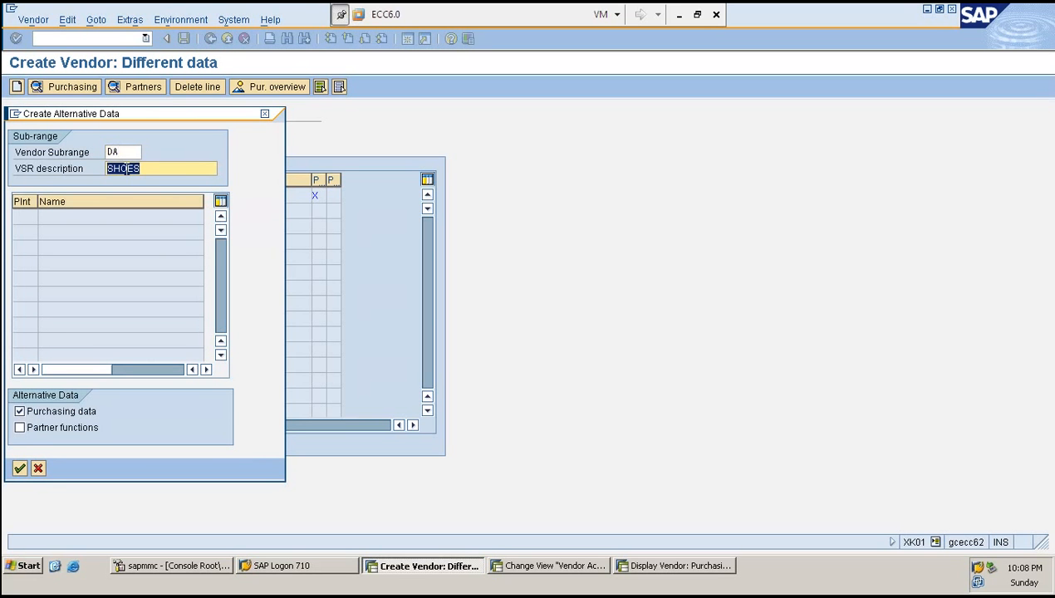
text(BELTS)
key(Return)
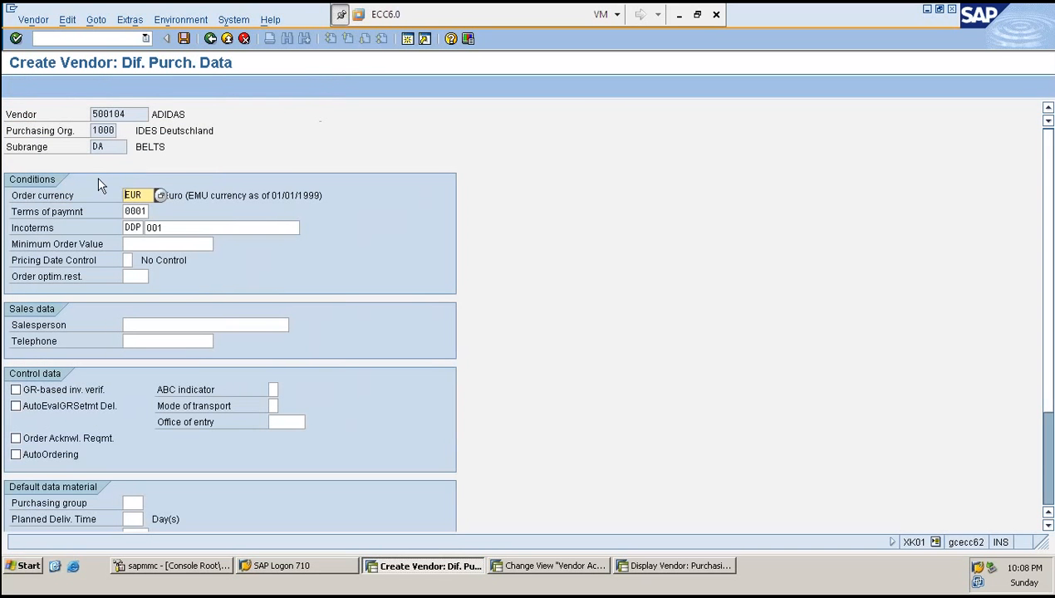
- Enter salesperson DAI and the salesperson's telephone number in the DA sub-range purchasing data and confirm
click(151, 324)
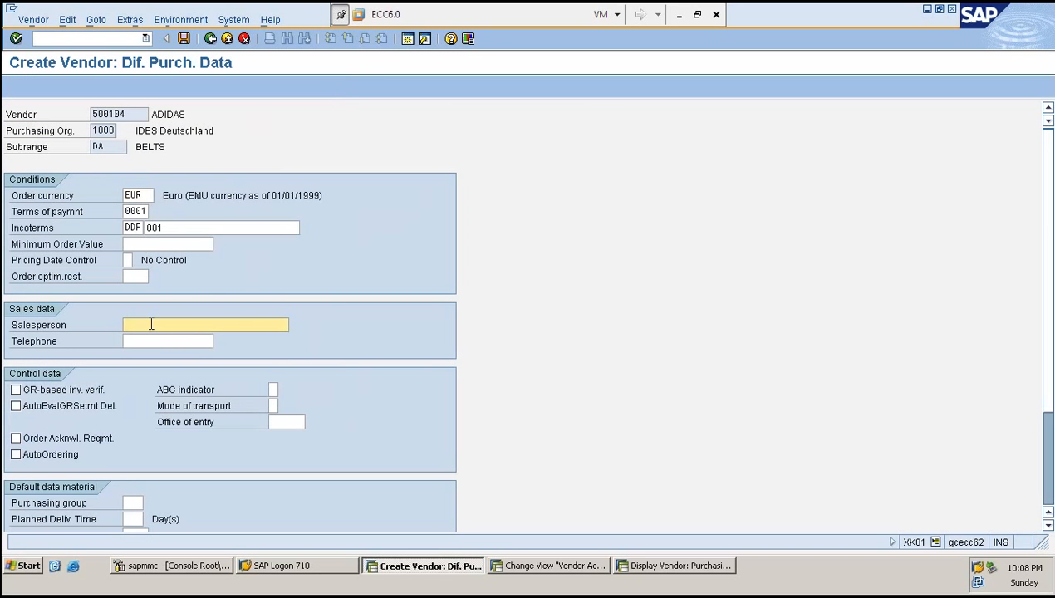
text(DAI)
key(Tab)
text(3)
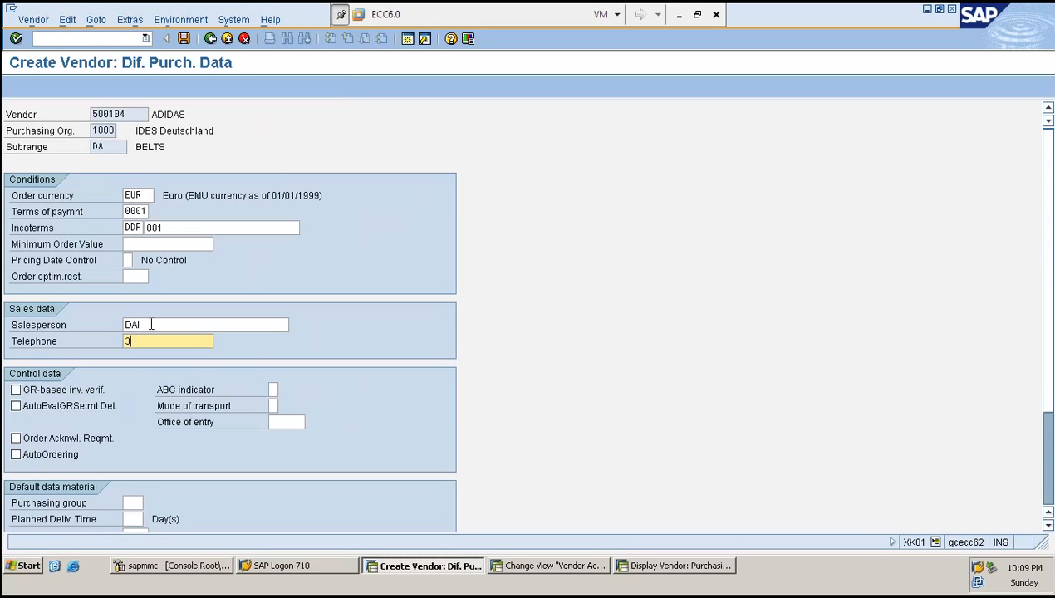
text(4567890)
key(Return)
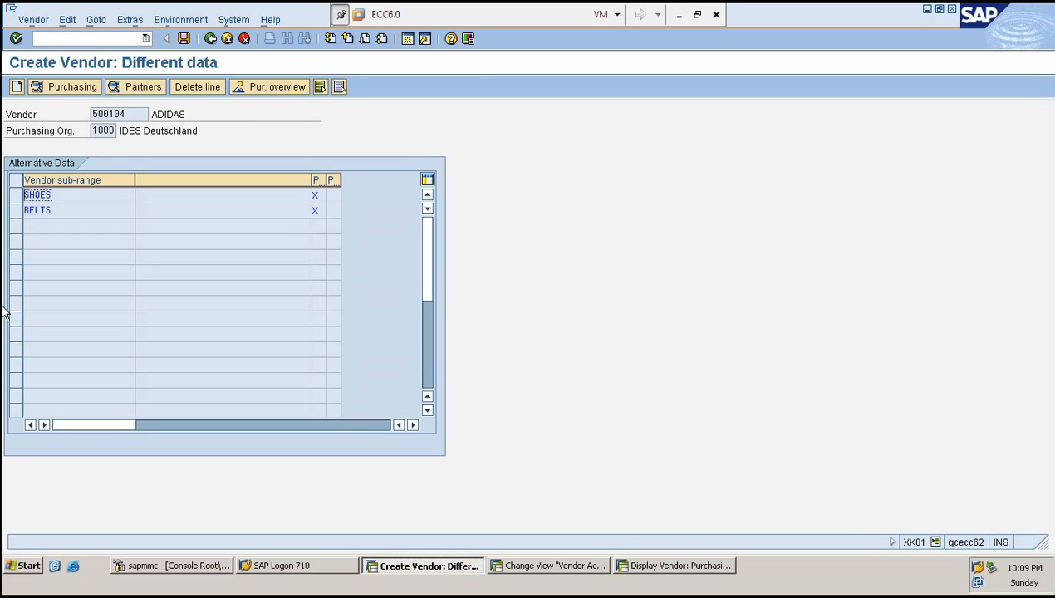
- Review the purchasing data stored for the BELTS sub-range
click(135, 113)
click(66, 197)
click(60, 209)
click(73, 191)
double_click(73, 208)
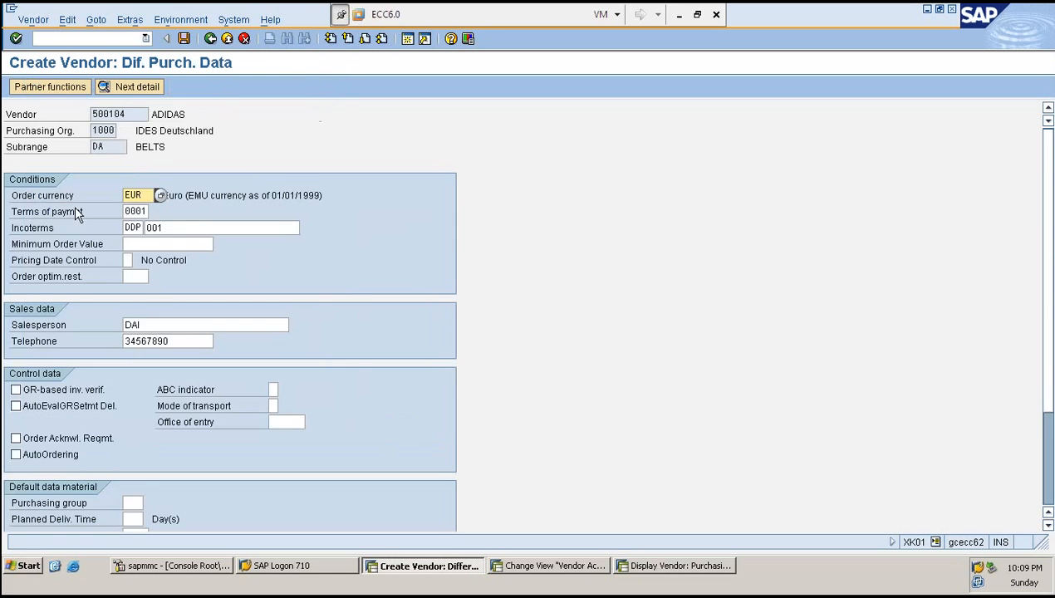
scroll(373, 306, down, 3)
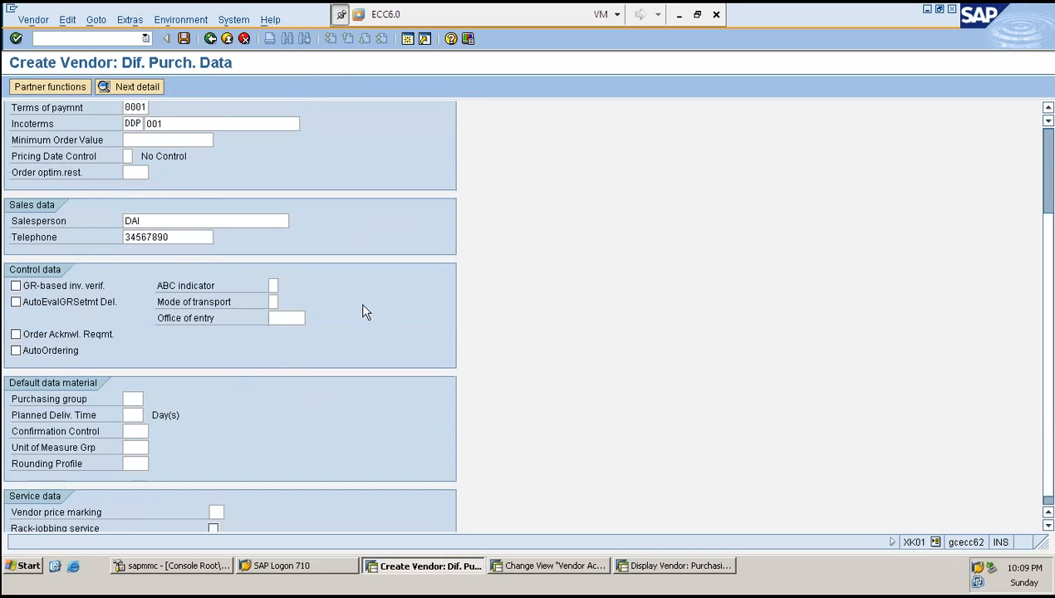
scroll(369, 307, up, 3)
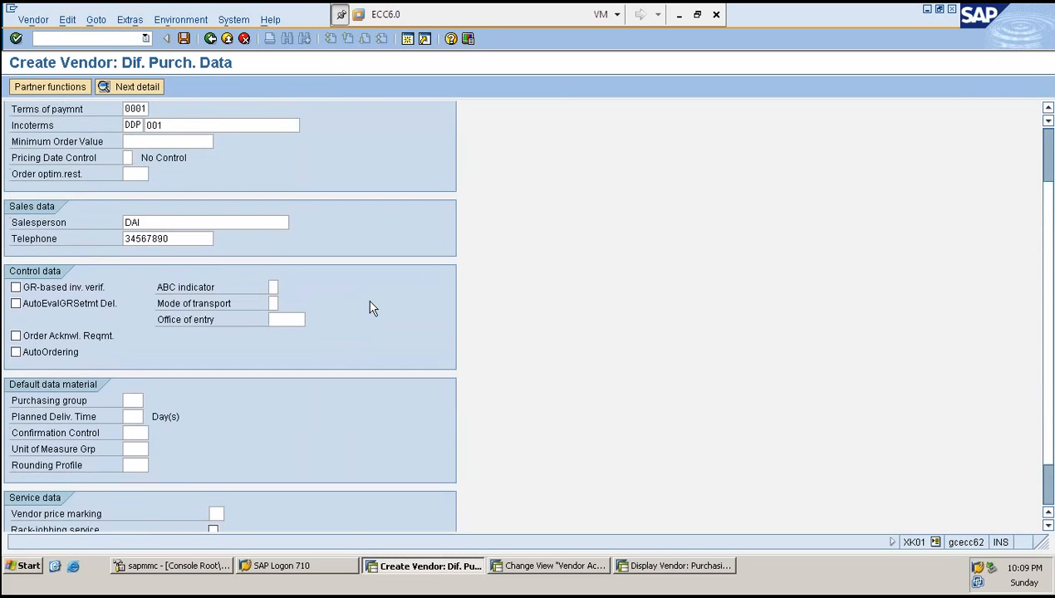
click(271, 324)
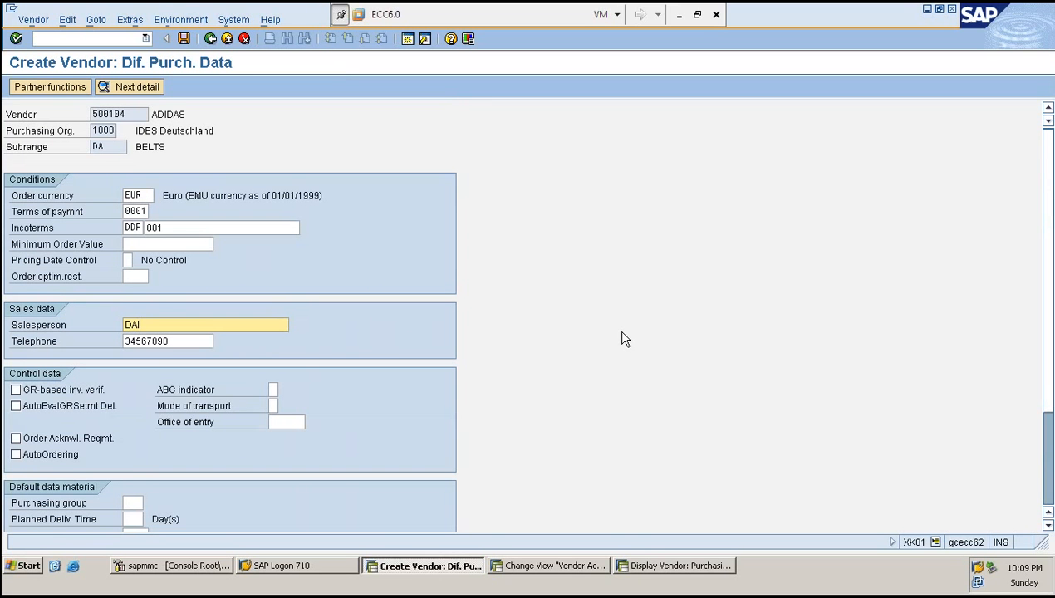
- Deselect the vendor sub-range relevant option for account group ZRED and save
click(563, 569)
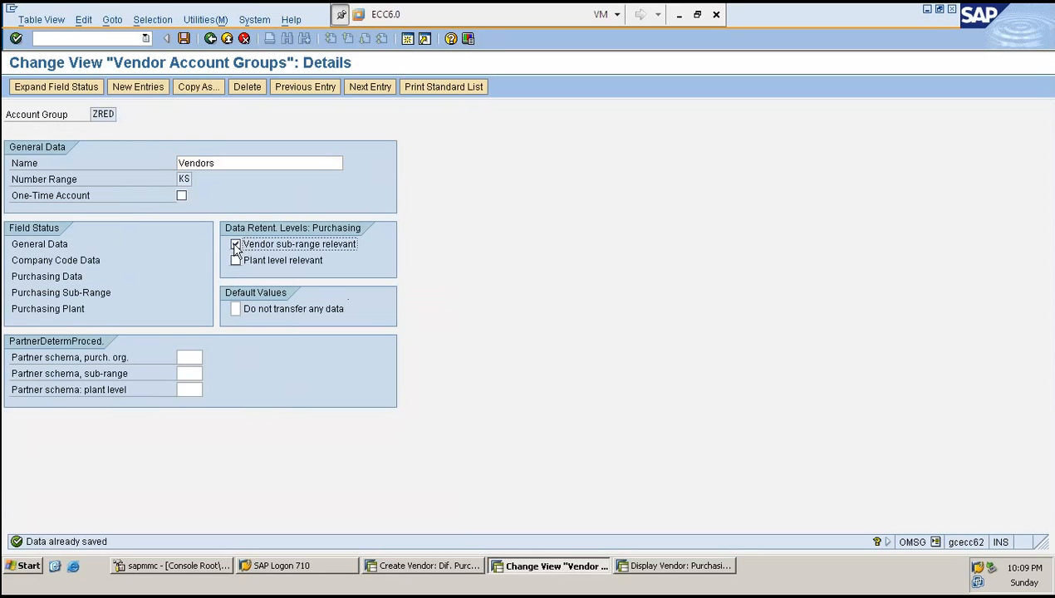
click(236, 245)
key(ctrl+s)
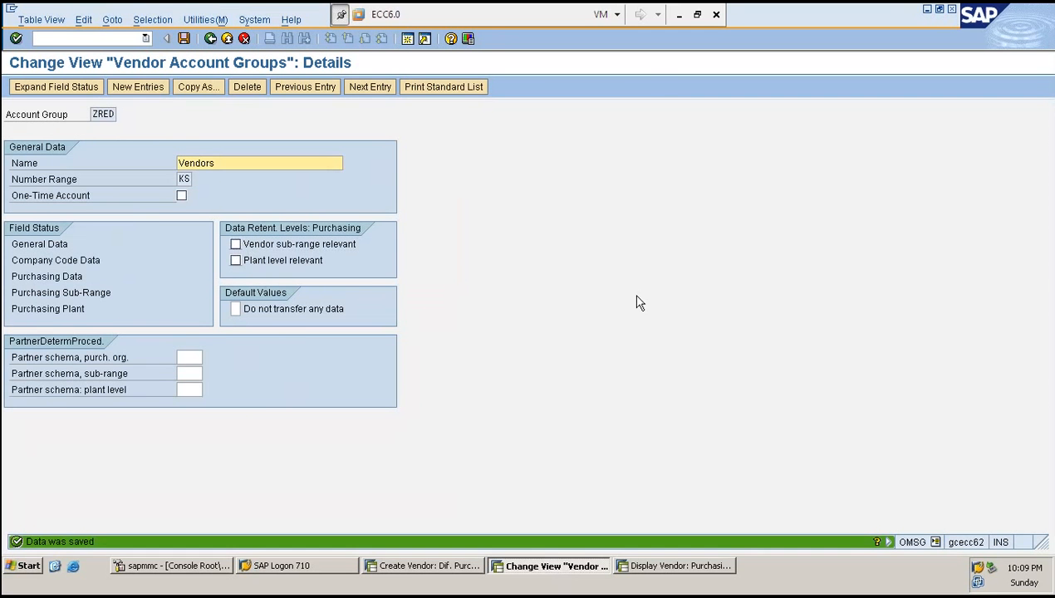
- Restart vendor creation with XK01 for vendor 500104
key(alt+Tab)
click(94, 38)
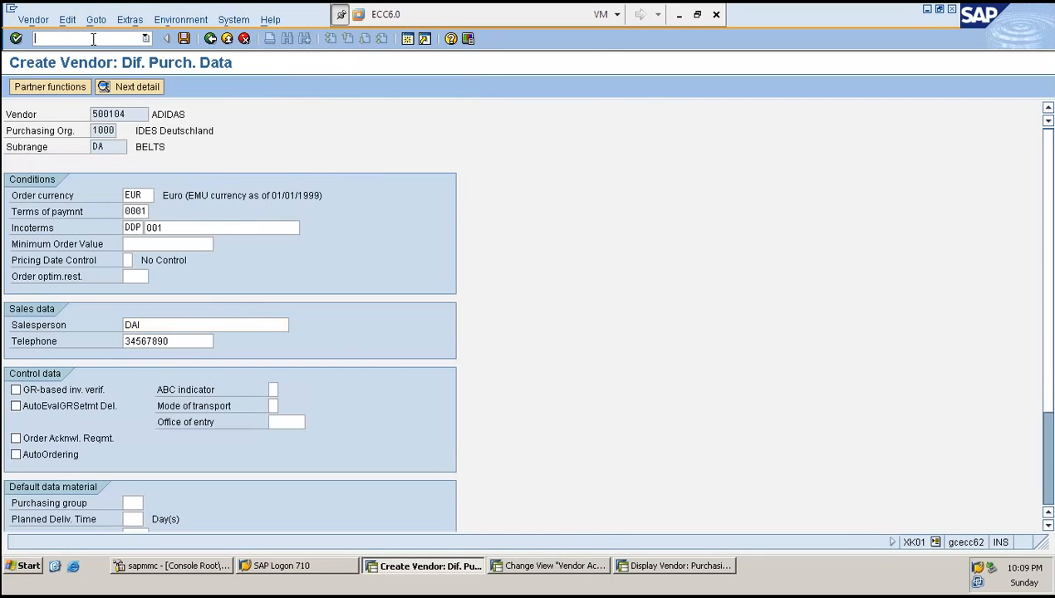
text(/NXK01)
key(Return)
text(5)
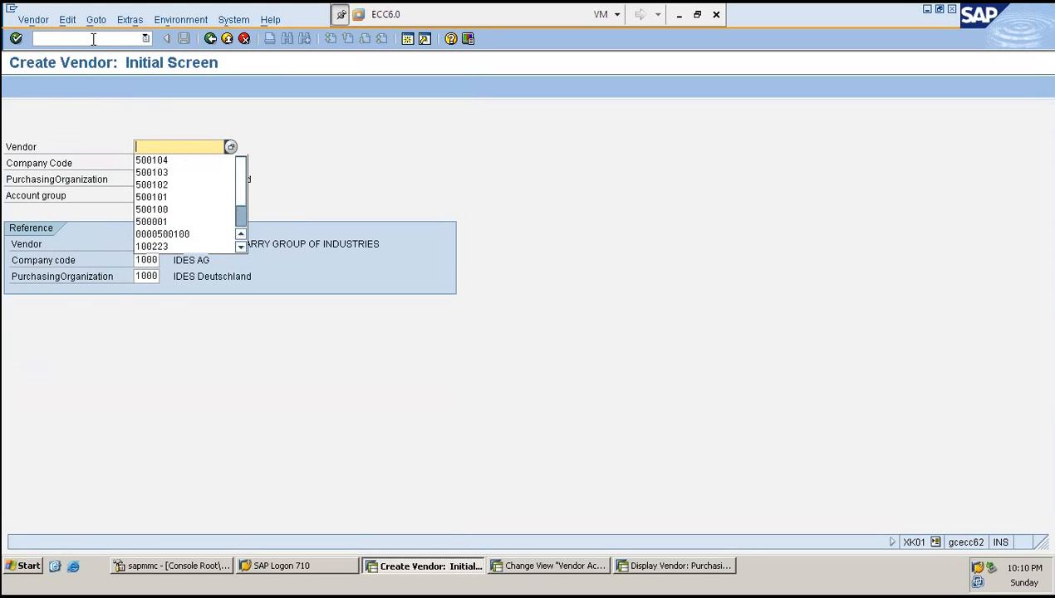
key(Down)
key(Return)
key(Return)
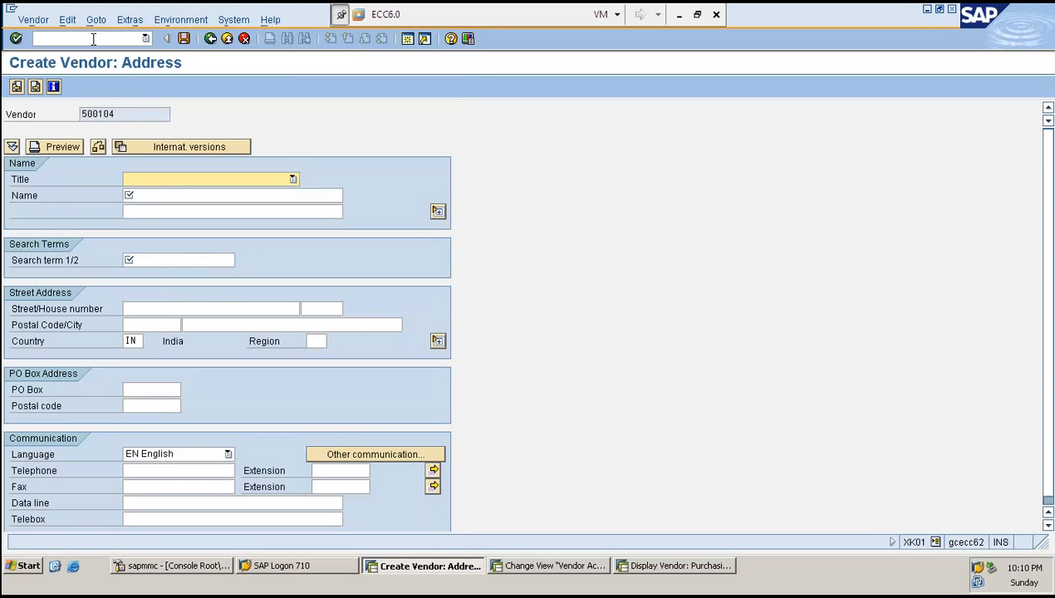
- Enter title Dr. and name ADIDAS in the address, then advance through the screens to the purchasing data
key(d)
key(Tab)
text(ADI)
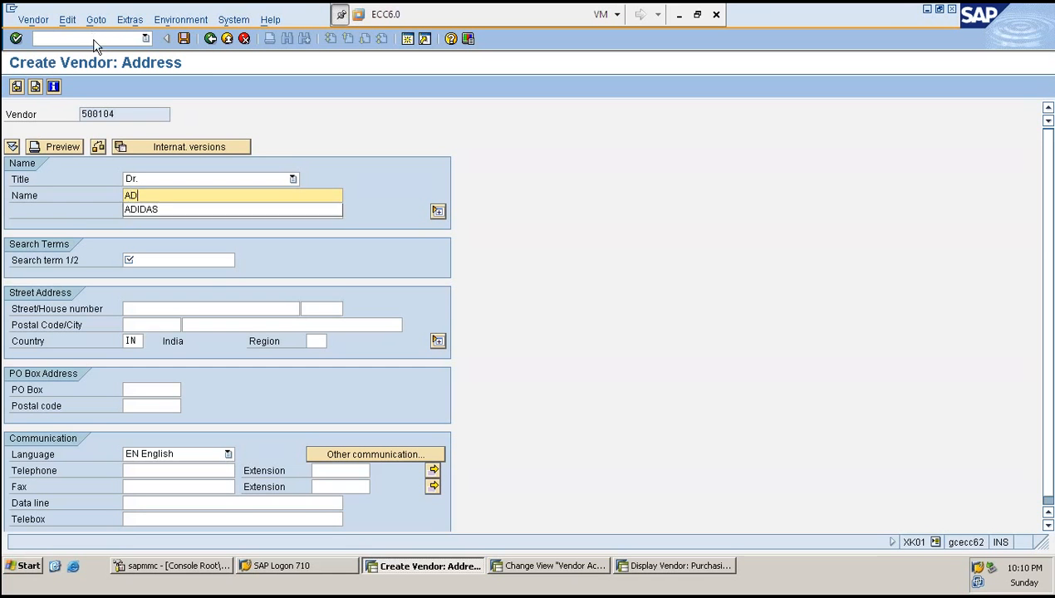
key(Down)
key(Return)
key(Return)
text(A)
key(Return)
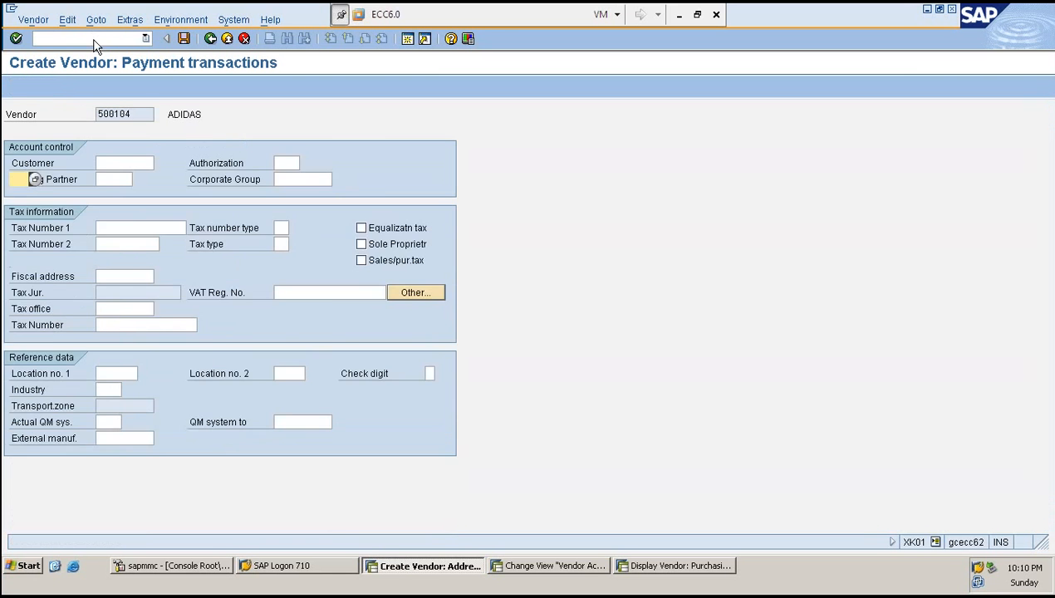
key(Return)
key(Return)
key(Return)
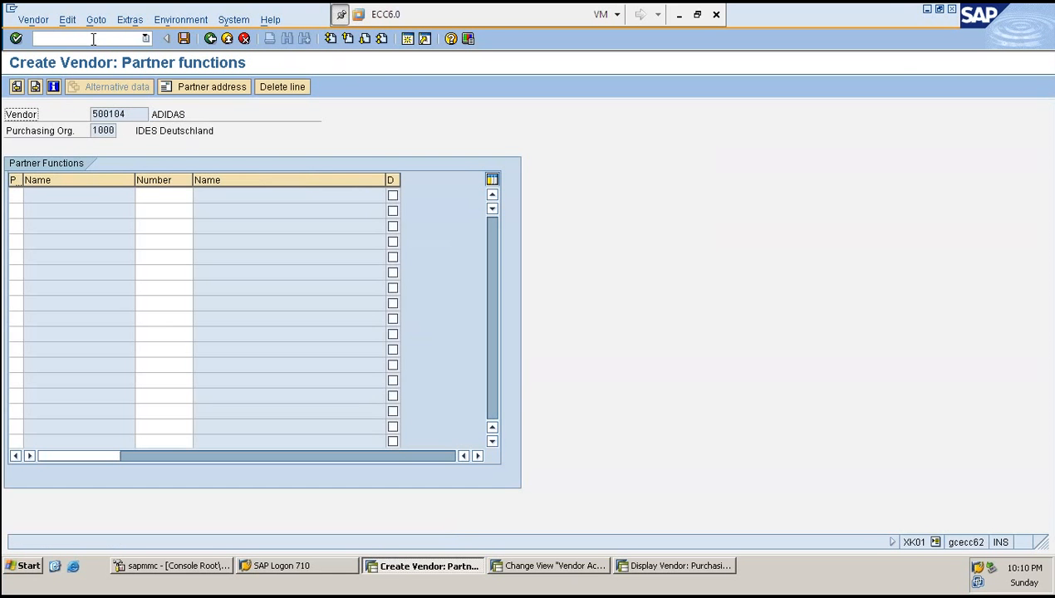
click(16, 87)
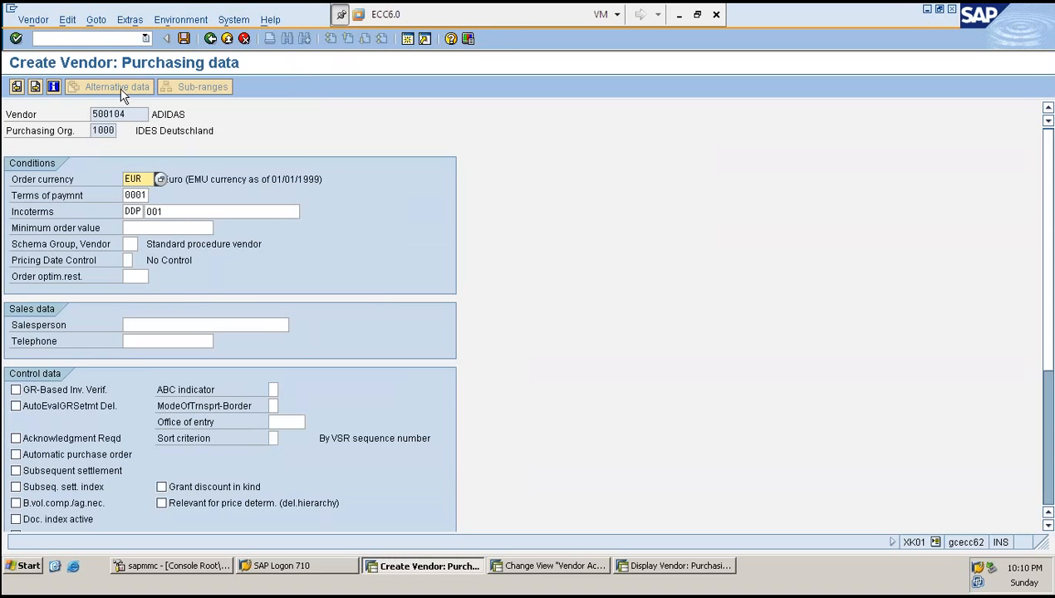
- Toggle the vendor sub-range relevant option for ZRED on and off again and save
click(547, 571)
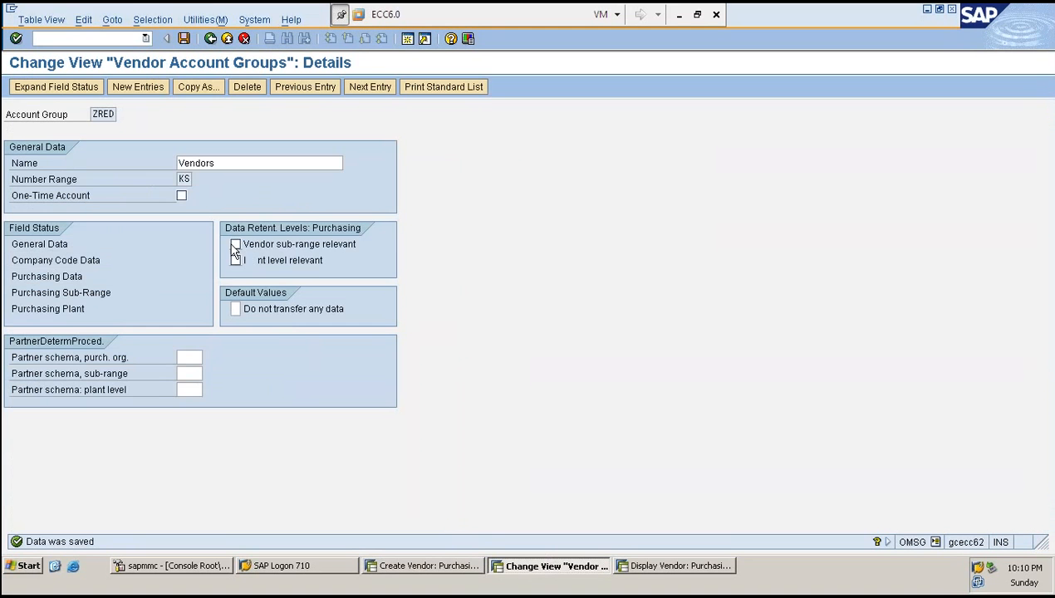
click(235, 245)
click(235, 244)
key(ctrl+s)
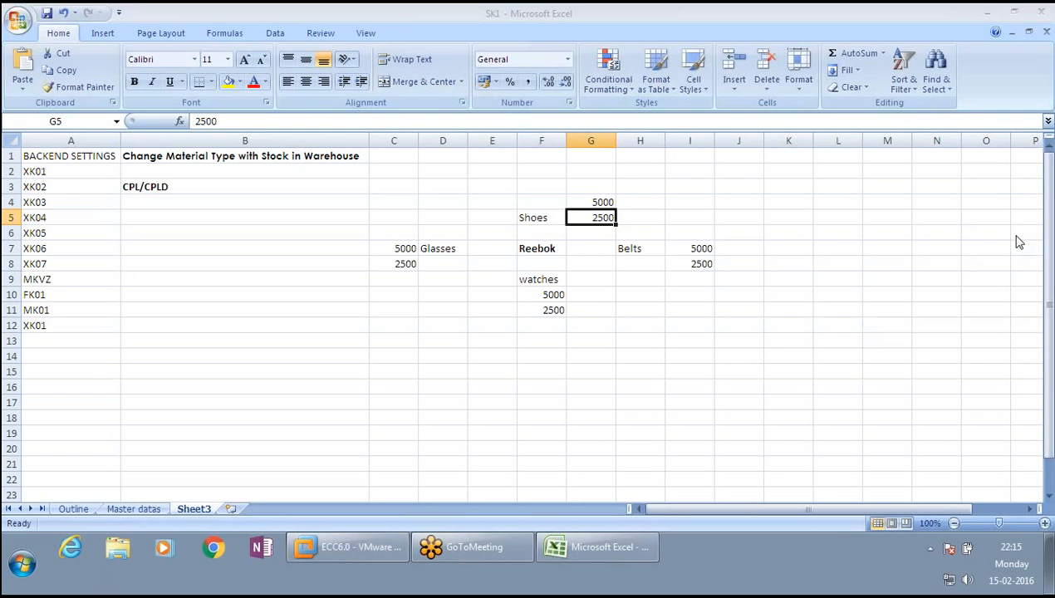
click(808, 368)
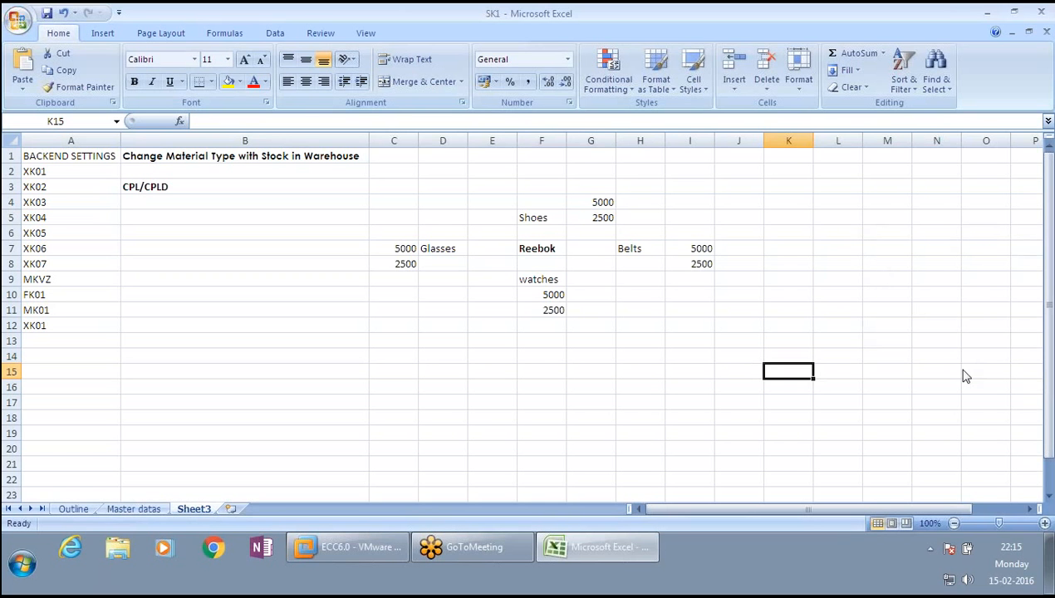
click(909, 429)
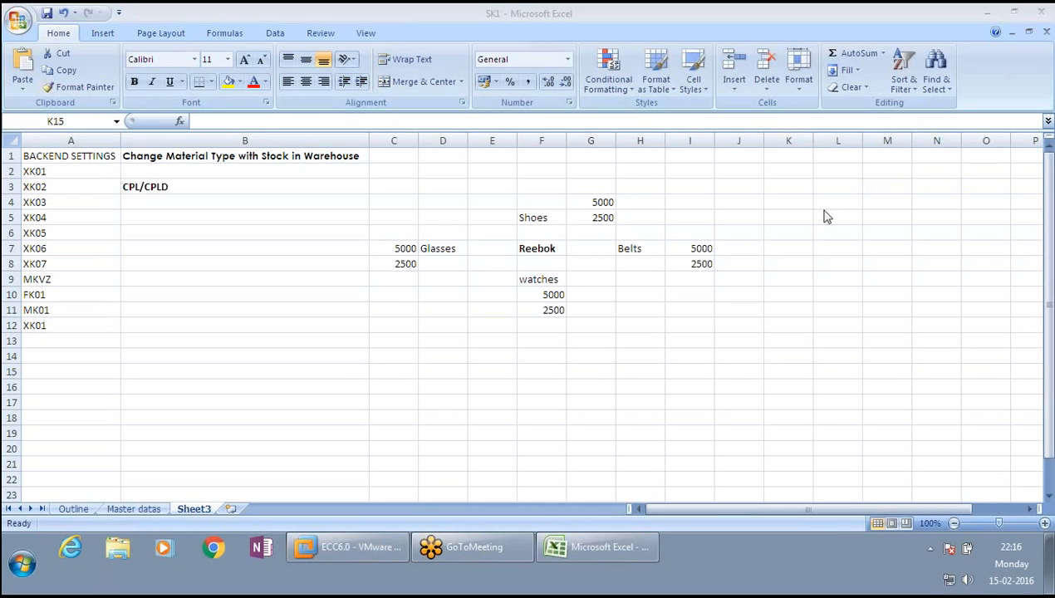
click(645, 250)
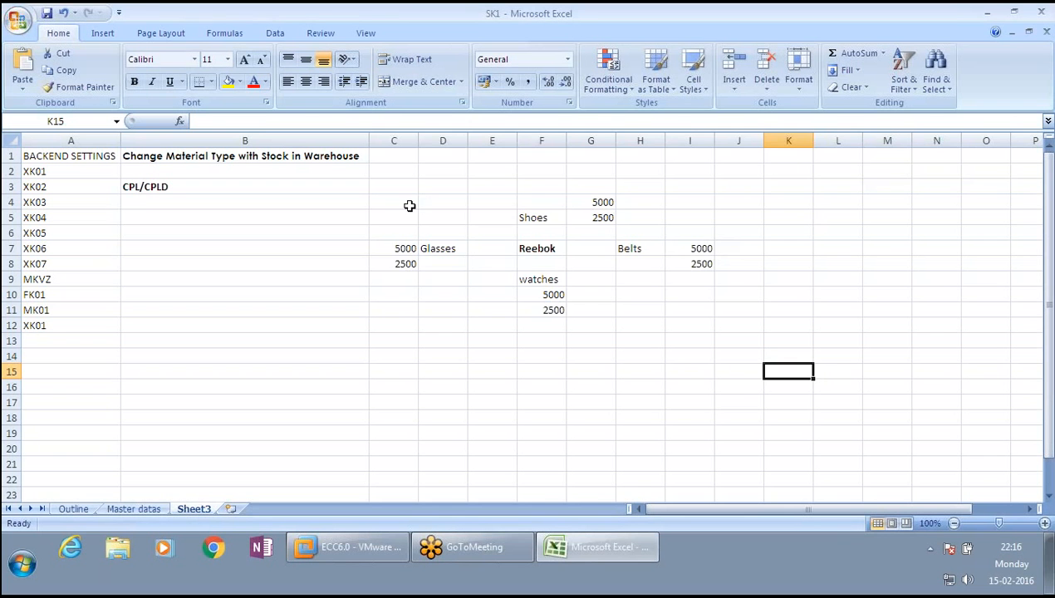
drag(400, 202, 687, 303)
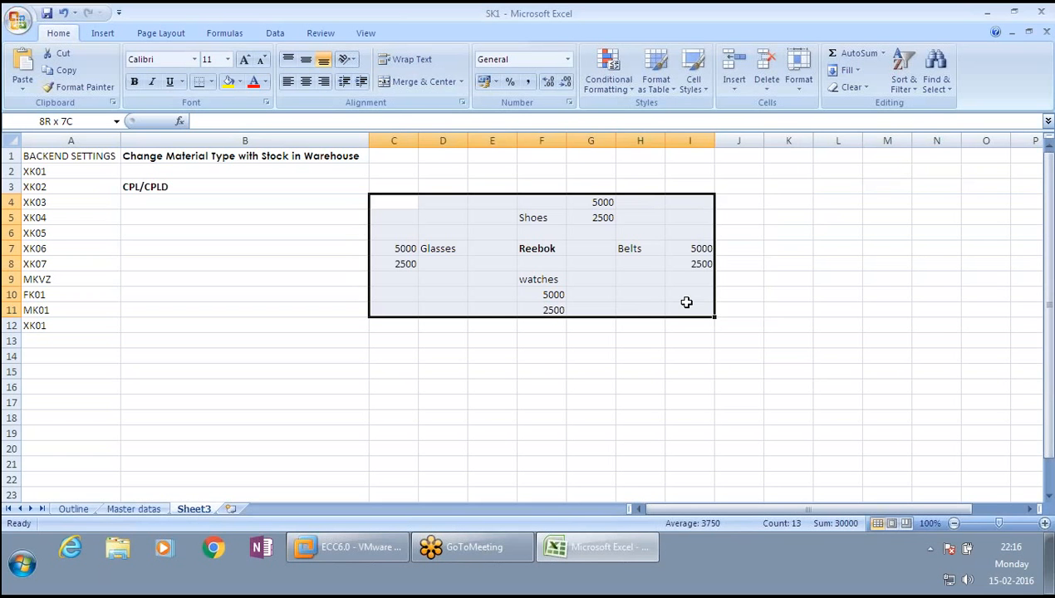
drag(686, 302, 686, 303)
- Return to the ZRED account group details and go back to the account group overview
click(388, 540)
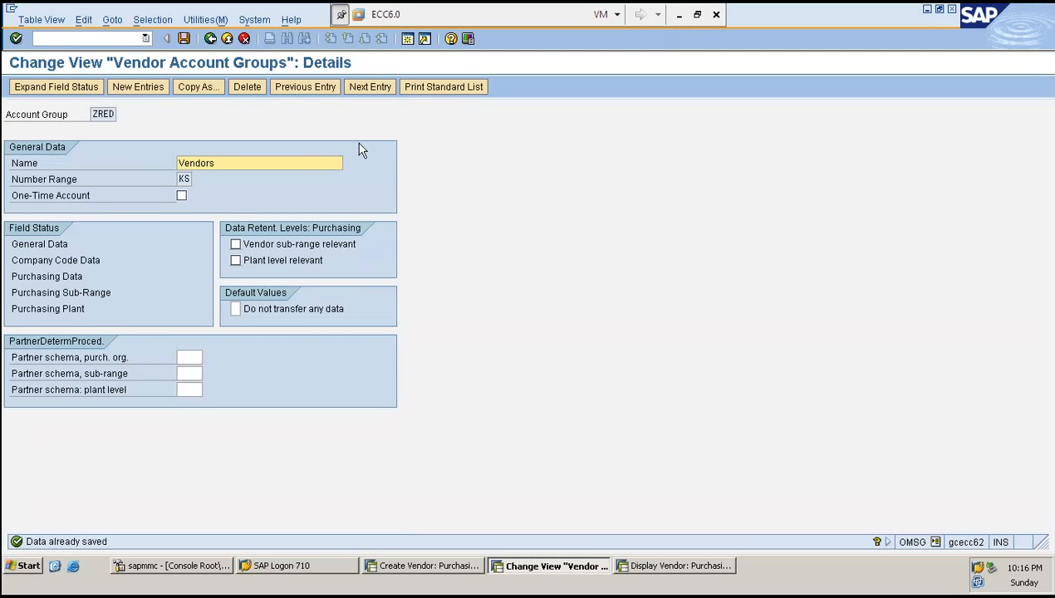
click(96, 114)
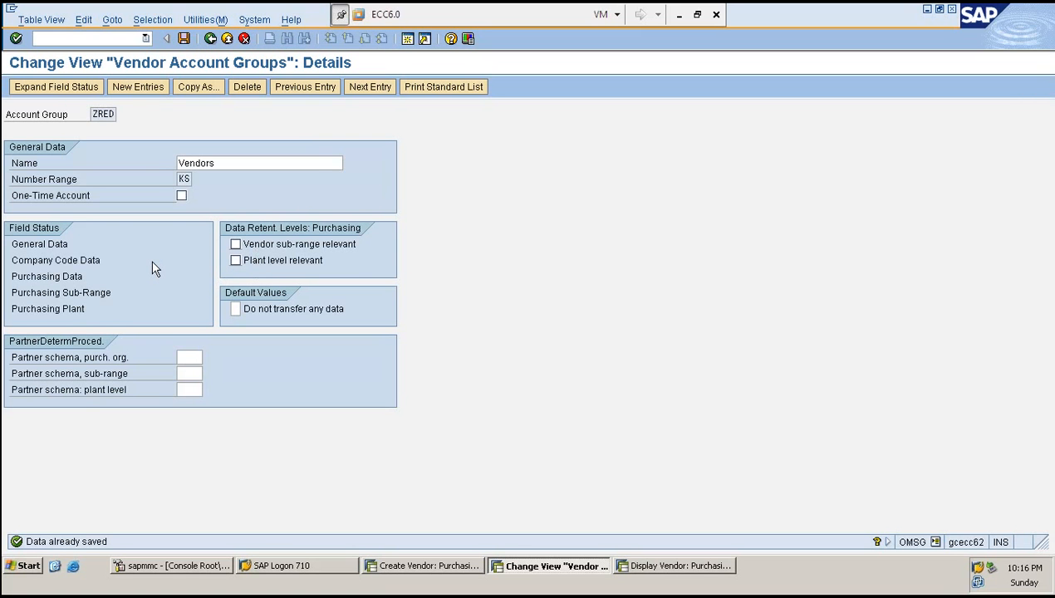
click(268, 250)
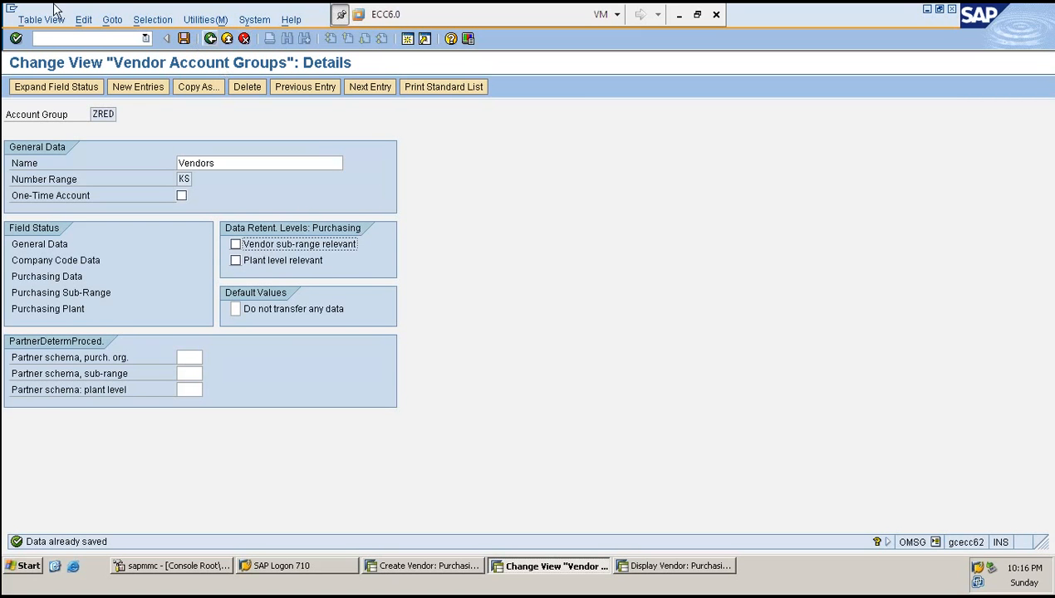
click(37, 40)
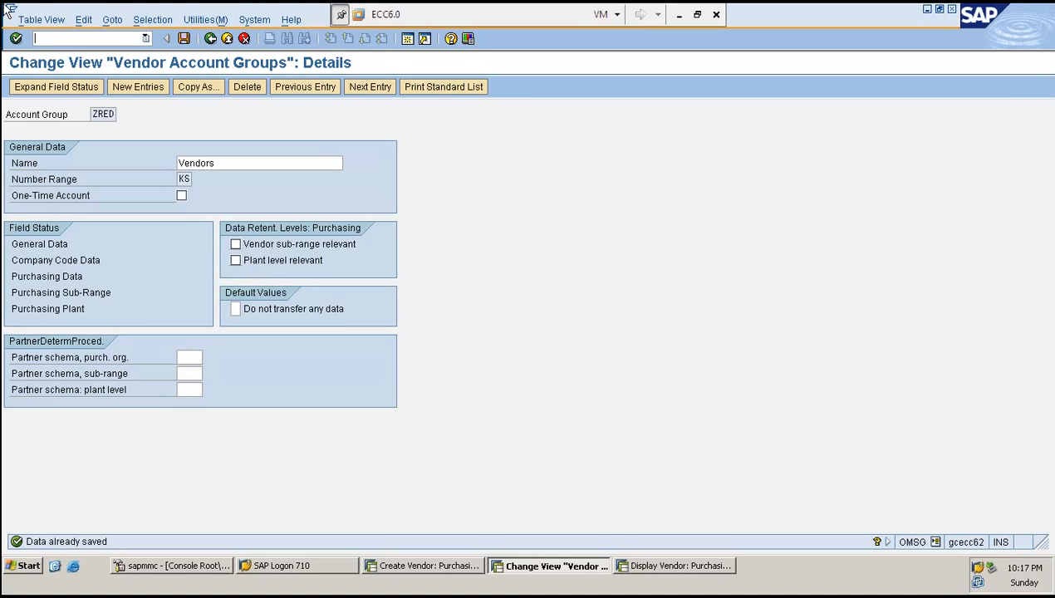
click(210, 39)
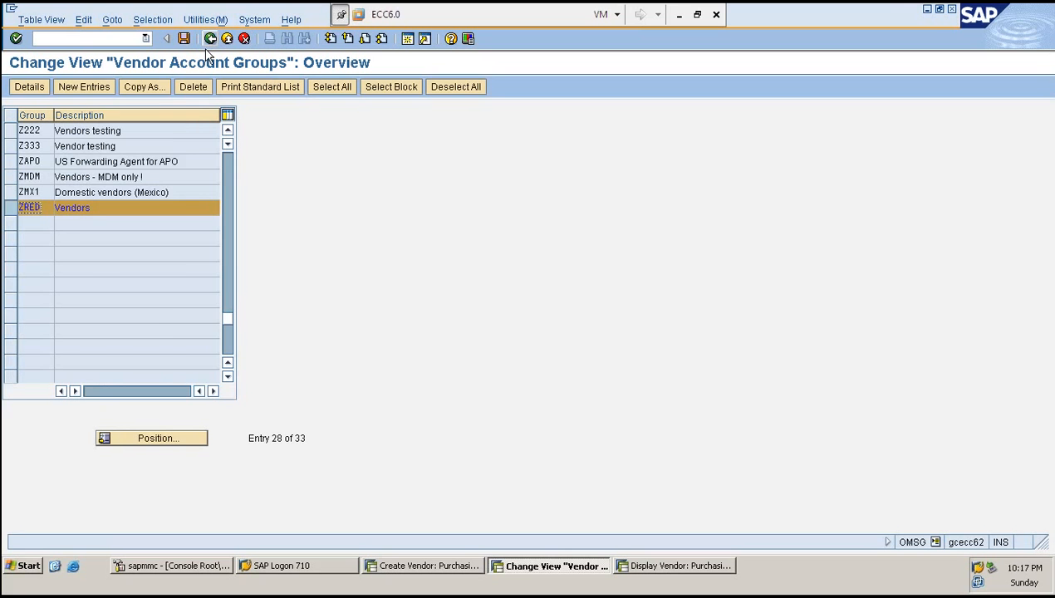
- Leave the account group list and open Define Number Ranges for Vendor Master Records in the IMG
scroll(50, 206, up, 4)
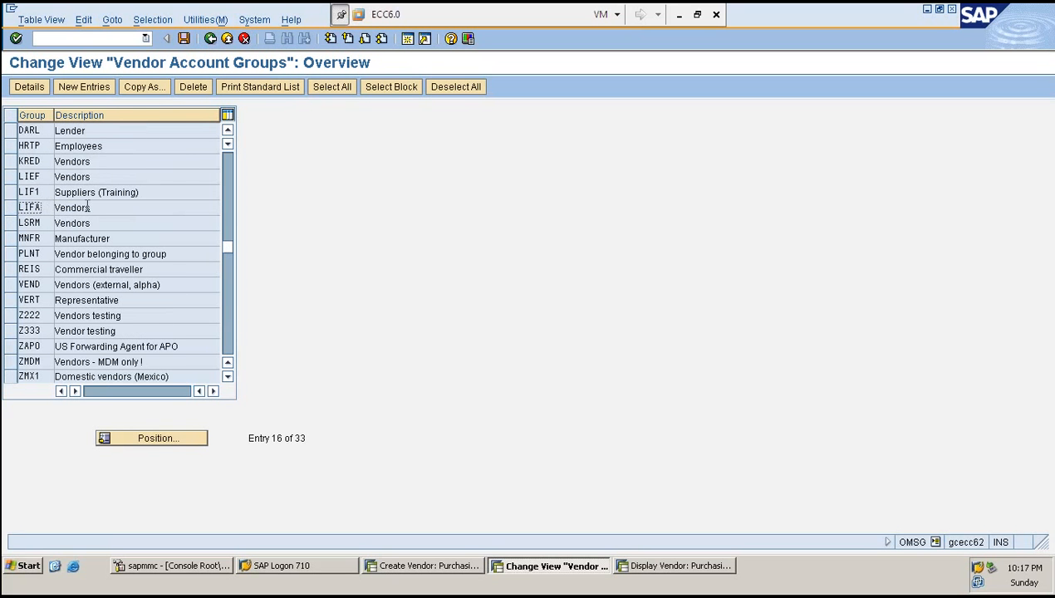
scroll(88, 207, up, 3)
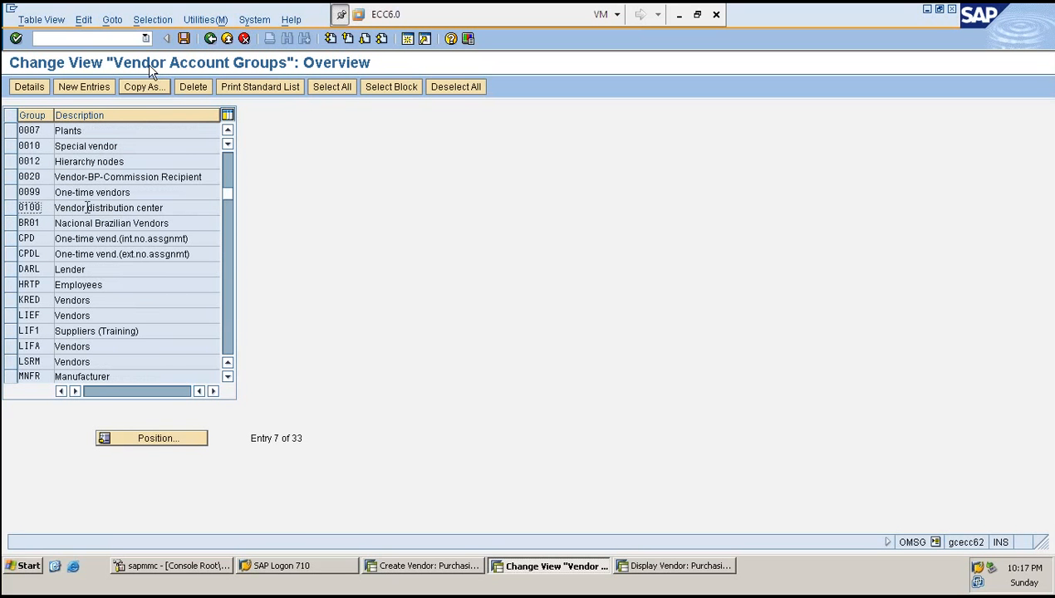
click(211, 40)
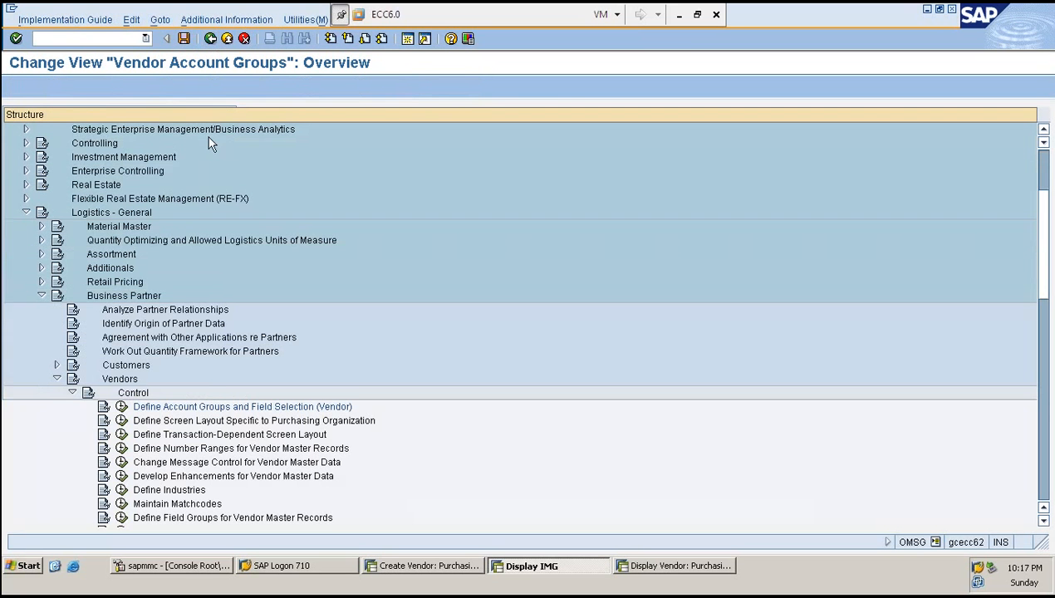
click(121, 448)
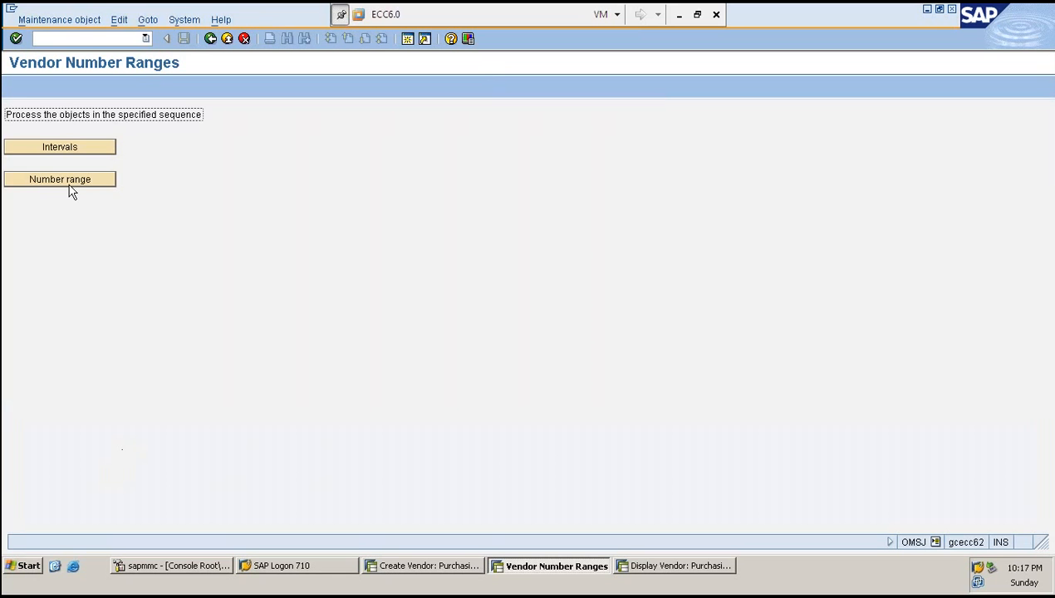
- Open the account group to number range assignment and examine the CPD and CPDL one-time vendor rows
click(72, 187)
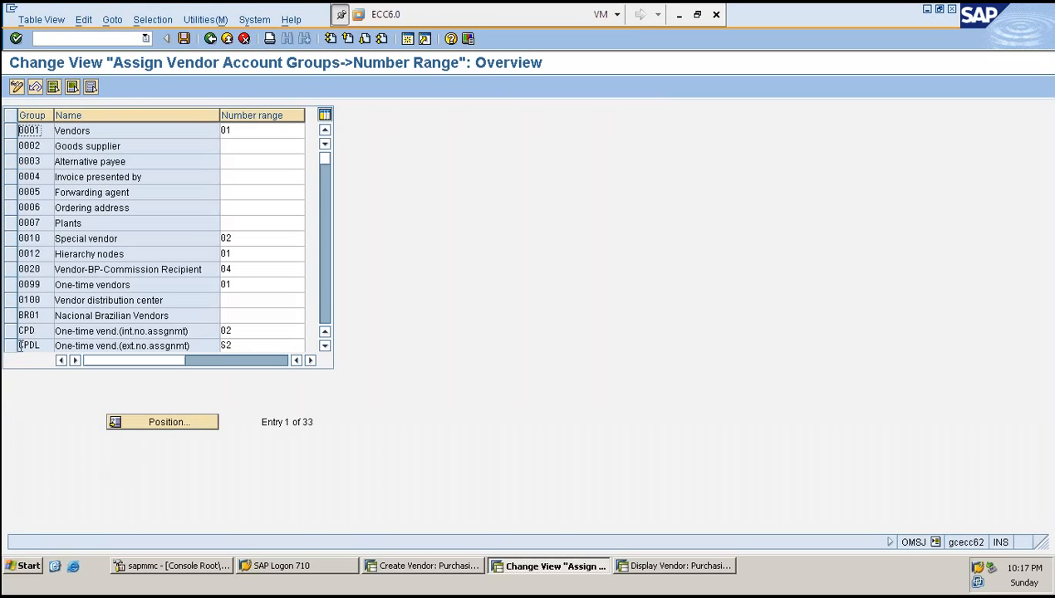
drag(13, 331, 12, 346)
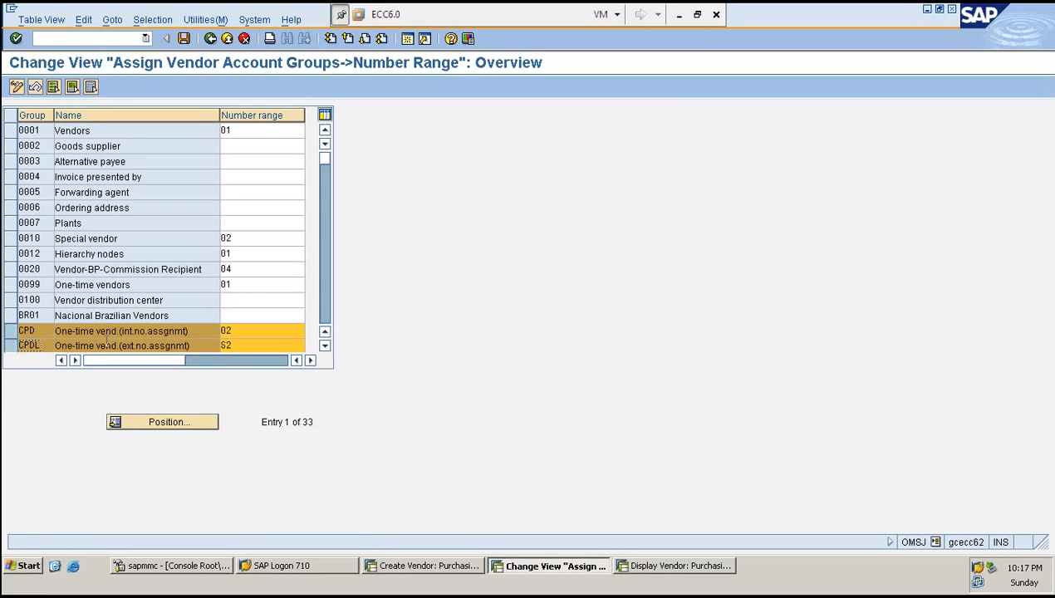
click(241, 346)
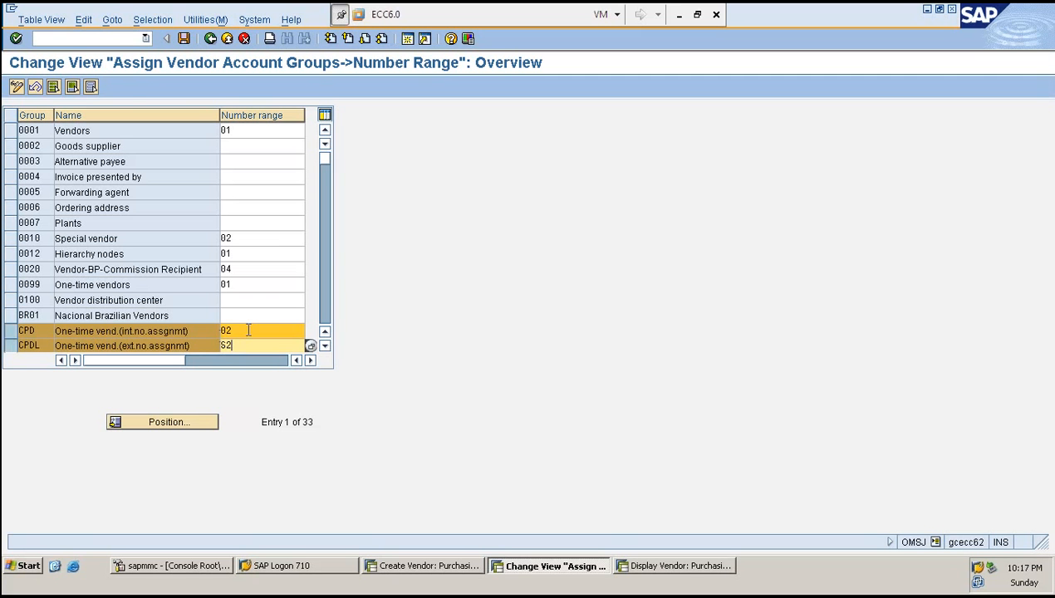
click(11, 330)
click(10, 346)
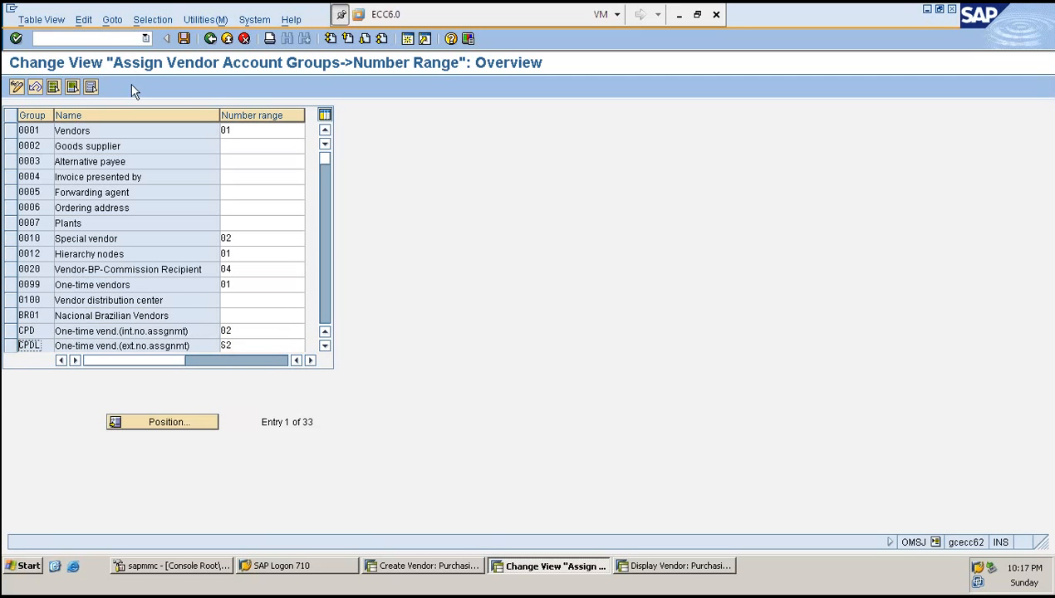
- Start creating a new vendor with account group CPD in company code 1000 and purchasing organization 1000, clearing all reference data
click(453, 568)
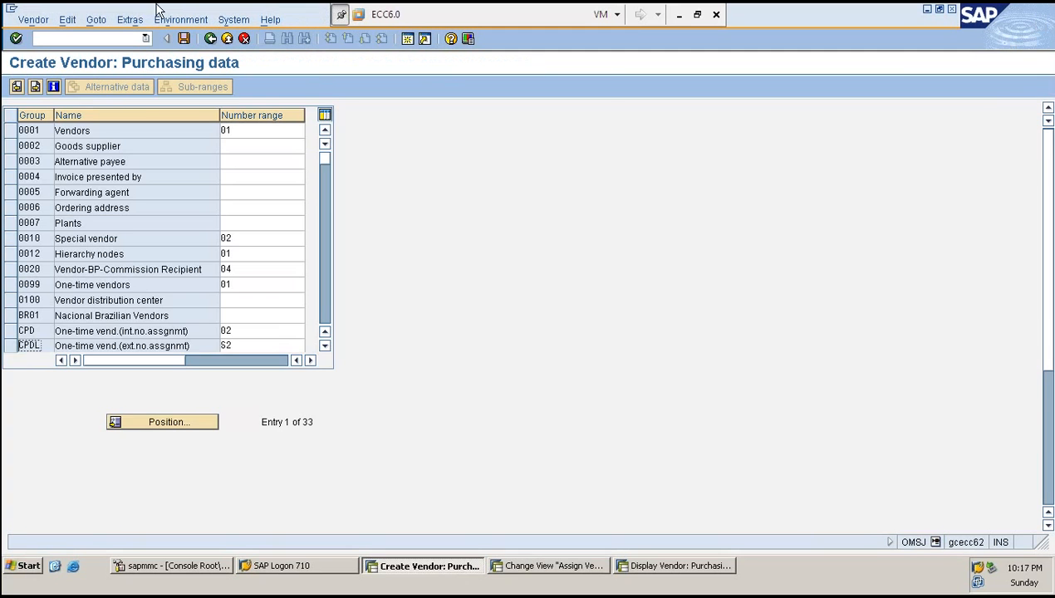
text(/NC)
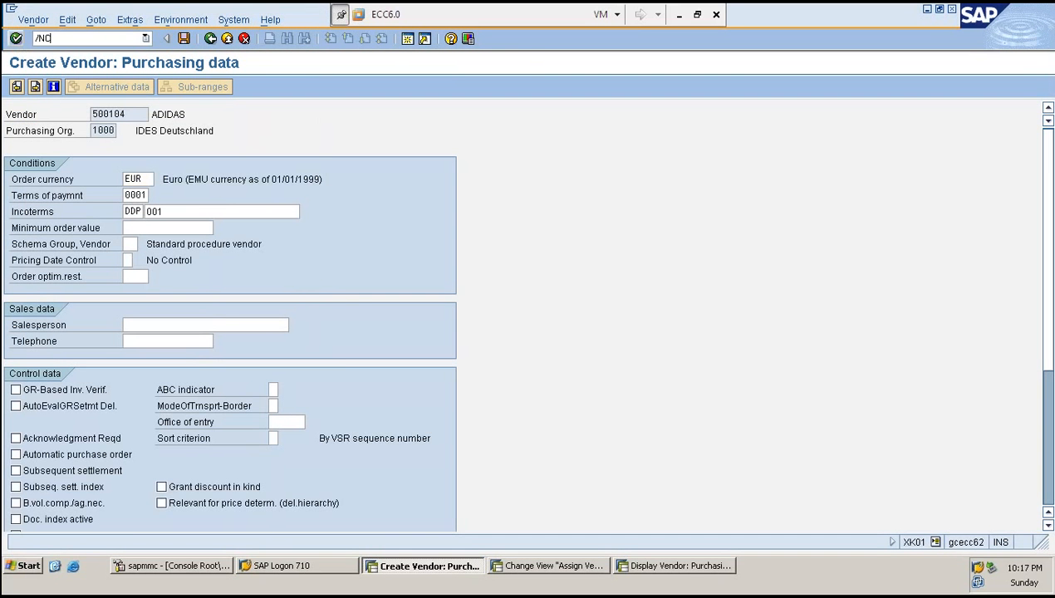
key(BackSpace)
text(XK01)
key(Return)
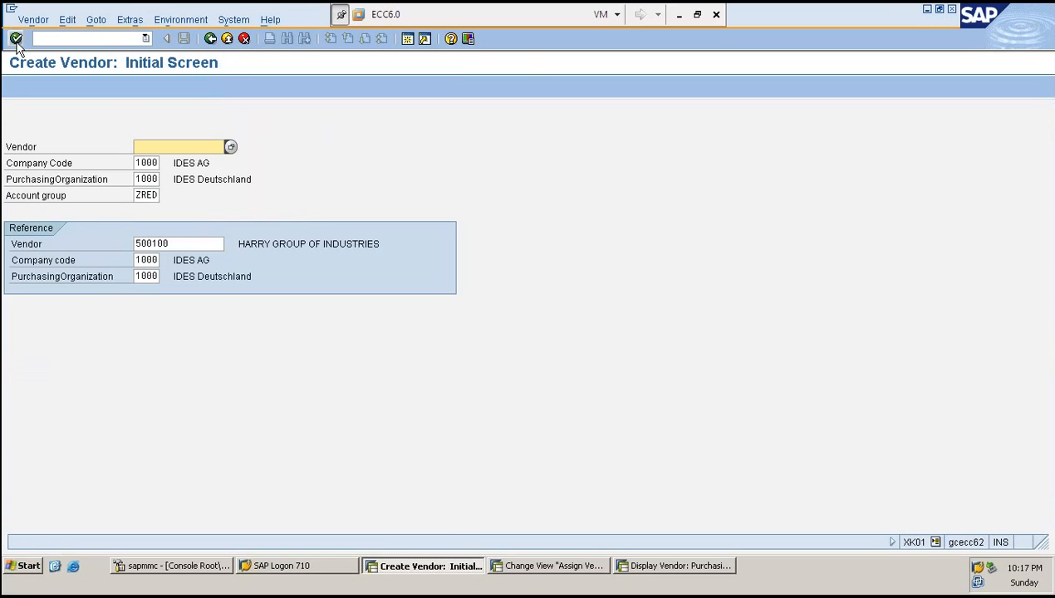
text(CP)
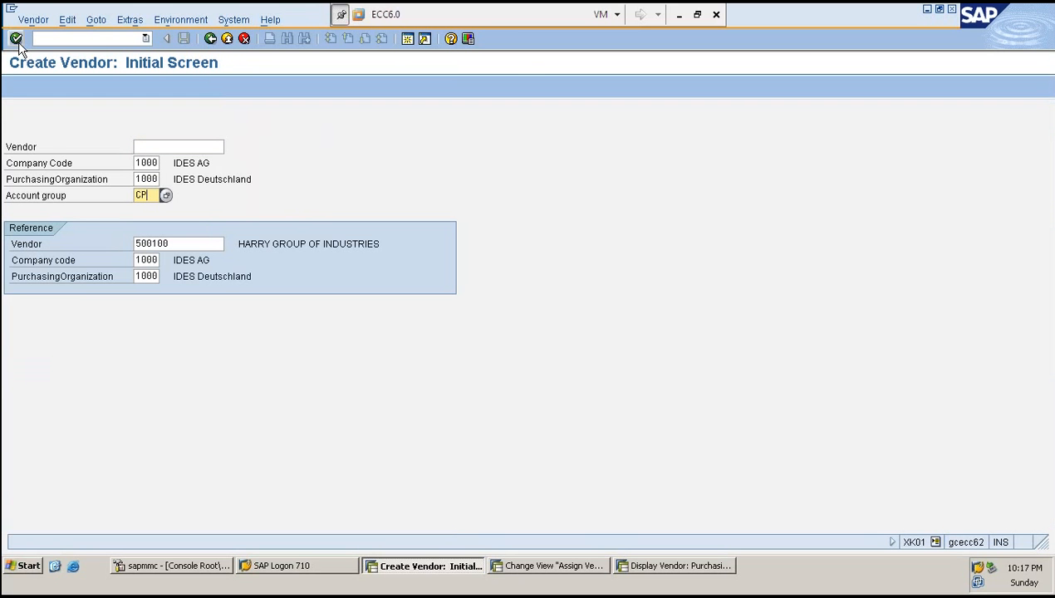
text(D)
key(Tab)
key(Tab)
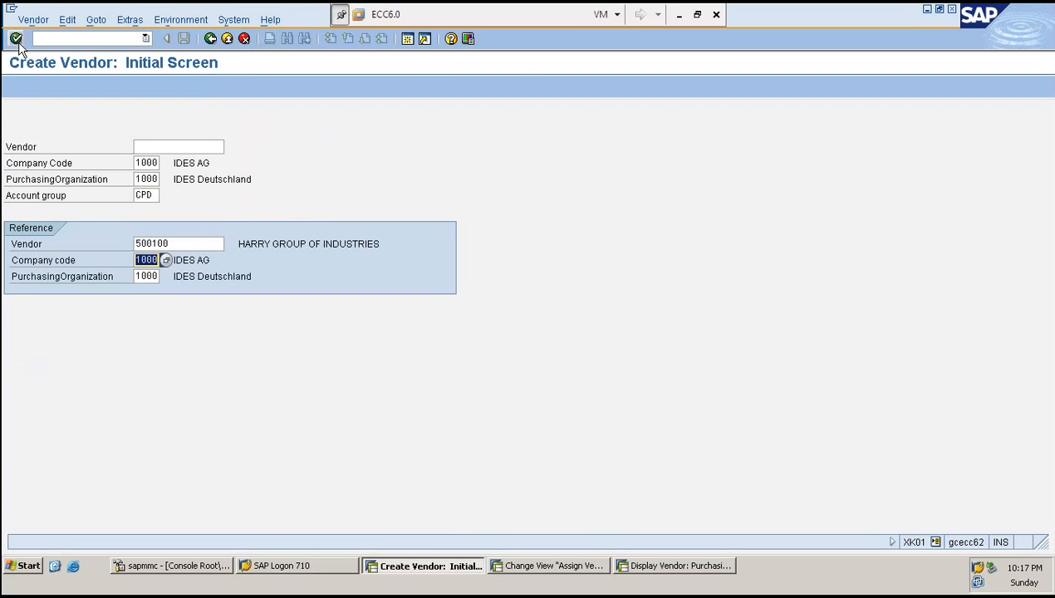
key(shift+Tab)
key(Delete)
key(Tab)
key(Tab)
key(Delete)
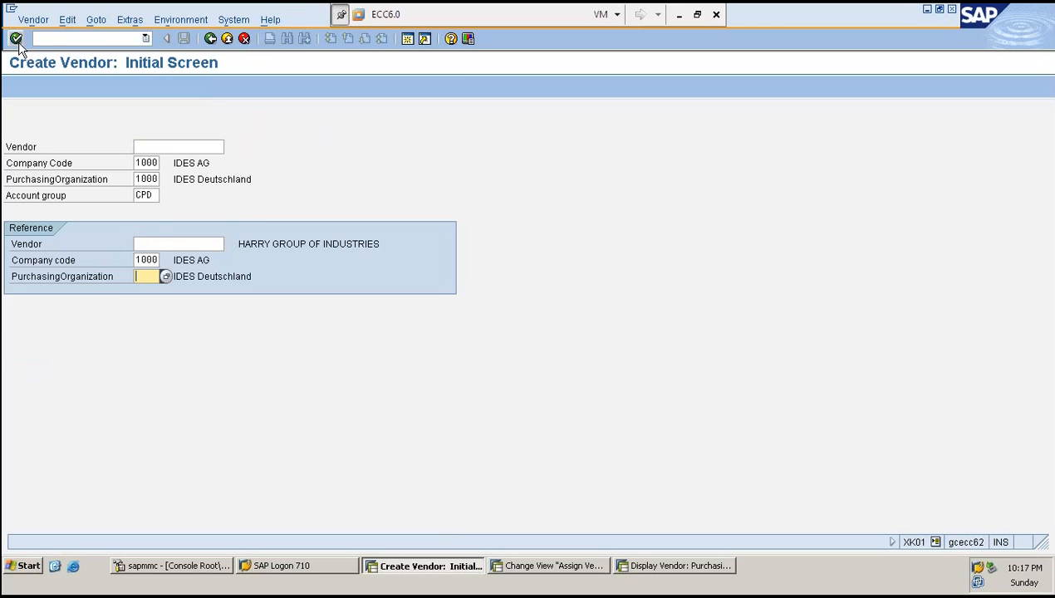
key(shift+Tab)
key(Delete)
click(17, 42)
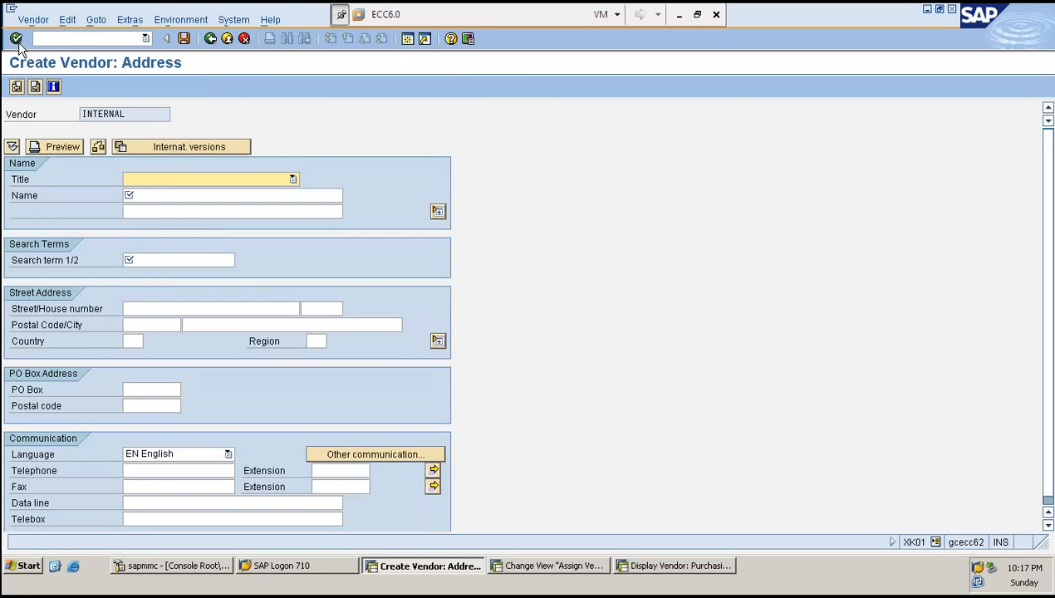
- Enter the title Dr. in the vendor's address
text(Dr.)
key(Tab)
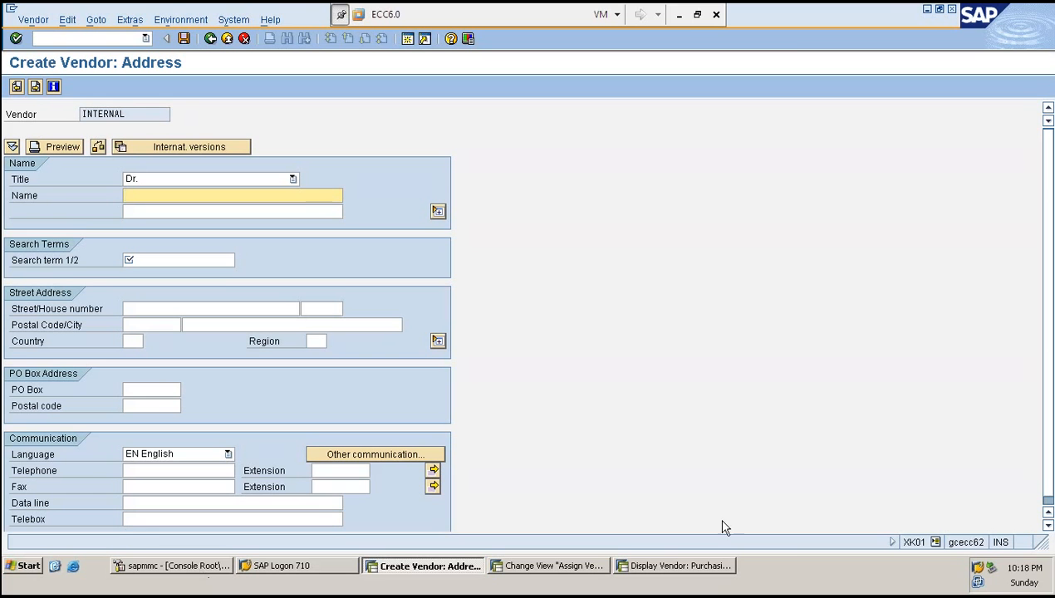
click(680, 15)
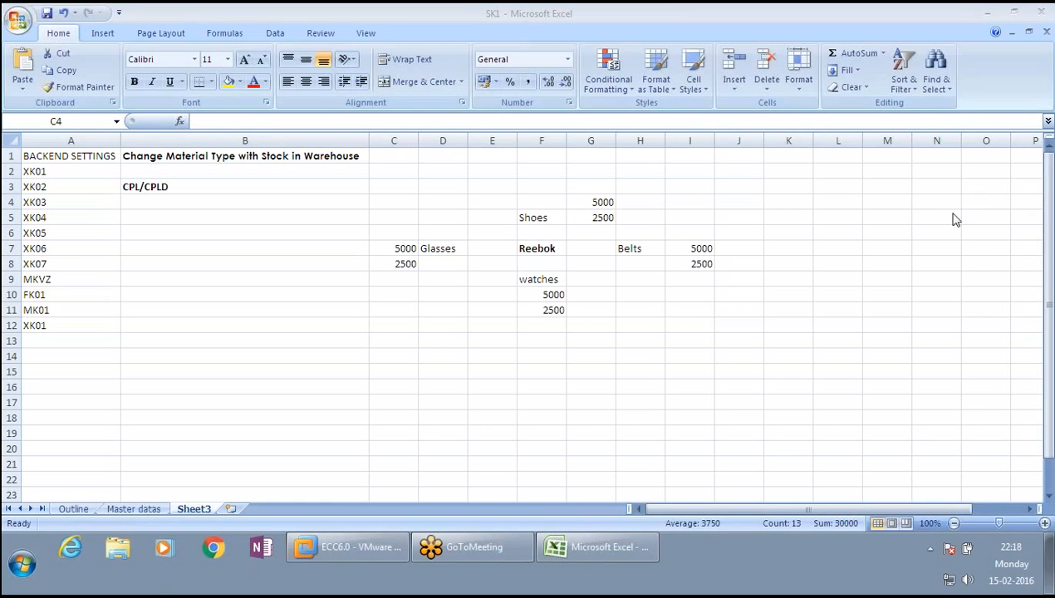
- Switch to the Excel notes sheet, review the entries, and return to the SAP session
click(725, 276)
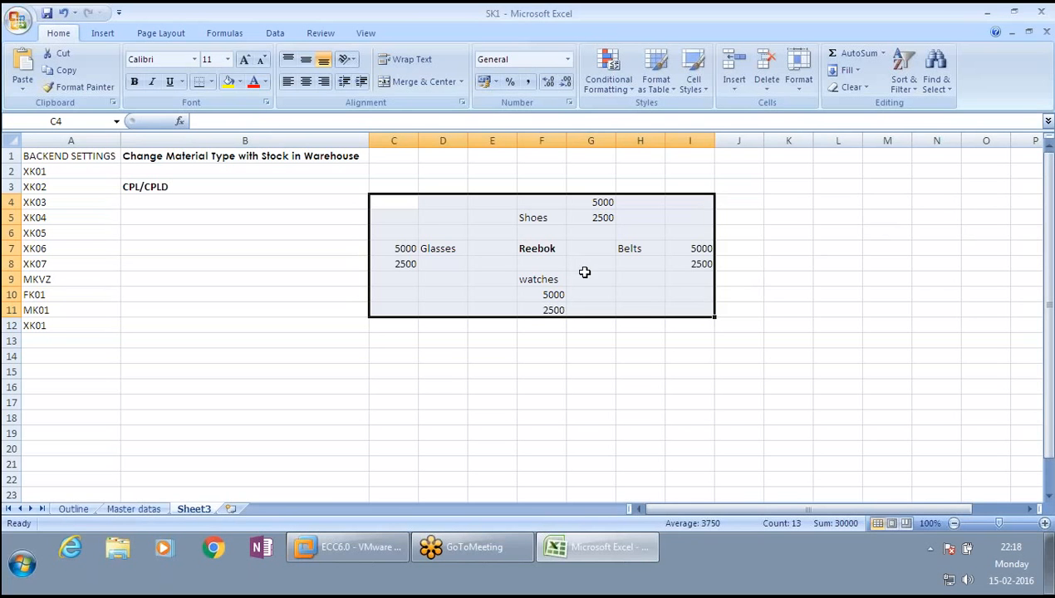
click(893, 432)
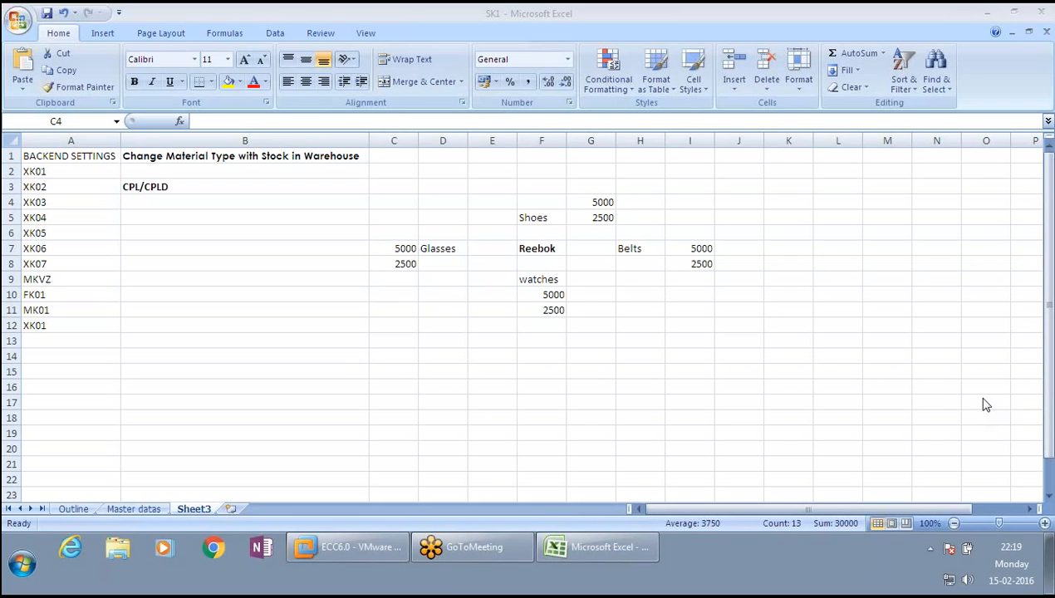
click(355, 546)
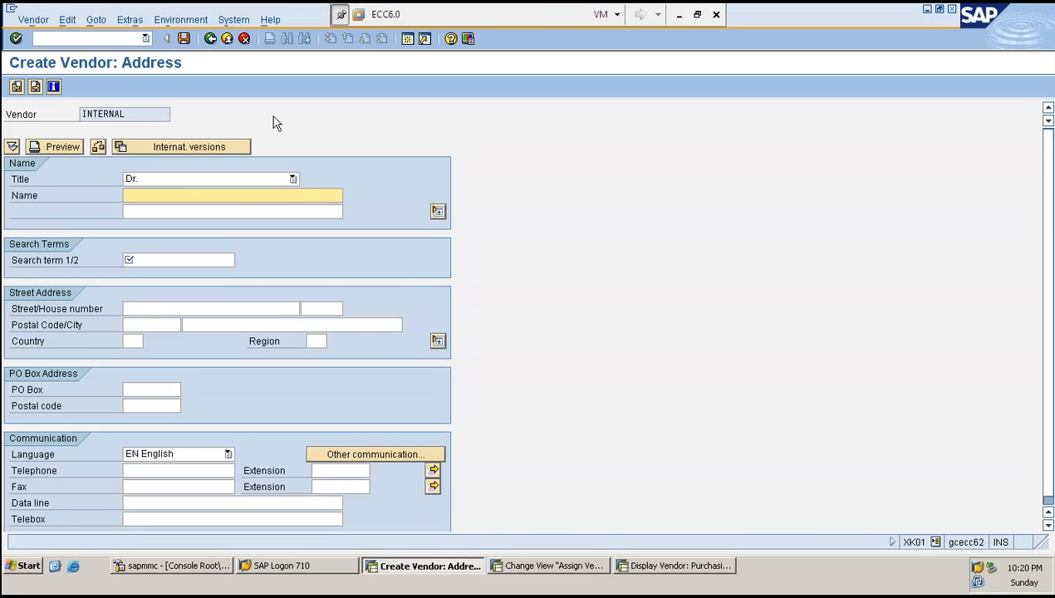
- Enter the vendor name SK and search term S, then continue to the control screen
click(224, 196)
text(SK)
key(Tab)
key(Tab)
key(Tab)
text(S)
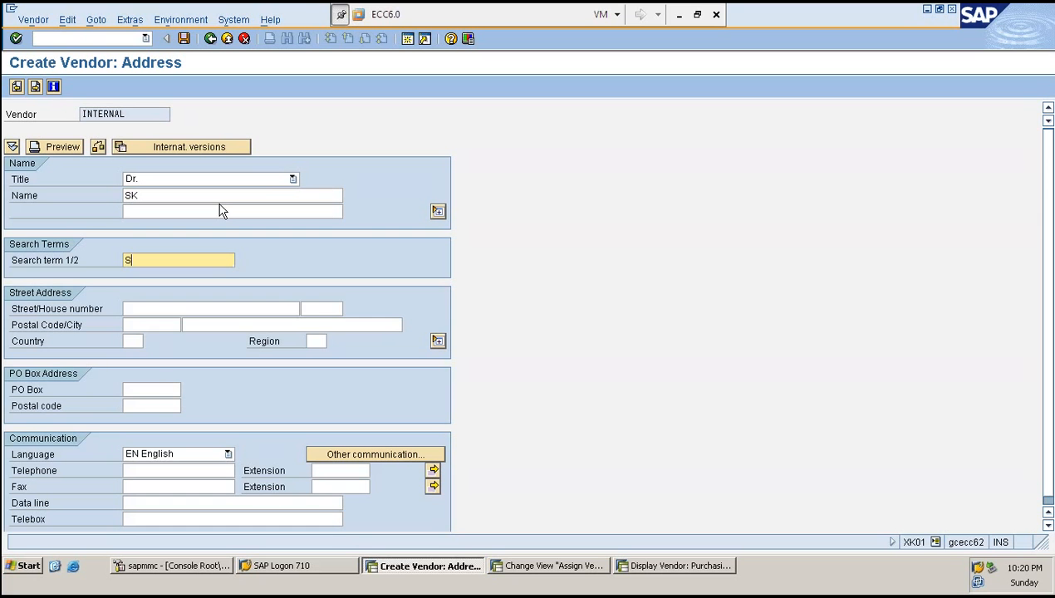
key(Tab)
key(Tab)
key(Tab)
key(Tab)
key(Tab)
key(Tab)
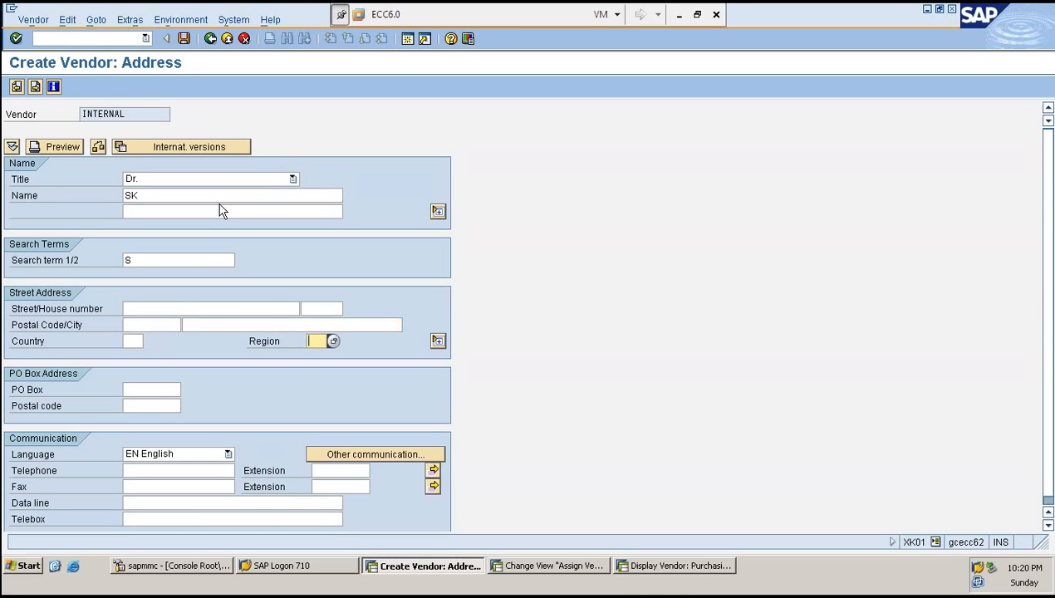
key(shift+Tab)
key(Tab)
key(Return)
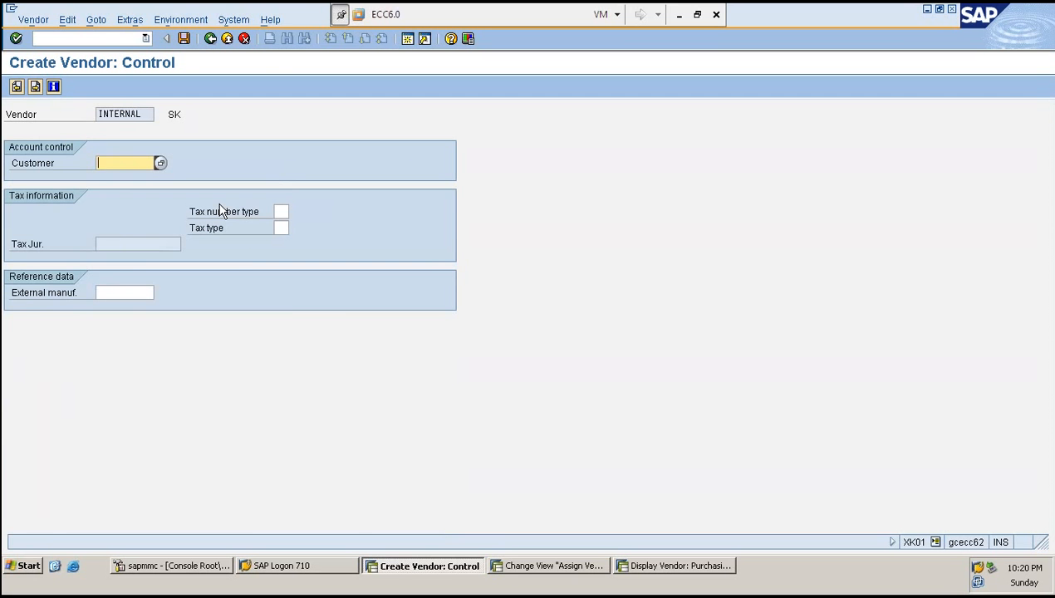
- Advance to the accounting information and set the reconciliation account to 160000
key(Return)
key(Return)
key(Return)
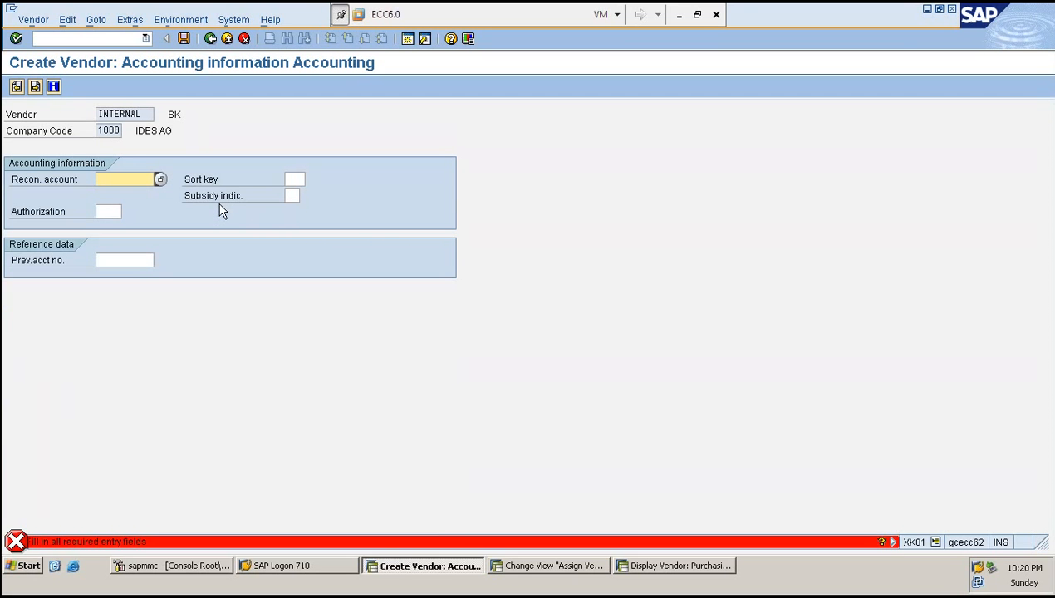
text(1)
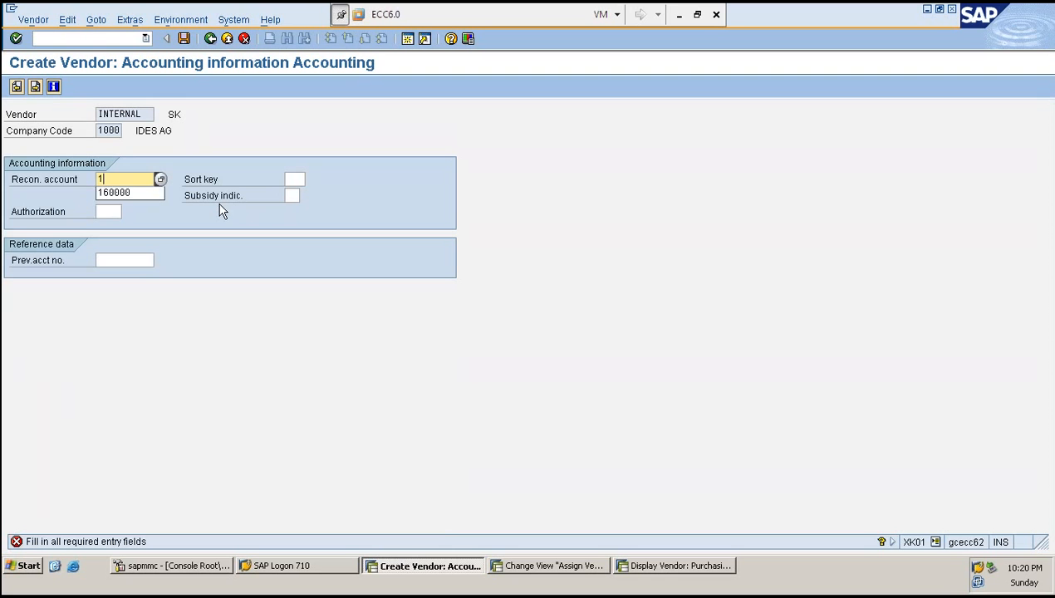
key(Down)
key(Return)
- Advance to the purchasing data, set the order currency to EUR, and save the new one-time vendor
key(Return)
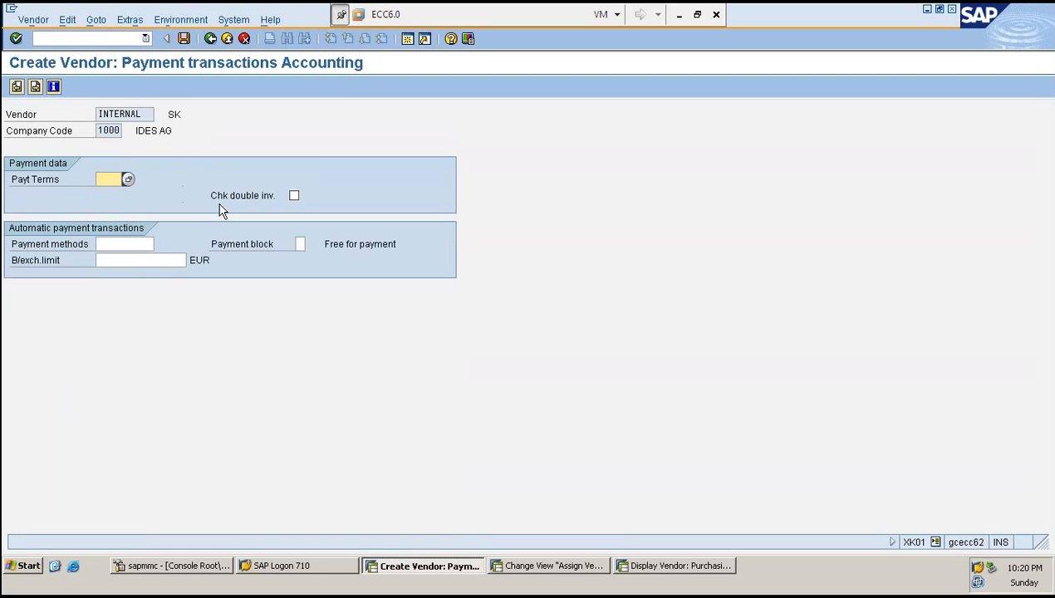
key(Return)
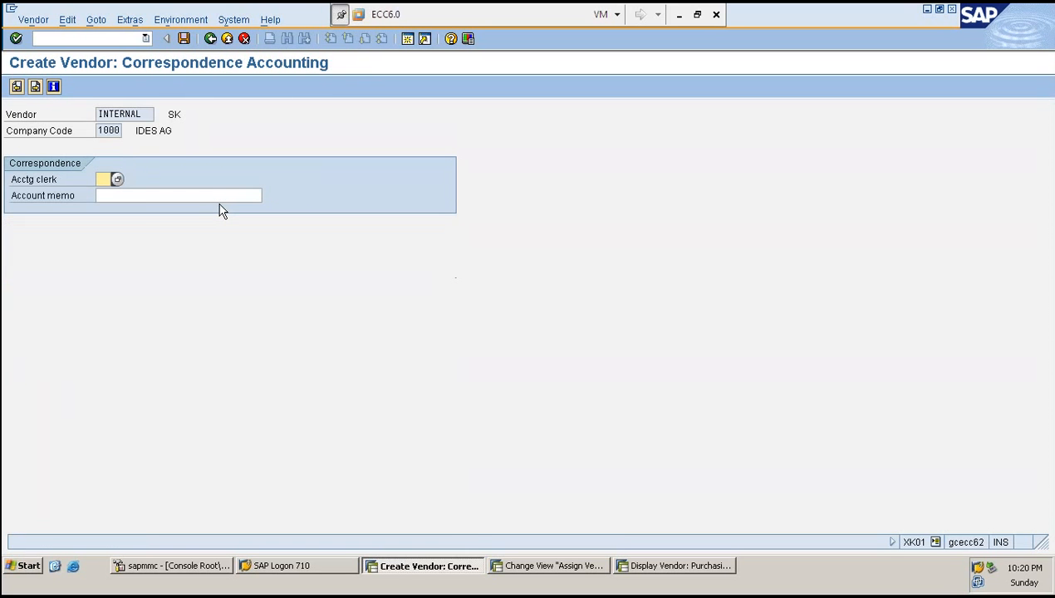
key(Return)
text(E)
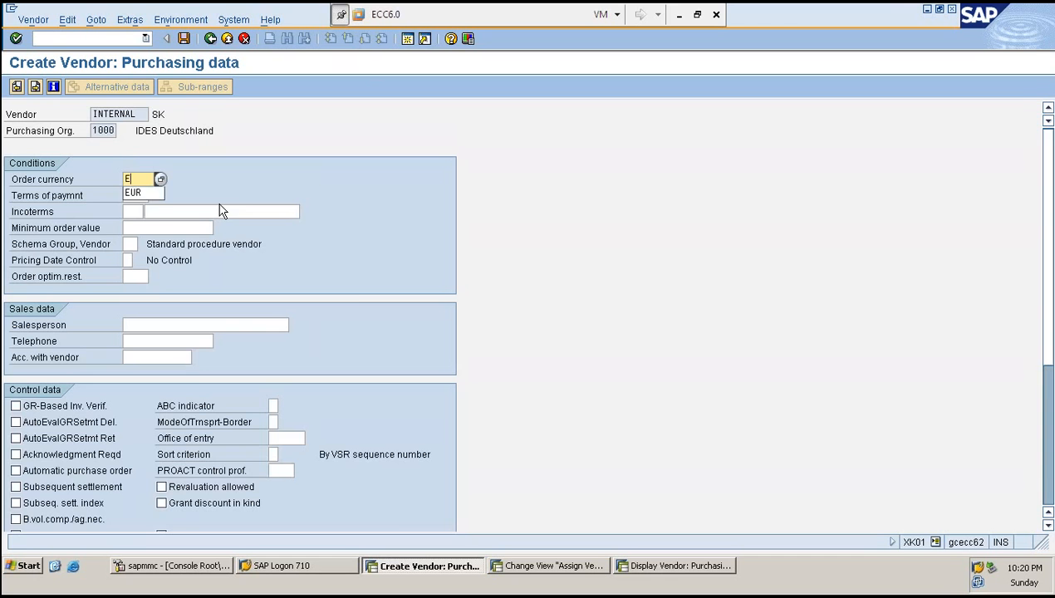
text(UR)
key(Return)
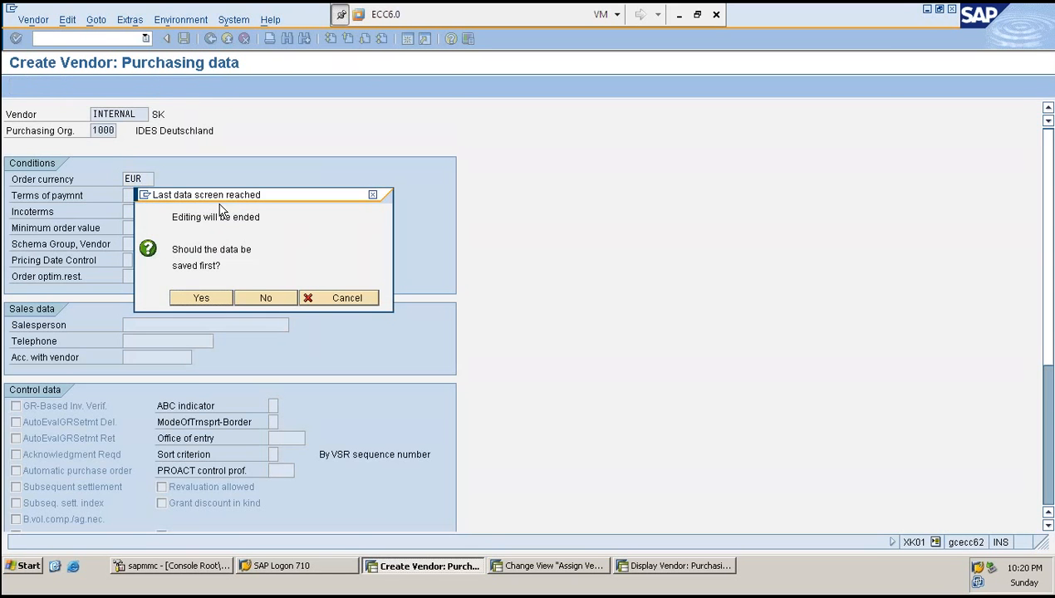
key(Return)
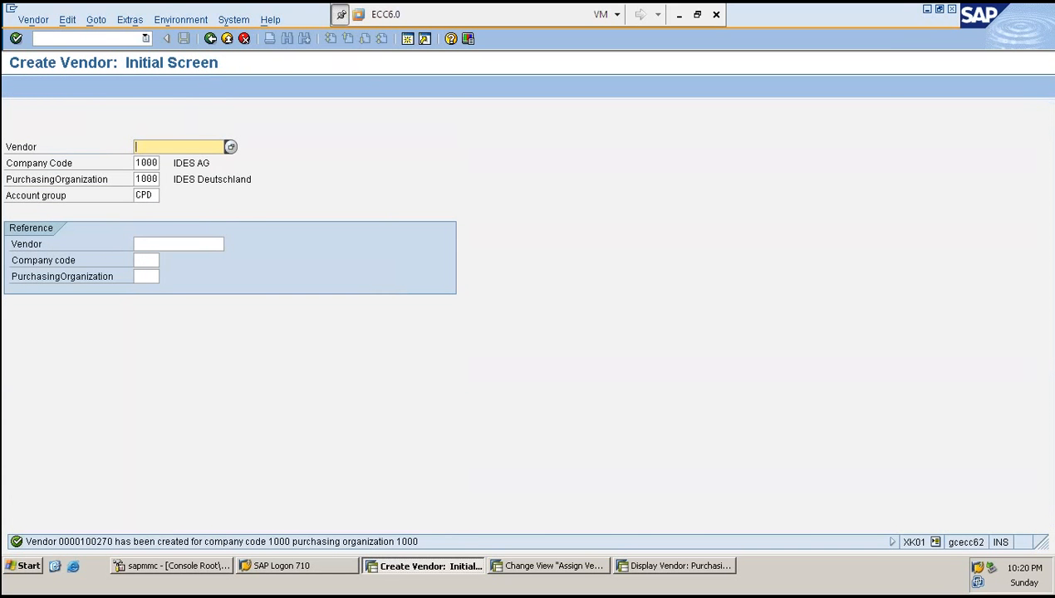
- Switch to the display vendor session and start the Create Purchase Order transaction (ME21N)
click(67, 39)
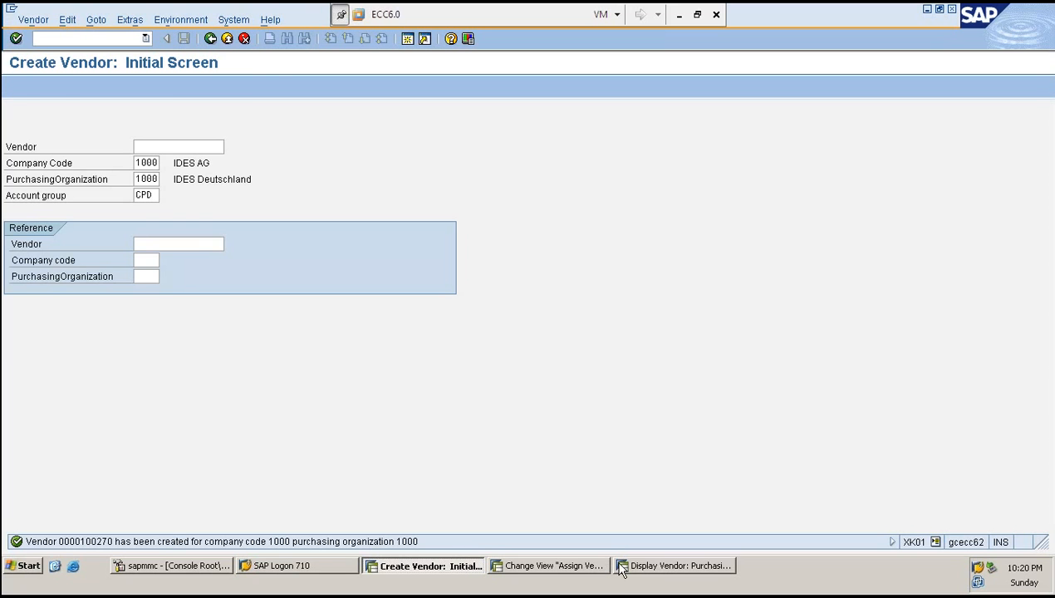
click(657, 569)
text(/N)
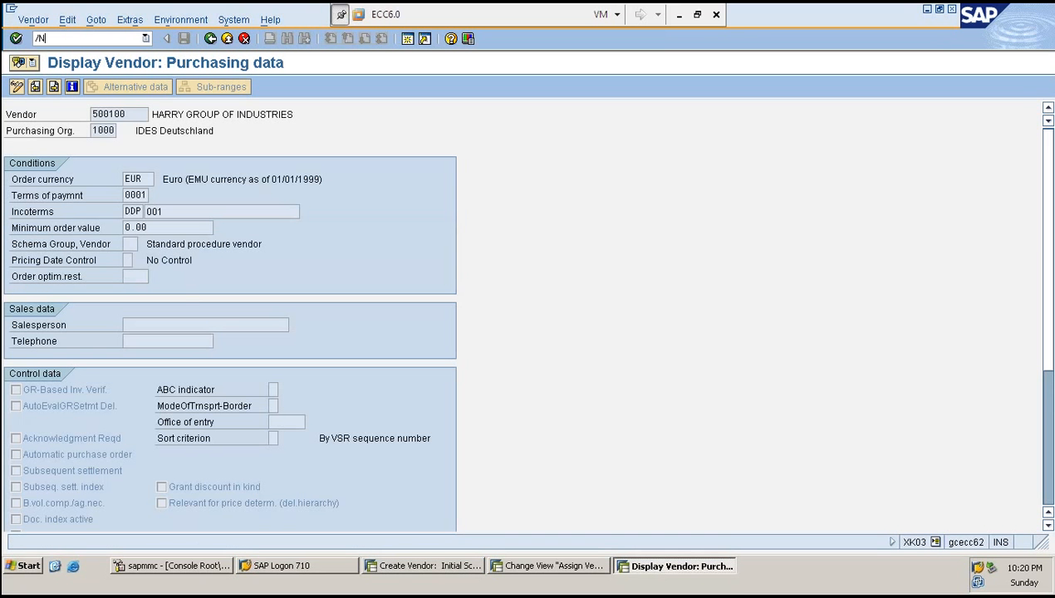
text(ME2N)
key(Return)
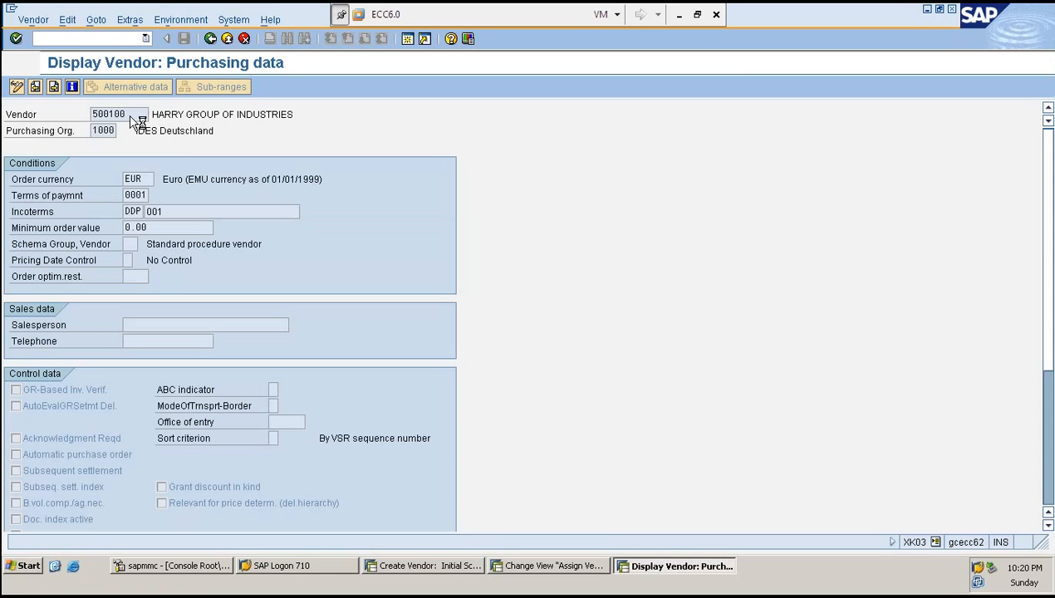
- Enter vendor 500100 in the purchase order header
click(180, 566)
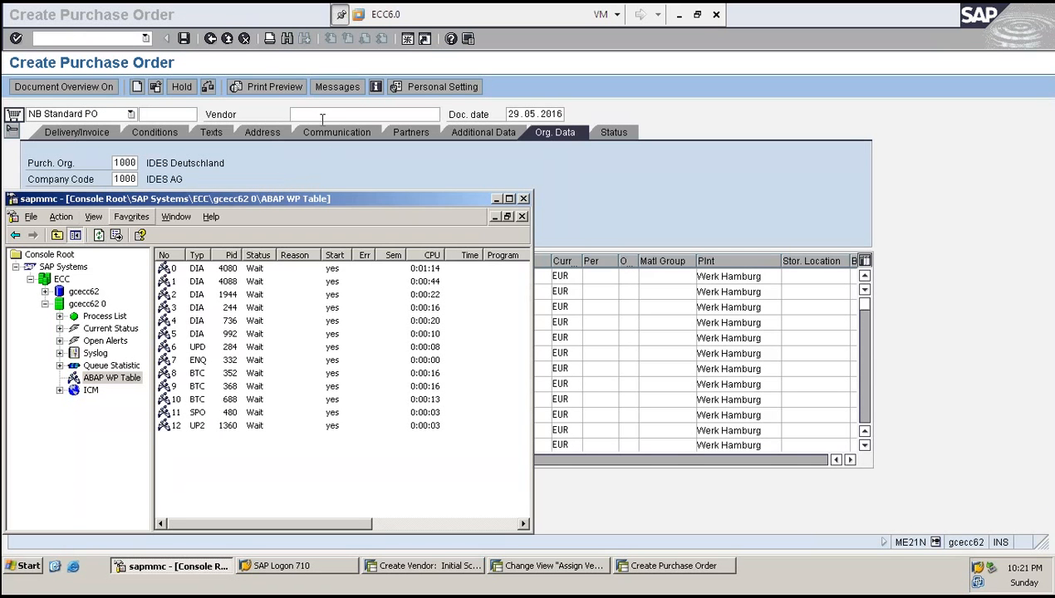
click(318, 114)
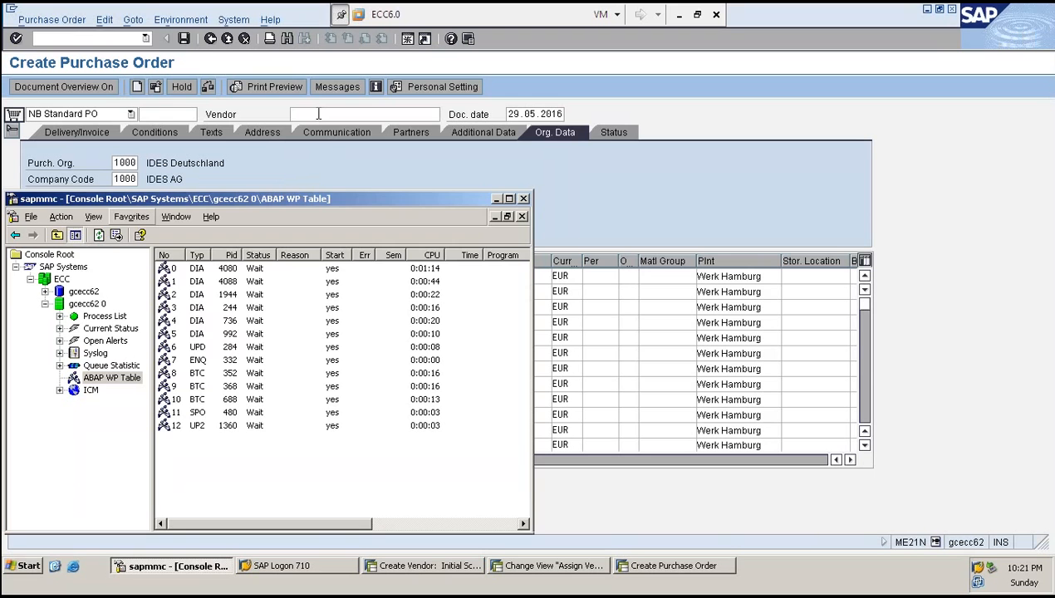
text(5001)
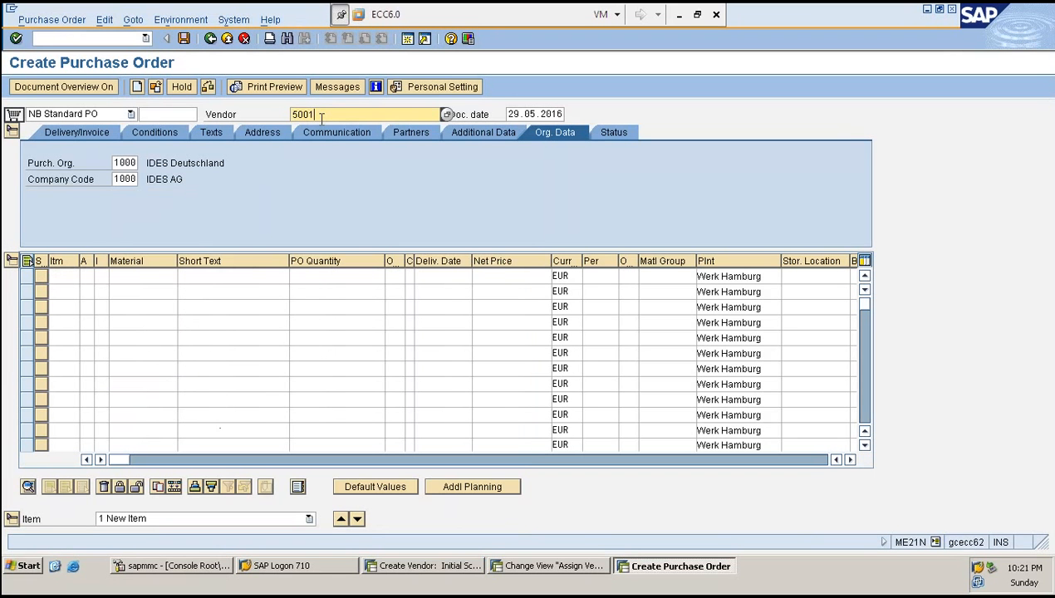
text(00)
key(Tab)
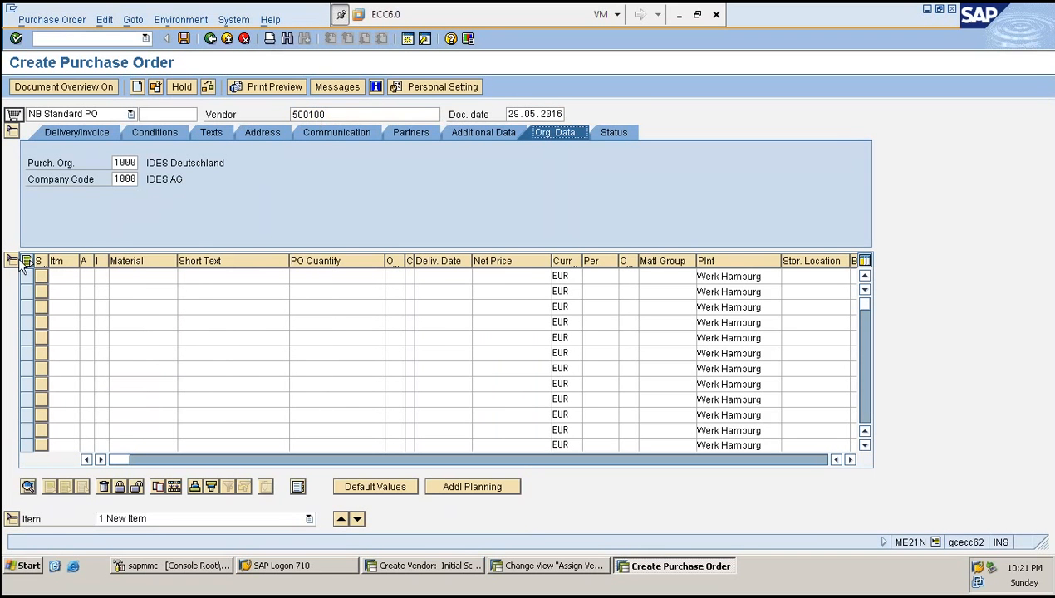
- Enter material SK658 in the first purchase order item line
click(156, 276)
text(SK658)
key(Tab)
- Set the item's PO quantity to 1 and net price to 1
key(Tab)
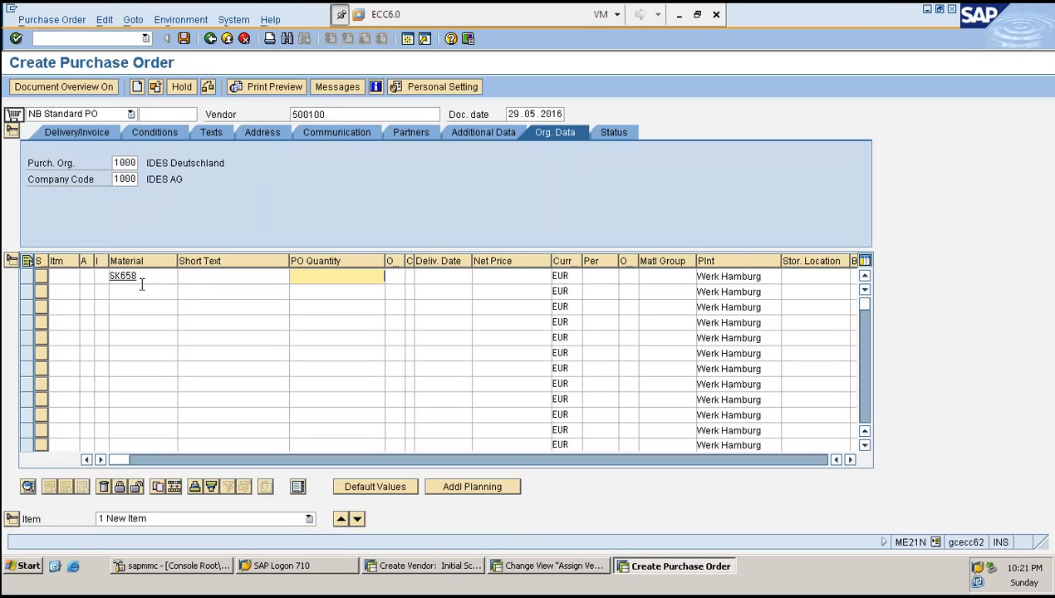
text(1)
key(Tab)
key(Tab)
key(Tab)
key(Tab)
text(1)
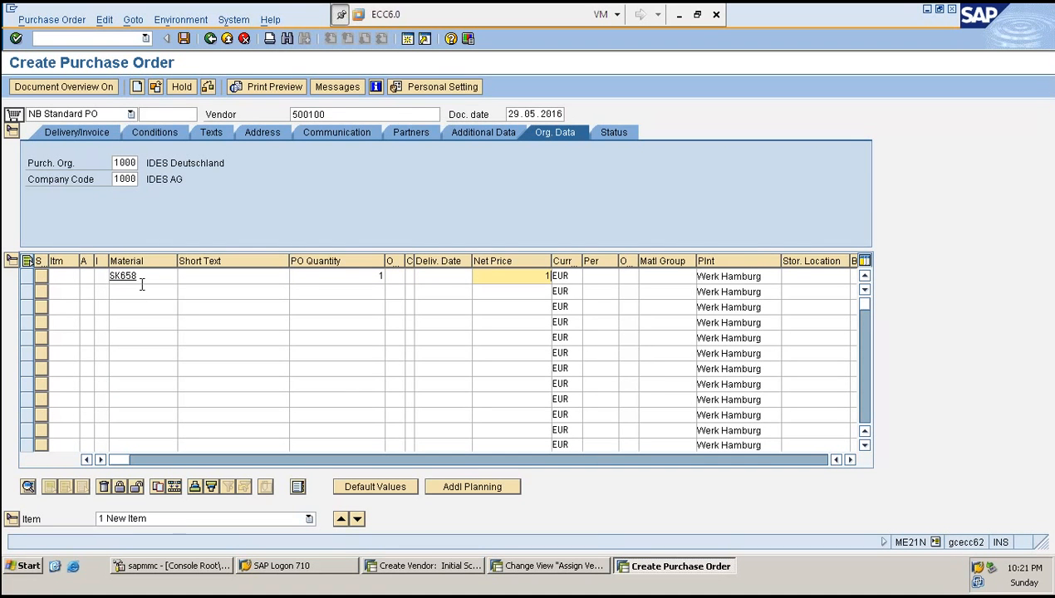
- Confirm the purchase order header and item entries for vendor 500100
click(356, 115)
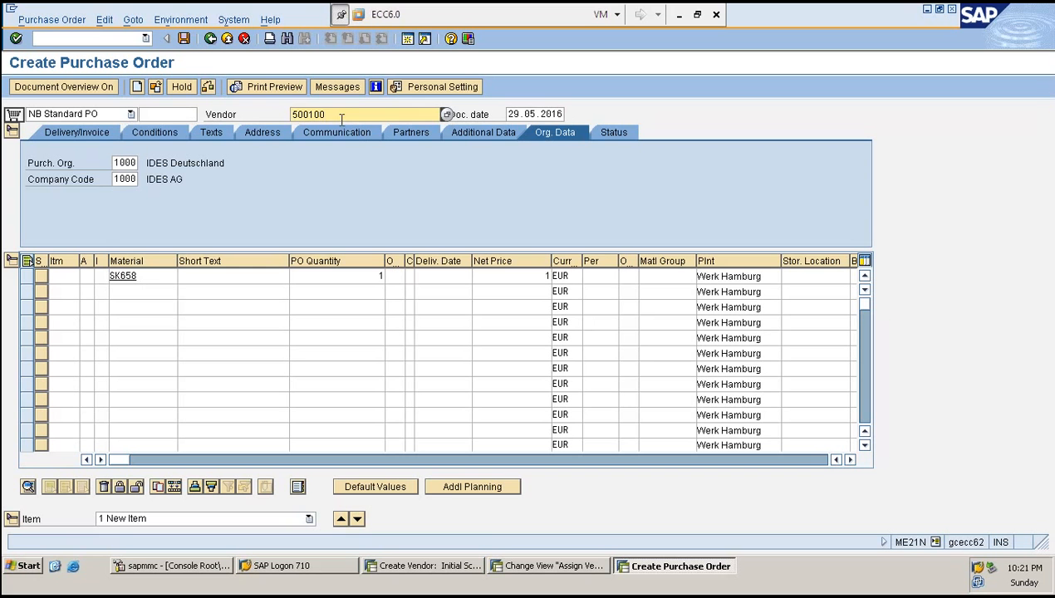
key(Return)
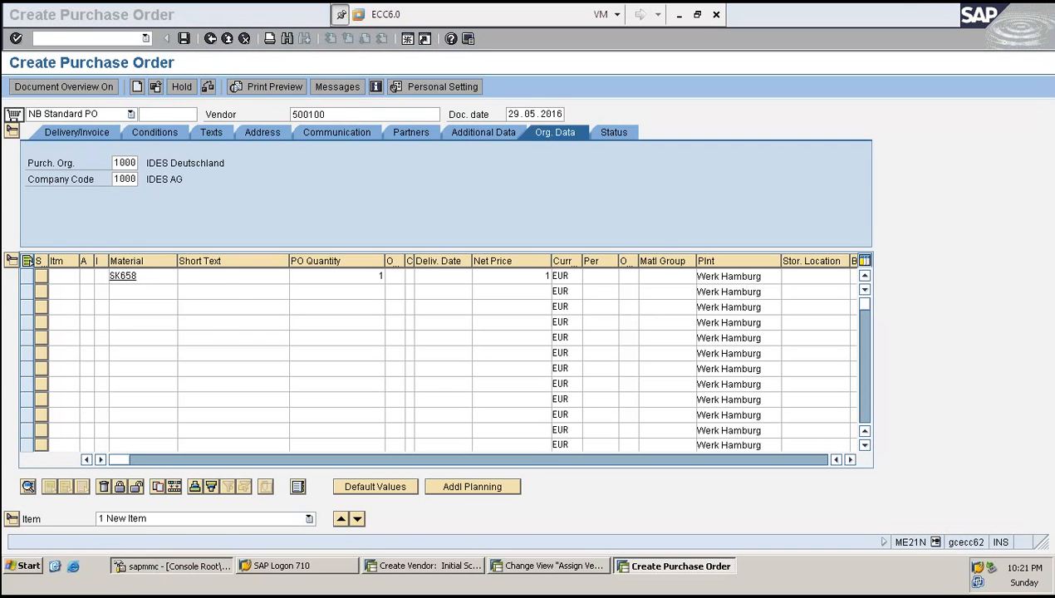
- Switch to SAP MMC and refresh the ABAP work process table
click(172, 566)
click(99, 236)
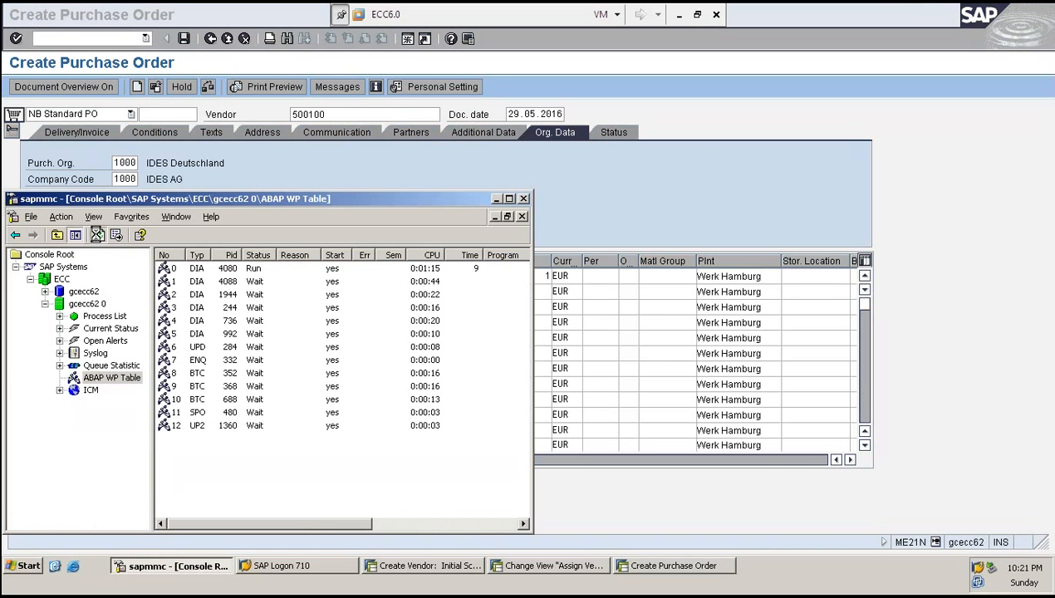
click(98, 236)
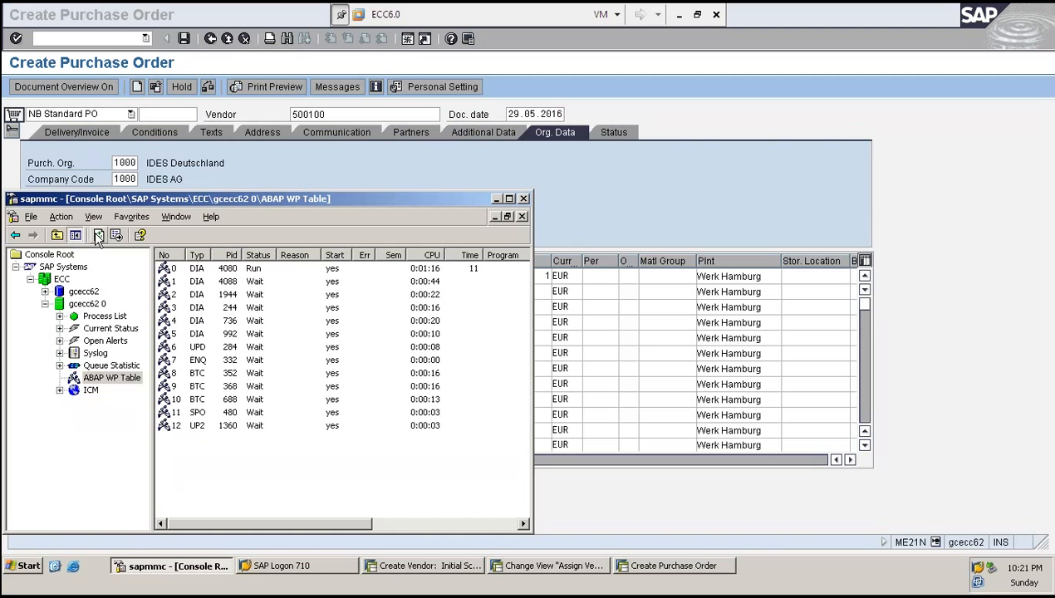
click(99, 236)
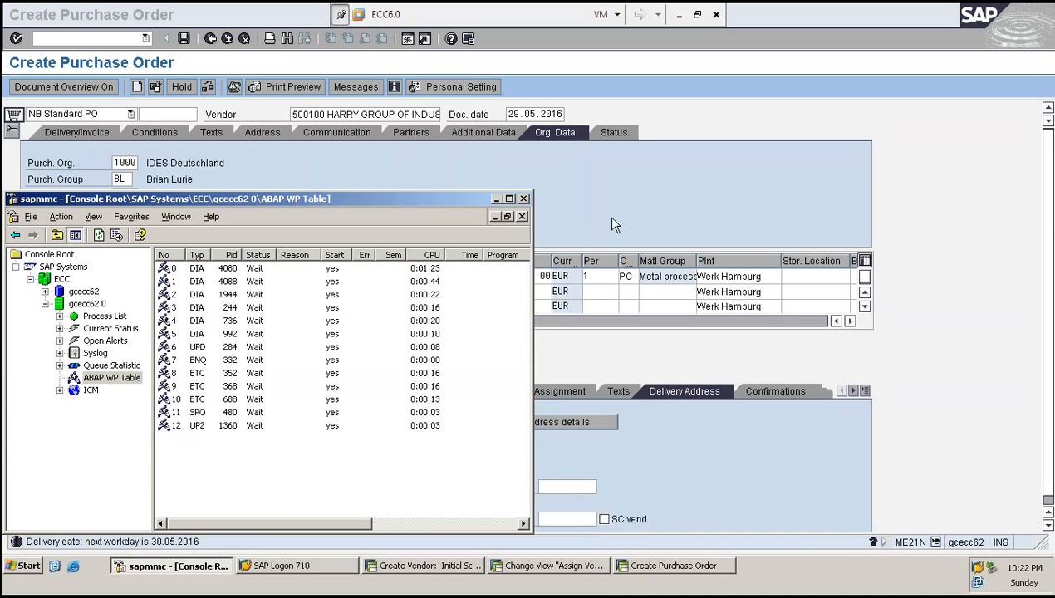
- Return to the purchase order, then keep refreshing the ABAP work process table while the order is processed
click(623, 217)
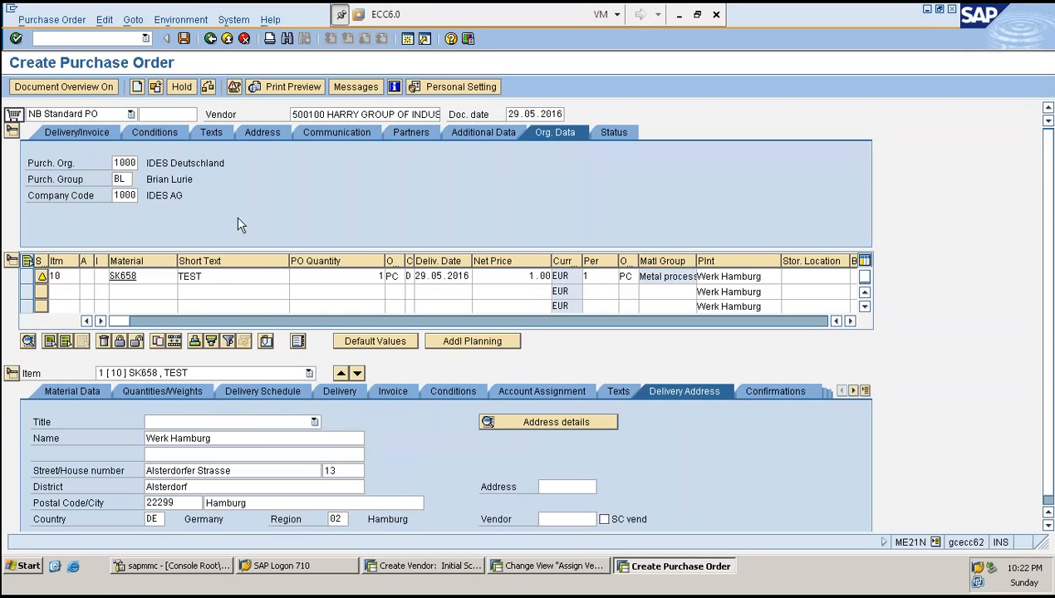
key(alt+Tab)
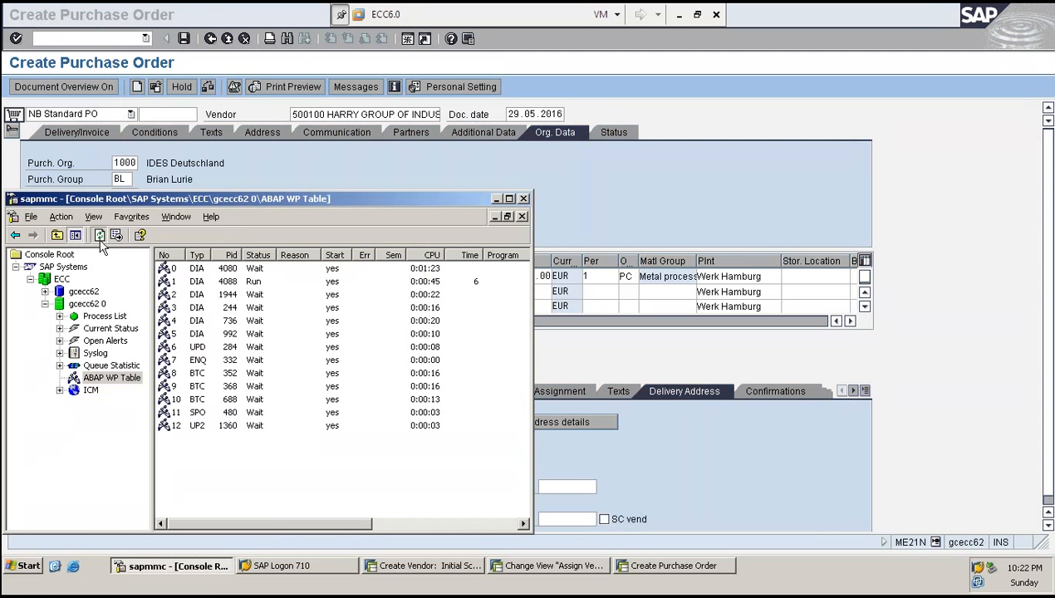
click(99, 237)
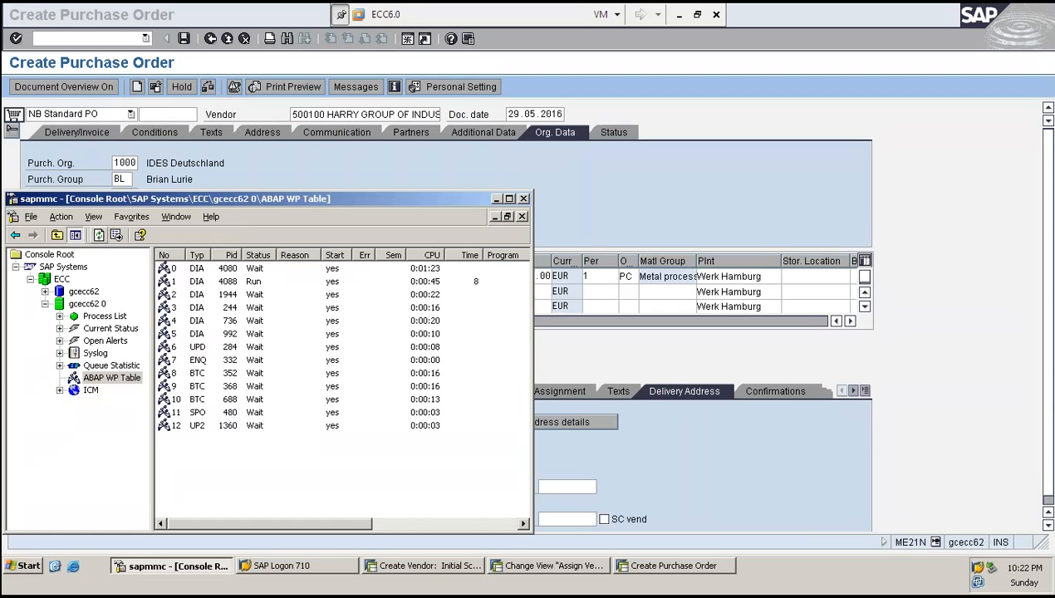
click(342, 141)
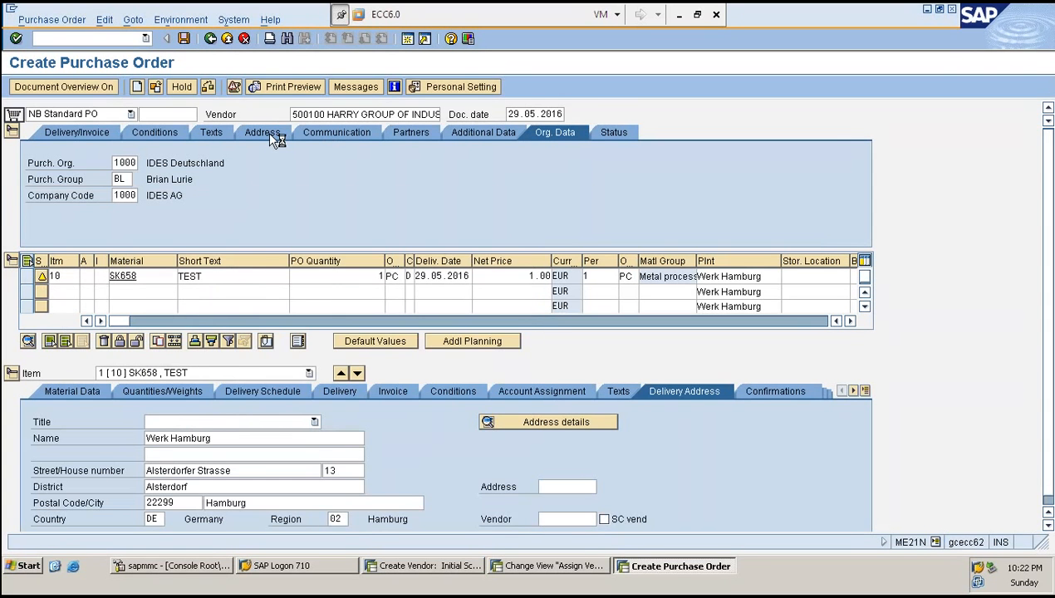
key(alt+Tab)
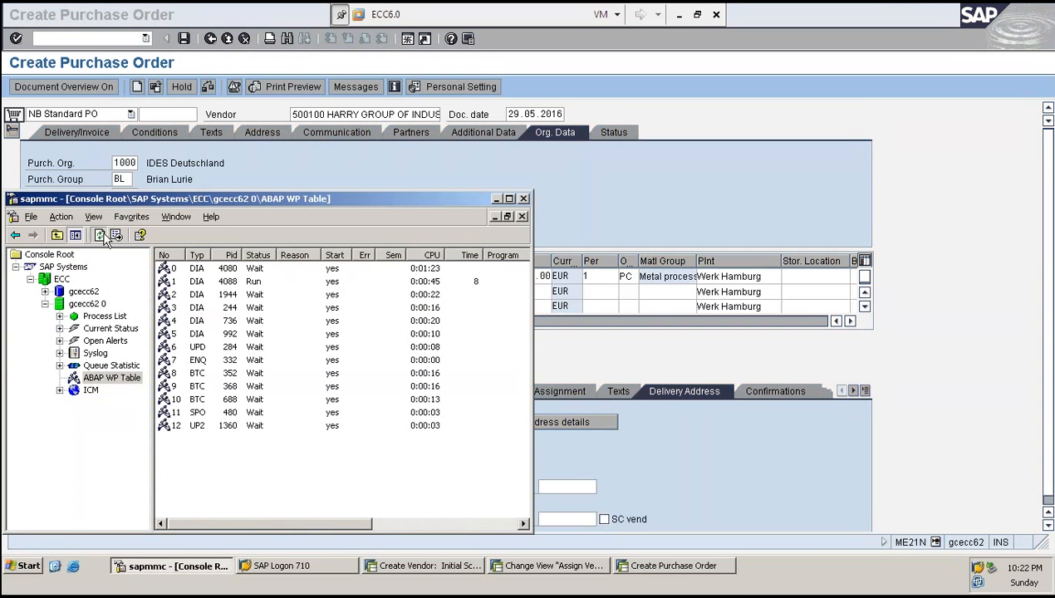
click(101, 236)
click(102, 237)
click(102, 237)
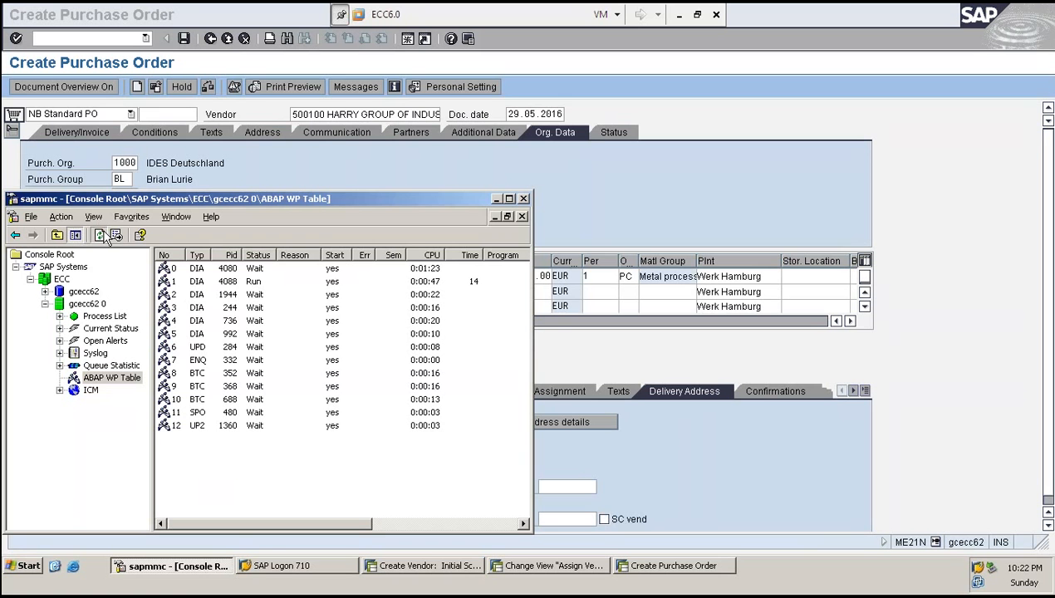
click(102, 236)
click(100, 236)
click(99, 235)
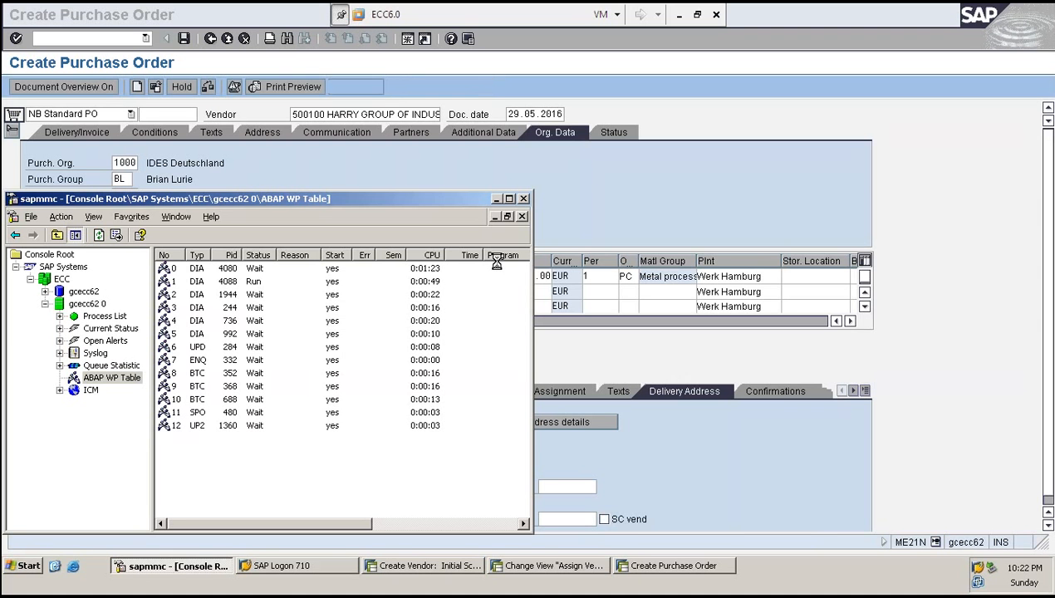
- Display the vendor's address details from the purchase order header and close the dialog
click(484, 188)
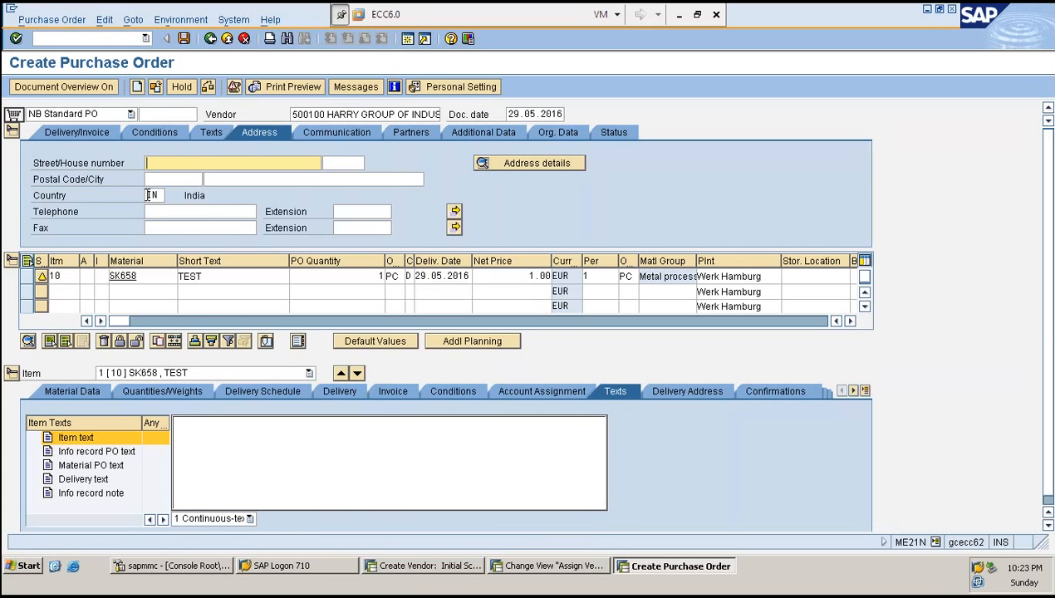
click(528, 162)
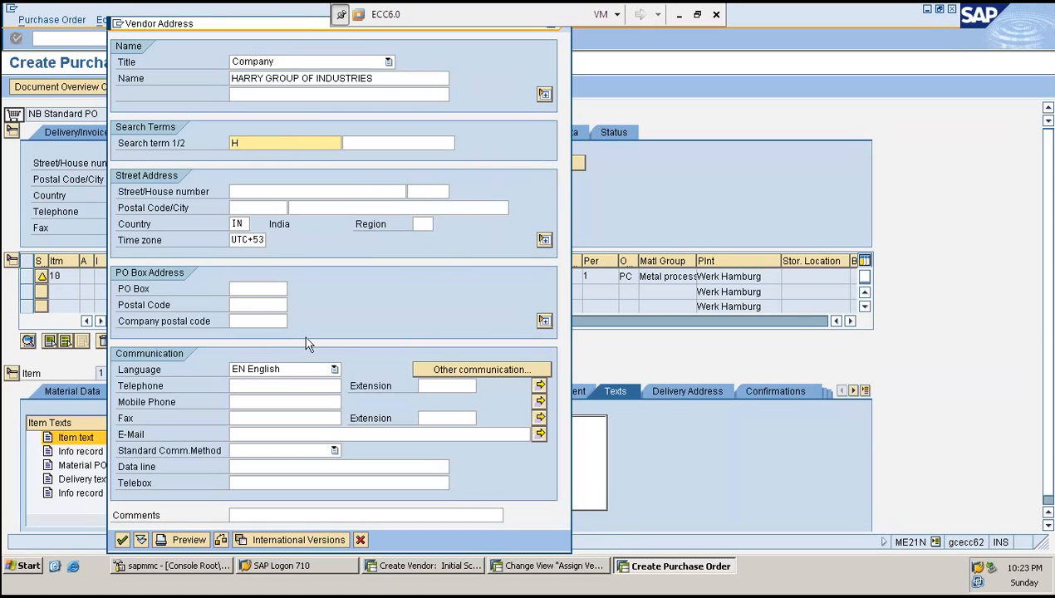
click(122, 539)
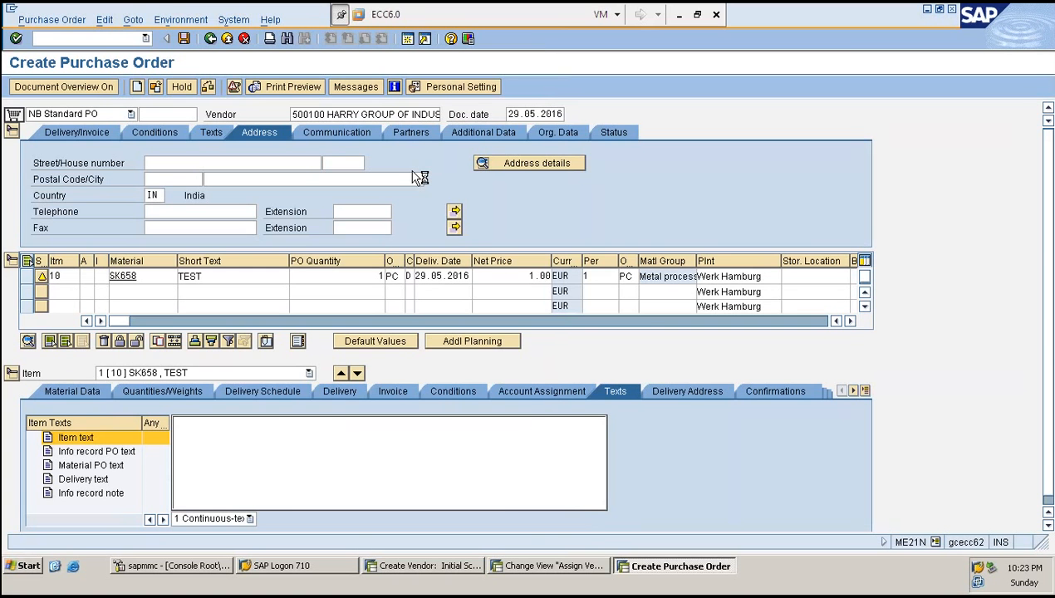
- Refresh the ABAP work process table in SAP MMC repeatedly
key(alt+Tab)
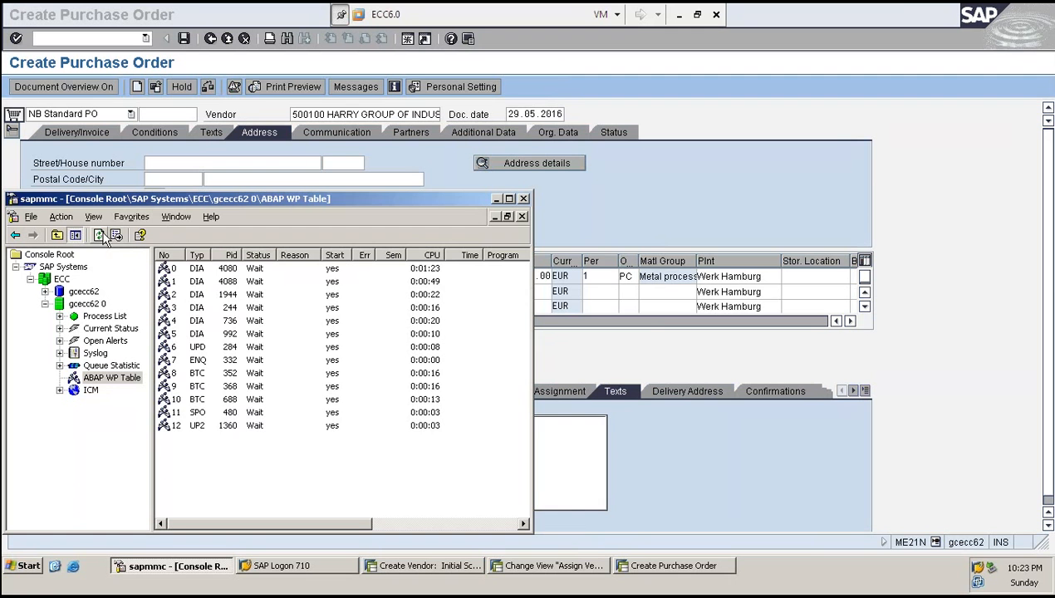
click(103, 238)
click(103, 237)
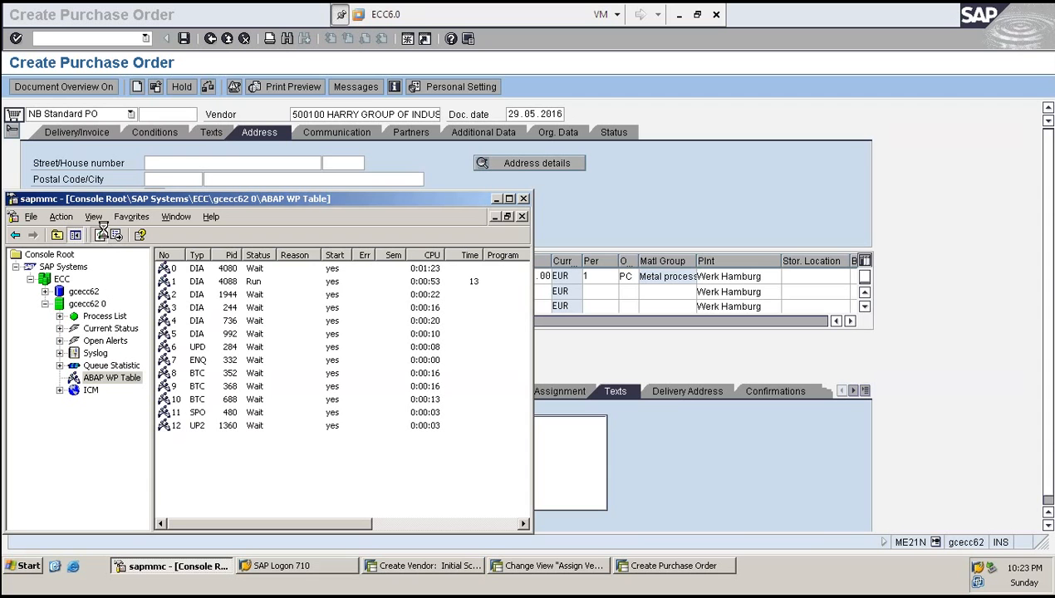
click(100, 236)
click(101, 236)
click(101, 236)
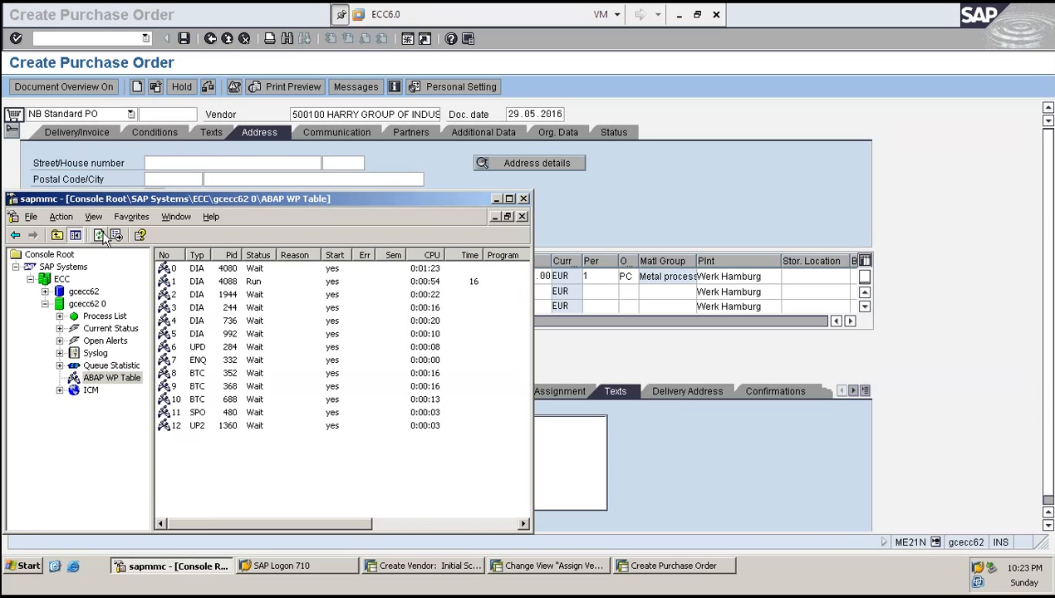
click(101, 236)
click(100, 236)
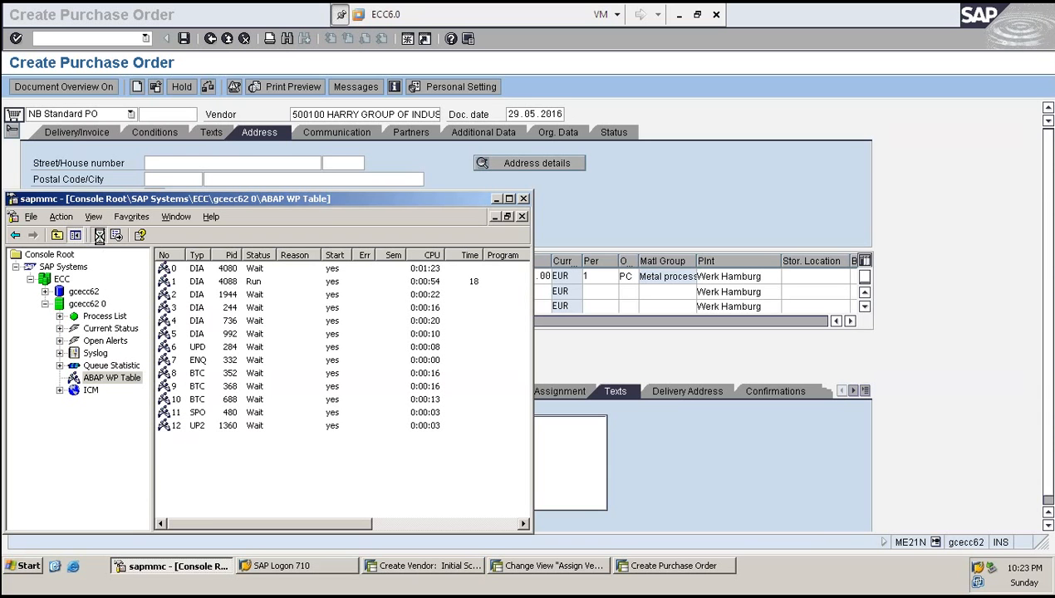
click(99, 236)
click(99, 236)
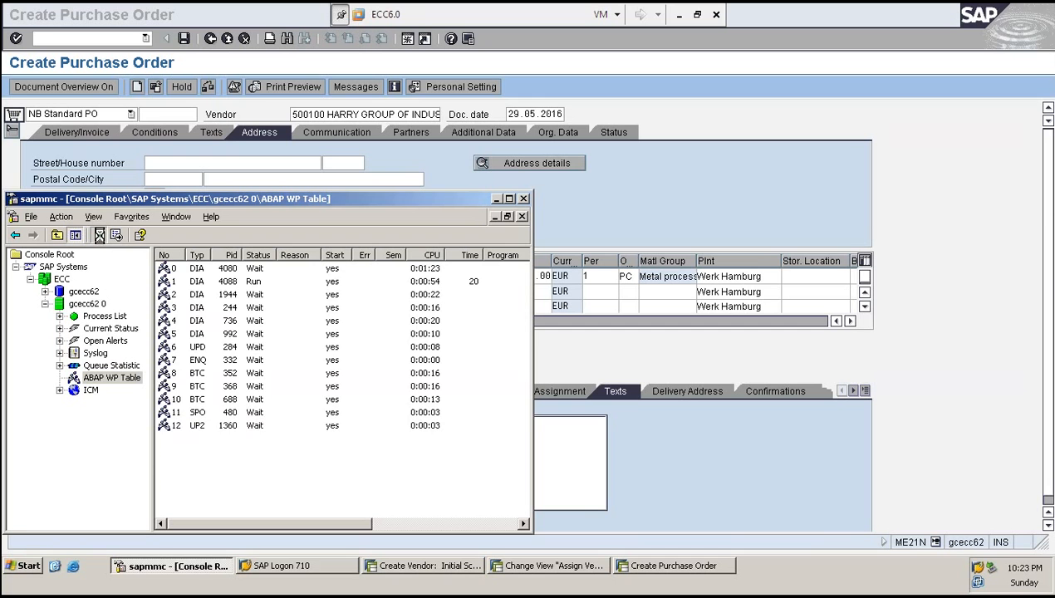
click(99, 236)
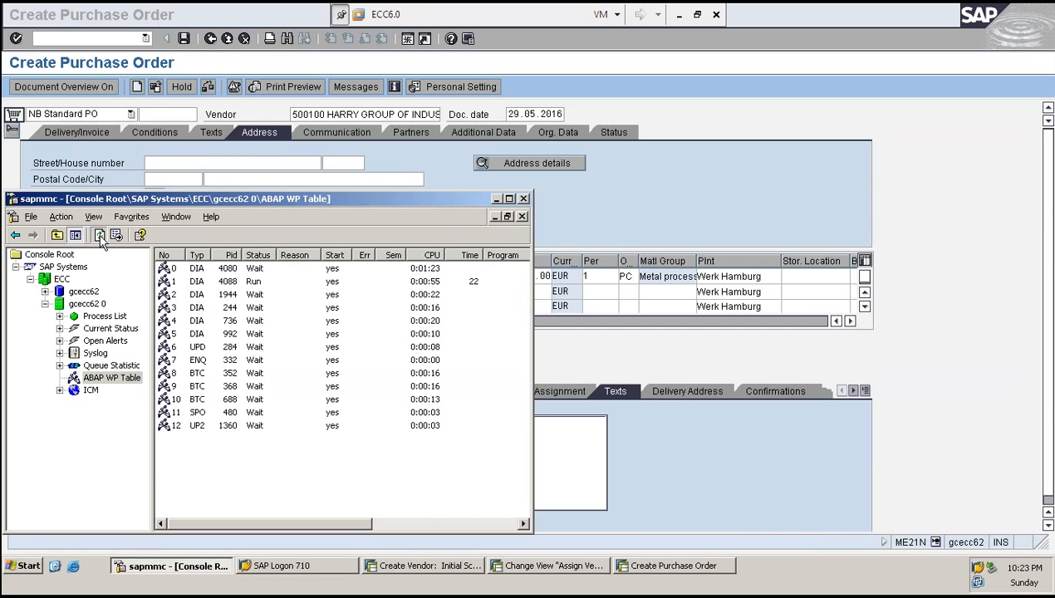
click(100, 236)
click(100, 236)
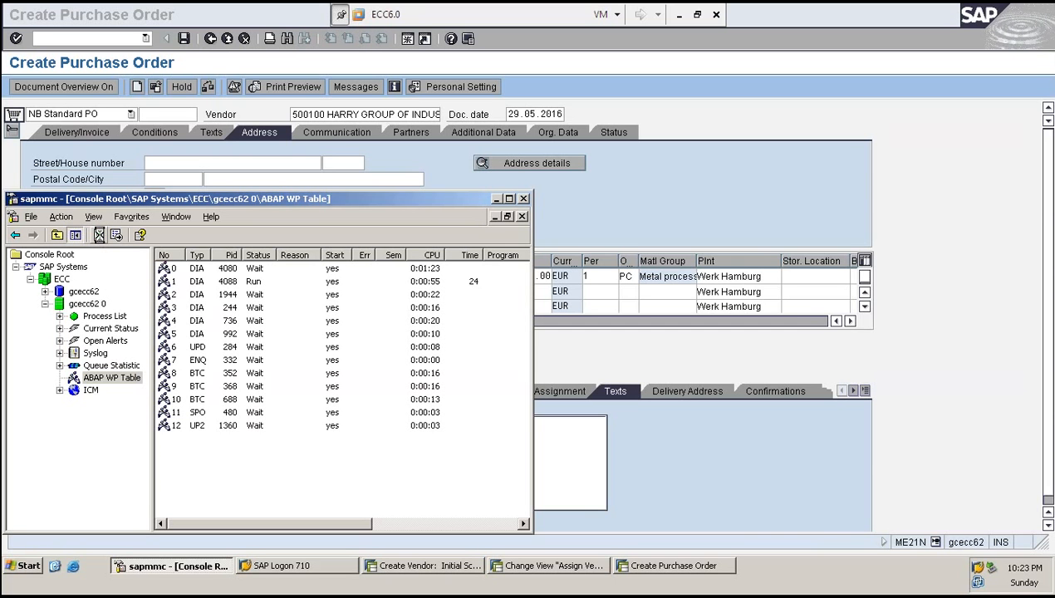
click(99, 236)
click(98, 236)
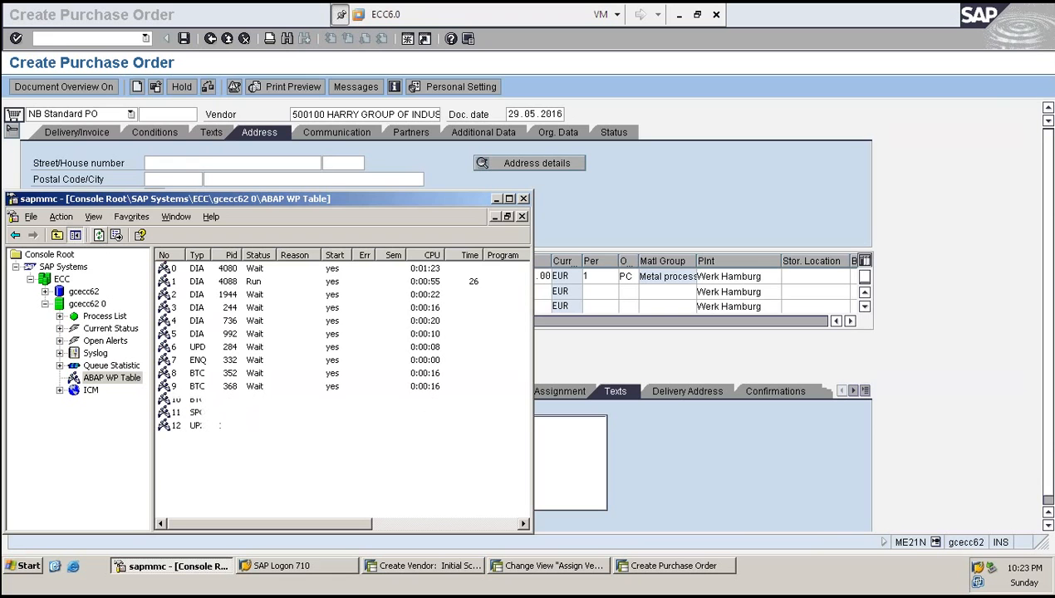
- Enter vendor number 100270 on the Create Vendor initial screen
click(419, 566)
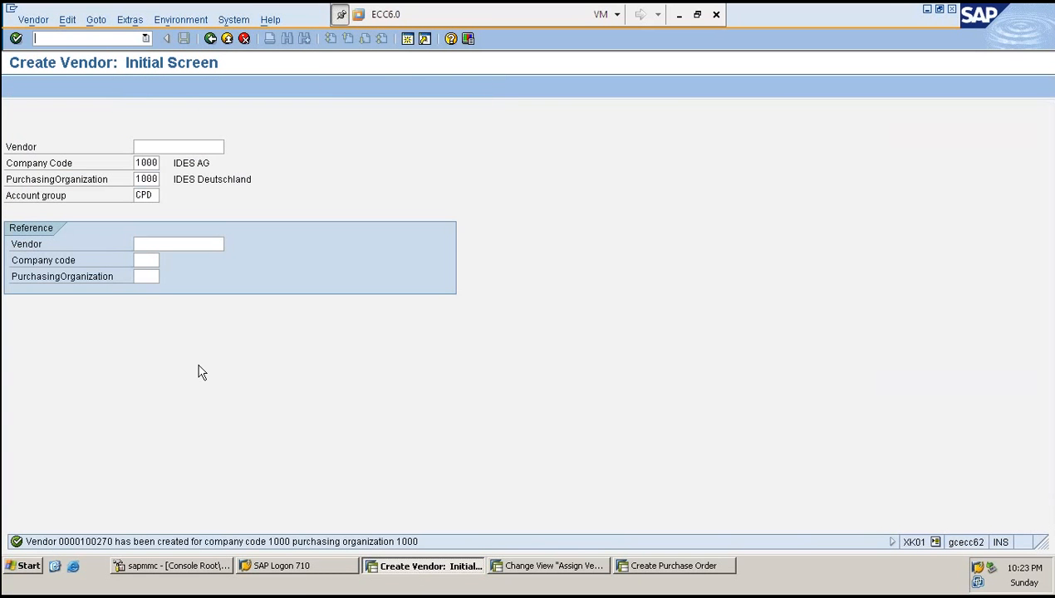
click(136, 147)
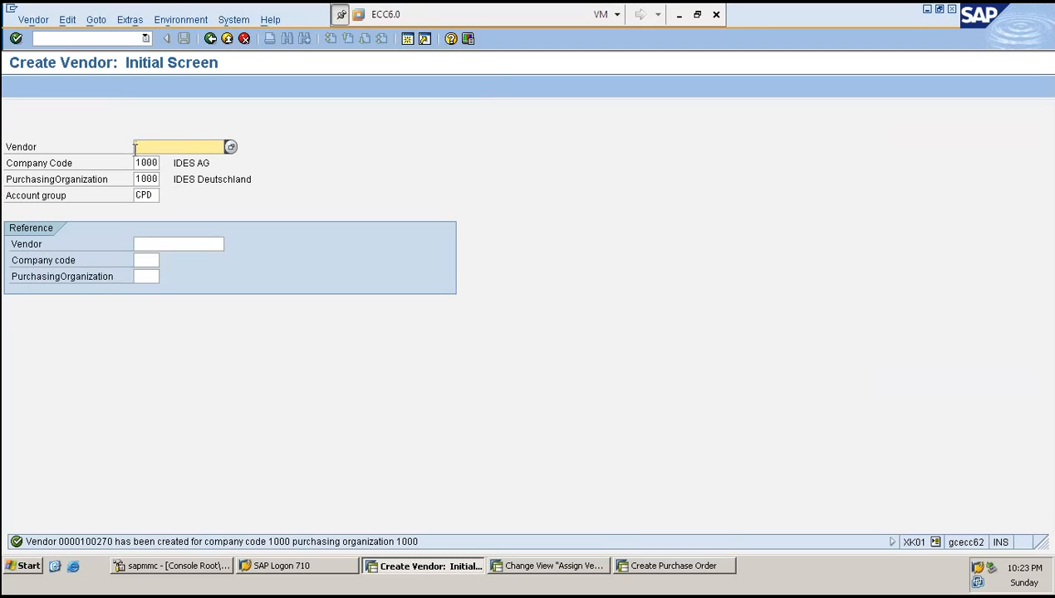
text(100270)
key(Tab)
key(shift+Tab)
key(Right)
key(alt+Tab)
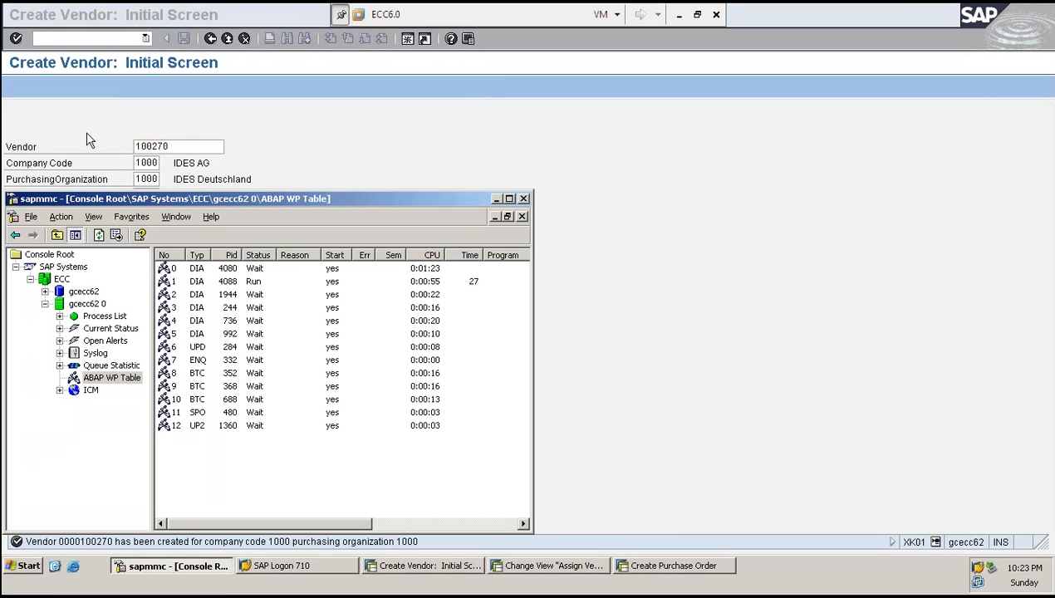
- Return to Create Purchase Order and enter vendor 100270 in the header
click(674, 566)
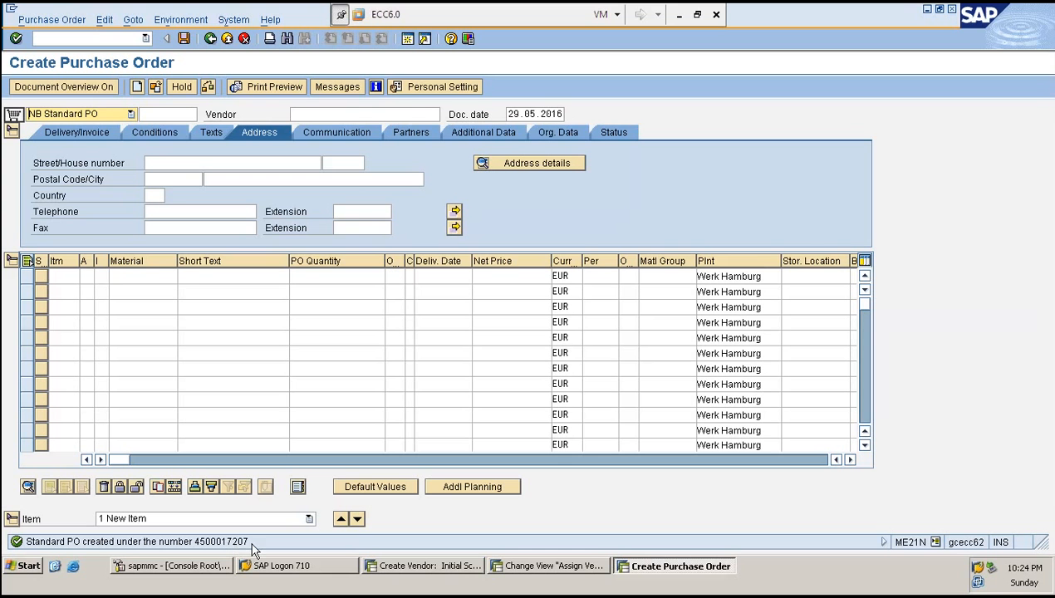
click(353, 114)
text(100270)
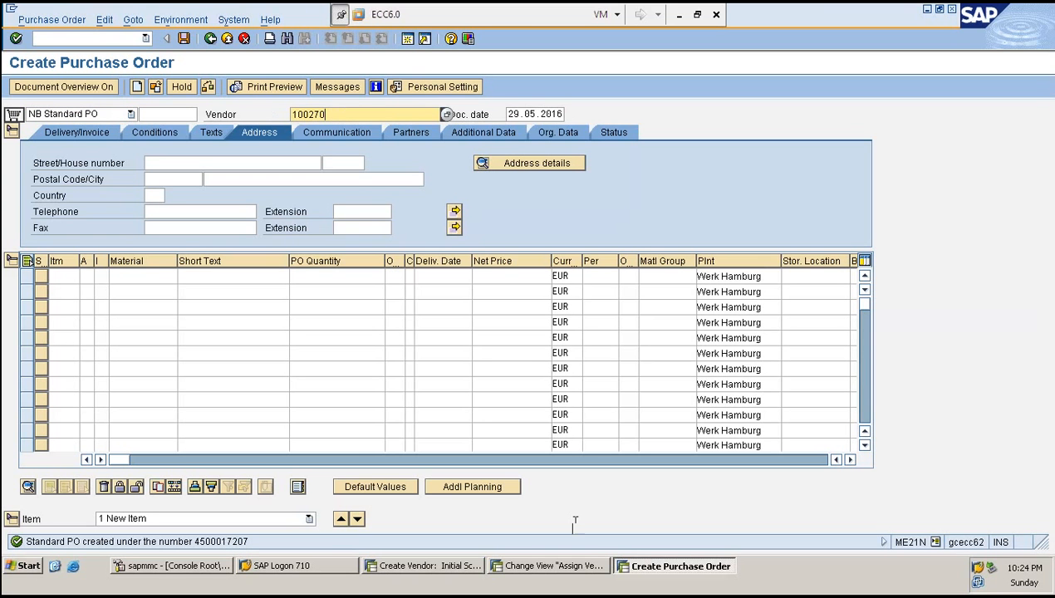
- Check the account group of vendor 100270 on the Create Vendor screen and return to the purchase order
click(446, 572)
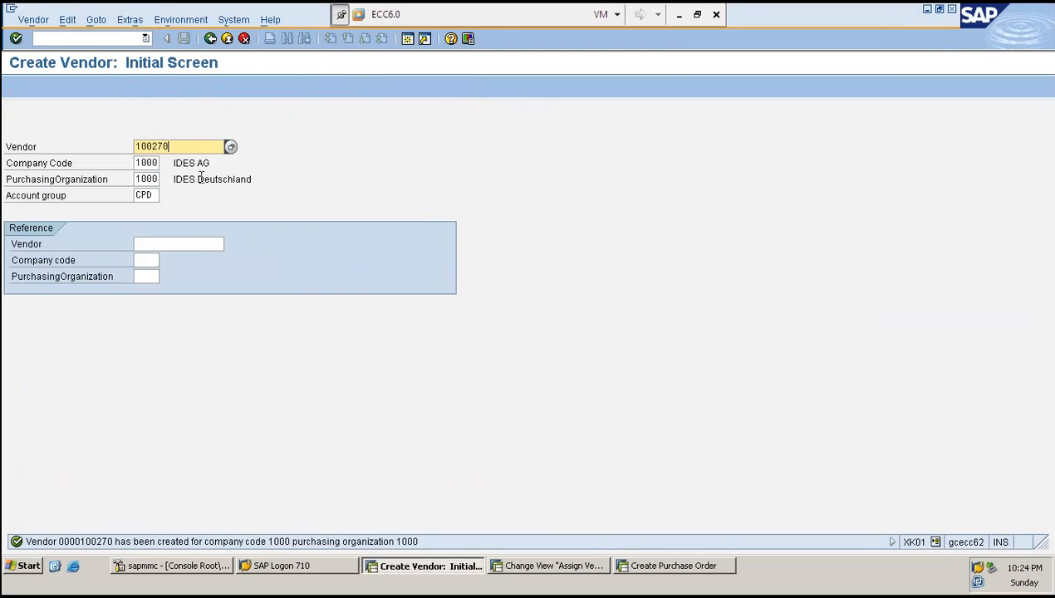
click(151, 195)
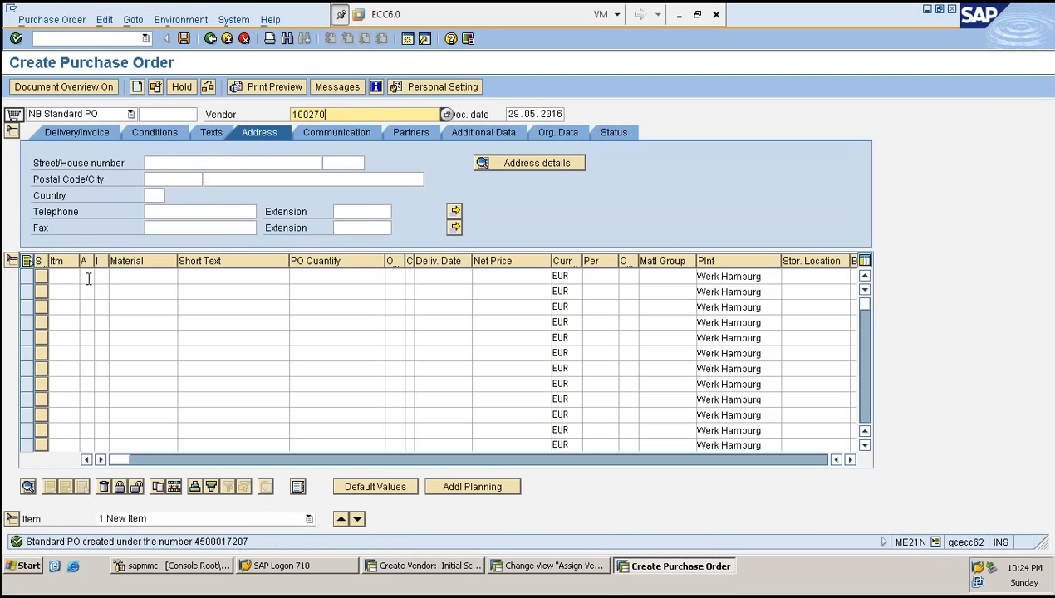
click(137, 277)
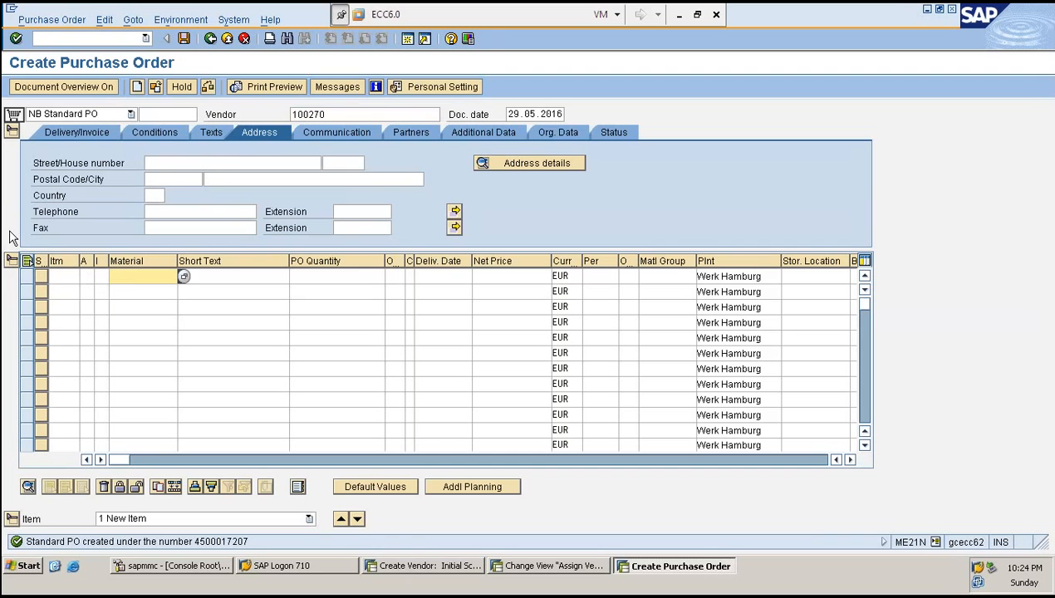
- Enter material SK658 in the first purchase order item line
text(SK658)
key(Tab)
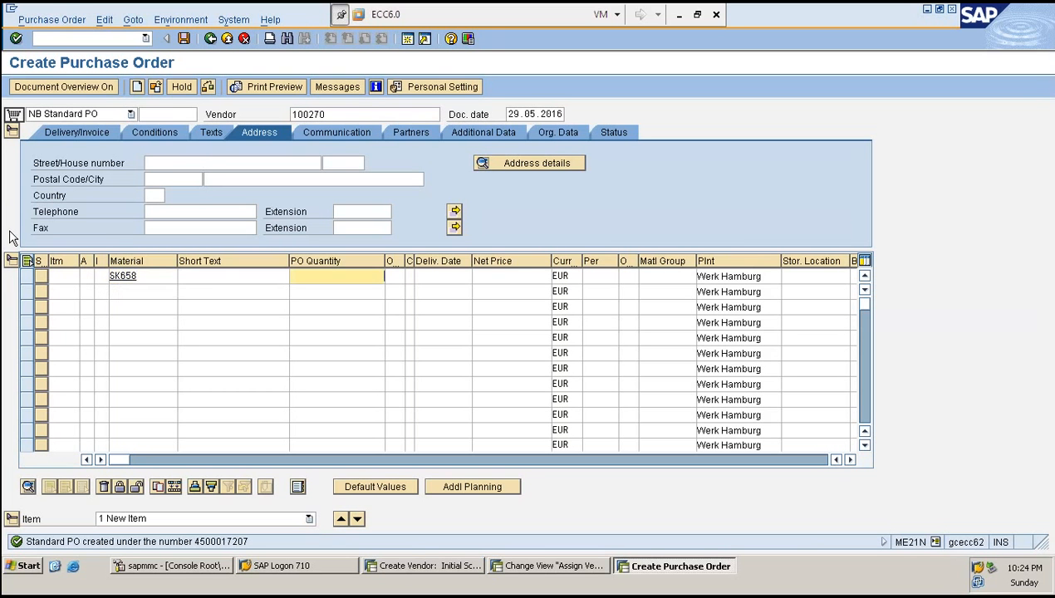
- Set the item's PO quantity to 1 and net price to 1, then confirm the entries
text(1)
key(Tab)
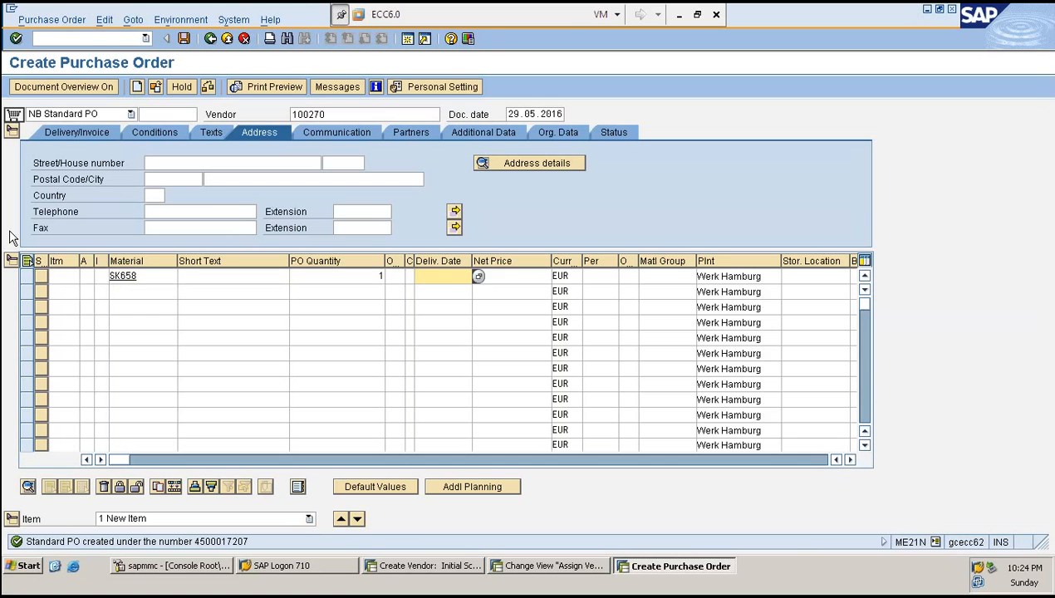
key(Tab)
key(Return)
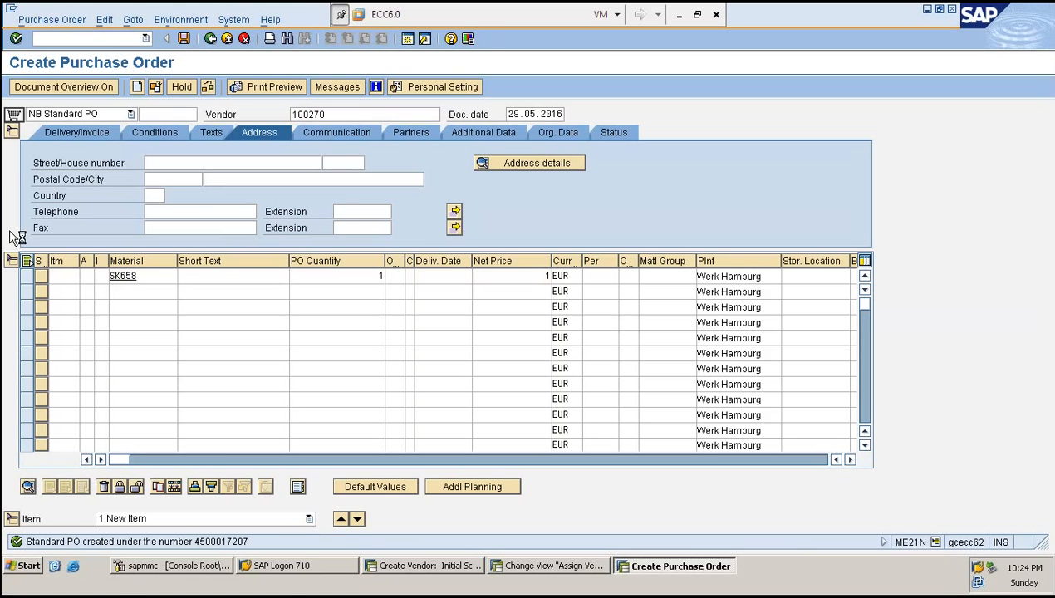
- Switch to the SAP management console and repeatedly refresh the ABAP work process table
click(129, 566)
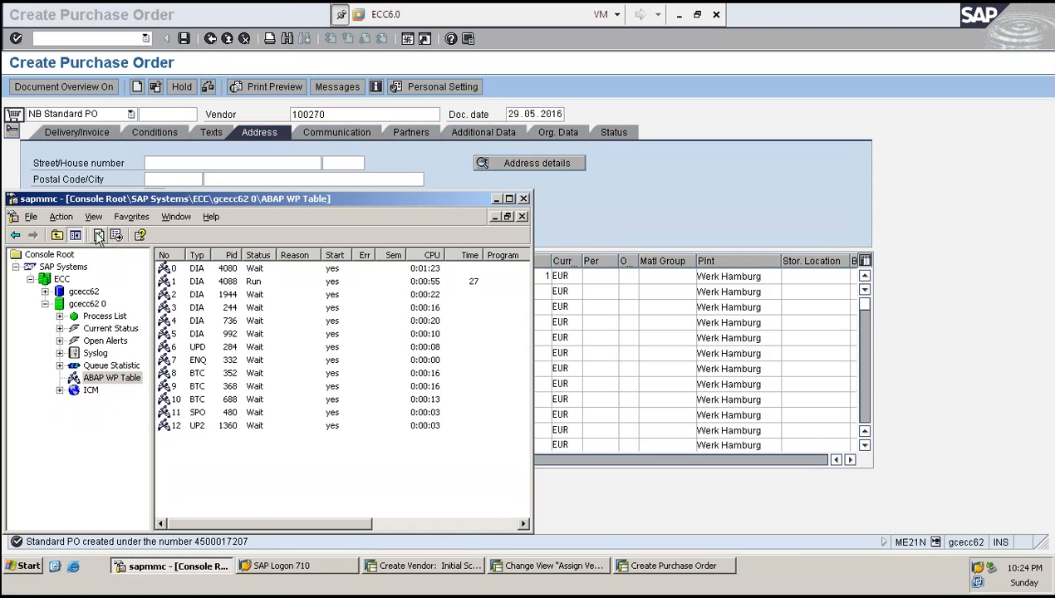
click(99, 237)
click(99, 238)
click(99, 238)
click(99, 239)
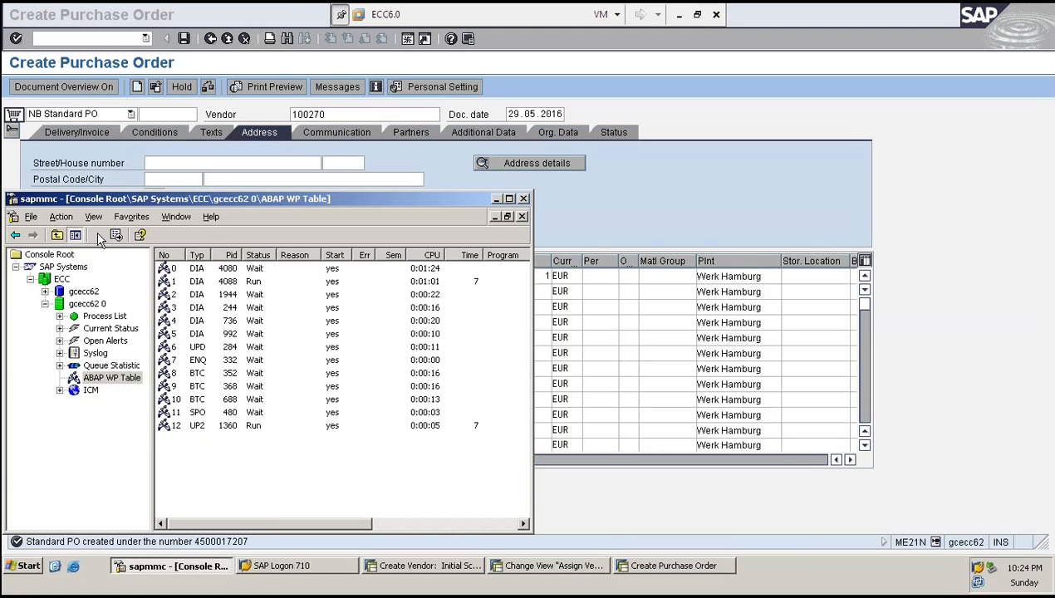
click(98, 237)
click(100, 239)
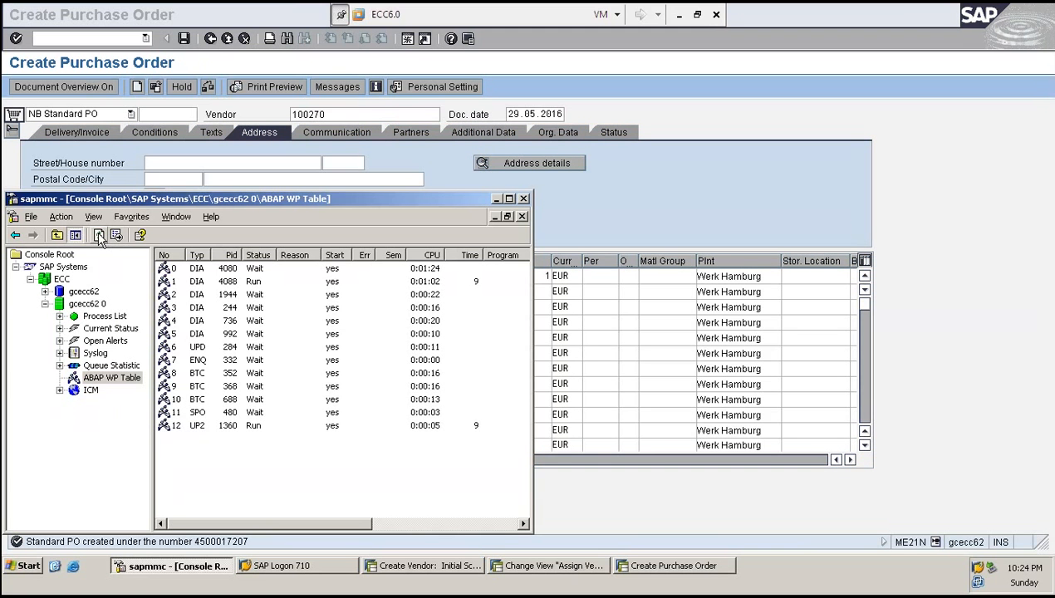
click(99, 238)
click(99, 238)
click(98, 238)
click(98, 238)
click(99, 237)
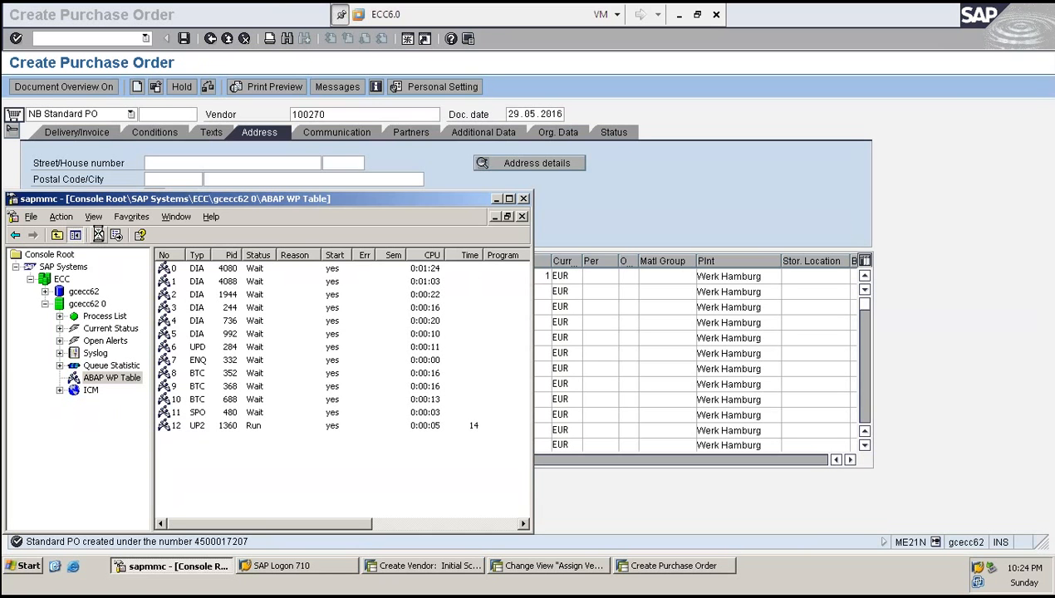
click(99, 237)
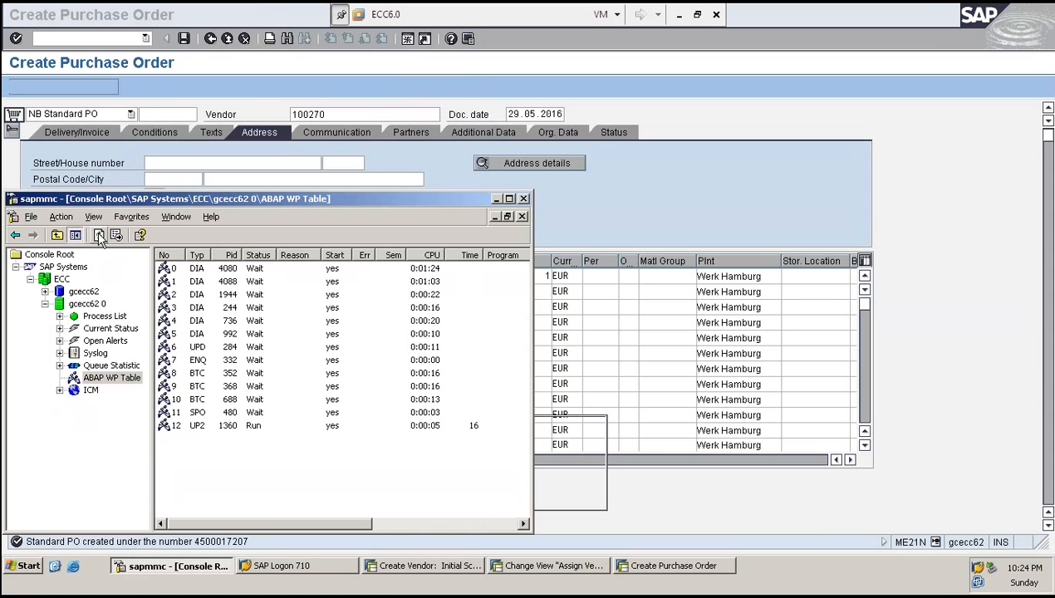
click(99, 237)
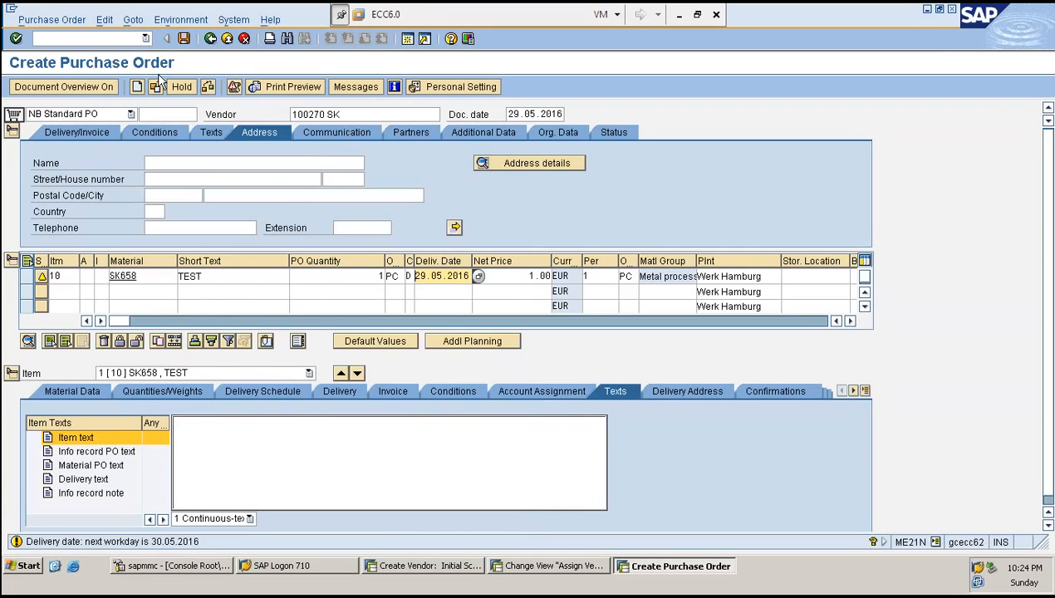
- Check the purchase order and close the messages list
click(209, 88)
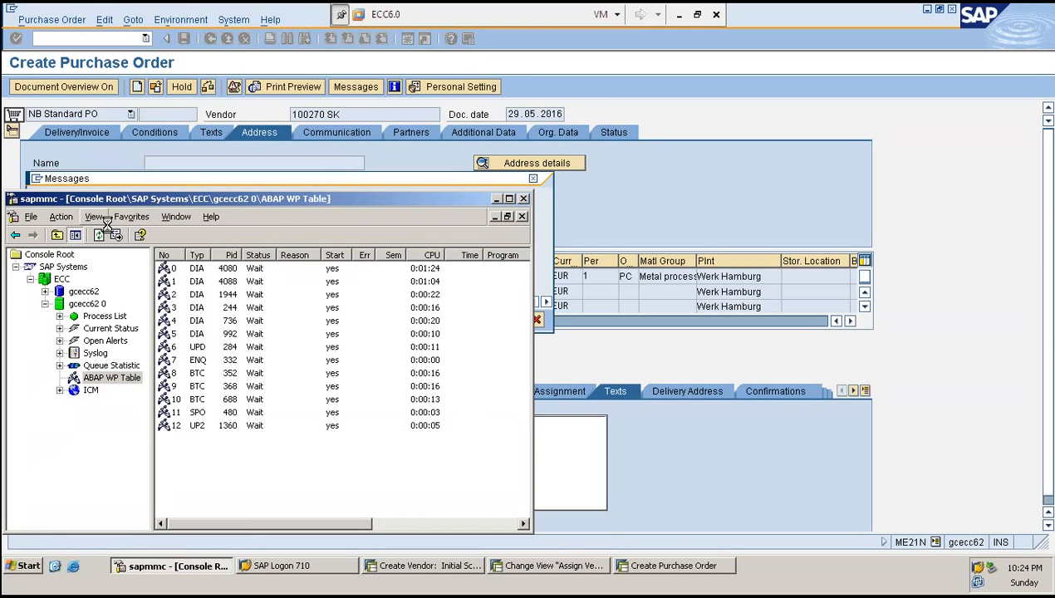
key(alt+Tab)
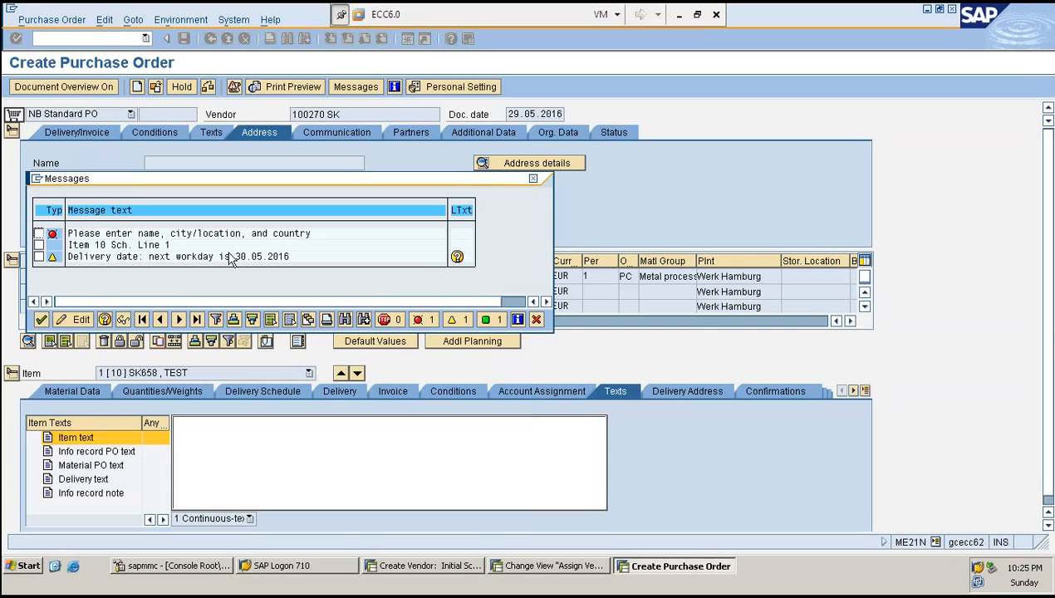
click(41, 319)
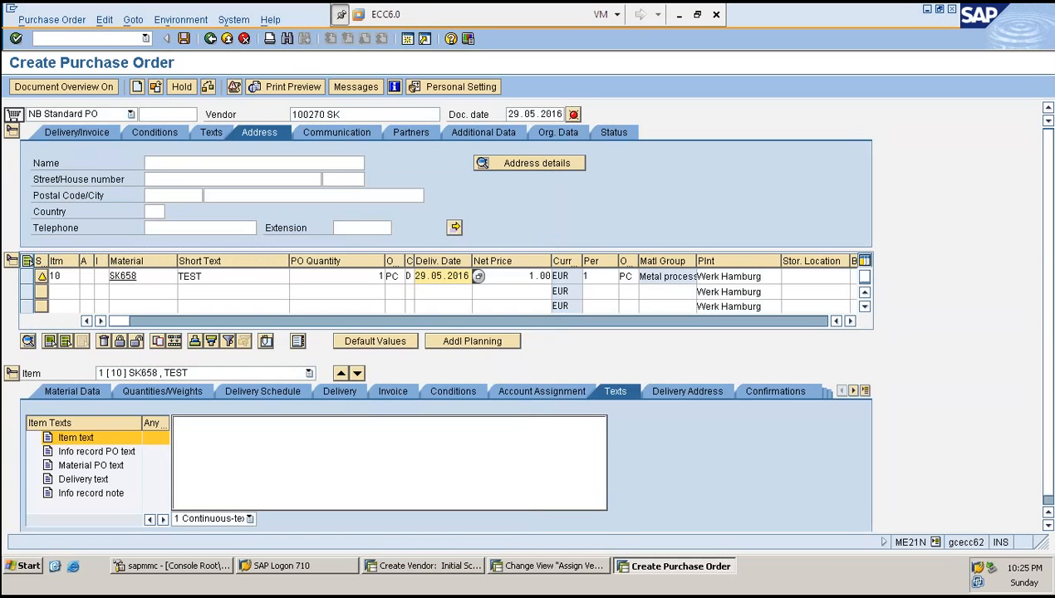
- Open the vendor address details and enter the name SK and country IN, then close the messages
click(150, 211)
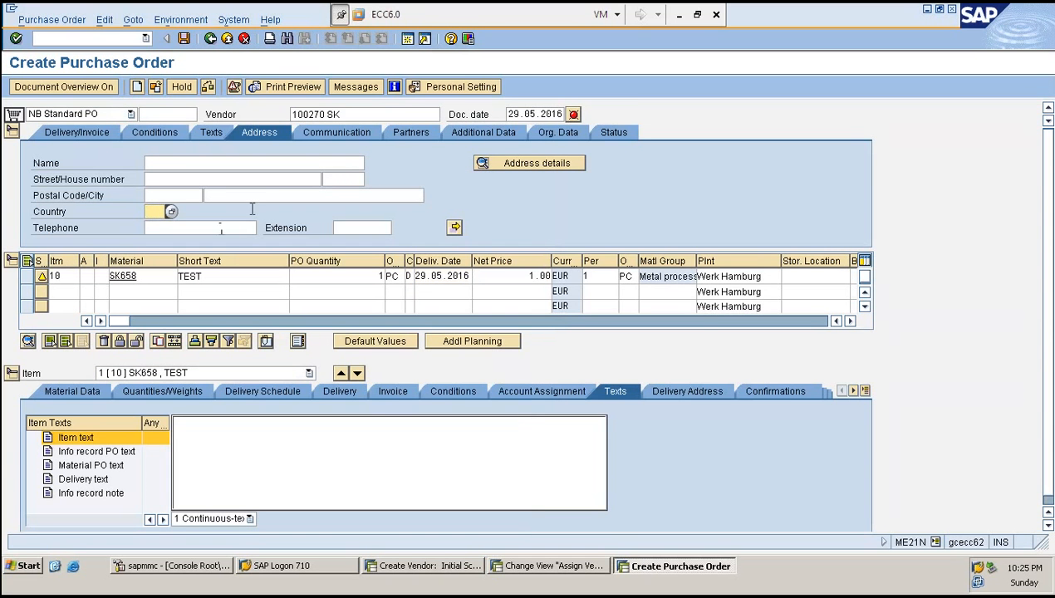
click(532, 168)
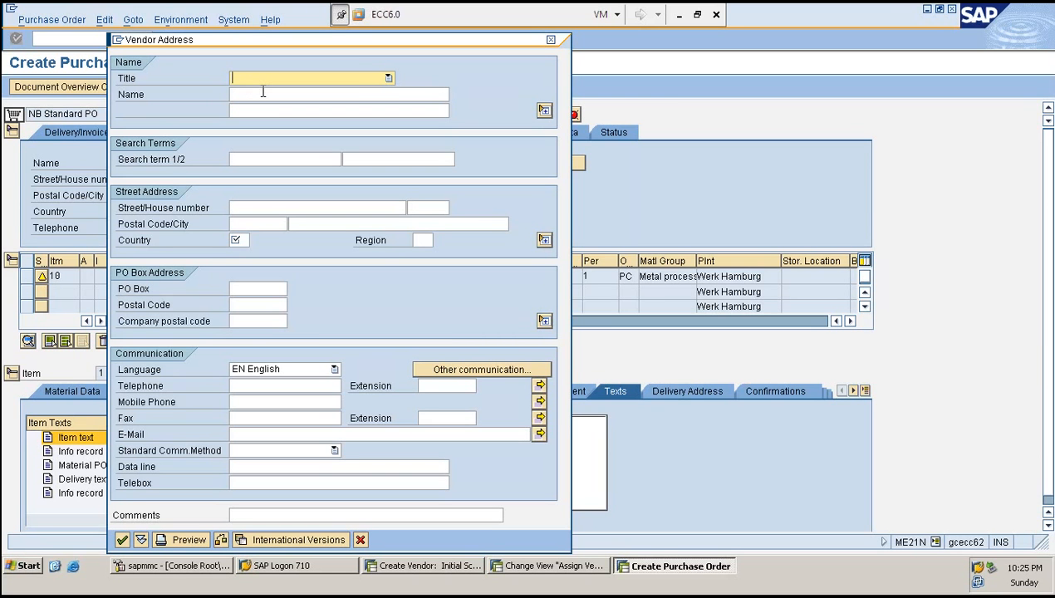
click(264, 92)
text(SK)
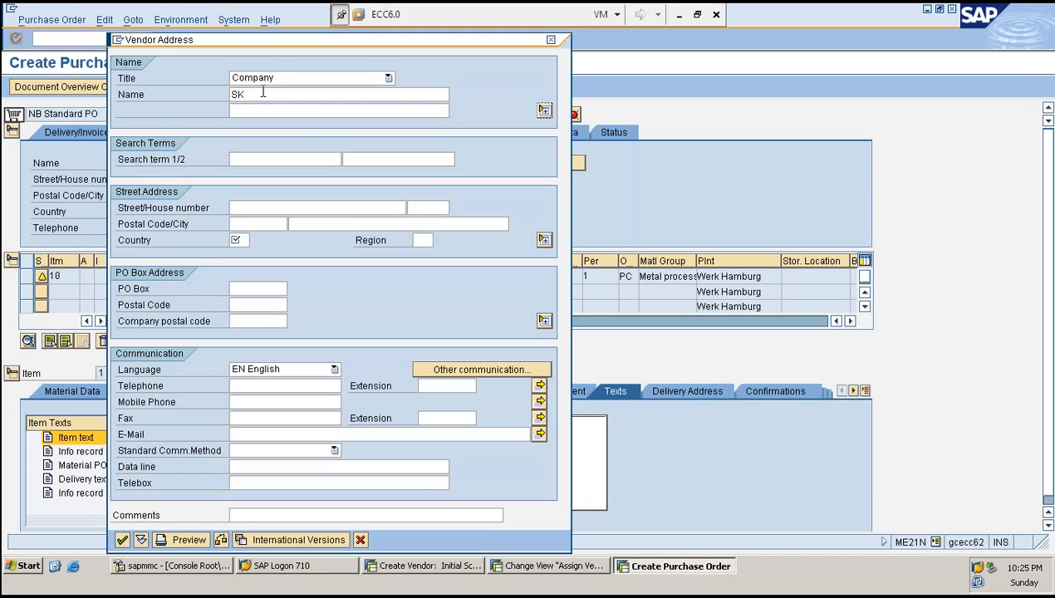
key(Tab)
key(Tab)
key(Tab)
key(Tab)
key(Tab)
text(IN)
key(Return)
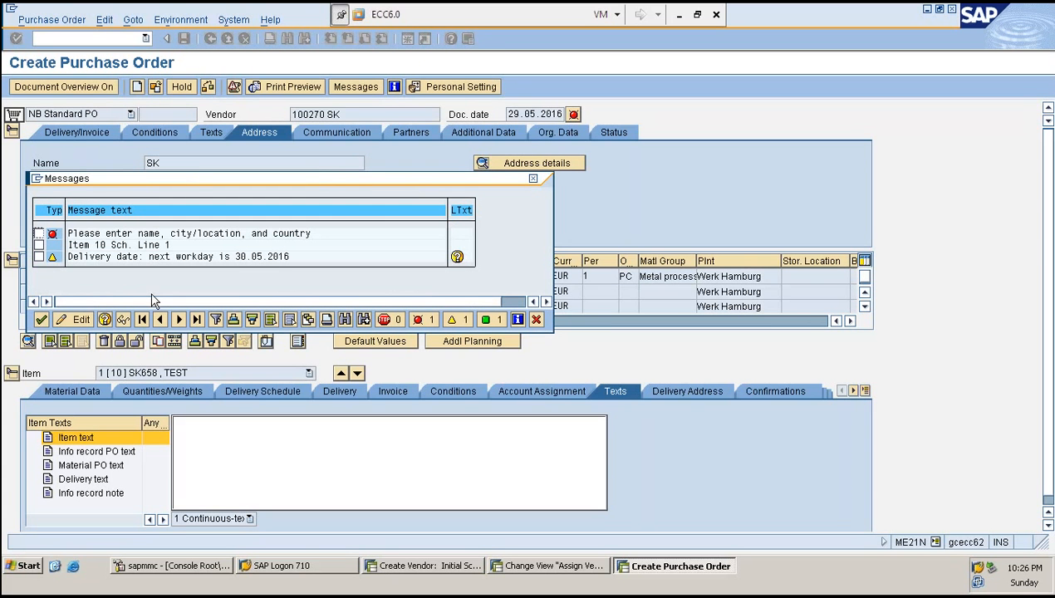
click(42, 319)
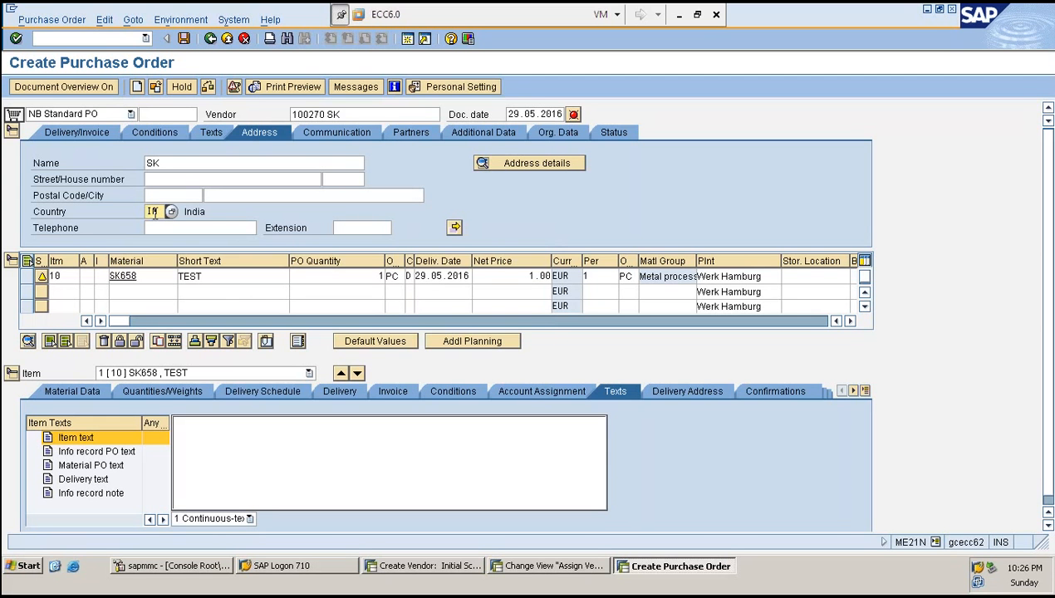
- Reopen the vendor address details, pick region 10 Karnataka, set search term S, and confirm
click(237, 210)
scroll(278, 228, down, 1)
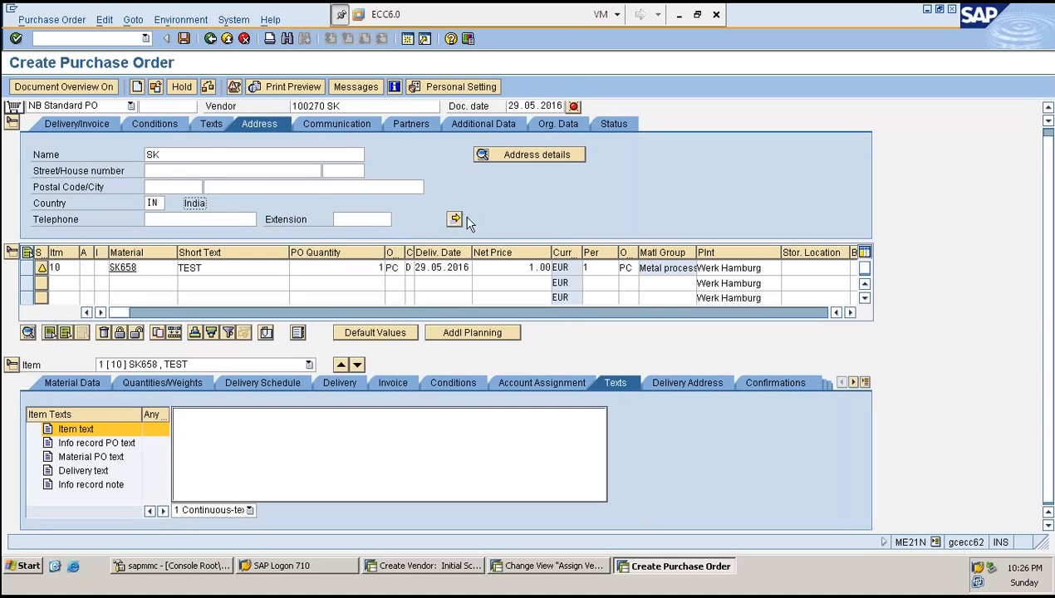
click(524, 156)
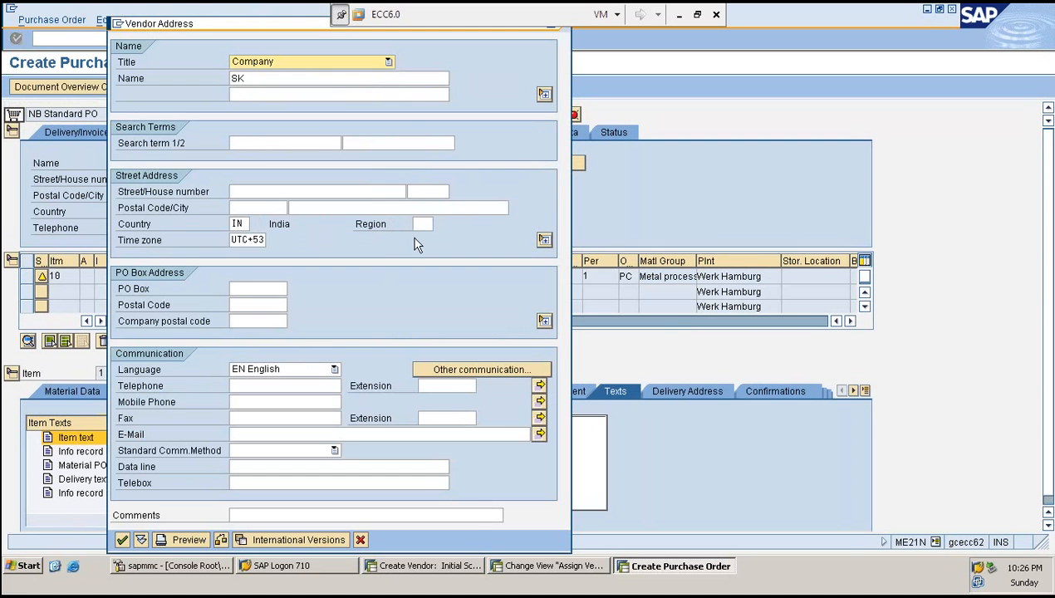
click(423, 224)
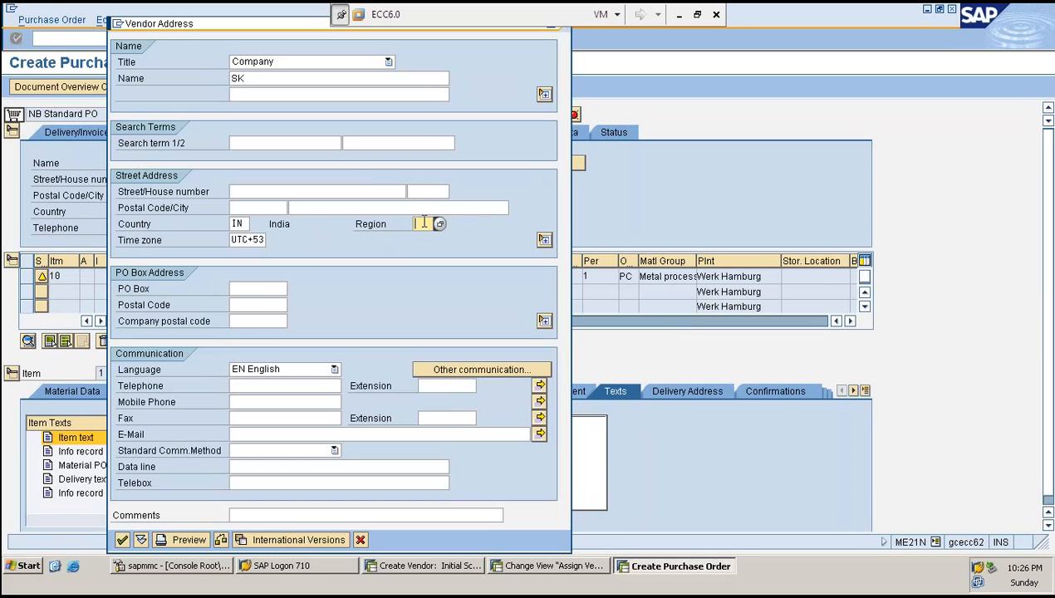
key(F4)
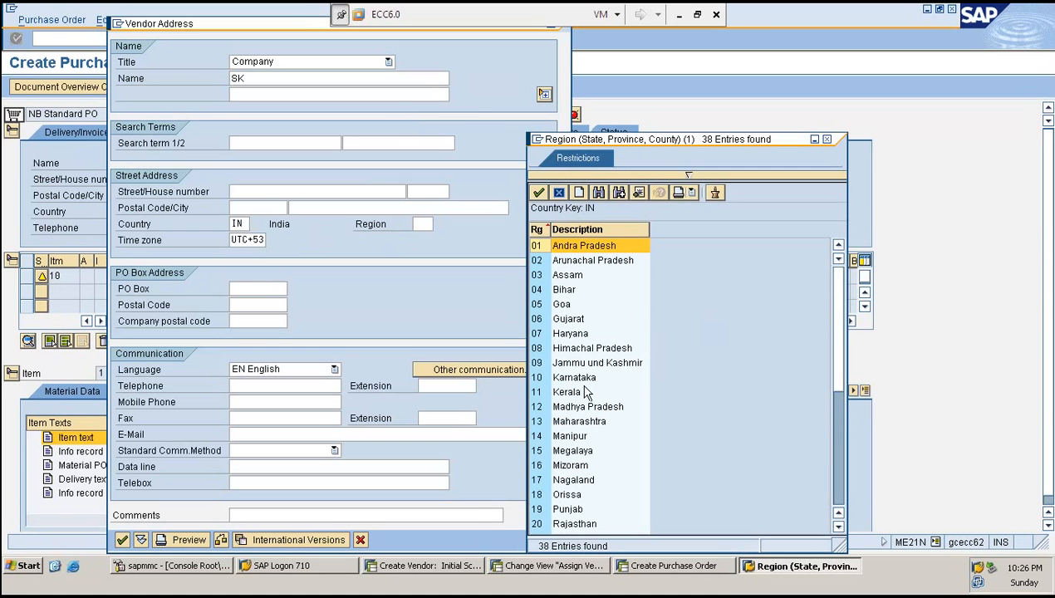
double_click(575, 378)
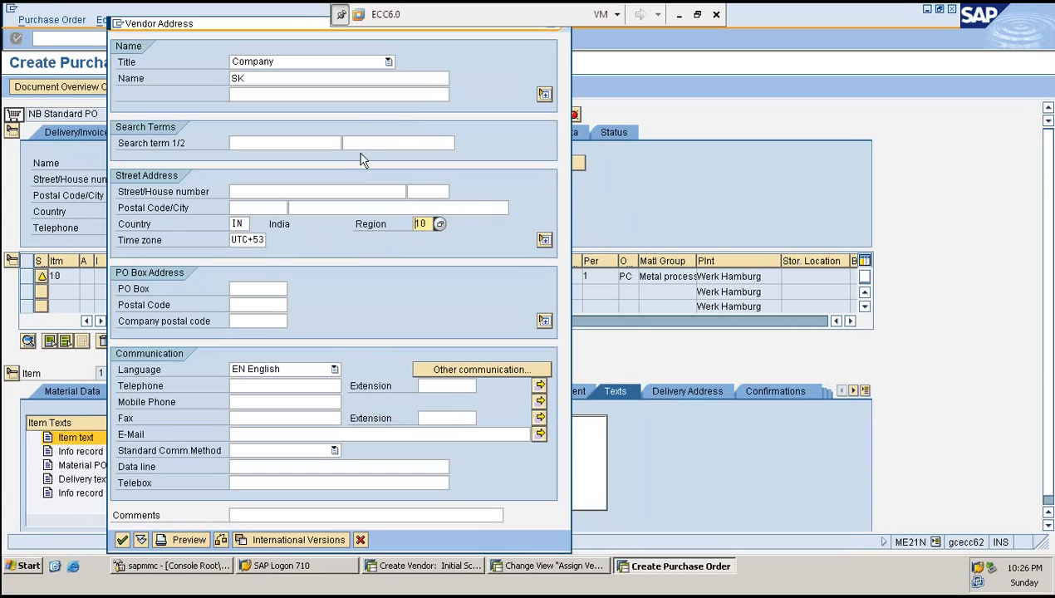
click(284, 143)
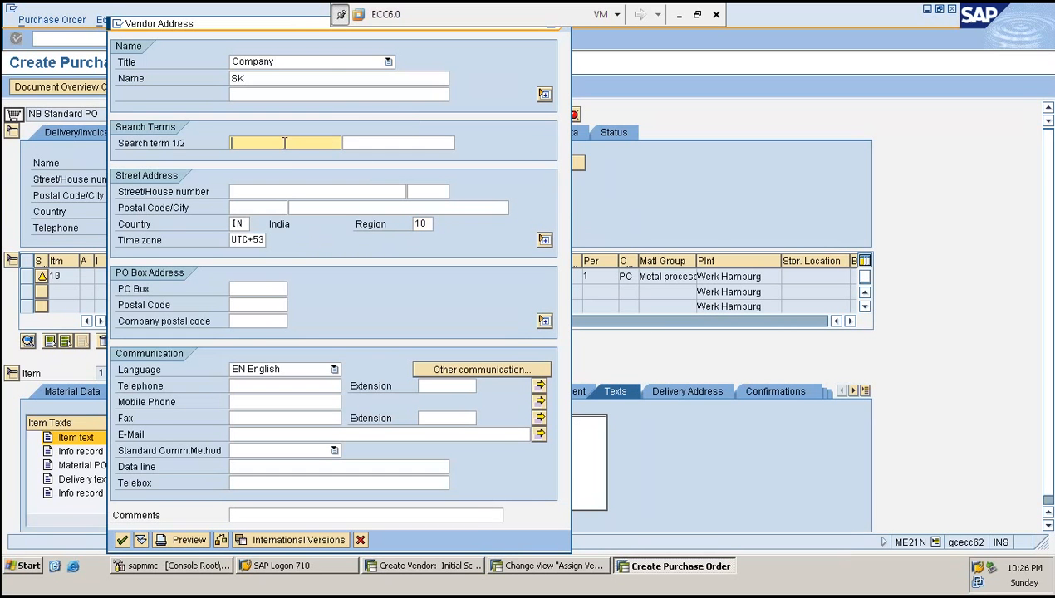
text(S)
key(Tab)
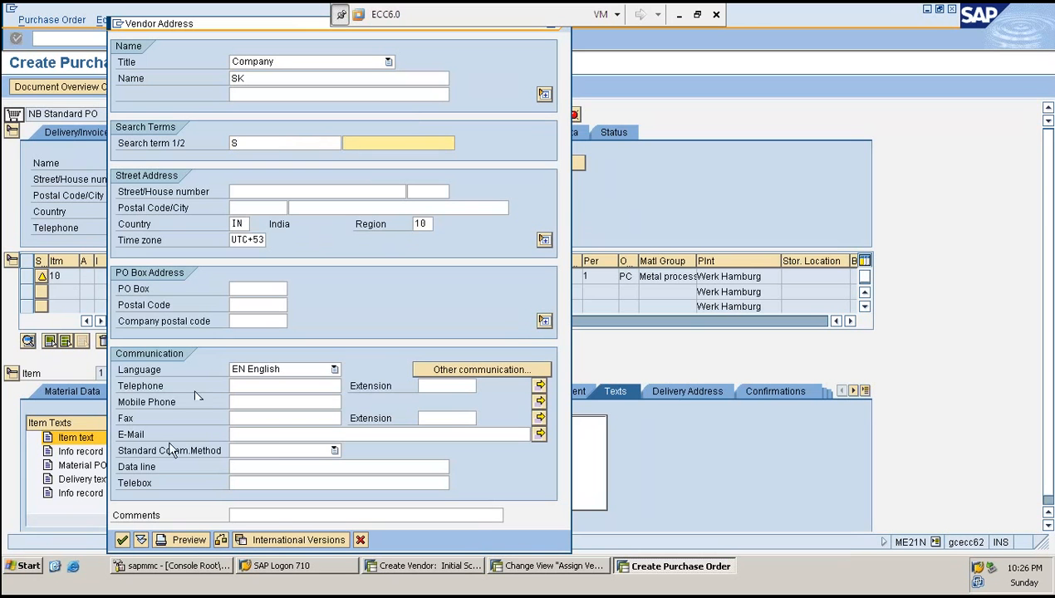
click(122, 540)
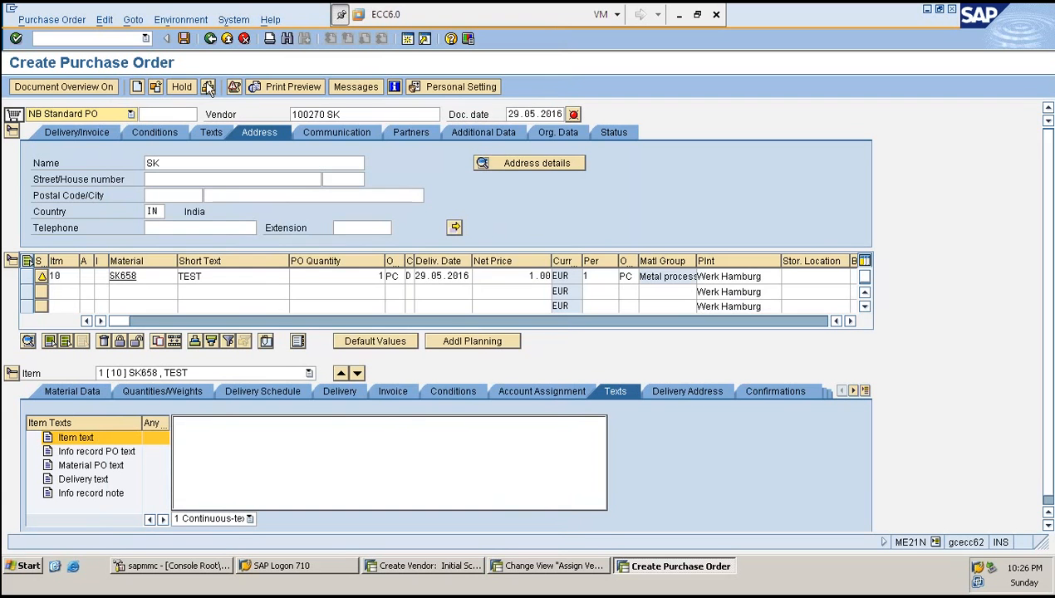
- Check the purchase order and open the long text of the missing name, city and country error
click(207, 87)
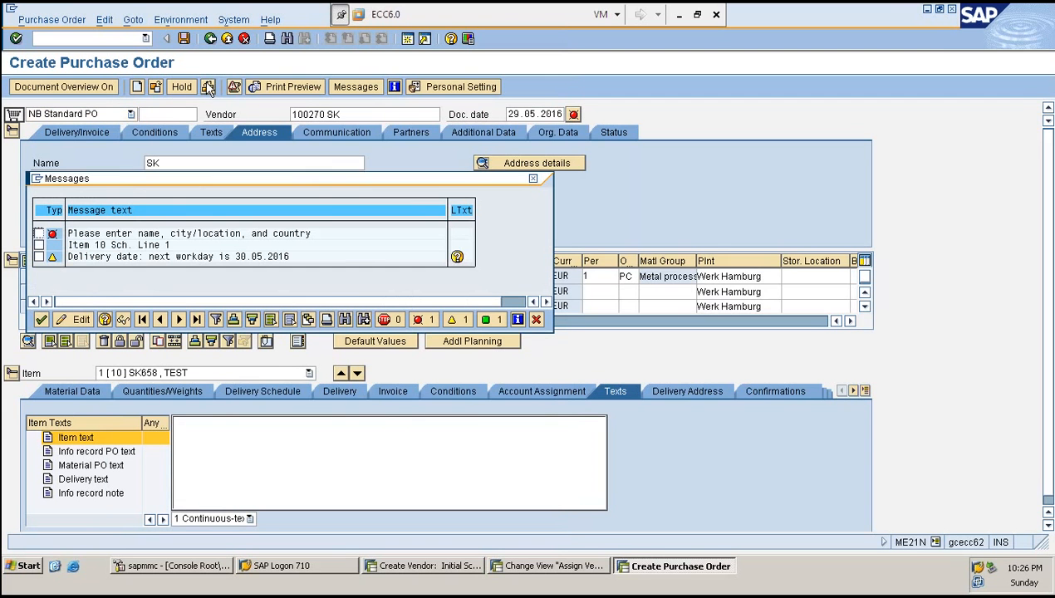
double_click(191, 237)
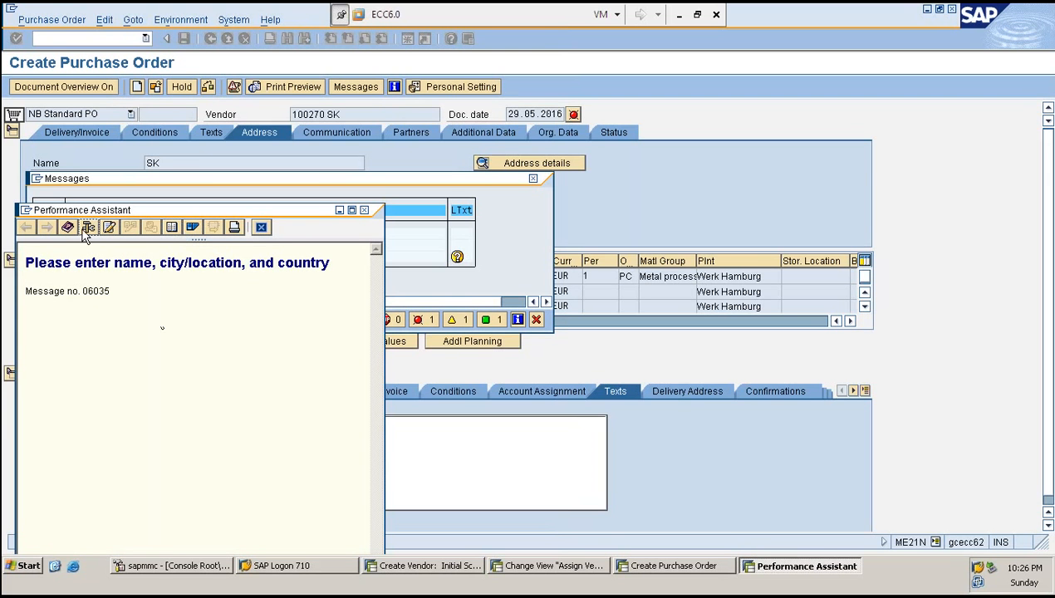
click(261, 227)
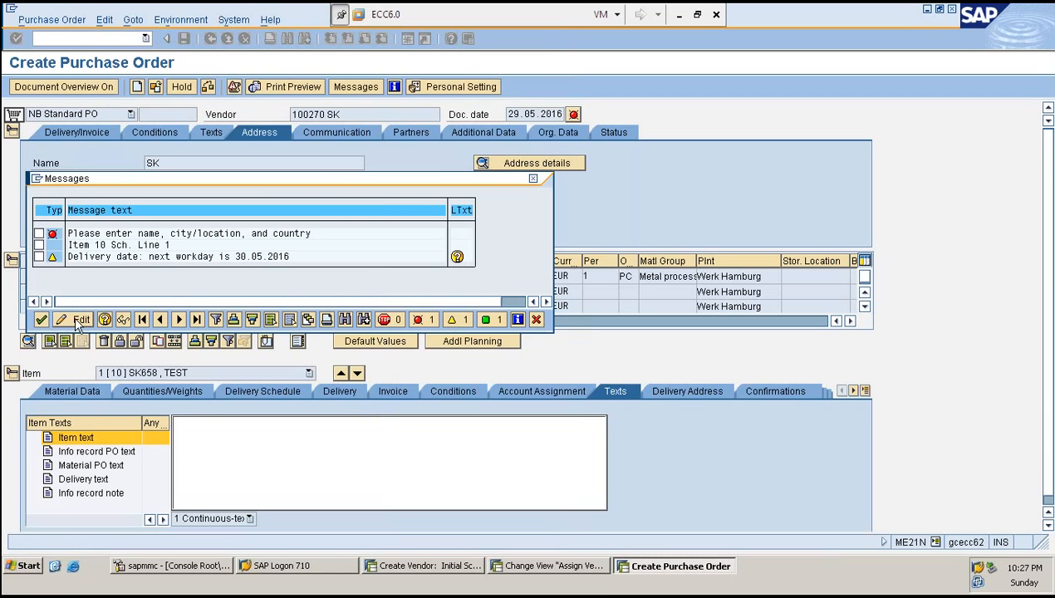
- Jump to the error field and enter postal code 562106, city BANGALORE and street LKJUHYGTFR
click(38, 234)
click(72, 323)
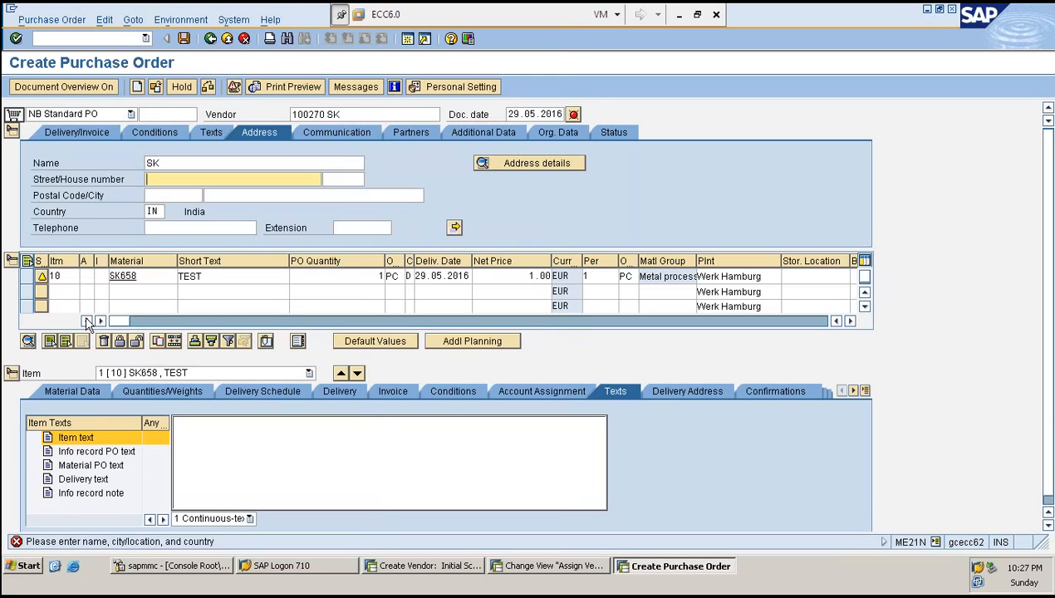
key(Down)
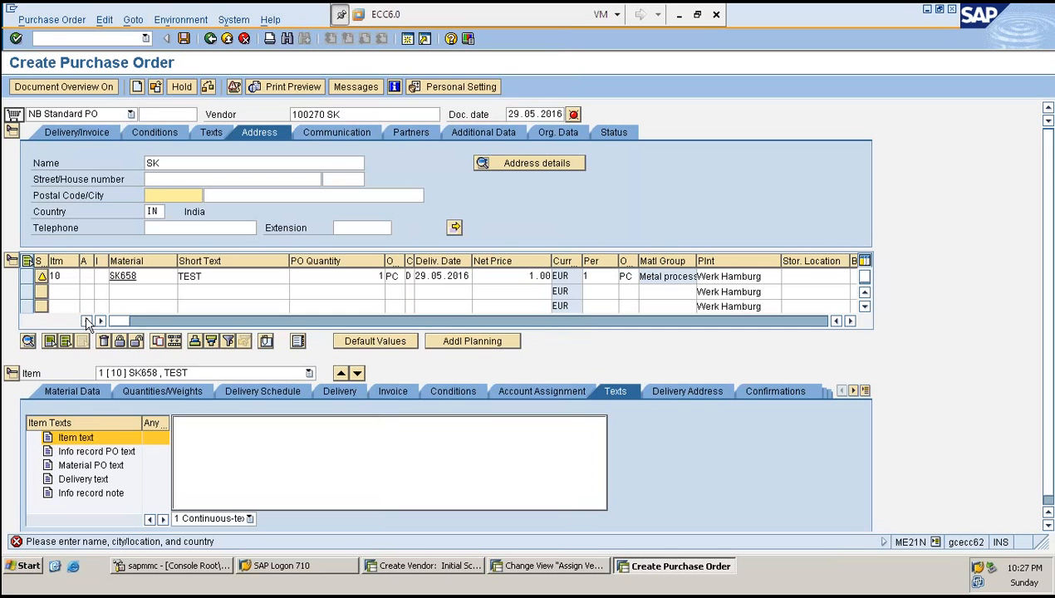
text(562106)
key(Tab)
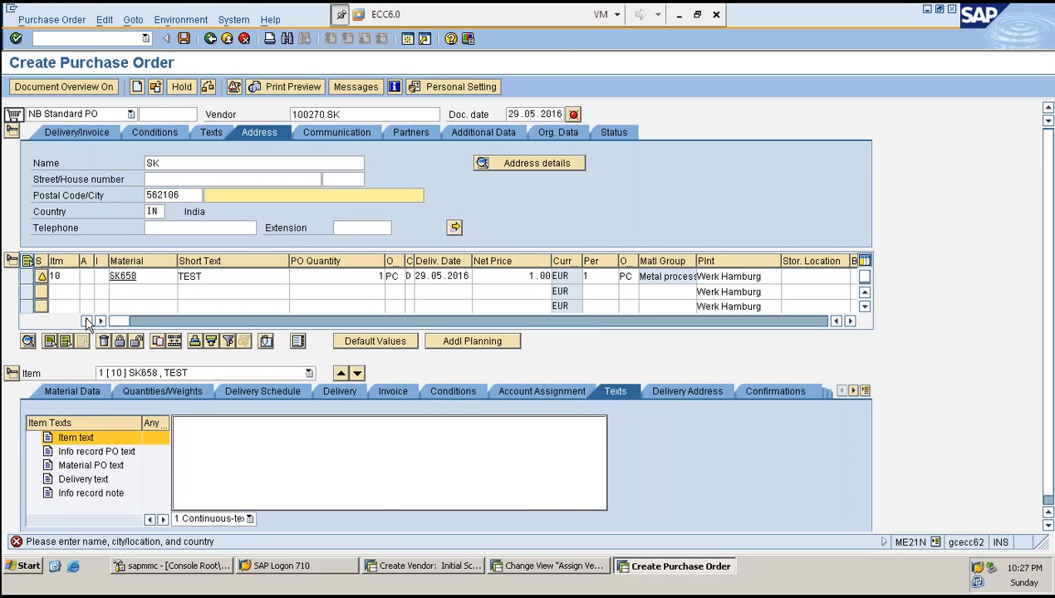
text(BANGALORE)
key(shift+Tab)
key(shift+Tab)
key(shift+Tab)
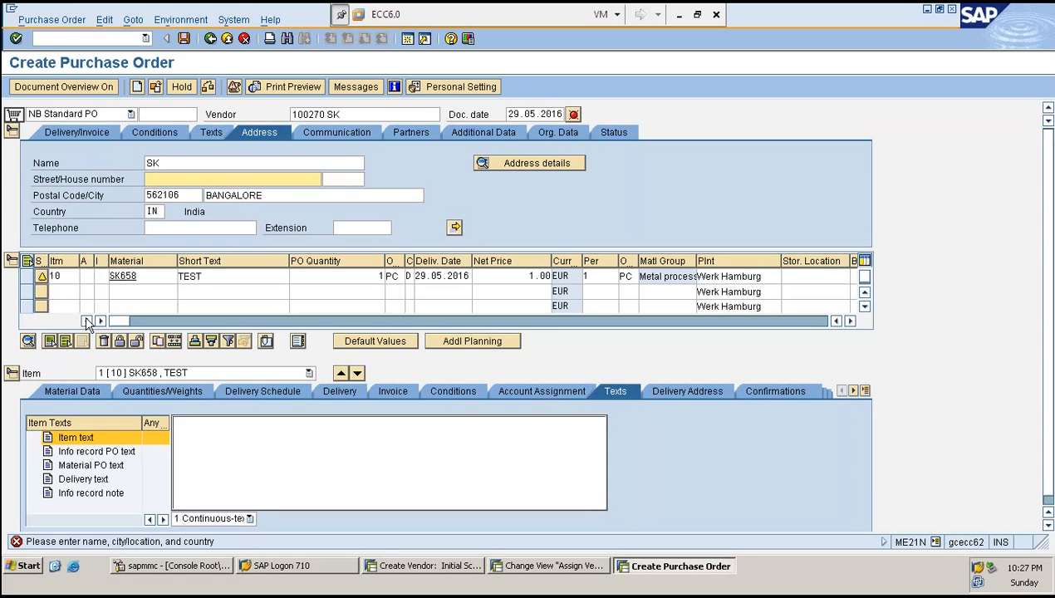
text(LKJUHYGTFR)
key(Return)
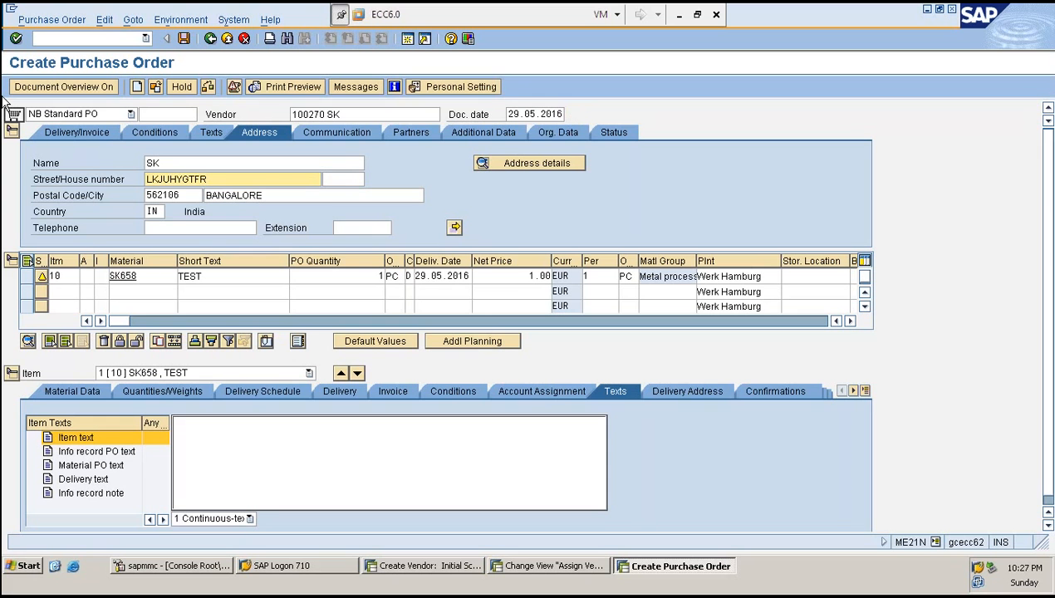
- Check the purchase order again and save it
click(208, 87)
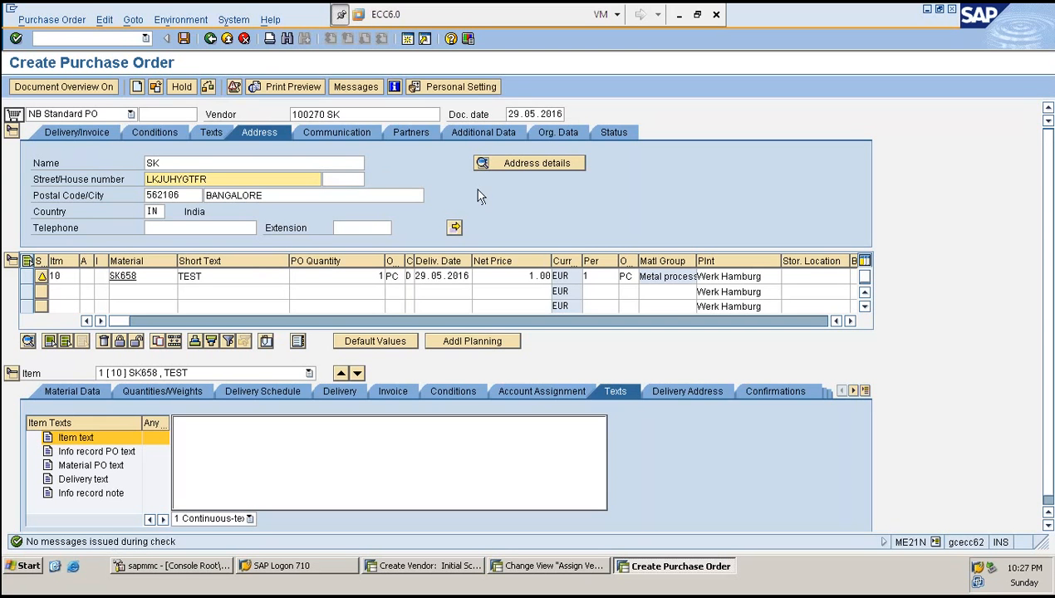
click(385, 129)
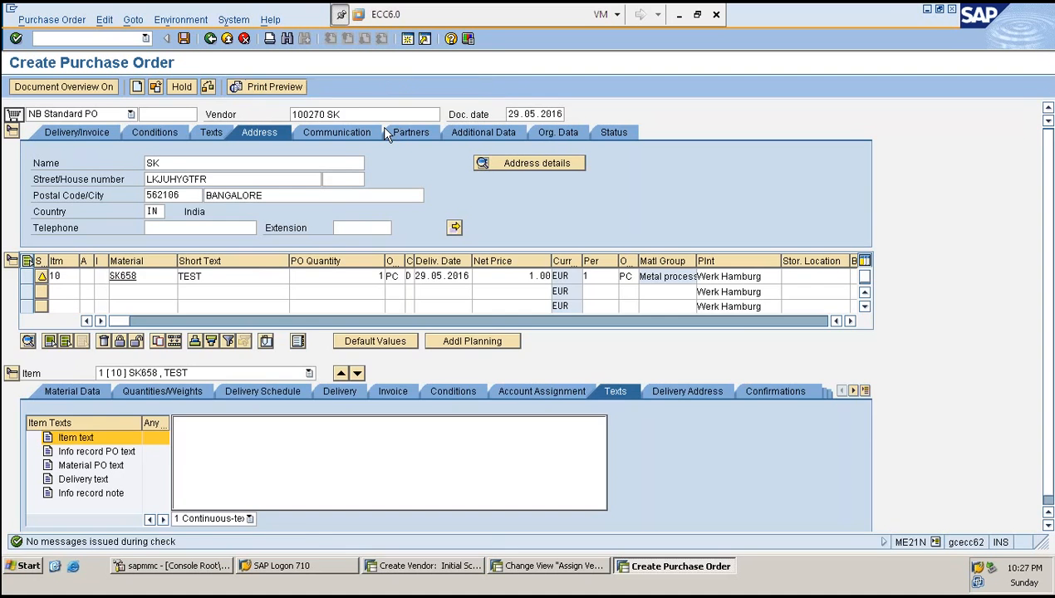
- Start a new purchase order for vendor 100270 with material SK658, quantity 1, and check it
click(362, 114)
text(1)
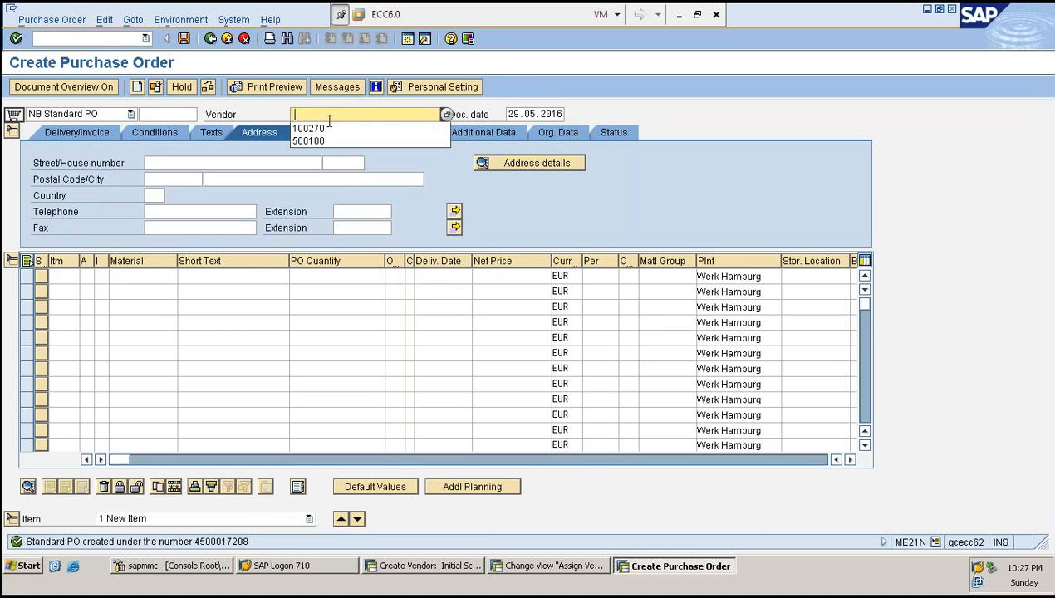
click(328, 123)
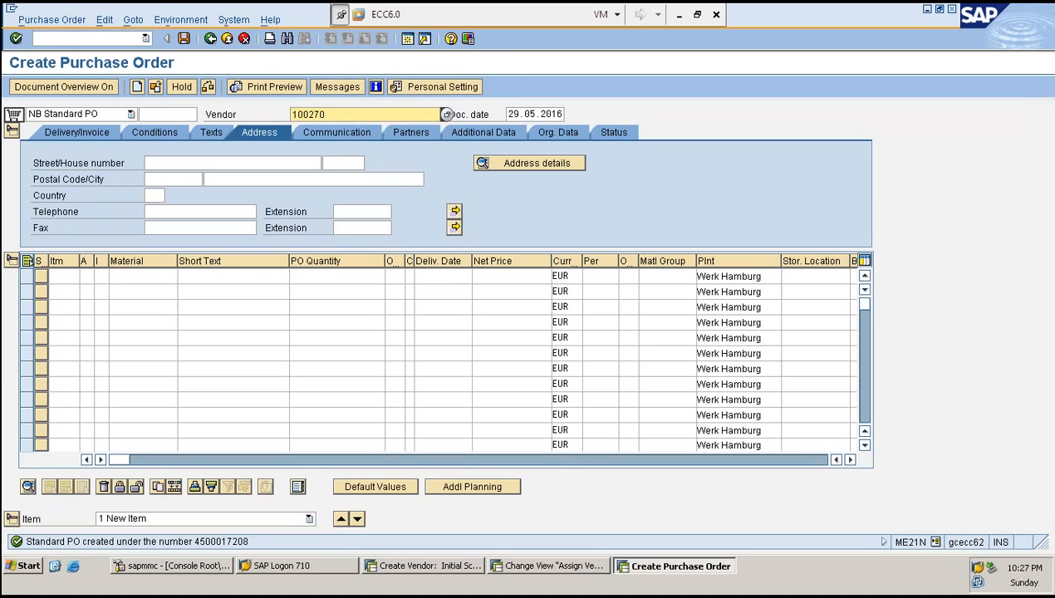
click(138, 277)
text(SK)
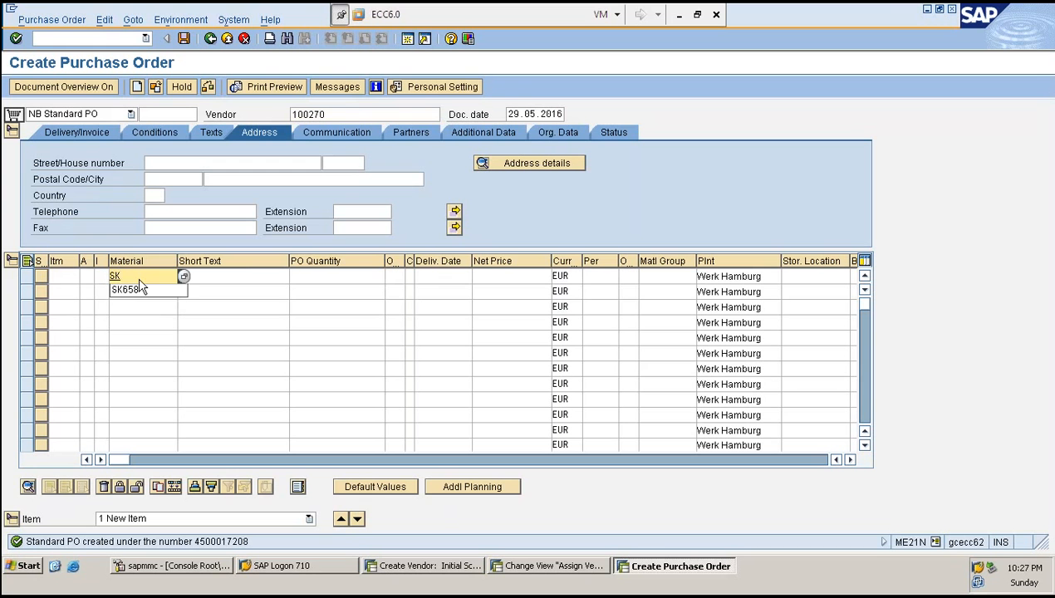
click(133, 289)
key(Tab)
key(Tab)
key(Tab)
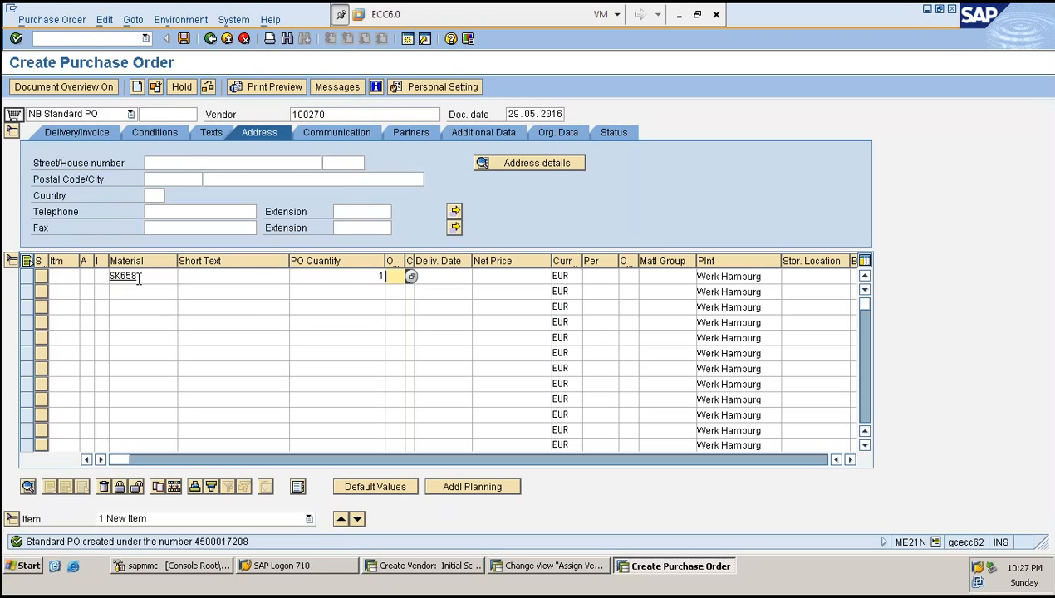
text(1)
key(Return)
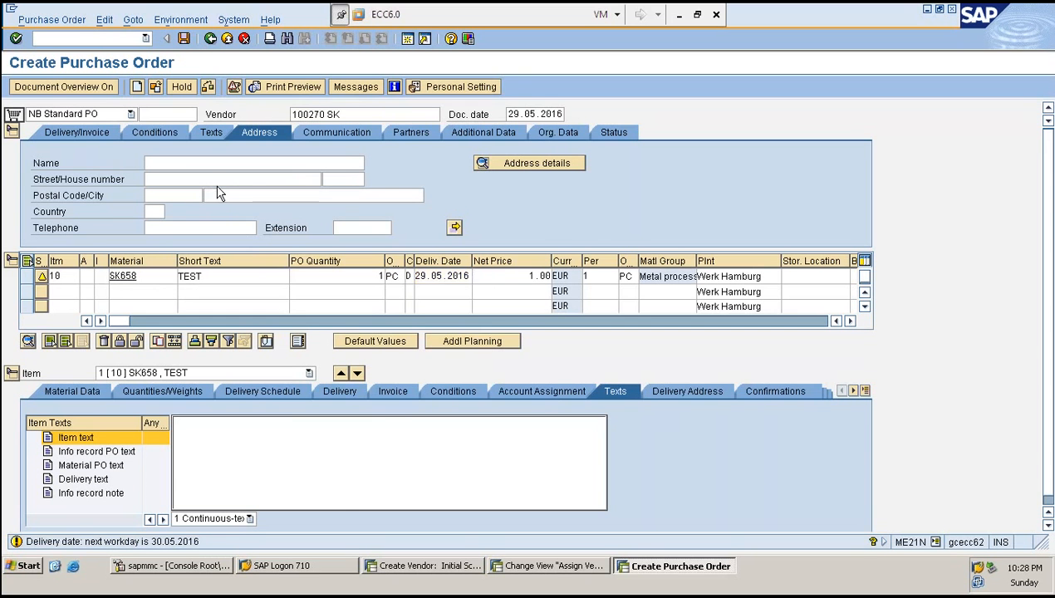
click(209, 88)
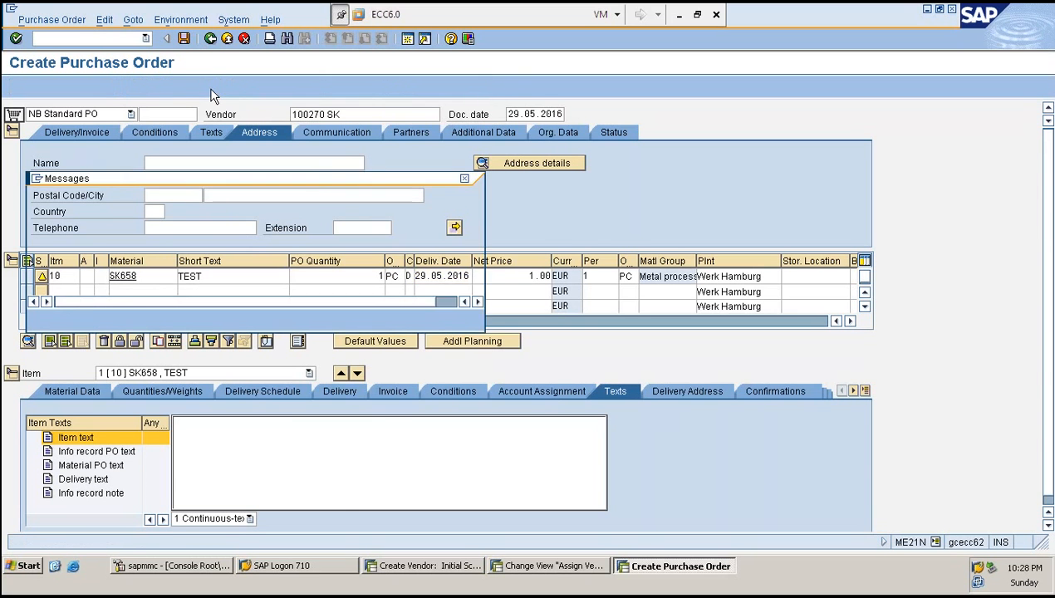
click(179, 249)
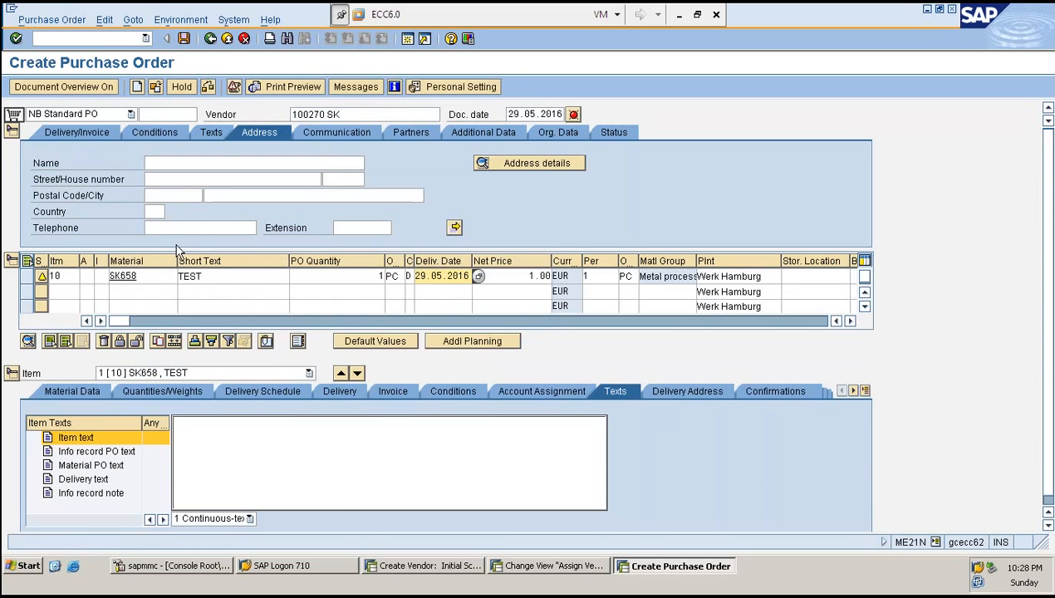
- Open the vendor address details and enter name HARRY GROUP, search term H and street O;ILUYUJHRGFFGHOIUF
click(214, 162)
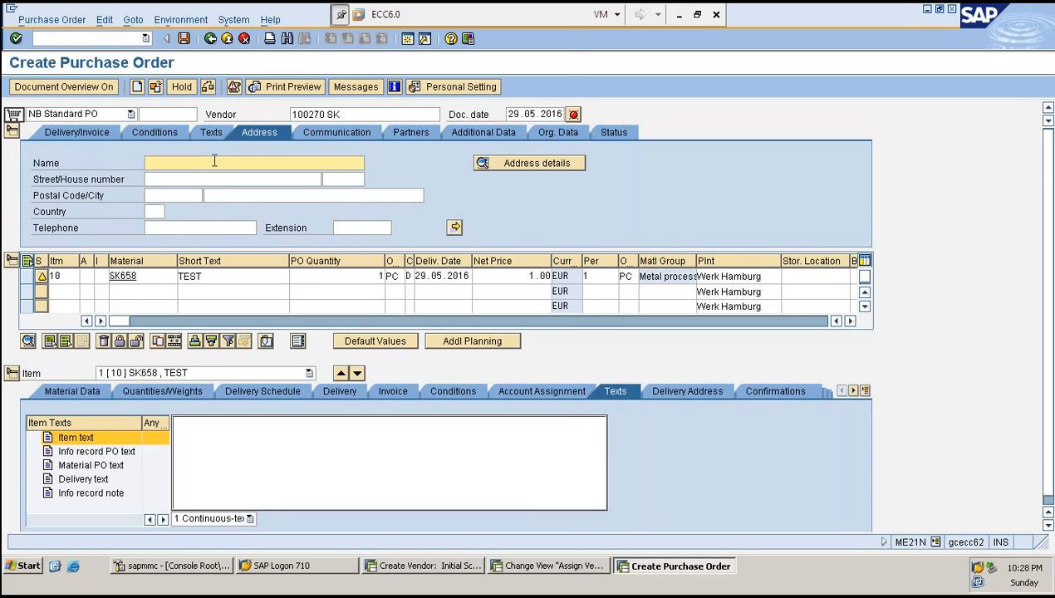
click(500, 160)
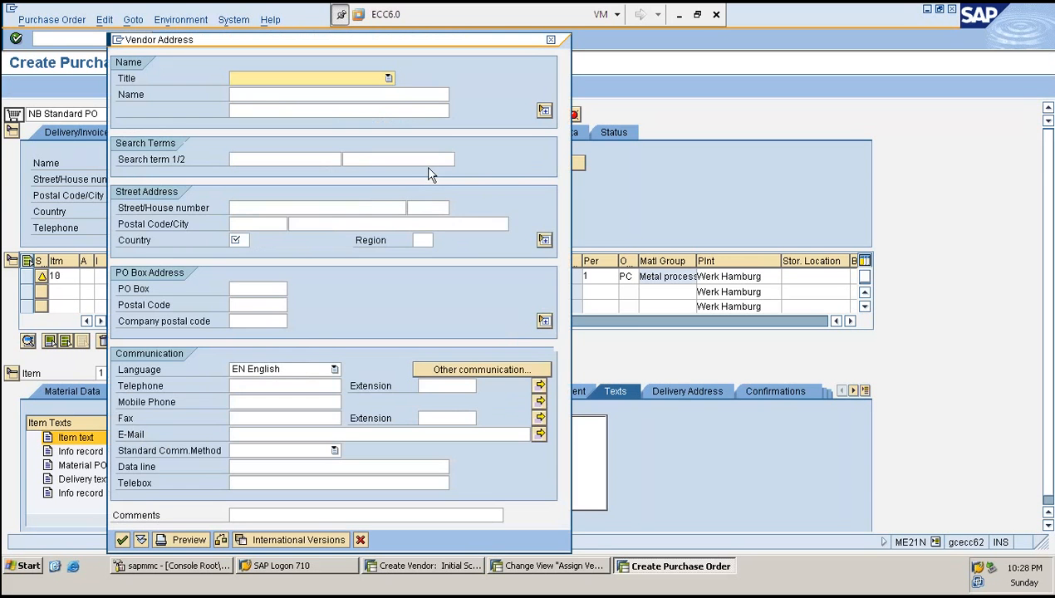
click(268, 94)
text(H)
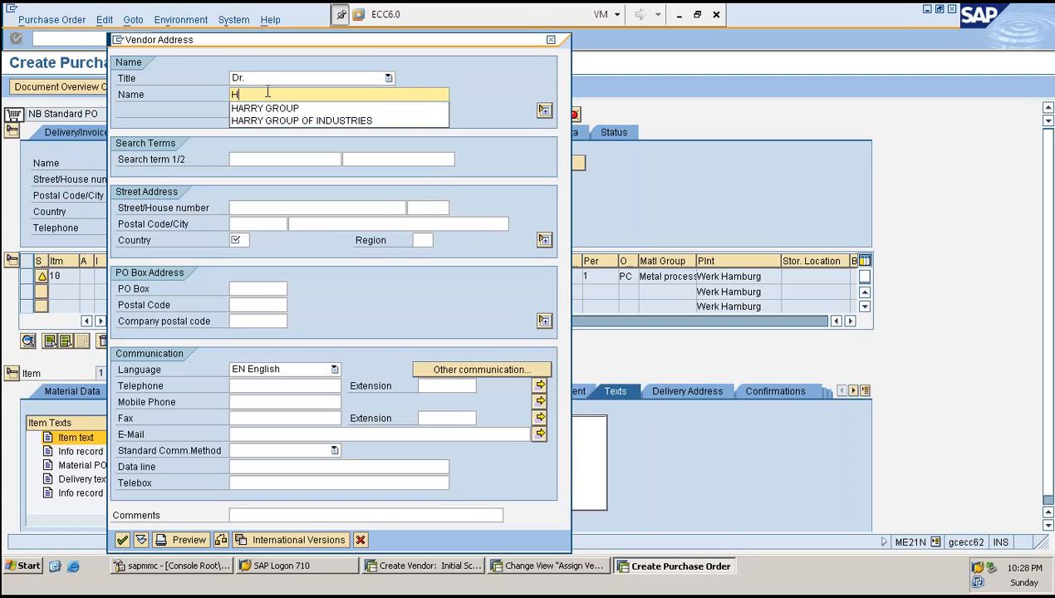
key(Down)
key(Return)
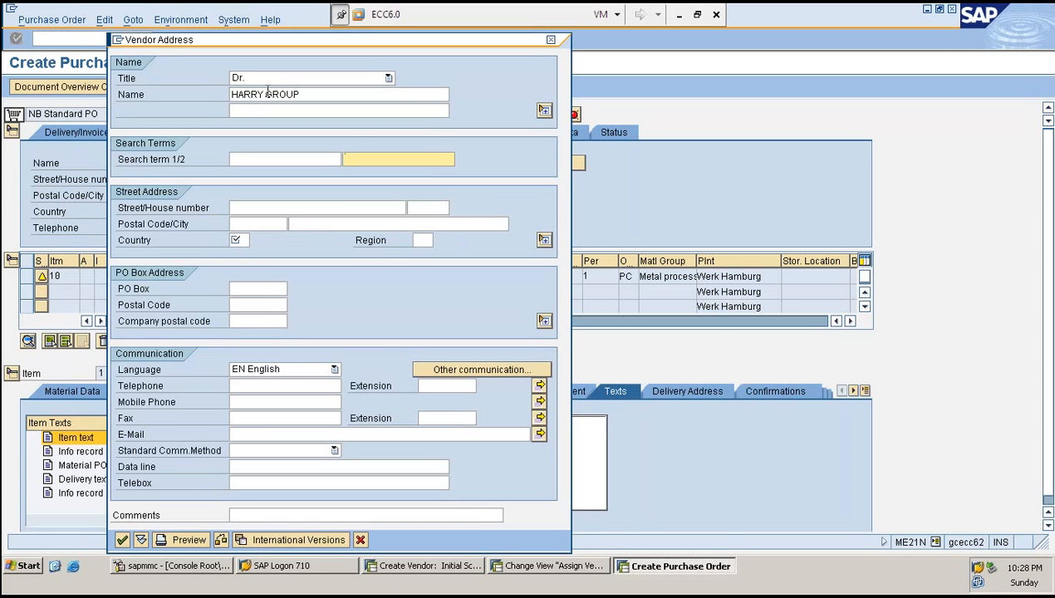
key(shift+Tab)
key(BackSpace)
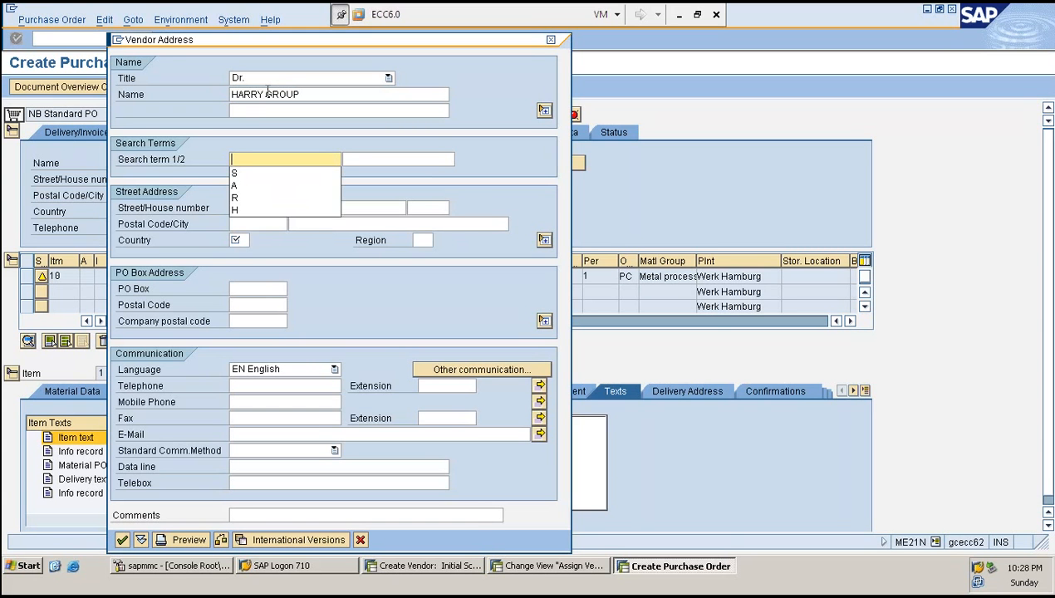
text(H)
key(Tab)
key(Tab)
key(Tab)
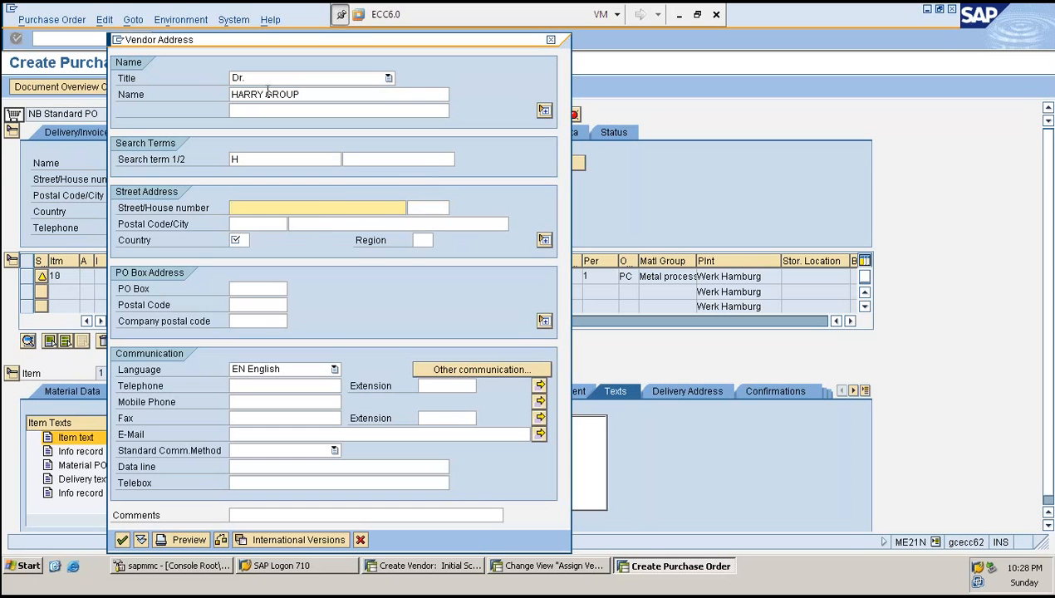
text(O;ILUYUJHRGFFGHOIUF)
- Enter postal code 560001, city BANGALORE, country IN and region 10, and confirm the vendor address
key(Tab)
key(Tab)
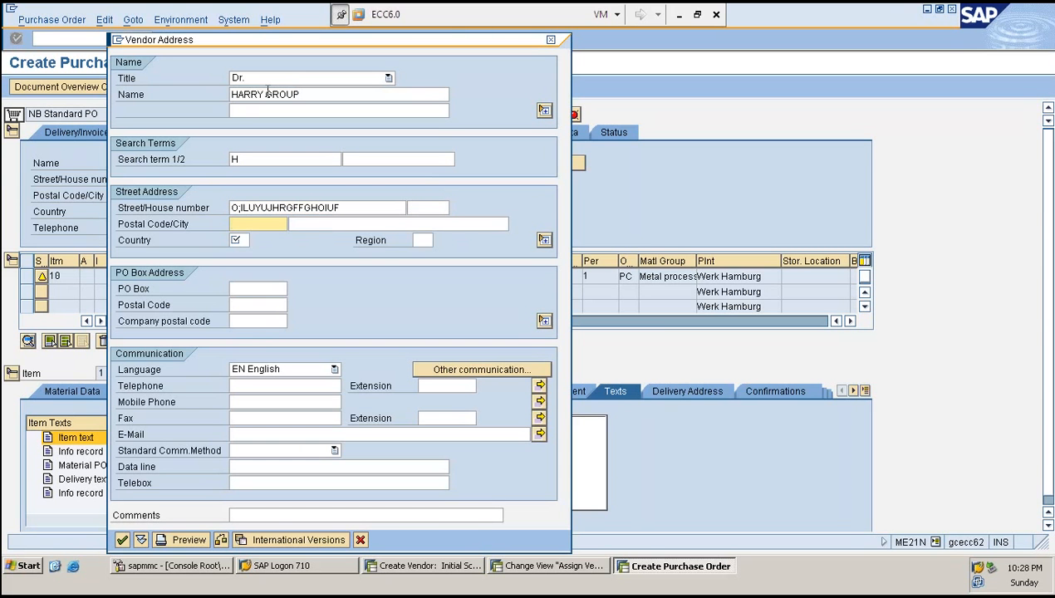
text(560001)
key(Tab)
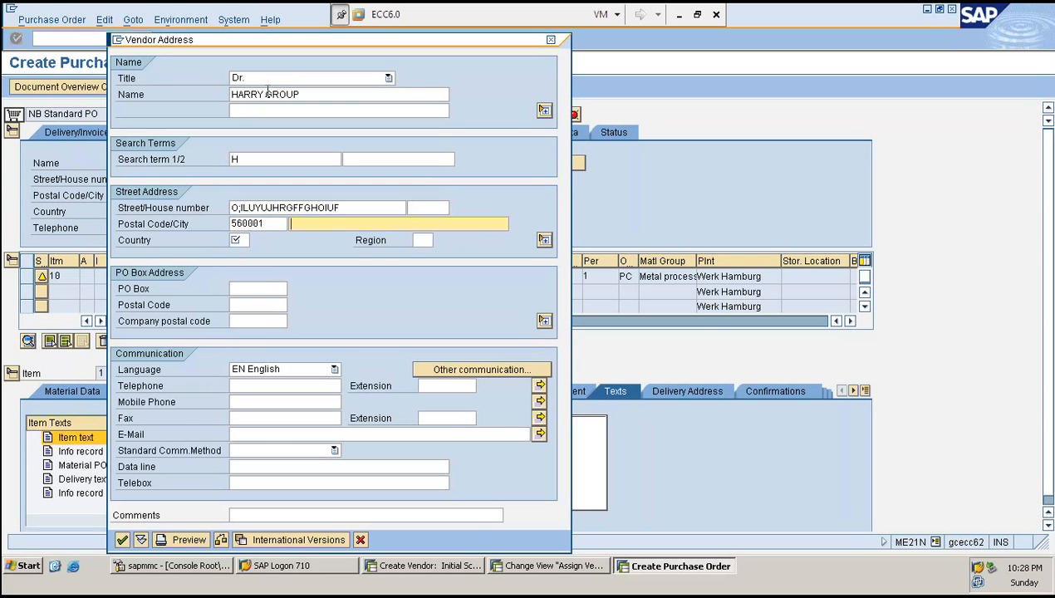
text(BAN)
key(Down)
key(Tab)
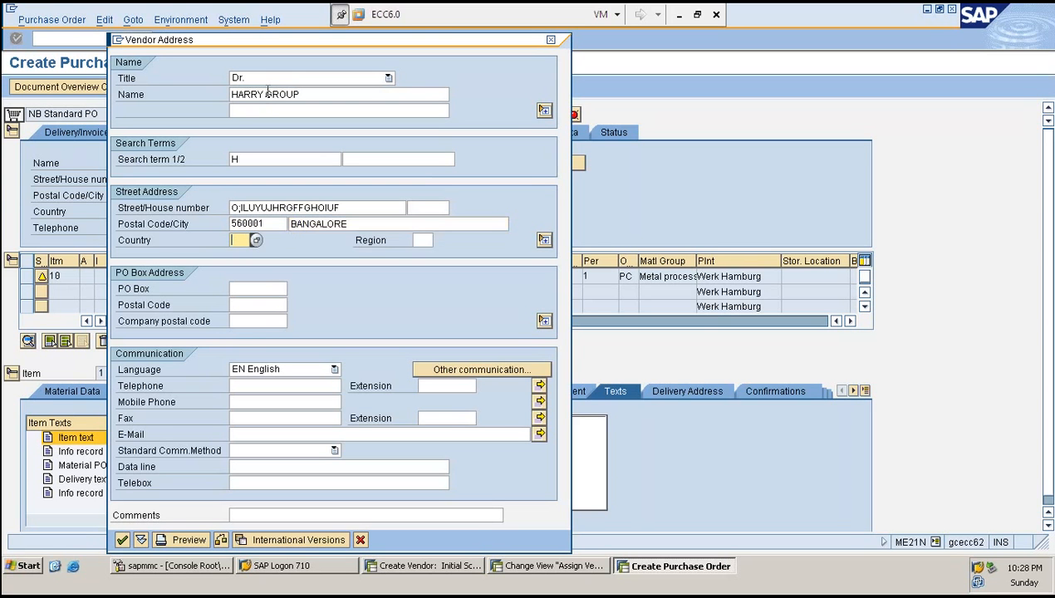
text(IN)
key(Tab)
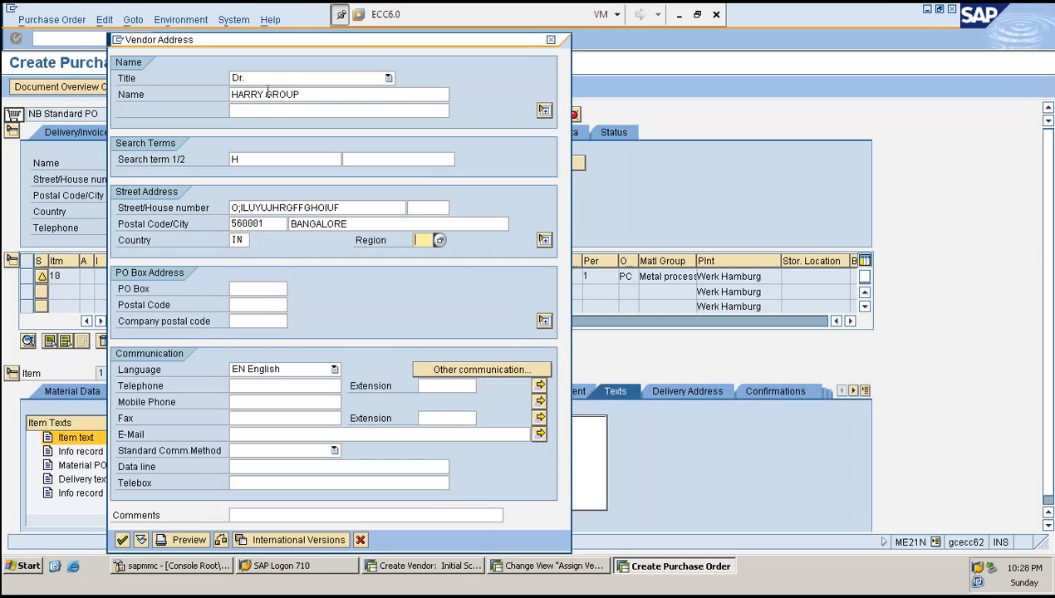
text(10)
key(Return)
key(Return)
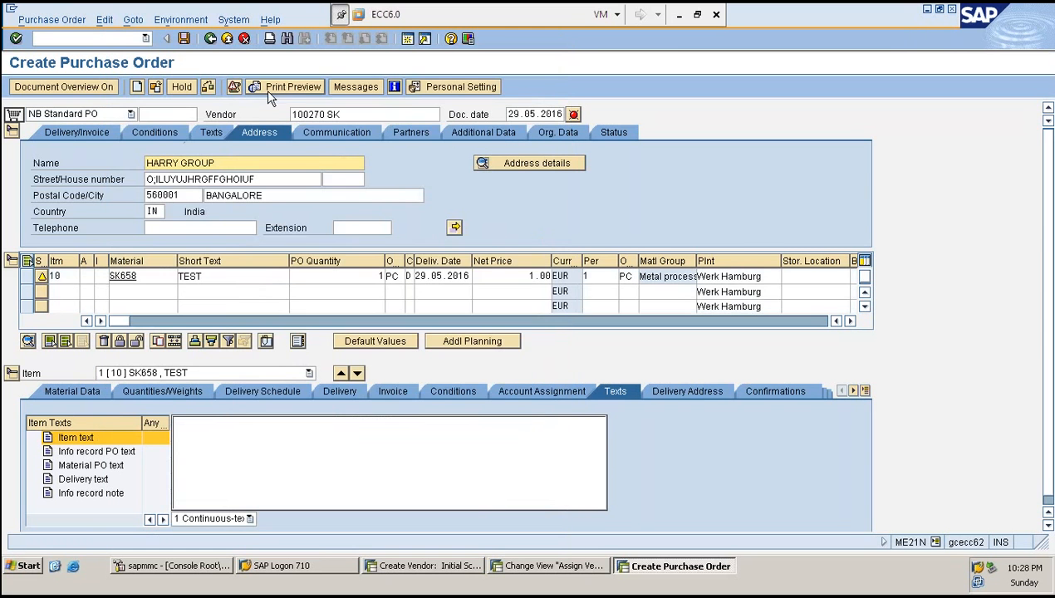
- Check the purchase order and save it
click(208, 86)
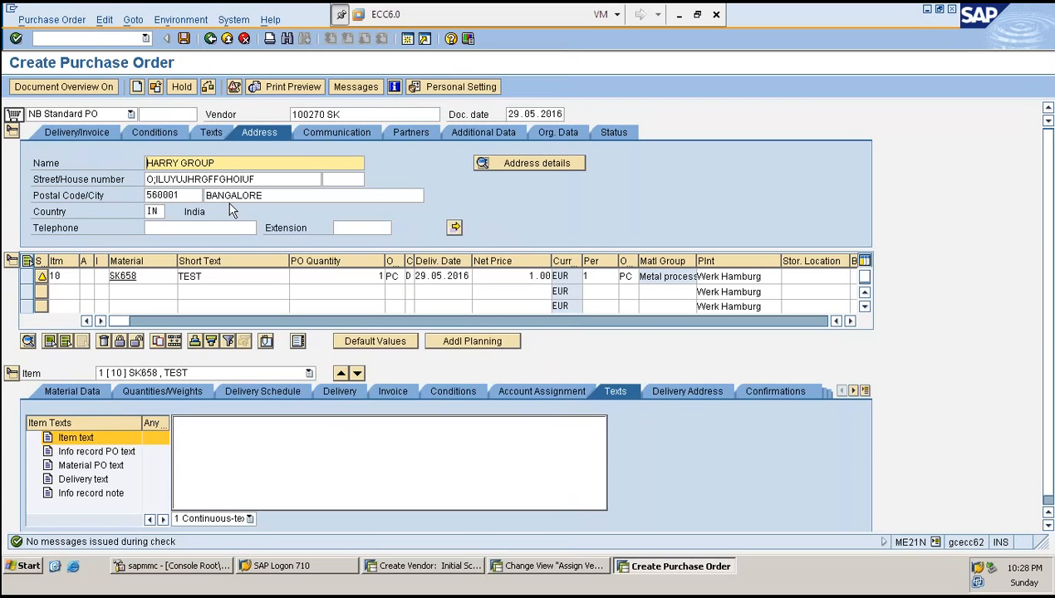
key(Return)
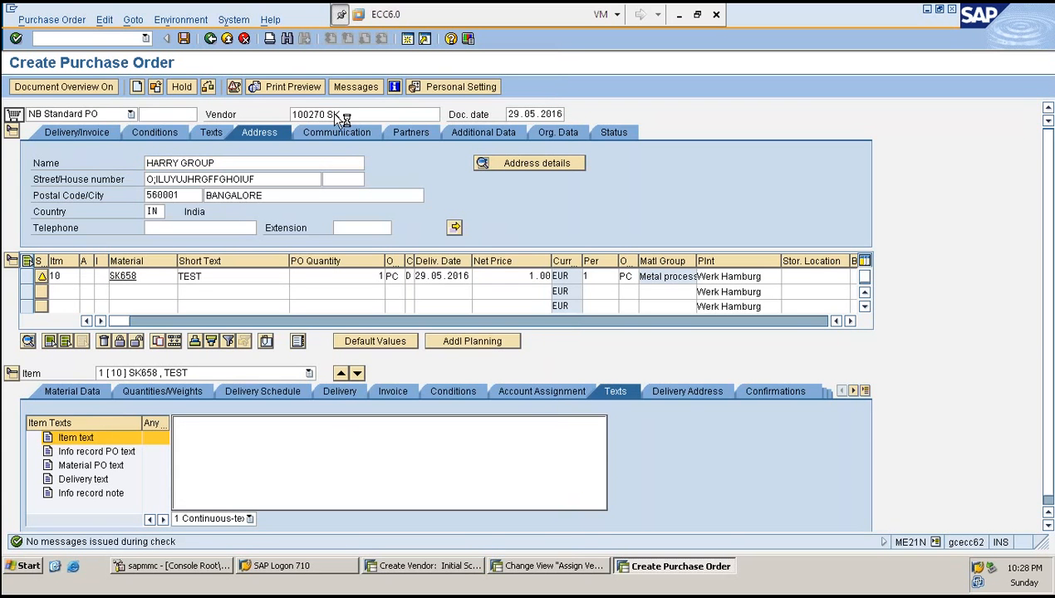
- Switch to the SAP management console, refresh the ABAP work process table, and return to the purchase order
key(alt+Tab)
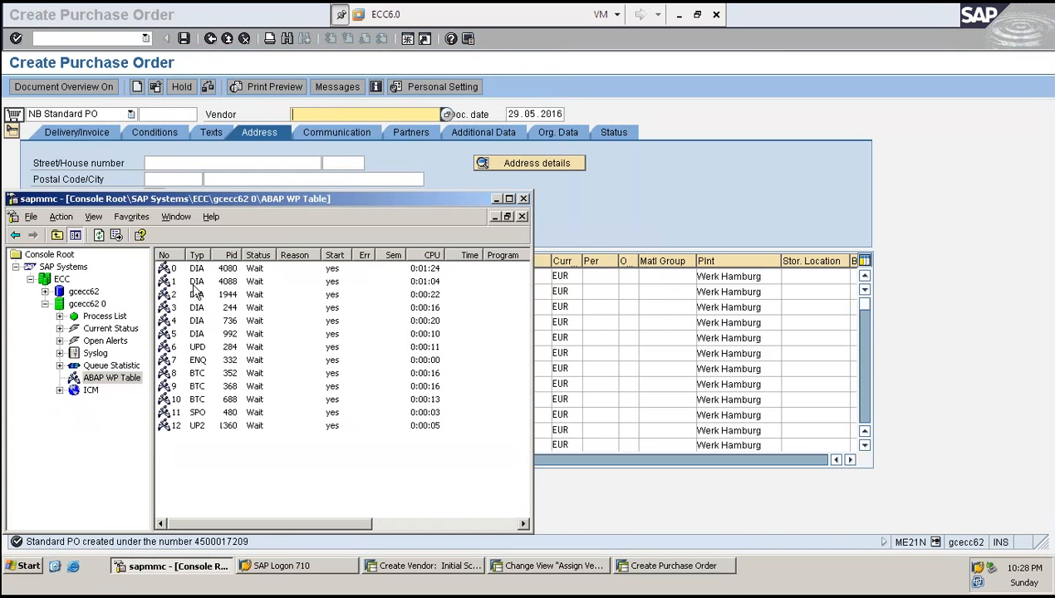
click(196, 284)
click(98, 235)
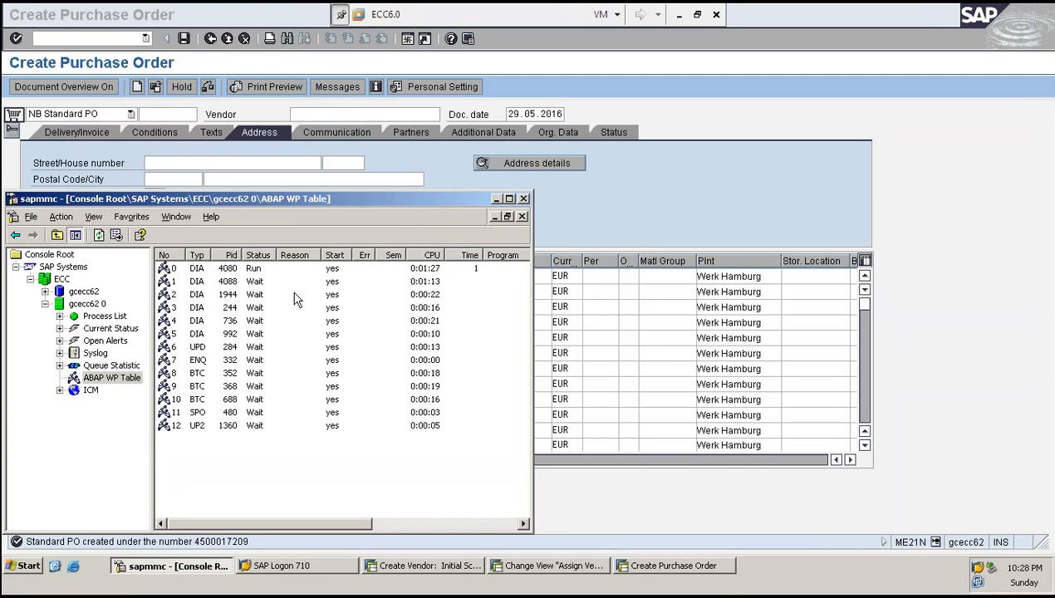
key(alt+Tab)
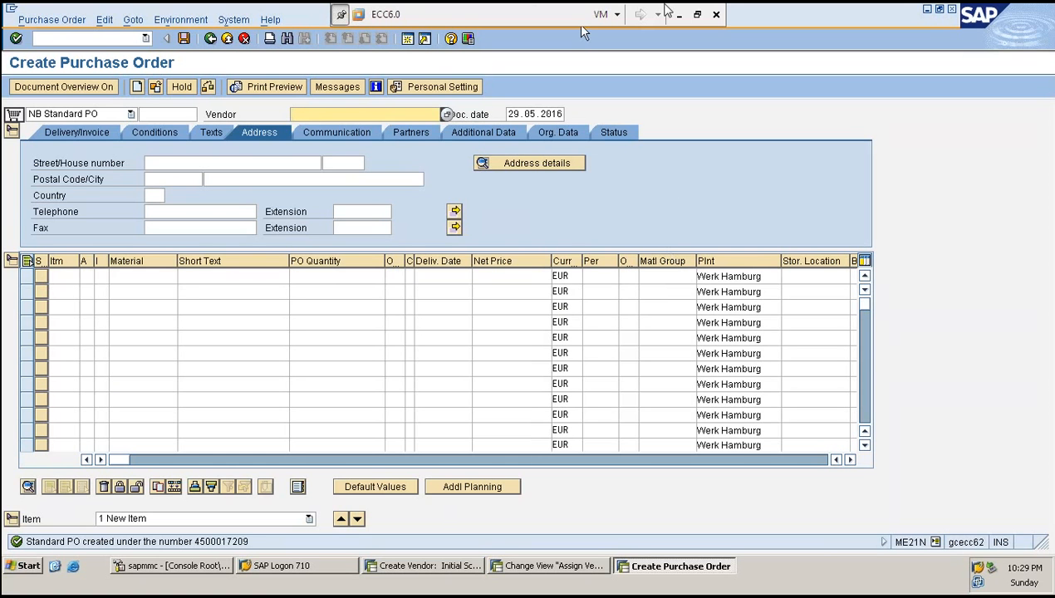
- Switch to Excel, paste the heading 'Change Material Type with Stock in Warehouse' into cell C1 and highlight it yellow
click(680, 15)
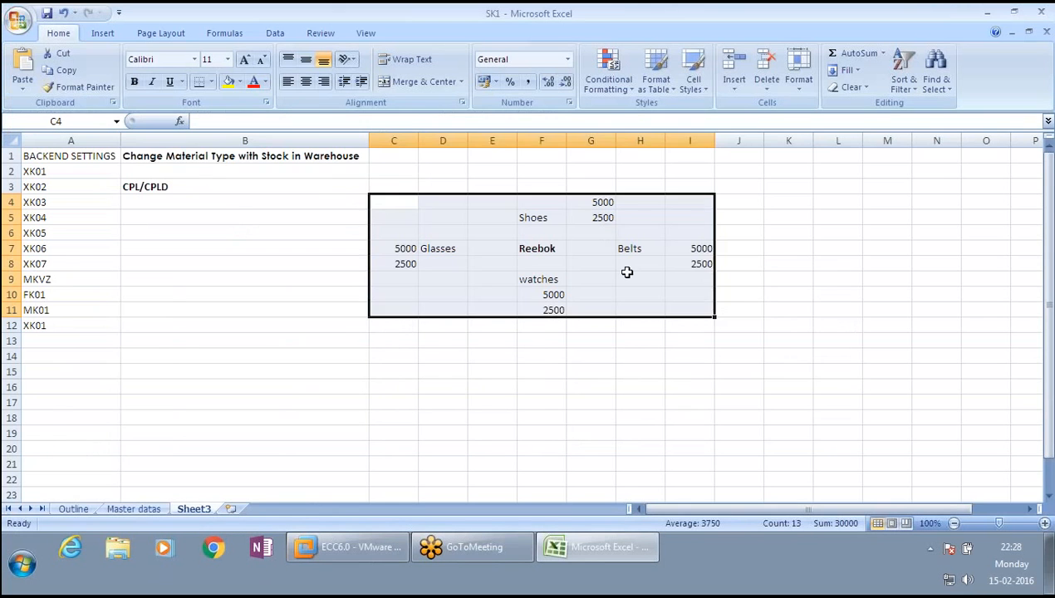
click(211, 155)
key(ctrl+c)
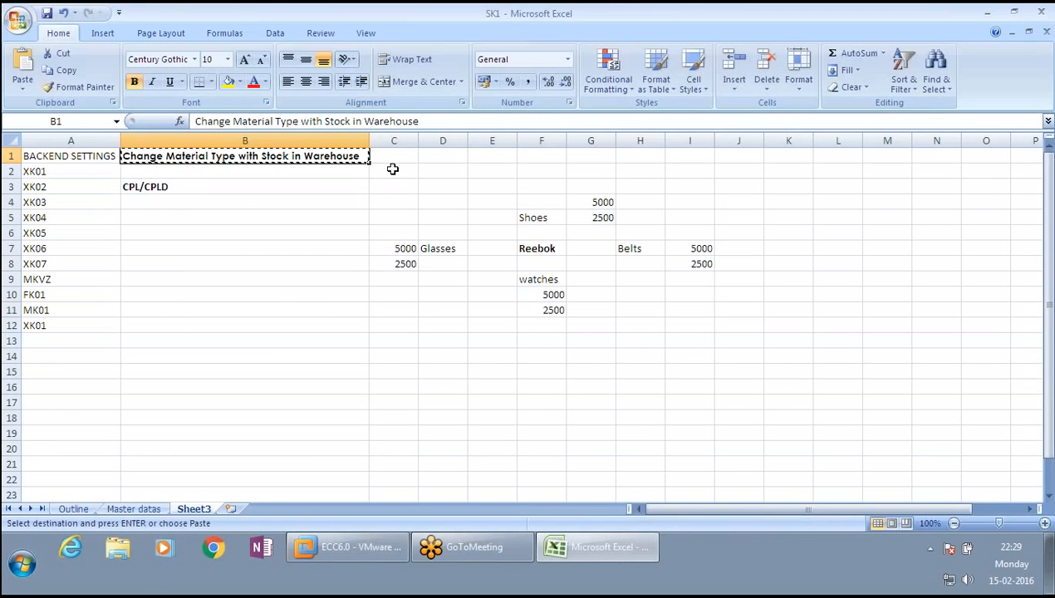
click(392, 161)
key(Return)
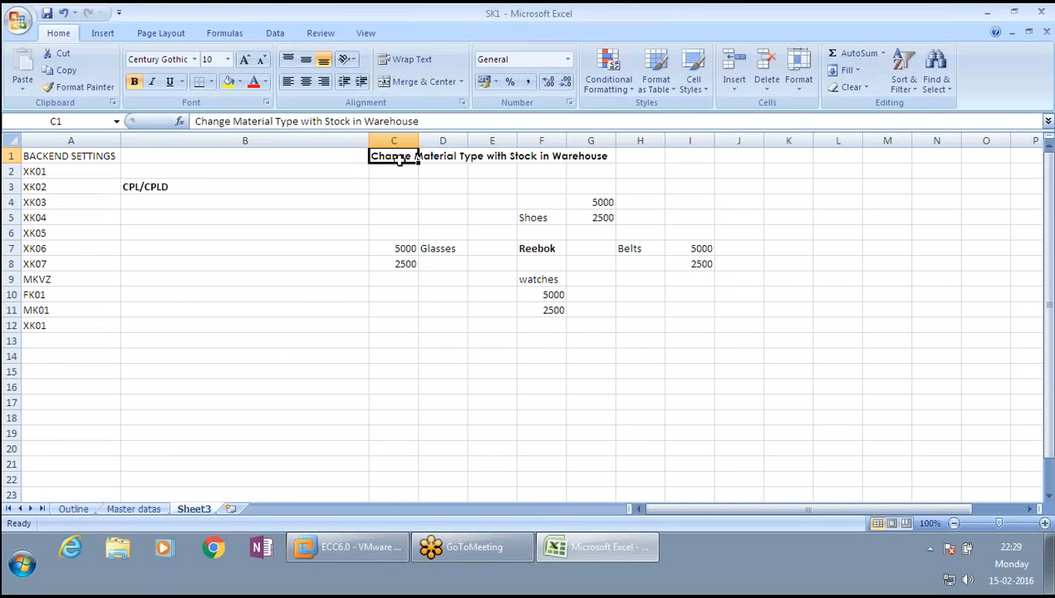
click(228, 81)
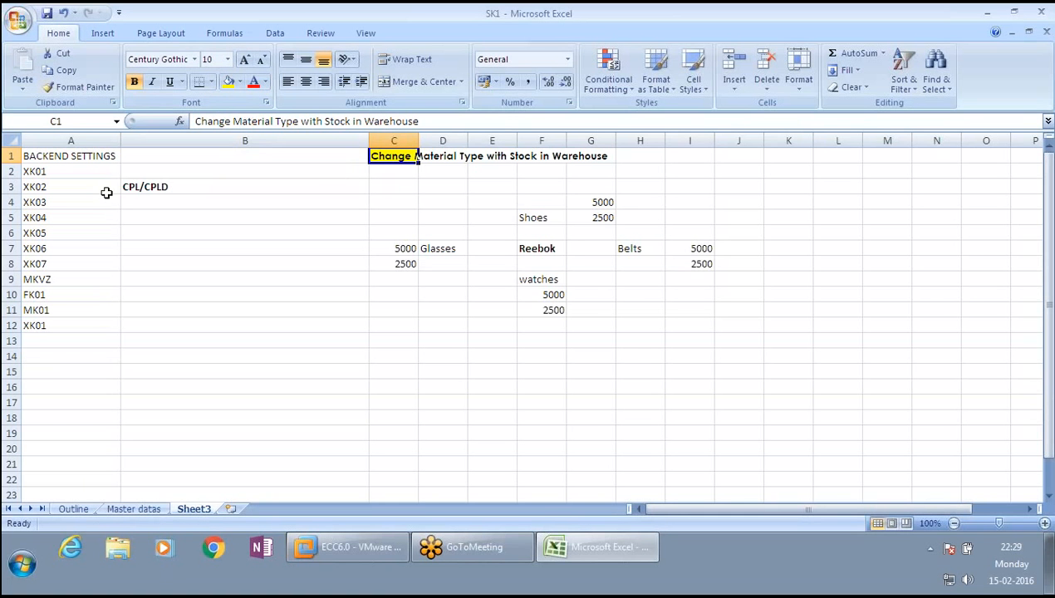
- Clear the sample figures in range C4:I11
click(173, 182)
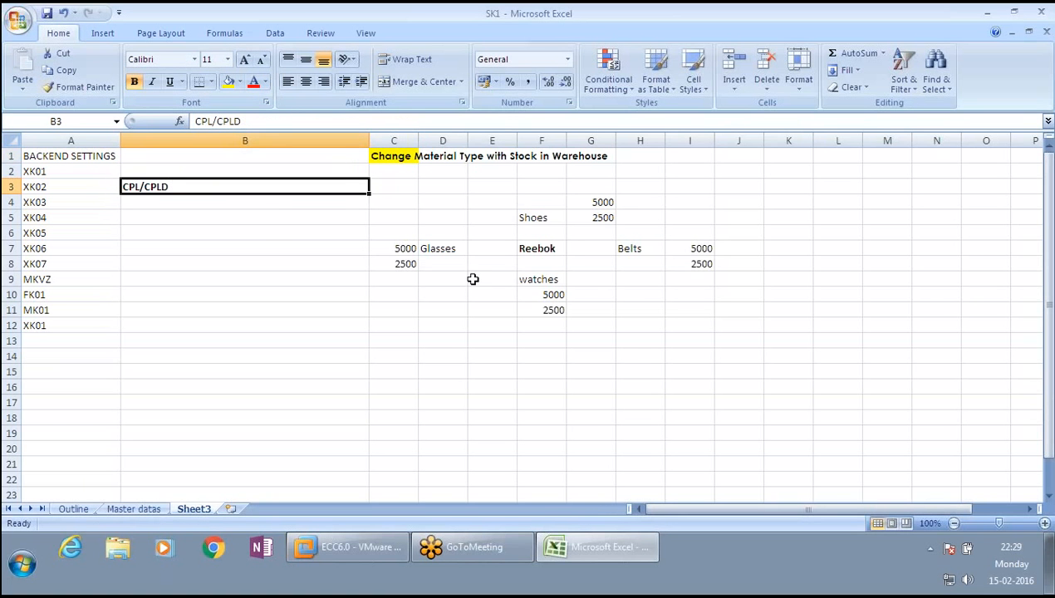
drag(411, 201, 695, 303)
key(Delete)
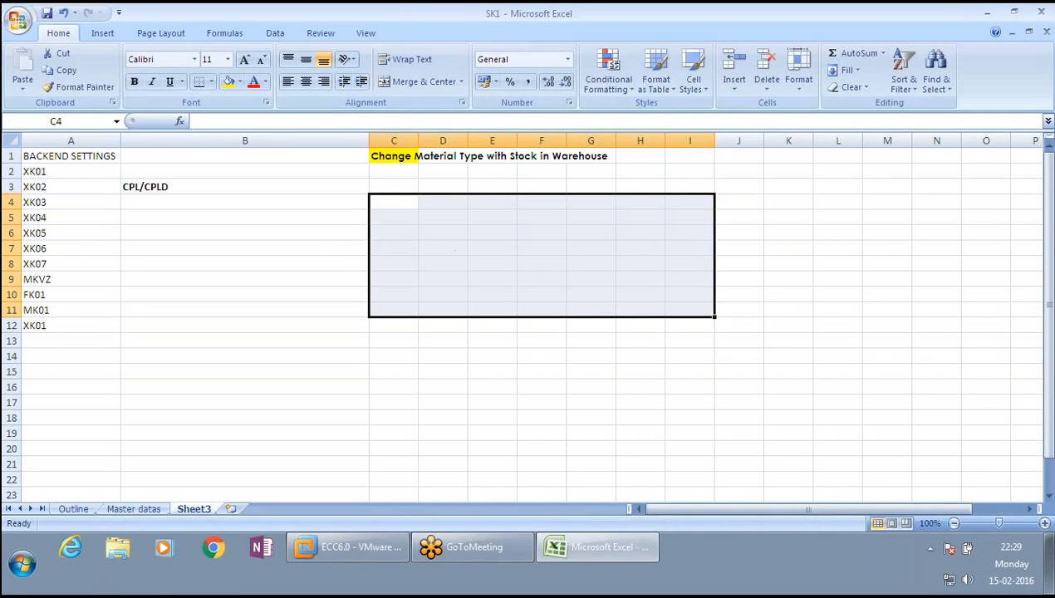
- Enter 'Baackend Settings' in cell A14
click(165, 186)
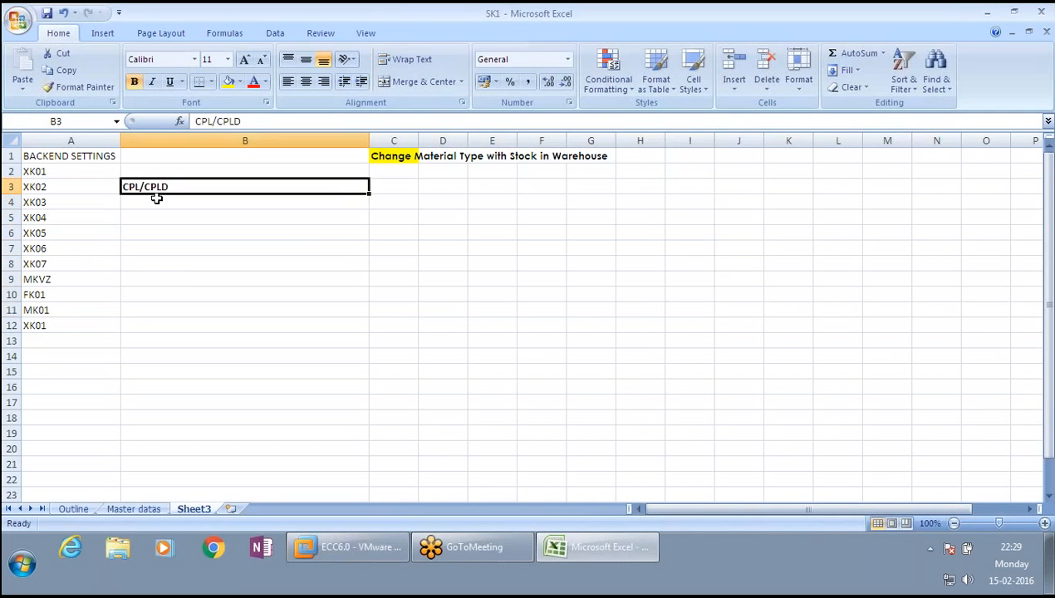
click(66, 344)
click(67, 352)
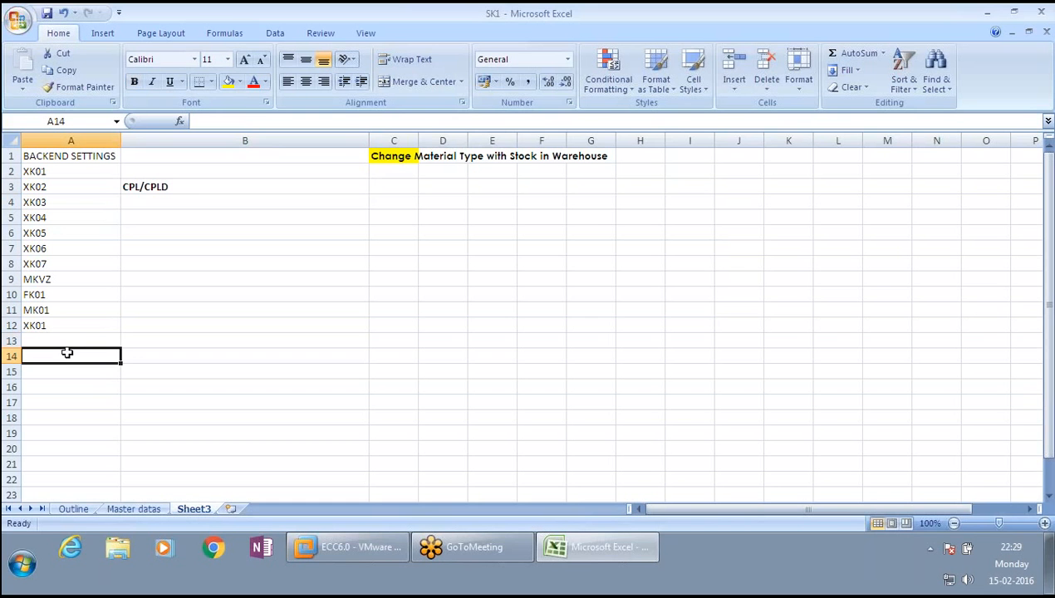
text(Baack)
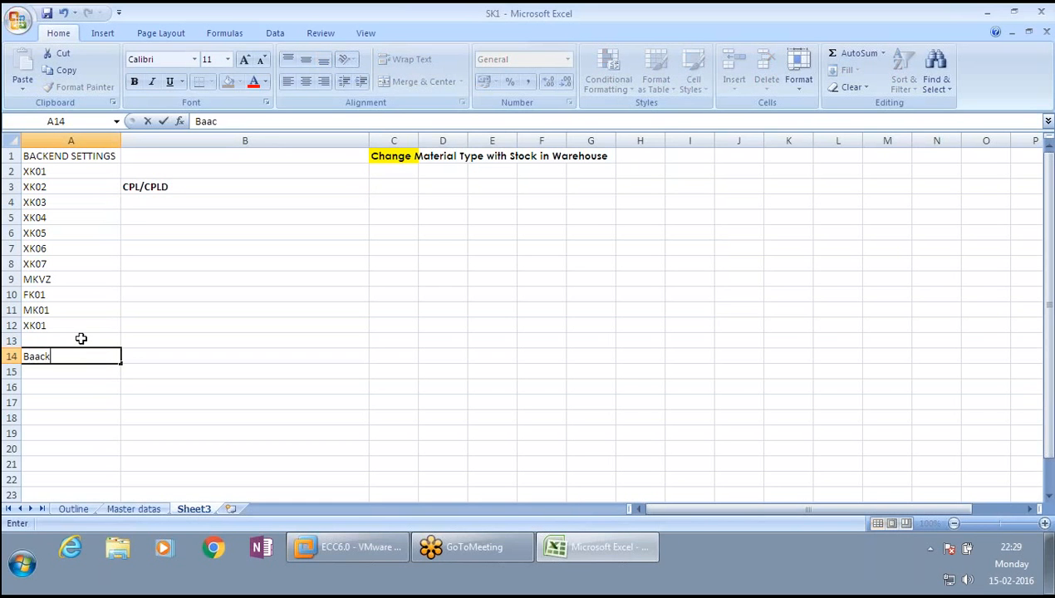
text(end Settings)
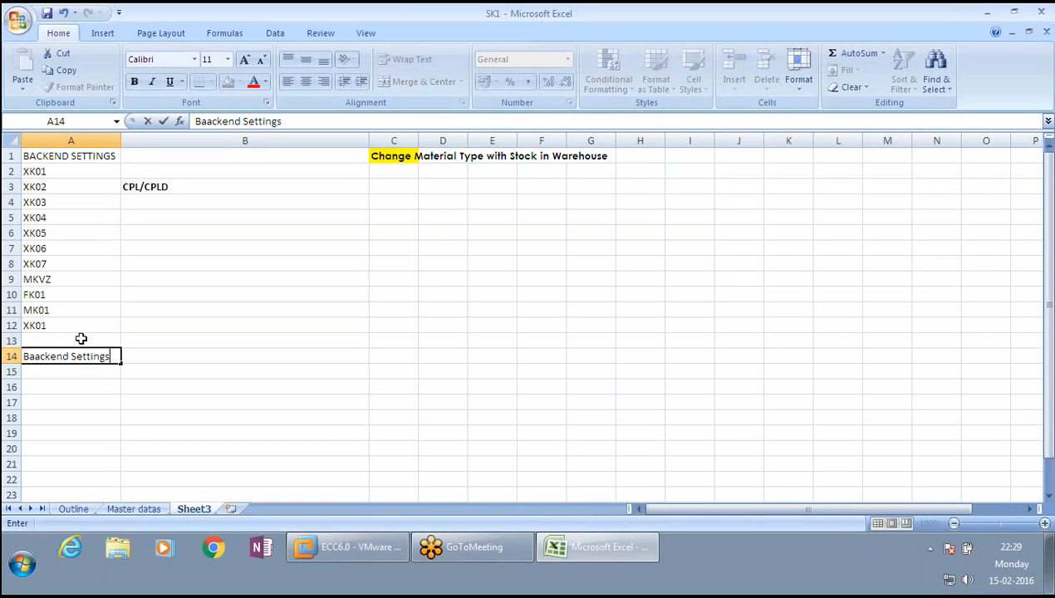
key(Return)
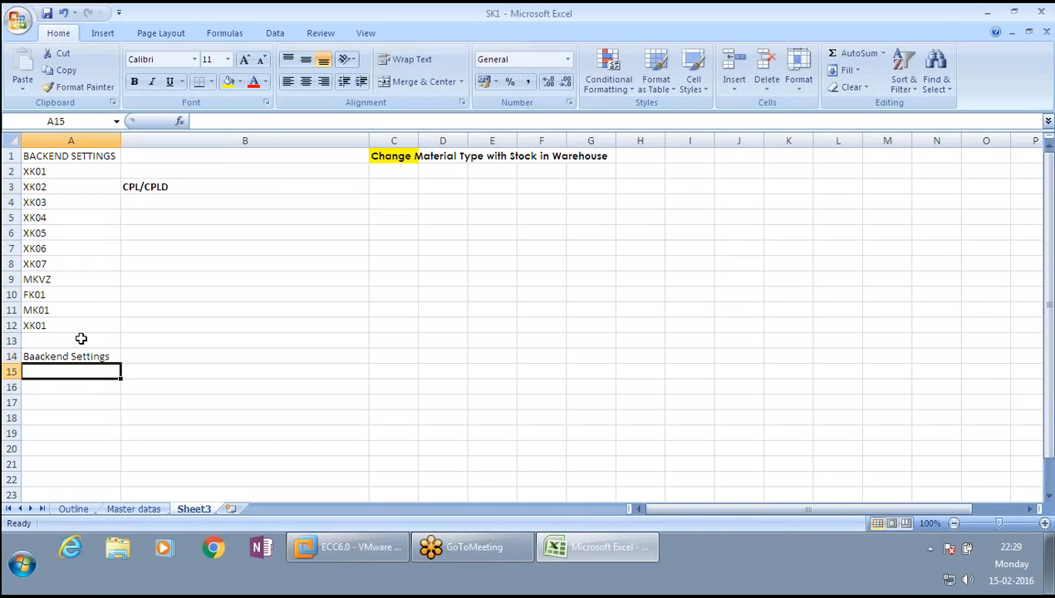
- Enter 'Account group creation' in cell A15
text(A)
key(BackSpace)
text(Ac)
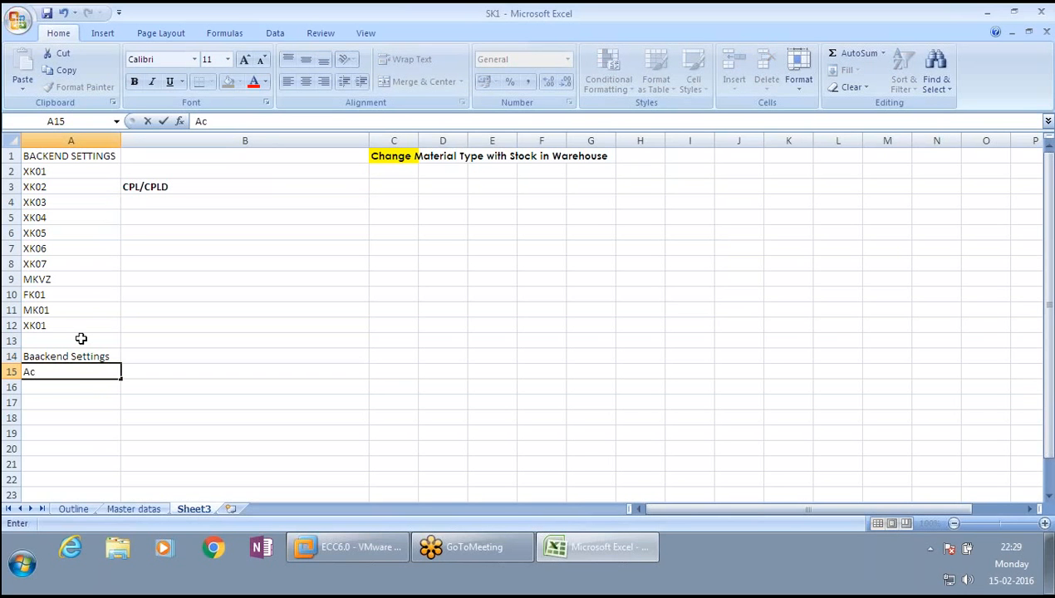
text(count group creat)
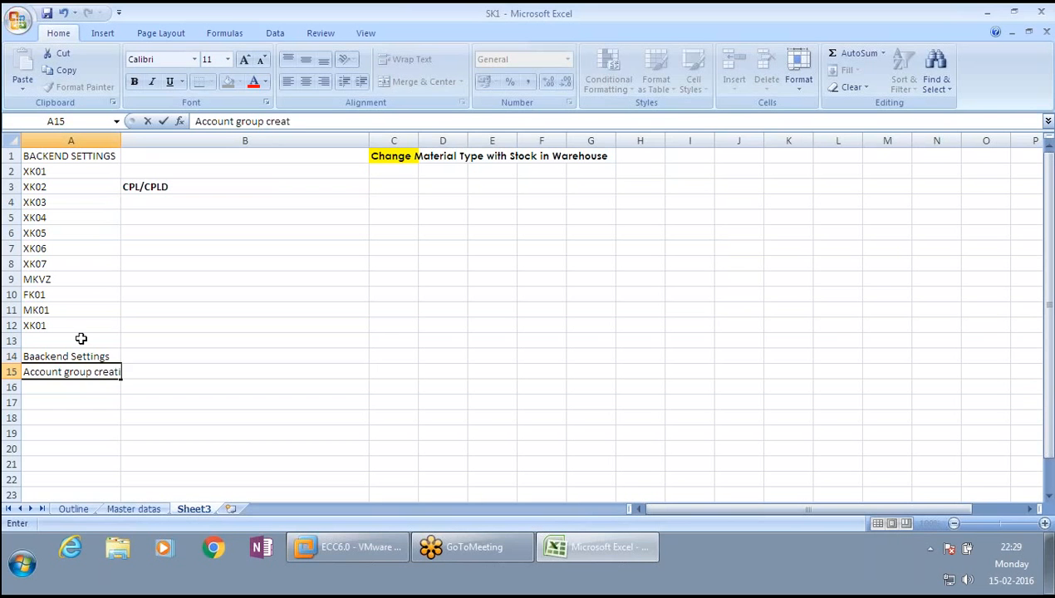
text(ion)
key(Return)
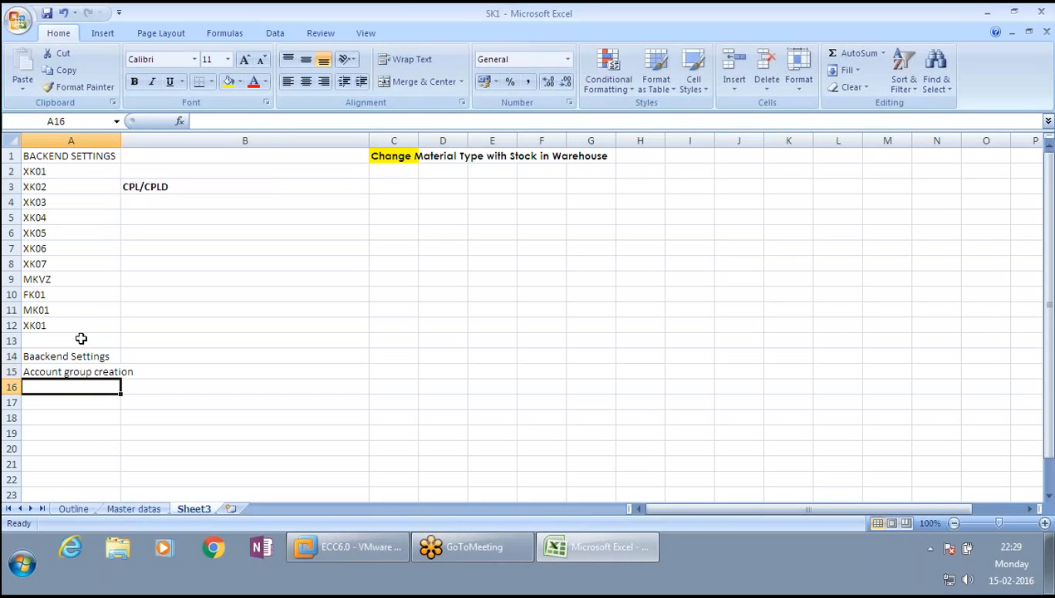
- Enter 'Fields optional manadatory' in cell A16 and start 'Nu' in A17
text(Field)
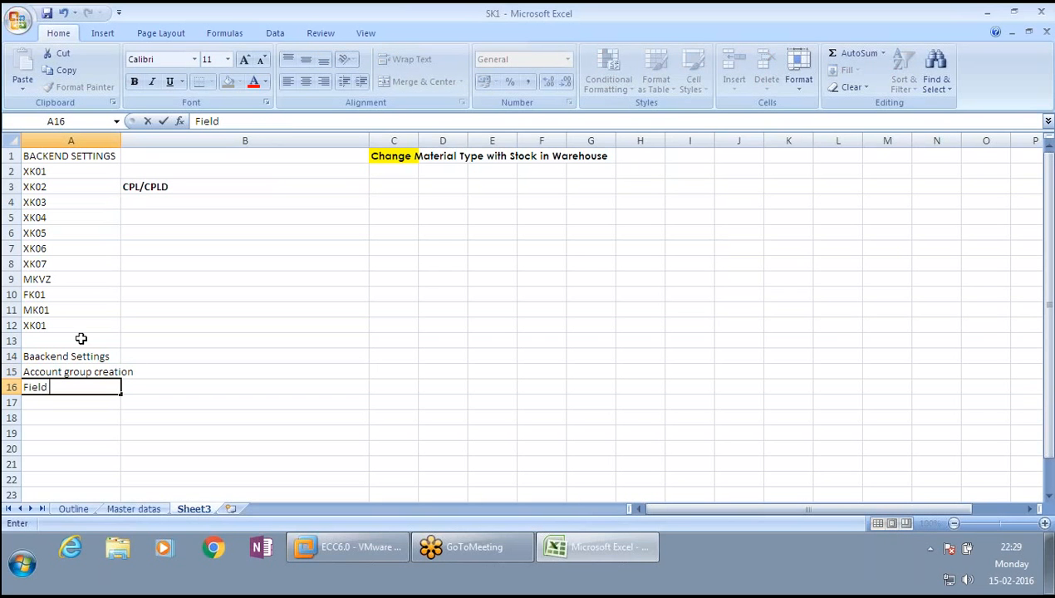
text(s optional manada)
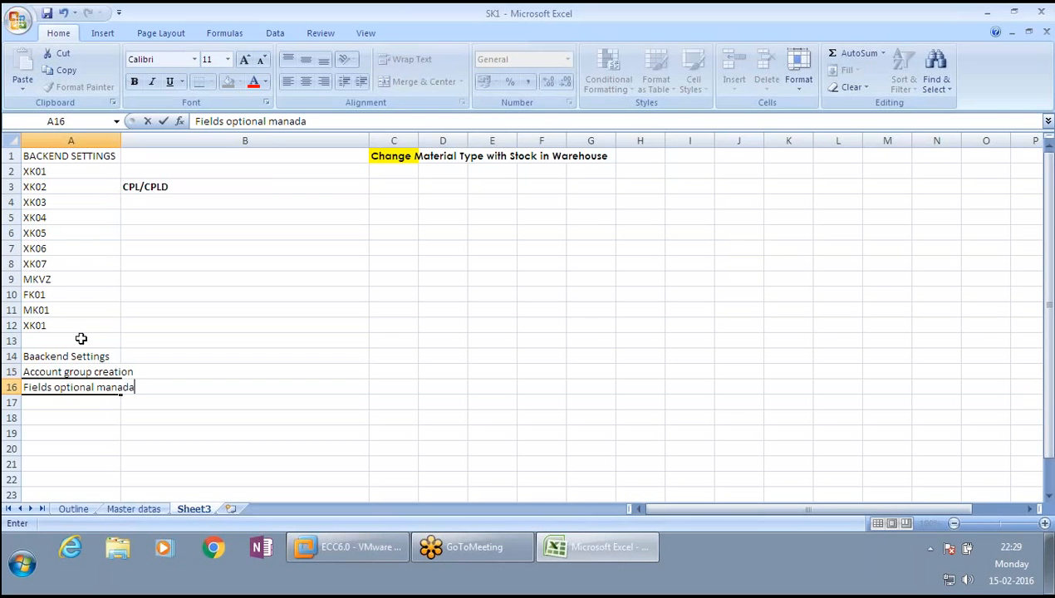
text(tory)
key(Return)
text(Nu)
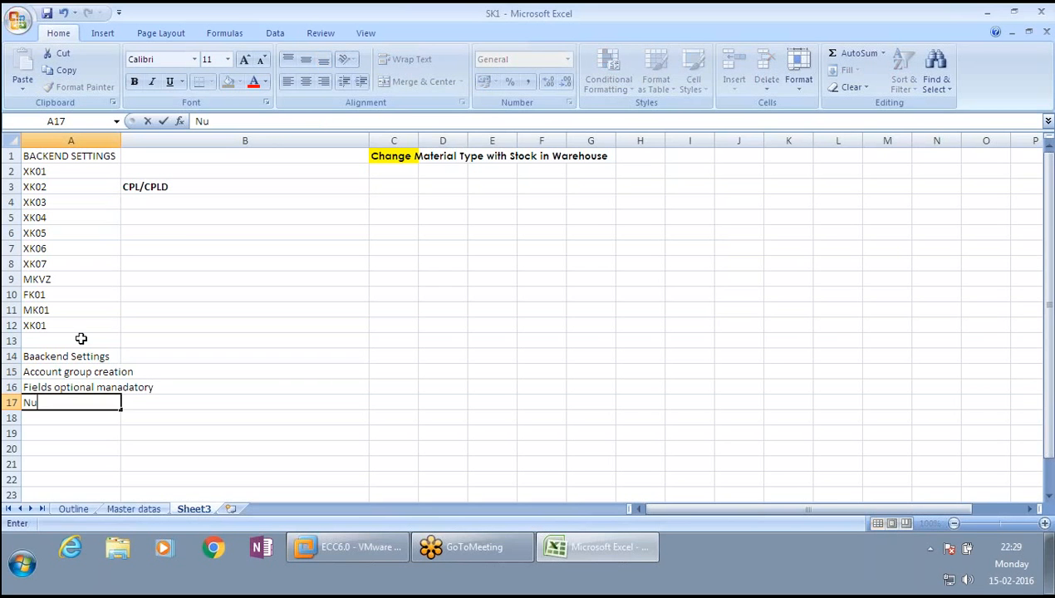
click(81, 339)
text(mber ranges)
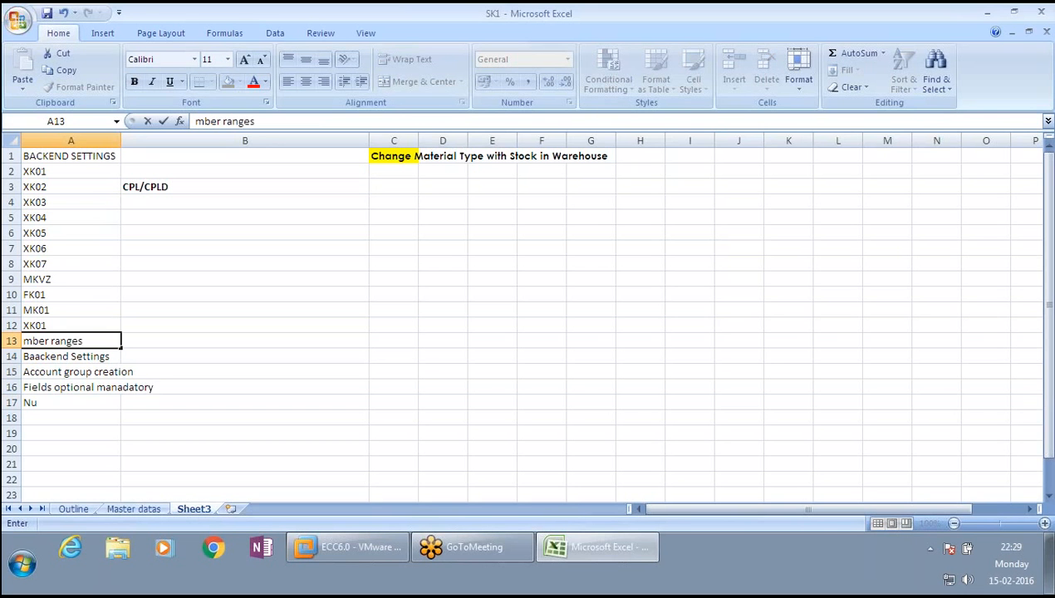
key(Escape)
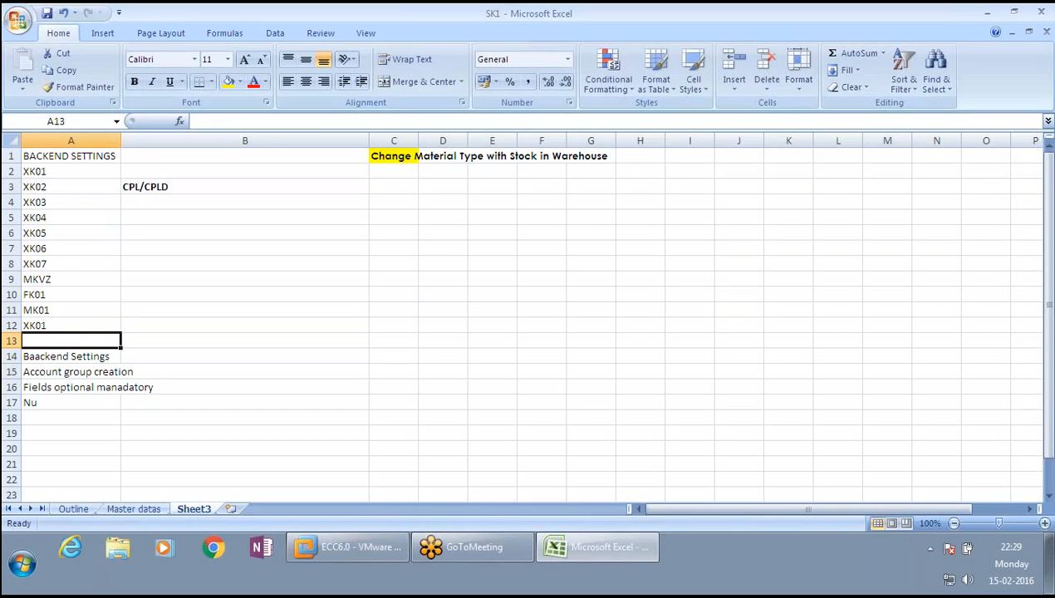
- Complete cell A17 as 'Number Ranges & number assignment'
click(224, 341)
key(Down)
key(Down)
key(Down)
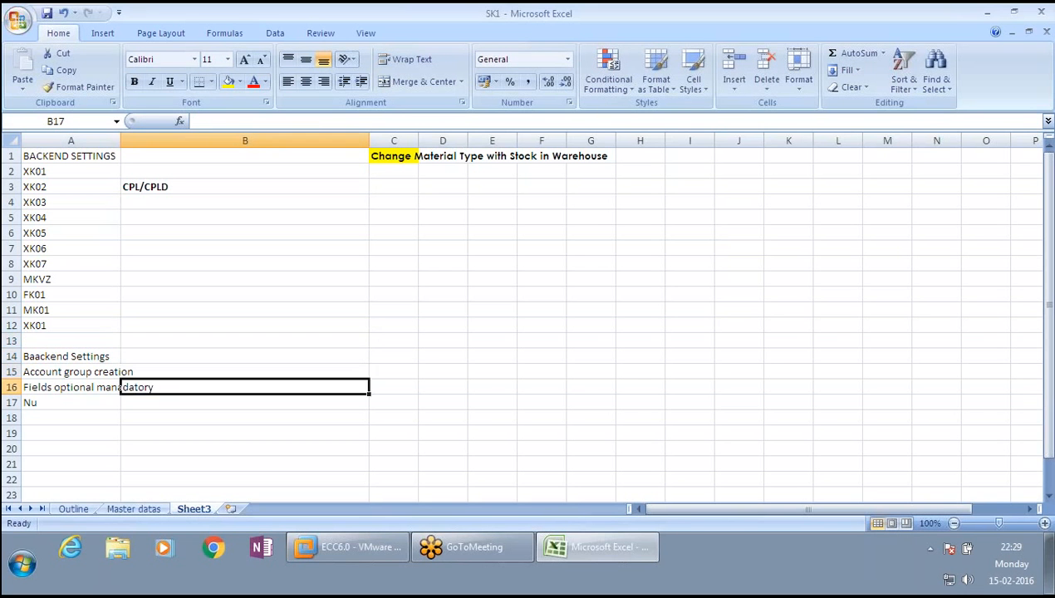
key(Left)
key(Down)
key(F2)
key(F2)
text(m)
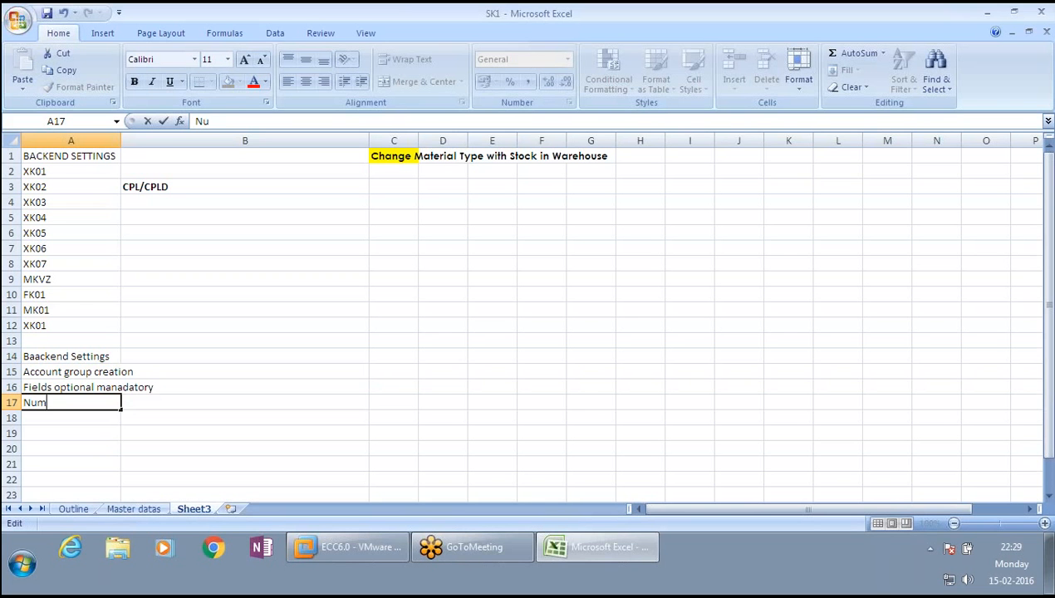
text(ber Ranges & )
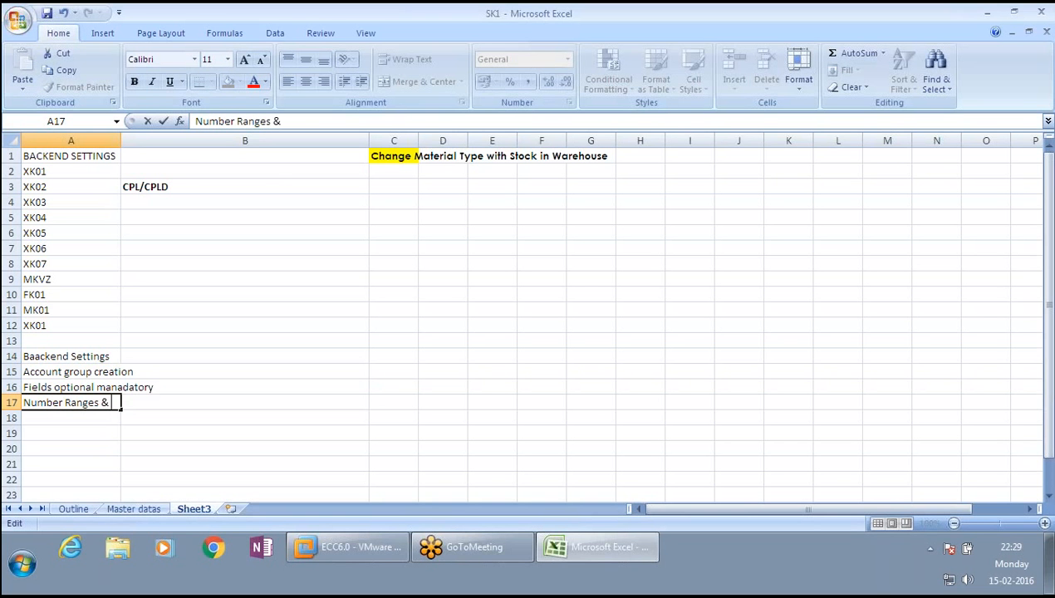
text(number as)
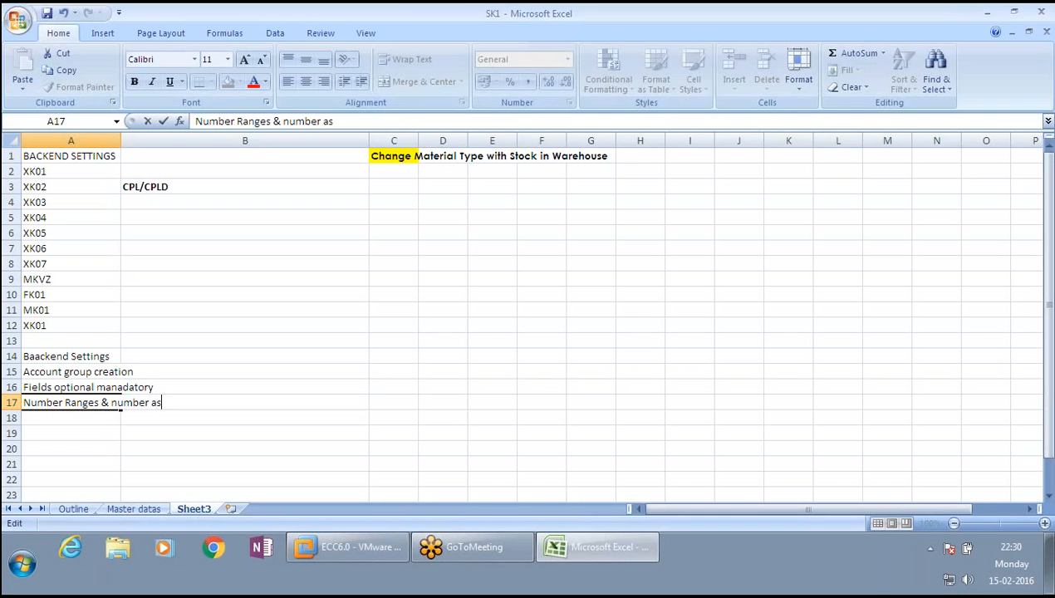
text(signment)
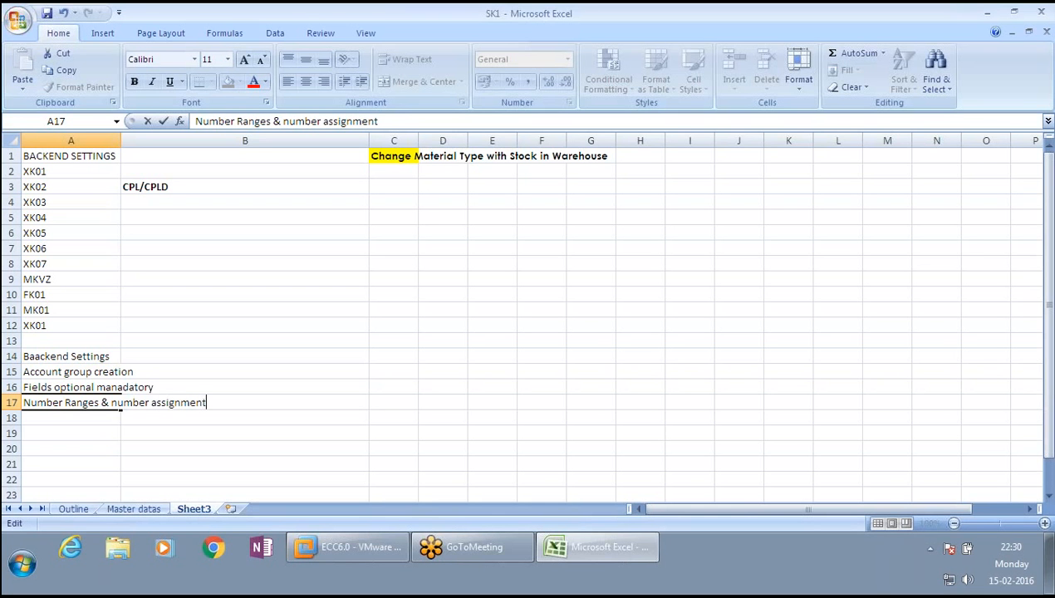
key(Tab)
- Enter 'Vendor sub range' in cell A18
click(115, 402)
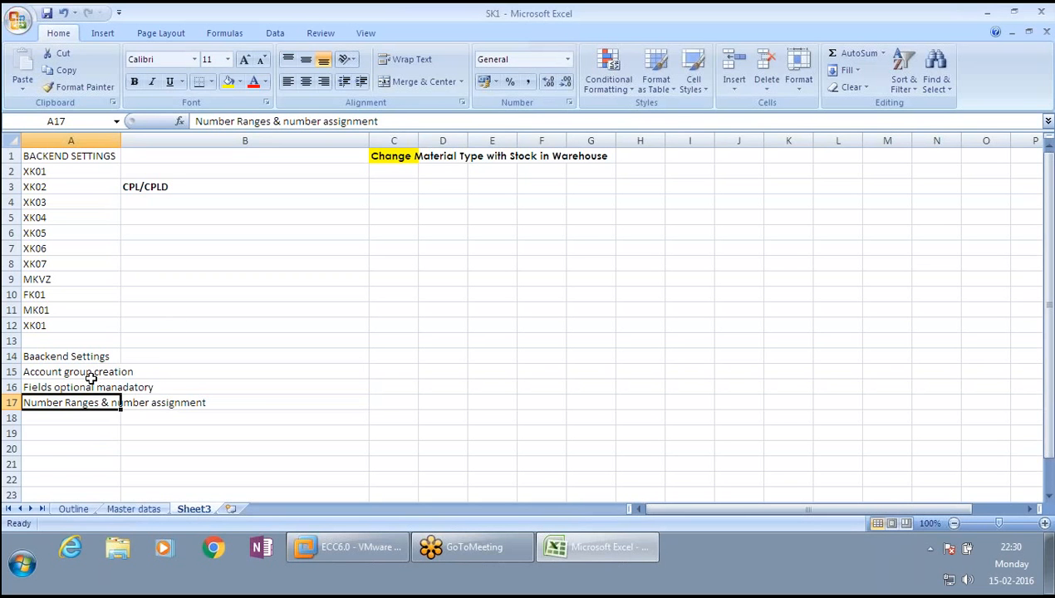
click(73, 415)
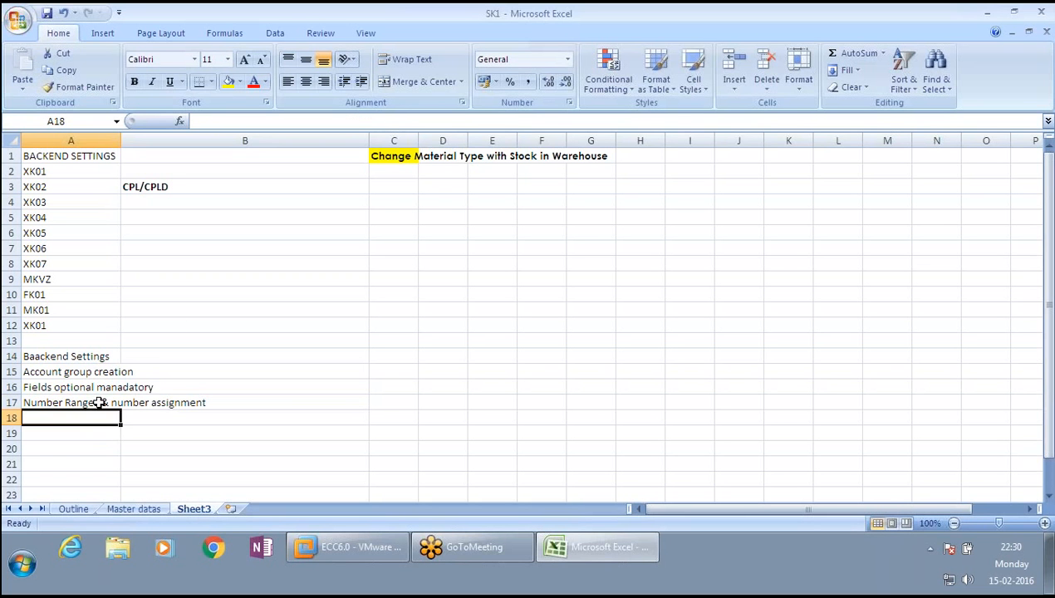
text(Vendor)
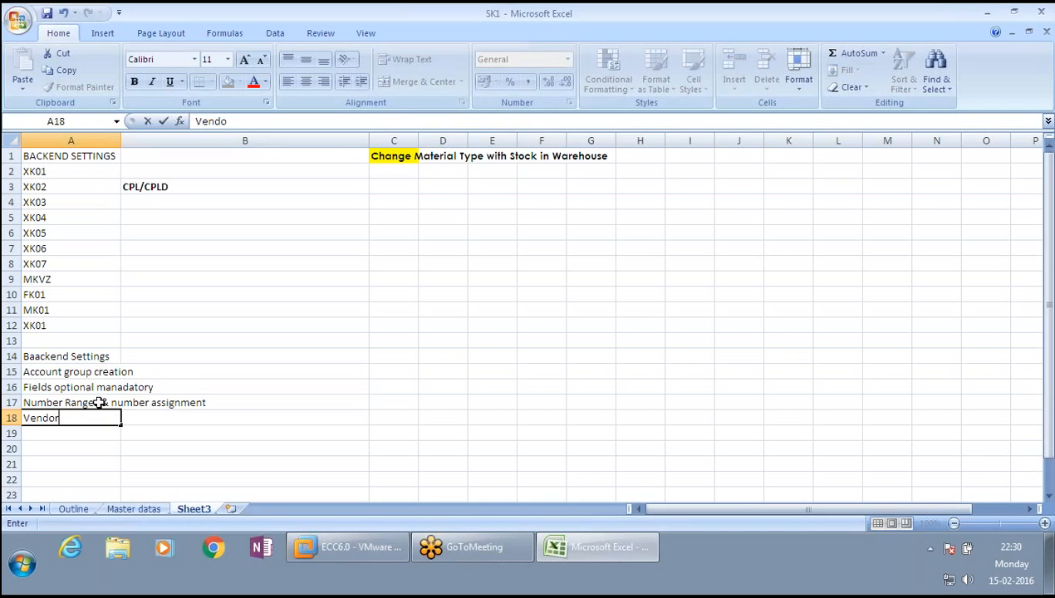
text( sub rang)
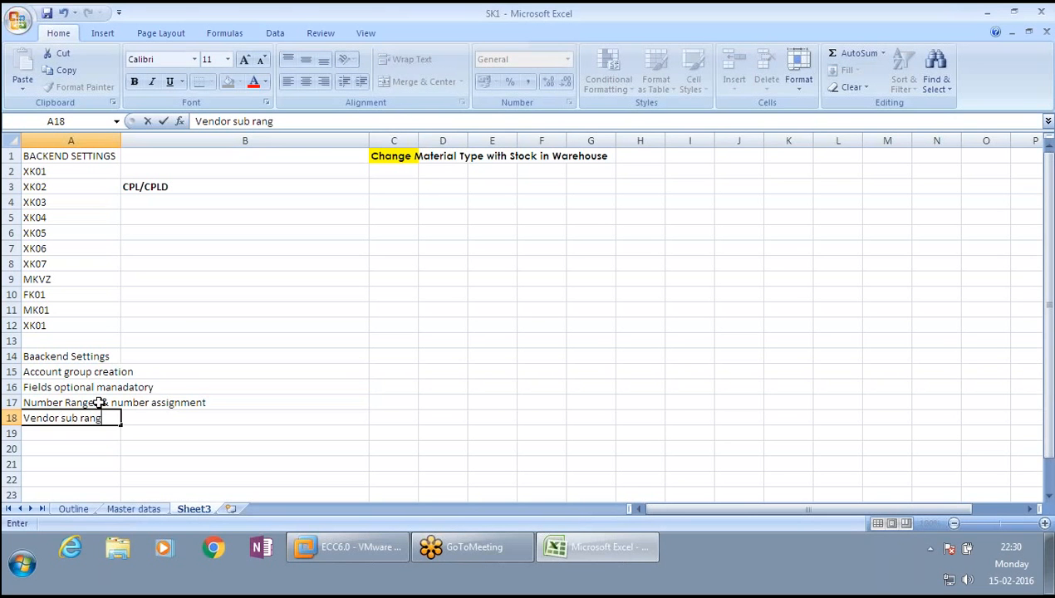
text(e)
key(Return)
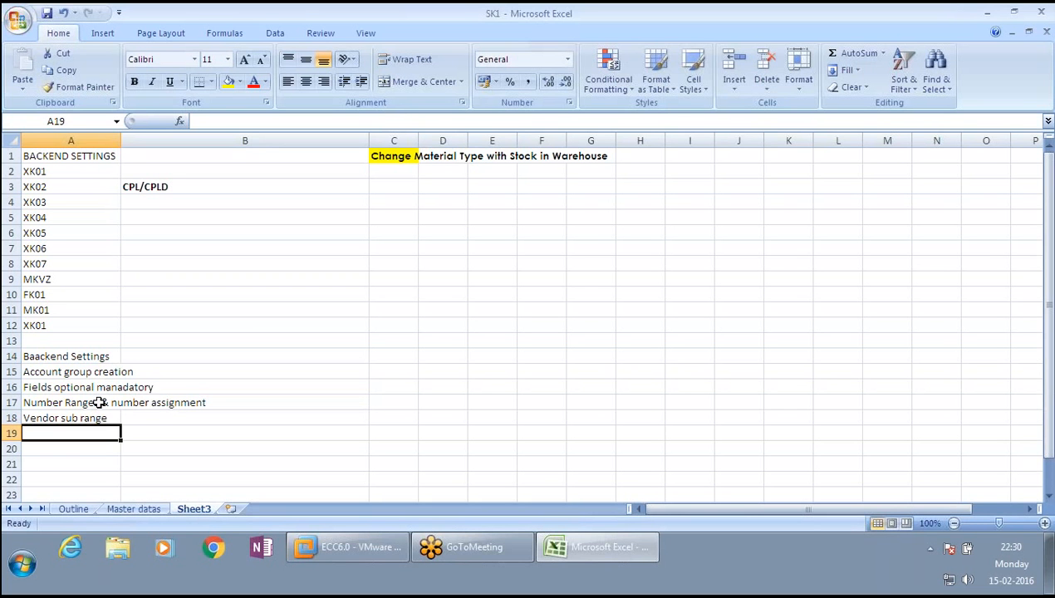
- Enter 'CPL/CPLD' in cell A19
text(C)
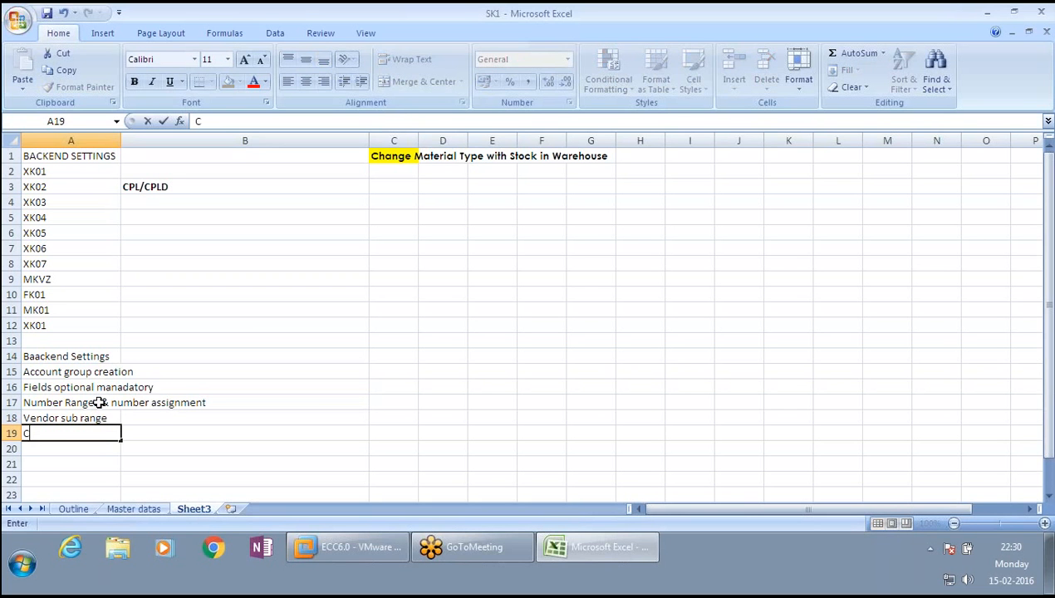
text(PL/CPLD)
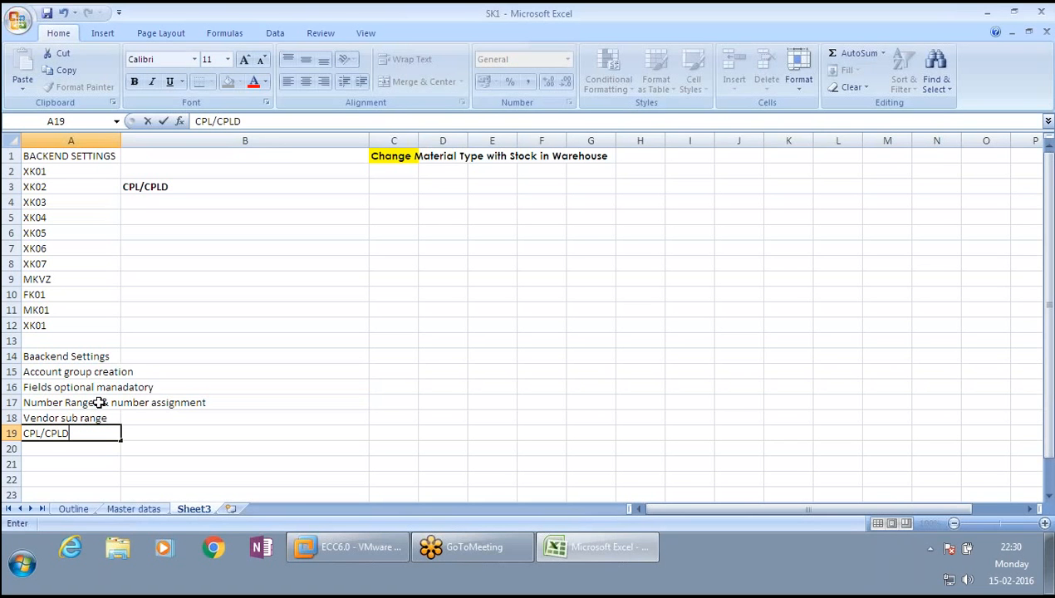
key(ctrl+Return)
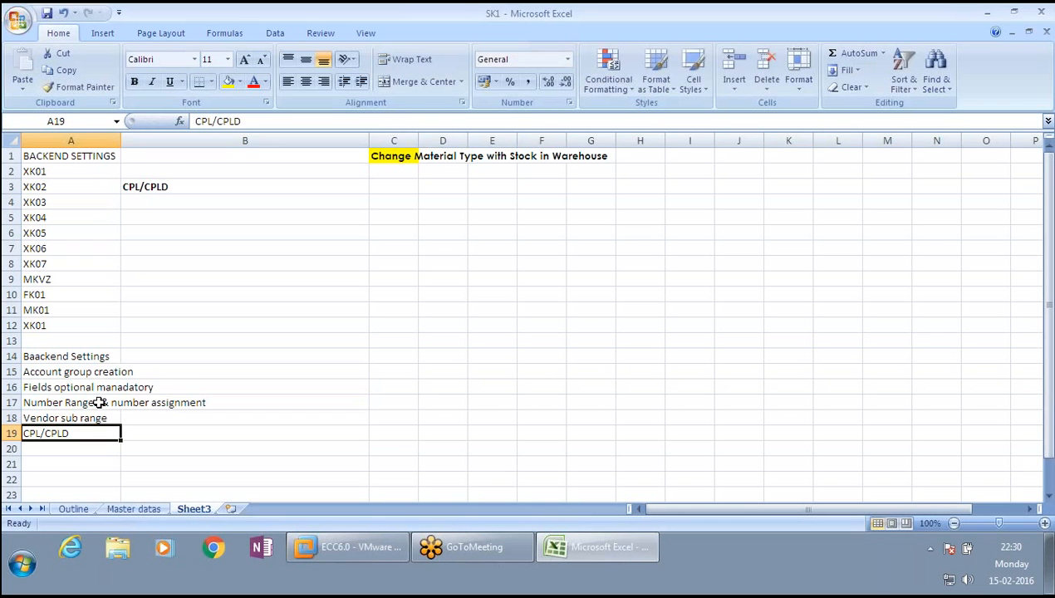
- Edit cell A19 so its first code reads 'CPD'
key(F2)
key(Left)
key(Left)
key(Left)
key(Left)
key(Left)
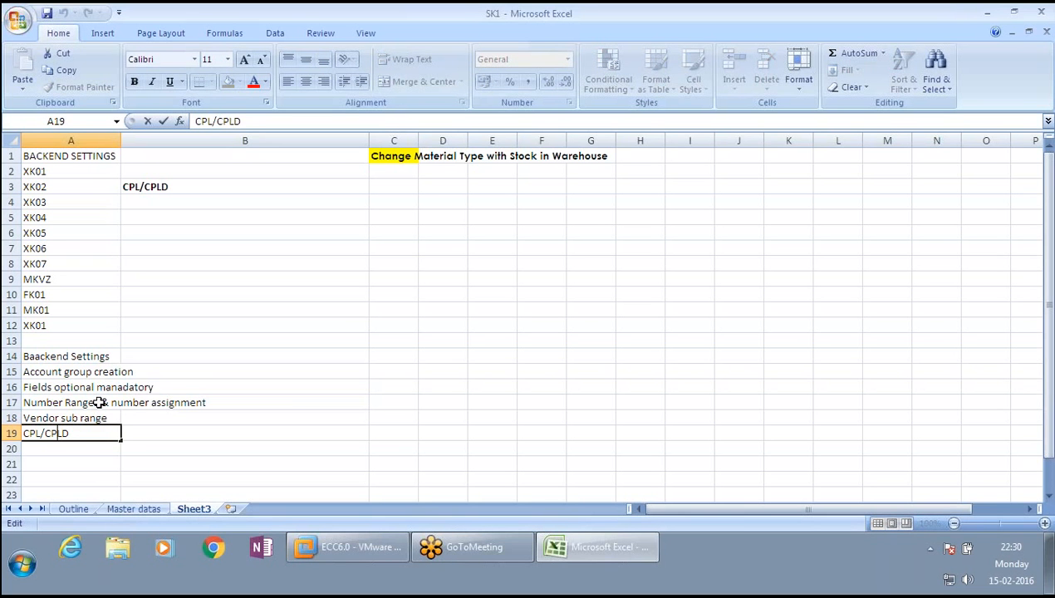
key(BackSpace)
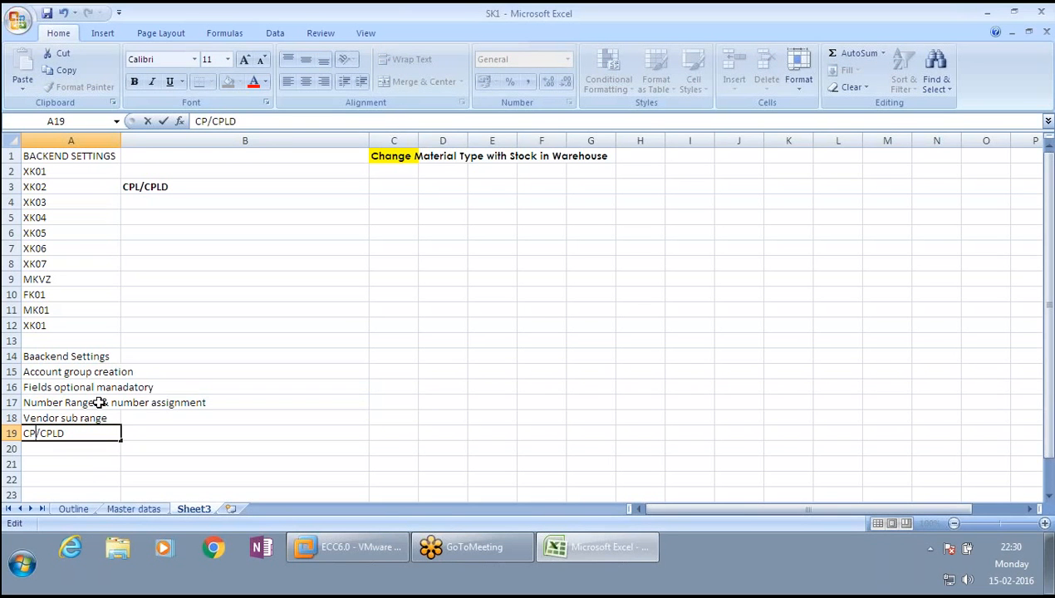
text(d)
key(BackSpace)
text(D)
key(Tab)
key(shift+Tab)
- Edit cell A19 again so its second code reads 'CPDL', giving 'CPD/CPDL'
key(F2)
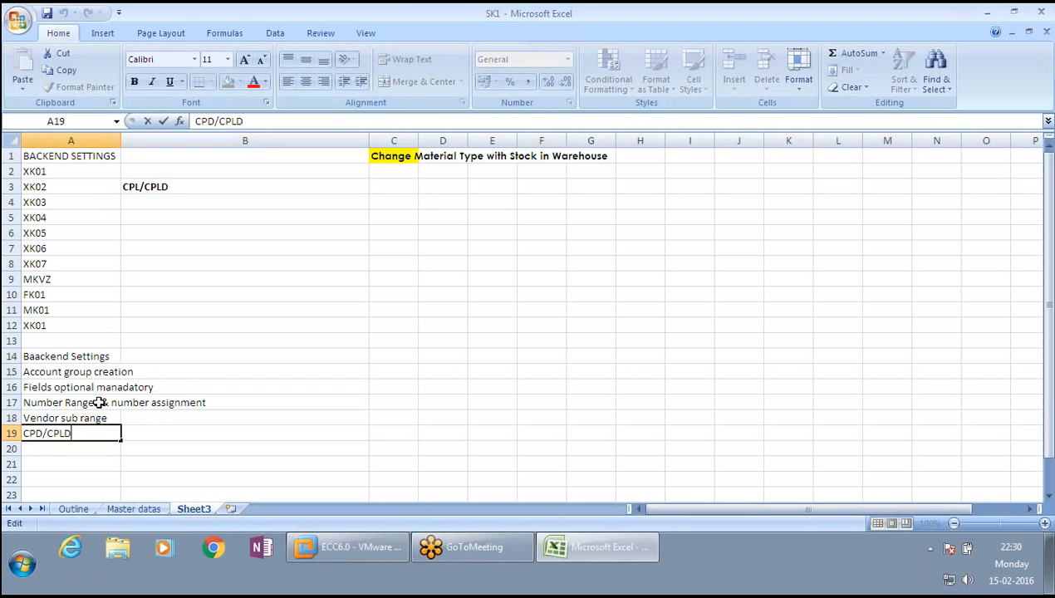
key(BackSpace)
key(BackSpace)
text(DL)
key(Return)
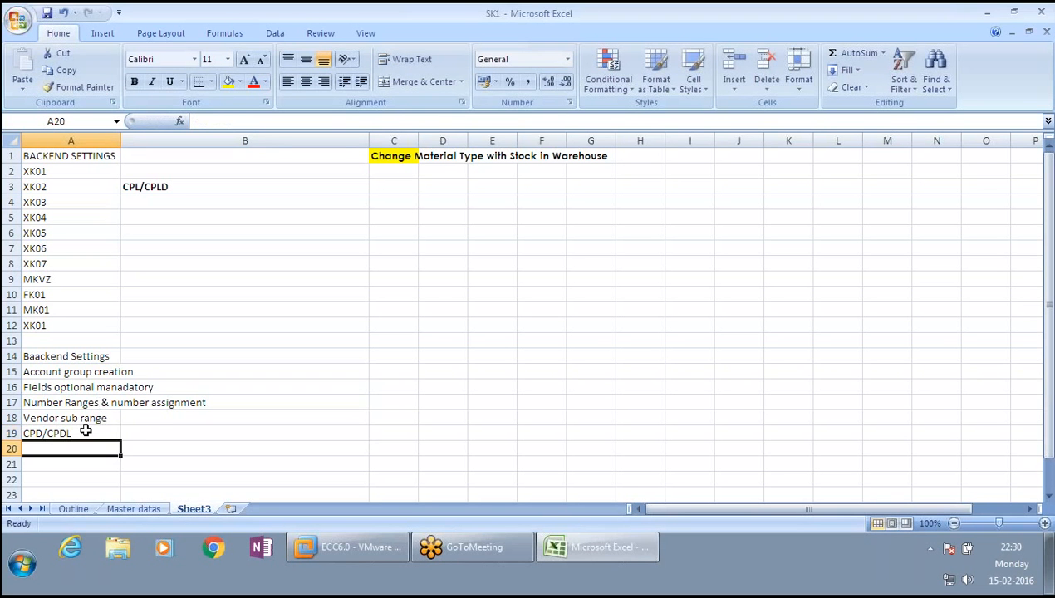
- Switch to the SAP session and examine the number ranges assigned to account groups CPD and CPDL
click(315, 548)
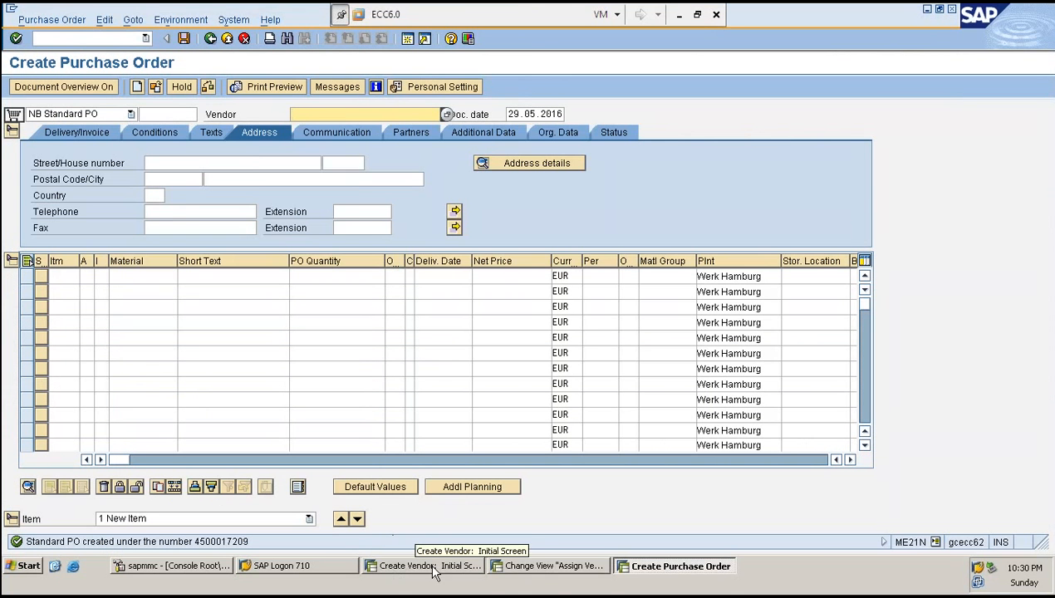
click(552, 568)
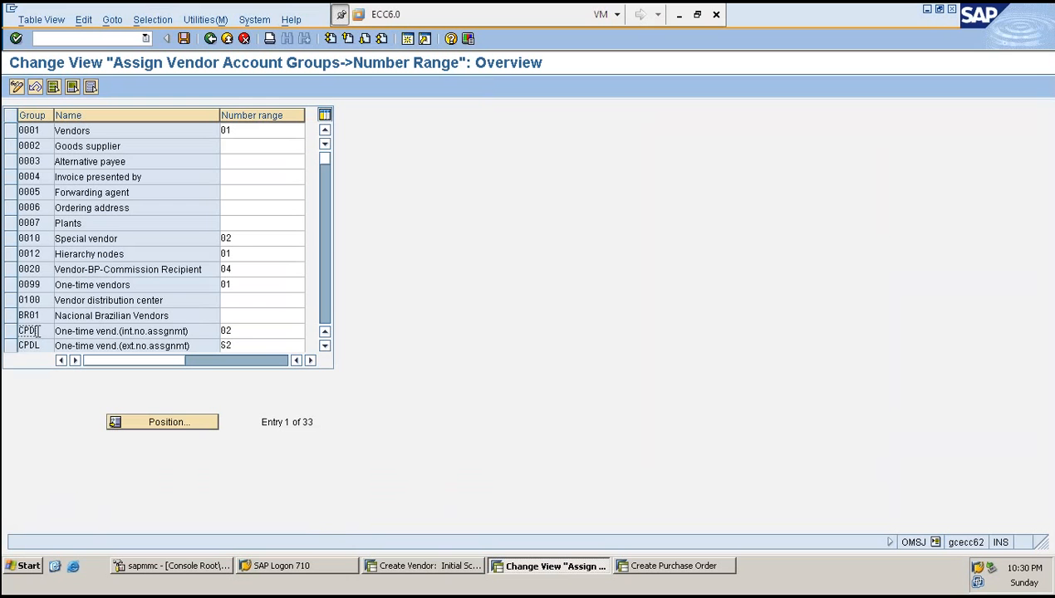
click(10, 333)
click(10, 346)
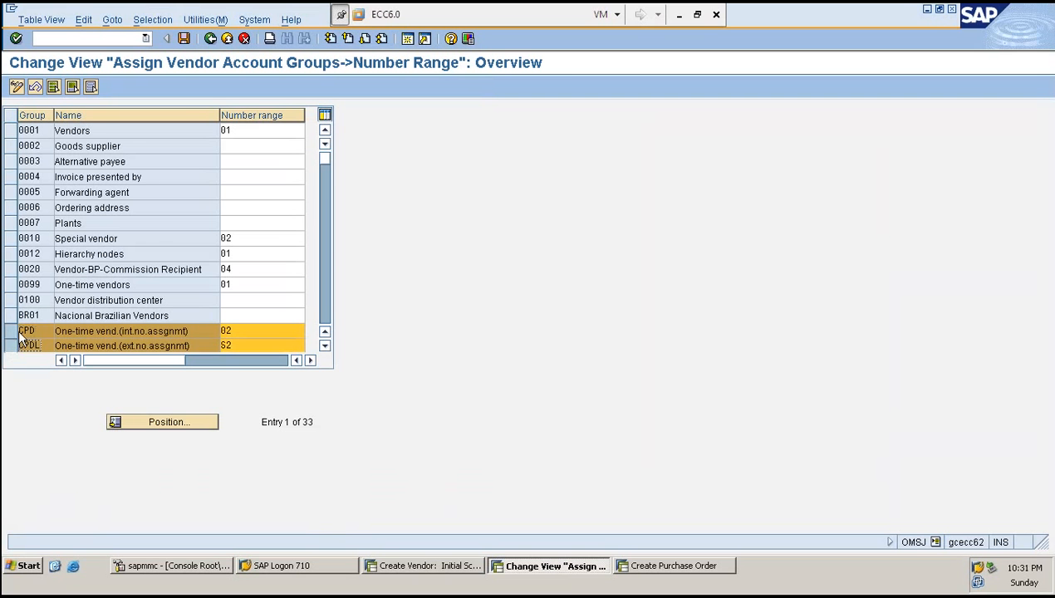
scroll(20, 328, down, 1)
click(11, 288)
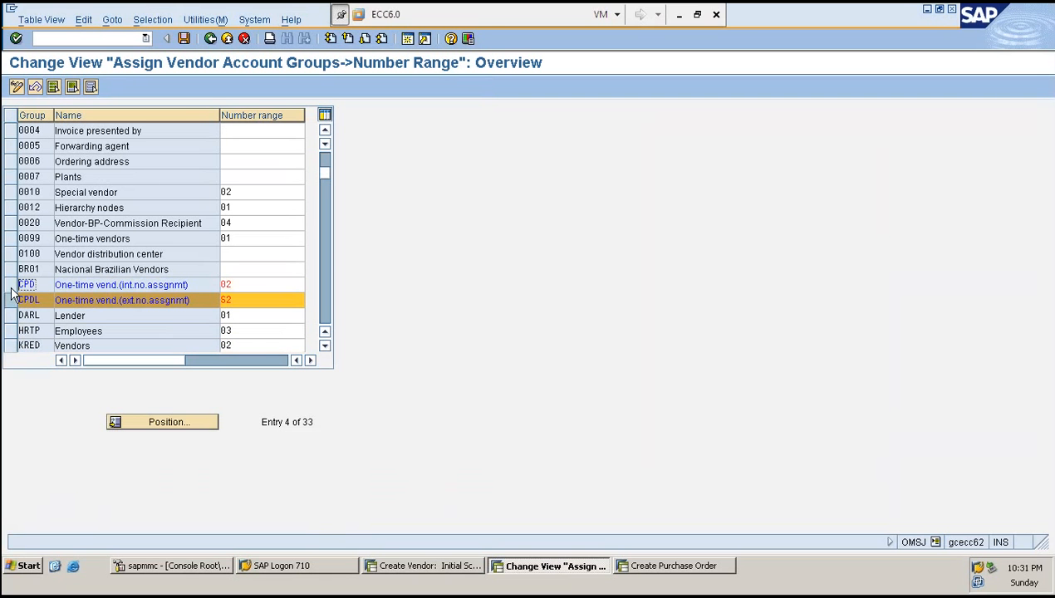
click(10, 303)
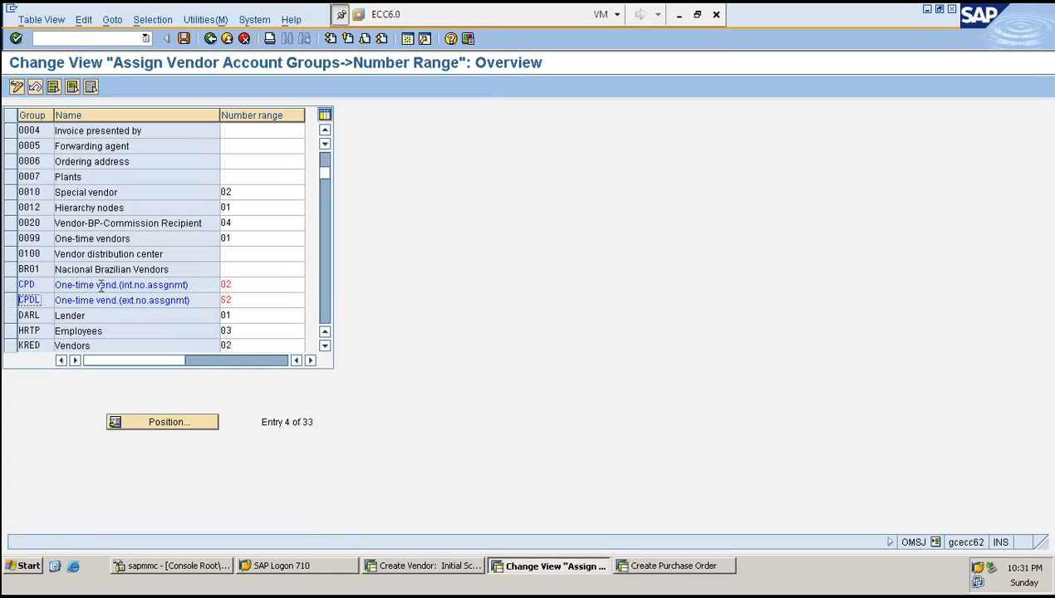
click(270, 288)
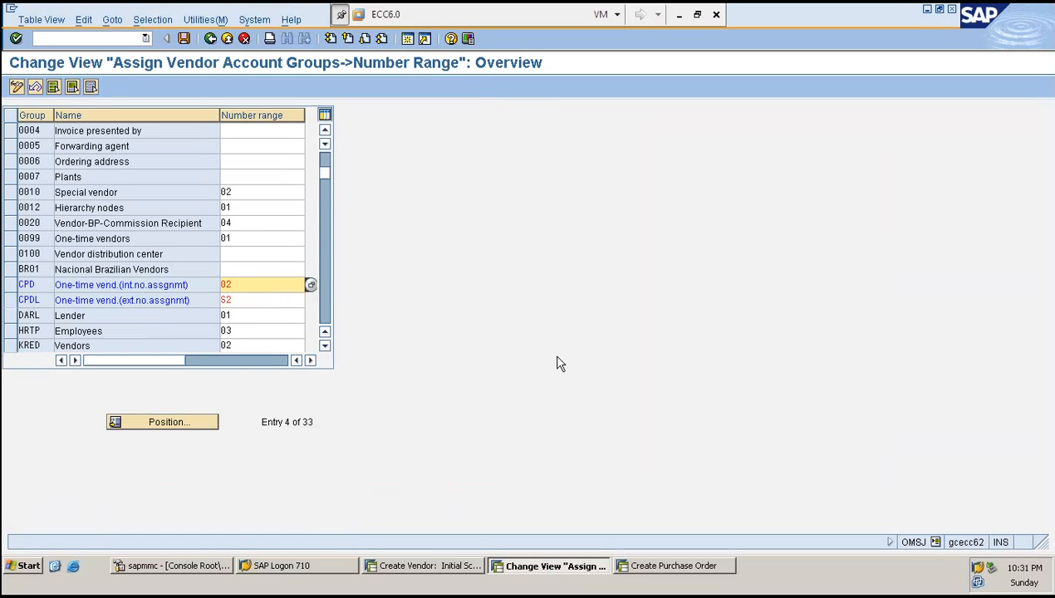
click(15, 284)
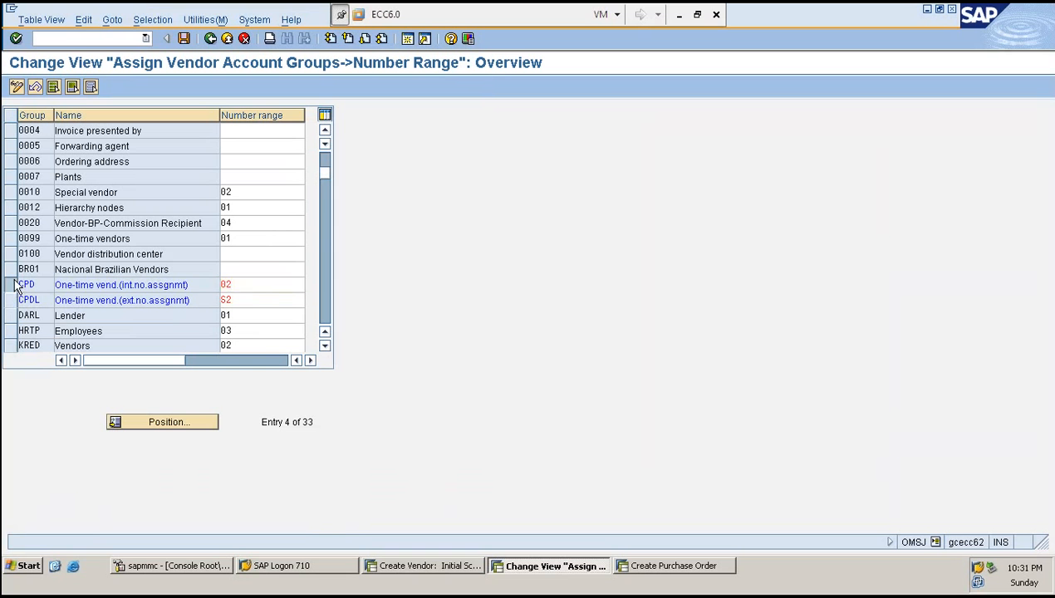
double_click(109, 284)
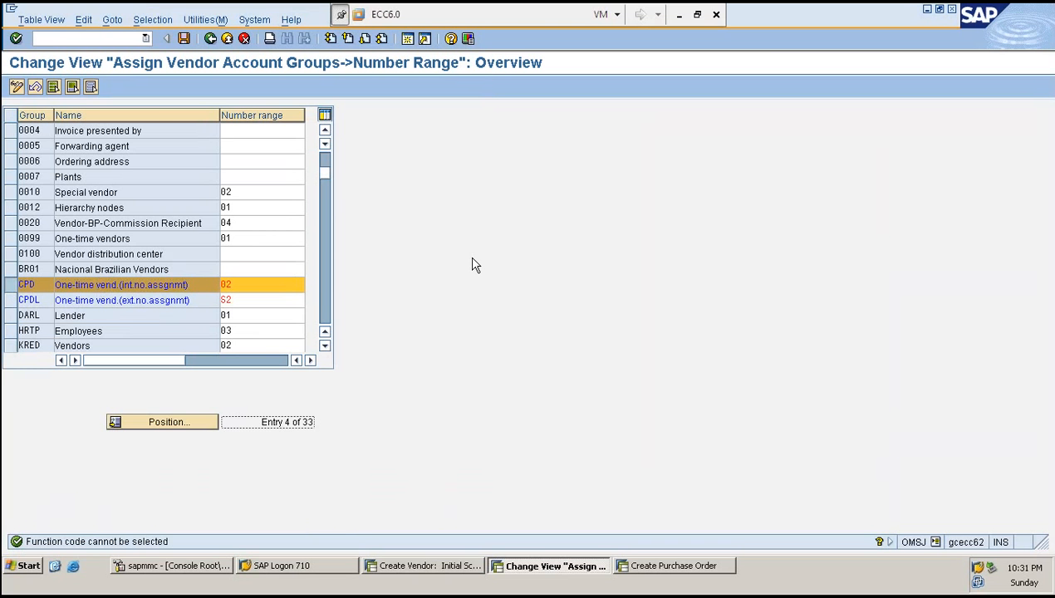
- Open Define Account Groups and Field Selection (Vendor) and copy account group CPD as new group ZCPD
key(F3)
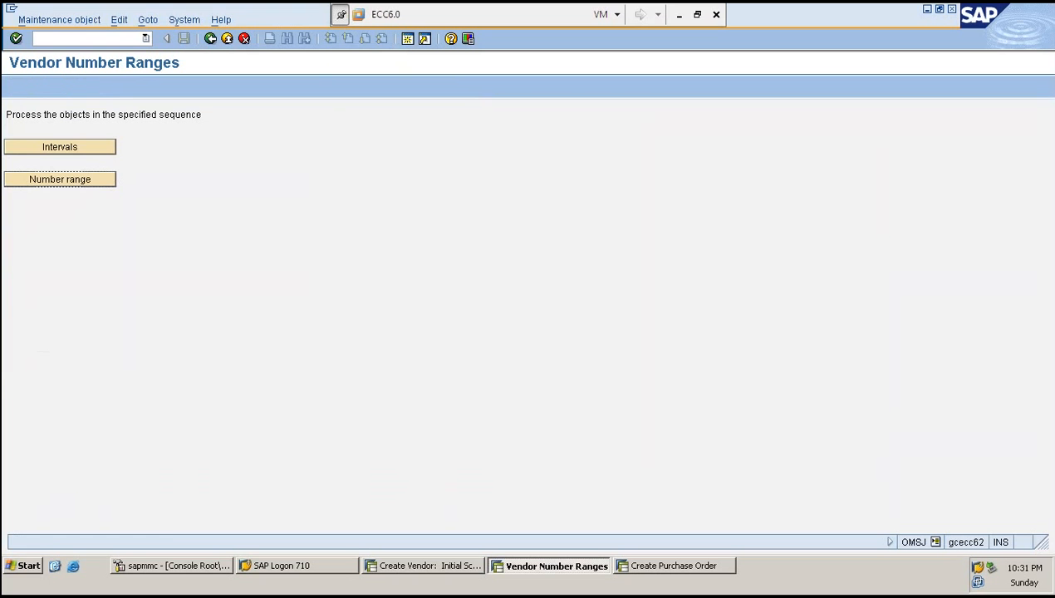
key(F3)
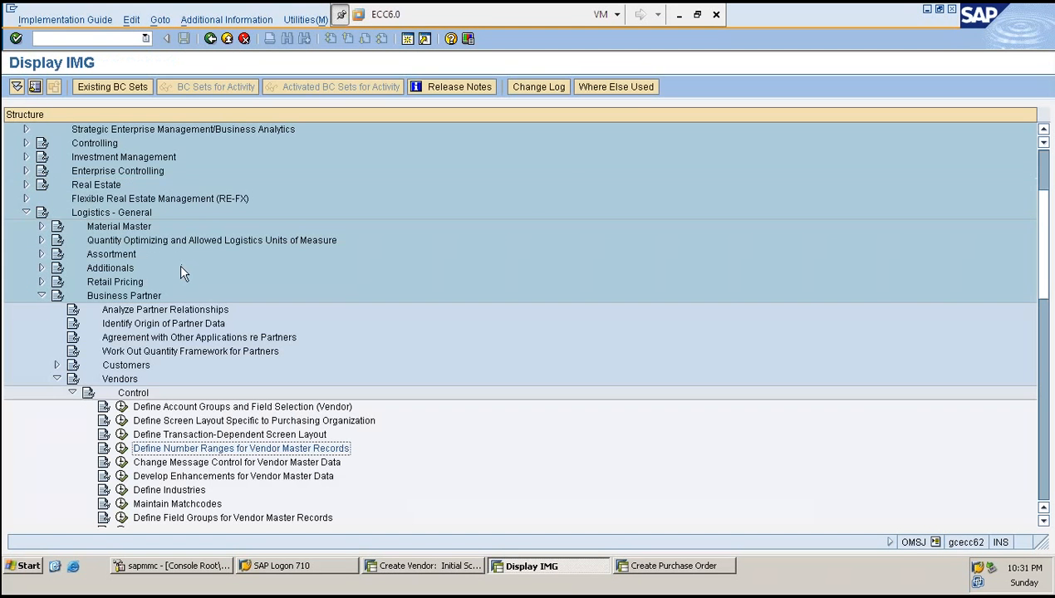
click(122, 407)
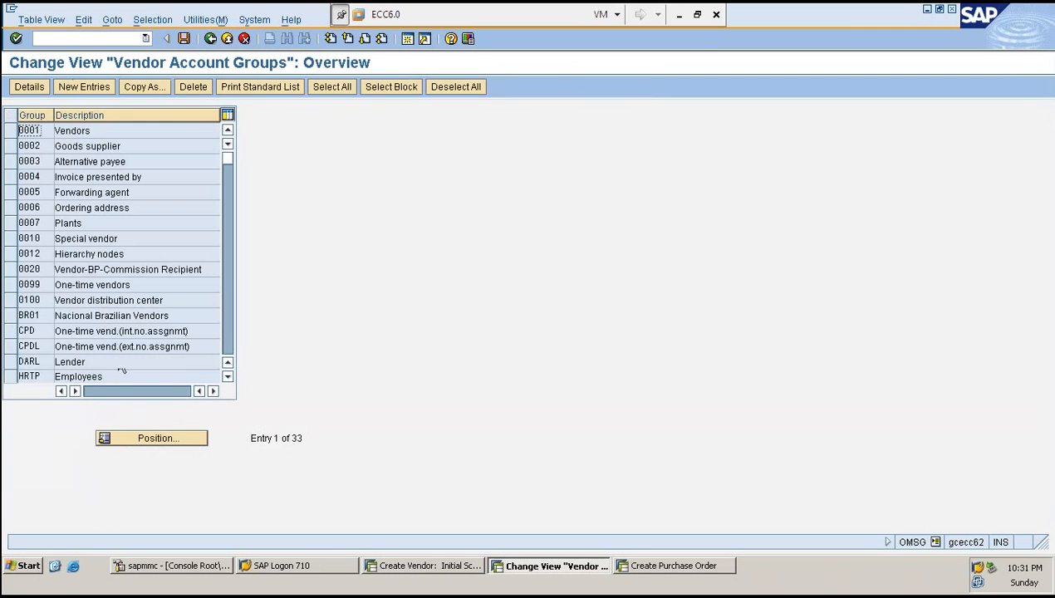
click(10, 330)
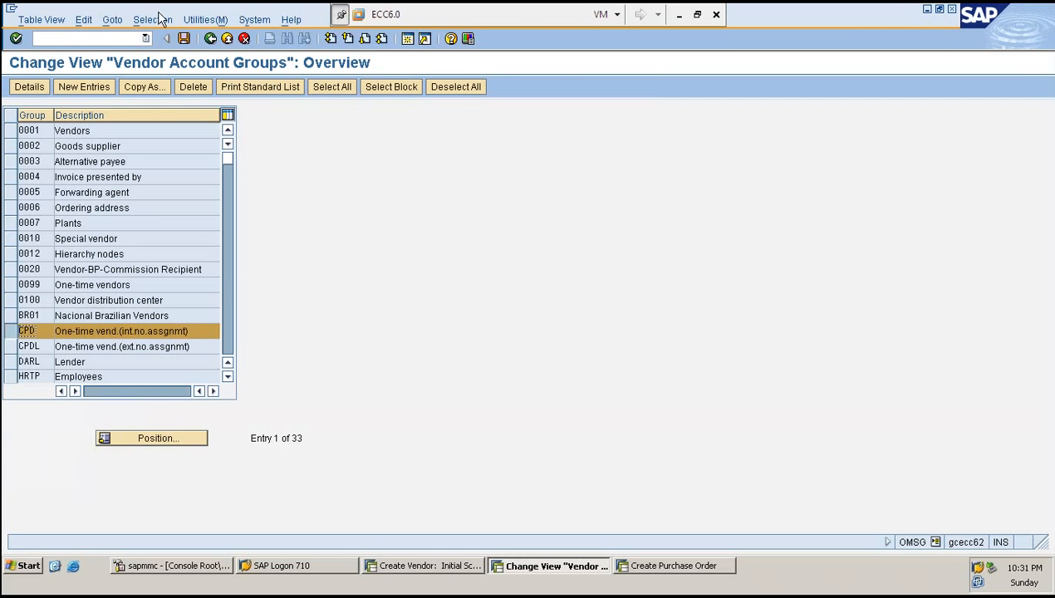
click(143, 88)
text(ZCPD)
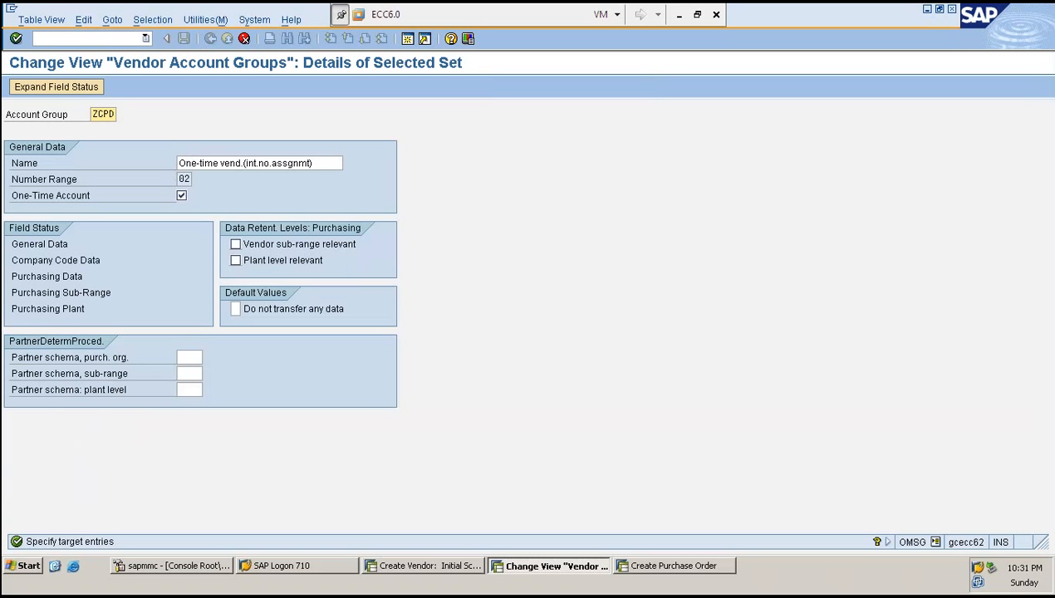
drag(9, 195, 209, 216)
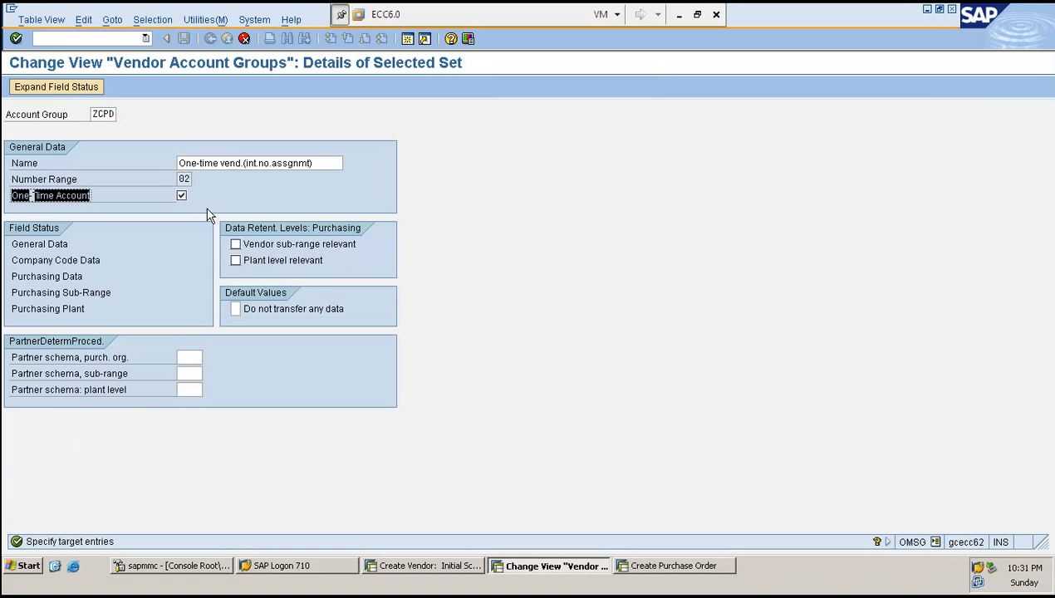
click(207, 210)
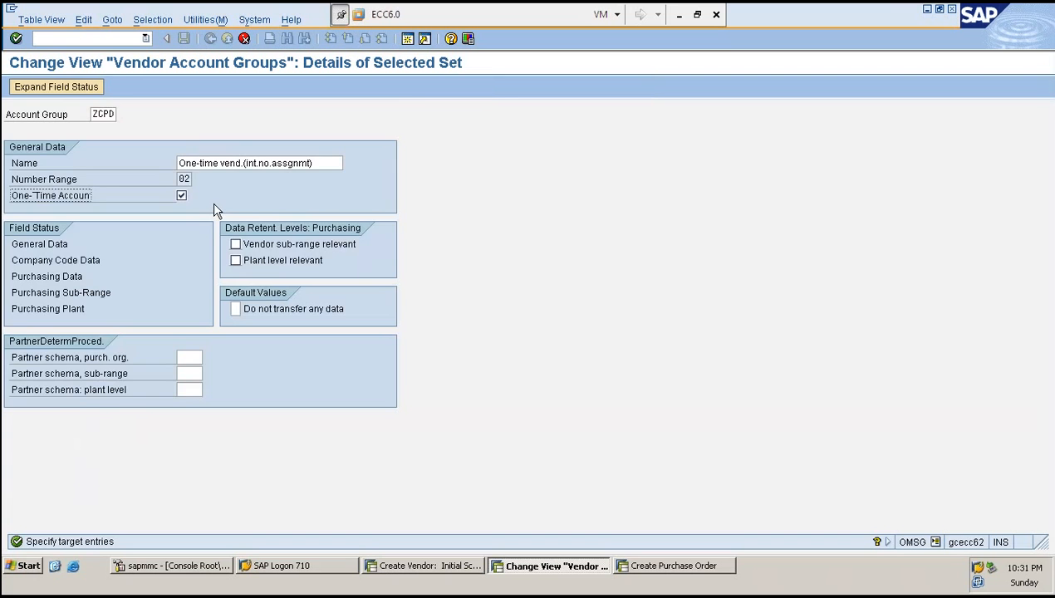
key(Return)
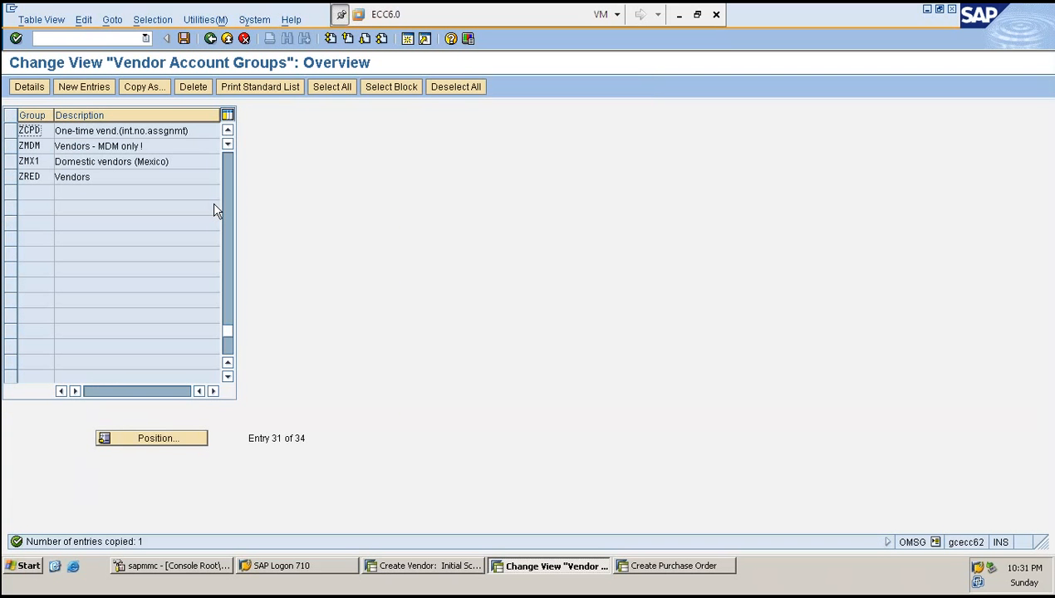
- Open account group ZRED's details to review its one-time account setting, then return to the list
click(33, 177)
double_click(36, 180)
double_click(32, 196)
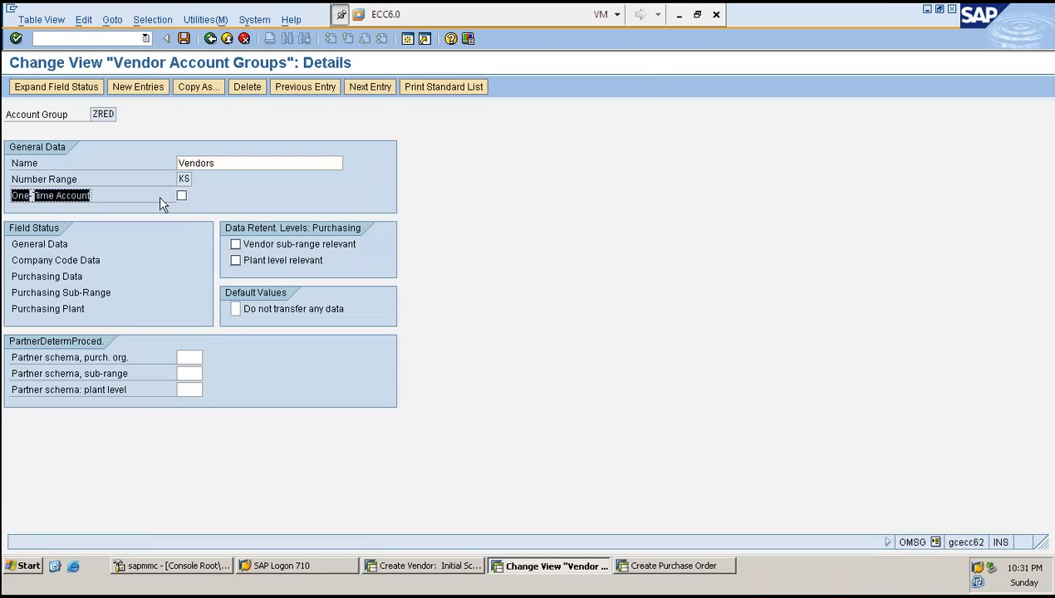
click(181, 197)
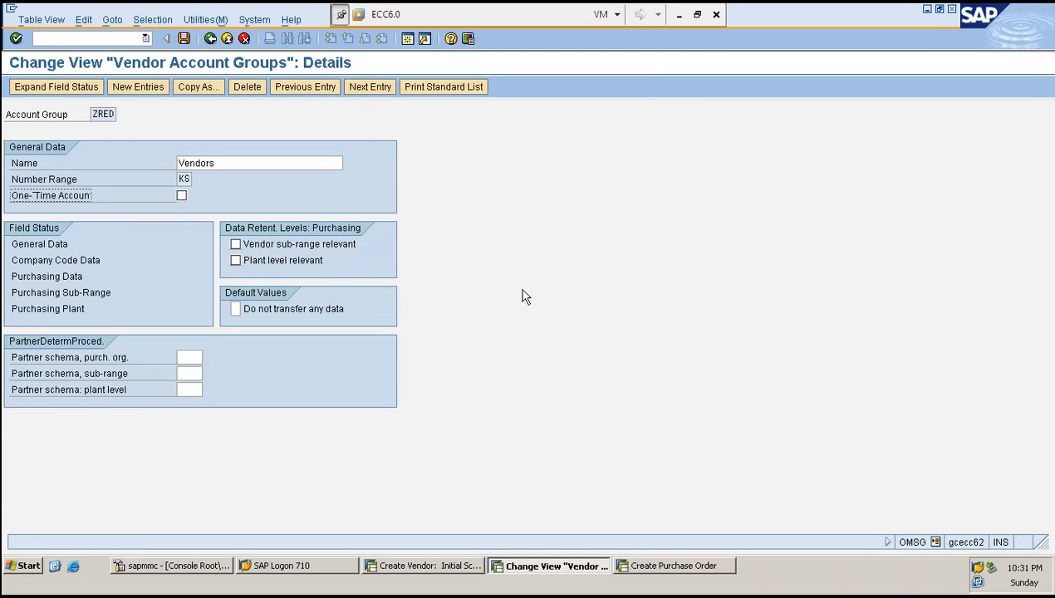
key(F3)
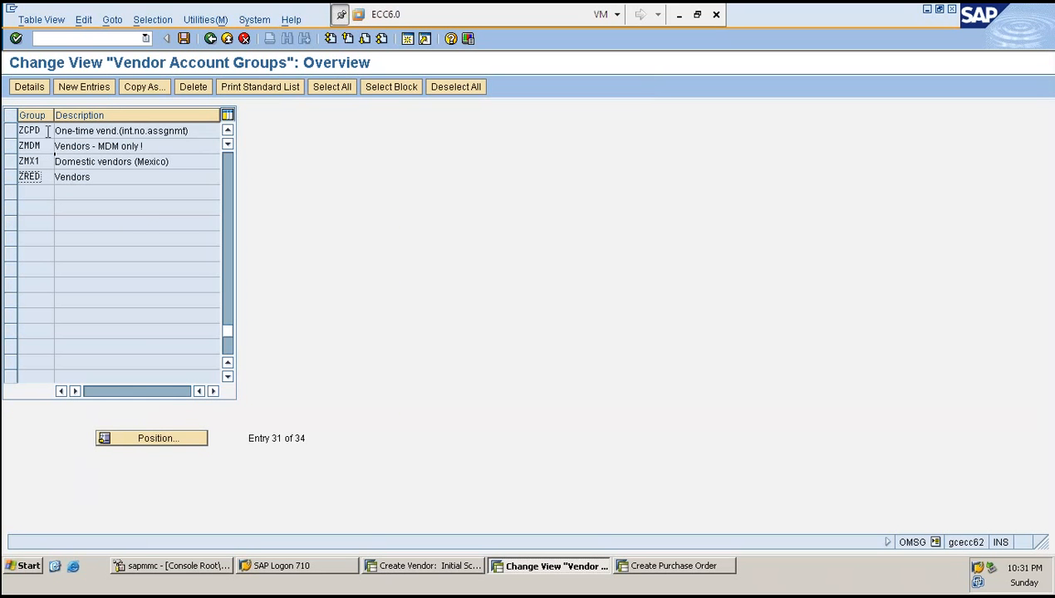
- Open the new account group ZCPD's details and save it
click(10, 132)
double_click(30, 131)
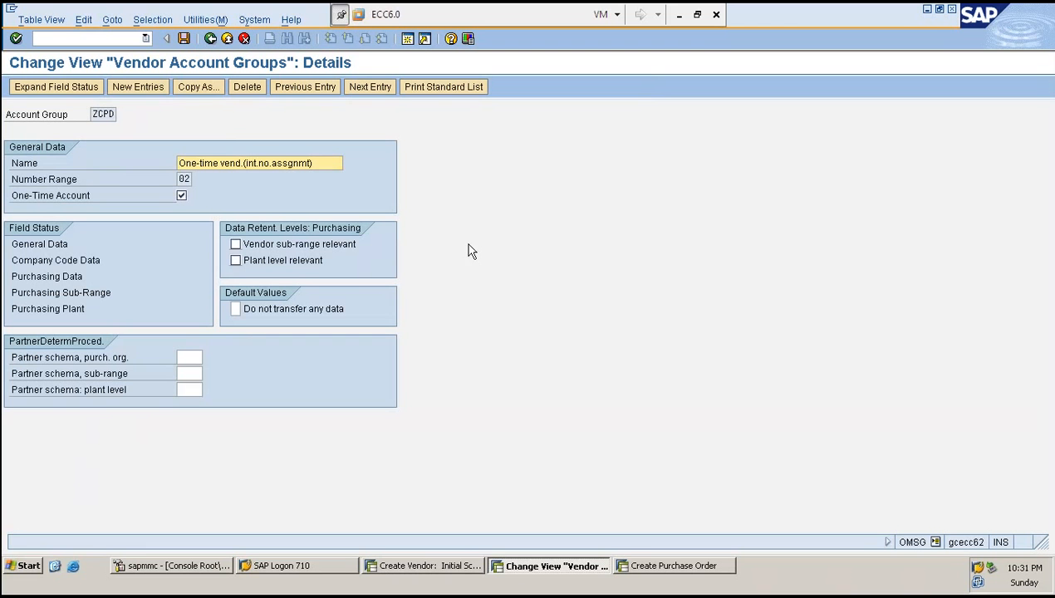
key(ctrl+s)
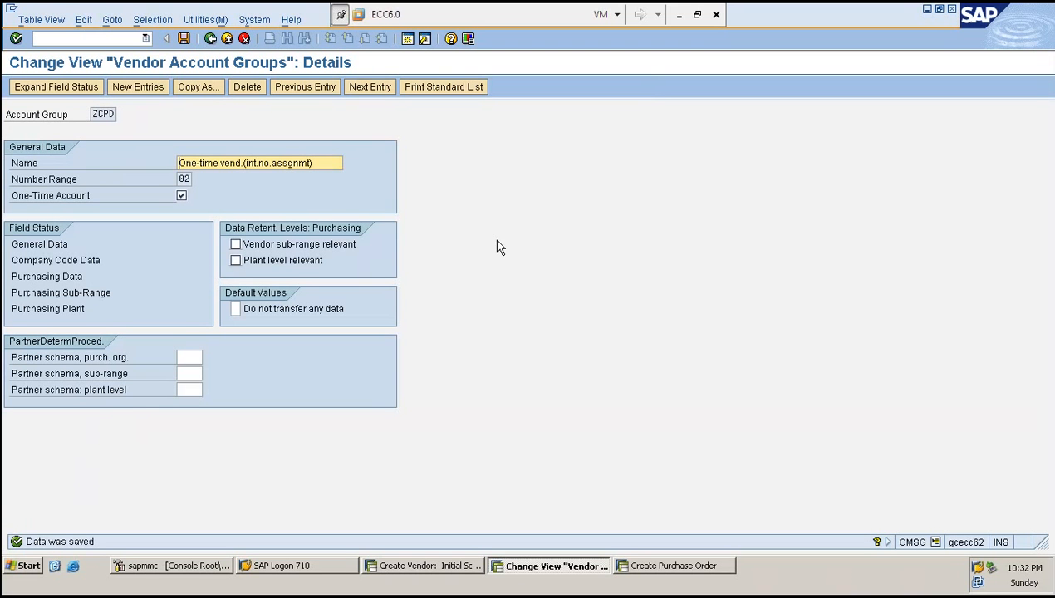
- Review ZCPD's account group code and name, then return to the account group list
drag(91, 114, 136, 118)
click(135, 118)
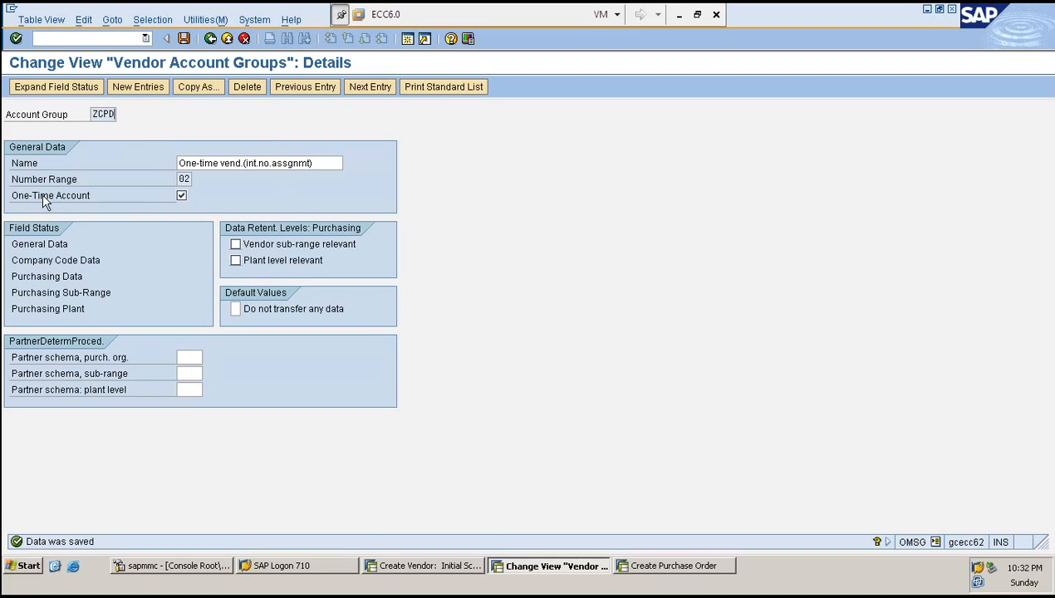
drag(330, 164, 177, 155)
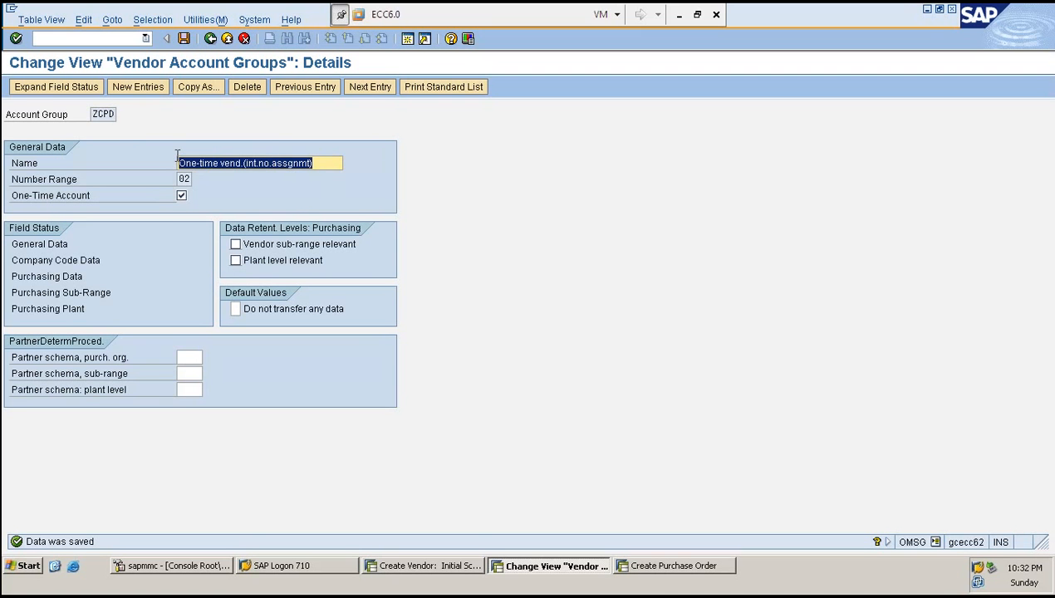
click(178, 157)
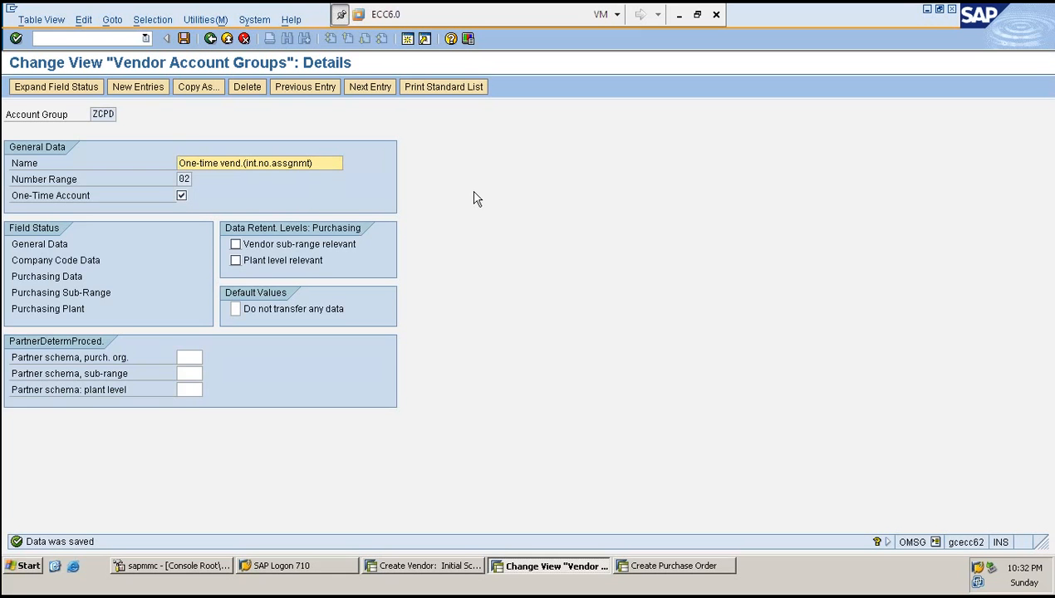
key(F3)
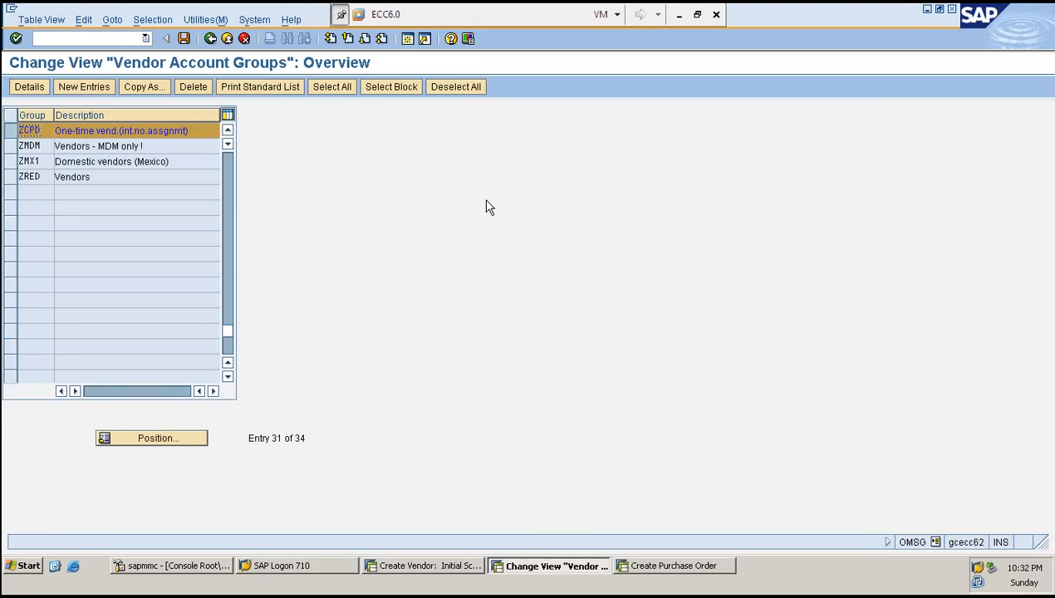
scroll(436, 212, up, 5)
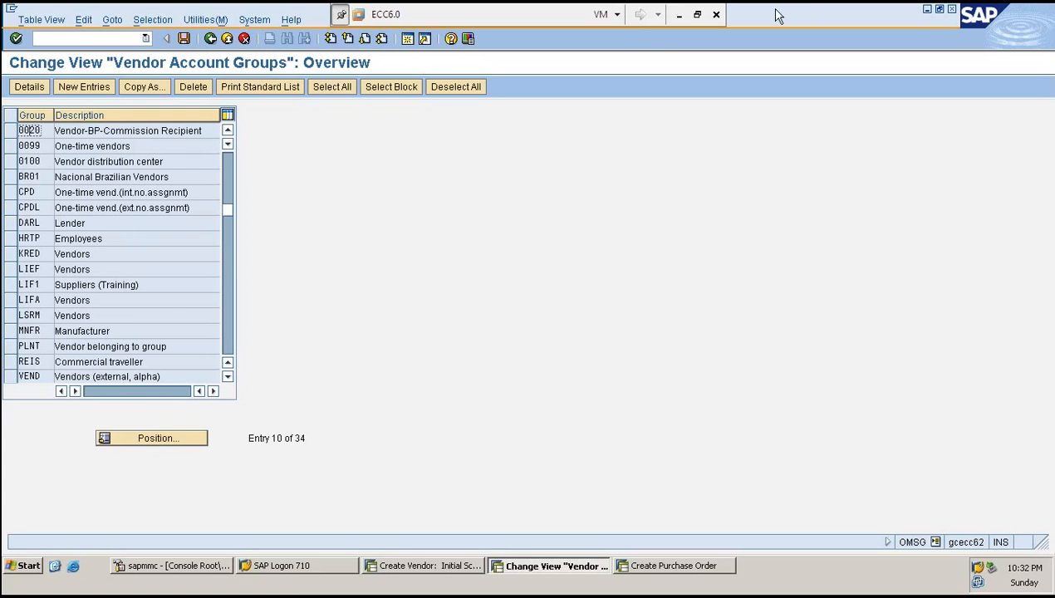
- Check the CPD/CPDL note in the Excel sheet, then select account group CPDL in the SAP account group list
click(680, 15)
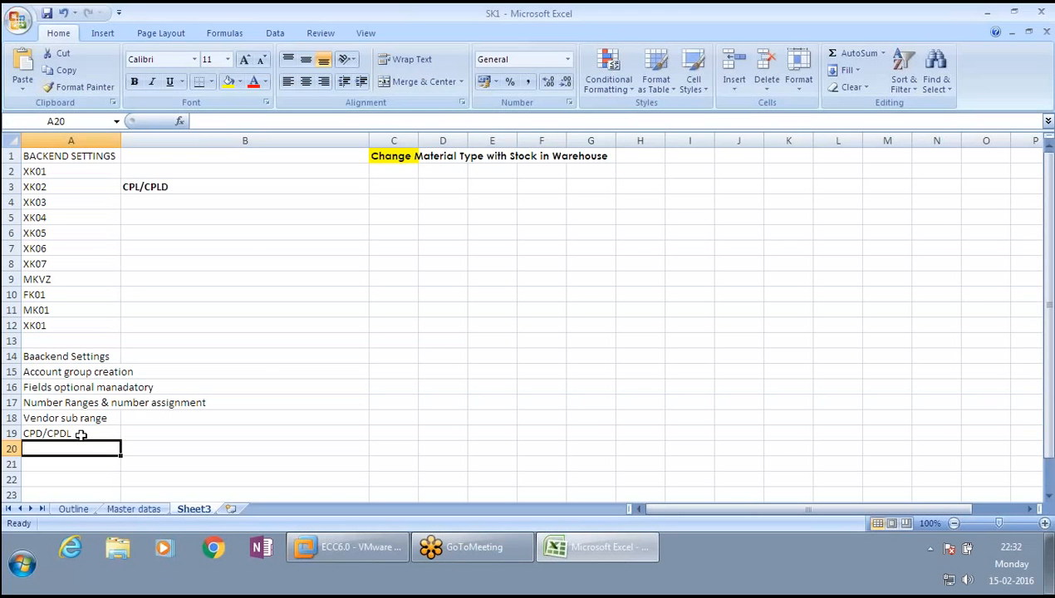
click(84, 433)
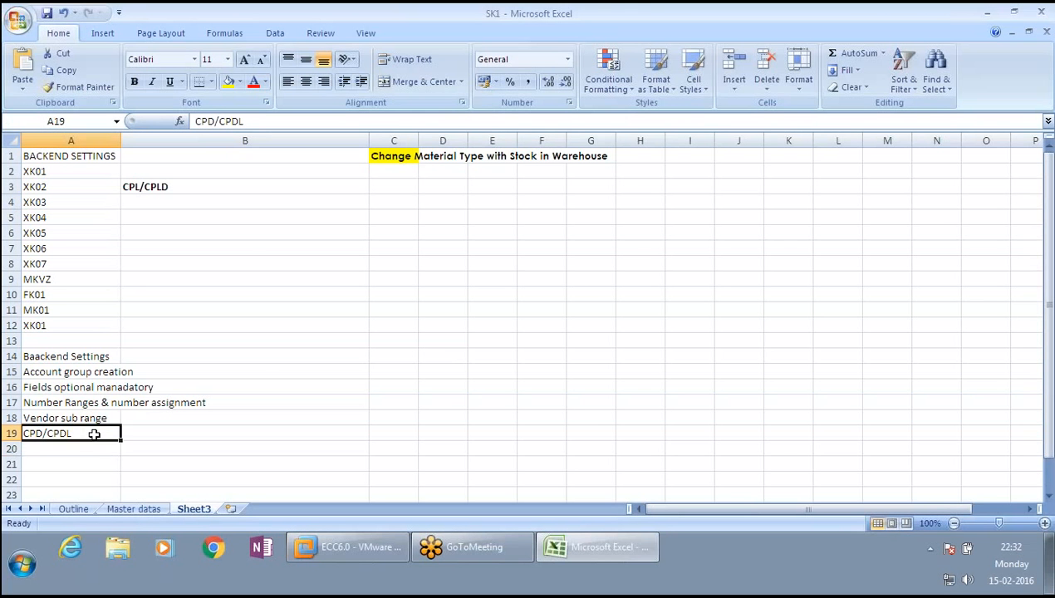
click(362, 551)
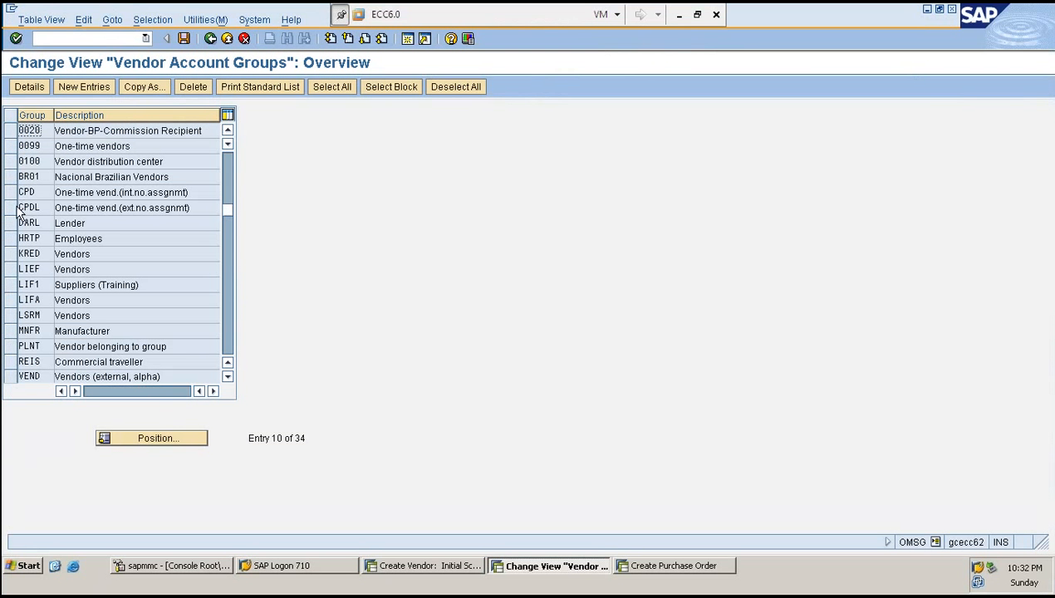
click(12, 208)
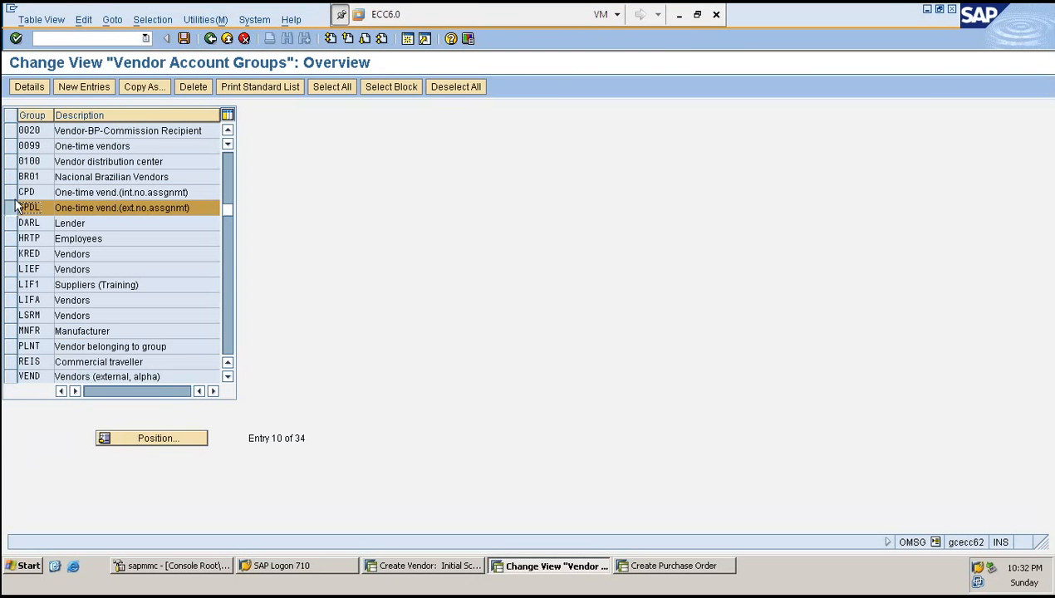
click(13, 213)
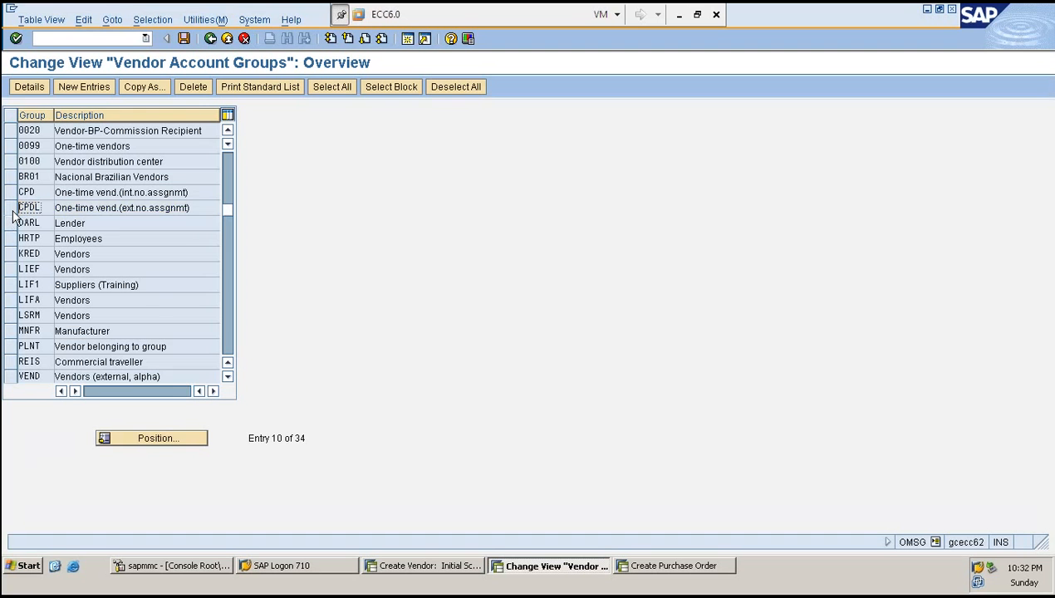
click(12, 208)
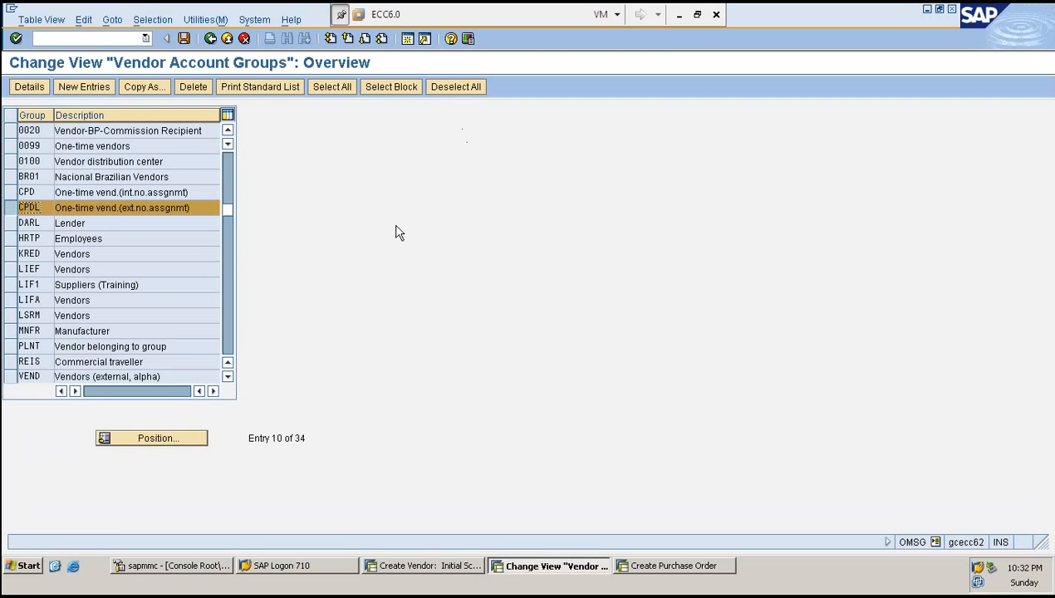
- Open the account group to number range assignment and select number range S2 for account group CPDL
key(F3)
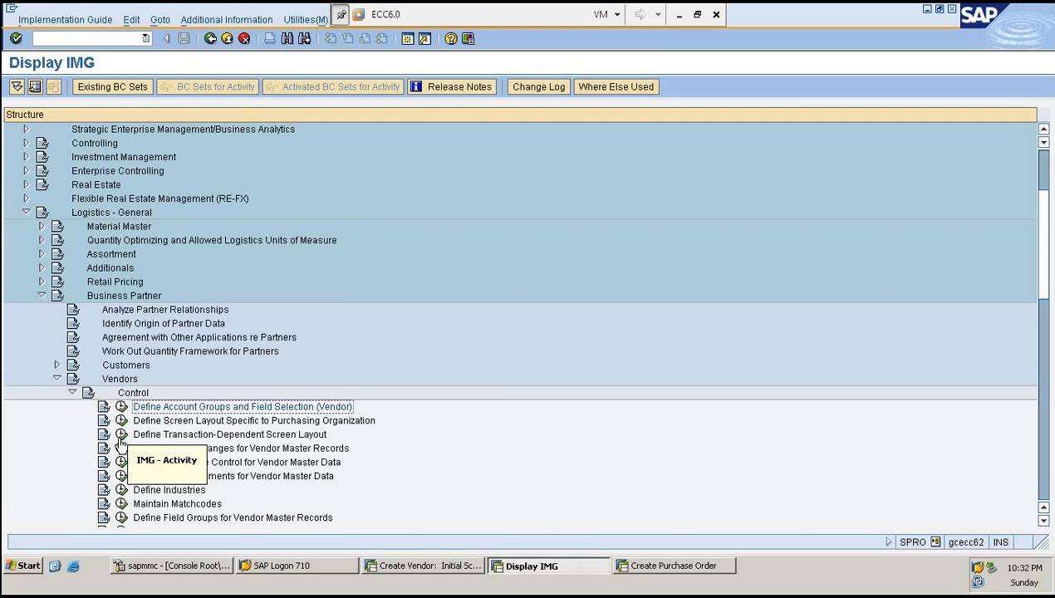
click(121, 449)
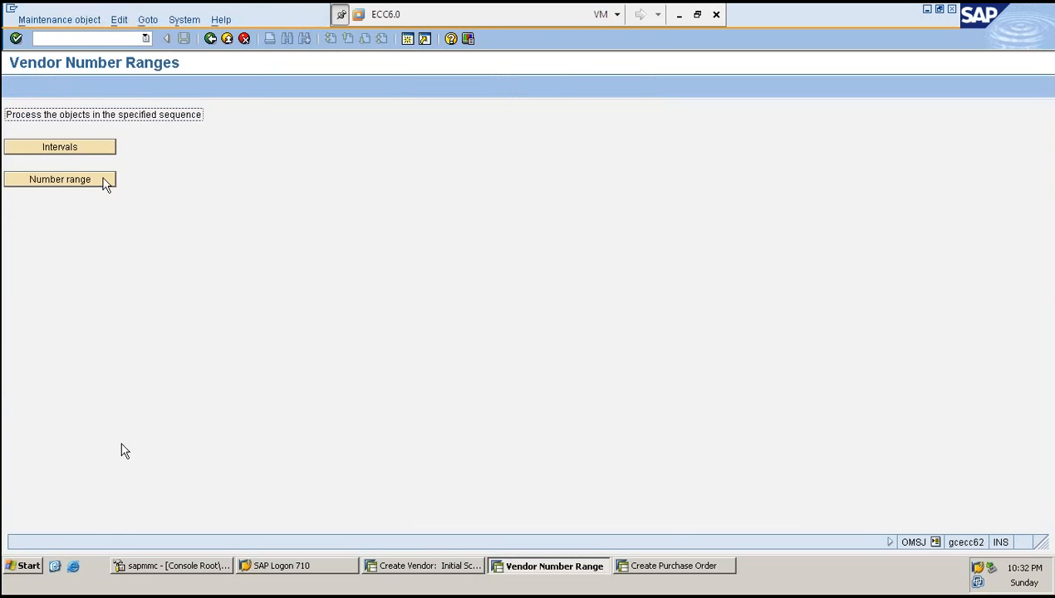
click(102, 180)
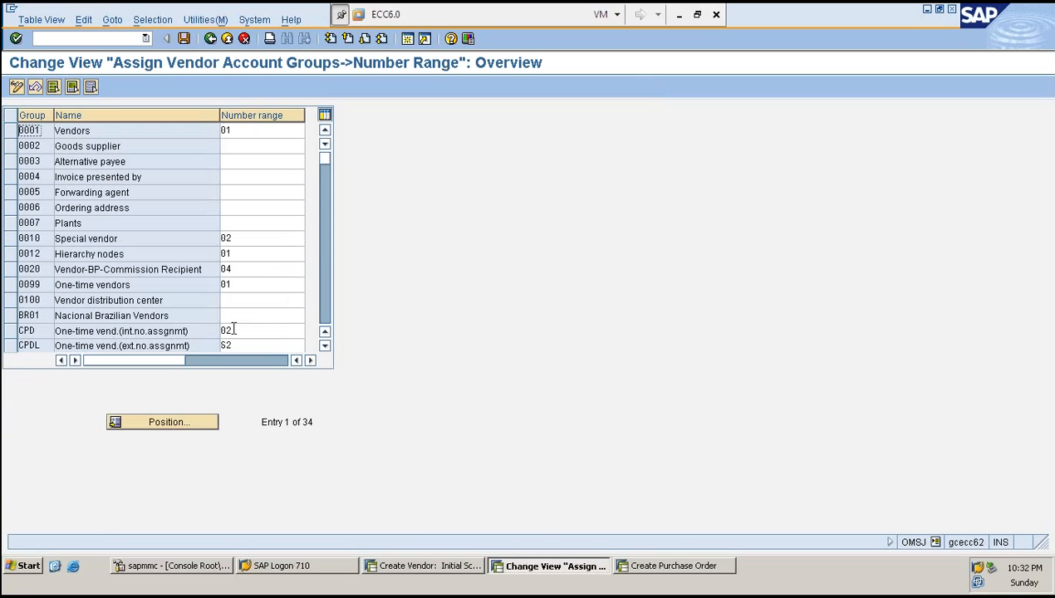
click(35, 345)
click(282, 348)
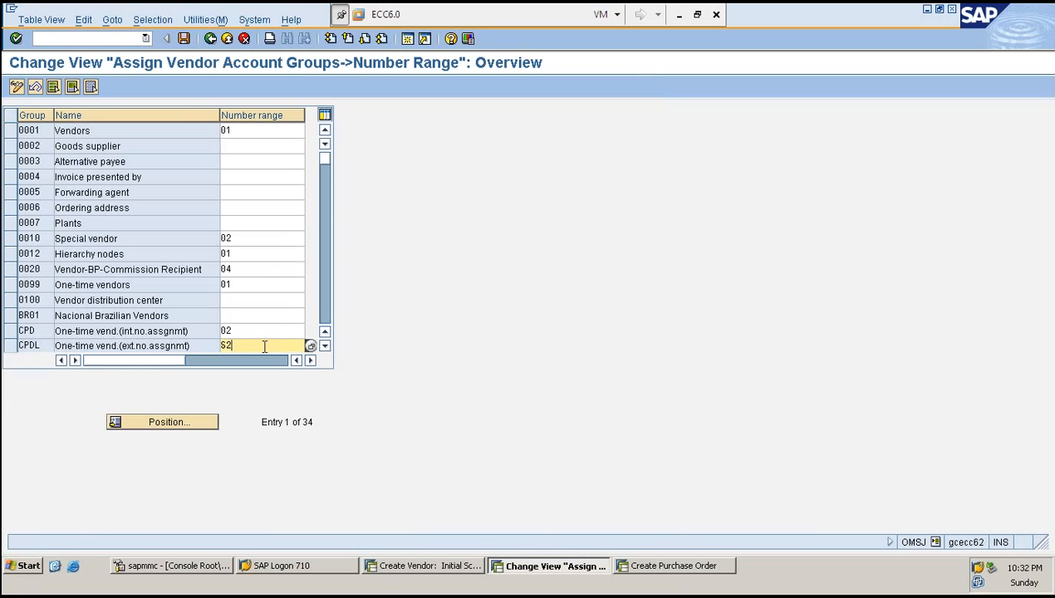
- Open the vendor number range intervals for editing, select interval S2's from-number, and save, confirming the transport notice
key(F3)
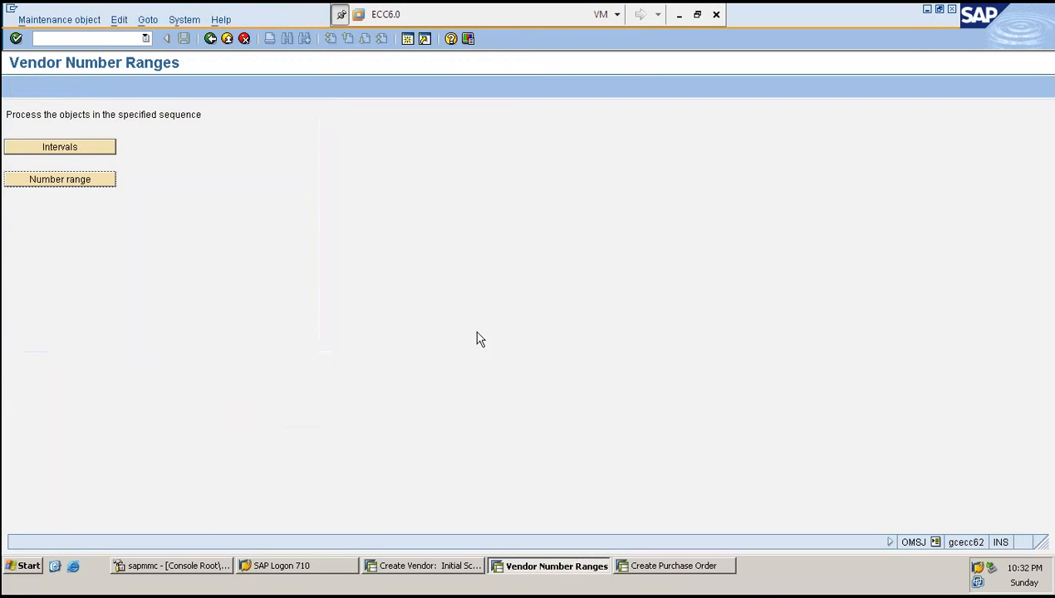
click(177, 567)
click(100, 235)
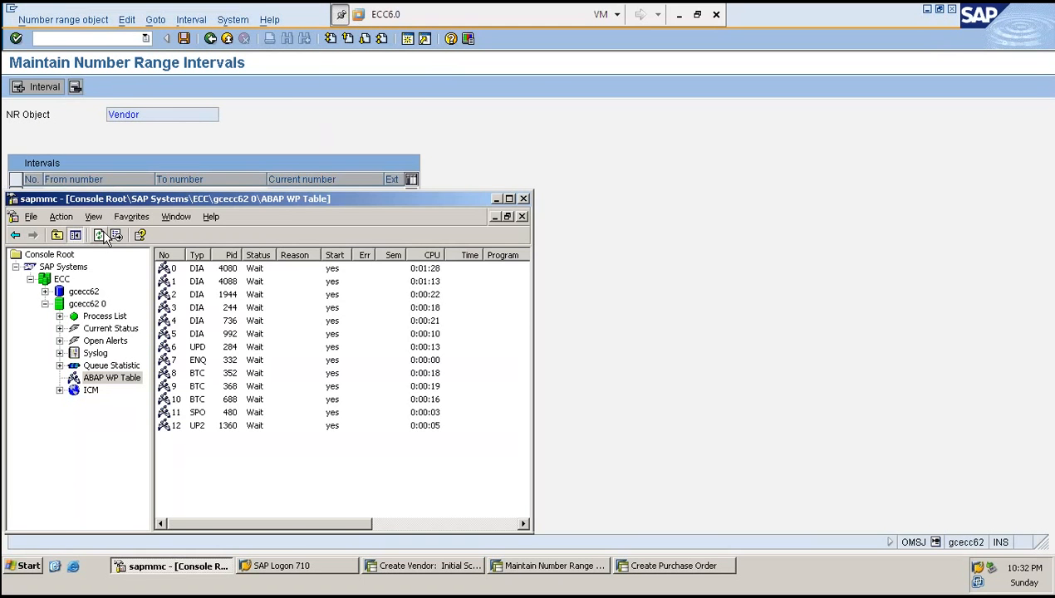
click(163, 149)
click(32, 271)
drag(100, 271, 31, 272)
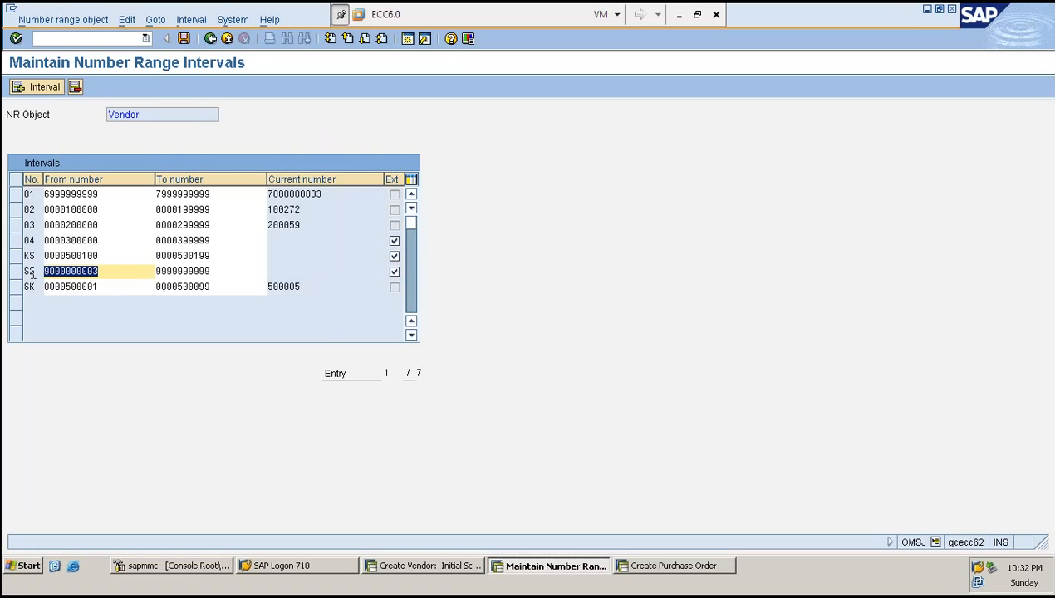
drag(226, 271, 45, 277)
click(45, 276)
key(ctrl+s)
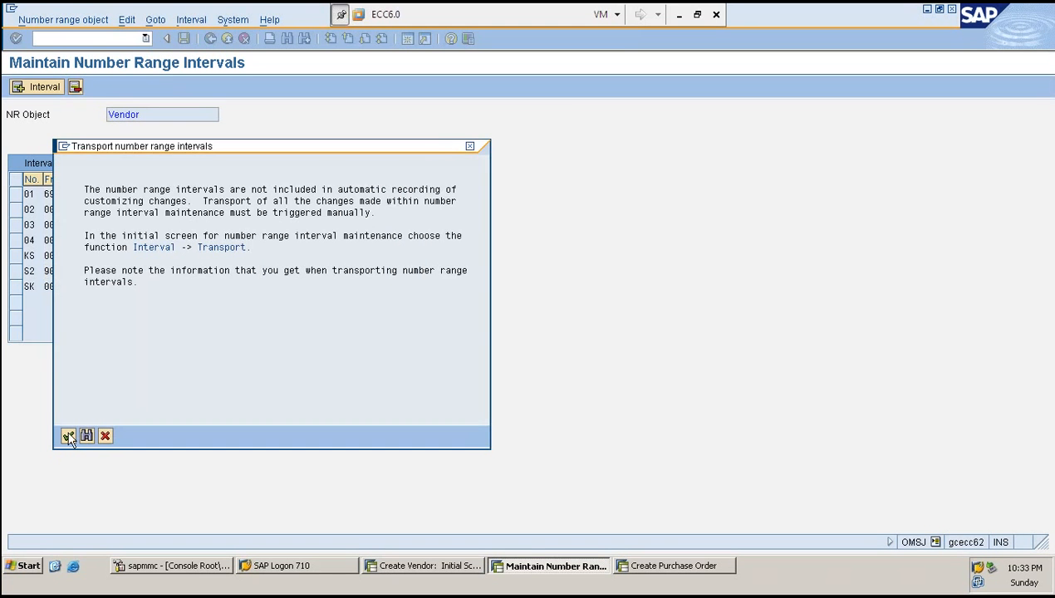
click(68, 437)
- Switch to the Excel notes and clear the CPL/CPLD entry from cell B3
click(198, 566)
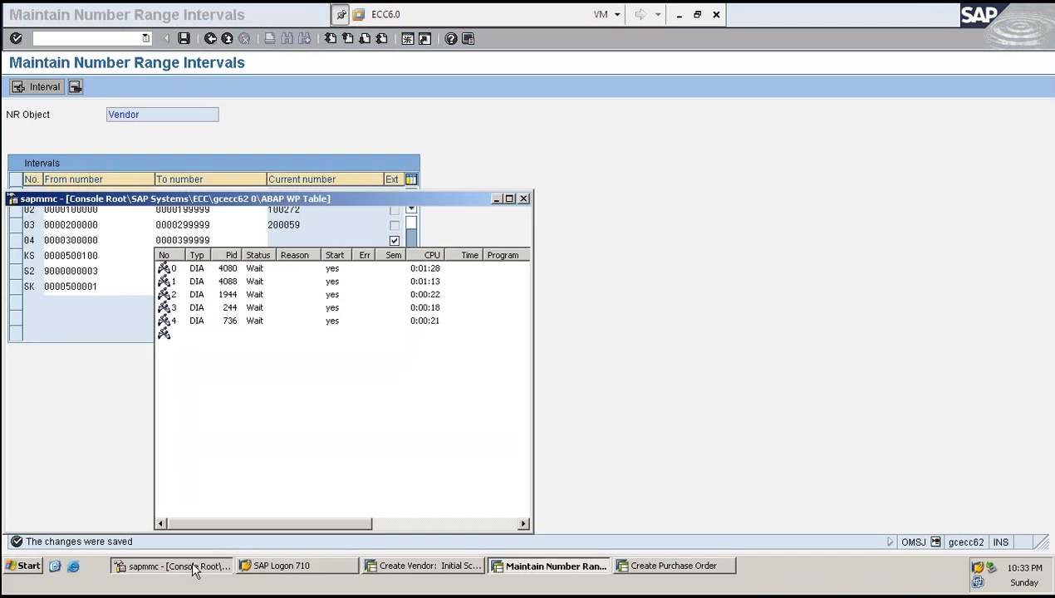
click(679, 14)
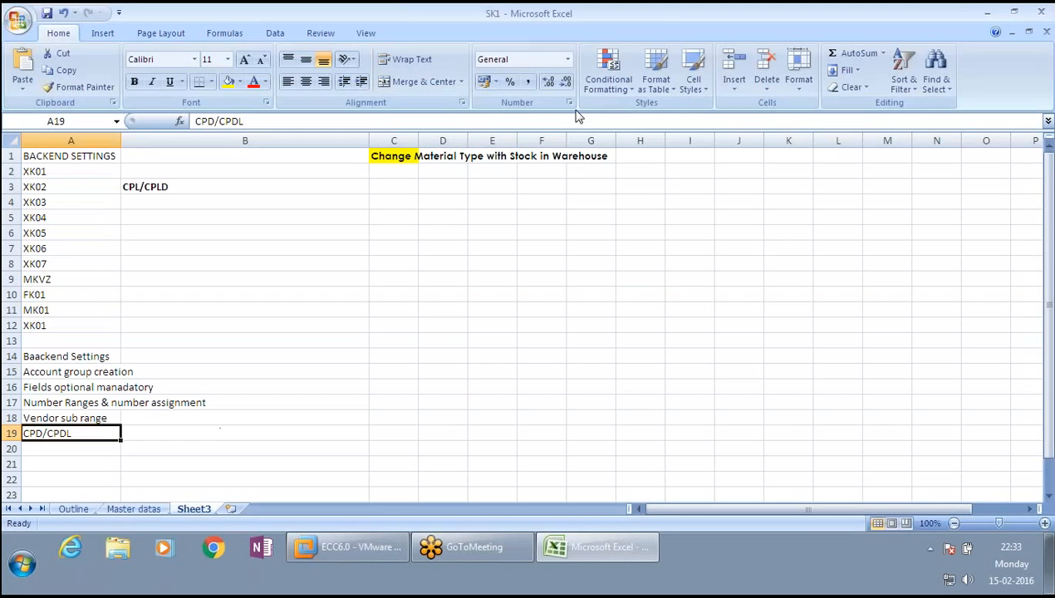
drag(73, 433, 79, 298)
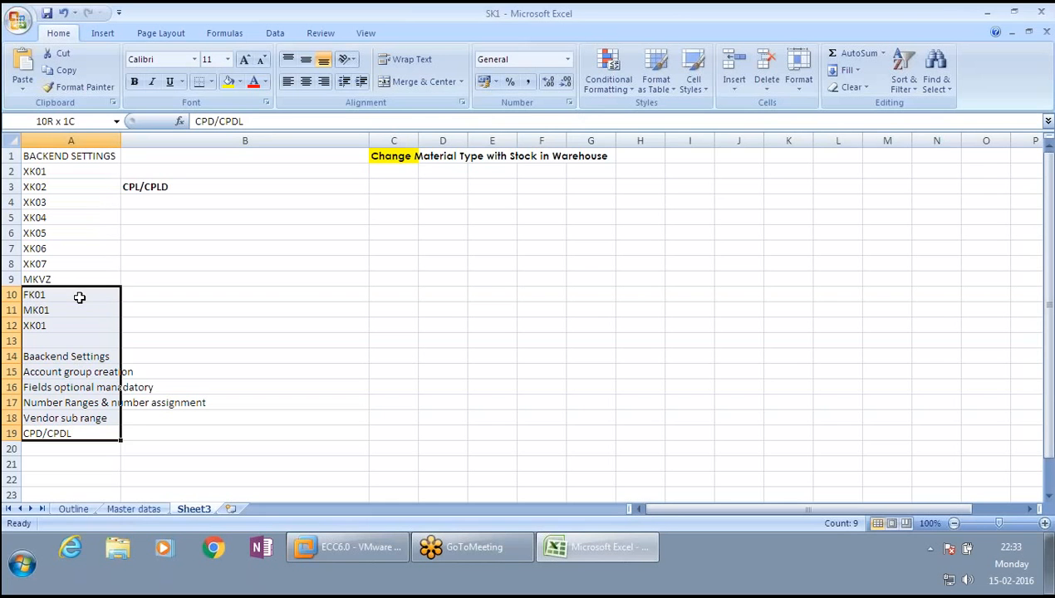
click(289, 294)
click(91, 431)
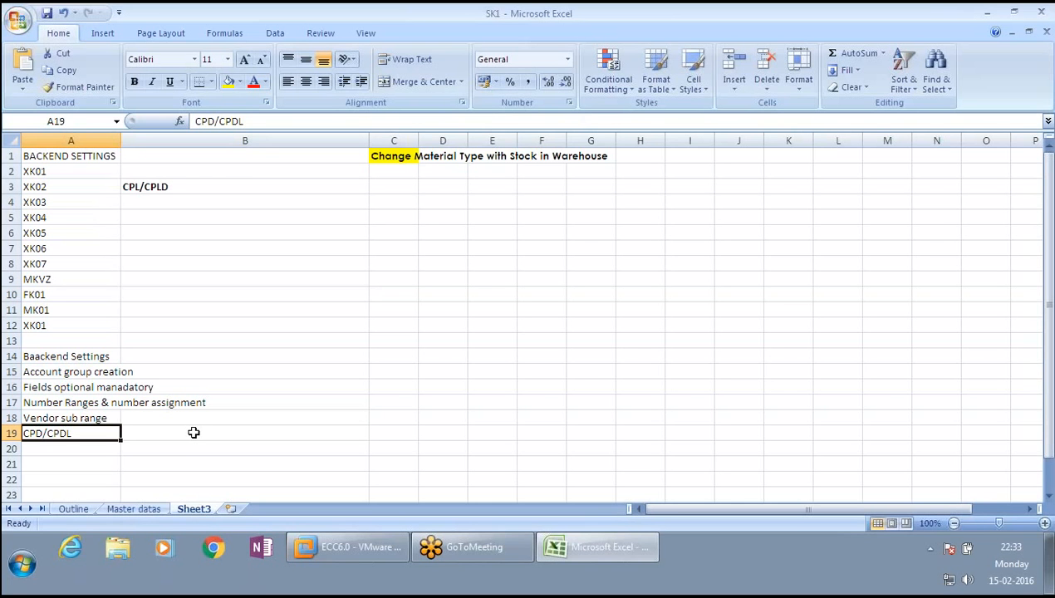
click(219, 185)
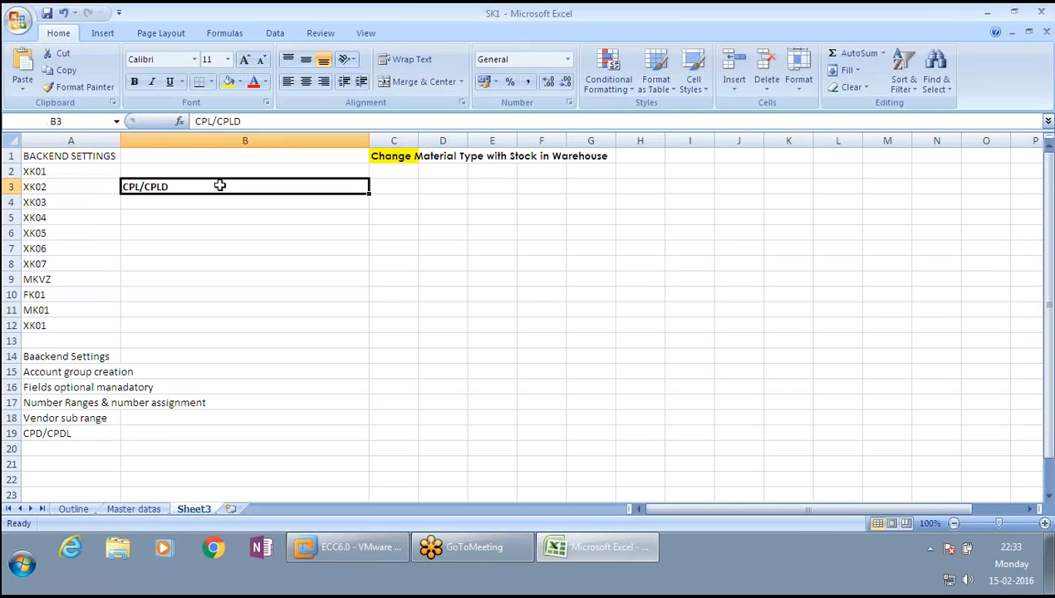
key(Delete)
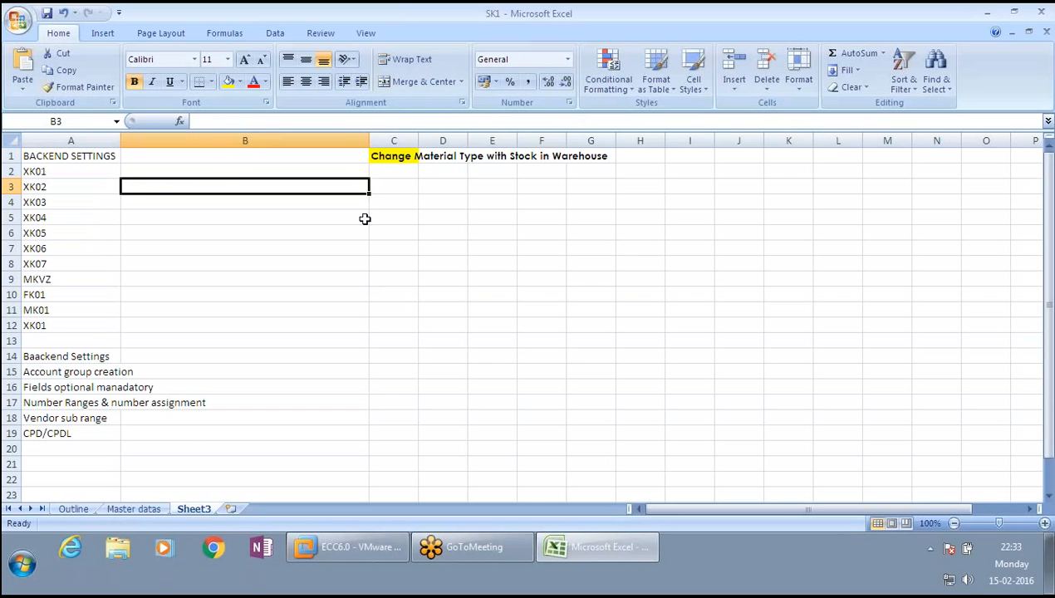
- Autofit column C to fit the Change Material Type with Stock in Warehouse heading
click(397, 155)
click(420, 141)
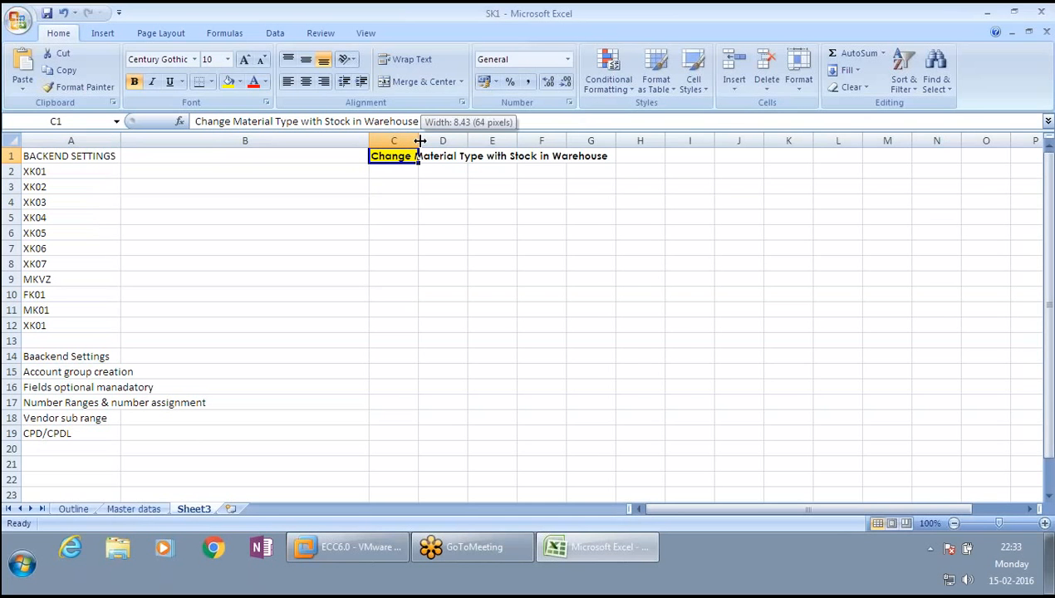
double_click(420, 141)
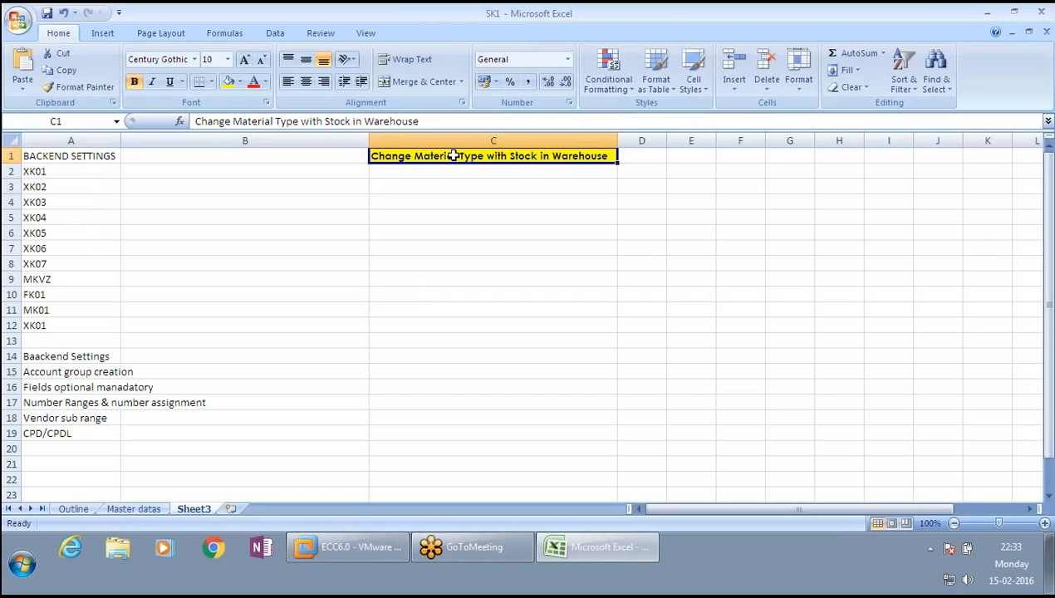
- Enter a question mark in cell D1
click(645, 156)
text(?)
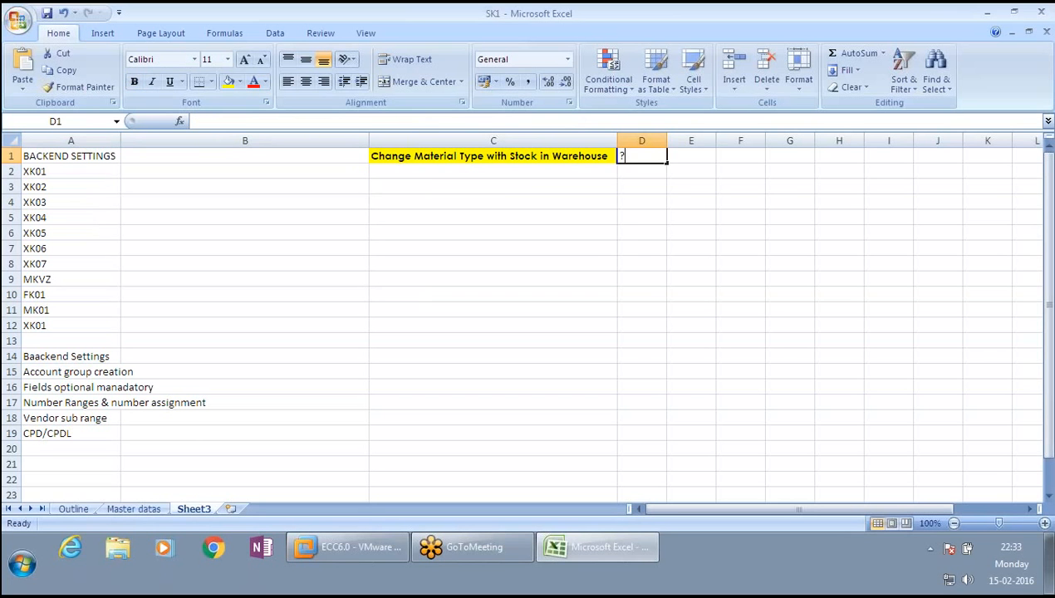
key(Return)
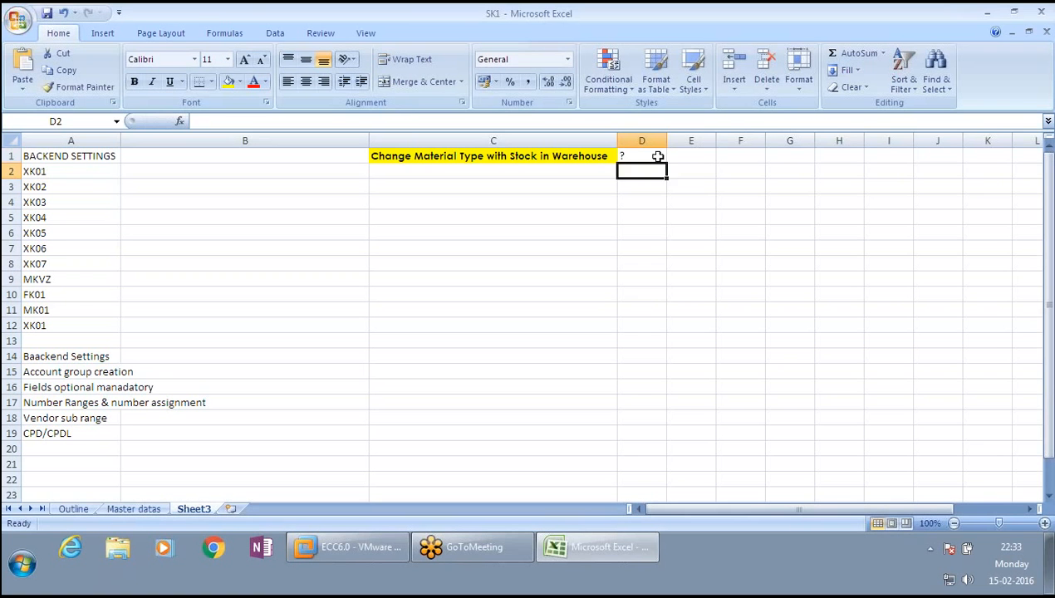
- Copy the heading cell C1's formatting onto cell D1 with Format Painter
click(657, 155)
click(511, 155)
drag(638, 155, 500, 162)
click(624, 152)
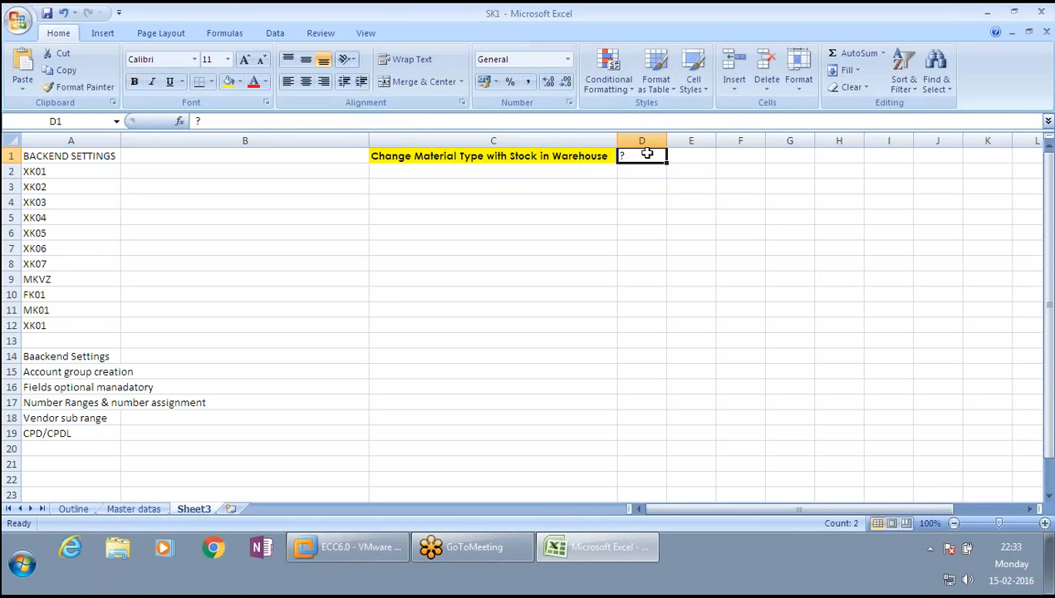
key(Left)
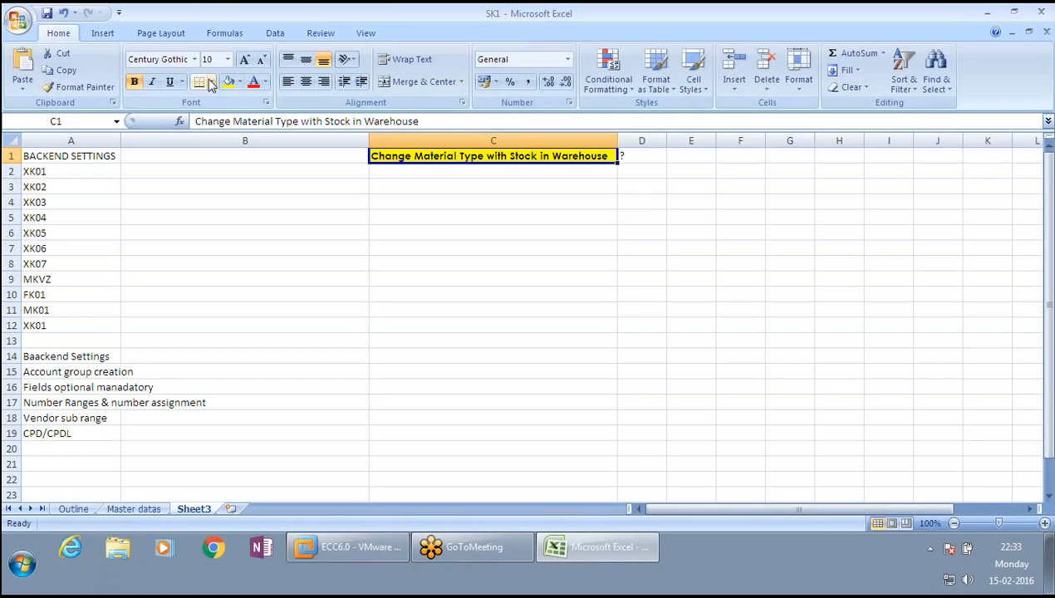
click(102, 90)
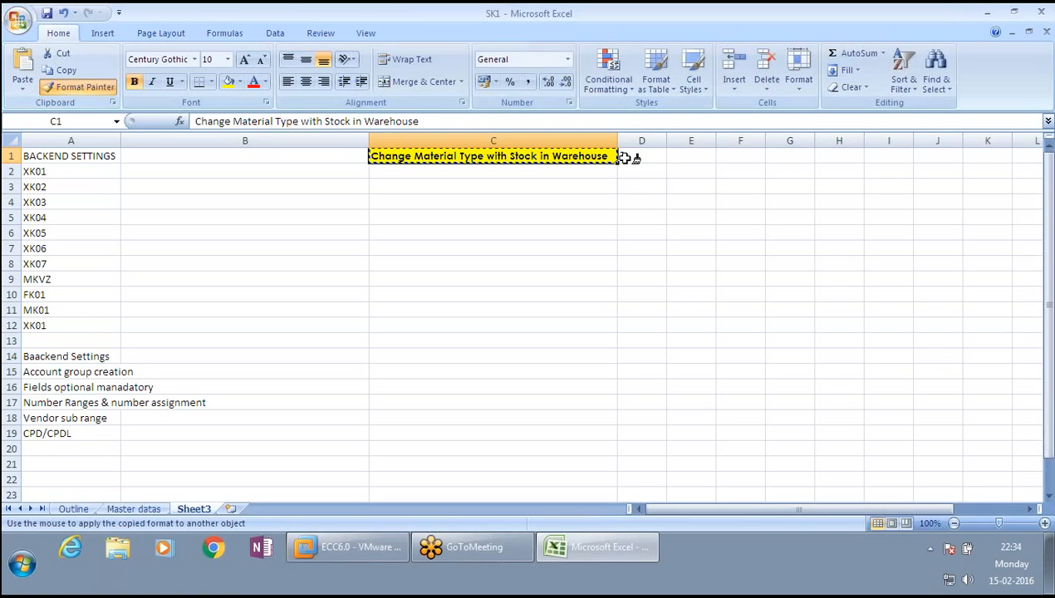
click(626, 157)
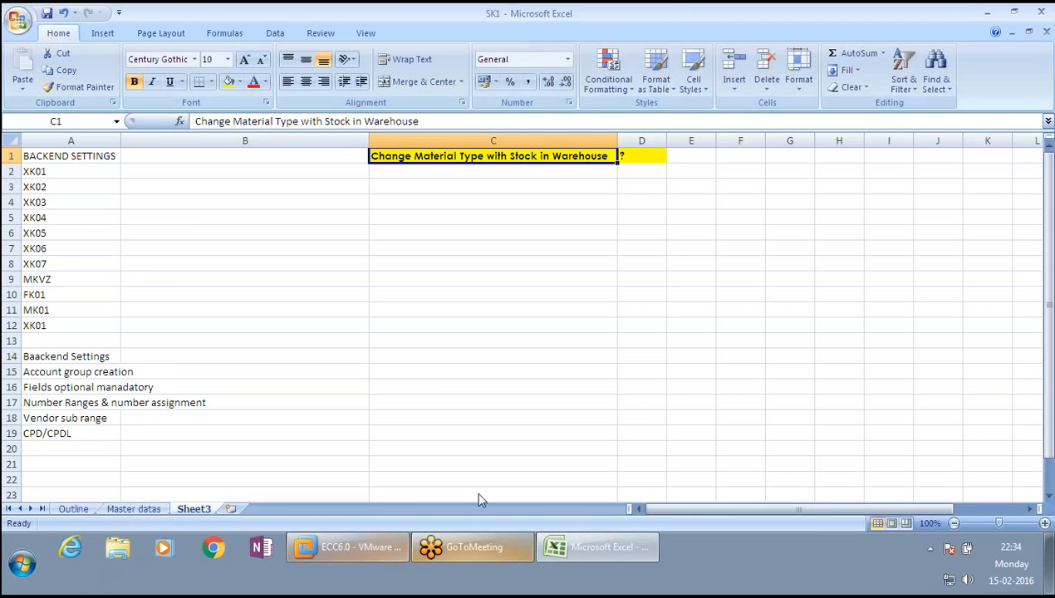
- Close the VMware window, suspending the running SAP virtual machine
click(373, 553)
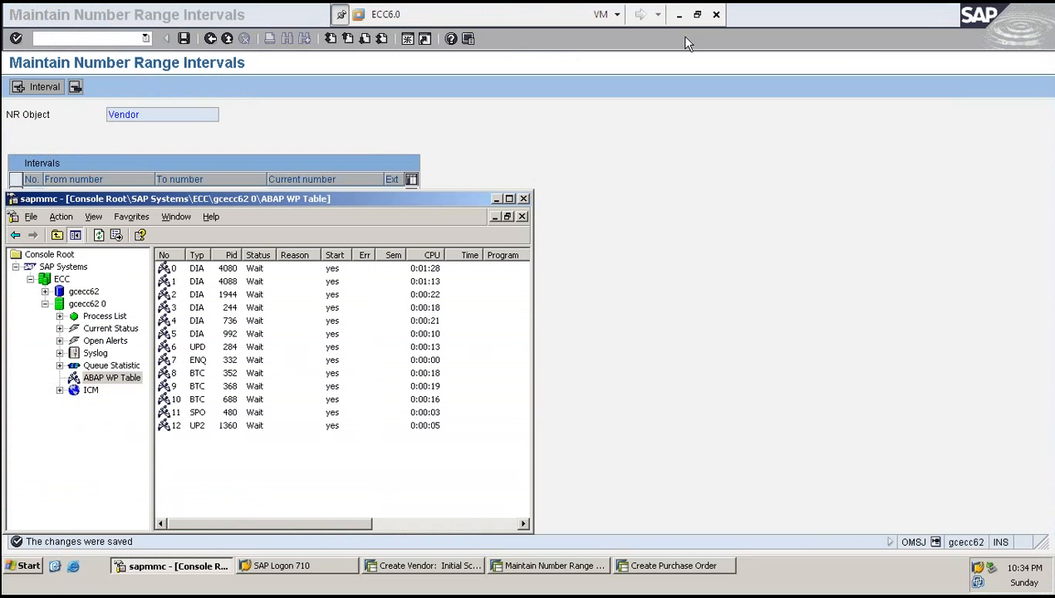
click(716, 15)
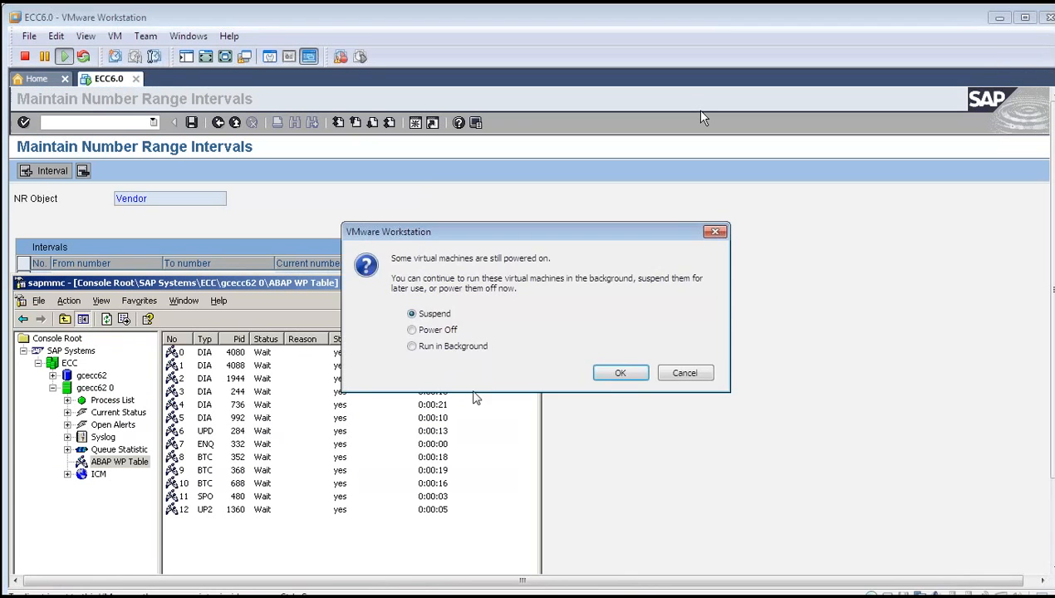
click(616, 375)
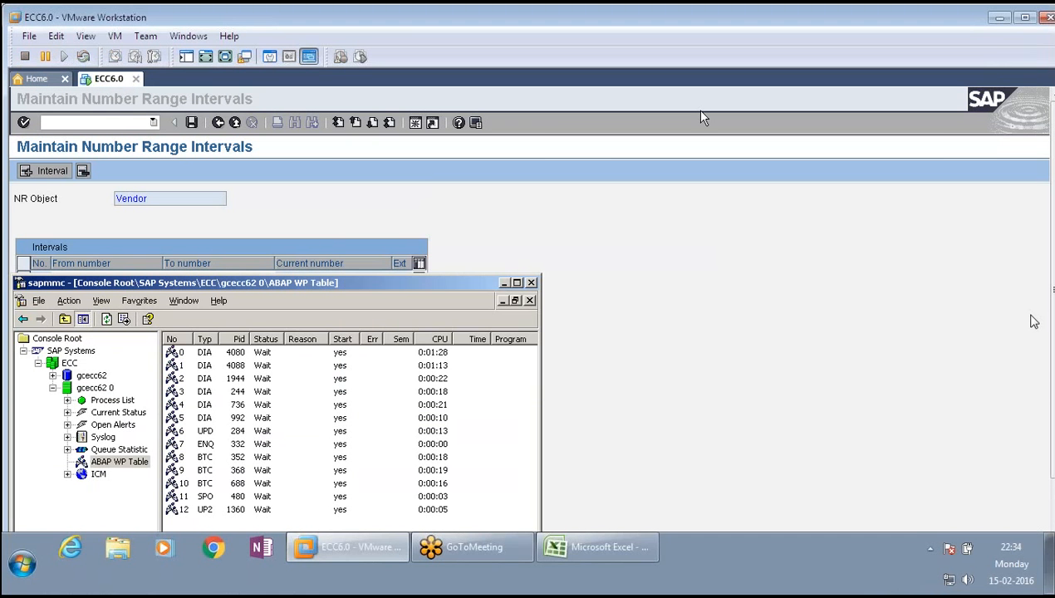